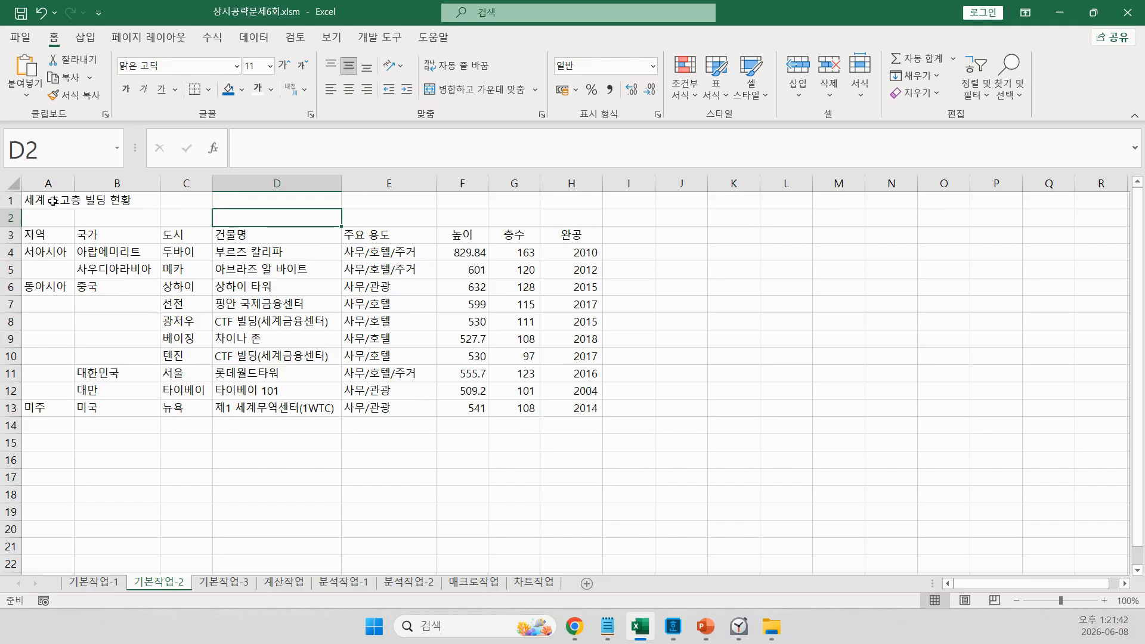
- Merge and center the title across A1:H1 and set its font to 굴림체
{"action": "left_click_drag", "start_coordinate": [52, 201], "coordinate": [553, 193]}
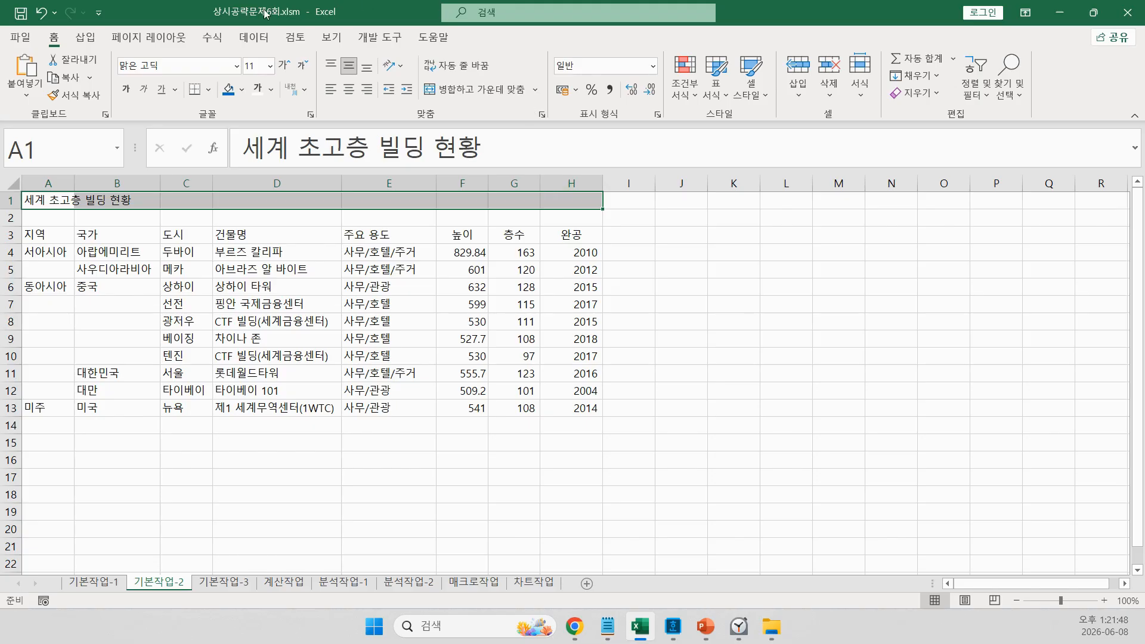
{"action": "left_click", "coordinate": [486, 91]}
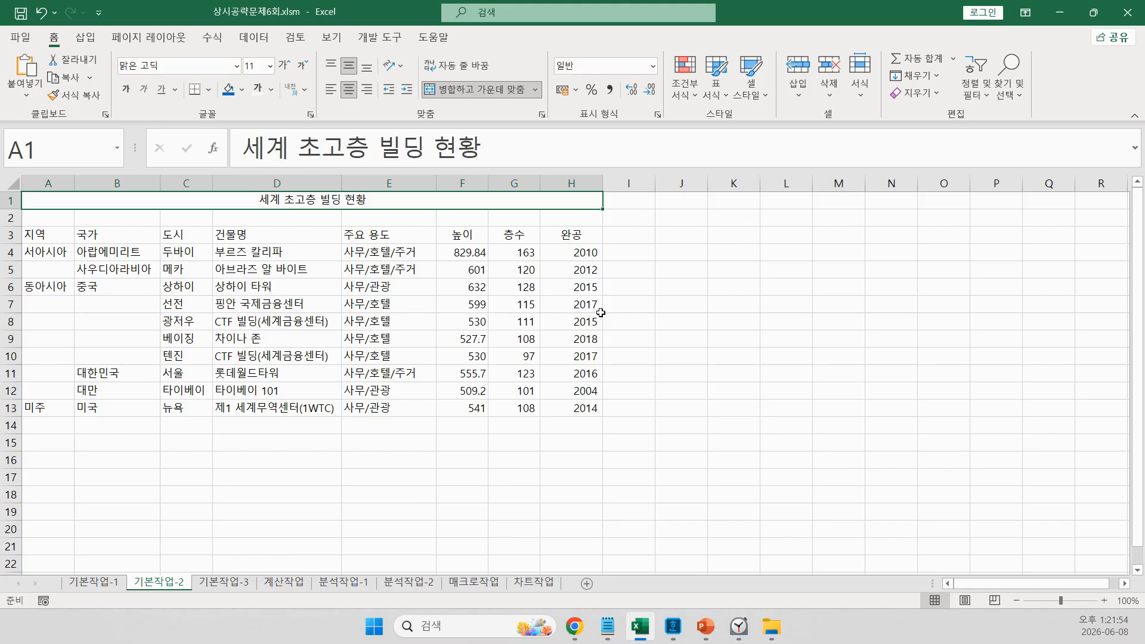
{"action": "left_click", "coordinate": [237, 67]}
{"action": "type", "text": "굴림"}
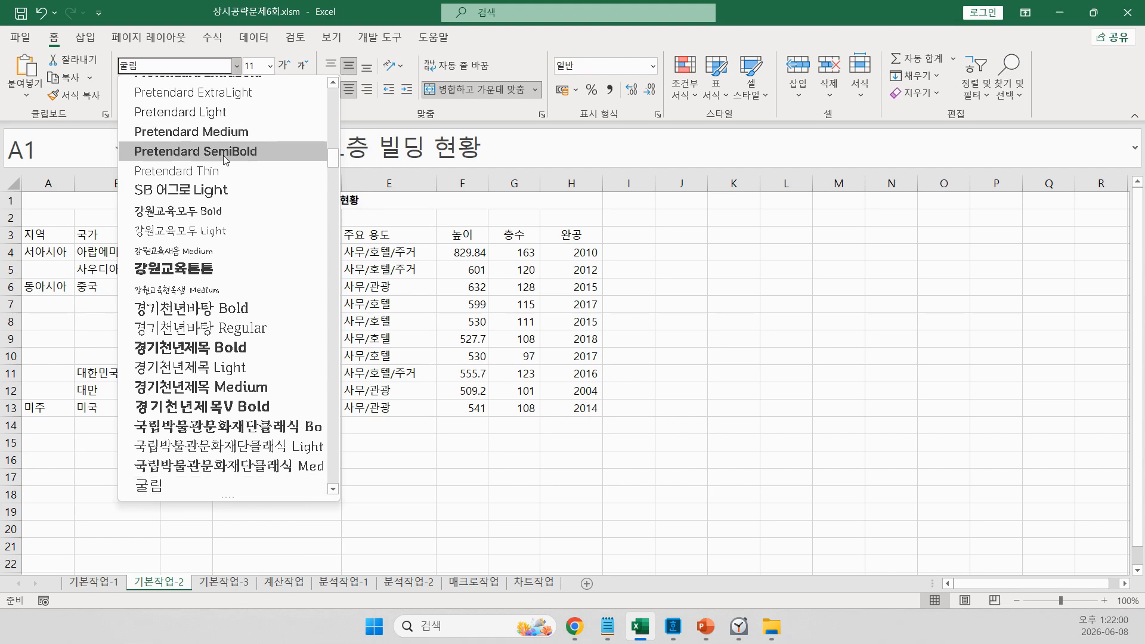
{"action": "scroll", "coordinate": [190, 365], "scroll_direction": "down", "scroll_amount": 1}
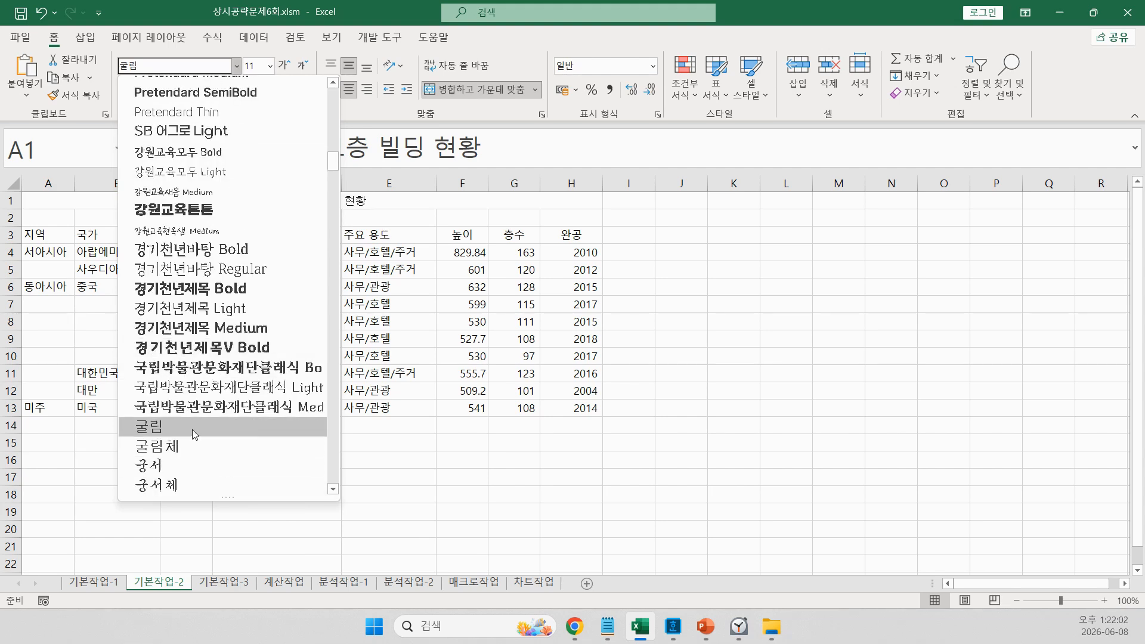
{"action": "scroll", "coordinate": [192, 430], "scroll_direction": "down", "scroll_amount": 2}
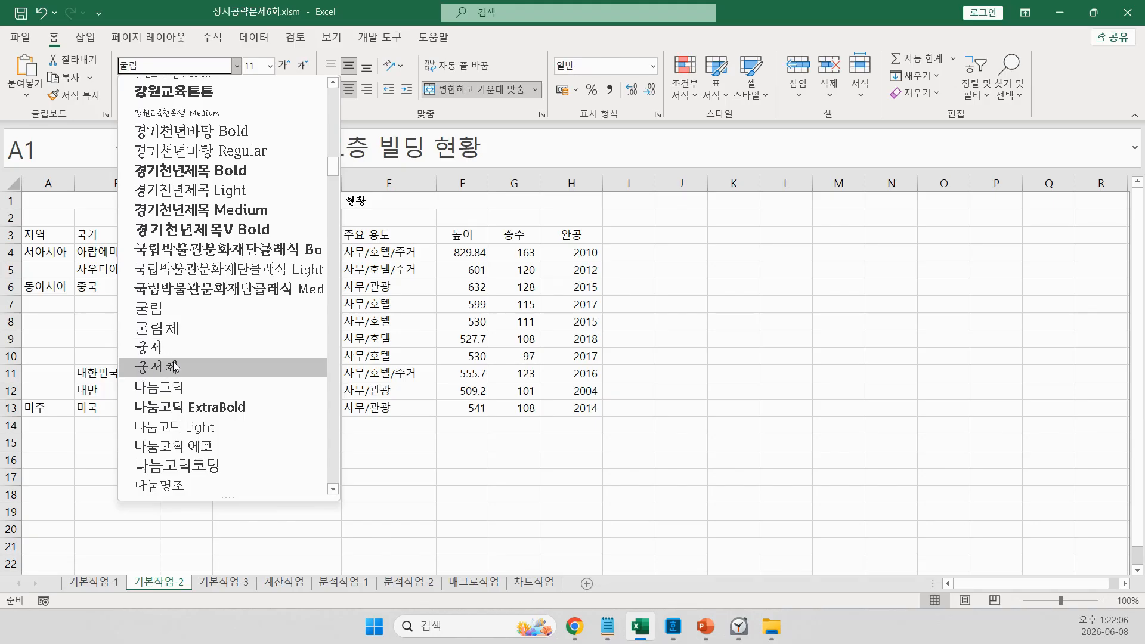
{"action": "left_click", "coordinate": [192, 331]}
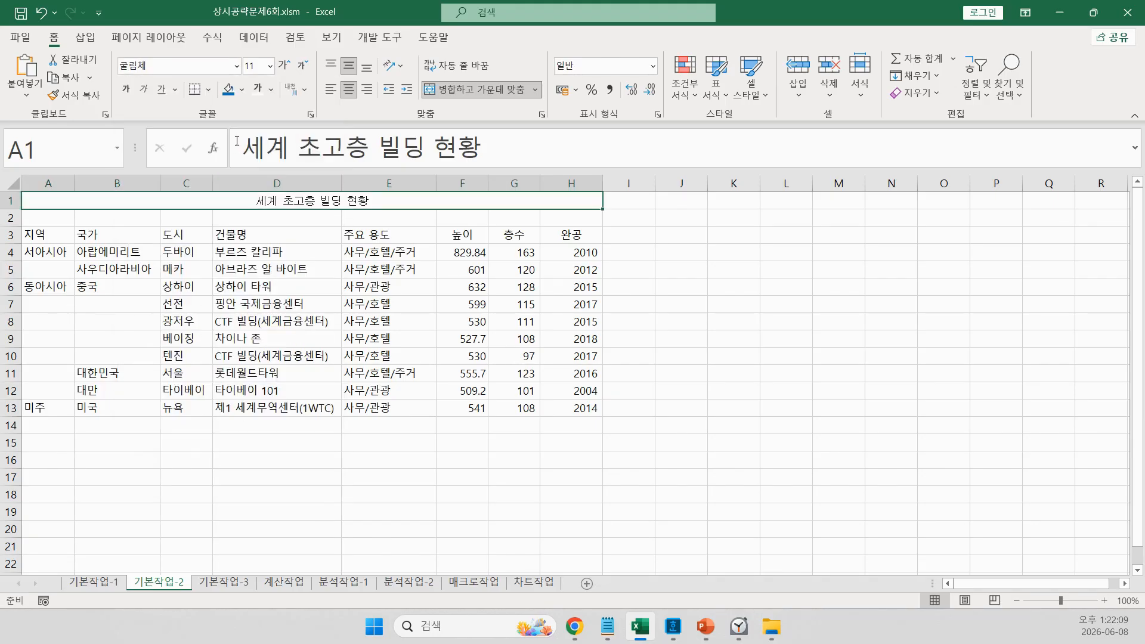
- Set the title's font size to 20 and make it bold and italic
{"action": "left_click", "coordinate": [256, 65]}
{"action": "type", "text": "20"}
{"action": "key", "text": "Return"}
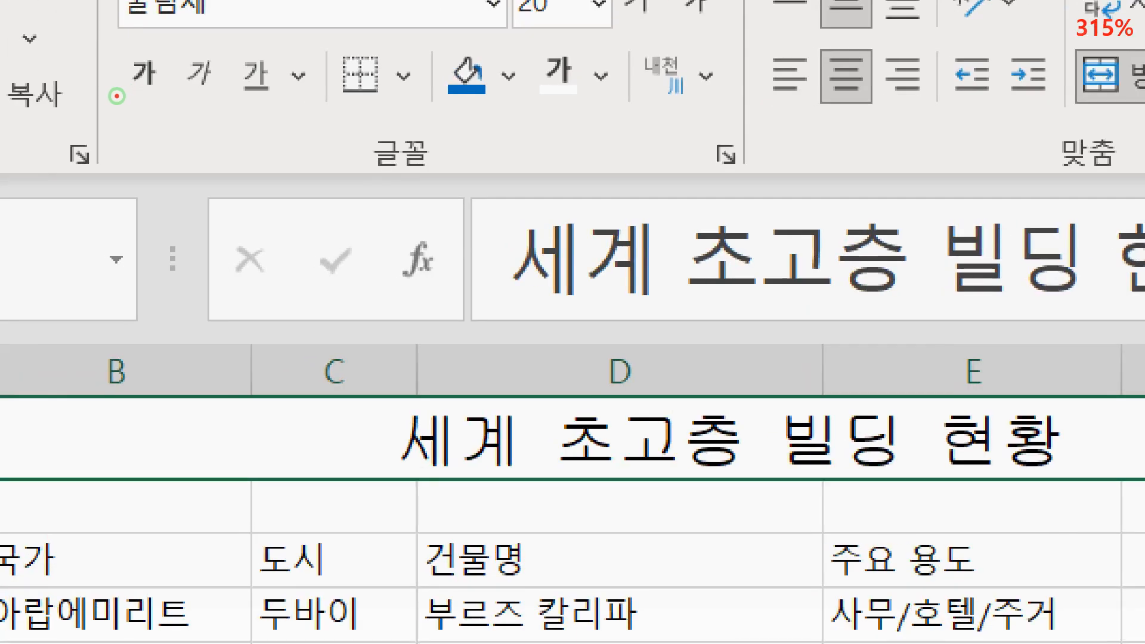
{"action": "left_click_drag", "start_coordinate": [124, 104], "coordinate": [203, 106]}
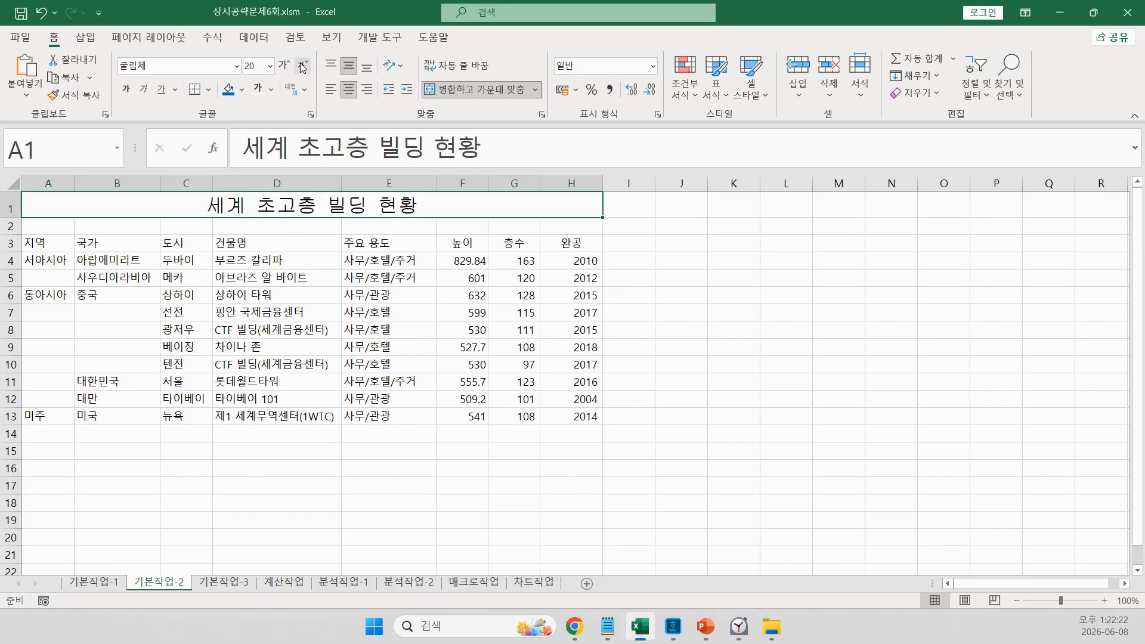
{"action": "left_click", "coordinate": [126, 89]}
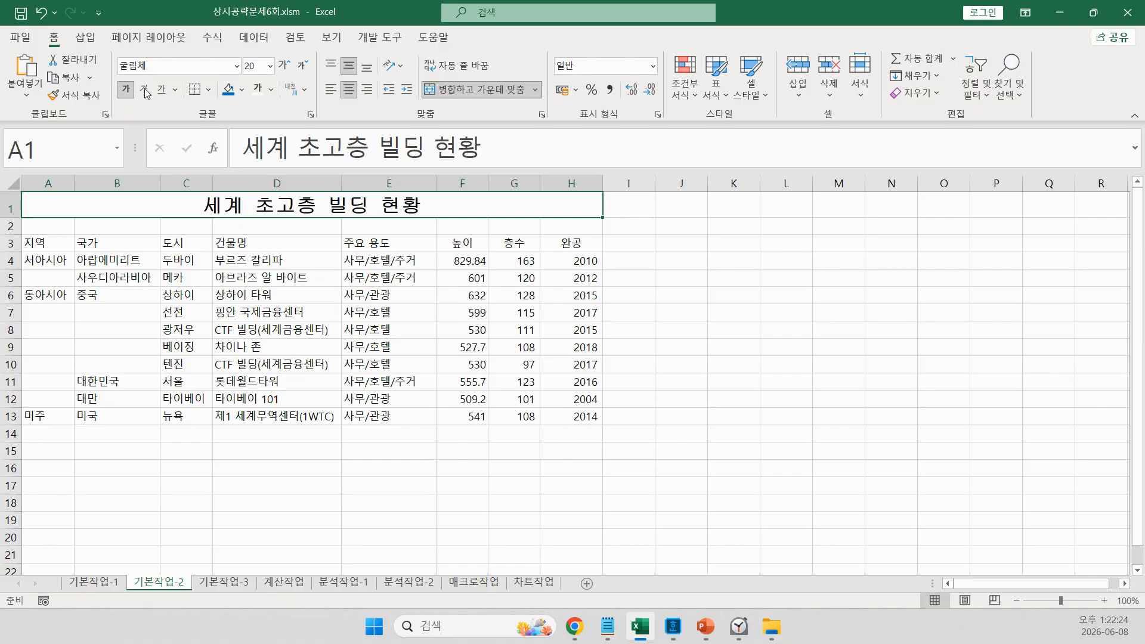
{"action": "left_click", "coordinate": [143, 89]}
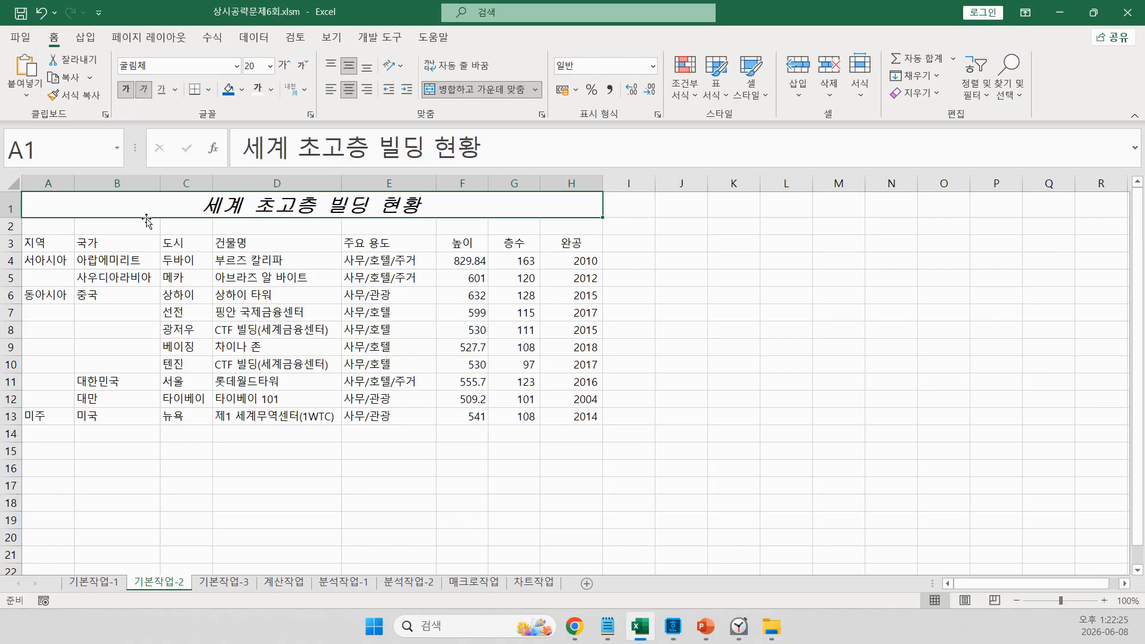
{"action": "left_click", "coordinate": [311, 114]}
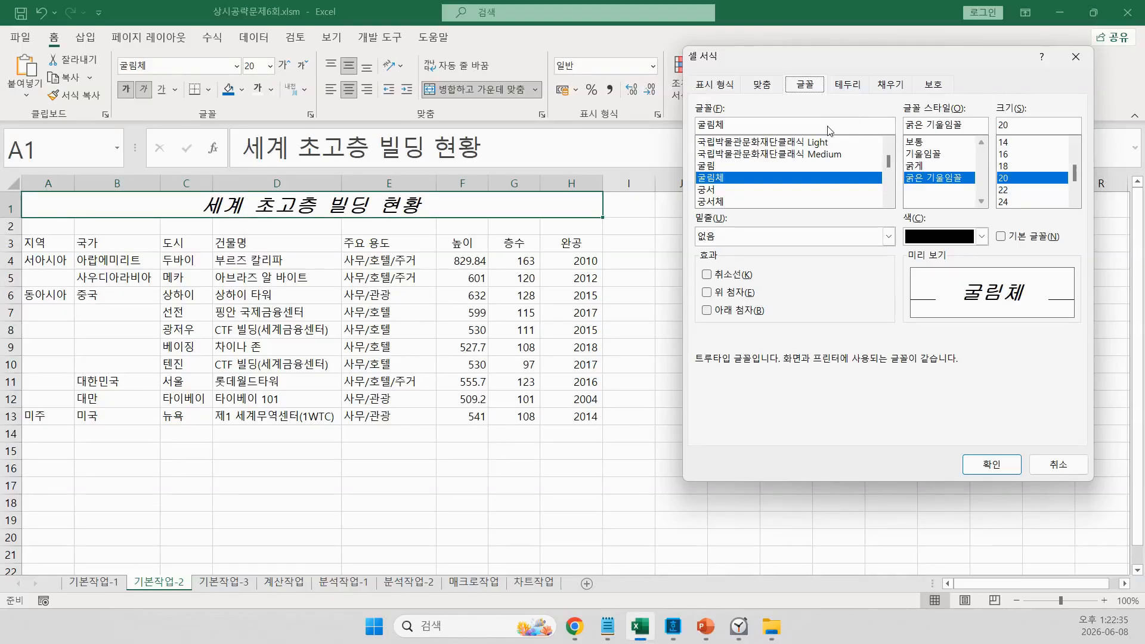
{"action": "key", "text": "Escape"}
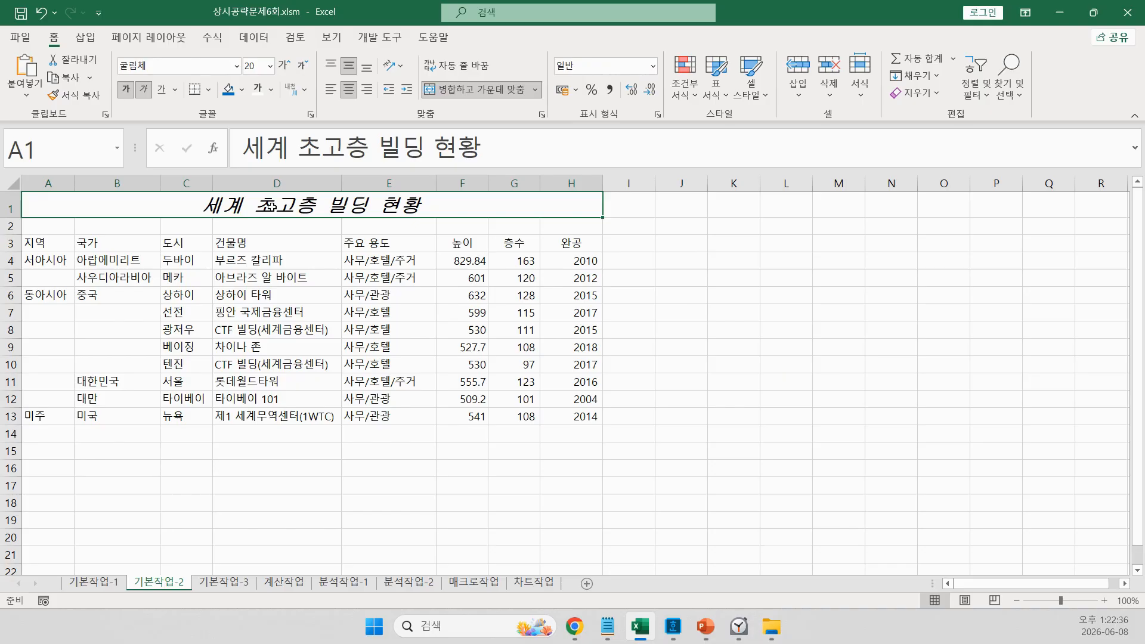
- Set the height of row 1 to 20
{"action": "right_click", "coordinate": [2, 203]}
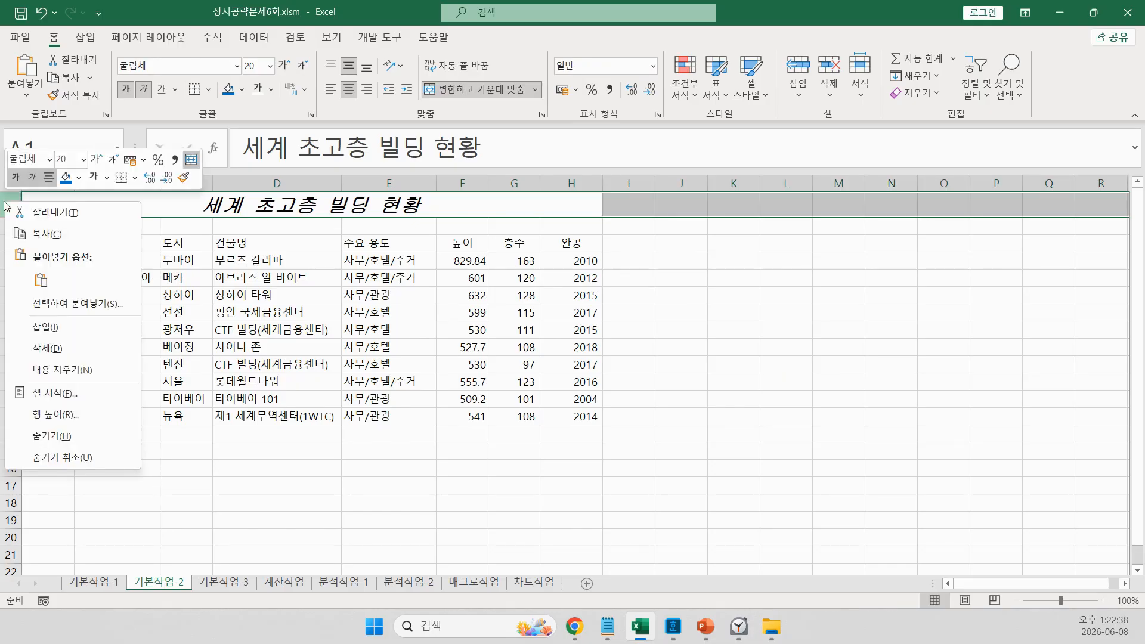
{"action": "left_click", "coordinate": [83, 411]}
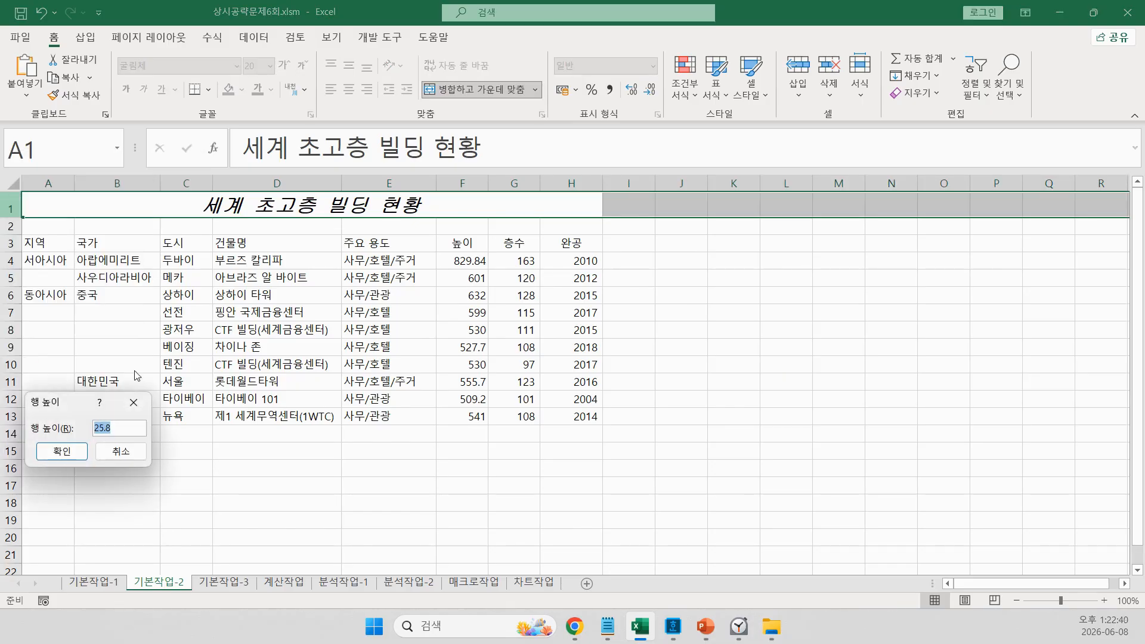
{"action": "type", "text": "20"}
{"action": "key", "text": "Return"}
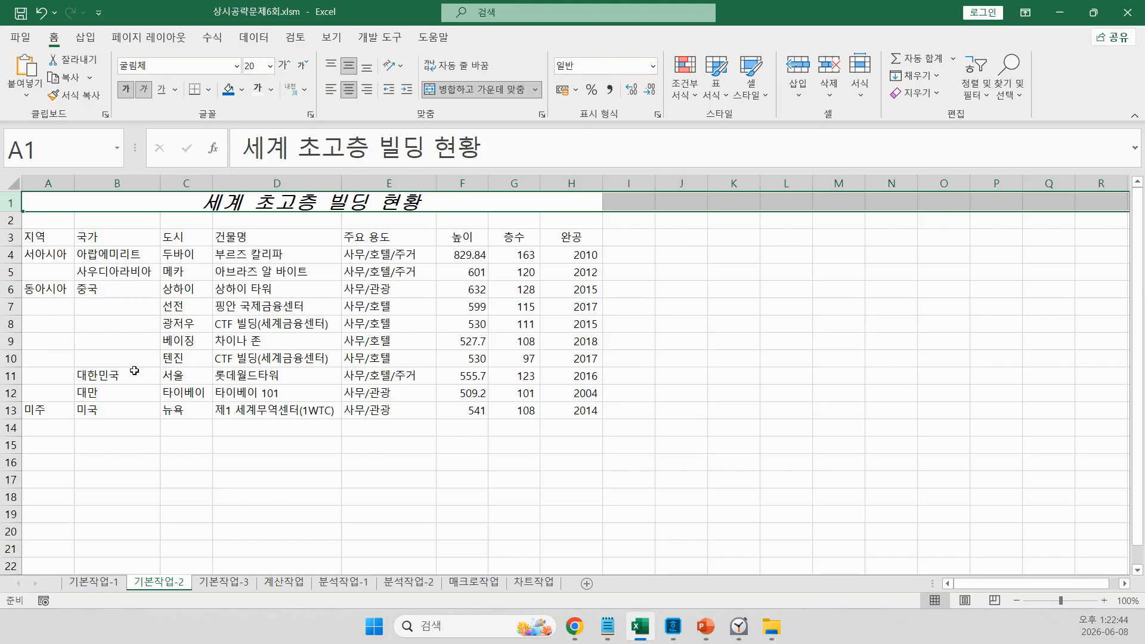
- Set the height of row 1 to 30
{"action": "right_click", "coordinate": [2, 202]}
{"action": "left_click", "coordinate": [98, 414]}
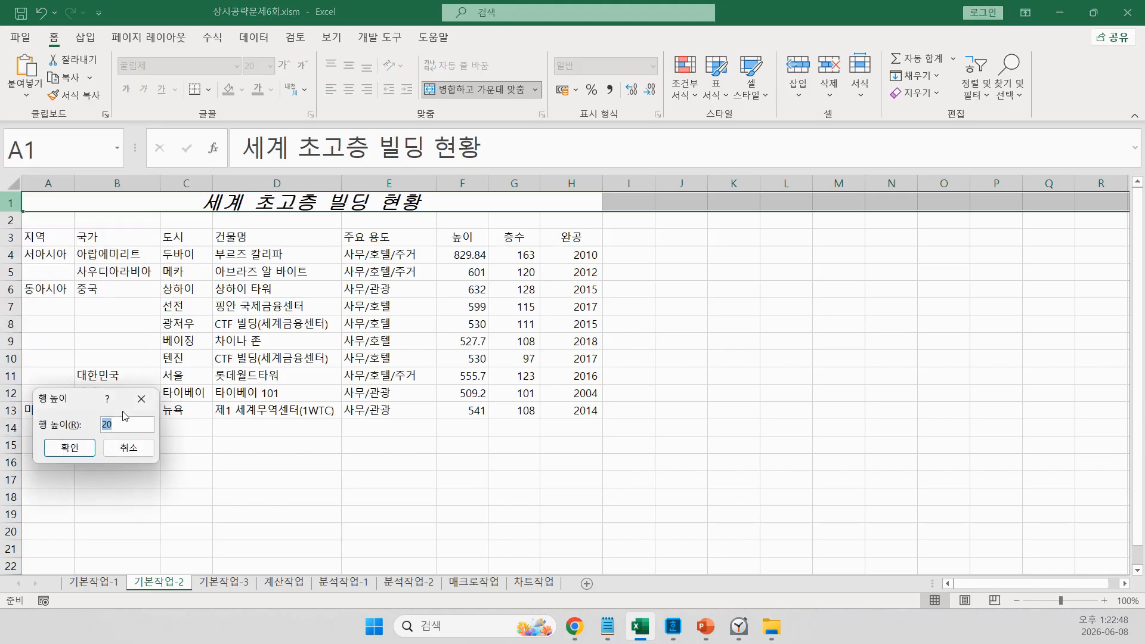
{"action": "type", "text": "30"}
{"action": "key", "text": "Return"}
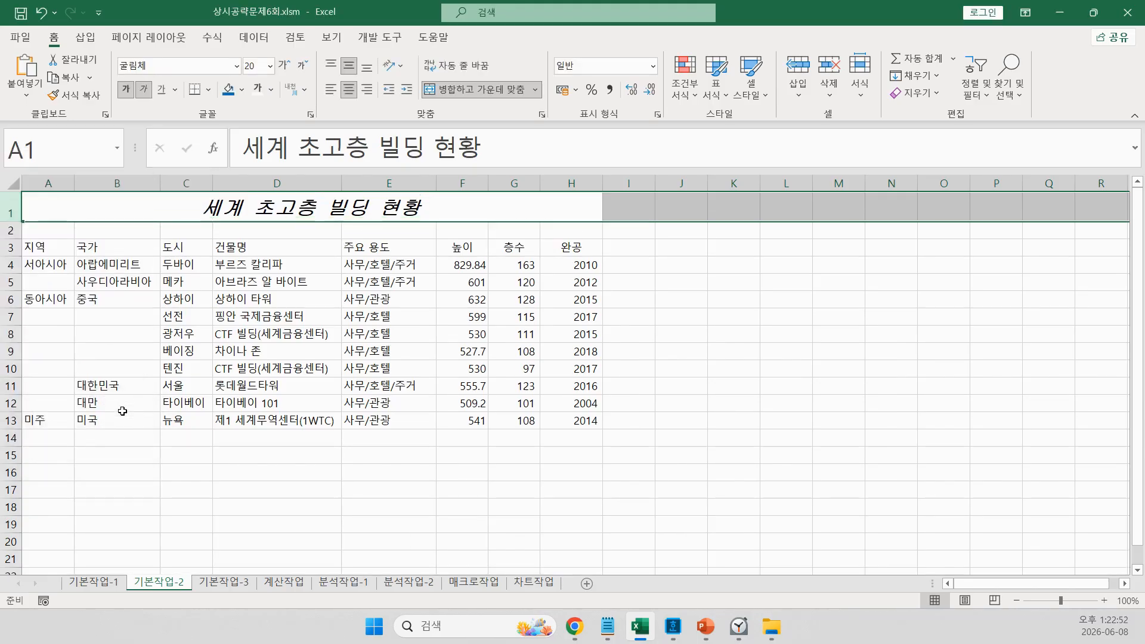
- Insert the special character ♠ in front of the title text in A1
{"action": "left_click", "coordinate": [242, 146]}
{"action": "type", "text": "ㅁ"}
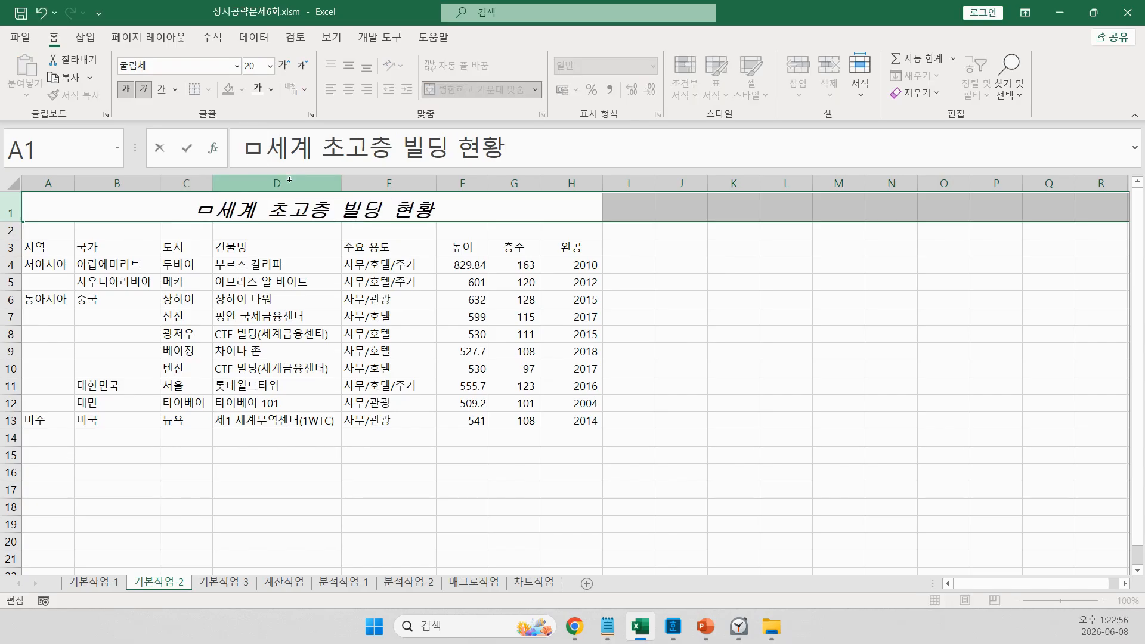
{"action": "key", "text": "Hangul_Hanja"}
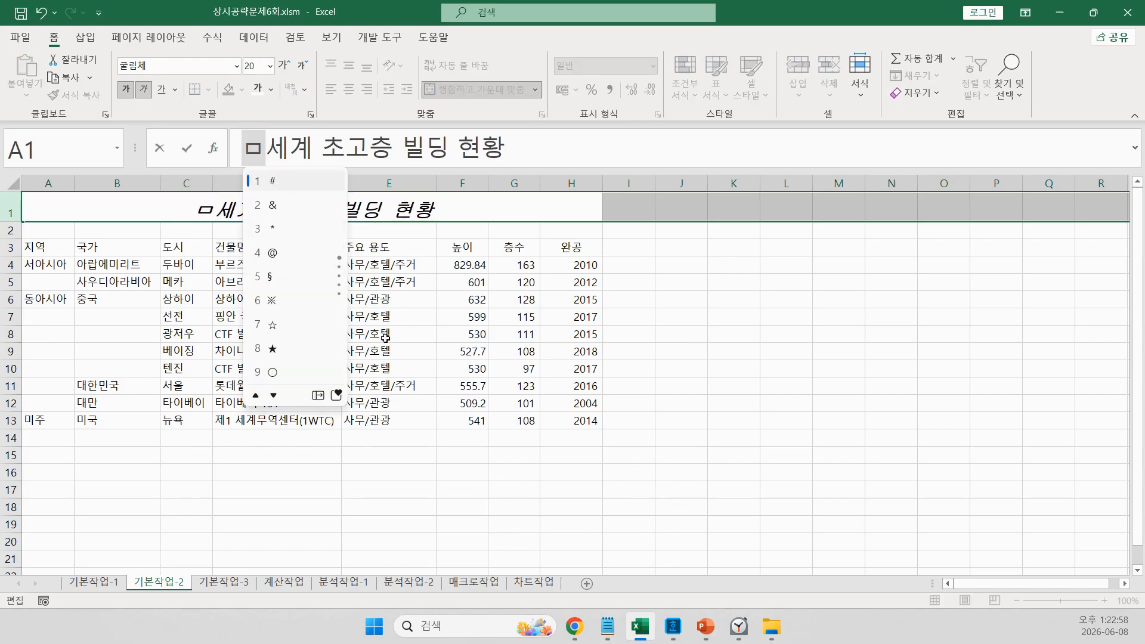
{"action": "key", "text": "Tab"}
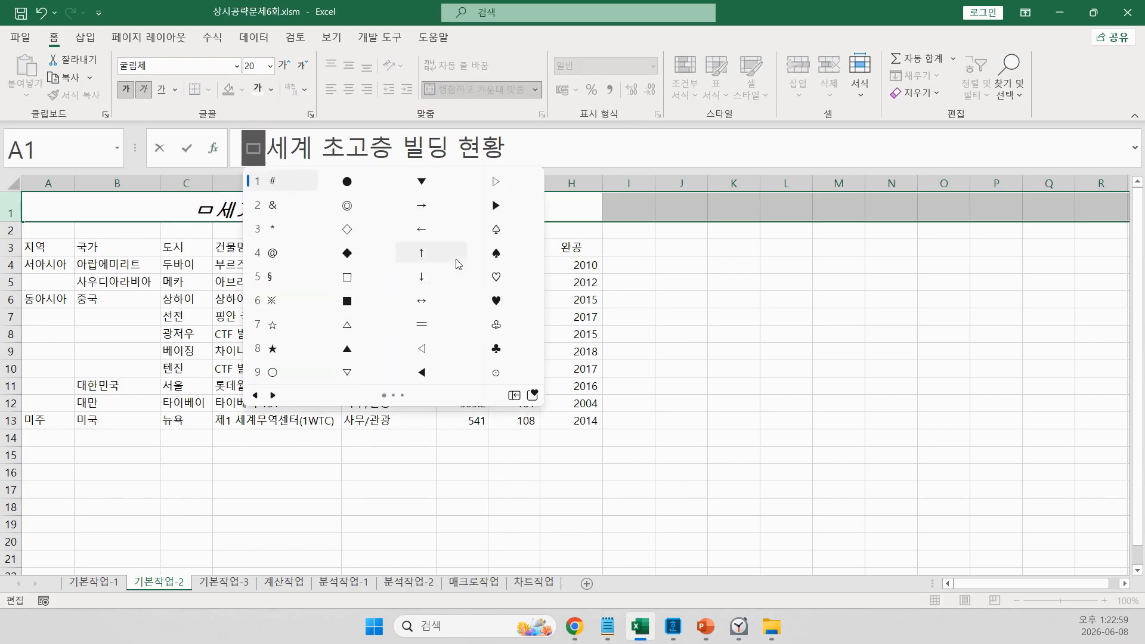
{"action": "left_click", "coordinate": [273, 395]}
{"action": "left_click", "coordinate": [255, 396]}
{"action": "left_click", "coordinate": [500, 253]}
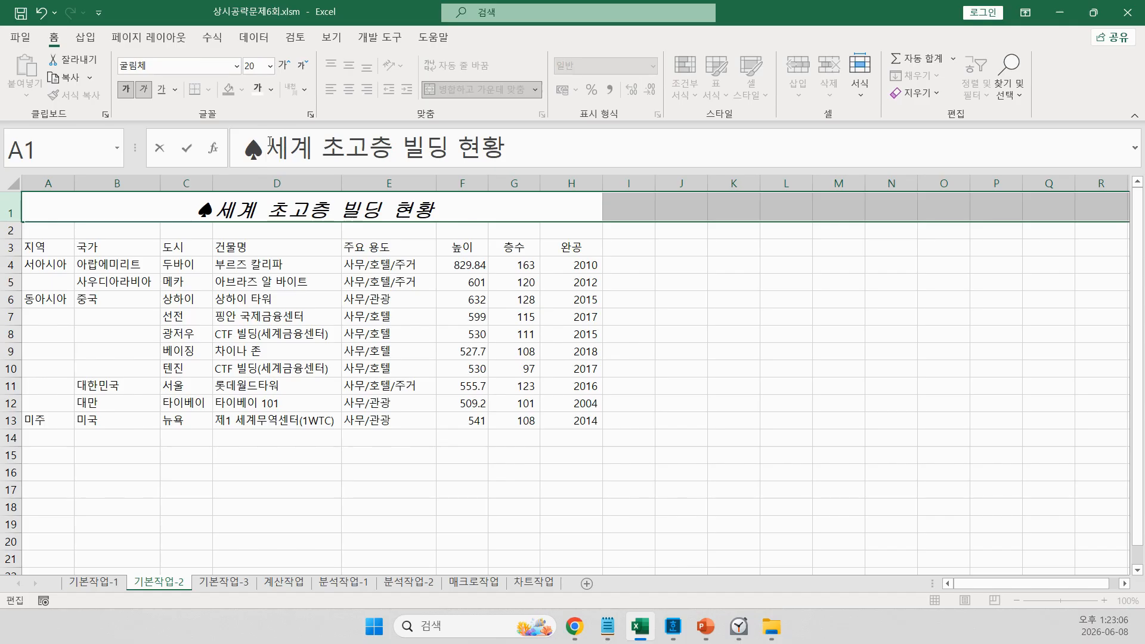
- Copy the ♠ symbol to the end of the title text in A1 and commit the entry
{"action": "left_click_drag", "start_coordinate": [269, 143], "coordinate": [244, 143]}
{"action": "key", "text": "ctrl+c"}
{"action": "left_click", "coordinate": [603, 153]}
{"action": "key", "text": "ctrl+v"}
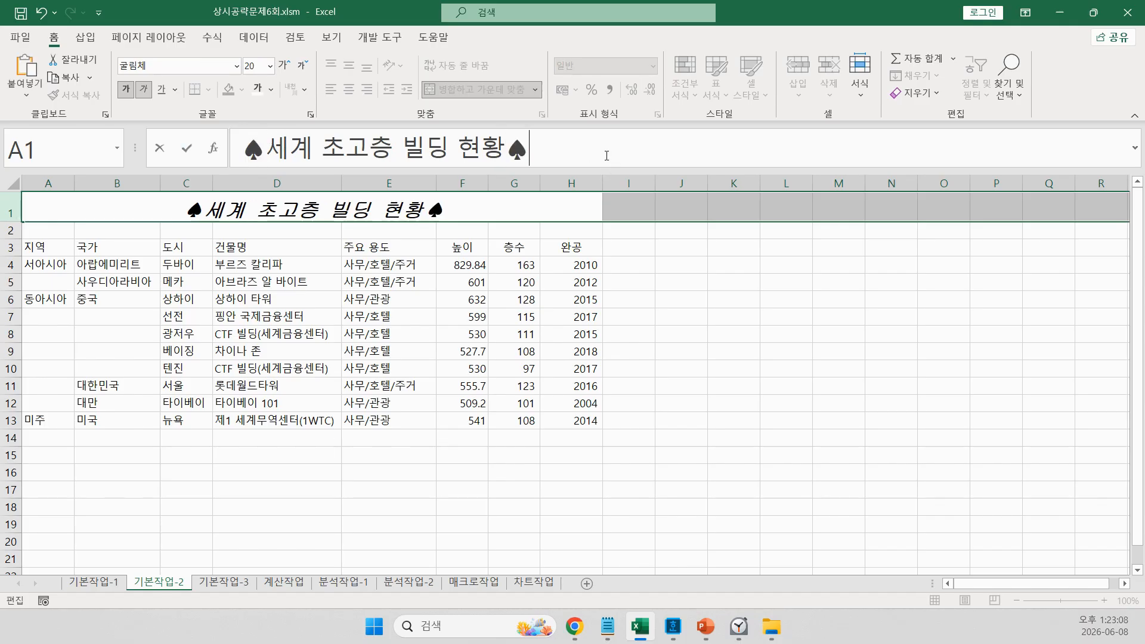
{"action": "key", "text": "Return"}
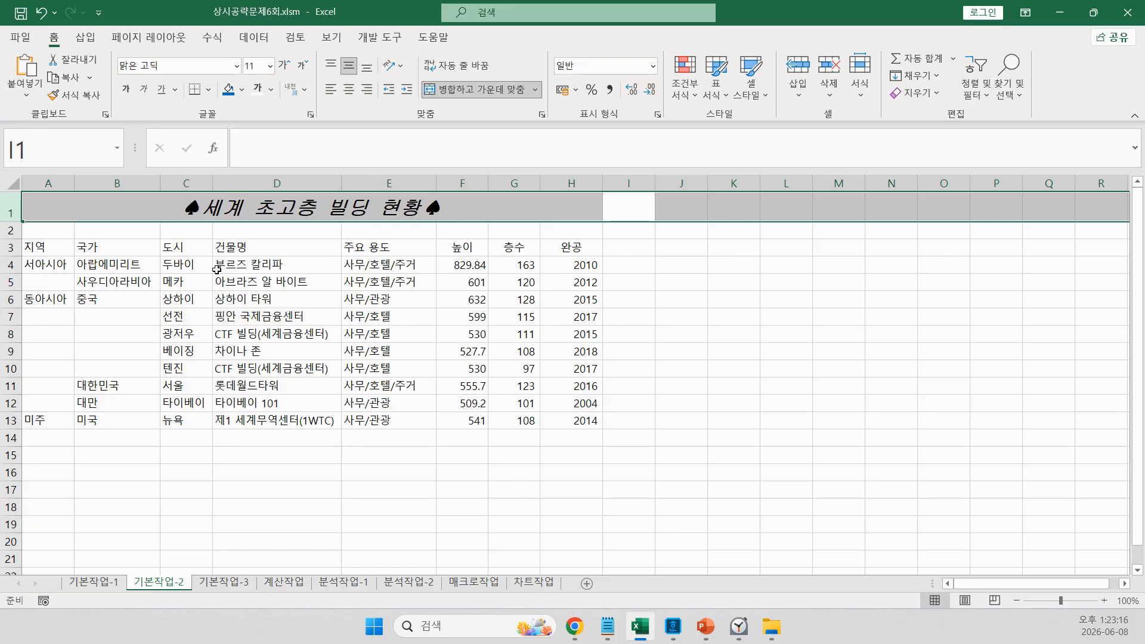
- Center the cells A3:E13 horizontally
{"action": "left_click", "coordinate": [59, 248]}
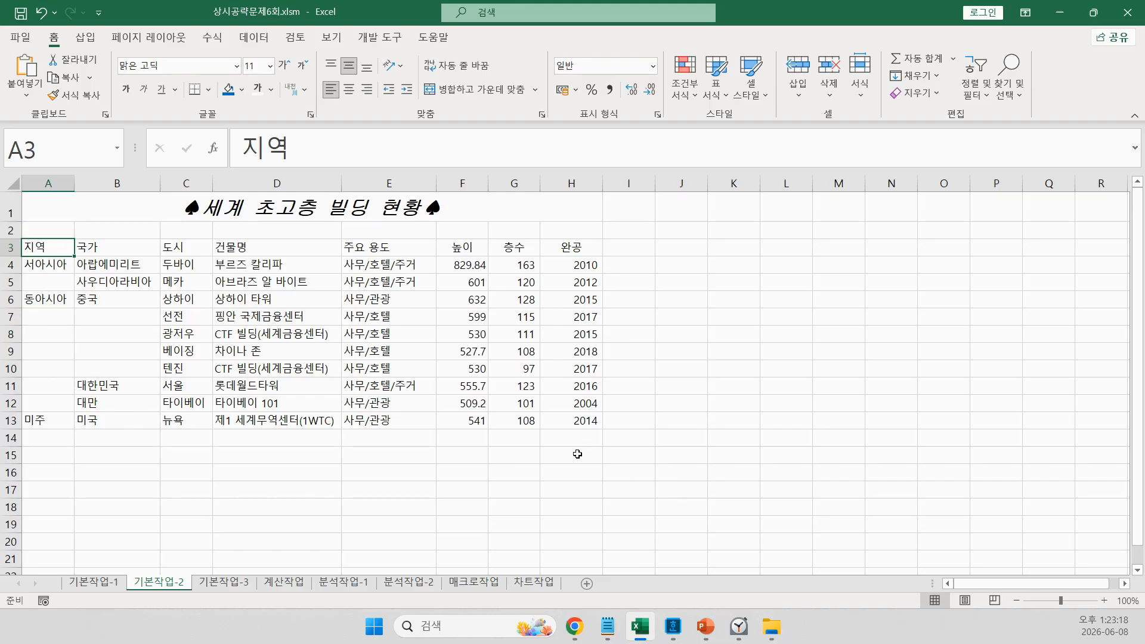
{"action": "left_click", "coordinate": [412, 422], "text": "shift"}
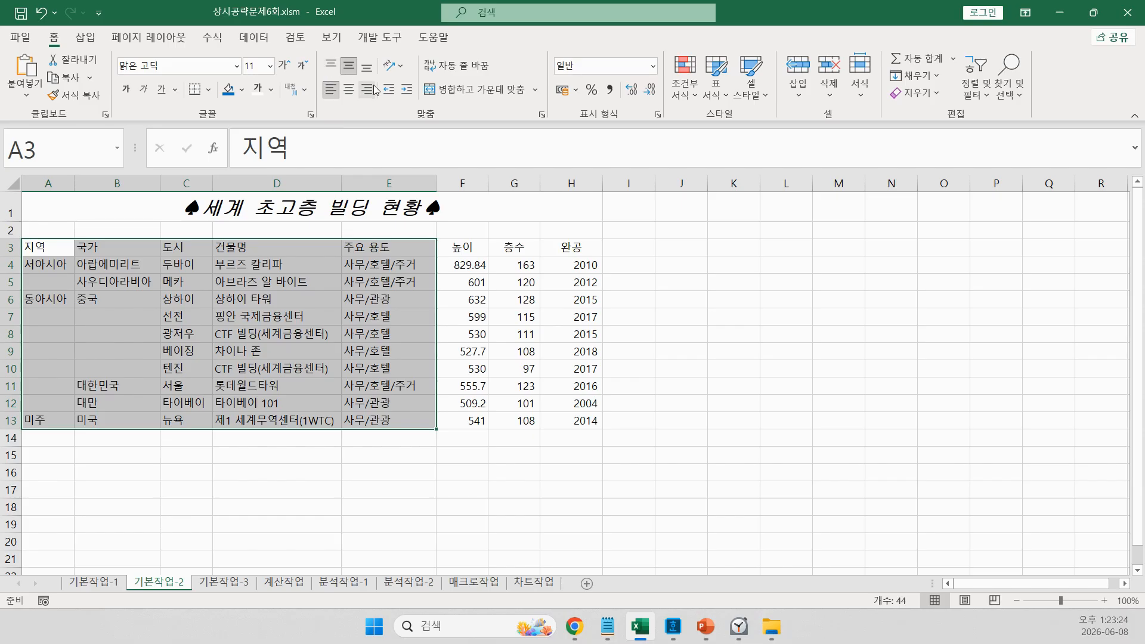
{"action": "left_click", "coordinate": [347, 90]}
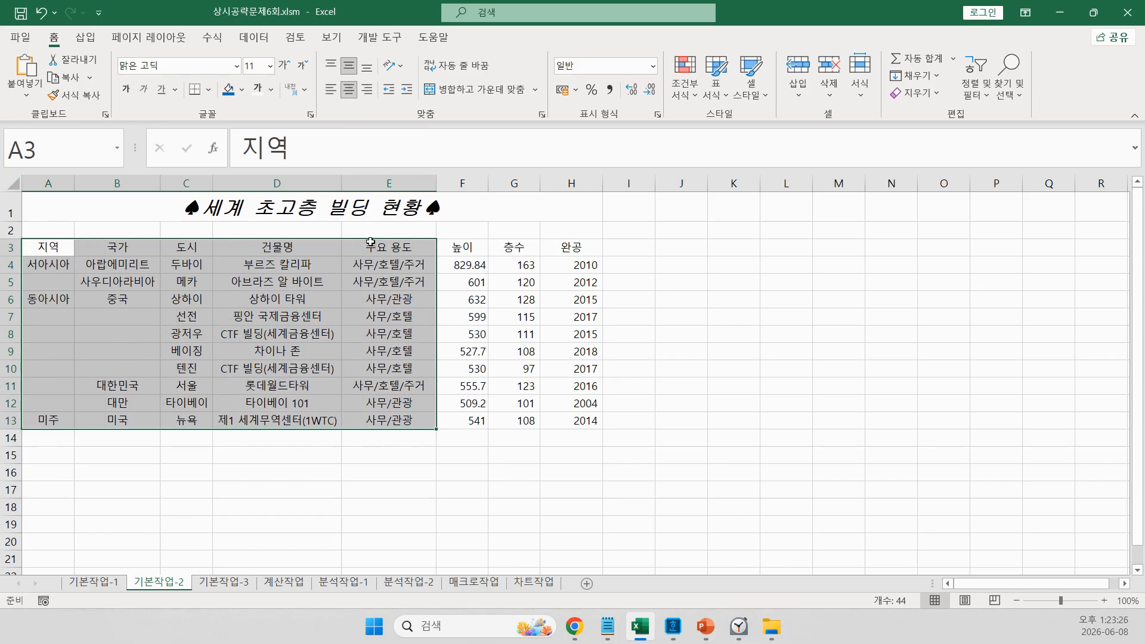
{"action": "left_click", "coordinate": [587, 367]}
- Merge and center the ranges A4:A5, A6:A12 and B6:B10 together
{"action": "left_click_drag", "start_coordinate": [42, 265], "coordinate": [45, 405]}
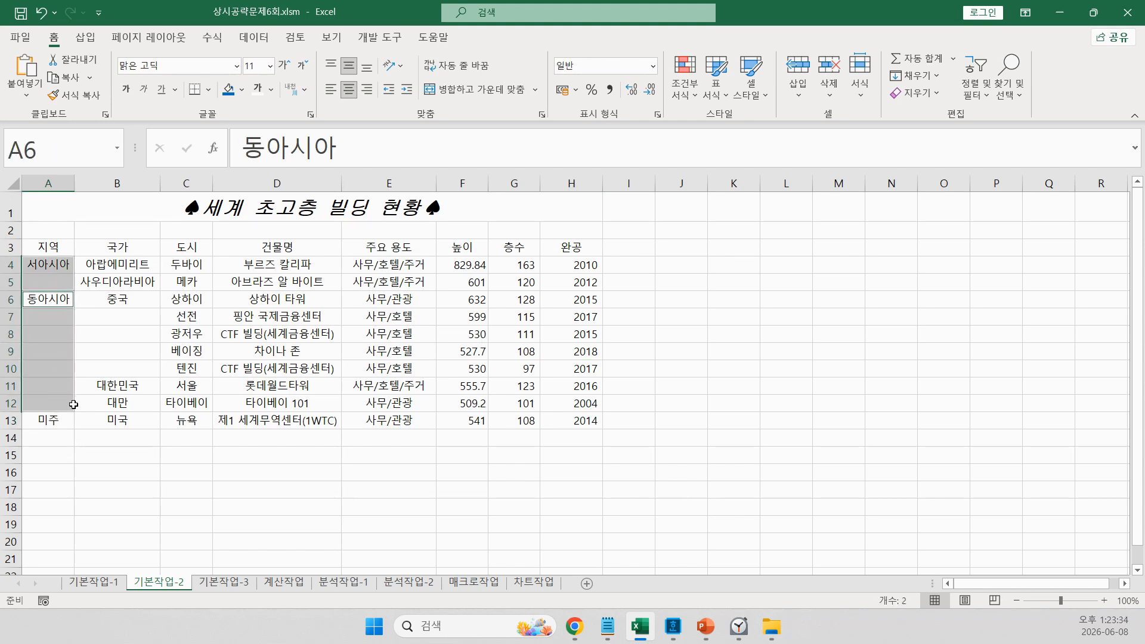
{"action": "left_click_drag", "start_coordinate": [116, 300], "coordinate": [113, 369], "text": "ctrl"}
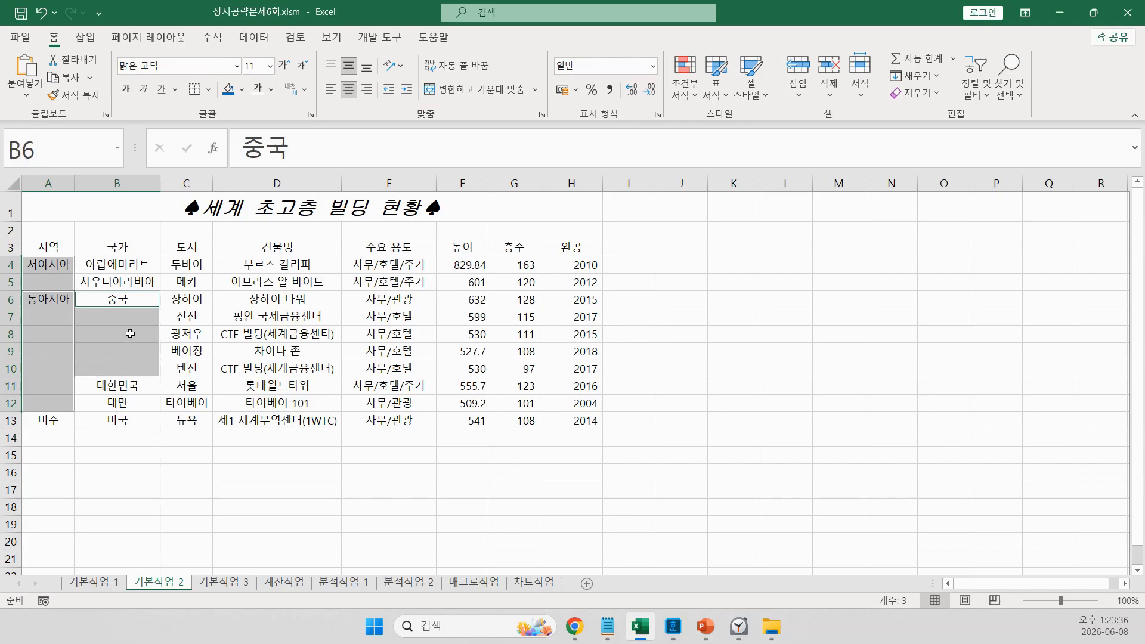
{"action": "left_click", "coordinate": [456, 92]}
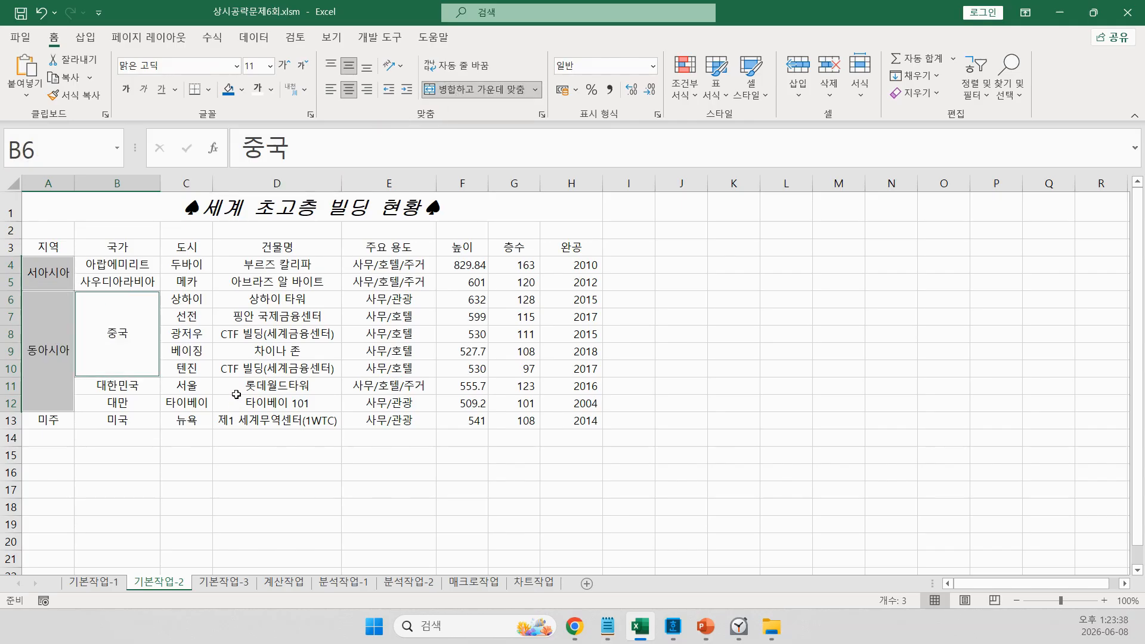
{"action": "left_click", "coordinate": [421, 400]}
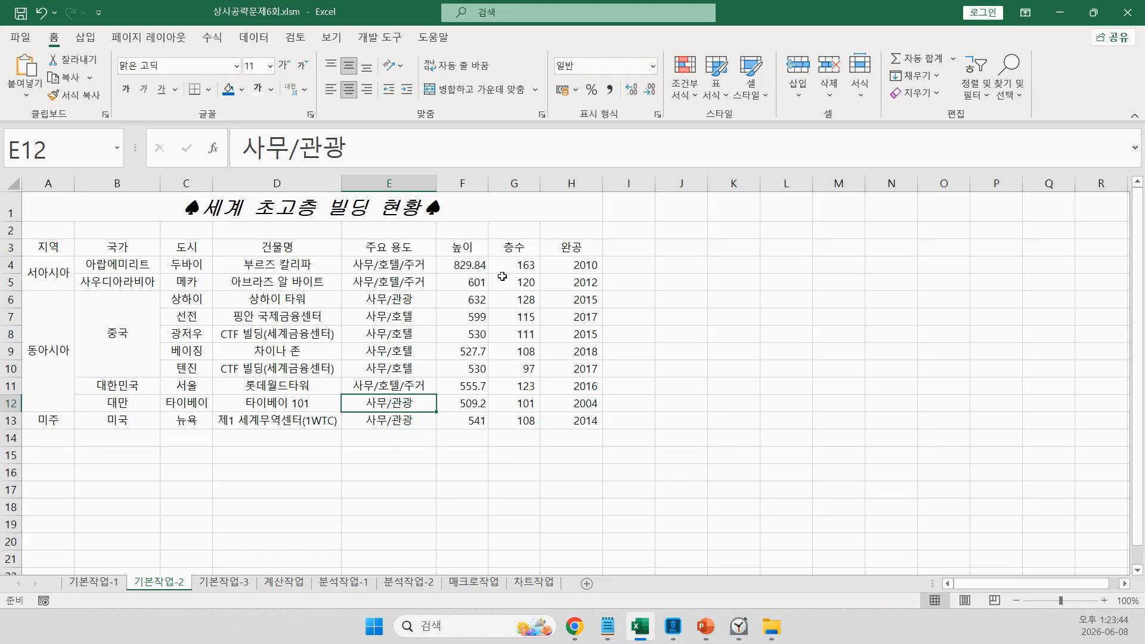
- Copy the height values in F4:F13 to the empty column starting at L4
{"action": "left_click_drag", "start_coordinate": [462, 270], "coordinate": [458, 424]}
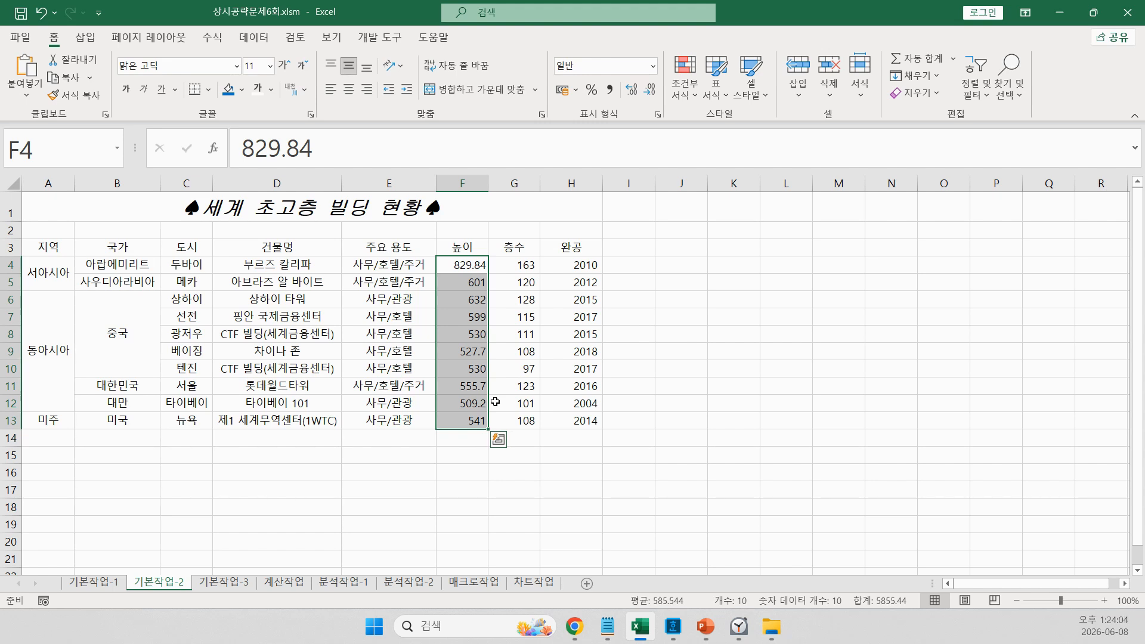
{"action": "key", "text": "ctrl+c"}
{"action": "left_click", "coordinate": [764, 266]}
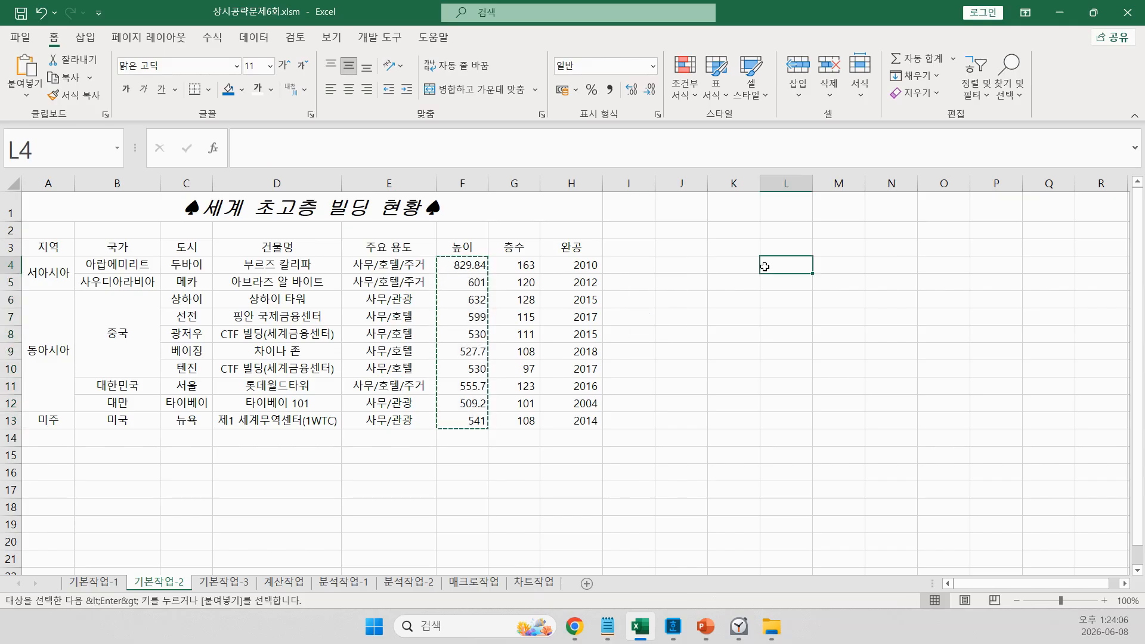
{"action": "key", "text": "ctrl+v"}
- Apply the custom number format 0.0"m" to the height values in F4:F13
{"action": "left_click_drag", "start_coordinate": [473, 266], "coordinate": [483, 424]}
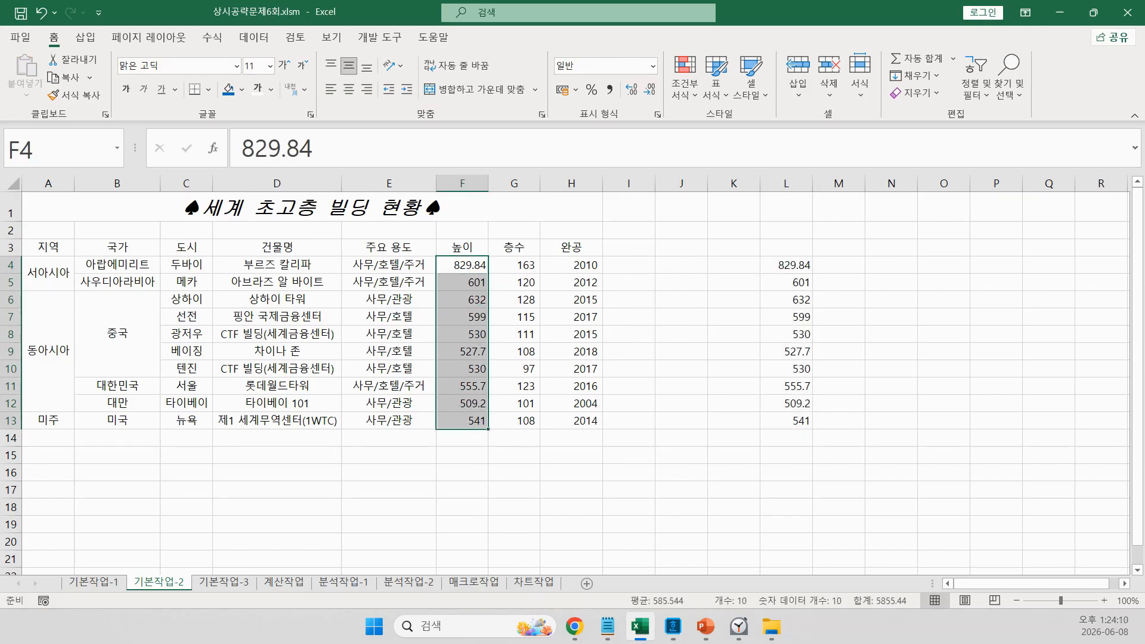
{"action": "key", "text": "ctrl+1"}
{"action": "left_click", "coordinate": [708, 84]}
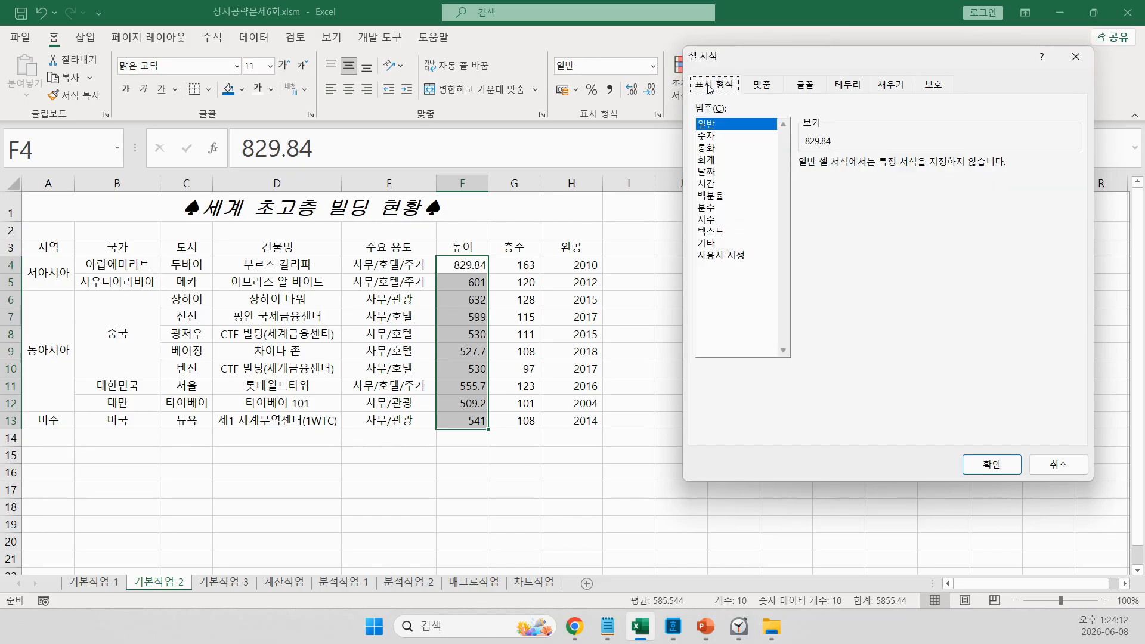
{"action": "left_click", "coordinate": [738, 261]}
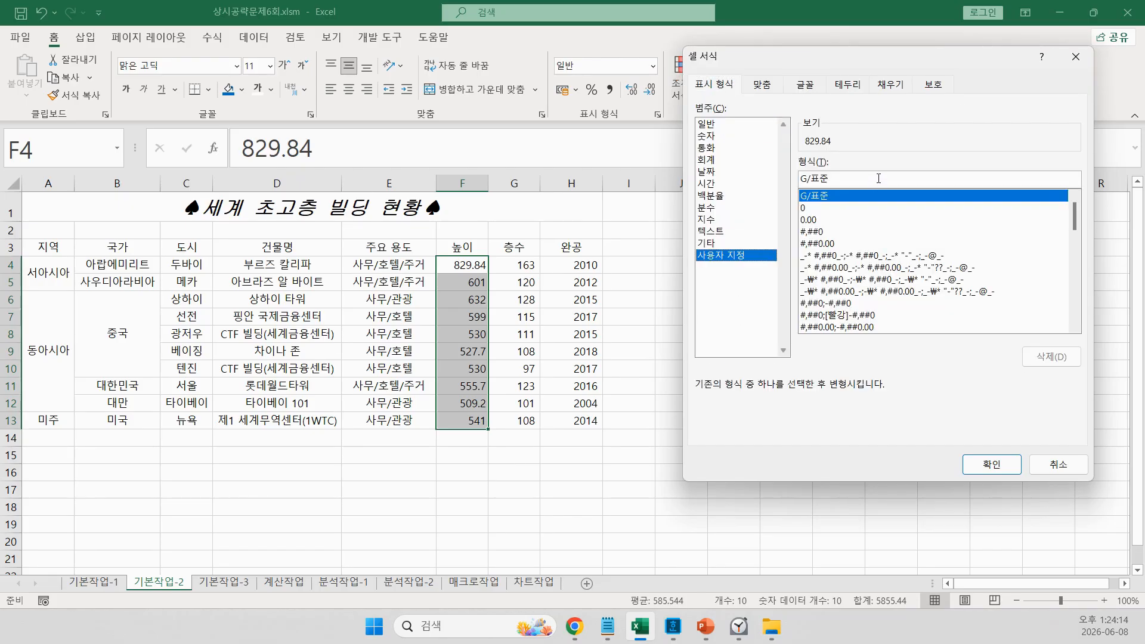
{"action": "key", "text": "Delete"}
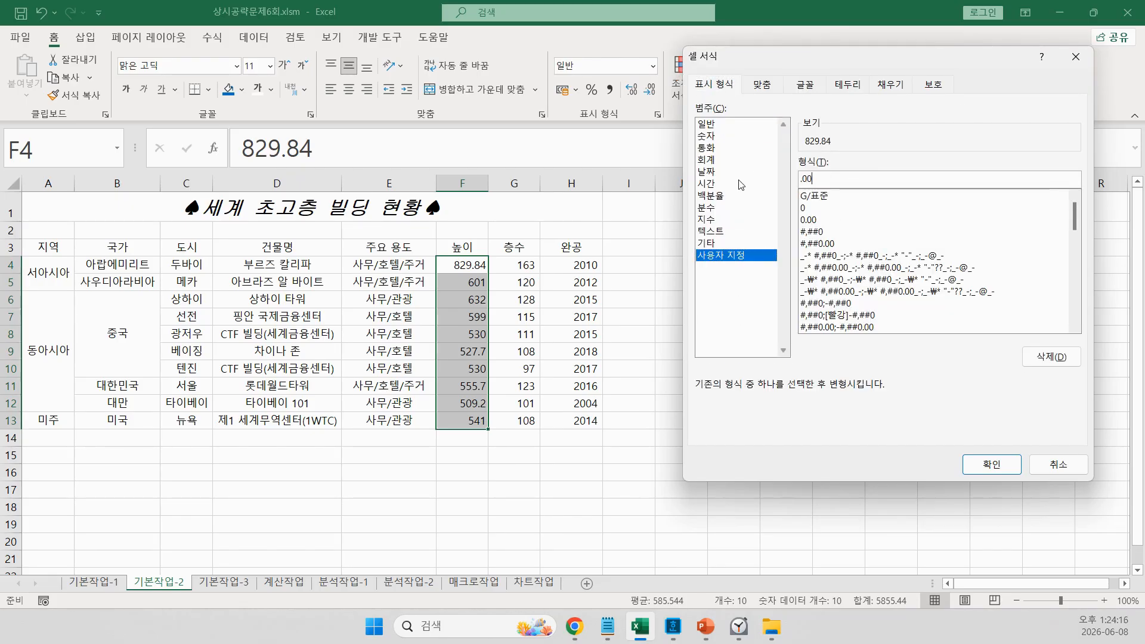
{"action": "type", "text": "0.0"}
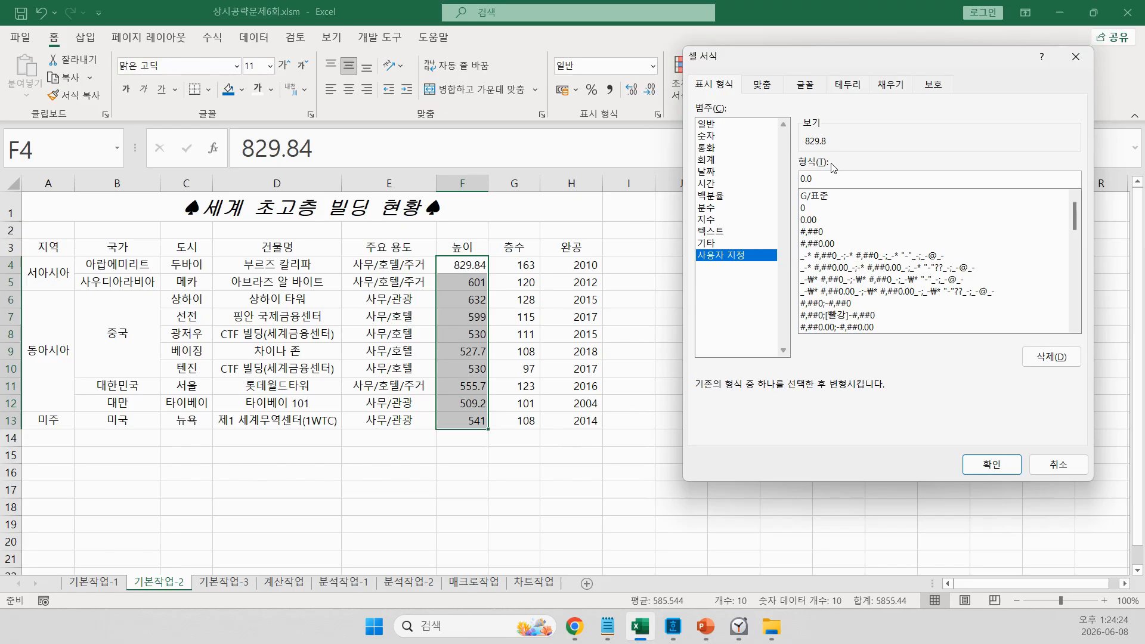
{"action": "type", "text": "\"ㅡ\""}
{"action": "left_click", "coordinate": [984, 466]}
- Enter the example note "527.7 -> 527.7m" in N9, beside the copied height values
{"action": "left_click", "coordinate": [768, 434]}
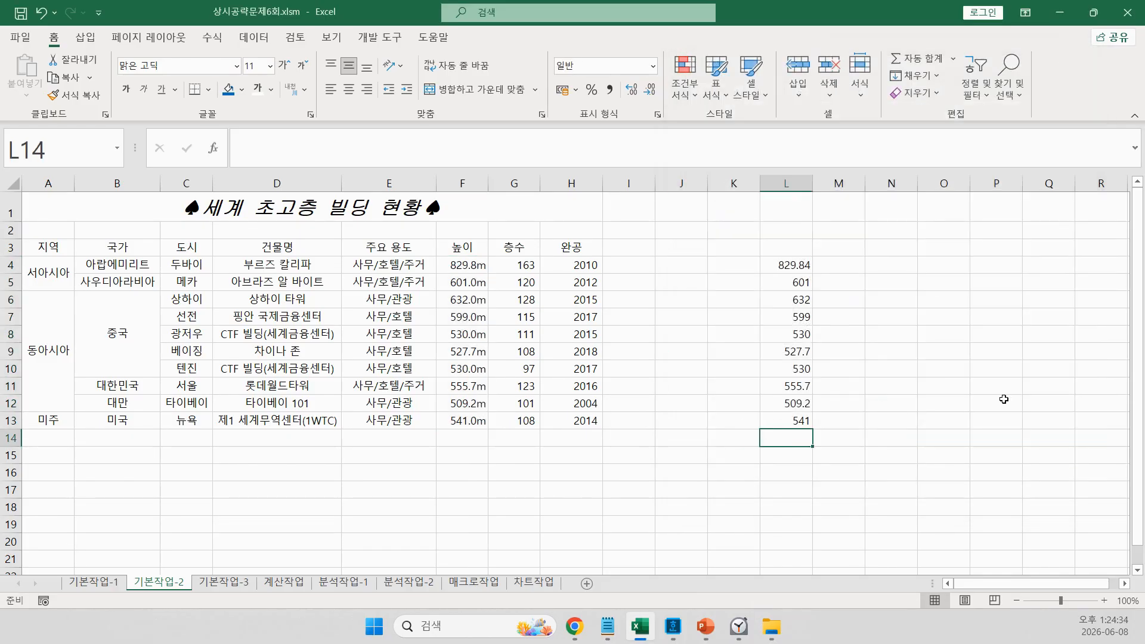
{"action": "scroll", "coordinate": [1001, 401], "scroll_direction": "up", "scroll_amount": 3, "text": "ctrl"}
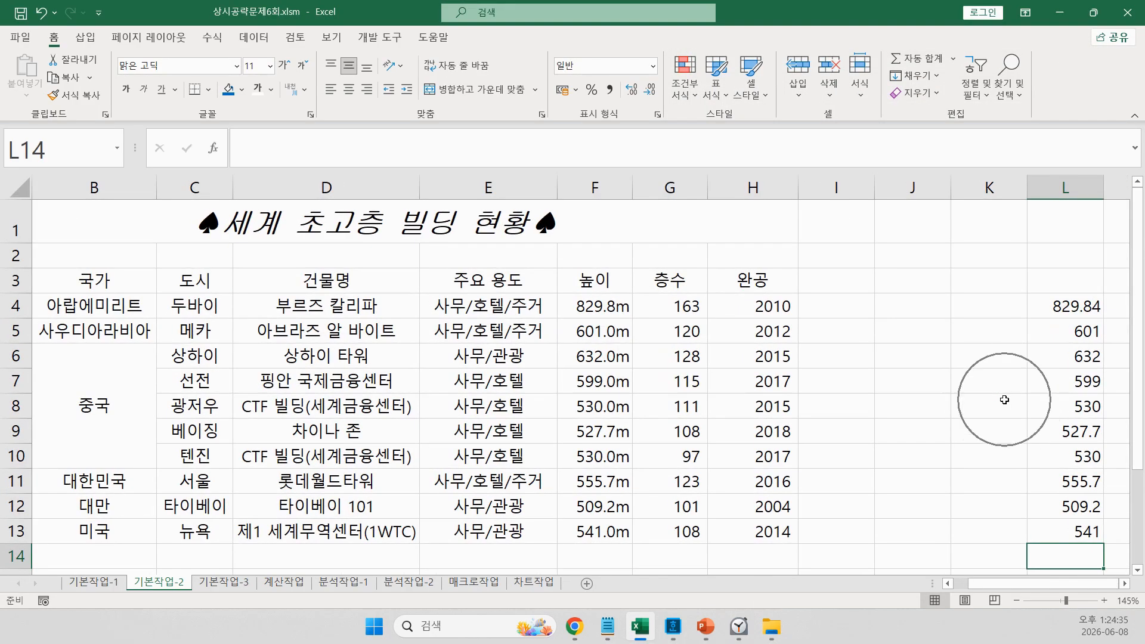
{"action": "left_click", "coordinate": [1124, 584]}
{"action": "left_click", "coordinate": [1123, 585]}
{"action": "left_click", "coordinate": [1124, 585]}
{"action": "scroll", "coordinate": [996, 501], "scroll_direction": "up", "scroll_amount": 2, "text": "ctrl"}
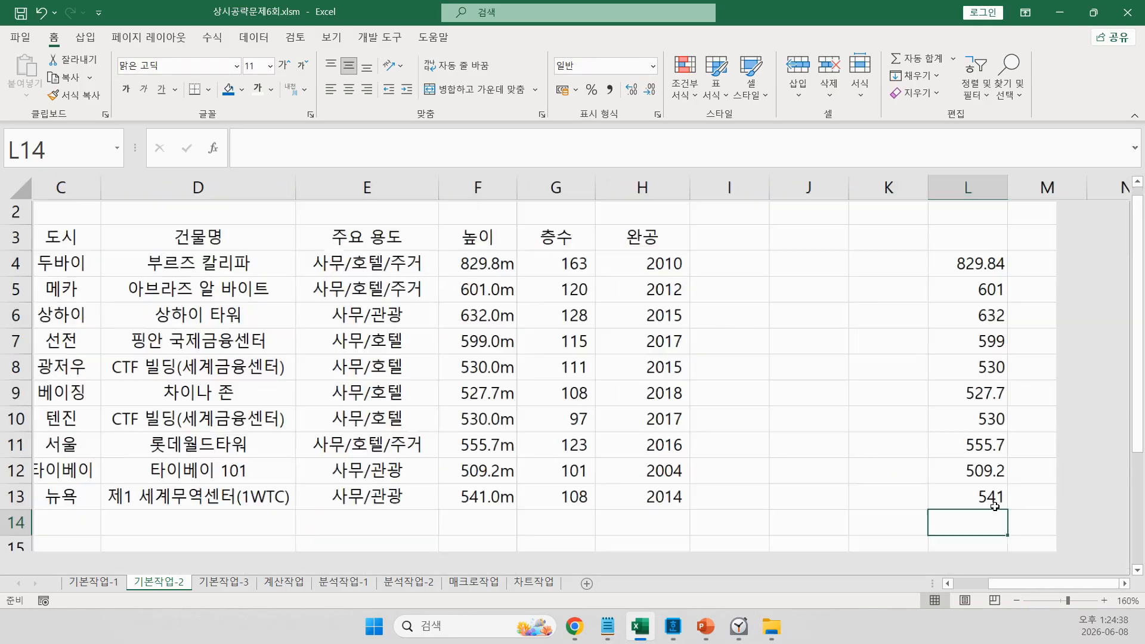
{"action": "left_click", "coordinate": [1124, 584]}
{"action": "left_click", "coordinate": [1124, 584]}
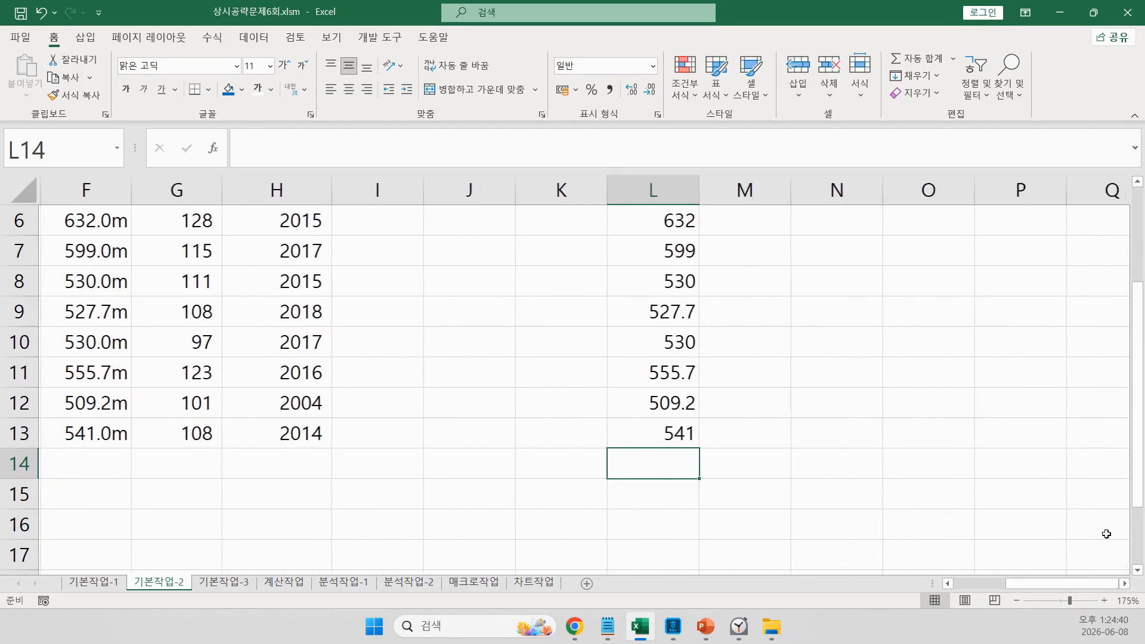
{"action": "scroll", "coordinate": [885, 493], "scroll_direction": "up", "scroll_amount": 2}
{"action": "scroll", "coordinate": [839, 426], "scroll_direction": "down", "scroll_amount": 1}
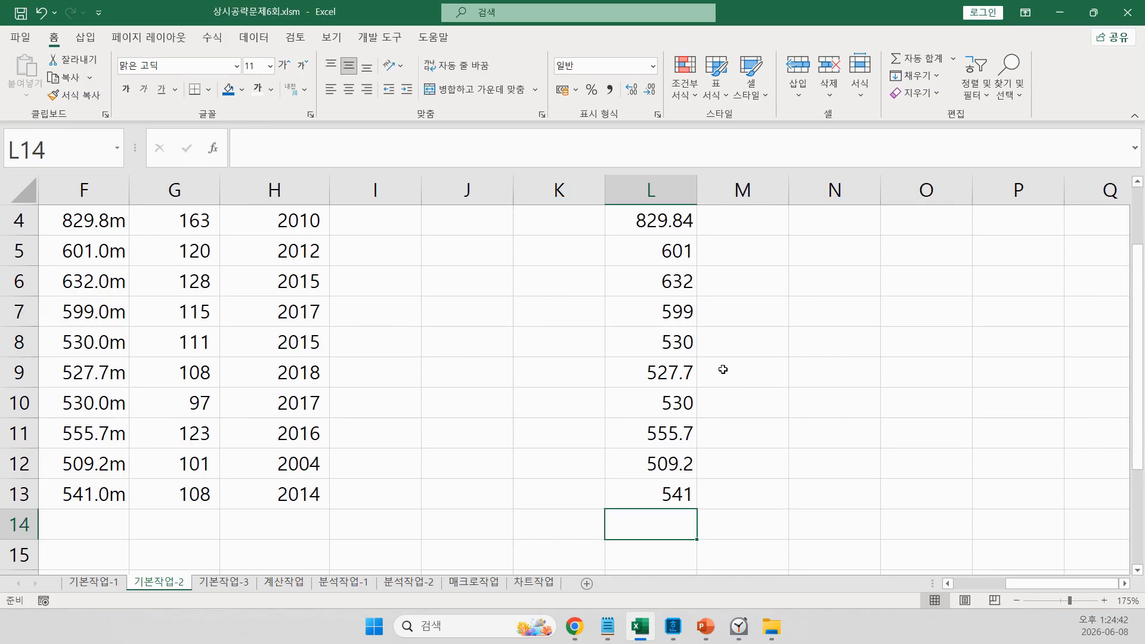
{"action": "left_click", "coordinate": [853, 374]}
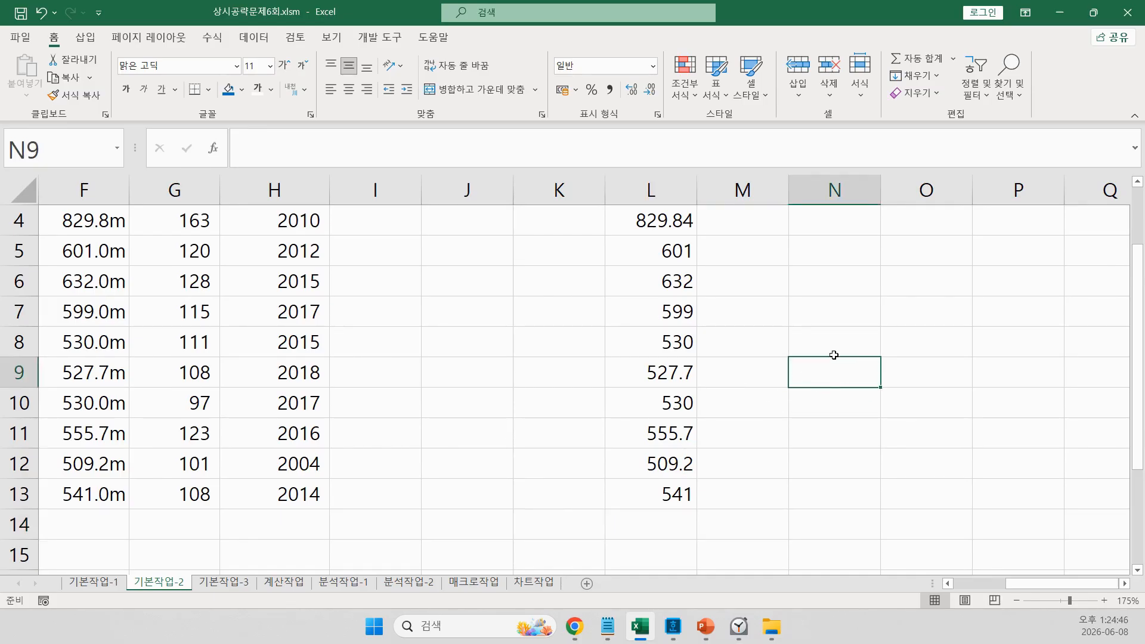
{"action": "type", "text": "527.7"}
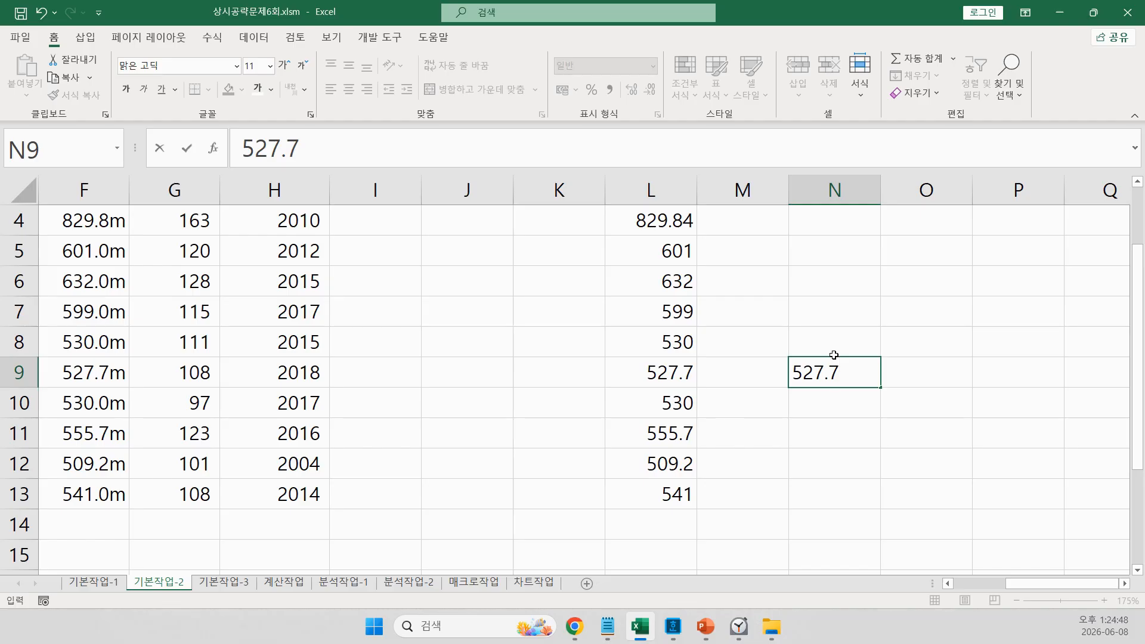
{"action": "type", "text": " -> 527.7"}
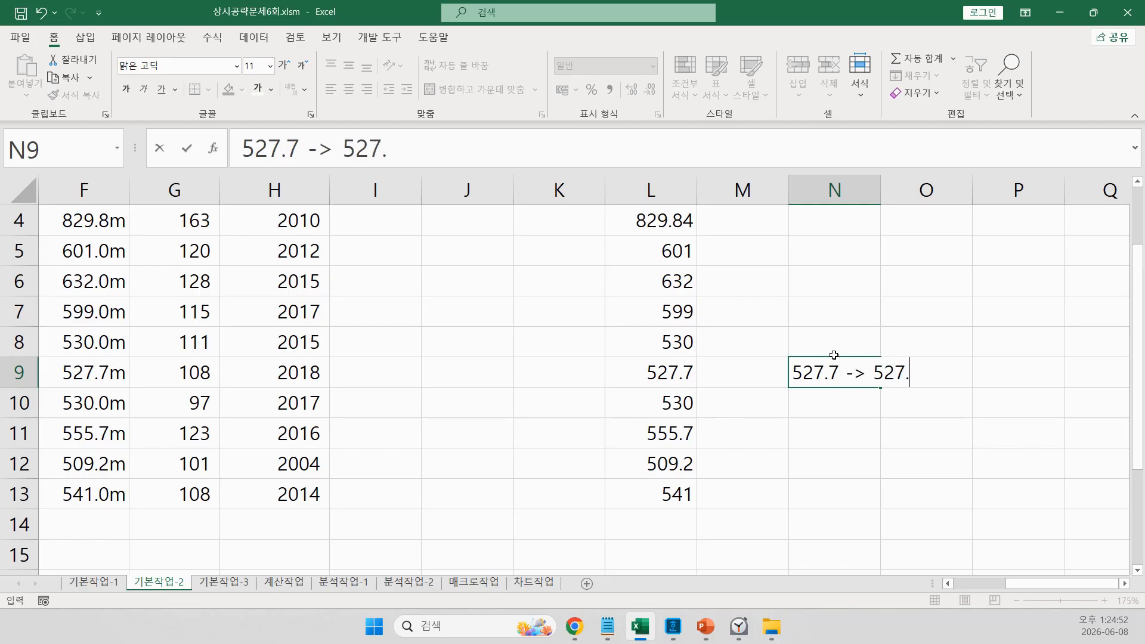
{"action": "type", "text": "m"}
{"action": "key", "text": "Return"}
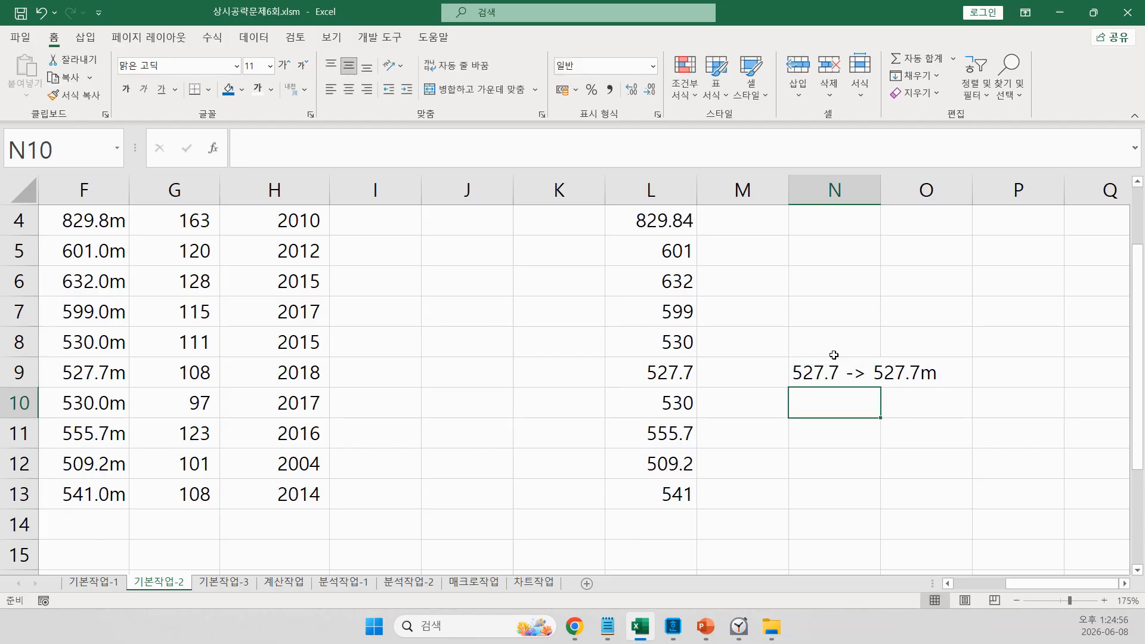
- Enter the second example note "530 -> 530m" in N10
{"action": "type", "text": "3"}
{"action": "key", "text": "BackSpace"}
{"action": "type", "text": "530"}
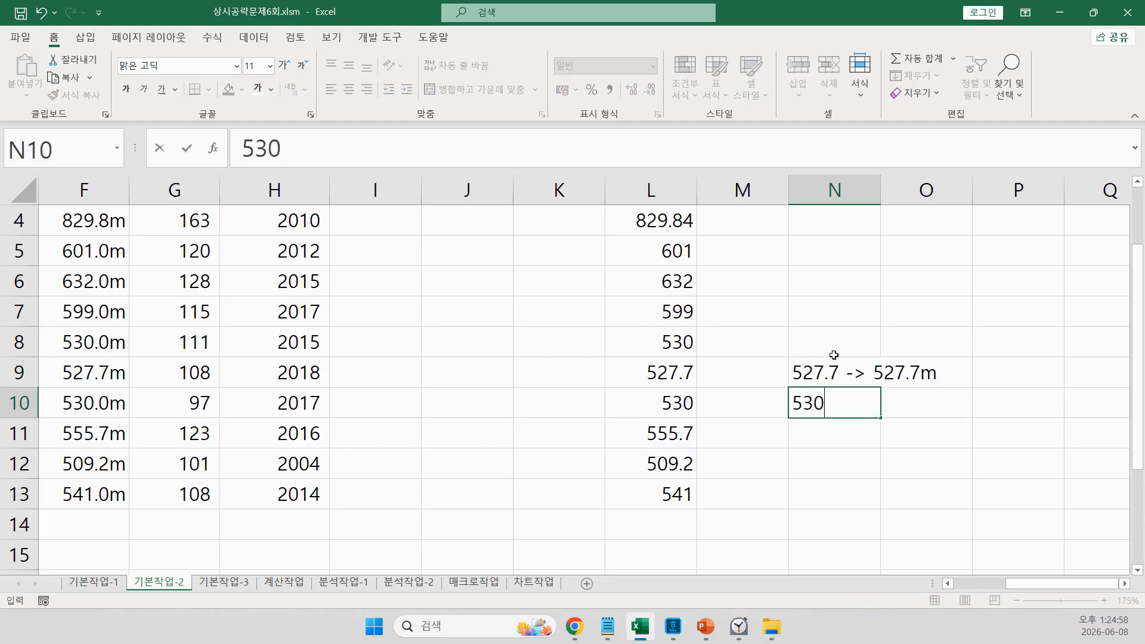
{"action": "type", "text": " -> 530m"}
{"action": "key", "text": "Return"}
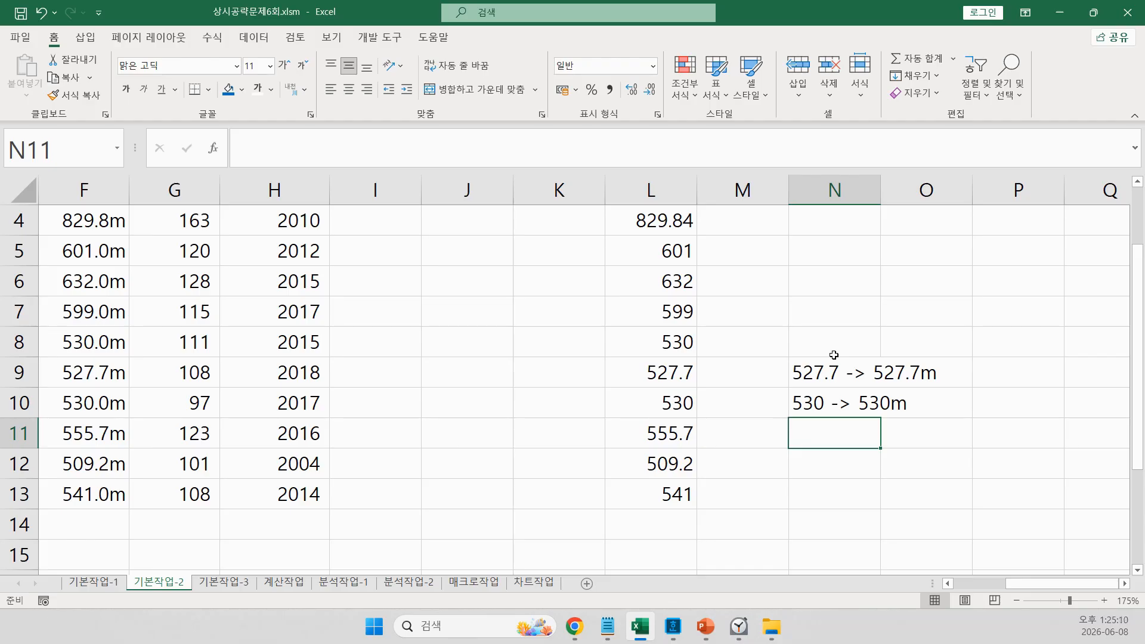
{"action": "scroll", "coordinate": [880, 395], "scroll_direction": "up", "scroll_amount": 1}
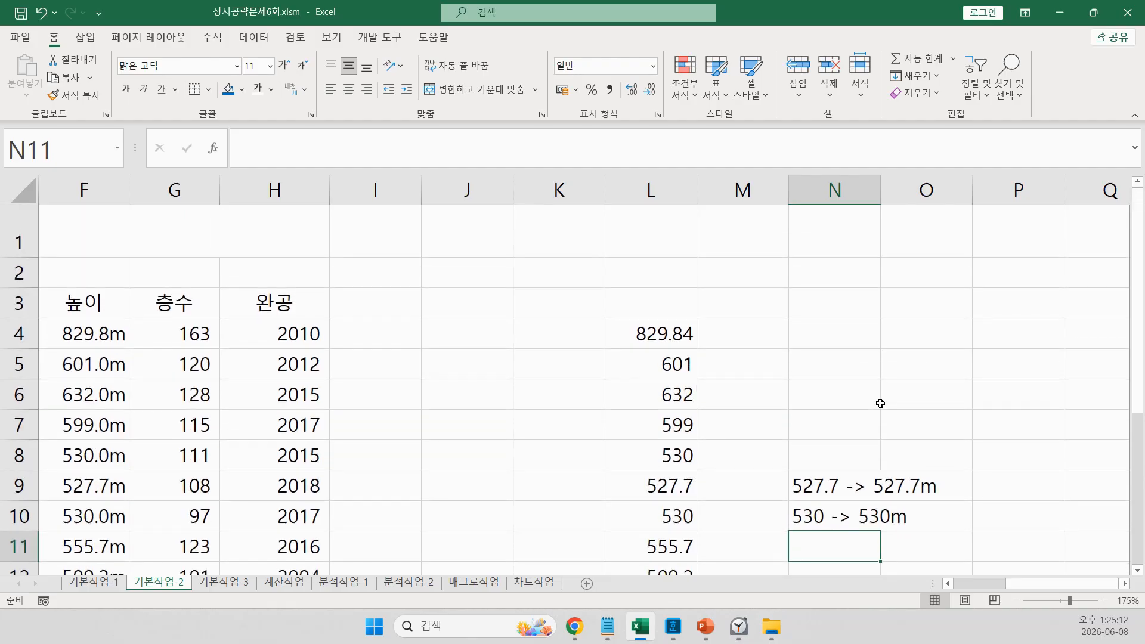
{"action": "scroll", "coordinate": [876, 406], "scroll_direction": "down", "scroll_amount": 1}
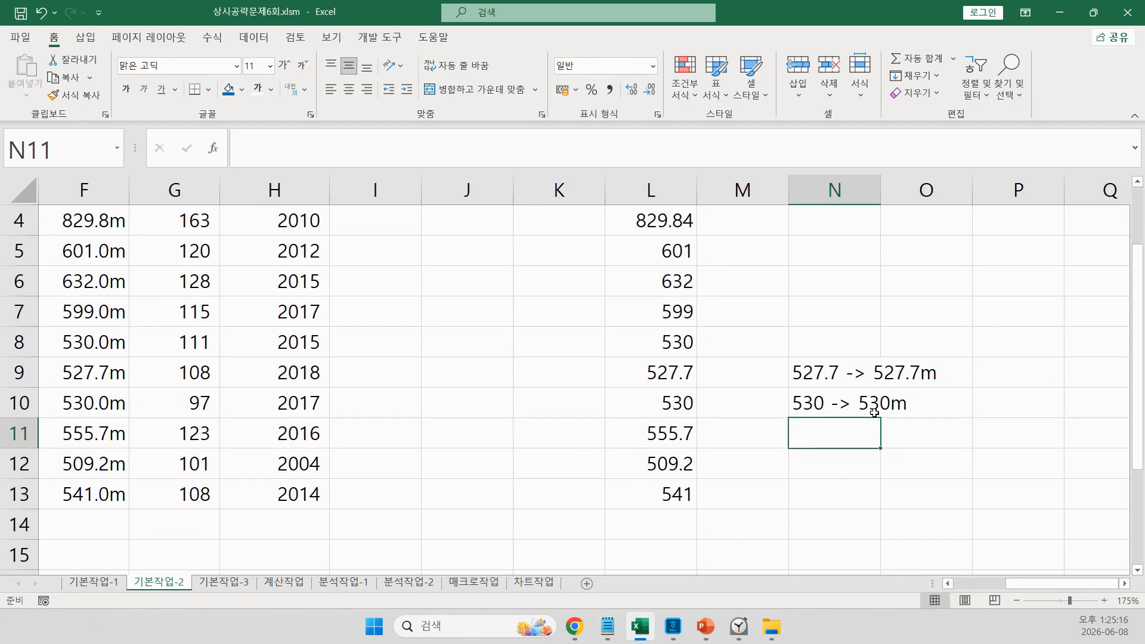
{"action": "key", "text": "Down"}
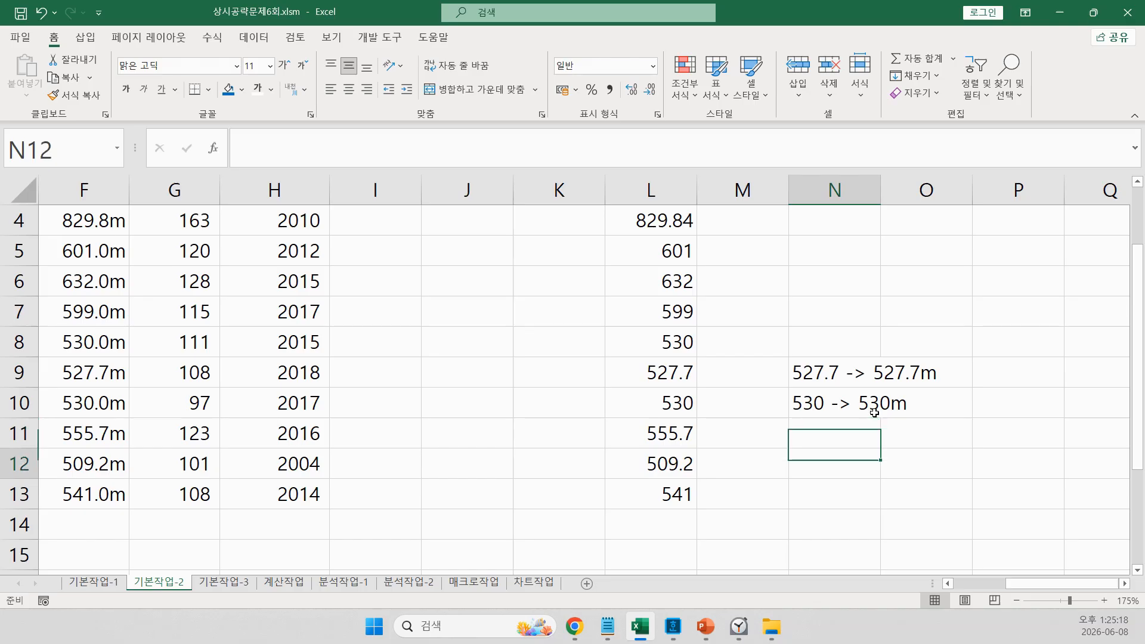
{"action": "type", "text": "#.#m"}
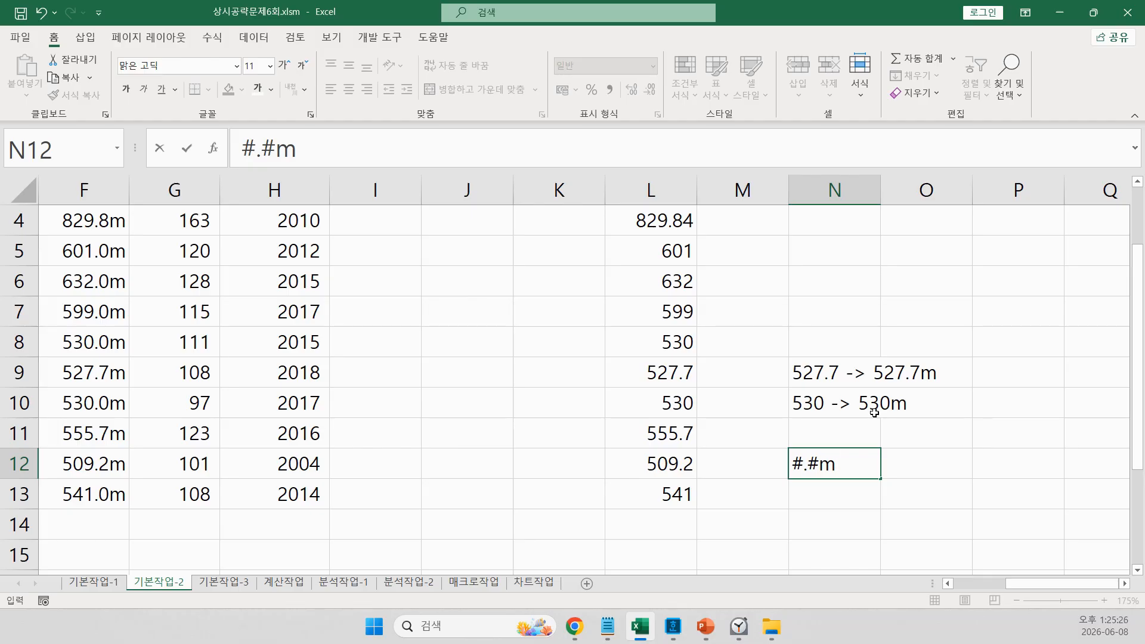
{"action": "key", "text": "Escape"}
- Try the custom number format #.#"m" on the copied heights in L4:L13 and check how whole numbers display
{"action": "left_click", "coordinate": [673, 226]}
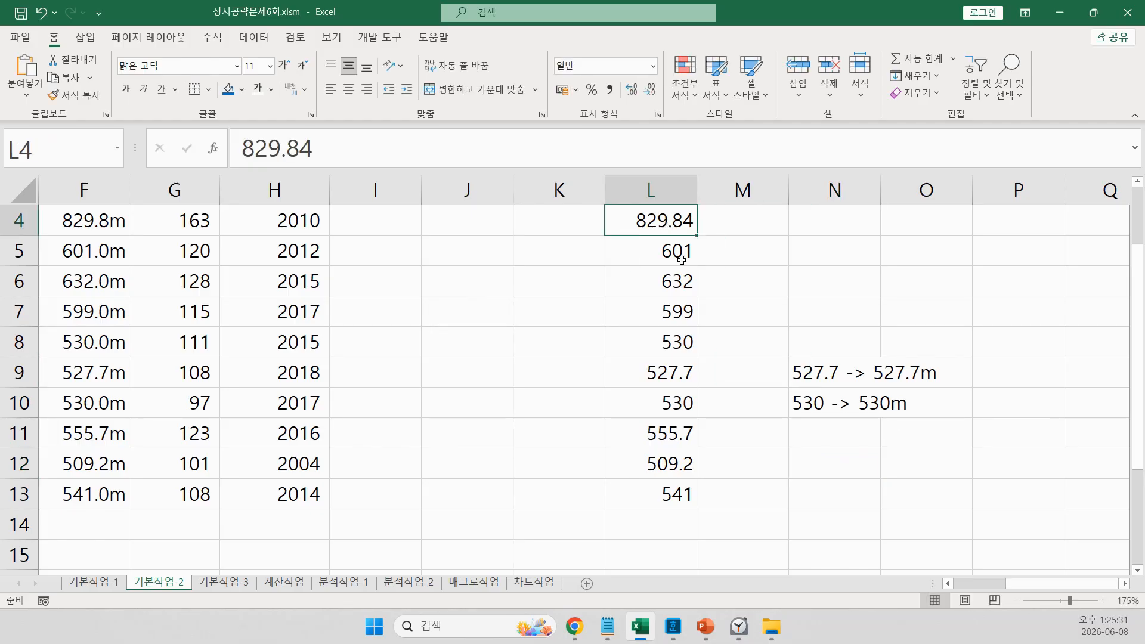
{"action": "left_click", "coordinate": [661, 500], "text": "shift"}
{"action": "key", "text": "super"}
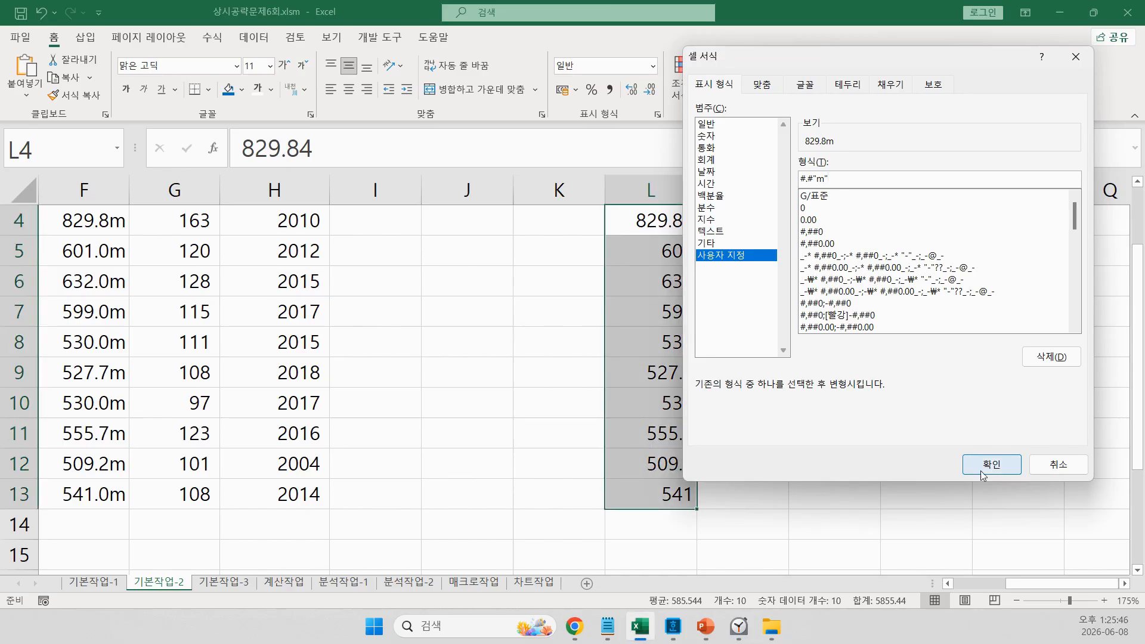
{"action": "left_click", "coordinate": [980, 471]}
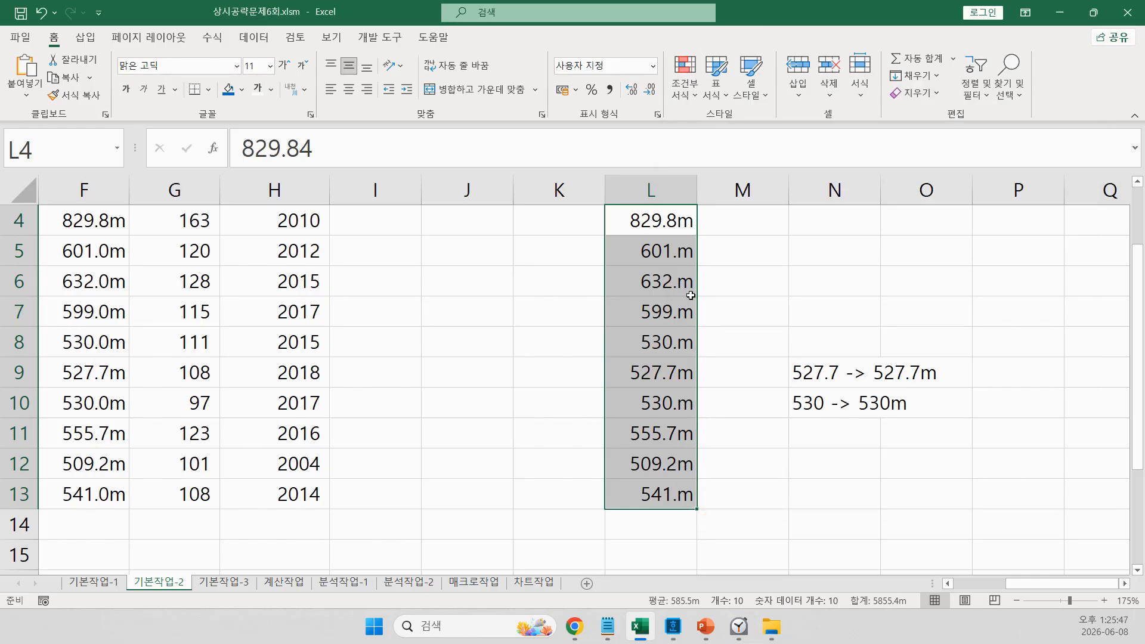
{"action": "left_click", "coordinate": [668, 281]}
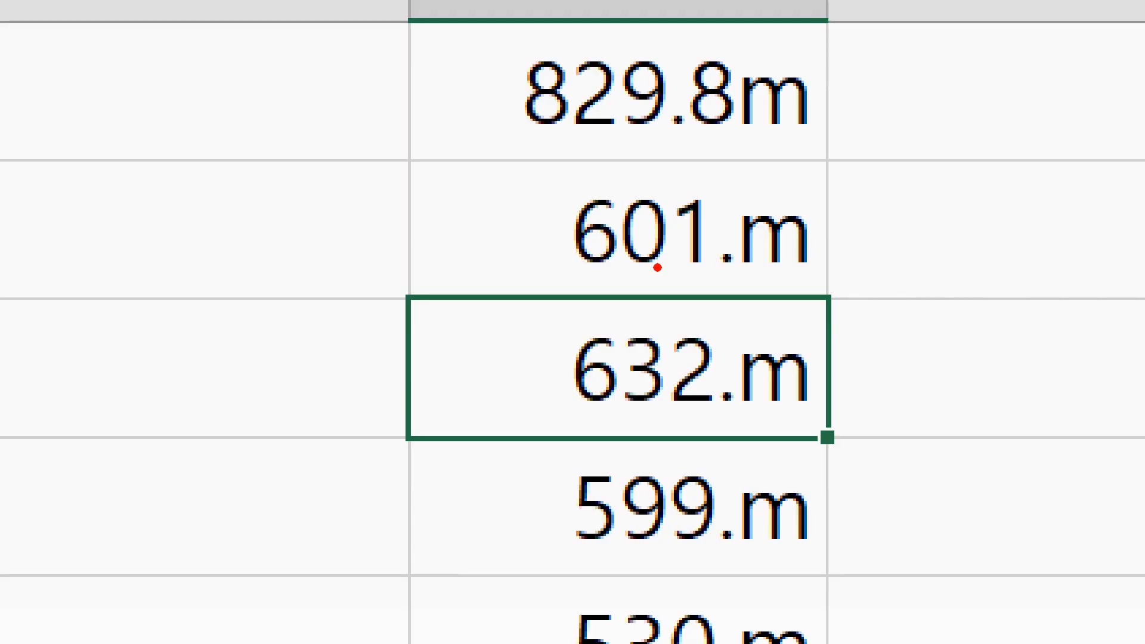
{"action": "right_click", "coordinate": [657, 267]}
{"action": "right_click", "coordinate": [651, 163]}
- Replace the number format of L4:L13 with the custom format G/표준"m"
{"action": "left_click_drag", "start_coordinate": [660, 221], "coordinate": [660, 495]}
{"action": "key", "text": "ctrl+1"}
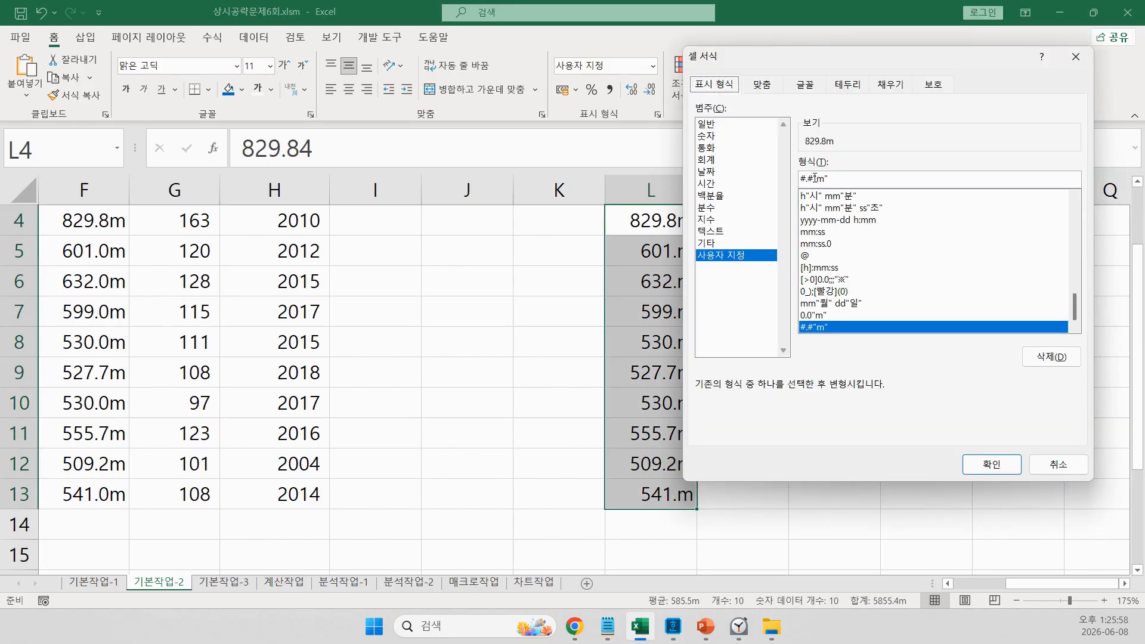
{"action": "left_click_drag", "start_coordinate": [815, 177], "coordinate": [789, 178]}
{"action": "key", "text": "Delete"}
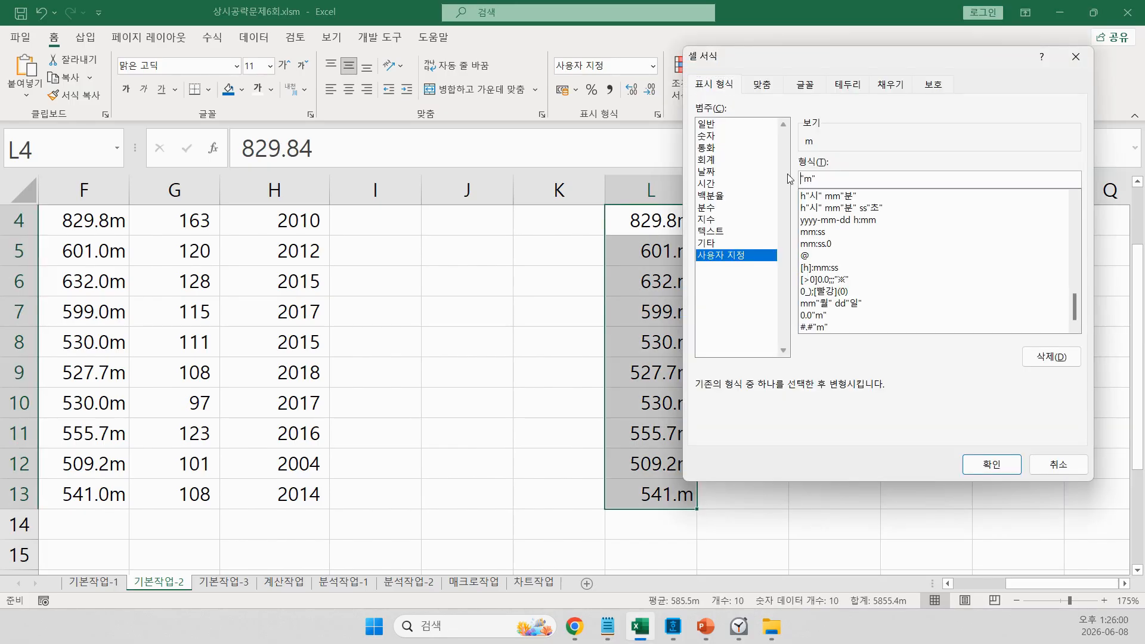
{"action": "scroll", "coordinate": [897, 206], "scroll_direction": "up", "scroll_amount": 10}
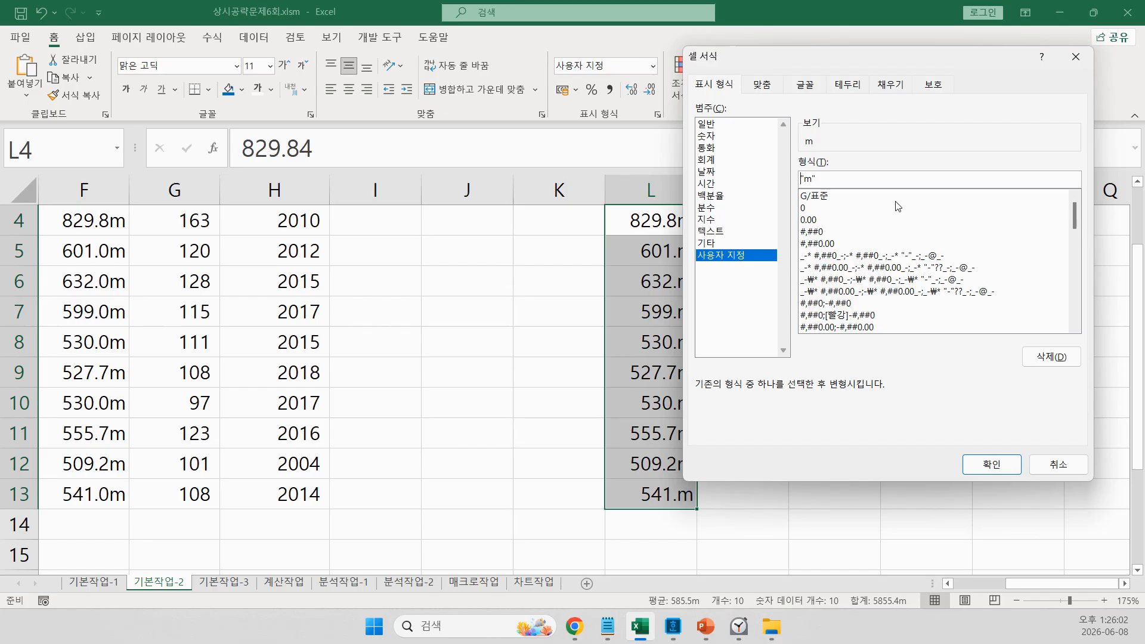
{"action": "left_click", "coordinate": [894, 200]}
{"action": "scroll", "coordinate": [831, 222], "scroll_direction": "up", "scroll_amount": 11}
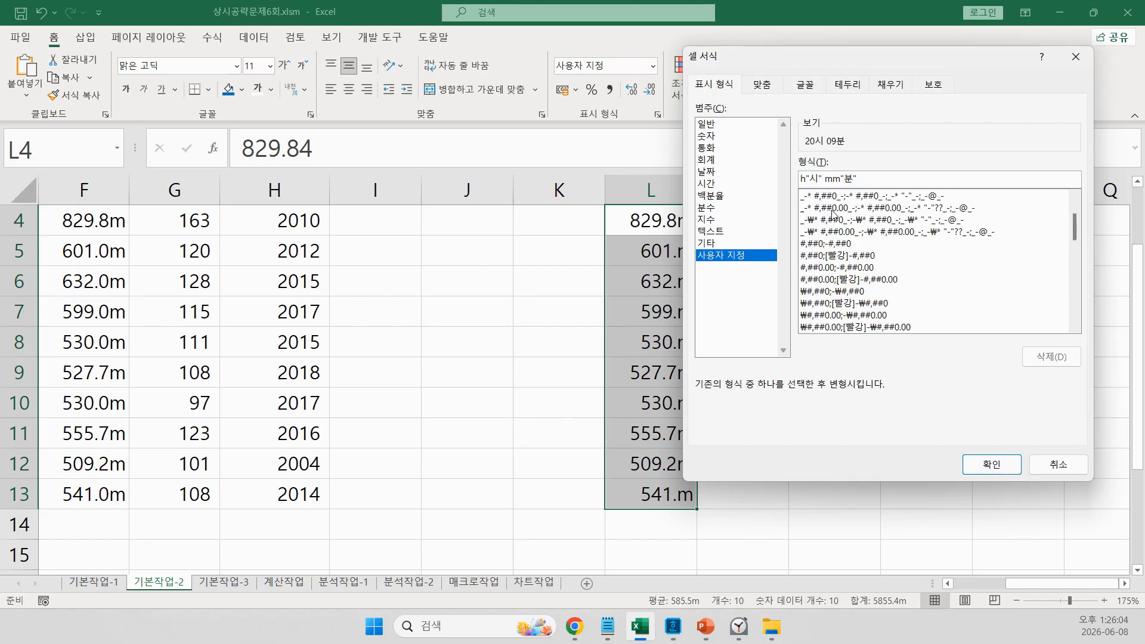
{"action": "scroll", "coordinate": [833, 213], "scroll_direction": "up", "scroll_amount": 2}
{"action": "left_click", "coordinate": [837, 196]}
{"action": "type", "text": "\"m\""}
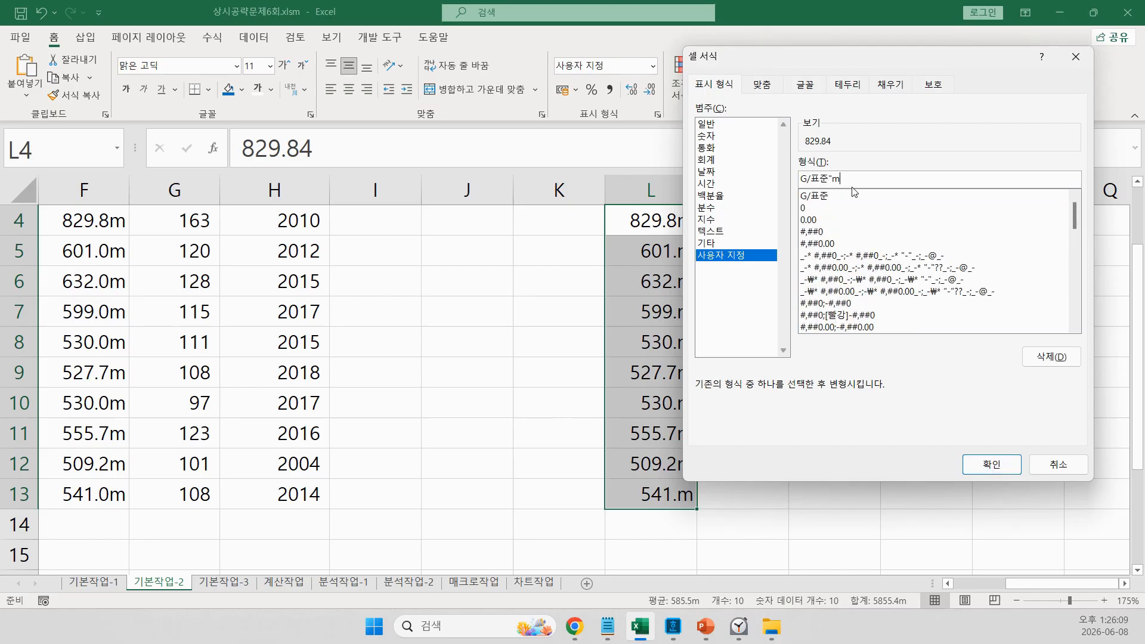
{"action": "key", "text": "Return"}
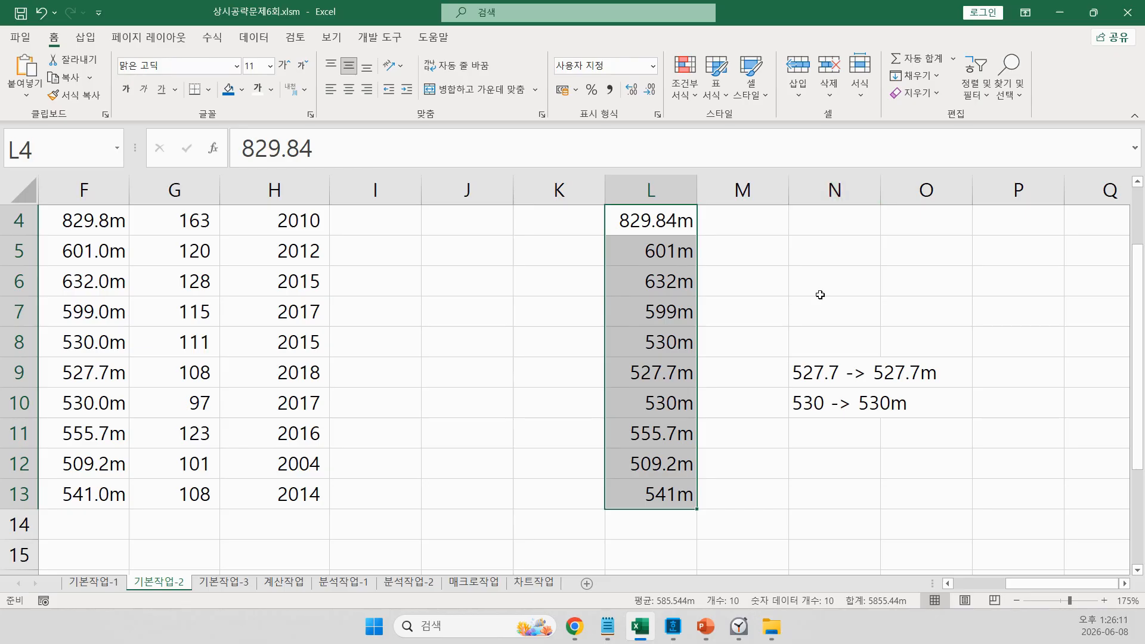
- Review the custom format code applied to L4:L13 and compare how decimal and whole-number heights display
{"action": "key", "text": "ctrl+1"}
{"action": "key", "text": "ctrl+2"}
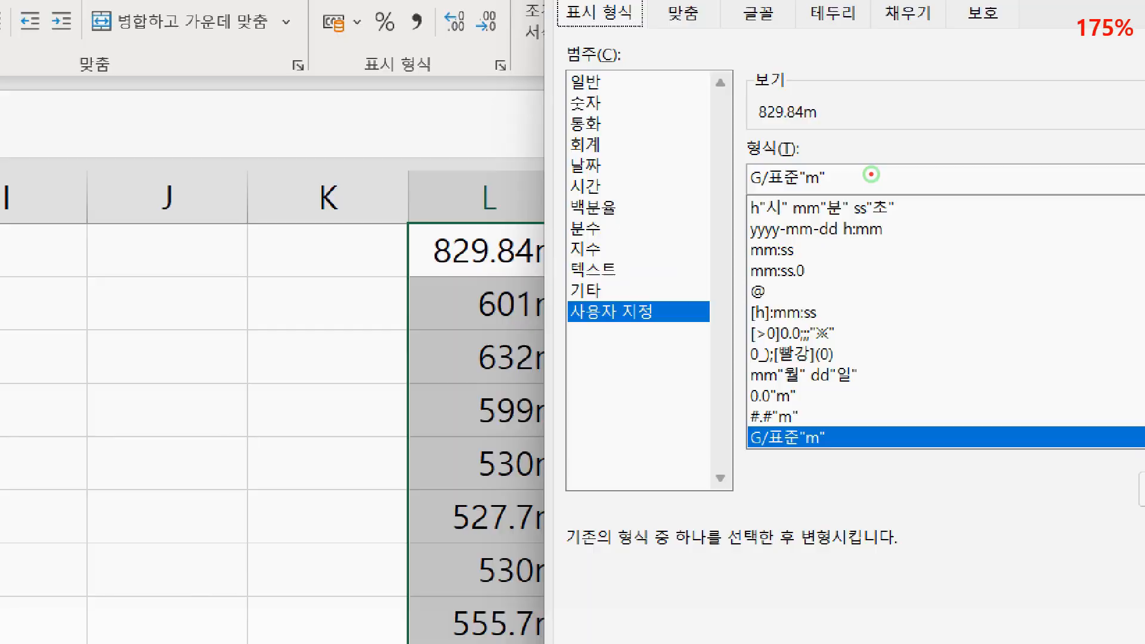
{"action": "scroll", "coordinate": [869, 174], "scroll_direction": "up", "scroll_amount": 8}
{"action": "key", "text": "Escape"}
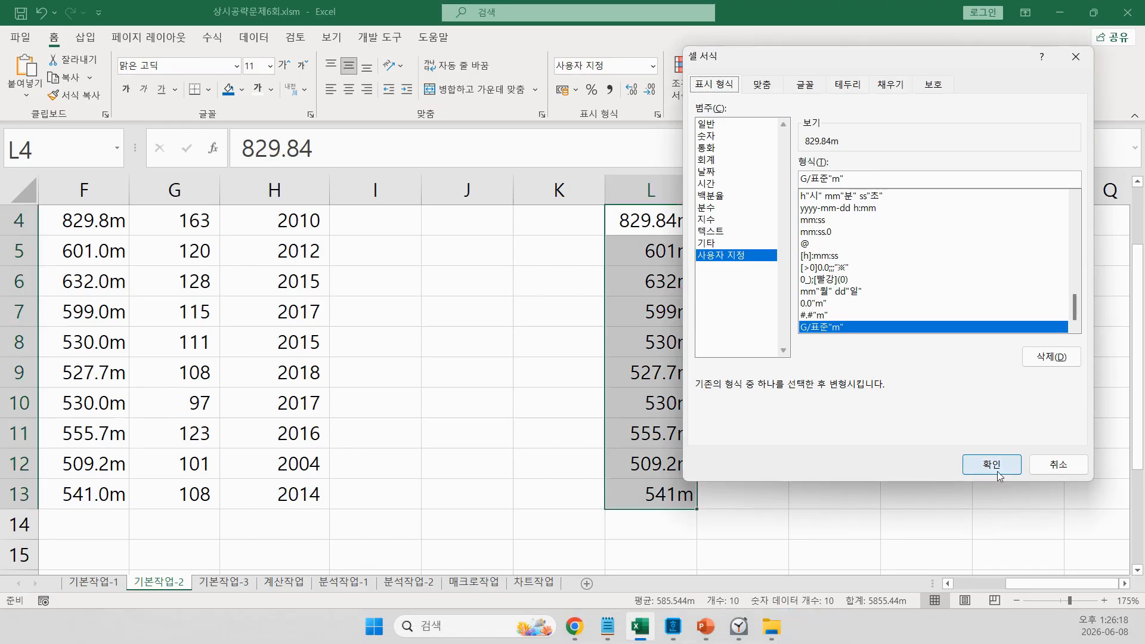
{"action": "left_click", "coordinate": [992, 464]}
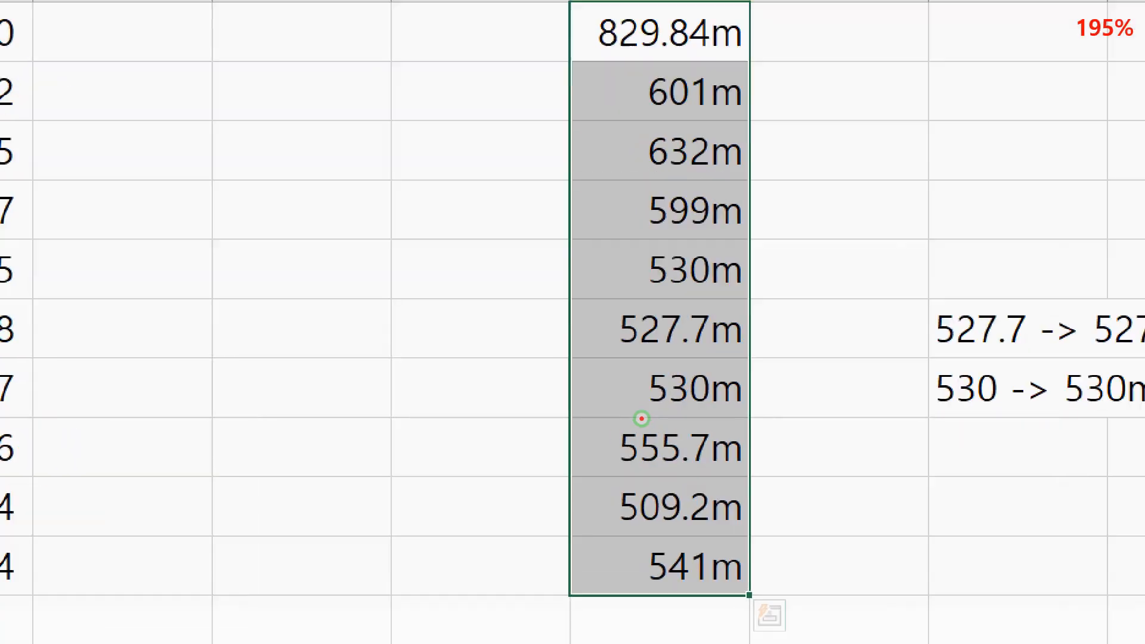
{"action": "left_click_drag", "start_coordinate": [624, 354], "coordinate": [743, 355]}
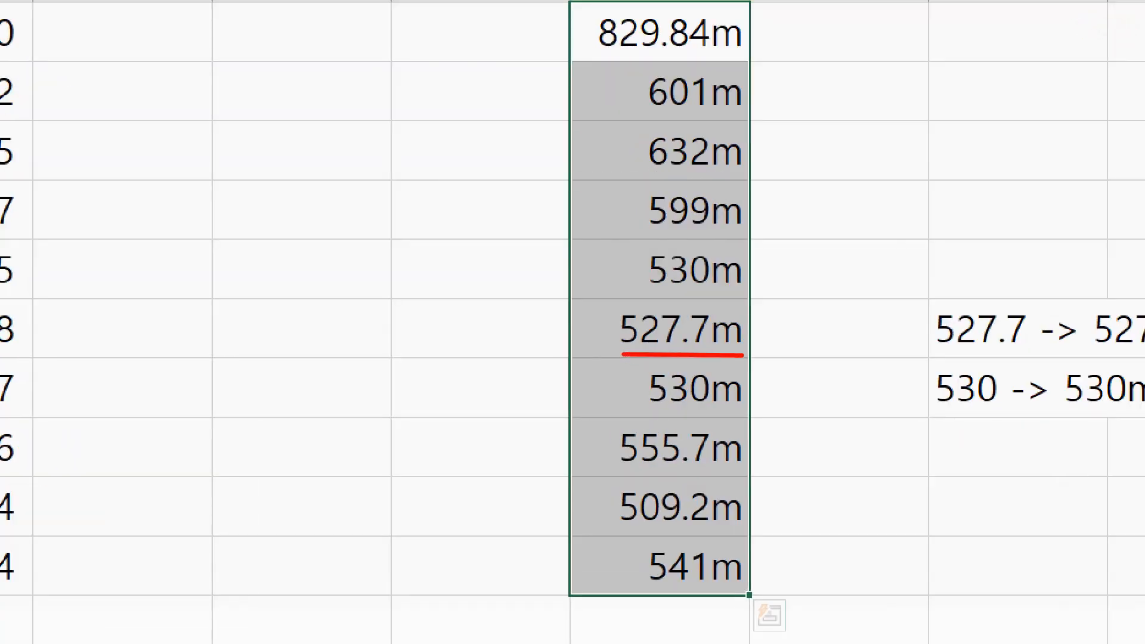
{"action": "left_click_drag", "start_coordinate": [637, 289], "coordinate": [804, 287]}
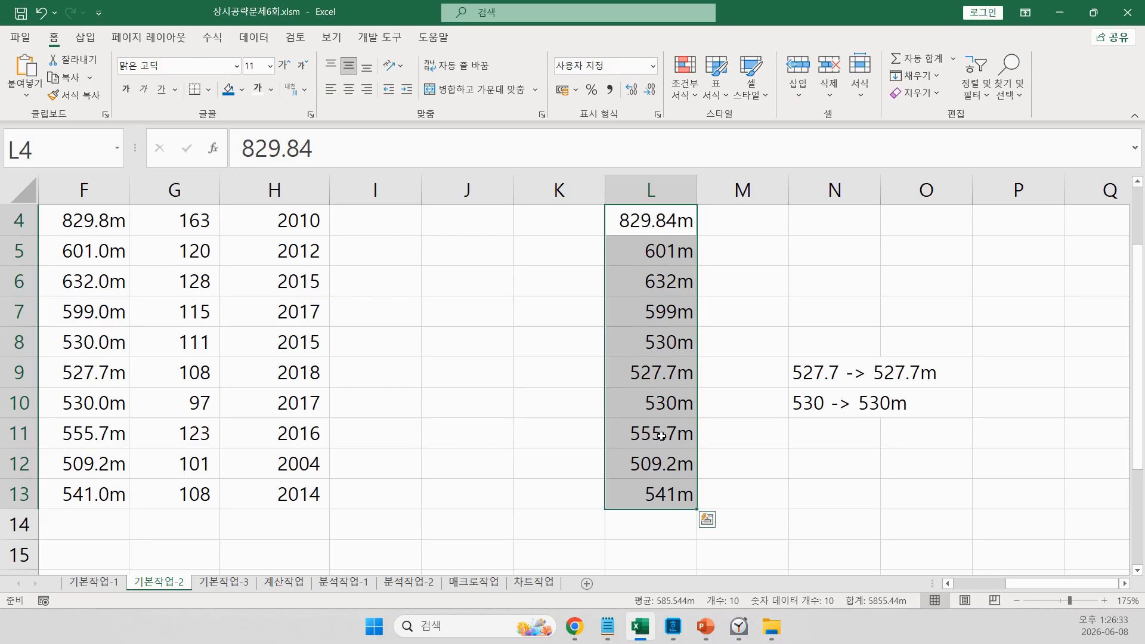
- Apply the custom number format G/표준"년" to the completion years in H4:H13
{"action": "scroll", "coordinate": [485, 433], "scroll_direction": "left", "scroll_amount": 5}
{"action": "scroll", "coordinate": [486, 432], "scroll_direction": "up", "scroll_amount": 2}
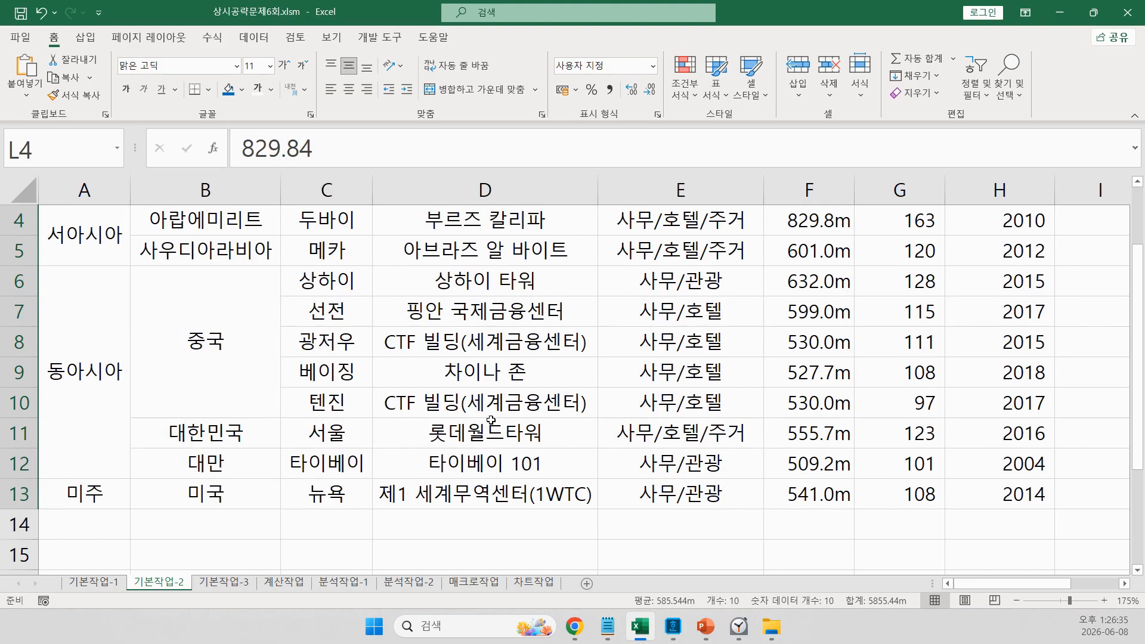
{"action": "scroll", "coordinate": [491, 420], "scroll_direction": "down", "scroll_amount": 3, "text": "ctrl"}
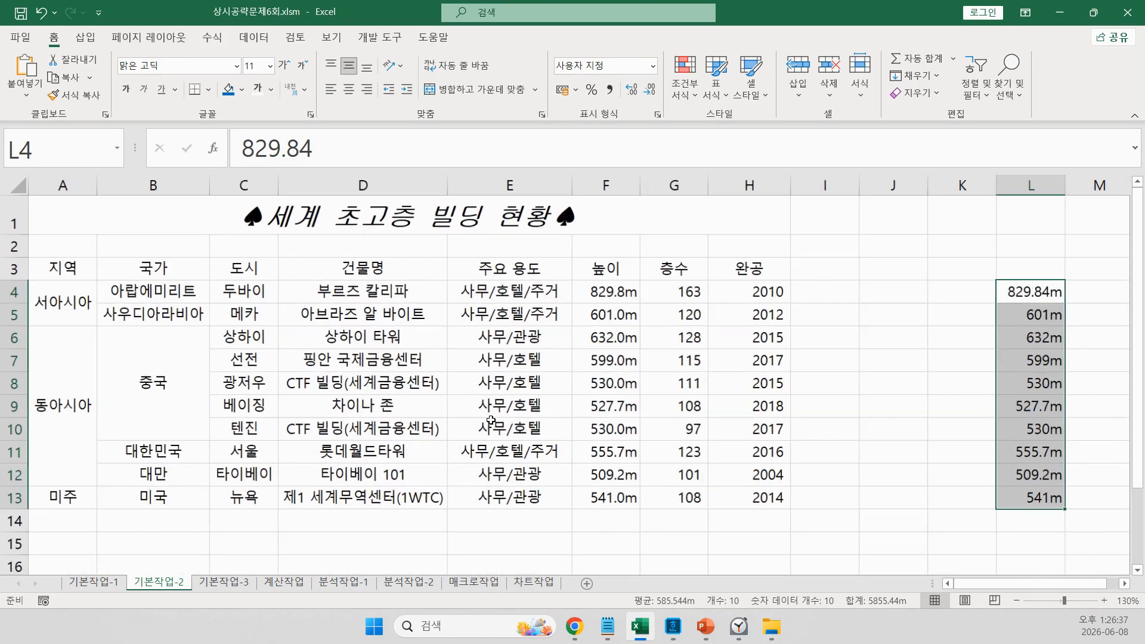
{"action": "left_click_drag", "start_coordinate": [759, 289], "coordinate": [745, 495]}
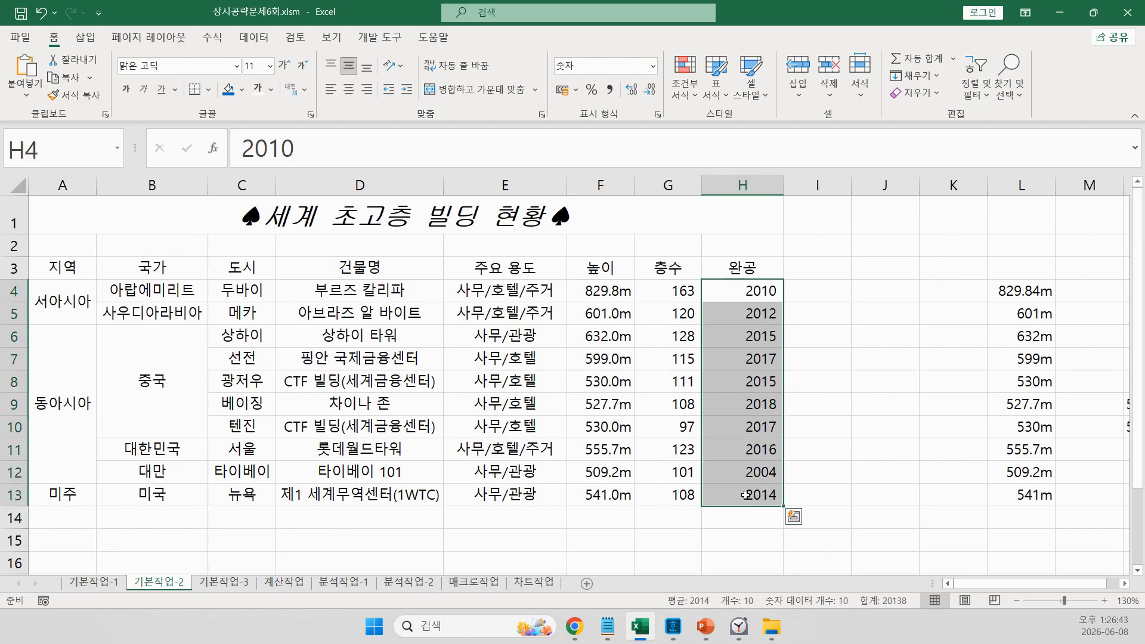
{"action": "key", "text": "ctrl+1"}
{"action": "left_click", "coordinate": [742, 255]}
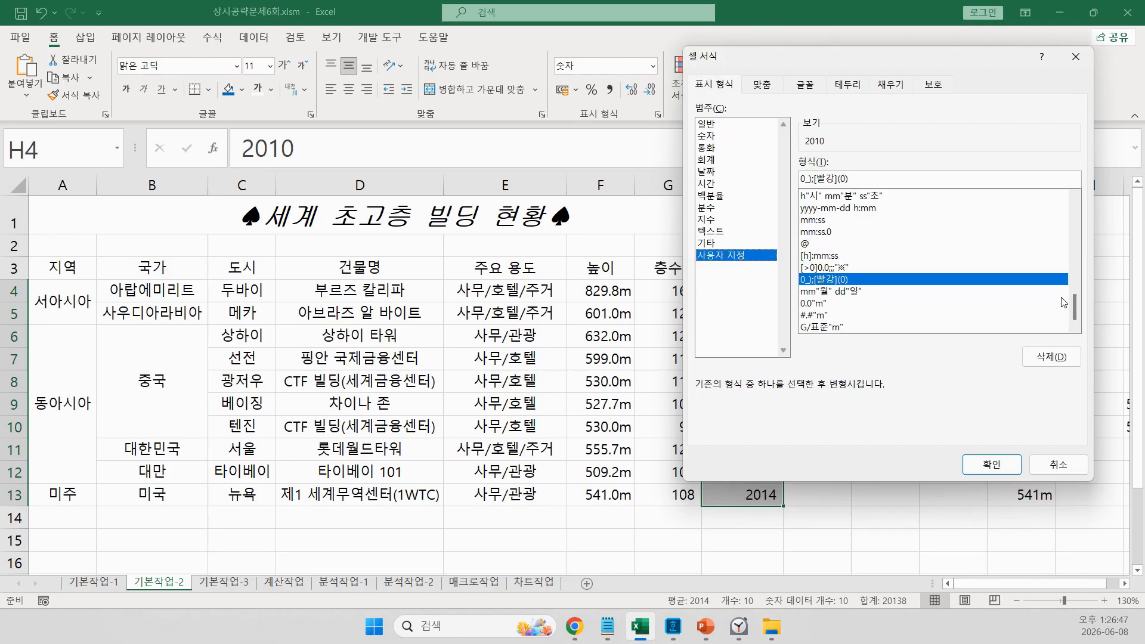
{"action": "left_click_drag", "start_coordinate": [1077, 306], "coordinate": [1076, 192]}
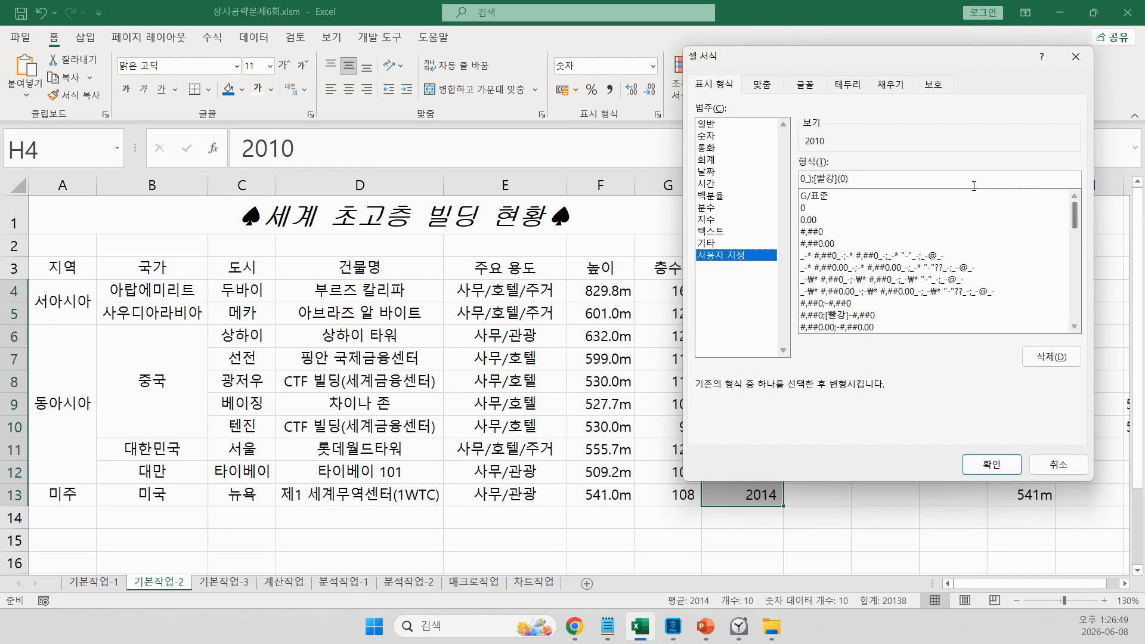
{"action": "left_click", "coordinate": [943, 197]}
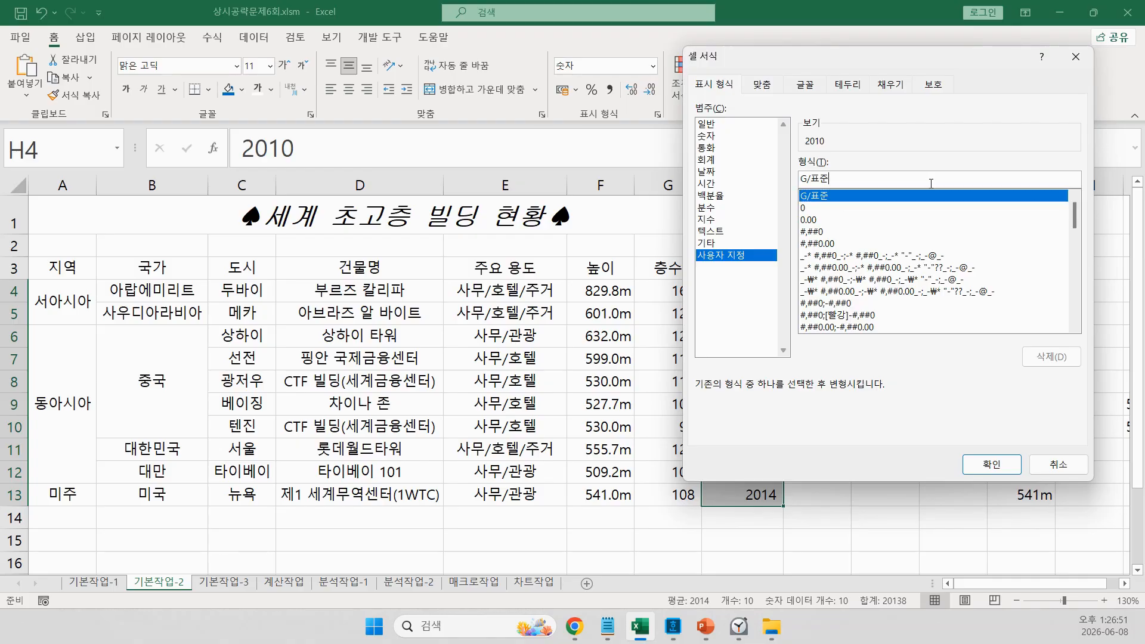
{"action": "type", "text": "\"년\""}
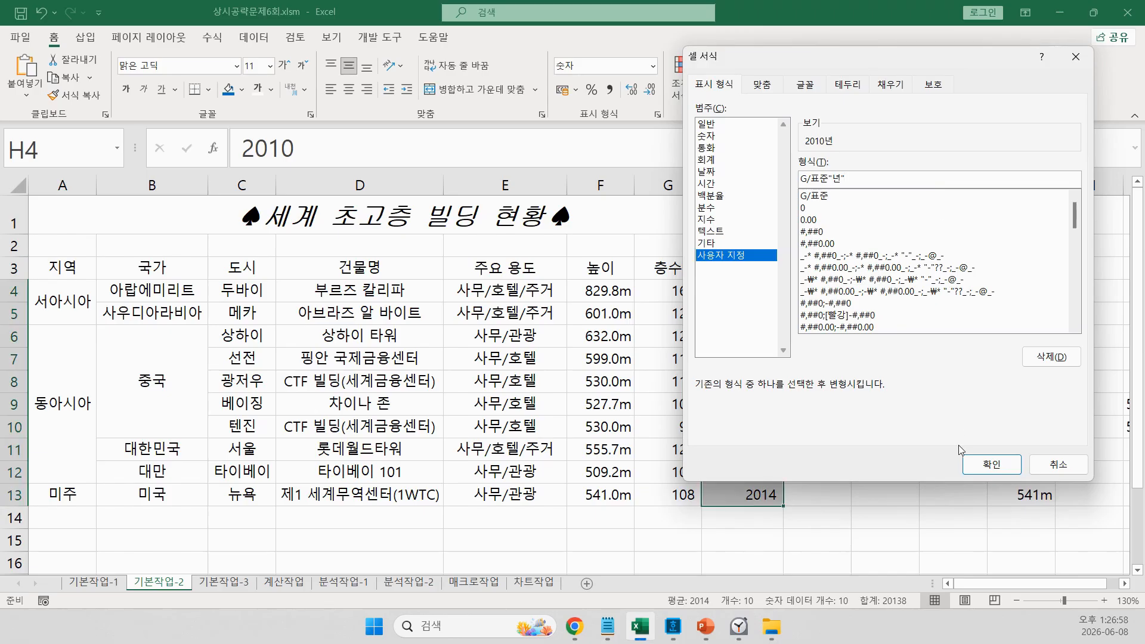
{"action": "left_click", "coordinate": [970, 464]}
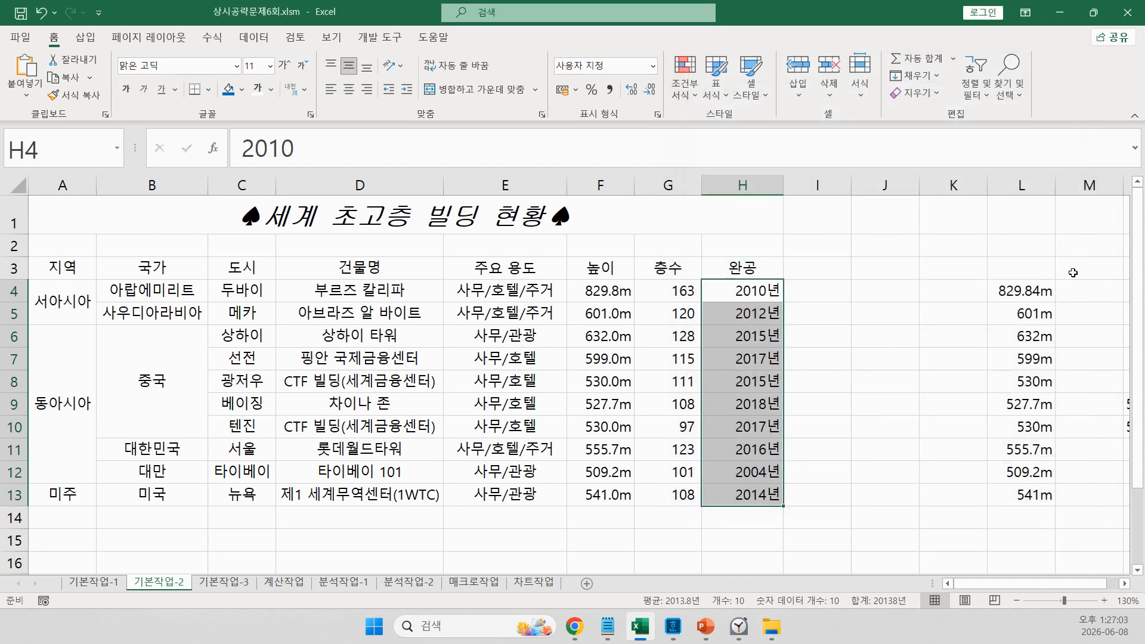
- Apply the 강조색4 cell style to the header row A3:H3 and set its font size to 11
{"action": "left_click", "coordinate": [66, 267]}
{"action": "left_click_drag", "start_coordinate": [152, 264], "coordinate": [779, 272]}
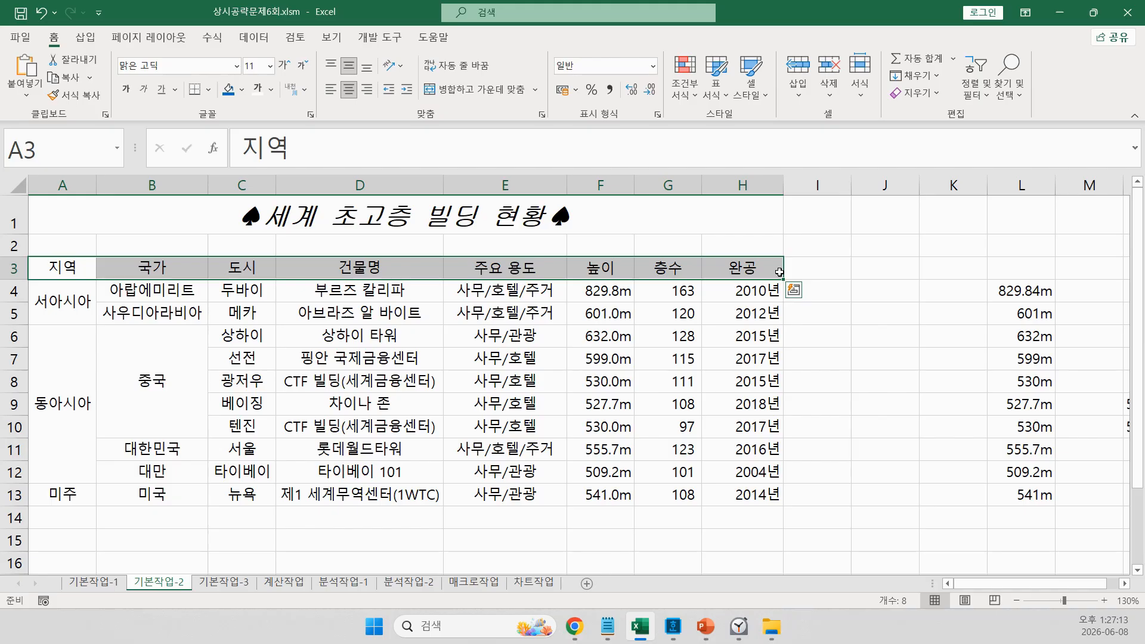
{"action": "left_click", "coordinate": [747, 89]}
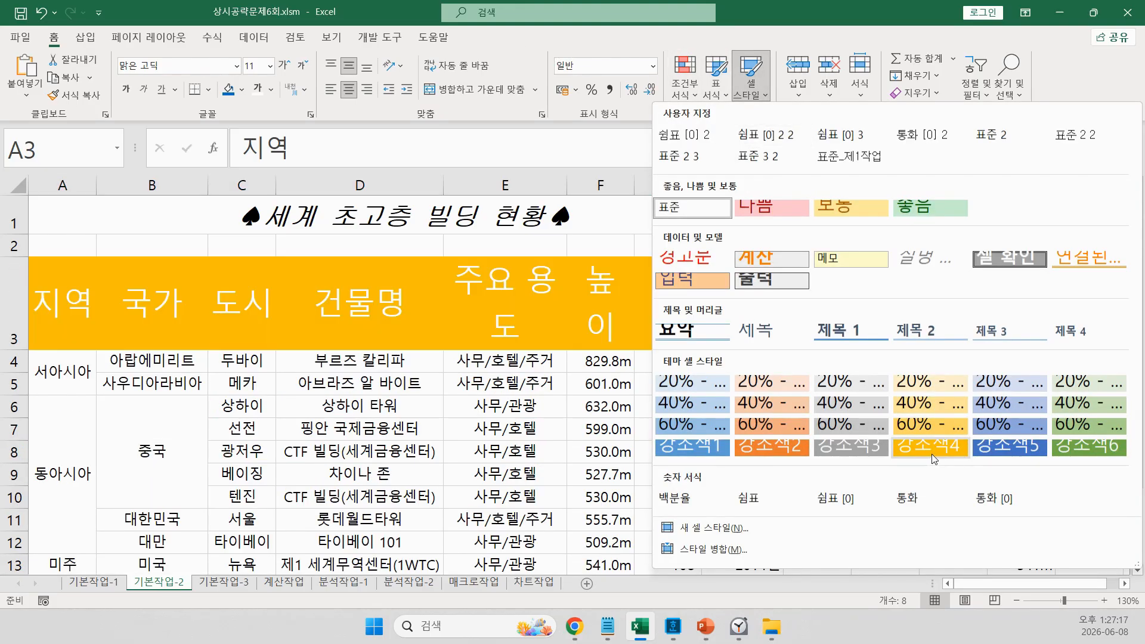
{"action": "left_click", "coordinate": [931, 453]}
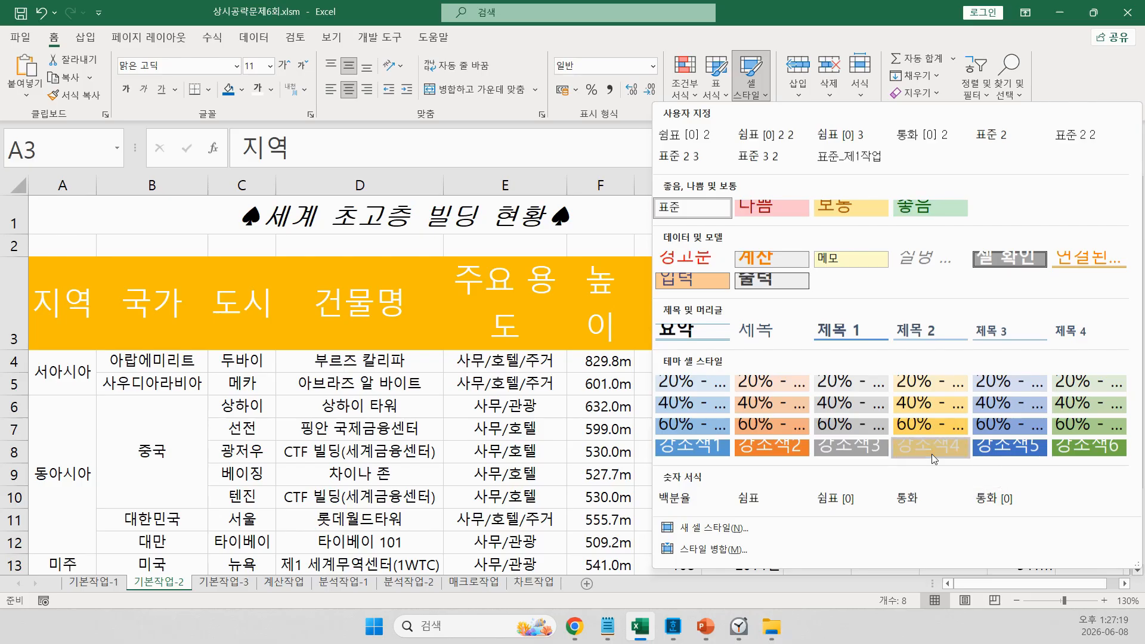
{"action": "left_click", "coordinate": [252, 65]}
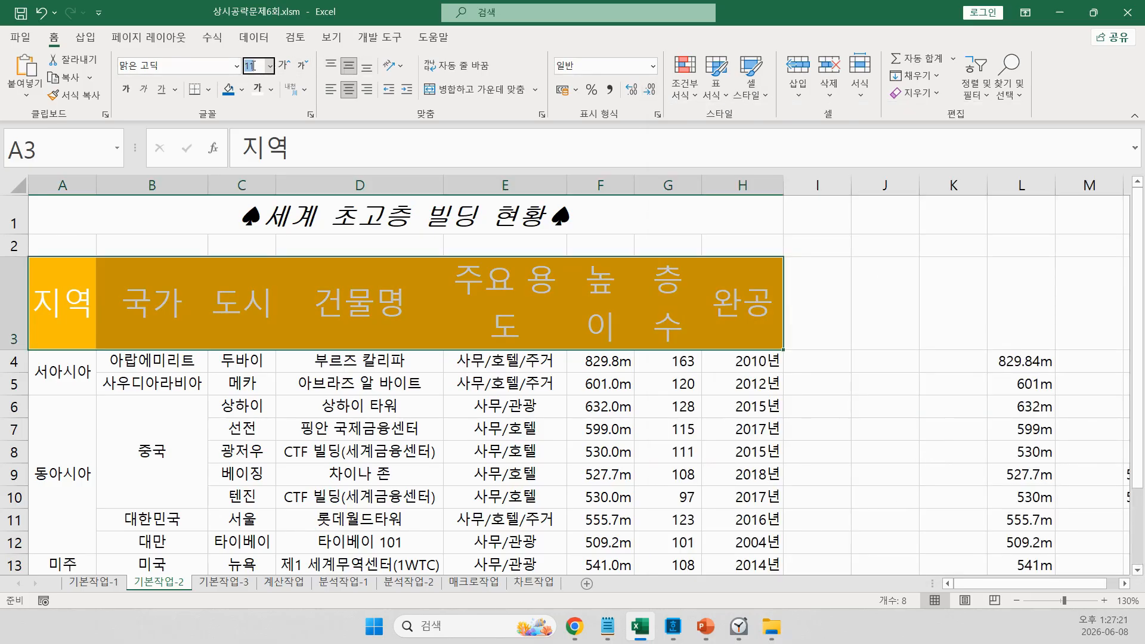
{"action": "type", "text": "11"}
{"action": "key", "text": "Return"}
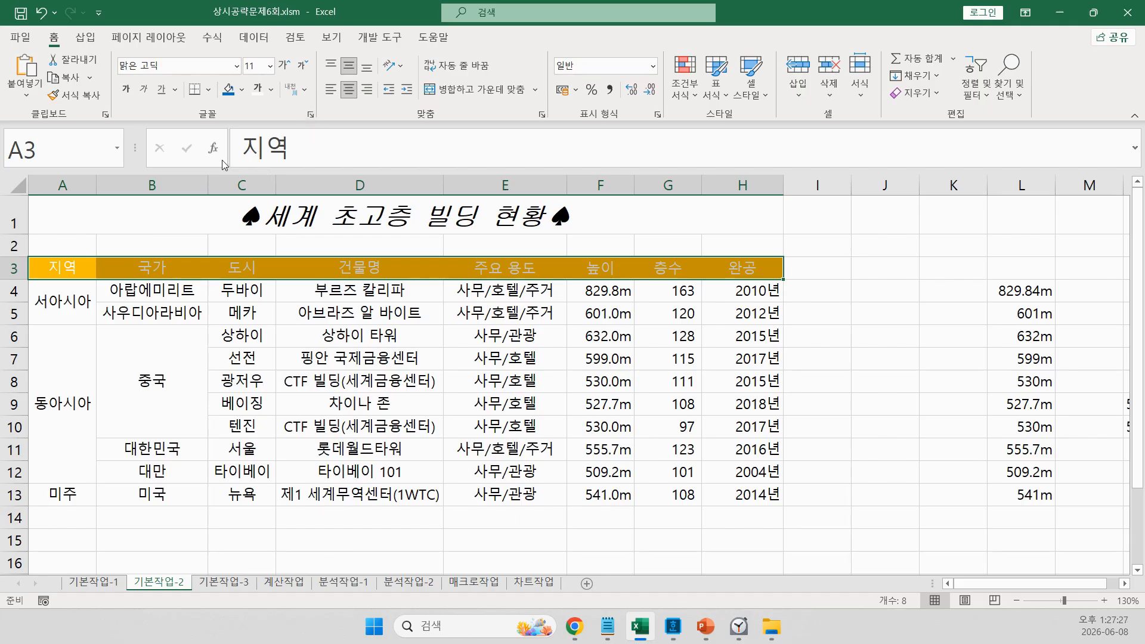
- Apply all borders (모든 테두리) to the table range A3:H13
{"action": "left_click_drag", "start_coordinate": [57, 272], "coordinate": [724, 494]}
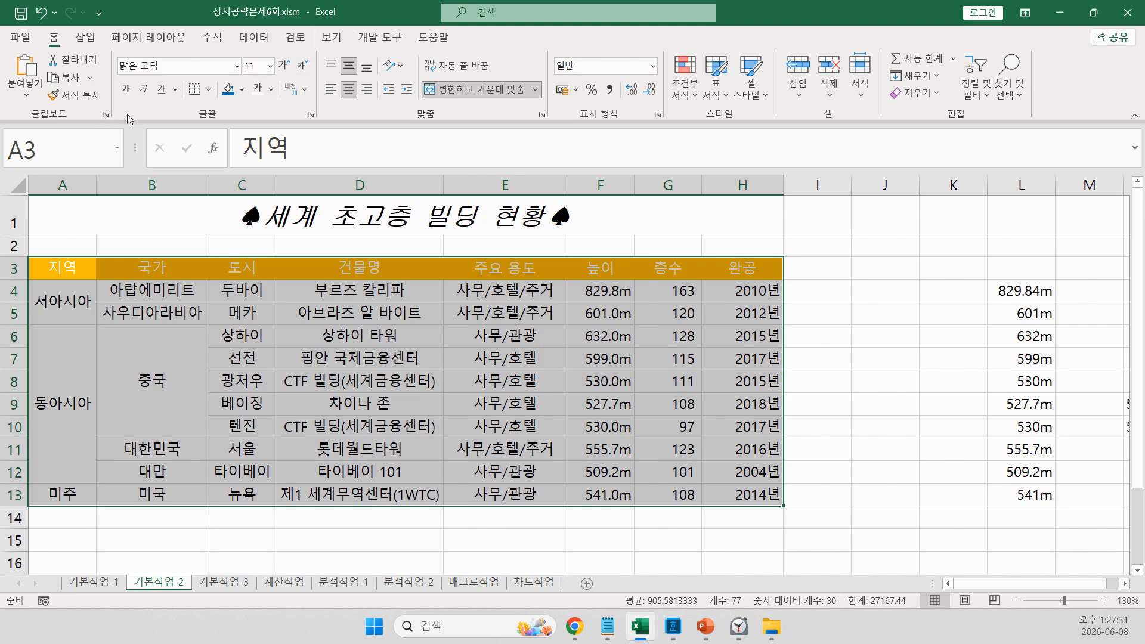
{"action": "left_click", "coordinate": [208, 89]}
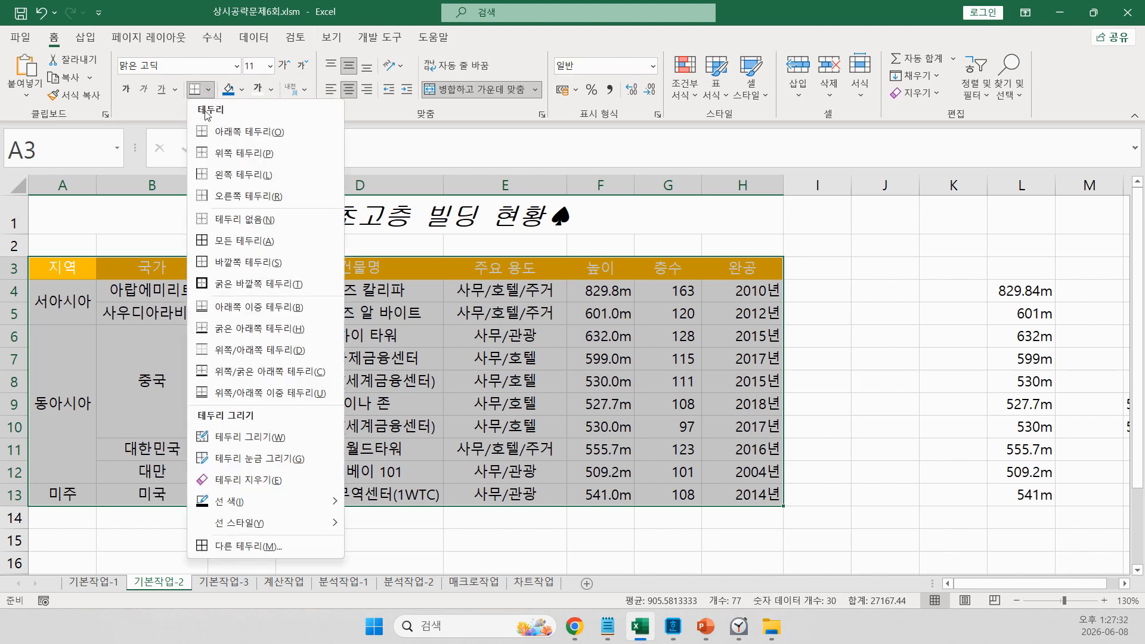
{"action": "left_click", "coordinate": [276, 241]}
{"action": "left_click", "coordinate": [885, 404]}
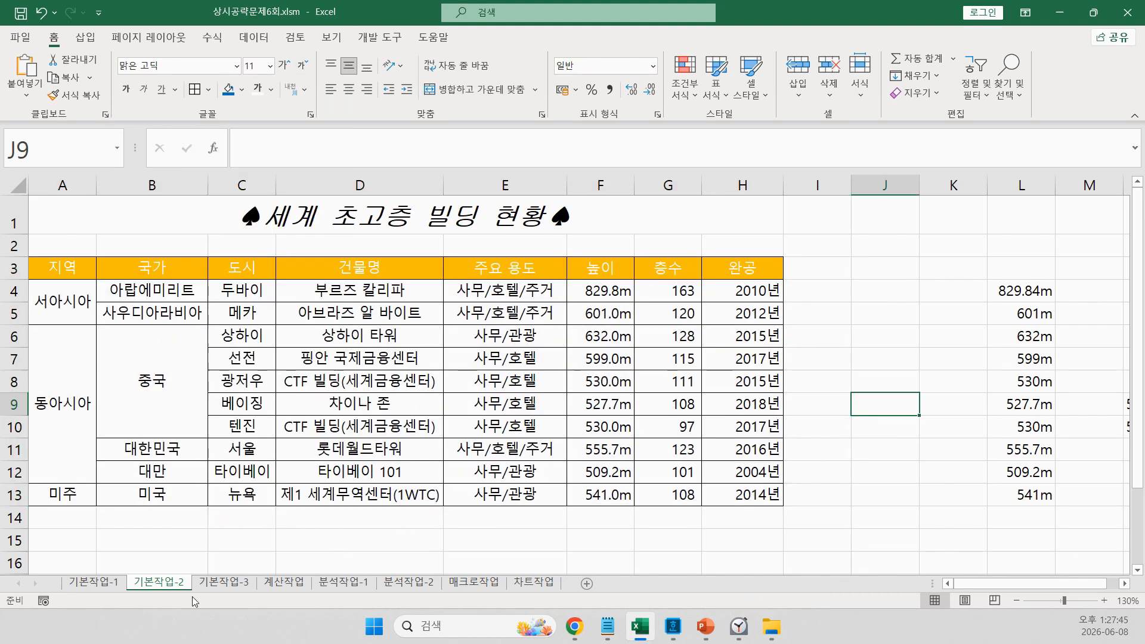
- On the 기본작업-3 sheet, enter the filter criteria R* in A20 and P* in A21 below the table
{"action": "left_click", "coordinate": [221, 585]}
{"action": "left_click", "coordinate": [636, 385]}
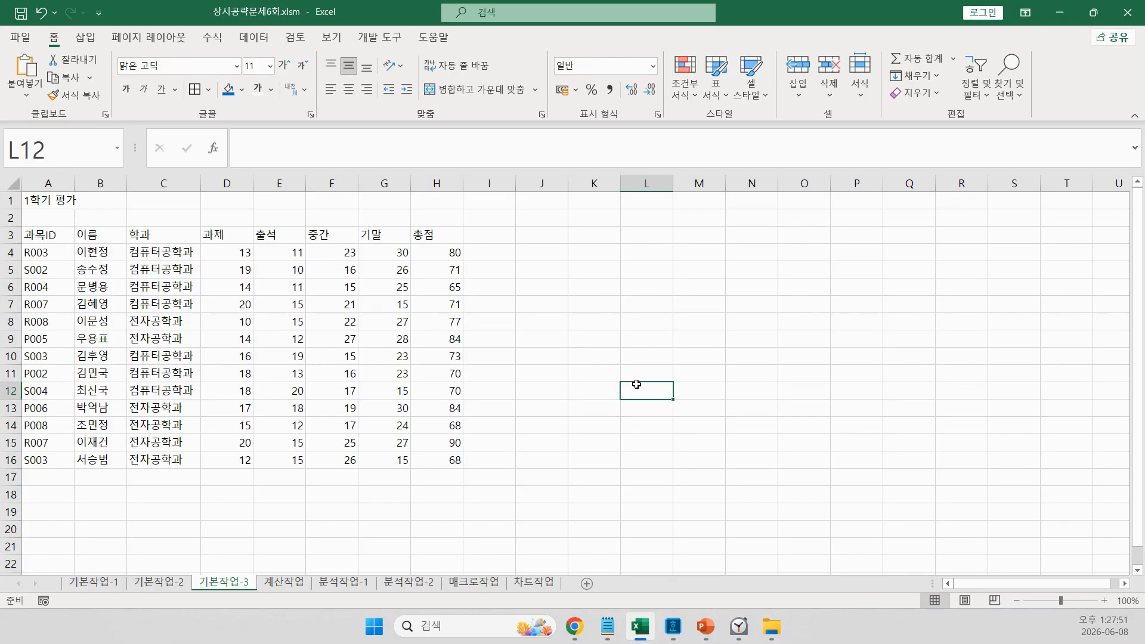
{"action": "left_click", "coordinate": [28, 246]}
{"action": "scroll", "coordinate": [28, 246], "scroll_direction": "up", "scroll_amount": 3, "text": "ctrl"}
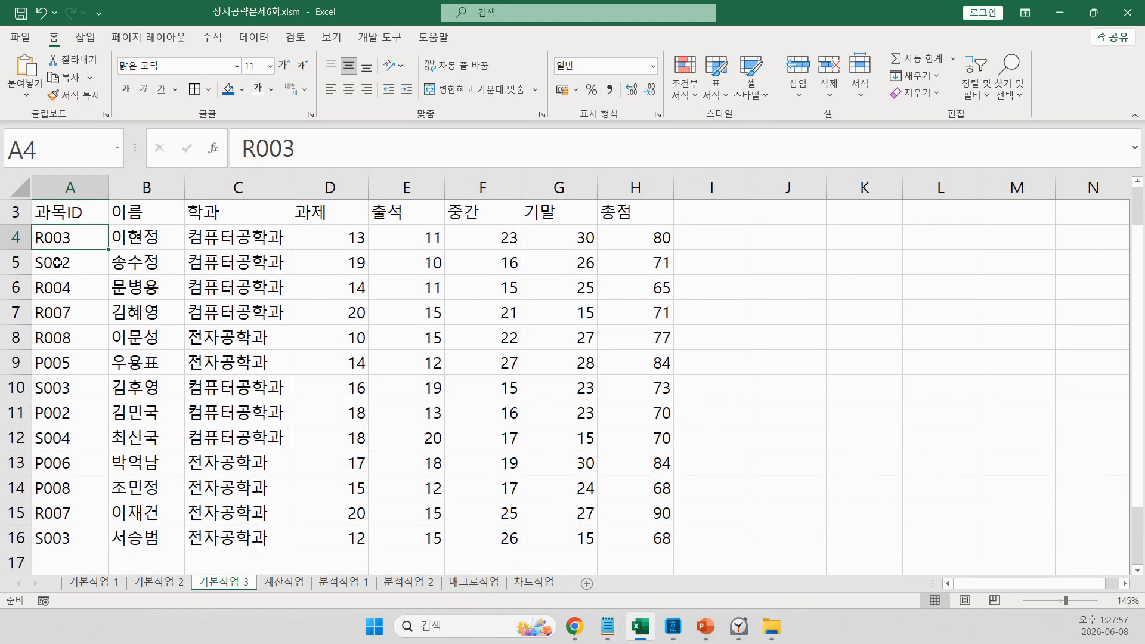
{"action": "scroll", "coordinate": [111, 374], "scroll_direction": "down", "scroll_amount": 2}
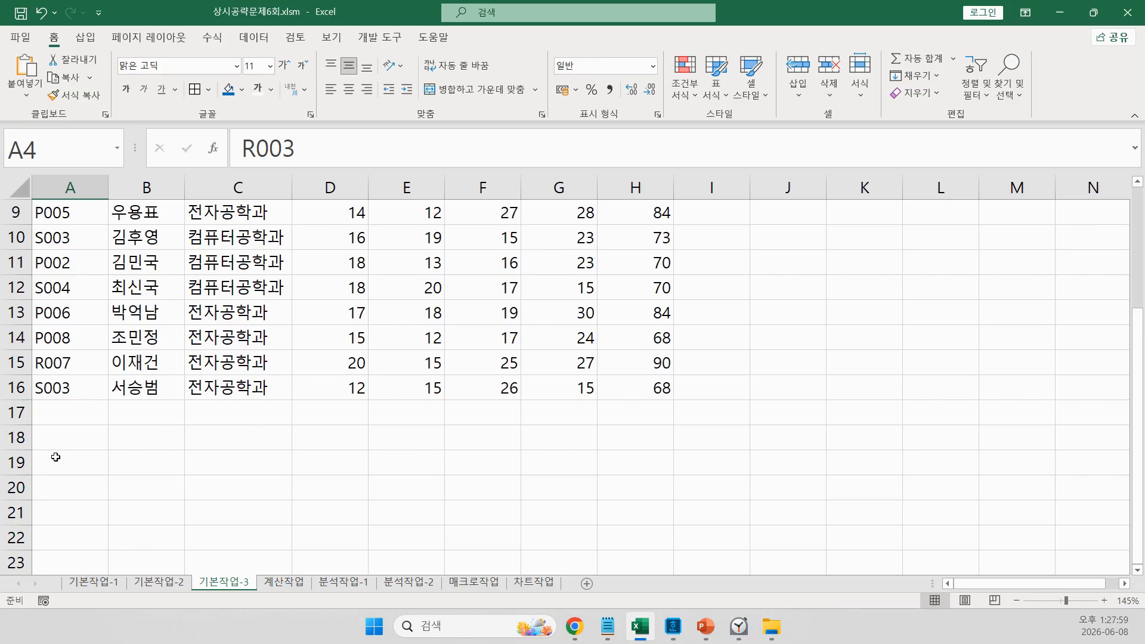
{"action": "left_click", "coordinate": [66, 486]}
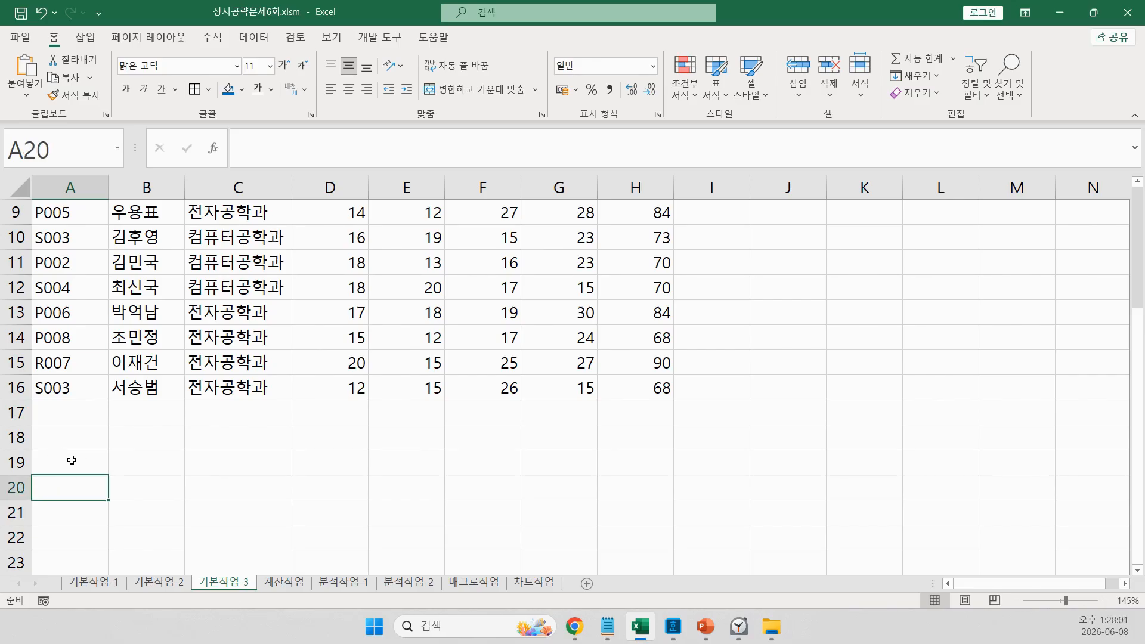
{"action": "left_click", "coordinate": [71, 460]}
{"action": "left_click", "coordinate": [57, 488]}
{"action": "type", "text": "ㄲ"}
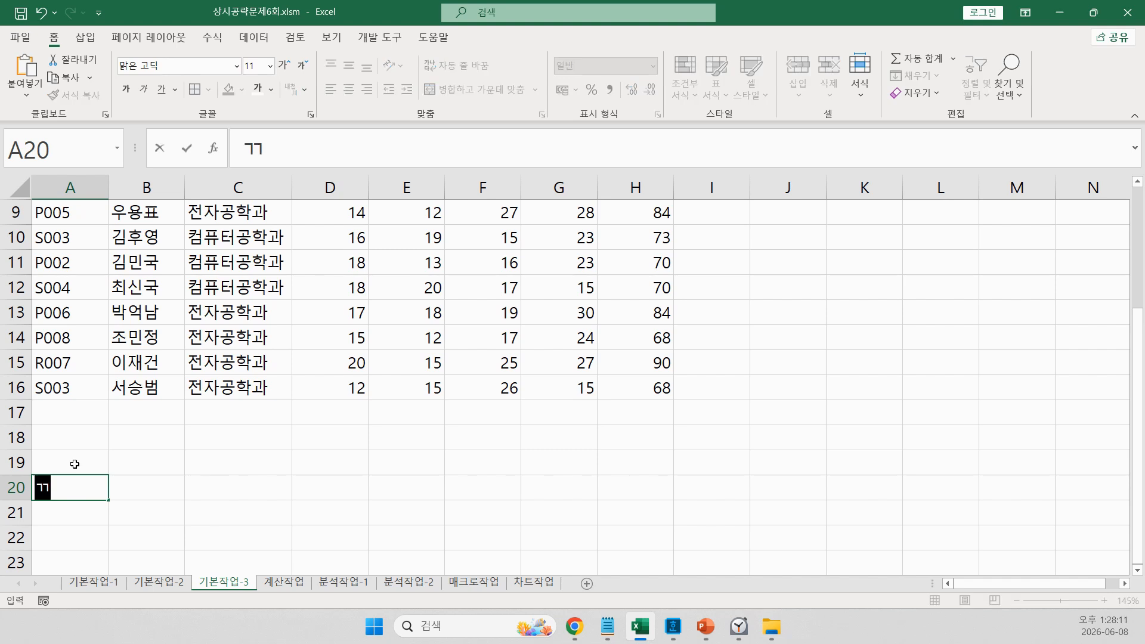
{"action": "key", "text": "BackSpace"}
{"action": "key", "text": "Hangul"}
{"action": "type", "text": "R*"}
{"action": "key", "text": "Return"}
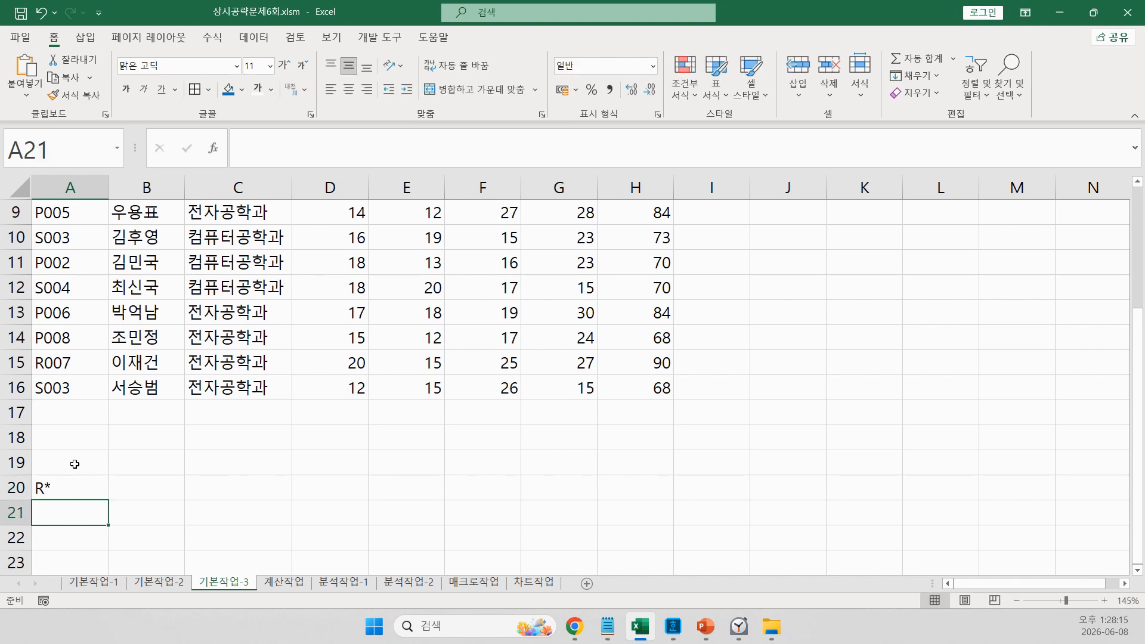
{"action": "type", "text": "P*"}
{"action": "key", "text": "Return"}
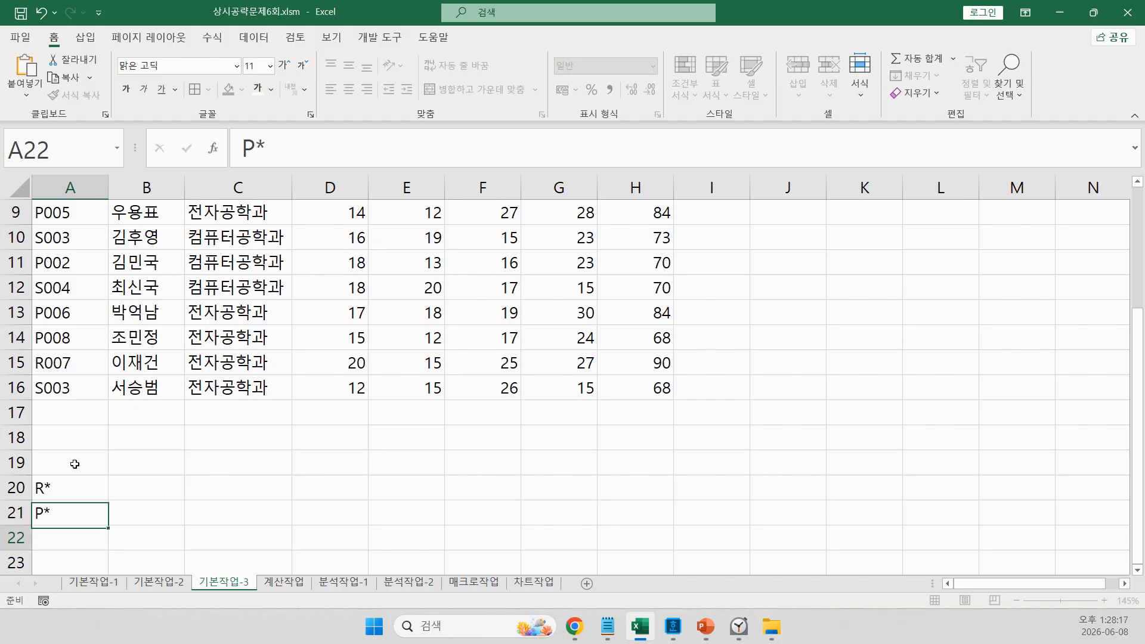
- Copy the 과목ID header from A3 into A19 above the two criteria
{"action": "key", "text": "Up"}
{"action": "key", "text": "Up"}
{"action": "key", "text": "Up"}
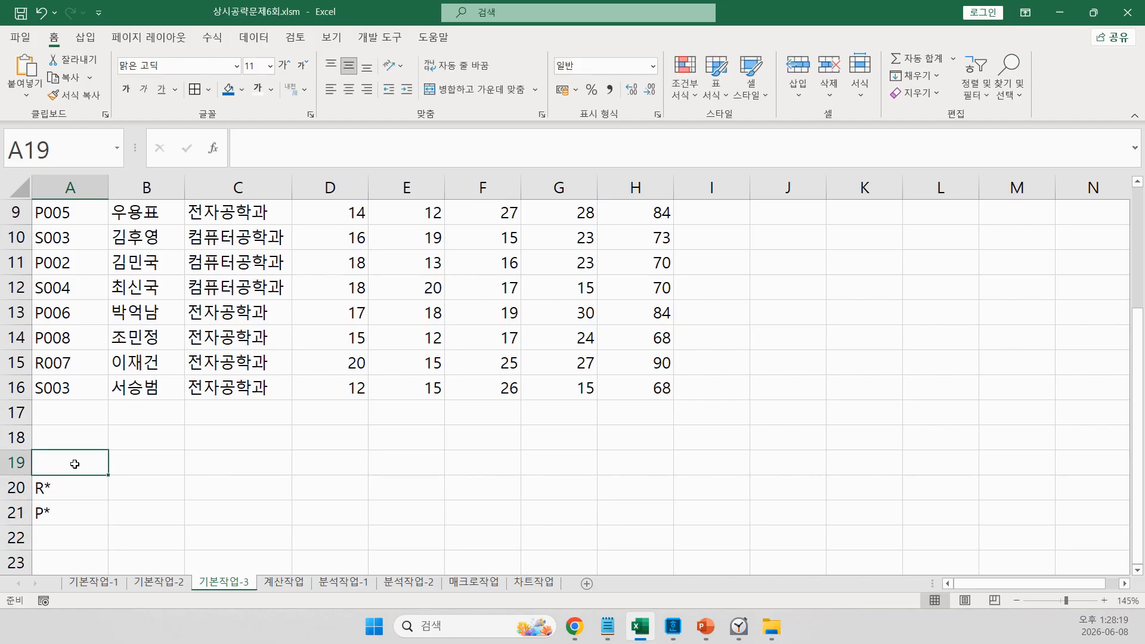
{"action": "scroll", "coordinate": [75, 464], "scroll_direction": "up", "scroll_amount": 3}
{"action": "left_click", "coordinate": [56, 263]}
{"action": "key", "text": "ctrl+c"}
{"action": "scroll", "coordinate": [126, 434], "scroll_direction": "down", "scroll_amount": 3}
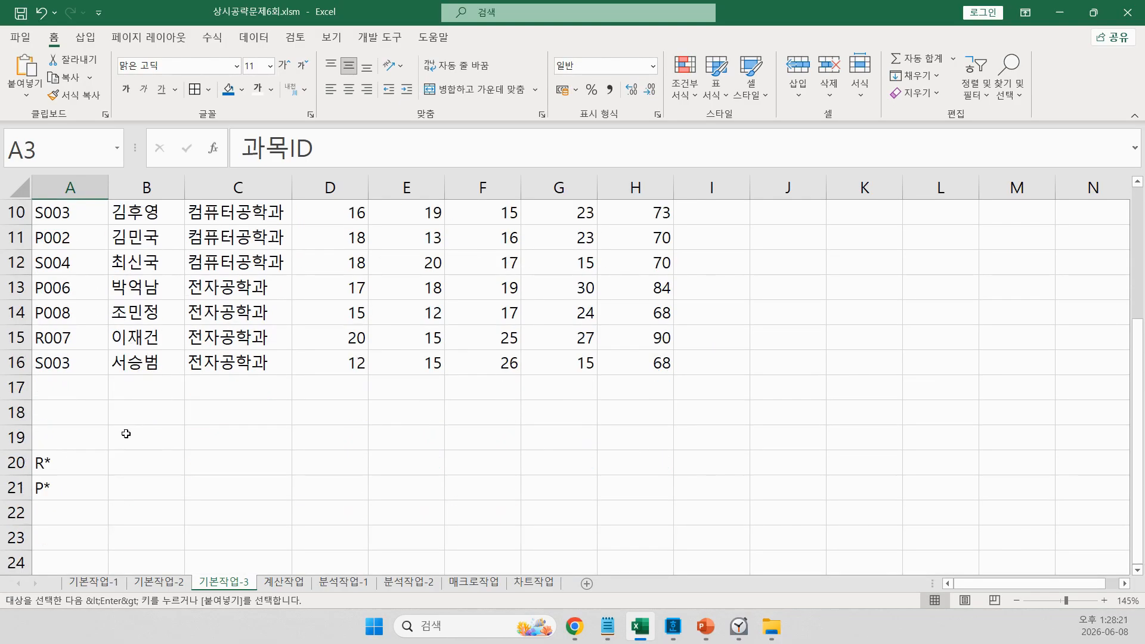
{"action": "left_click", "coordinate": [89, 434]}
{"action": "key", "text": "ctrl+v"}
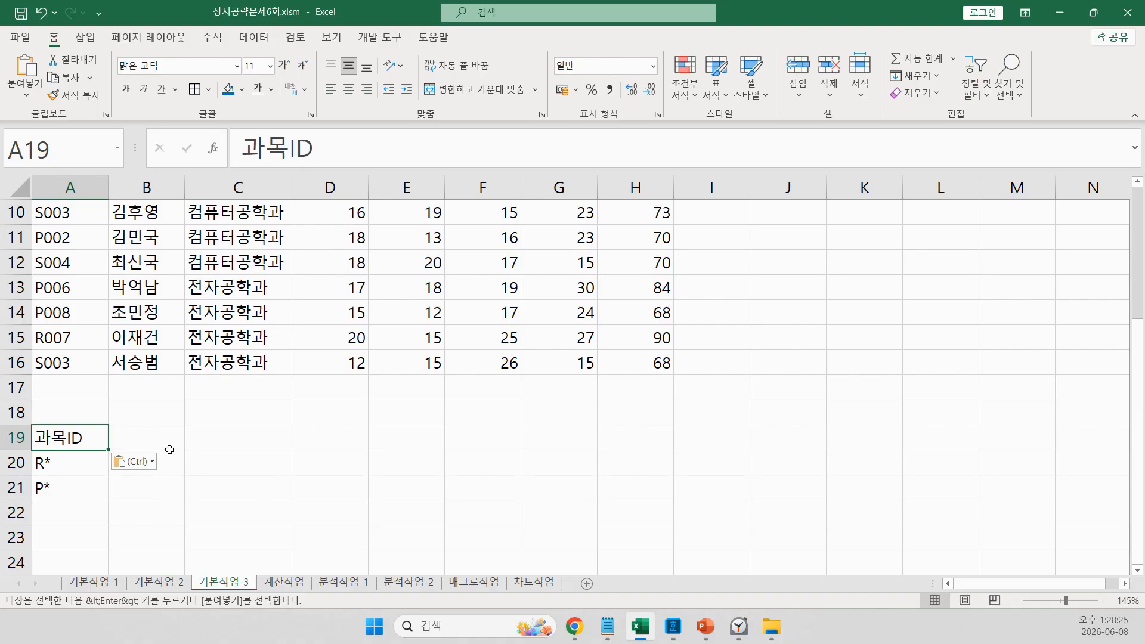
- Copy the 총점 header from H3 into B19 beside the 과목ID criteria header
{"action": "left_click", "coordinate": [176, 496]}
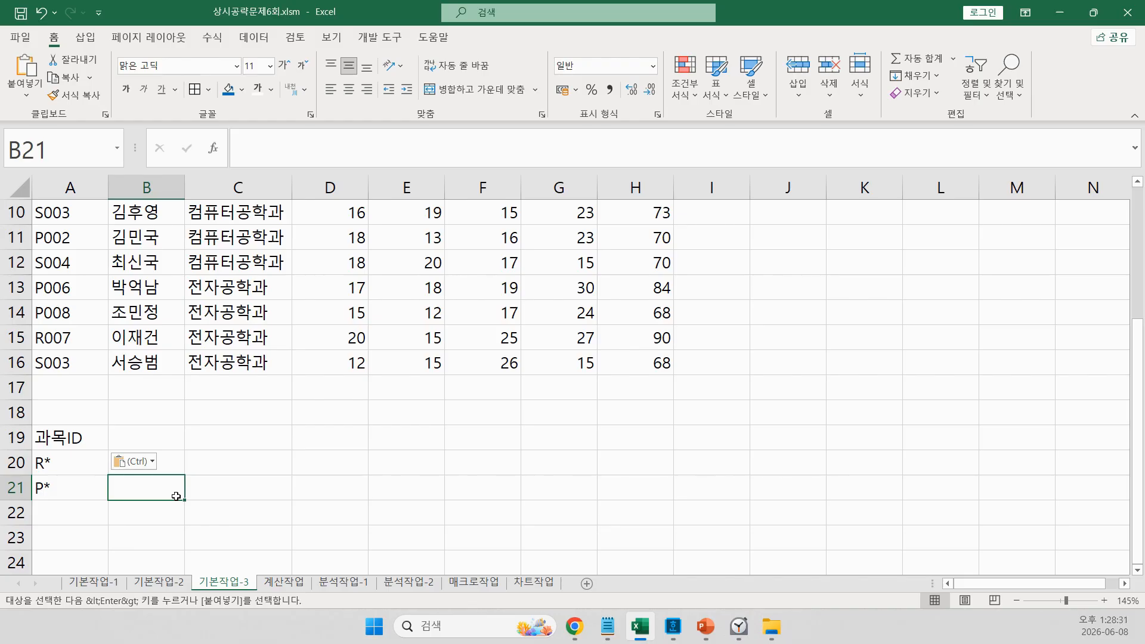
{"action": "scroll", "coordinate": [172, 504], "scroll_direction": "up", "scroll_amount": 3}
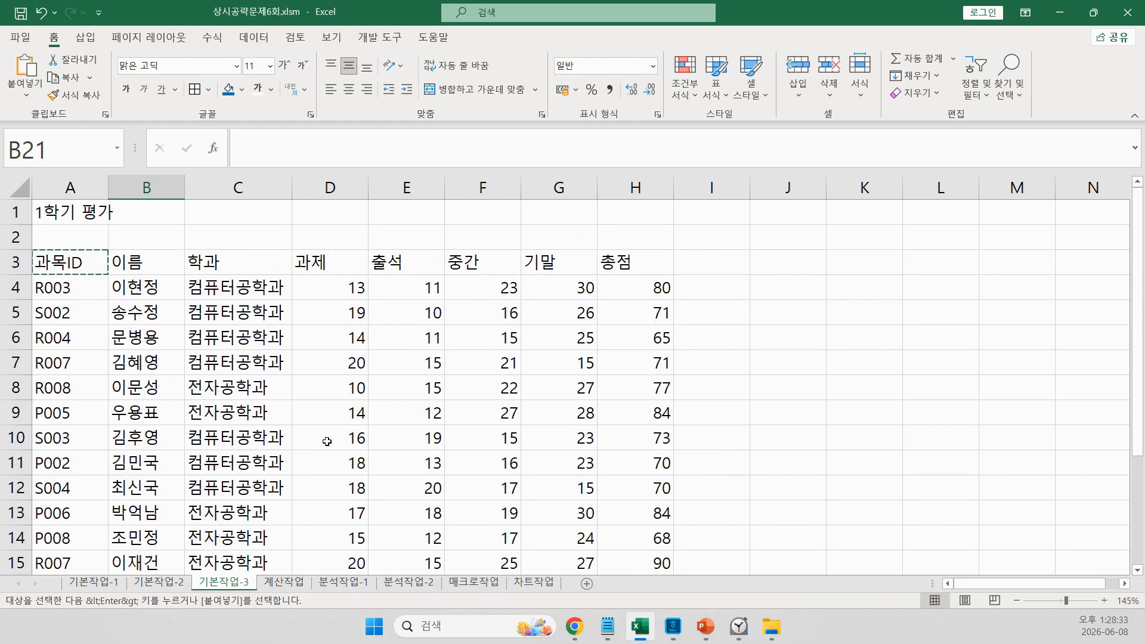
{"action": "left_click", "coordinate": [653, 269]}
{"action": "scroll", "coordinate": [553, 325], "scroll_direction": "down", "scroll_amount": 3}
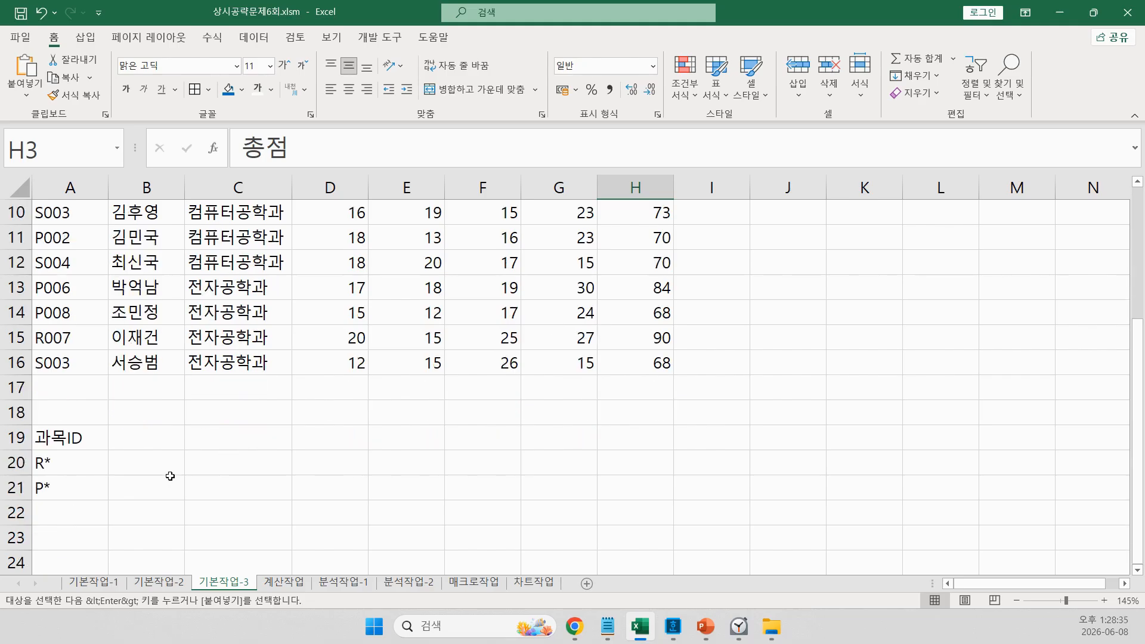
{"action": "left_click", "coordinate": [138, 438]}
{"action": "key", "text": "ctrl+v"}
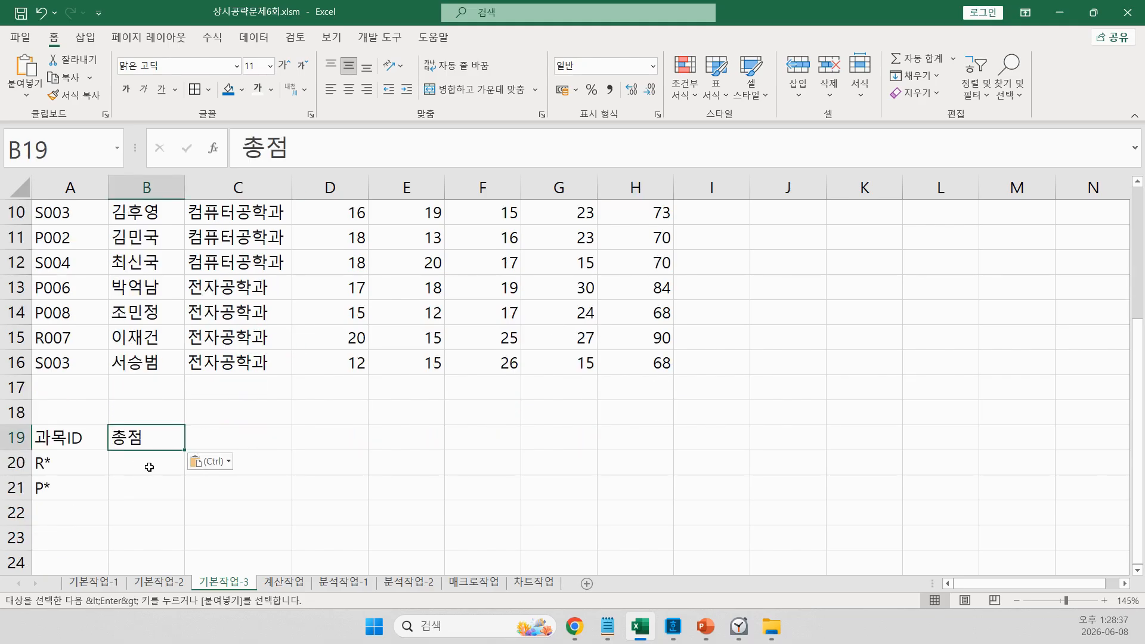
- Enter the condition >=75 in B20 under the 총점 criteria header
{"action": "left_click", "coordinate": [149, 467]}
{"action": "key", "text": "Up"}
{"action": "type", "text": ">"}
{"action": "key", "text": "Escape"}
{"action": "left_click", "coordinate": [175, 459]}
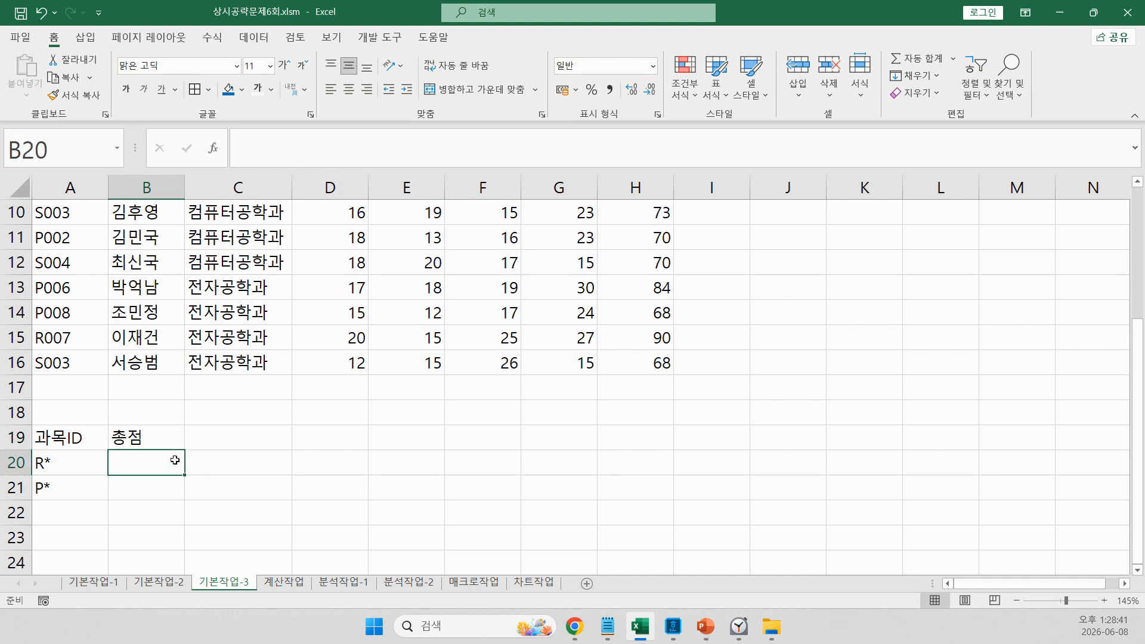
{"action": "type", "text": ">=75"}
{"action": "key", "text": "Return"}
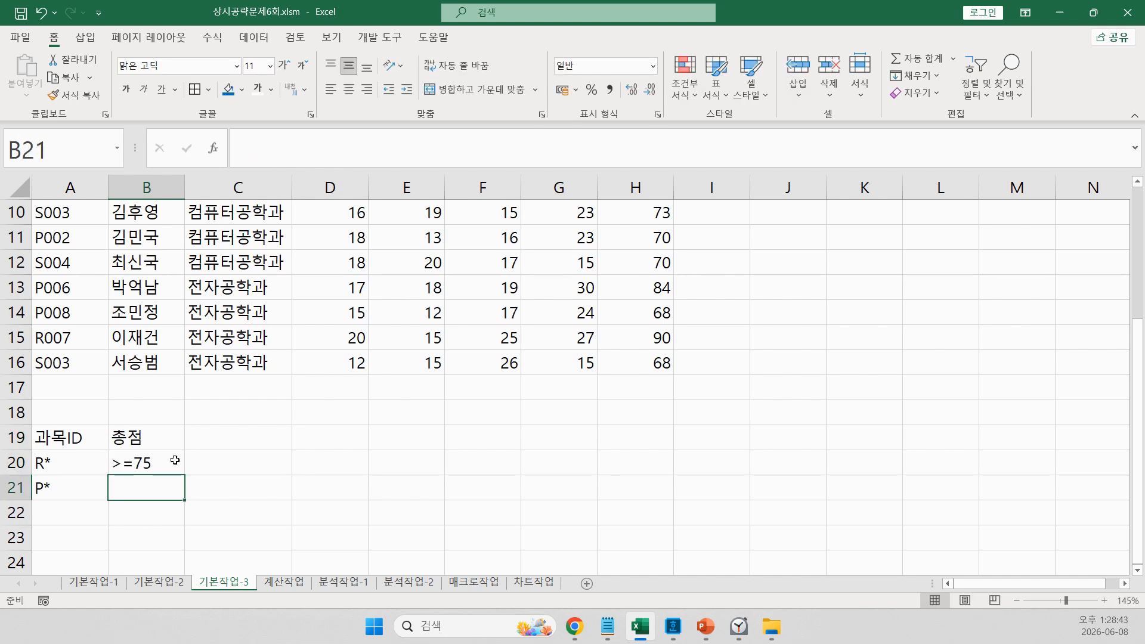
{"action": "left_click", "coordinate": [175, 460]}
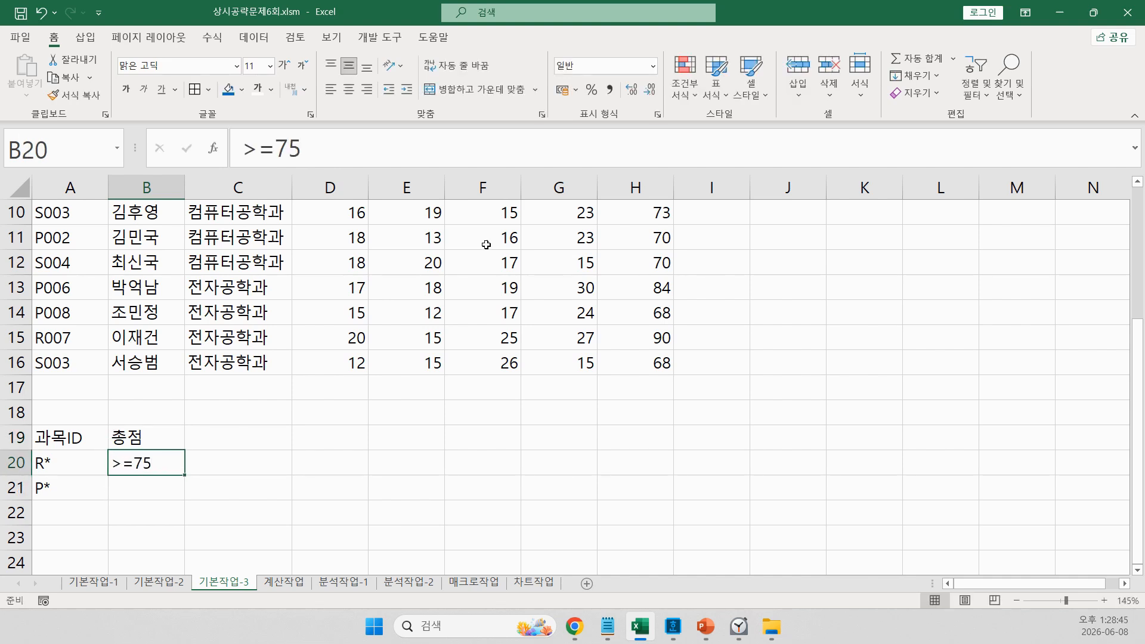
{"action": "scroll", "coordinate": [217, 442], "scroll_direction": "down", "scroll_amount": 1}
{"action": "left_click", "coordinate": [216, 444]}
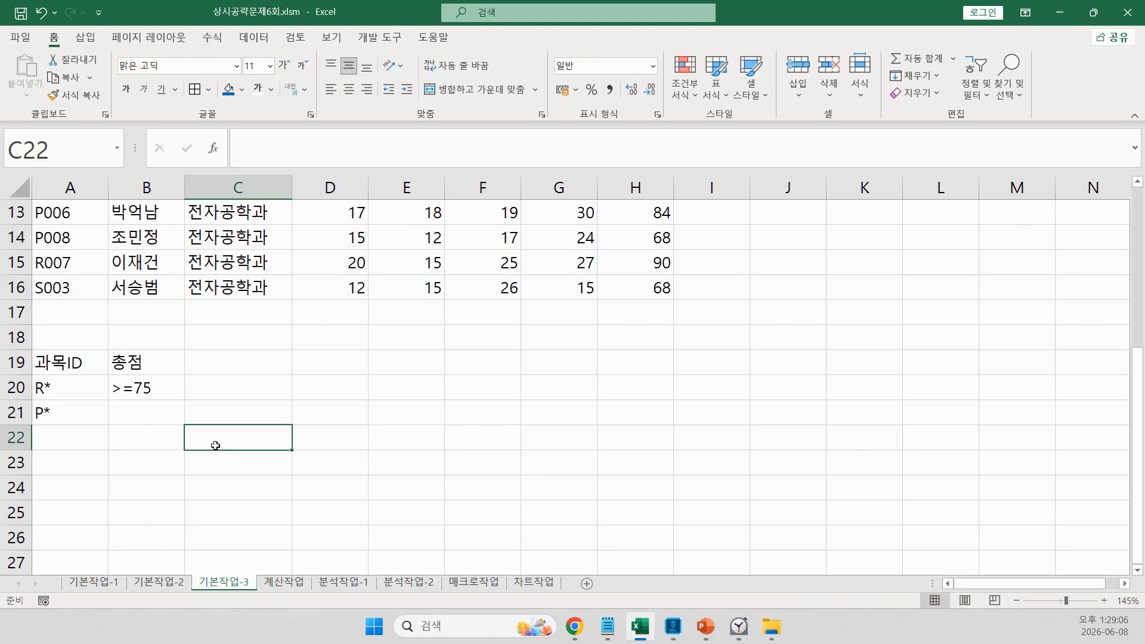
{"action": "scroll", "coordinate": [116, 452], "scroll_direction": "up", "scroll_amount": 5}
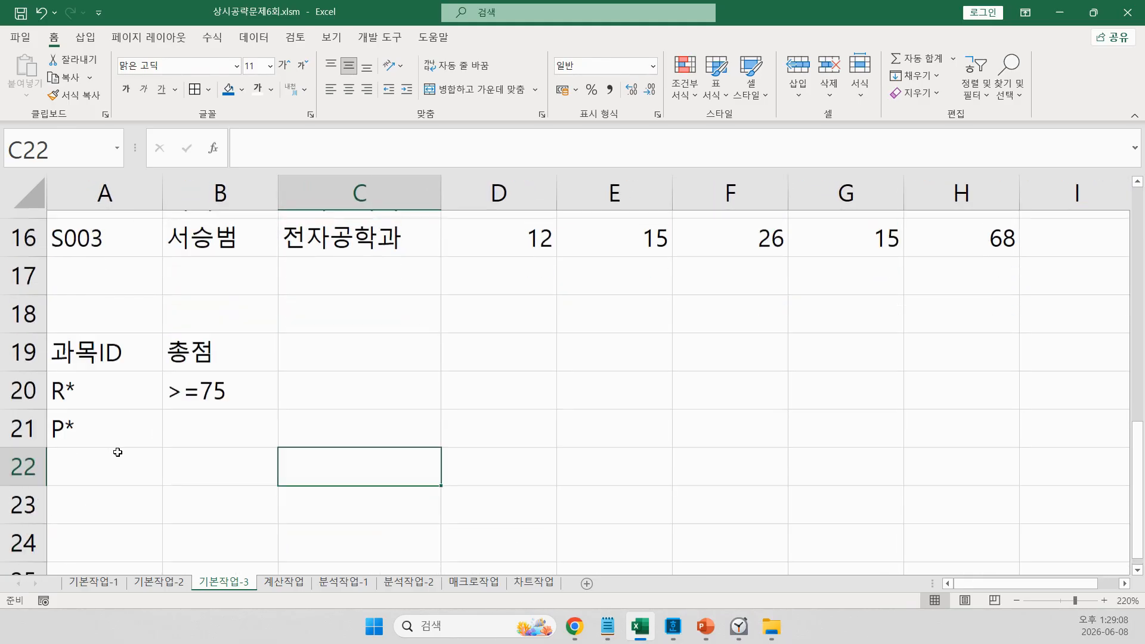
- Enter the condition >=75 in B21 beside the P* criterion
{"action": "left_click", "coordinate": [98, 338]}
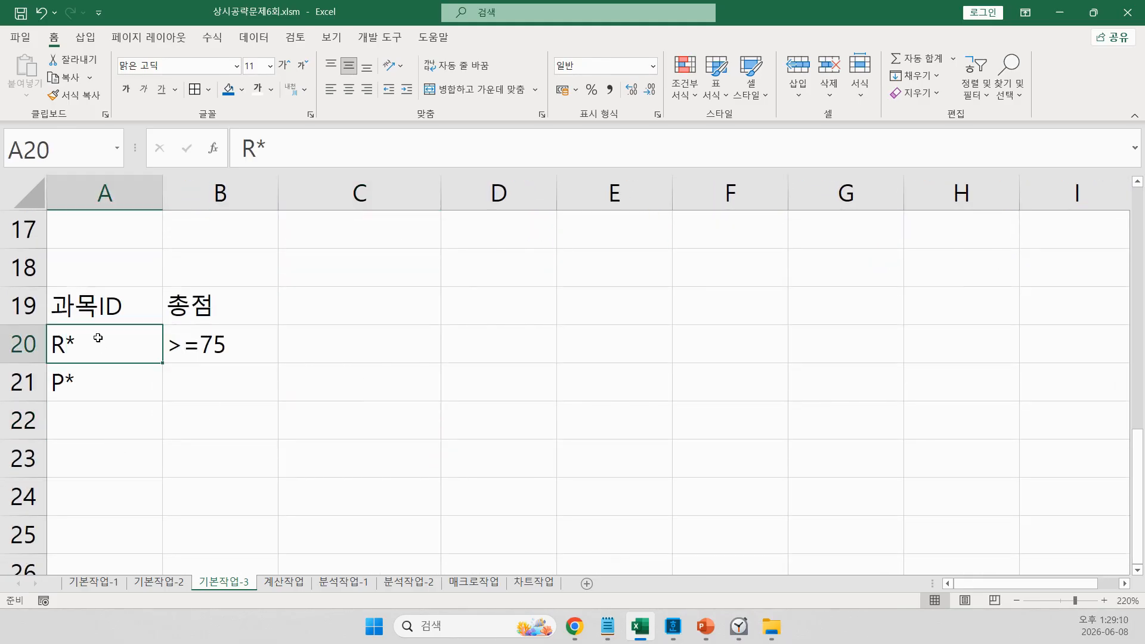
{"action": "left_click_drag", "start_coordinate": [98, 339], "coordinate": [187, 346]}
{"action": "left_click", "coordinate": [113, 393]}
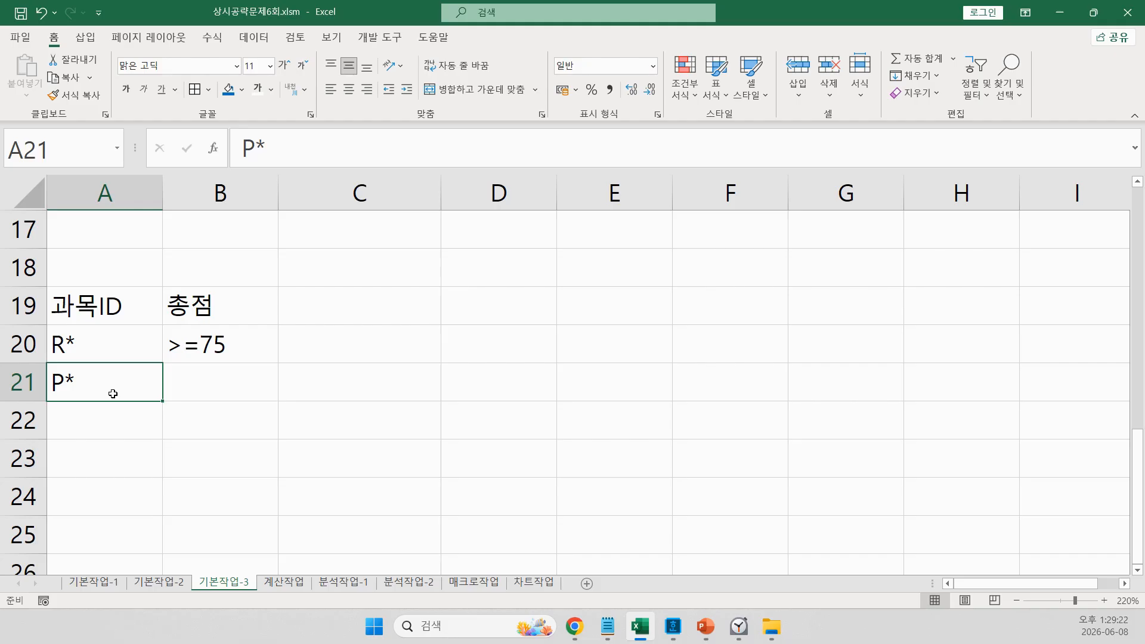
{"action": "left_click", "coordinate": [204, 387]}
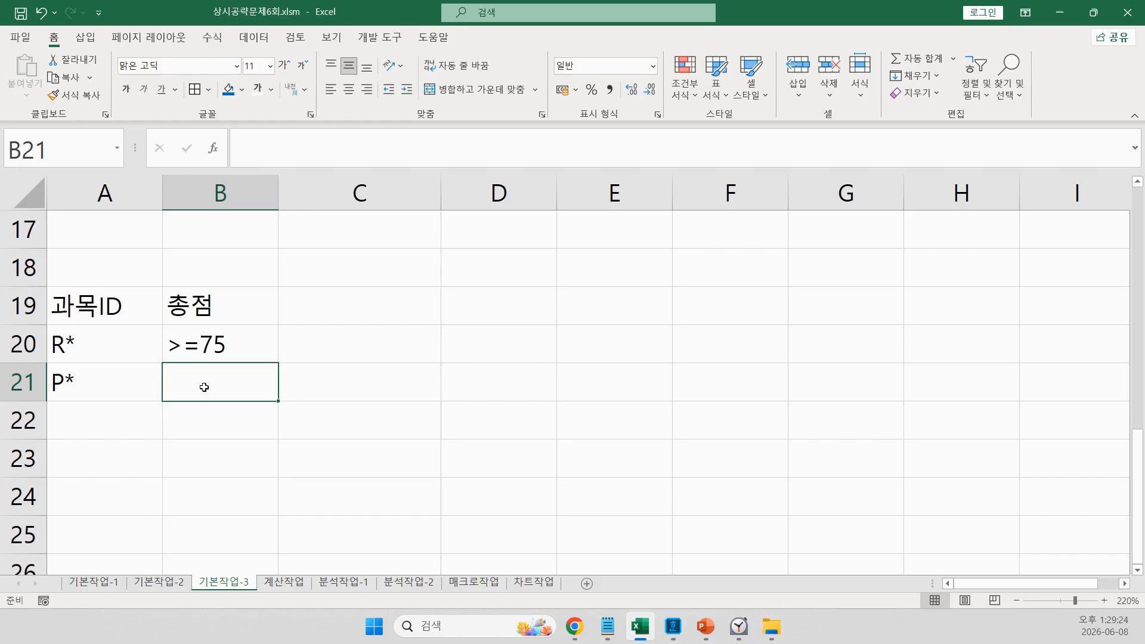
{"action": "type", "text": ">=75"}
{"action": "key", "text": "Return"}
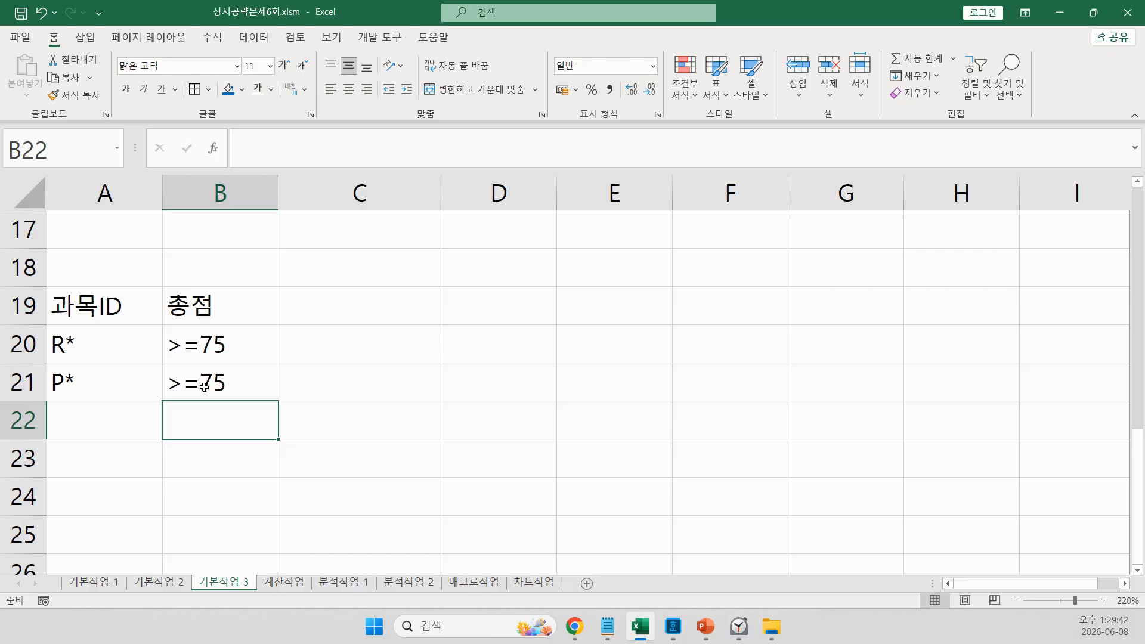
- Copy the headers 이름 through 기말 from B3:G3 into row 24, starting at A24 below the criteria range
{"action": "scroll", "coordinate": [148, 325], "scroll_direction": "up", "scroll_amount": 3}
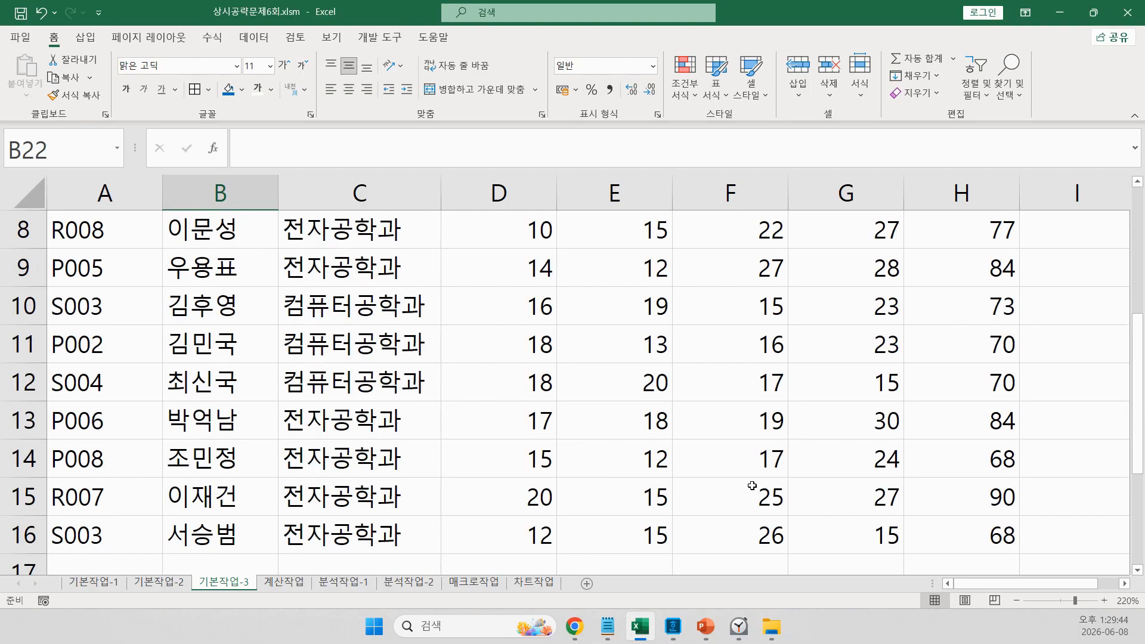
{"action": "scroll", "coordinate": [292, 511], "scroll_direction": "down", "scroll_amount": 5}
{"action": "left_click", "coordinate": [109, 264]}
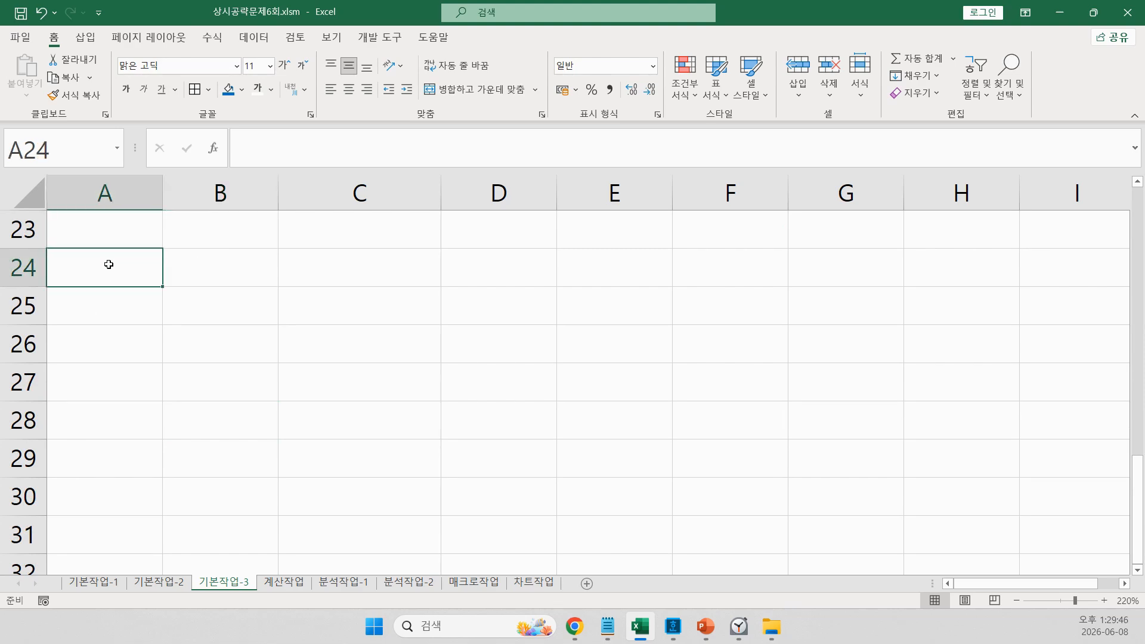
{"action": "scroll", "coordinate": [274, 346], "scroll_direction": "up", "scroll_amount": 7}
{"action": "scroll", "coordinate": [274, 346], "scroll_direction": "down", "scroll_amount": 2, "text": "ctrl"}
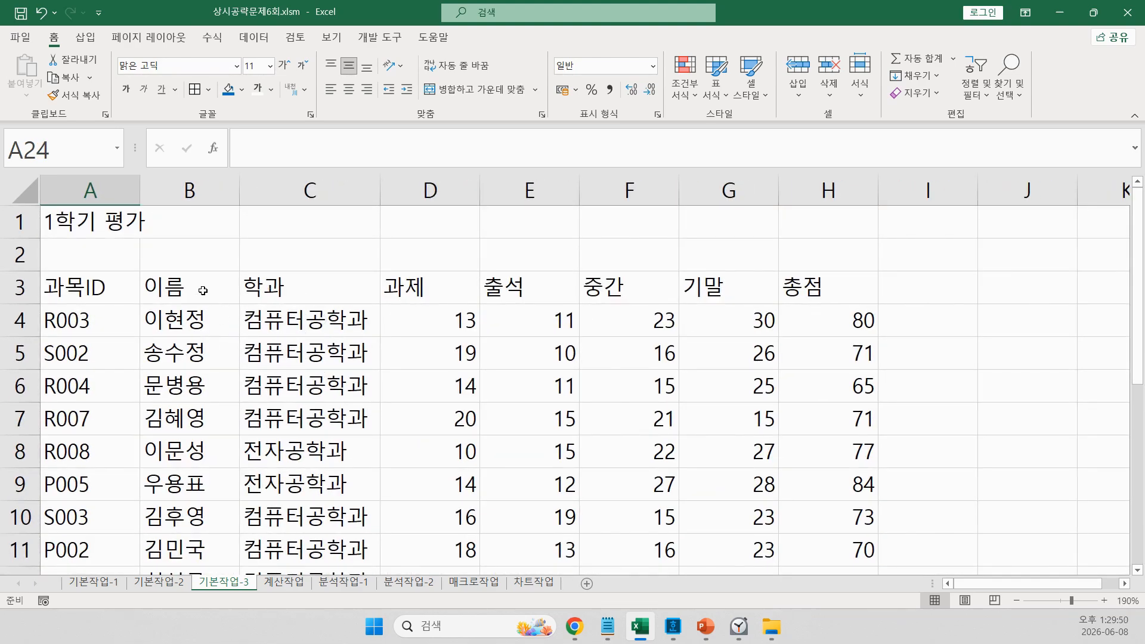
{"action": "left_click_drag", "start_coordinate": [203, 291], "coordinate": [316, 286]}
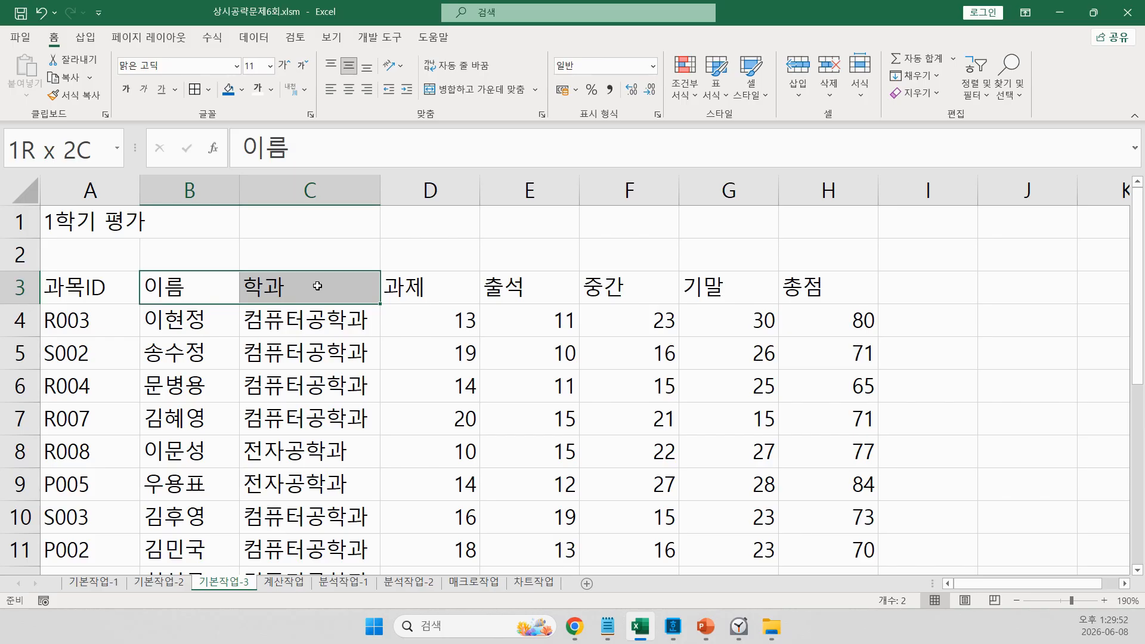
{"action": "left_click_drag", "start_coordinate": [321, 286], "coordinate": [680, 281]}
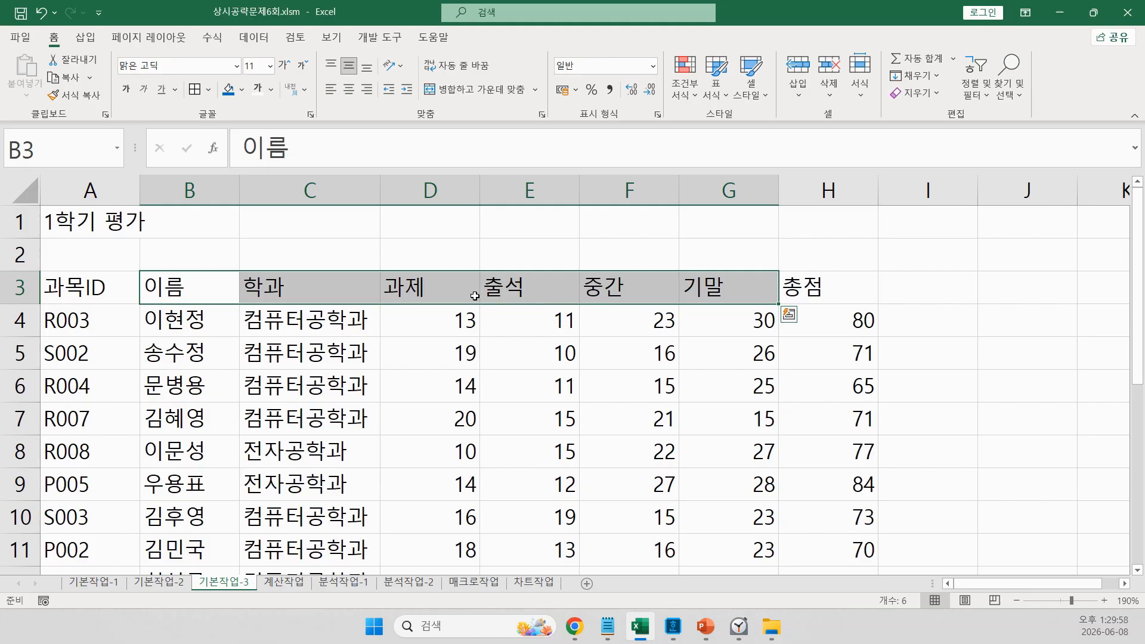
{"action": "key", "text": "ctrl+c"}
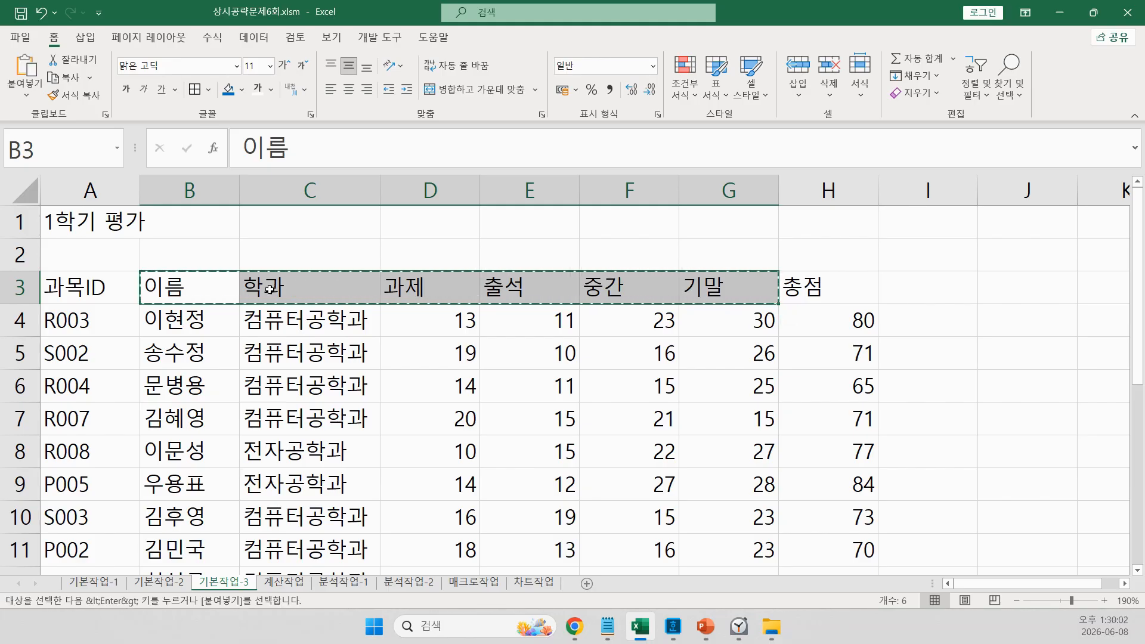
{"action": "scroll", "coordinate": [255, 328], "scroll_direction": "down", "scroll_amount": 7}
{"action": "left_click", "coordinate": [102, 283]}
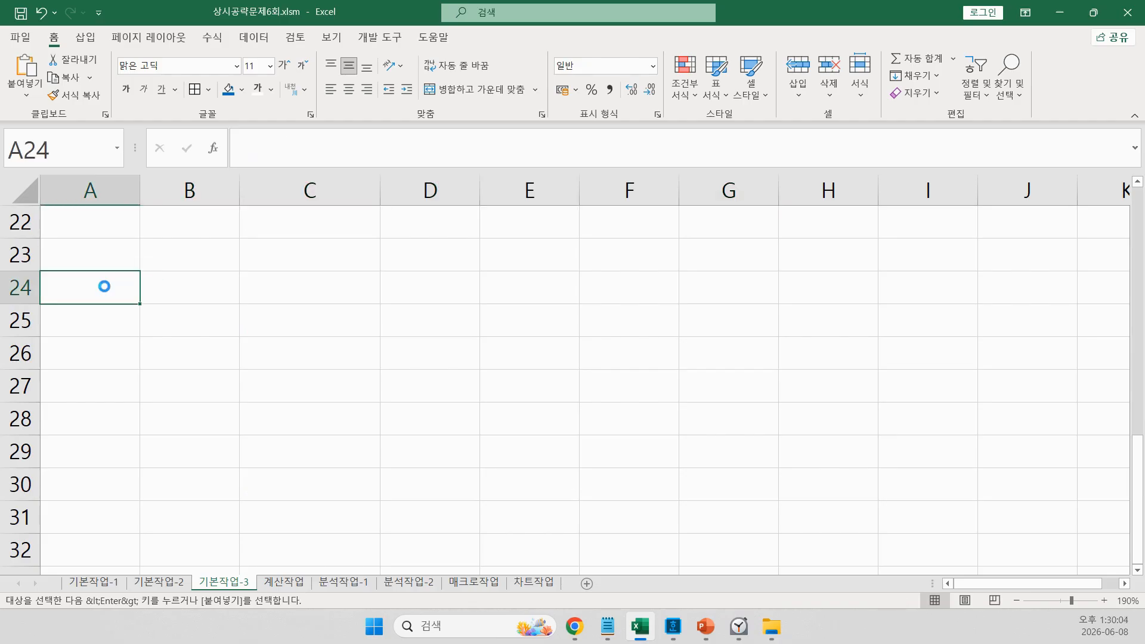
{"action": "key", "text": "ctrl+v"}
- Check the copied headers in row 24 one by one and review the source table above them
{"action": "left_click", "coordinate": [159, 325]}
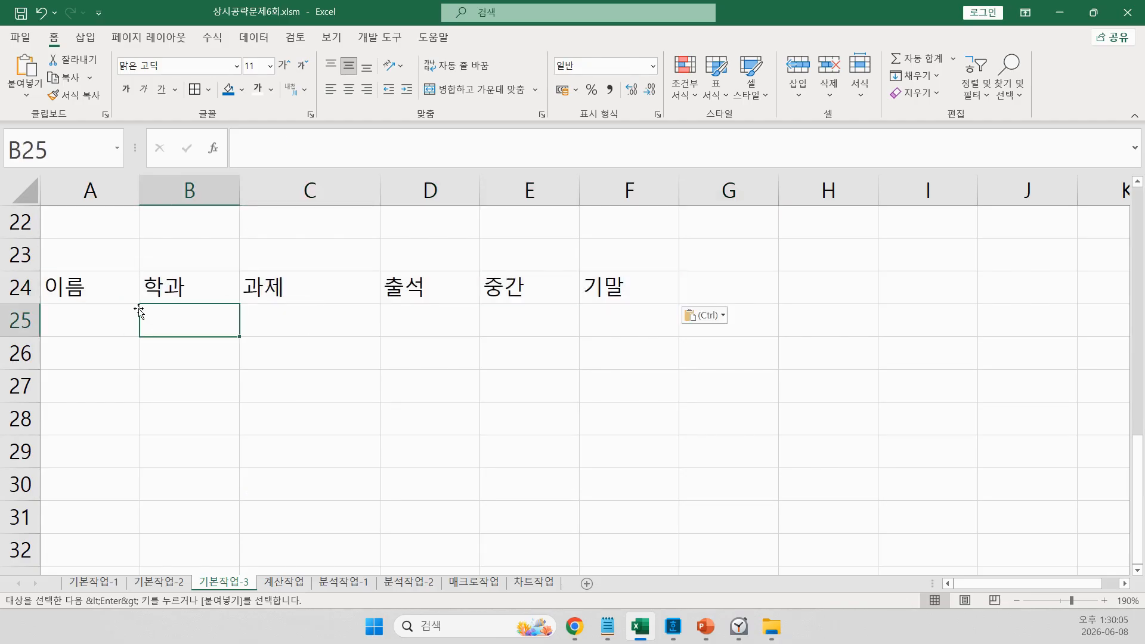
{"action": "left_click", "coordinate": [102, 288]}
{"action": "left_click", "coordinate": [190, 291]}
{"action": "left_click", "coordinate": [322, 289]}
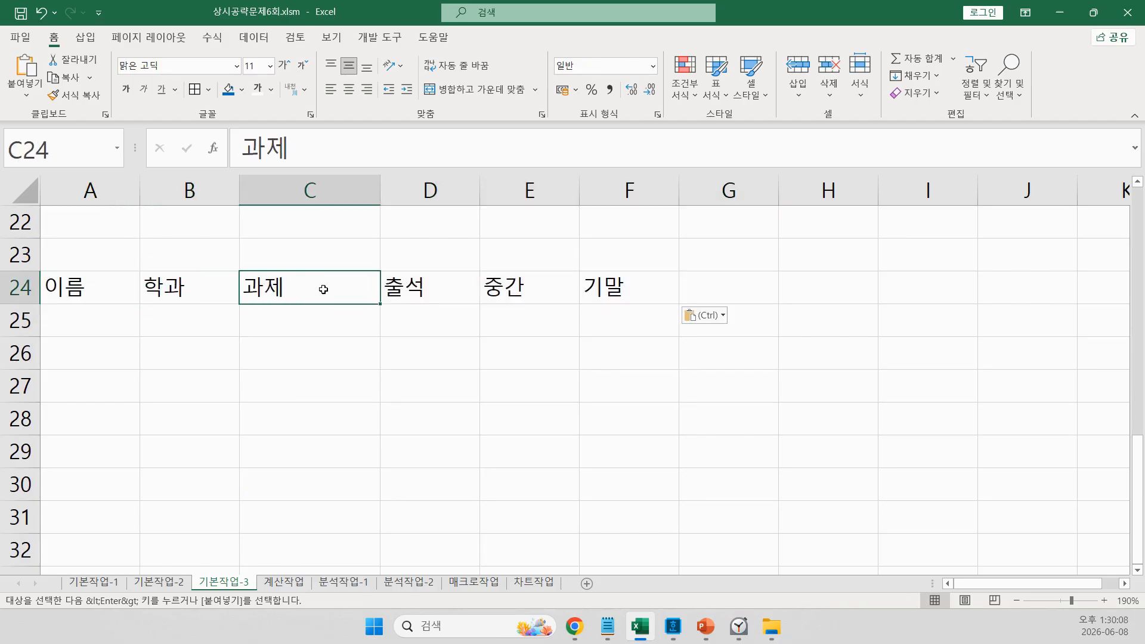
{"action": "left_click", "coordinate": [411, 286]}
{"action": "left_click", "coordinate": [489, 292]}
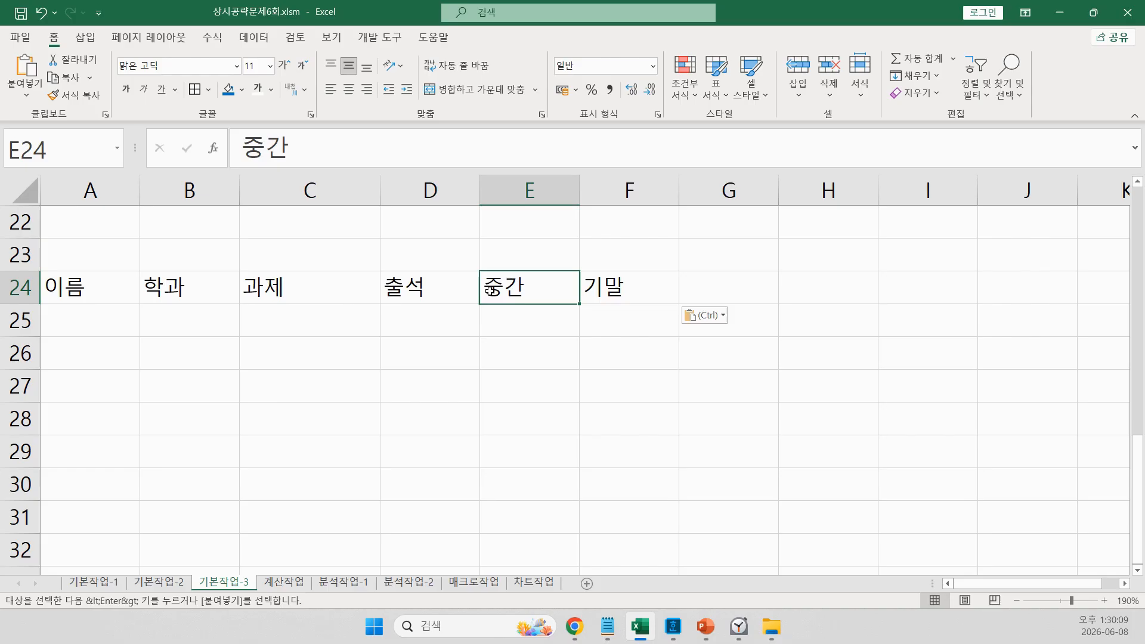
{"action": "left_click", "coordinate": [586, 292]}
{"action": "scroll", "coordinate": [586, 296], "scroll_direction": "up", "scroll_amount": 7}
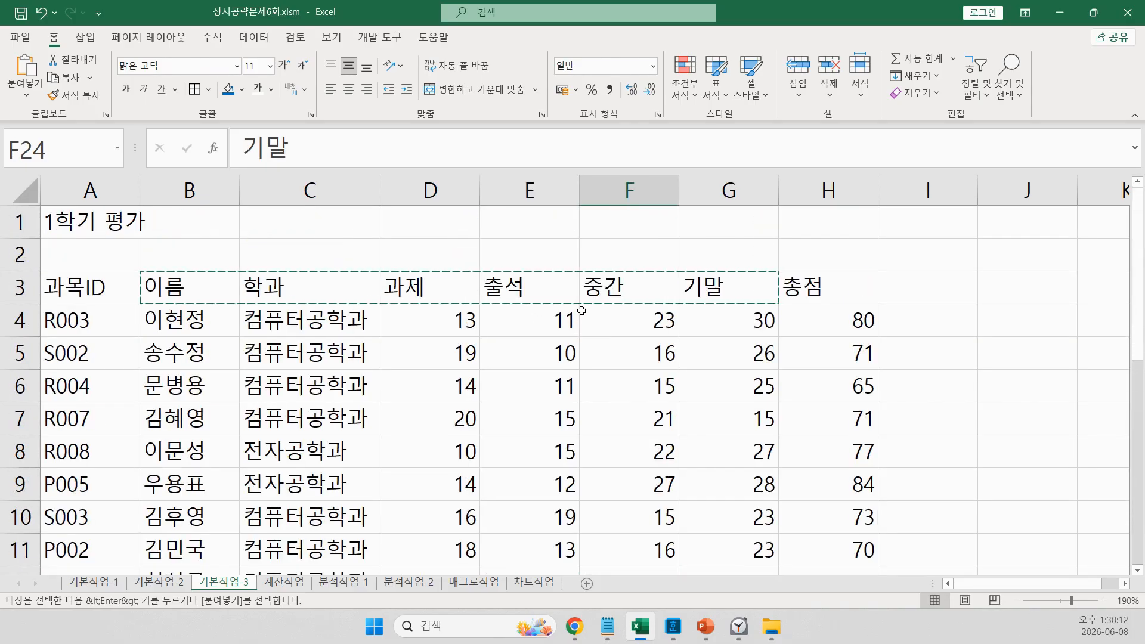
{"action": "scroll", "coordinate": [584, 301], "scroll_direction": "down", "scroll_amount": 6}
{"action": "key", "text": "Escape"}
{"action": "scroll", "coordinate": [583, 304], "scroll_direction": "up", "scroll_amount": 2}
{"action": "scroll", "coordinate": [583, 304], "scroll_direction": "up", "scroll_amount": 4}
{"action": "scroll", "coordinate": [620, 316], "scroll_direction": "down", "scroll_amount": 7}
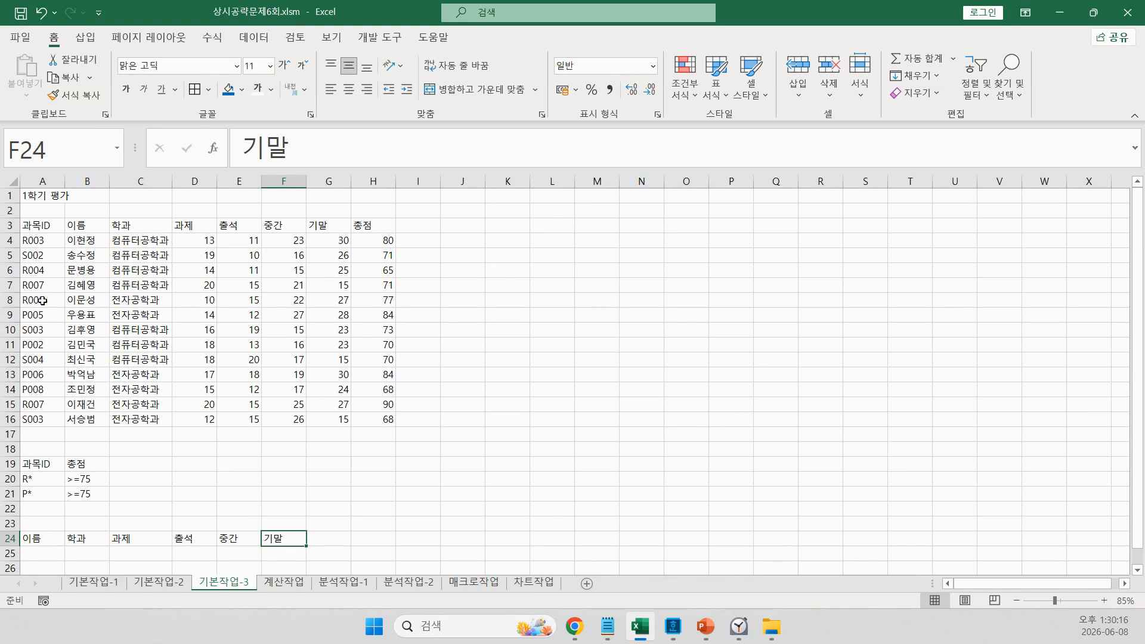
- Start an advanced filter on the grades table A3:H16 with the results copied to another location
{"action": "left_click", "coordinate": [33, 221]}
{"action": "left_click_drag", "start_coordinate": [32, 222], "coordinate": [386, 421]}
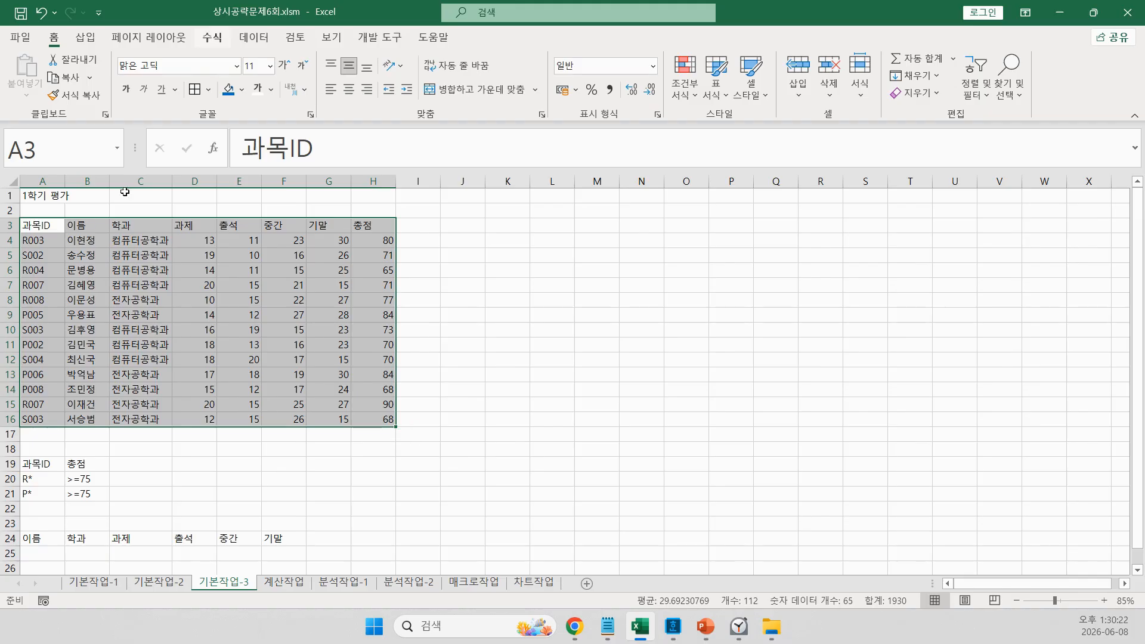
{"action": "left_click", "coordinate": [254, 37]}
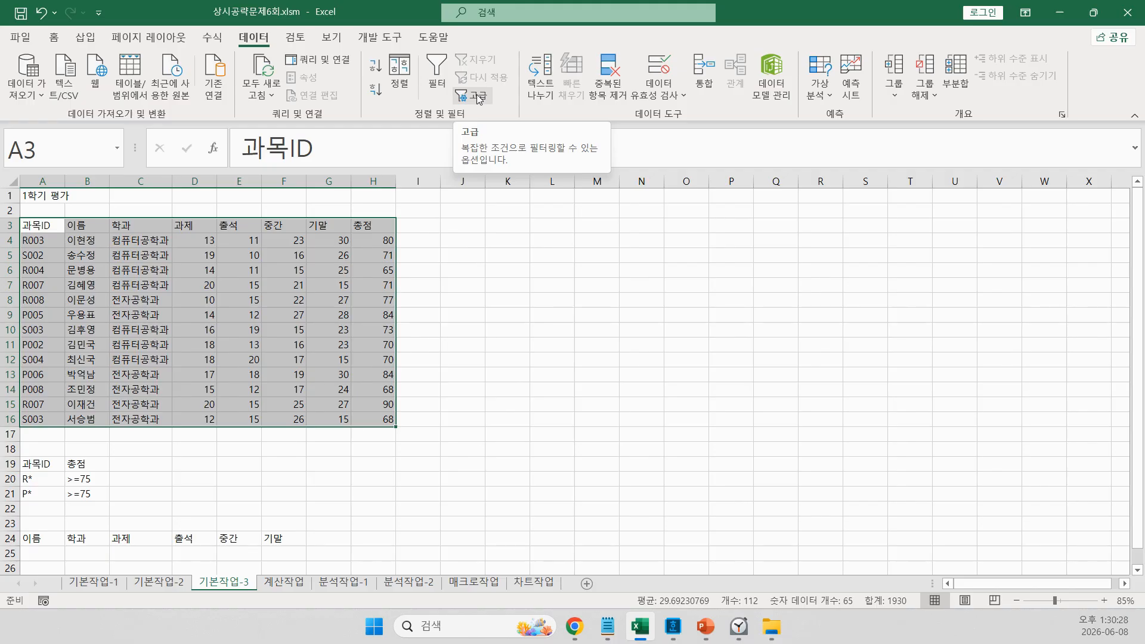
{"action": "left_click", "coordinate": [477, 98]}
{"action": "left_click_drag", "start_coordinate": [890, 169], "coordinate": [404, 253]}
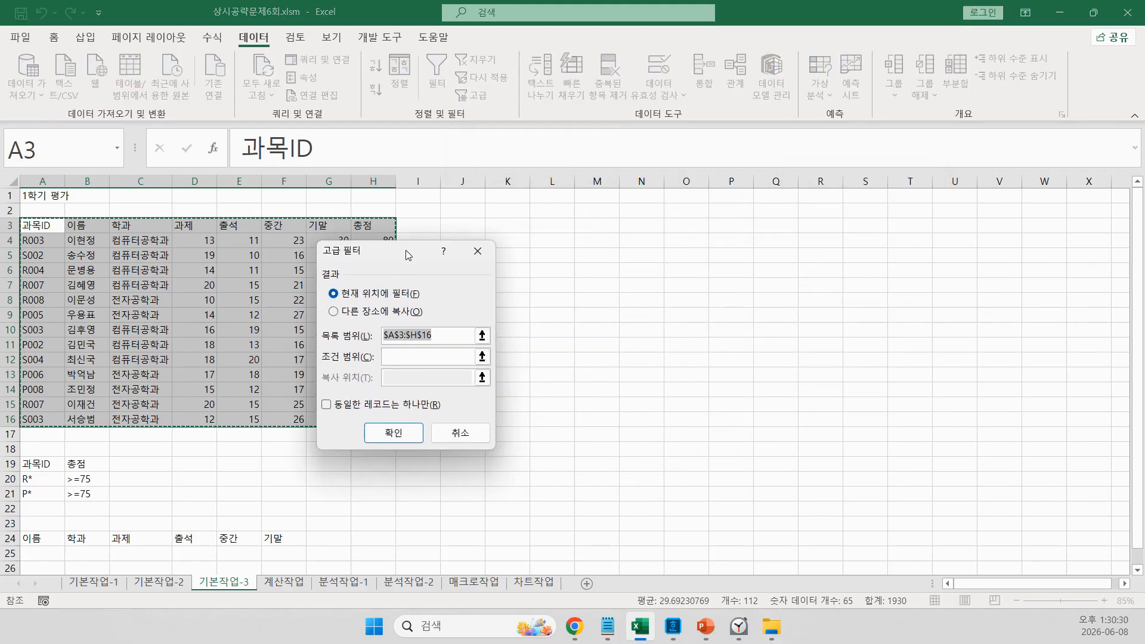
{"action": "left_click", "coordinate": [394, 316]}
- Set the filter's criteria range to A19:B21 and activate the copy destination for entry
{"action": "left_click", "coordinate": [396, 357]}
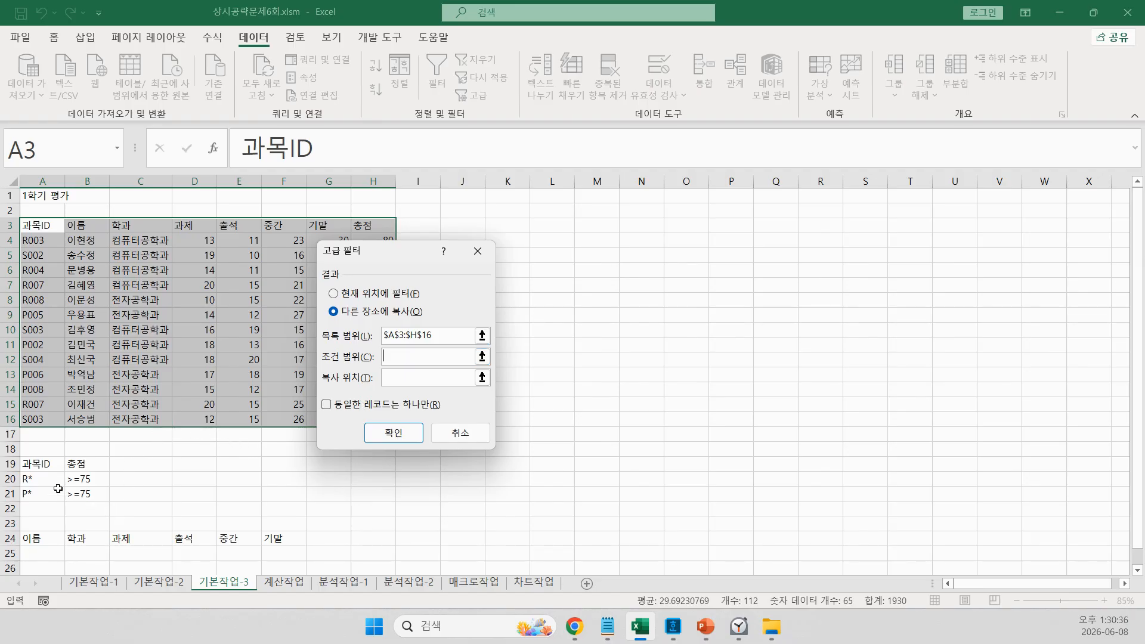
{"action": "left_click_drag", "start_coordinate": [41, 467], "coordinate": [109, 512]}
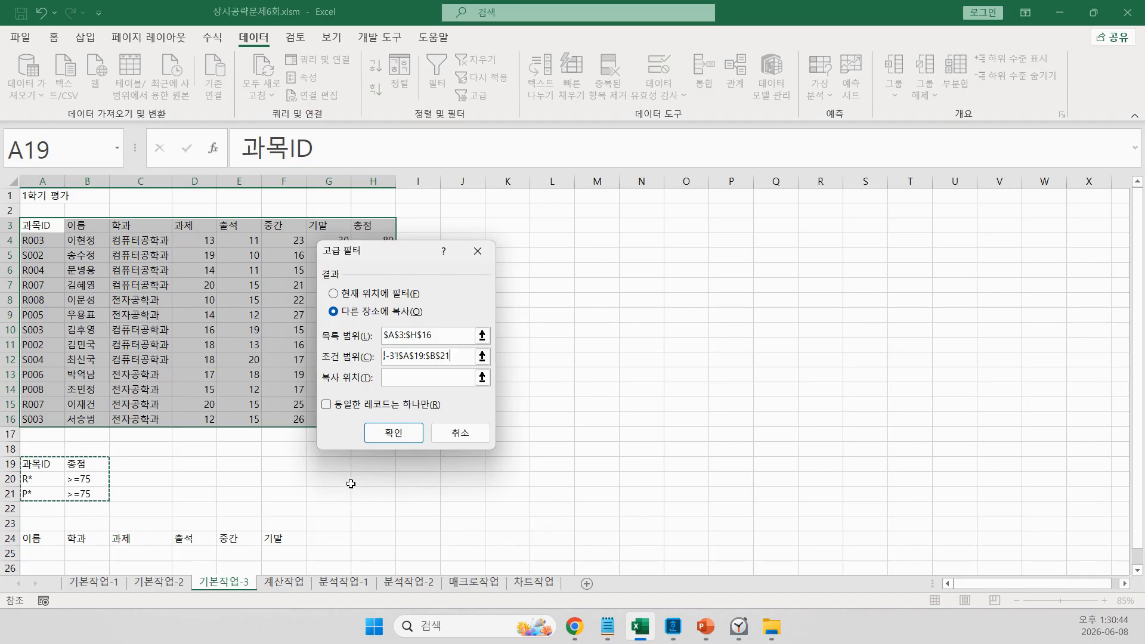
{"action": "left_click", "coordinate": [429, 378]}
{"action": "scroll", "coordinate": [262, 419], "scroll_direction": "down", "scroll_amount": 1}
{"action": "scroll", "coordinate": [261, 419], "scroll_direction": "down", "scroll_amount": 2}
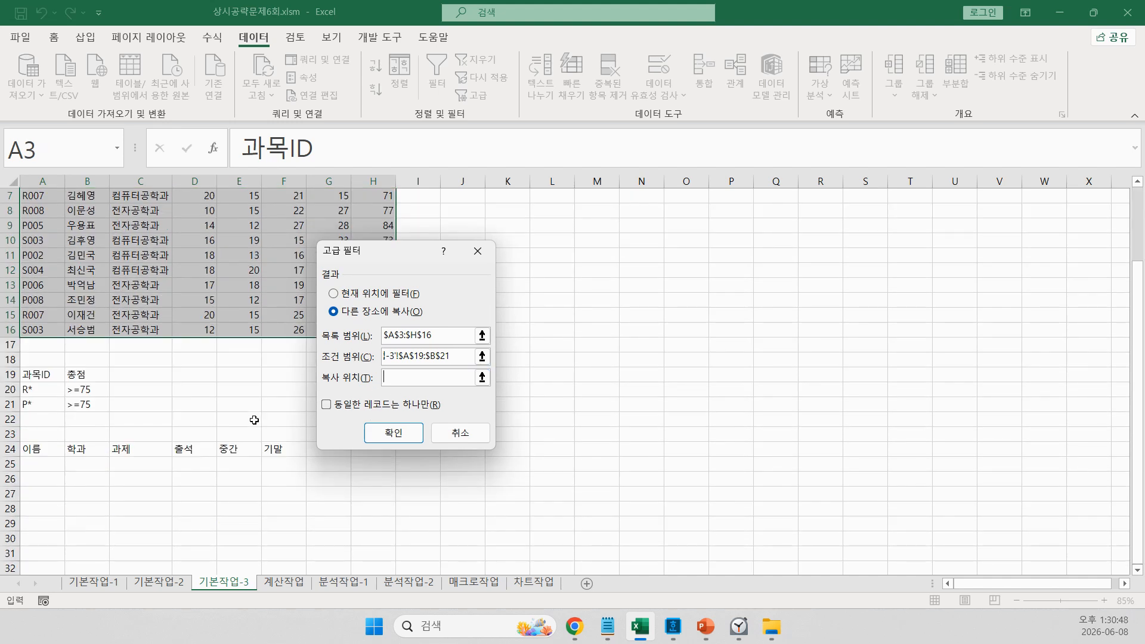
{"action": "left_click", "coordinate": [45, 443]}
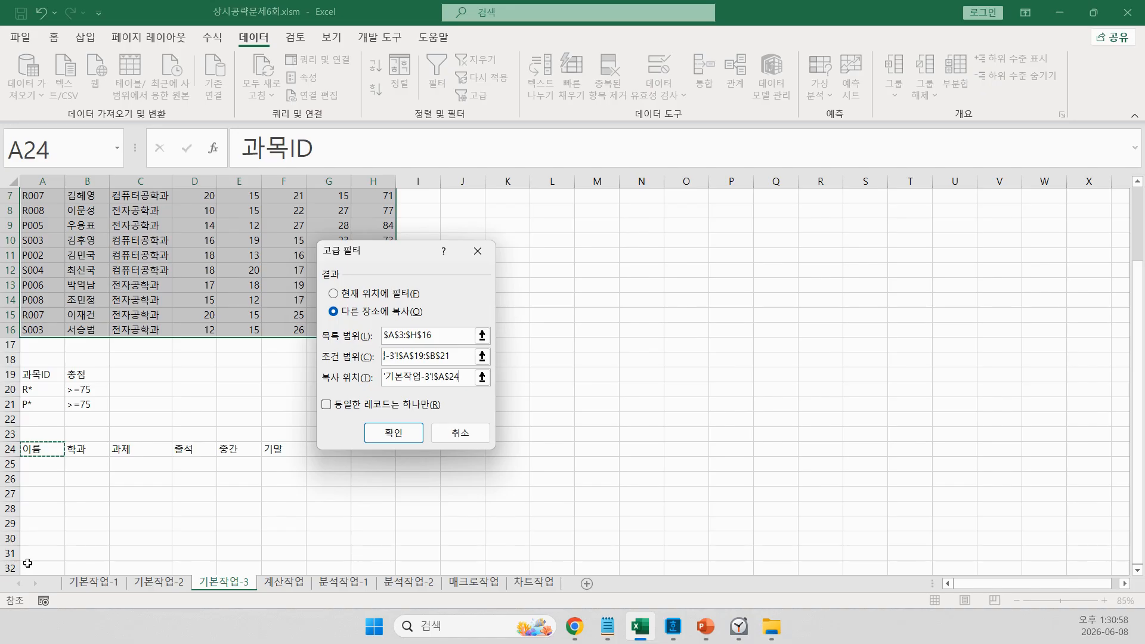
{"action": "left_click_drag", "start_coordinate": [467, 378], "coordinate": [167, 373]}
{"action": "key", "text": "BackSpace"}
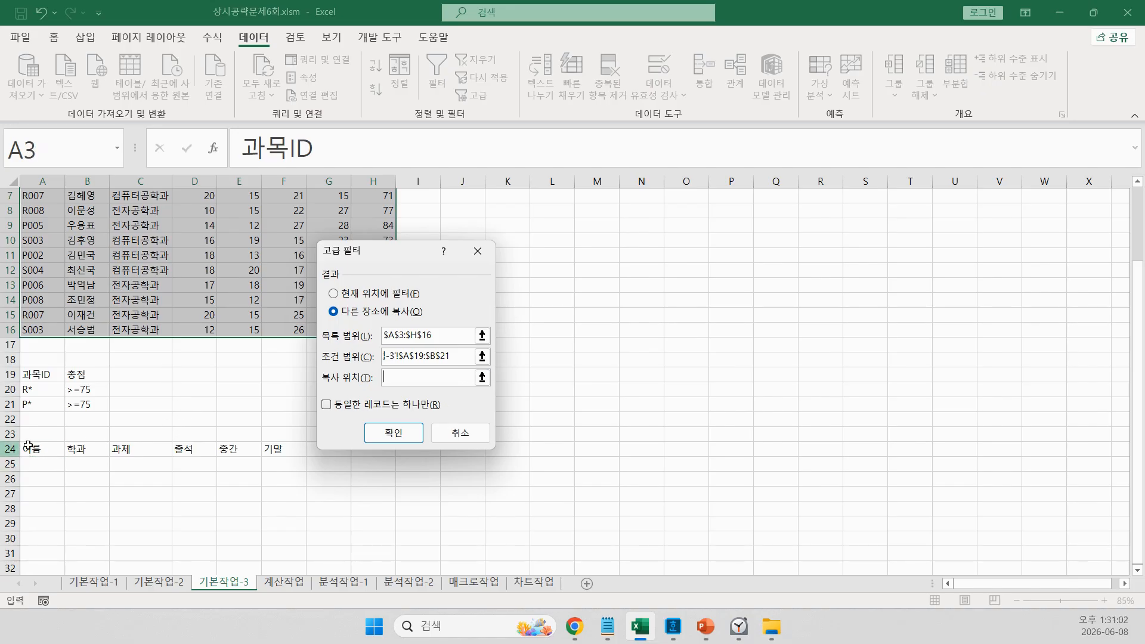
- Set the copy destination to the header cells A24:F24 and run the advanced filter
{"action": "left_click_drag", "start_coordinate": [36, 448], "coordinate": [295, 448]}
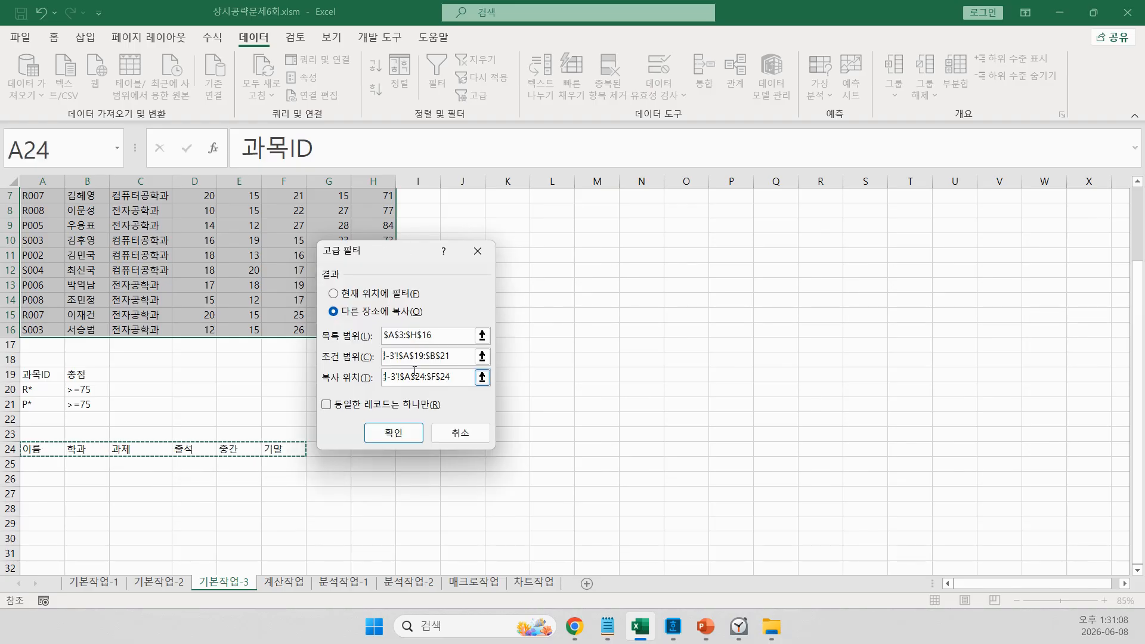
{"action": "left_click", "coordinate": [409, 431]}
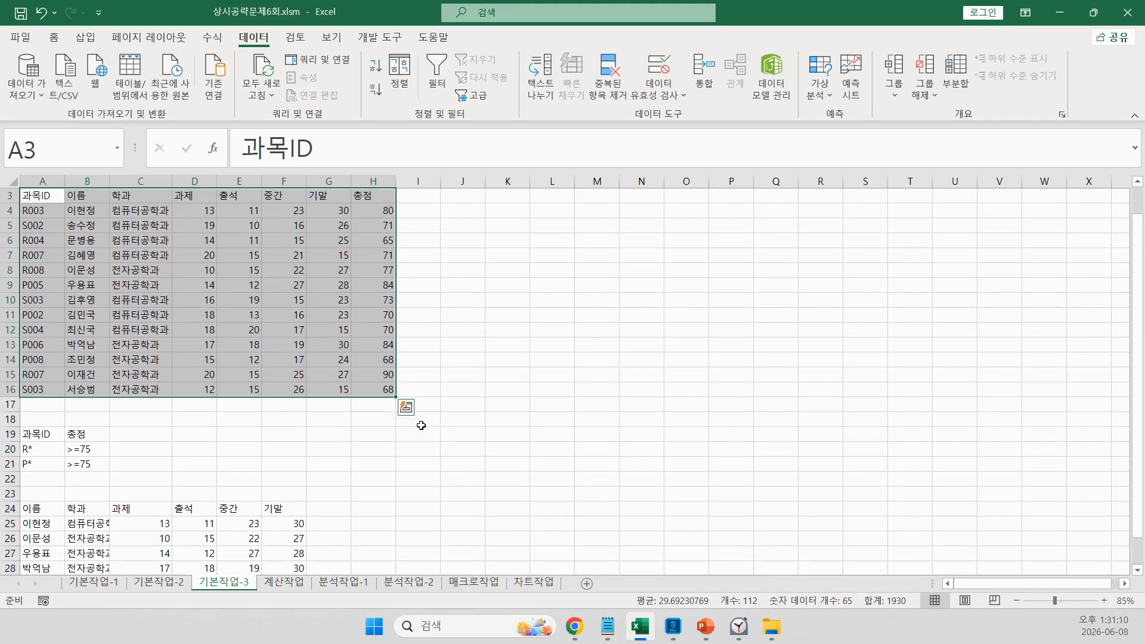
{"action": "scroll", "coordinate": [418, 421], "scroll_direction": "down", "scroll_amount": 2}
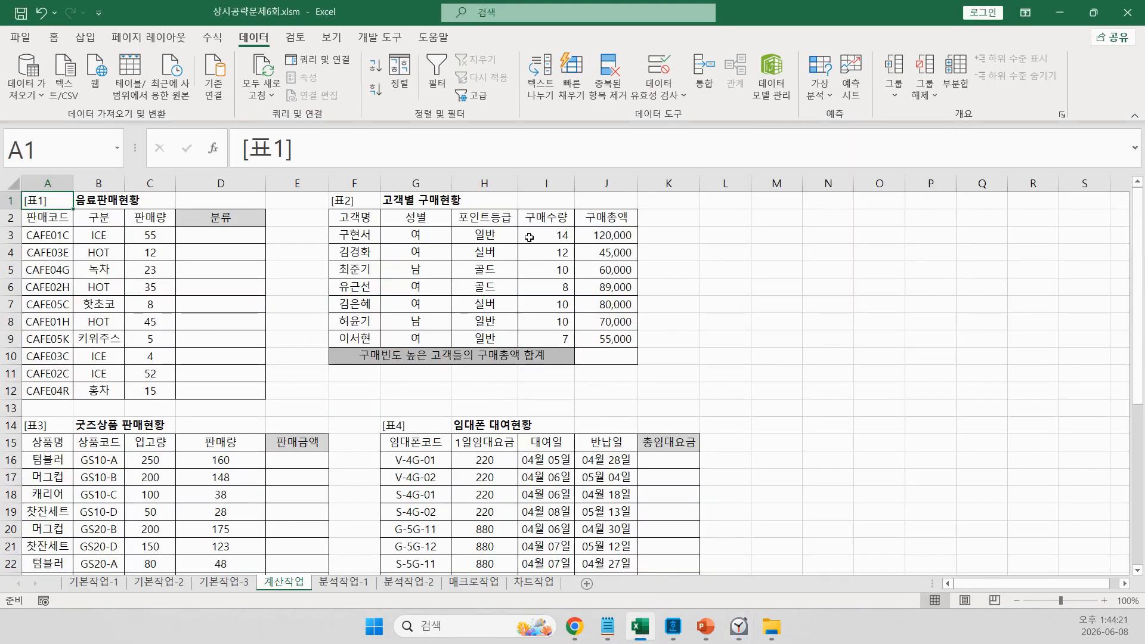
- On the 계산작업 sheet, write the formula =MID(A3,6,1) in D3 under 분류 in 표1
{"action": "left_click", "coordinate": [96, 290]}
{"action": "scroll", "coordinate": [96, 290], "scroll_direction": "up", "scroll_amount": 5}
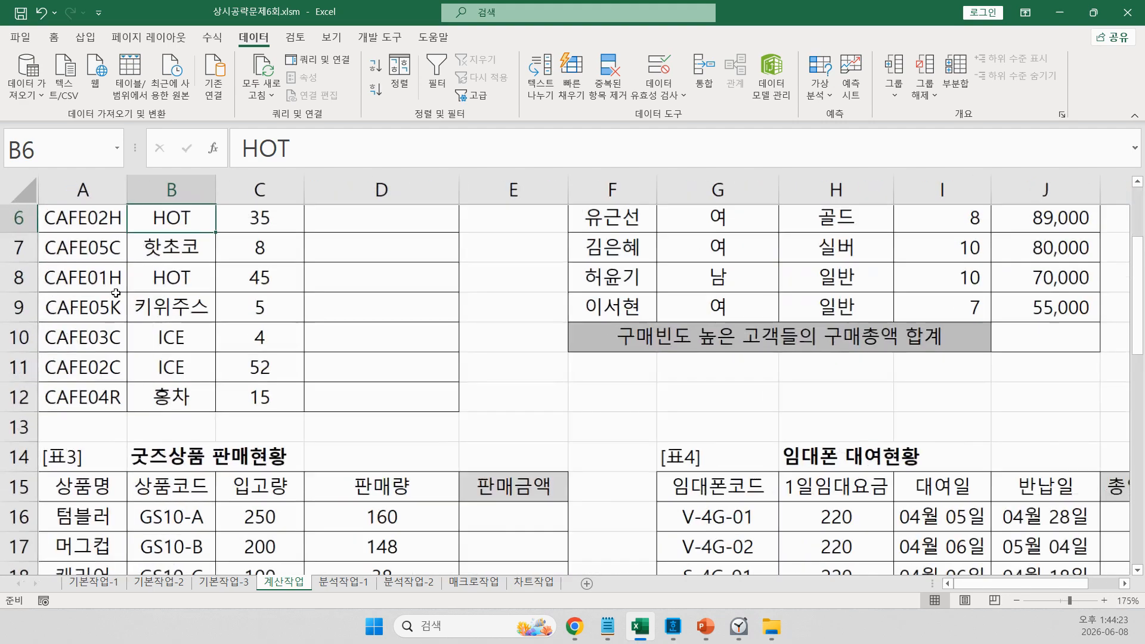
{"action": "scroll", "coordinate": [369, 290], "scroll_direction": "up", "scroll_amount": 2}
{"action": "scroll", "coordinate": [369, 290], "scroll_direction": "down", "scroll_amount": 1}
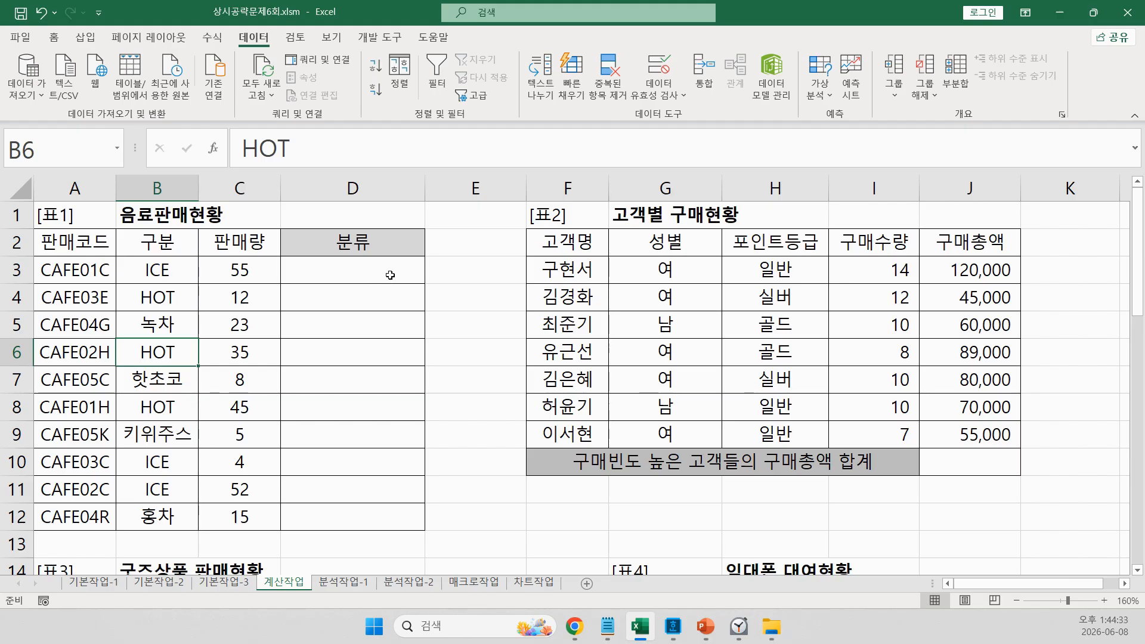
{"action": "left_click", "coordinate": [384, 276]}
{"action": "type", "text": "=ㅡㅑ"}
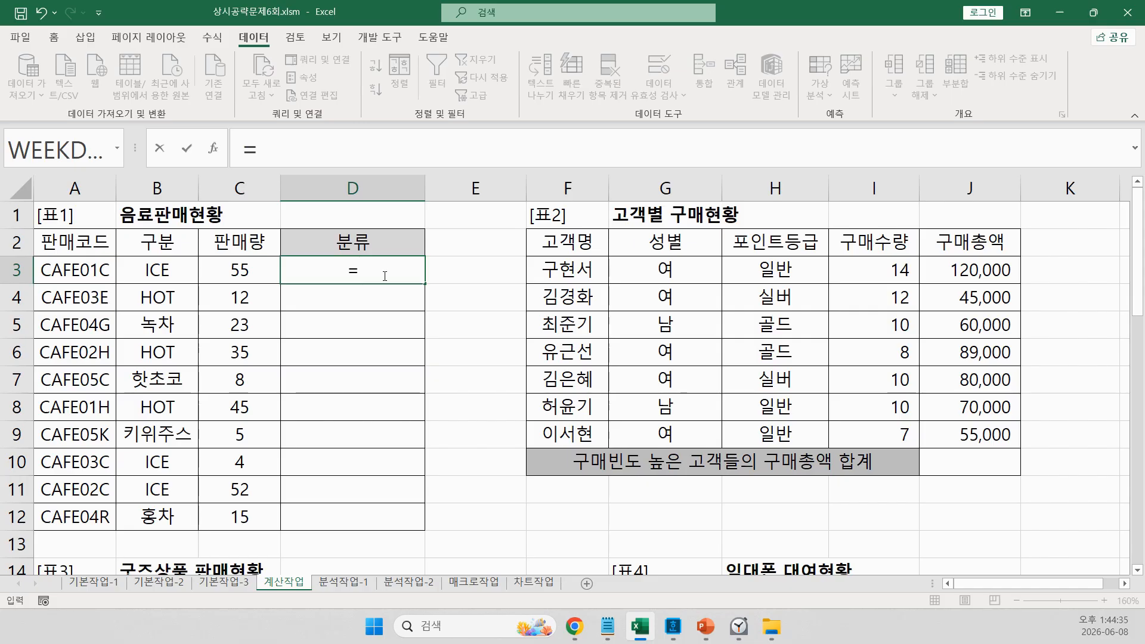
{"action": "key", "text": "BackSpace"}
{"action": "key", "text": "BackSpace"}
{"action": "key", "text": "Hangul"}
{"action": "type", "text": "mi"}
{"action": "key", "text": "Tab"}
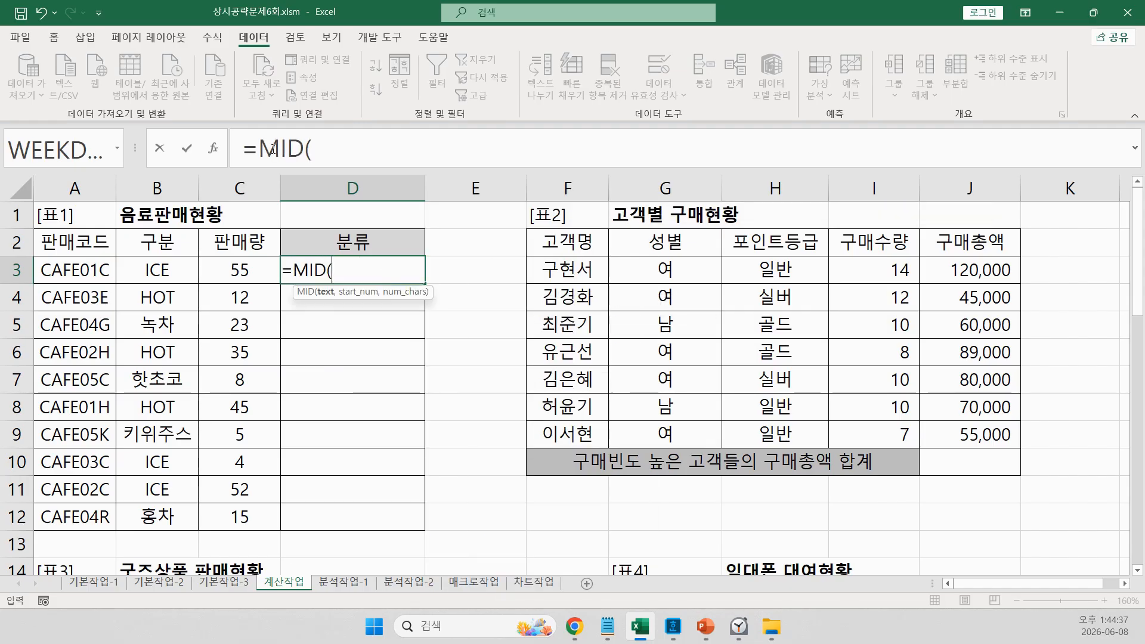
{"action": "left_click", "coordinate": [63, 272]}
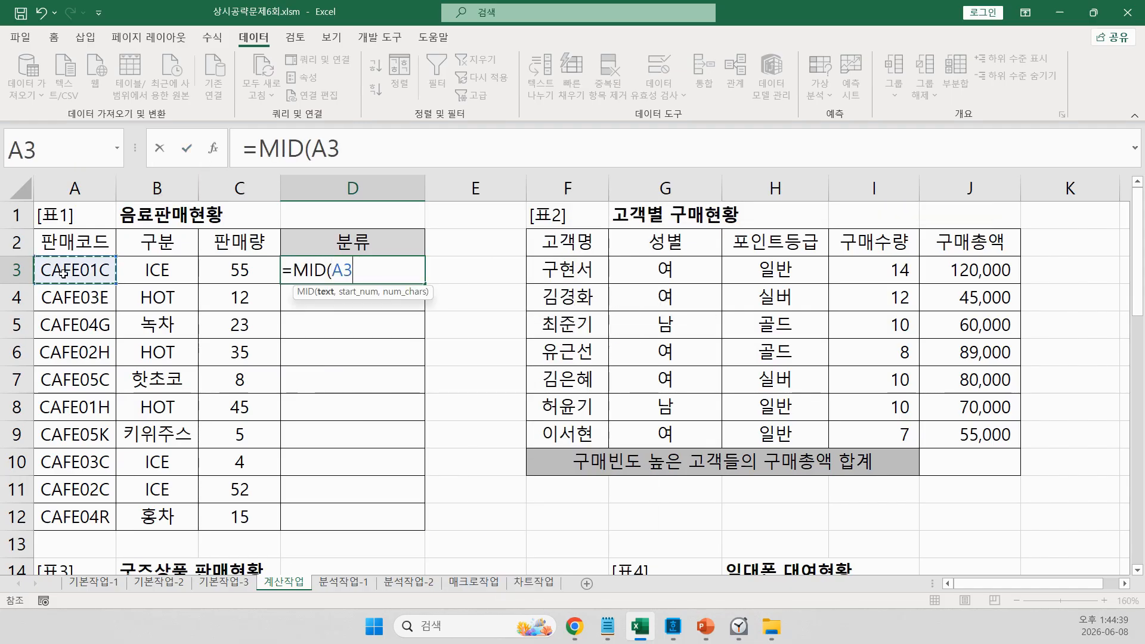
{"action": "type", "text": ",6,1)"}
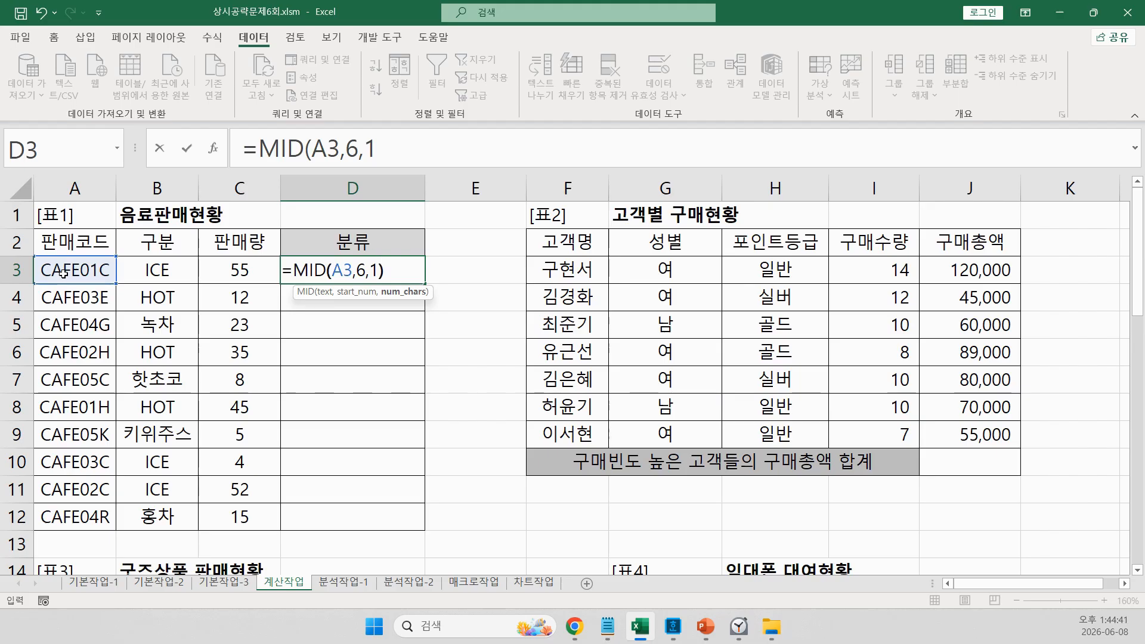
- Commit the D3 formula and fill it down the 분류 column through D12
{"action": "key", "text": "Return"}
{"action": "key", "text": "Up"}
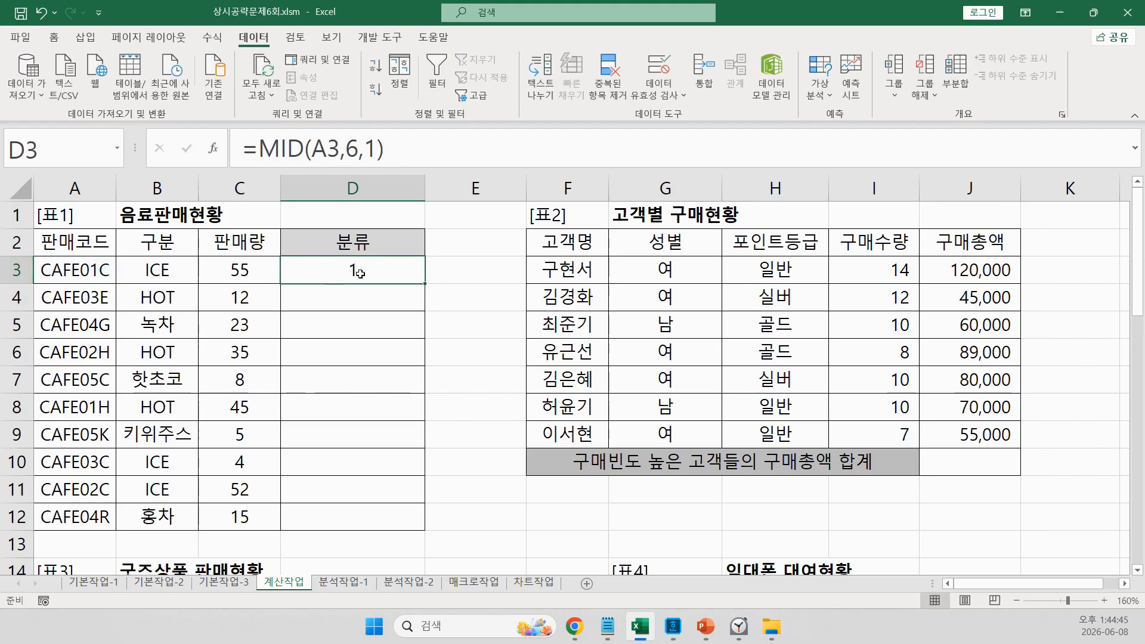
{"action": "left_click_drag", "start_coordinate": [425, 285], "coordinate": [413, 527]}
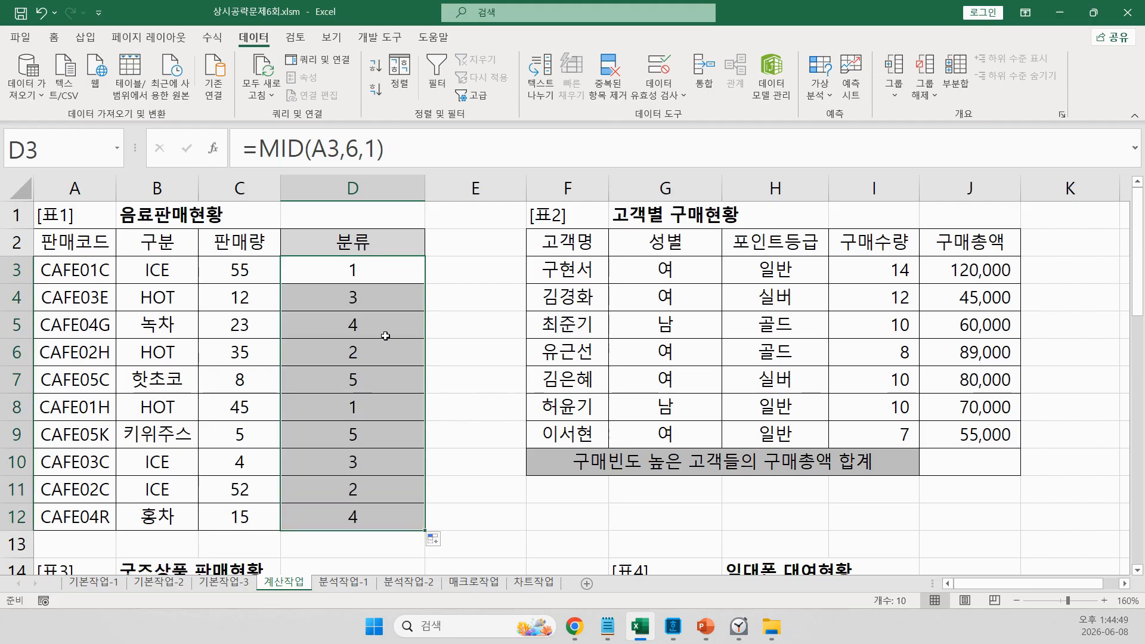
- Nest the MID(A3,6,1) expression in D3 as the first argument of a SWITCH function
{"action": "left_click", "coordinate": [385, 336]}
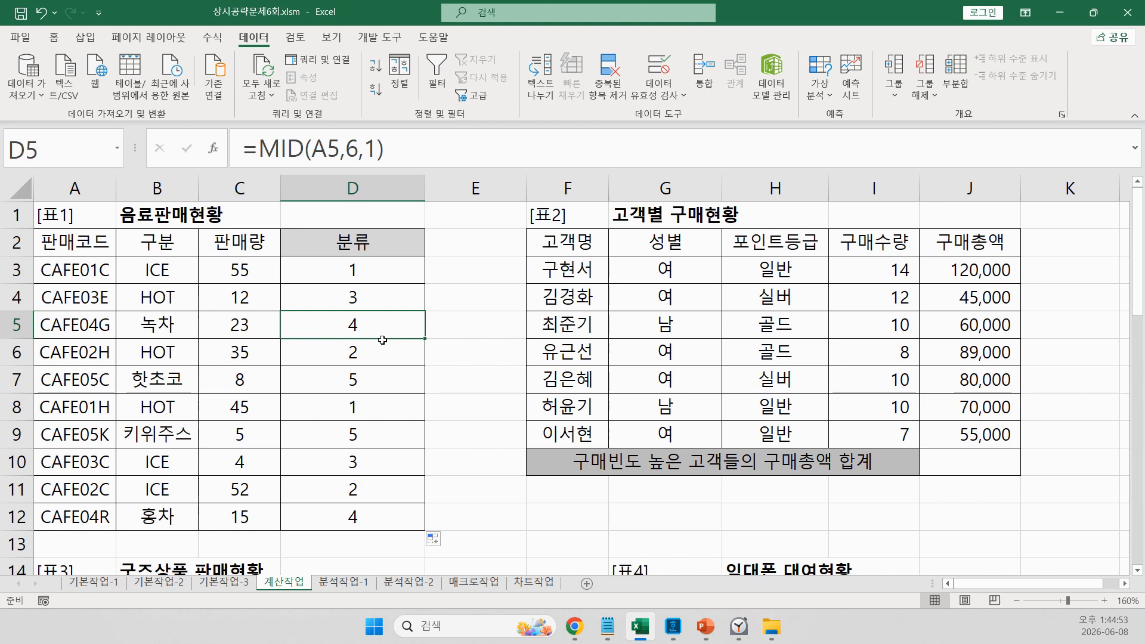
{"action": "left_click", "coordinate": [352, 269]}
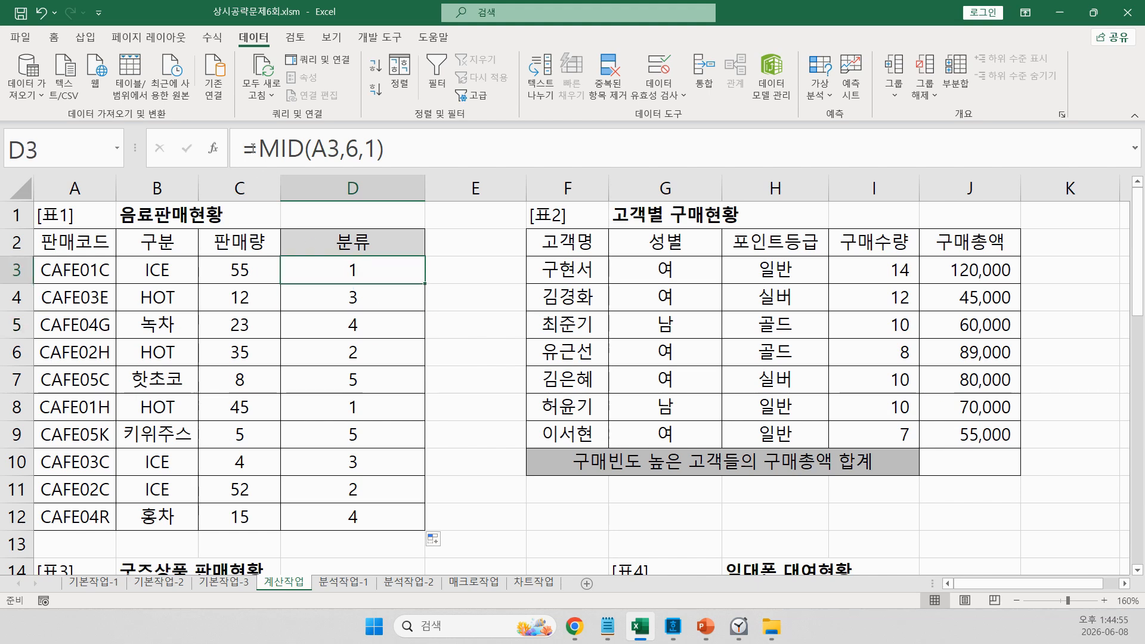
{"action": "left_click", "coordinate": [258, 148]}
{"action": "type", "text": "sw"}
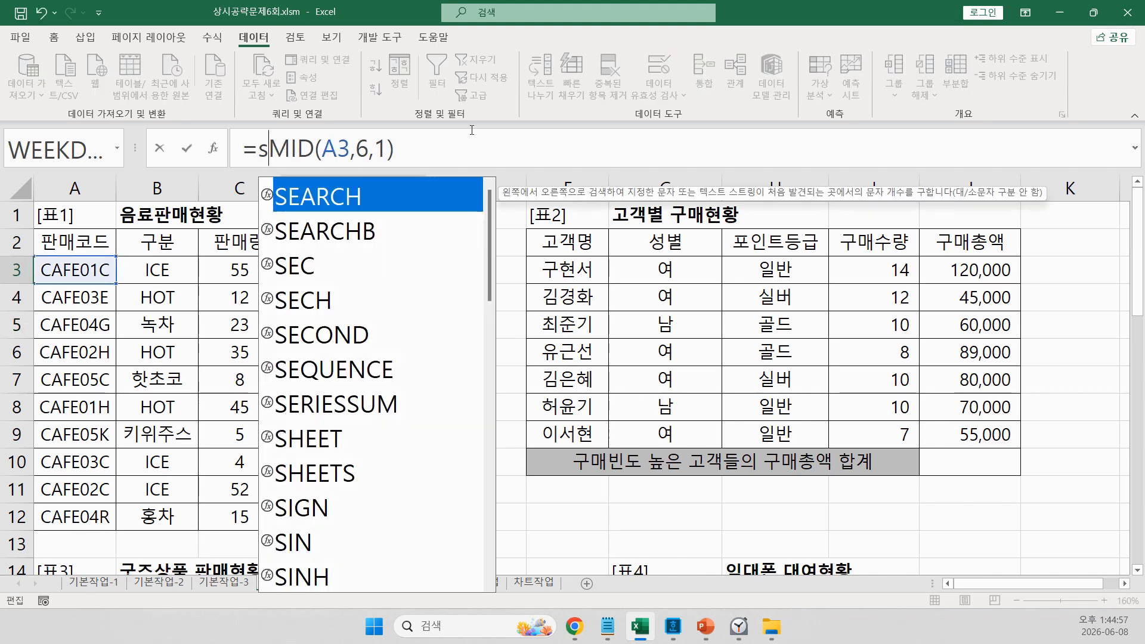
{"action": "key", "text": "Tab"}
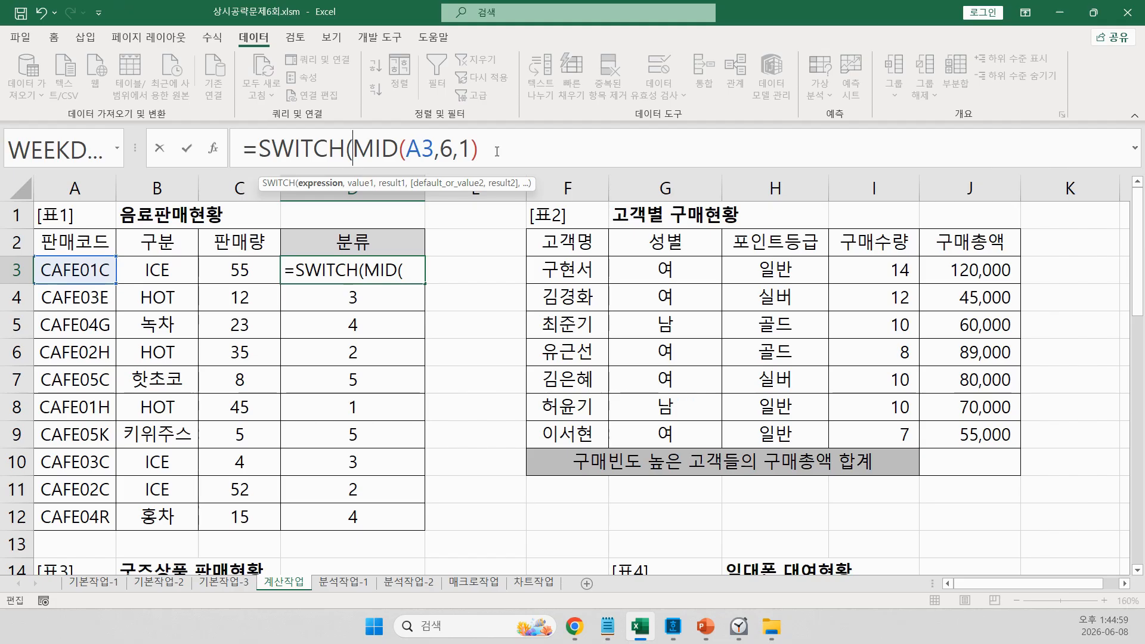
{"action": "left_click", "coordinate": [558, 142]}
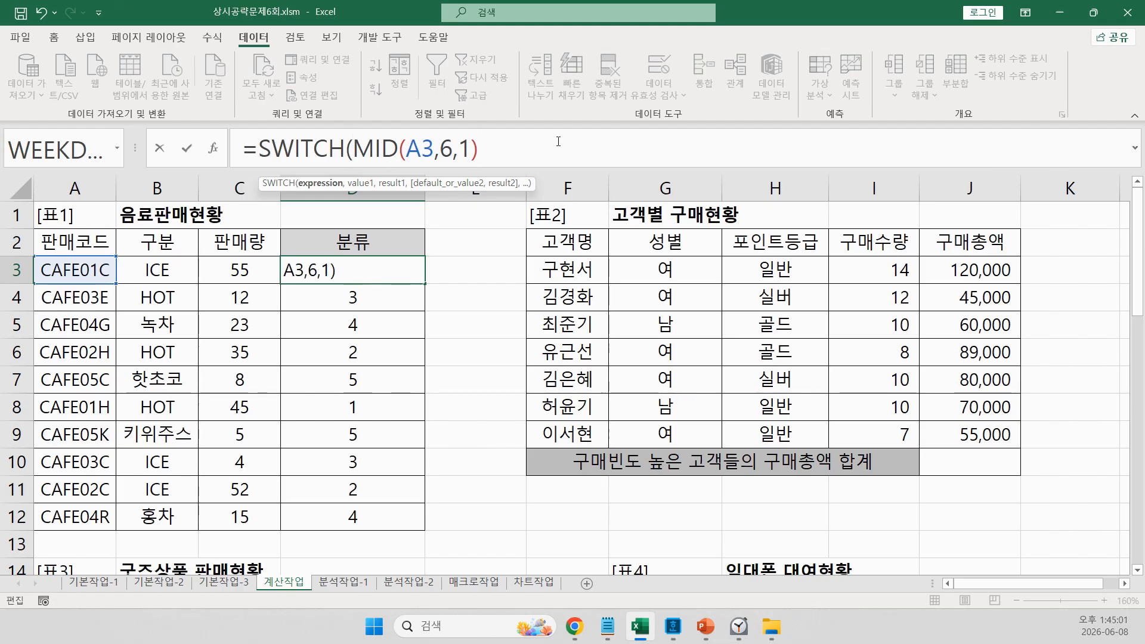
- Add the SWITCH pairs 1,"아메리카노",2,"카페라떼",3,"카푸치노" after the MID expression in D3
{"action": "type", "text": ",1,\"d"}
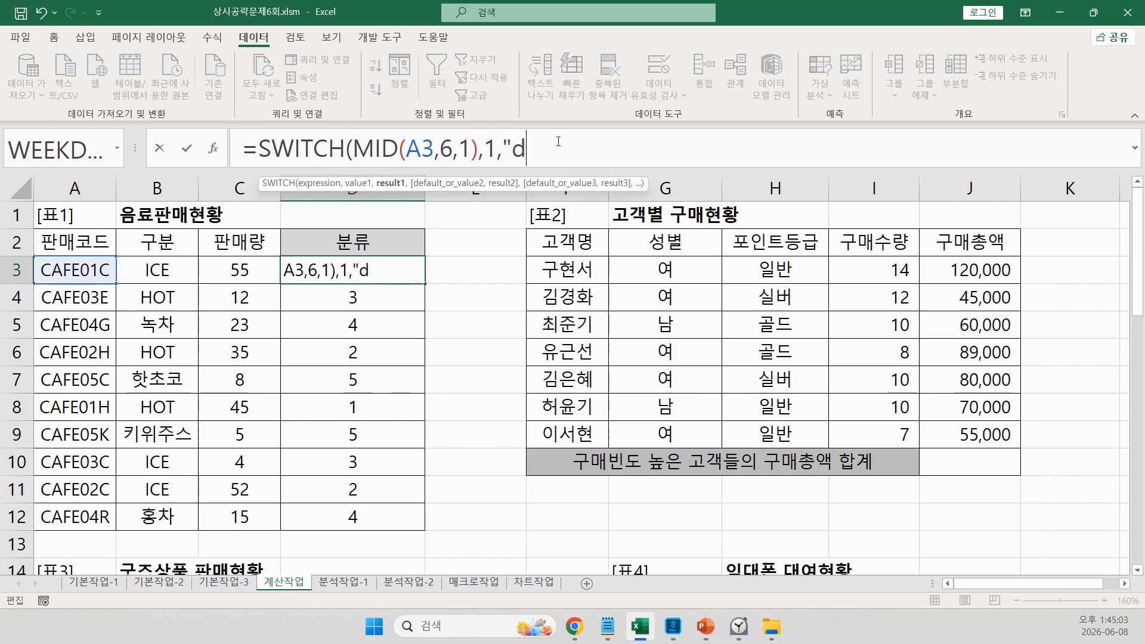
{"action": "key", "text": "BackSpace"}
{"action": "type", "text": "아메리카"}
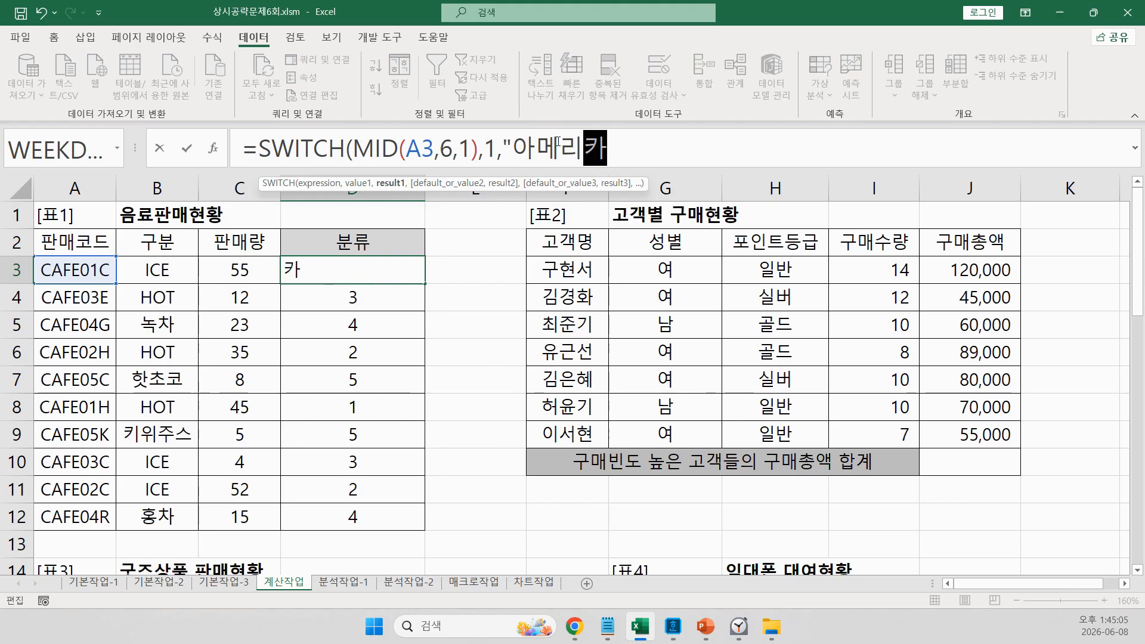
{"action": "type", "text": "노\""}
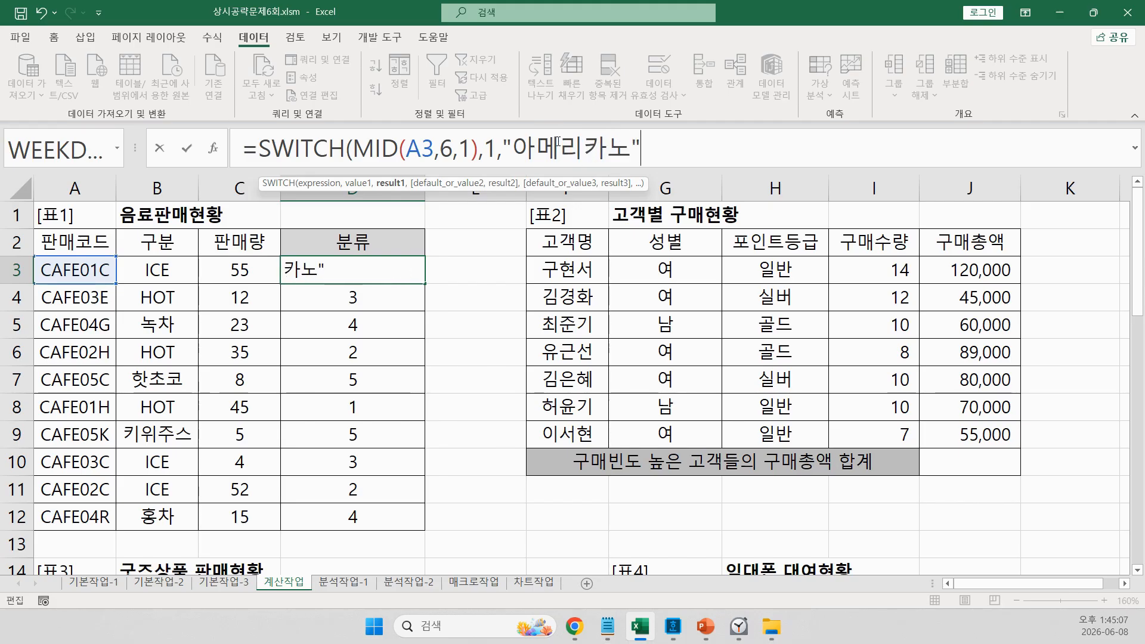
{"action": "type", "text": ",2,\"ㅋ"}
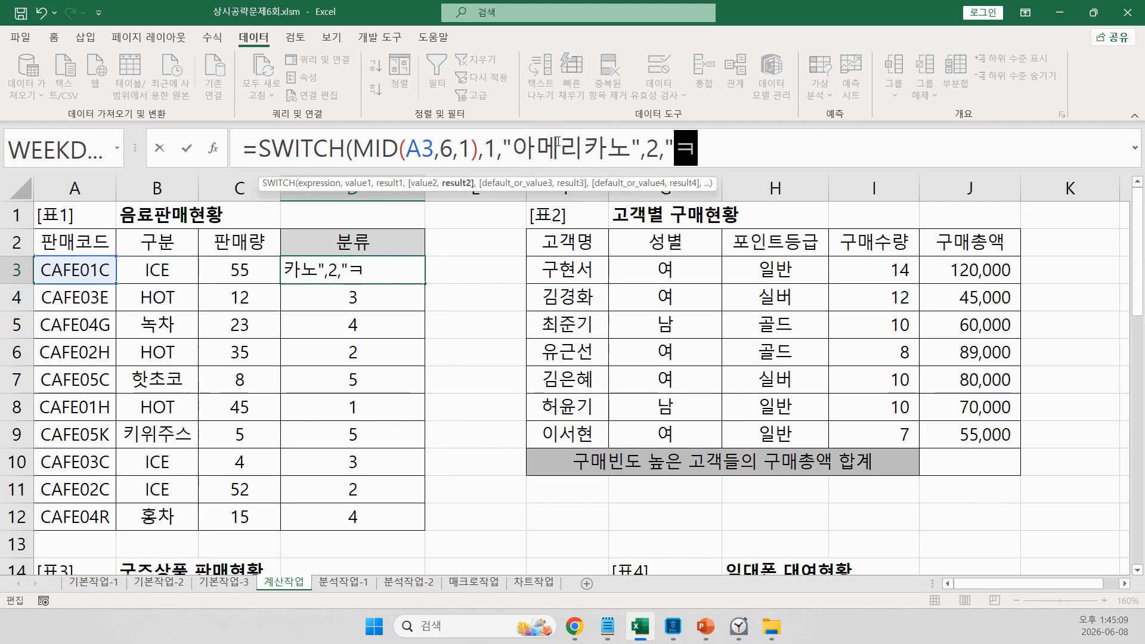
{"action": "type", "text": "ㅏ페라ㄸ"}
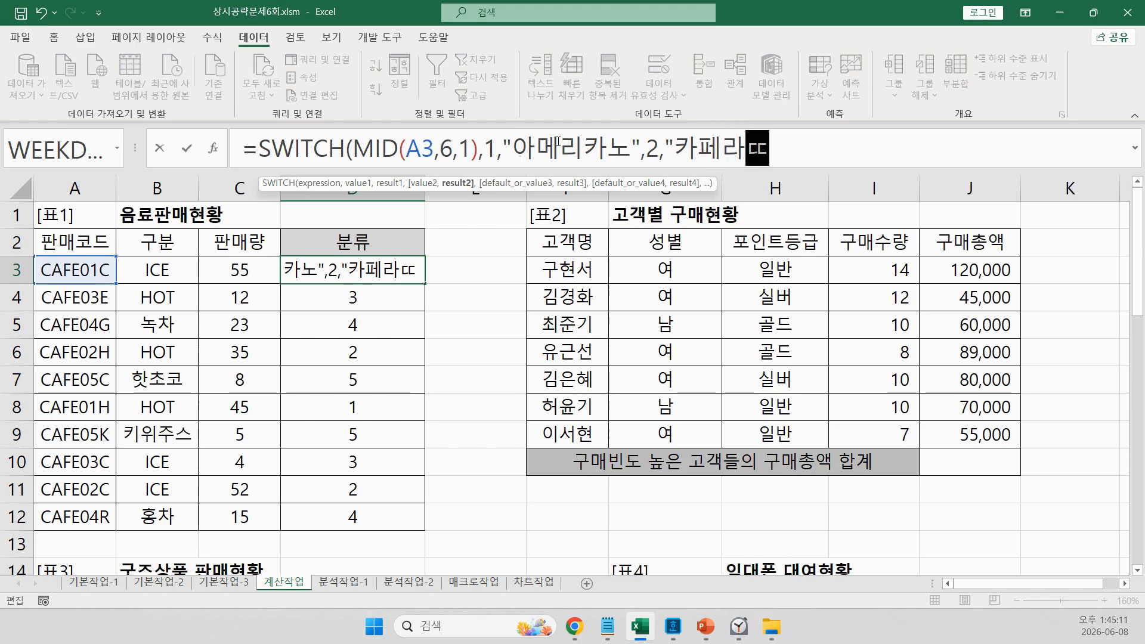
{"action": "type", "text": "ㅔ\","}
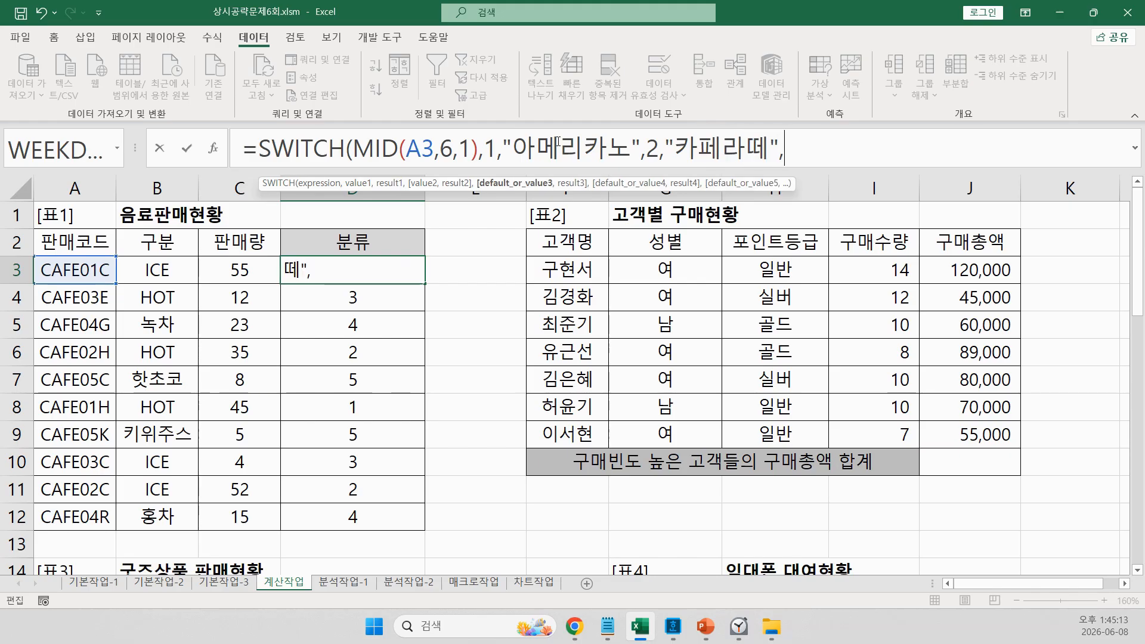
{"action": "type", "text": "3,\"ㅋ"}
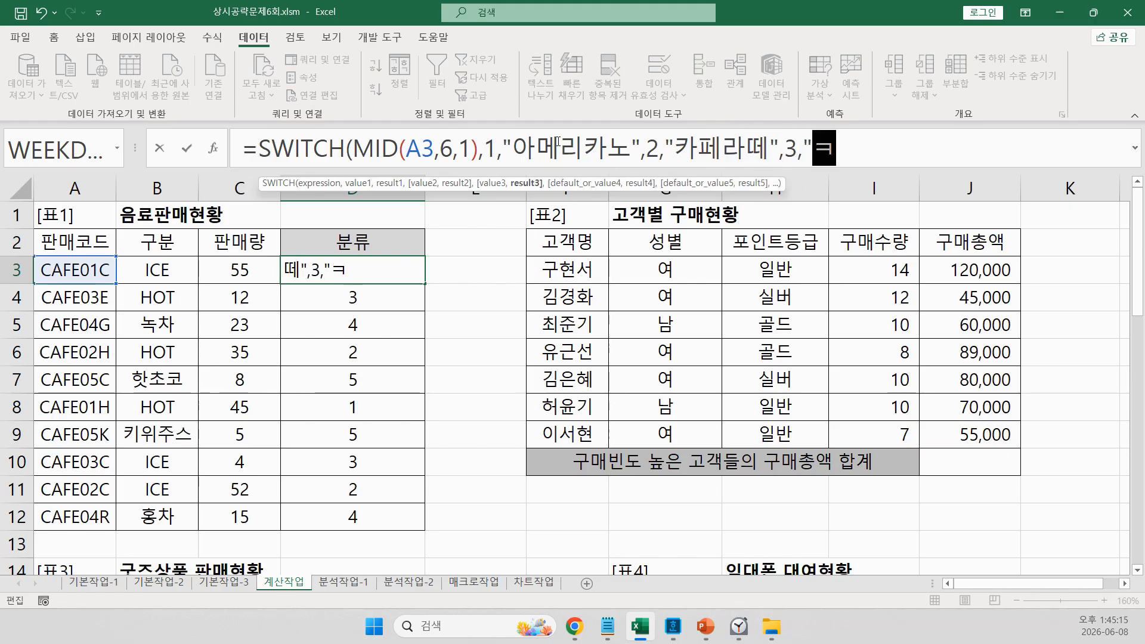
{"action": "type", "text": "ㅏ푸치노"}
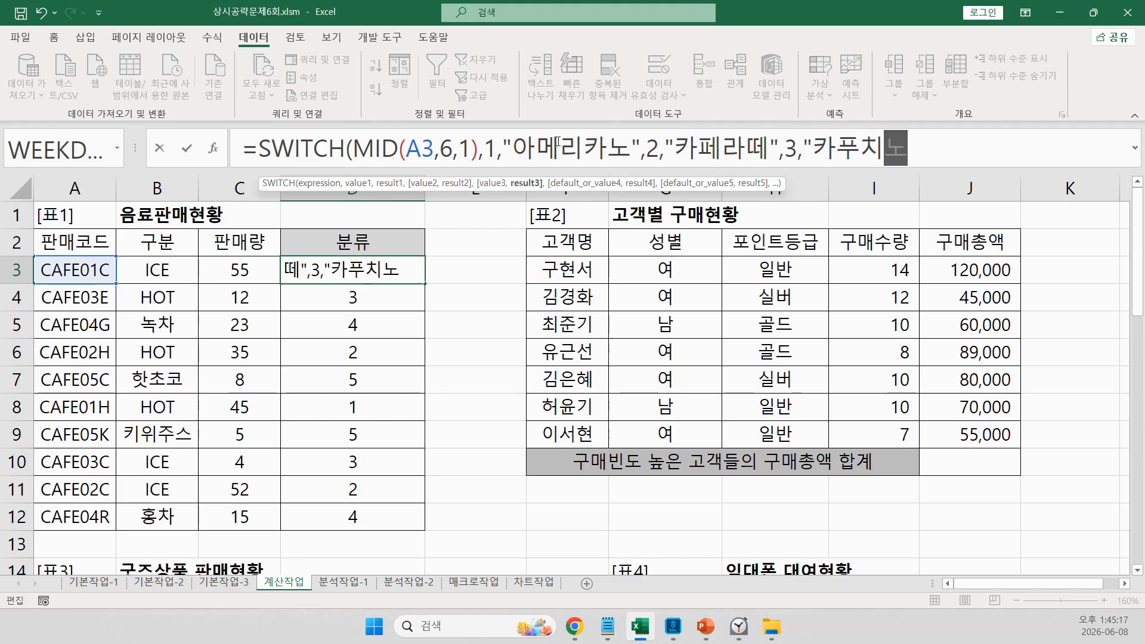
{"action": "type", "text": "\""}
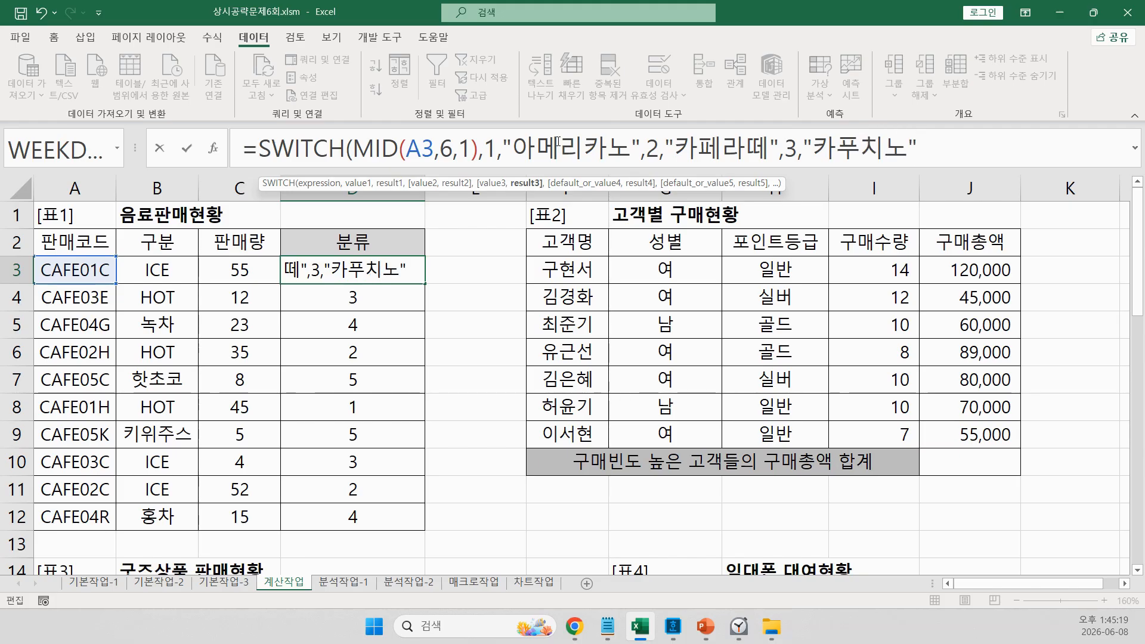
{"action": "type", "text": ",\""}
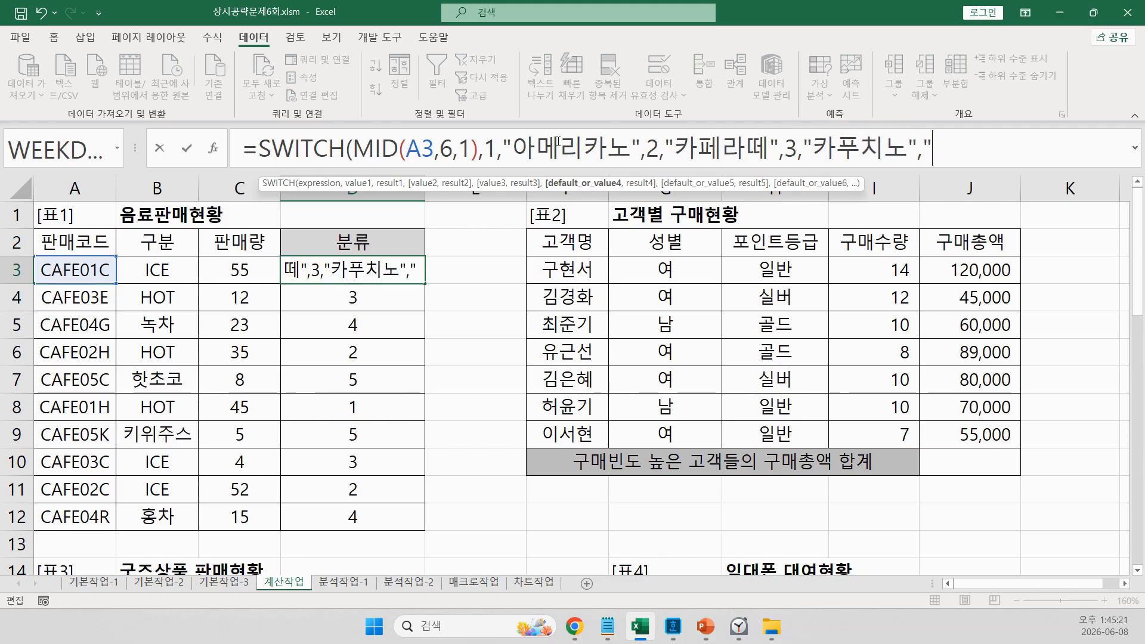
{"action": "type", "text": "기타\""}
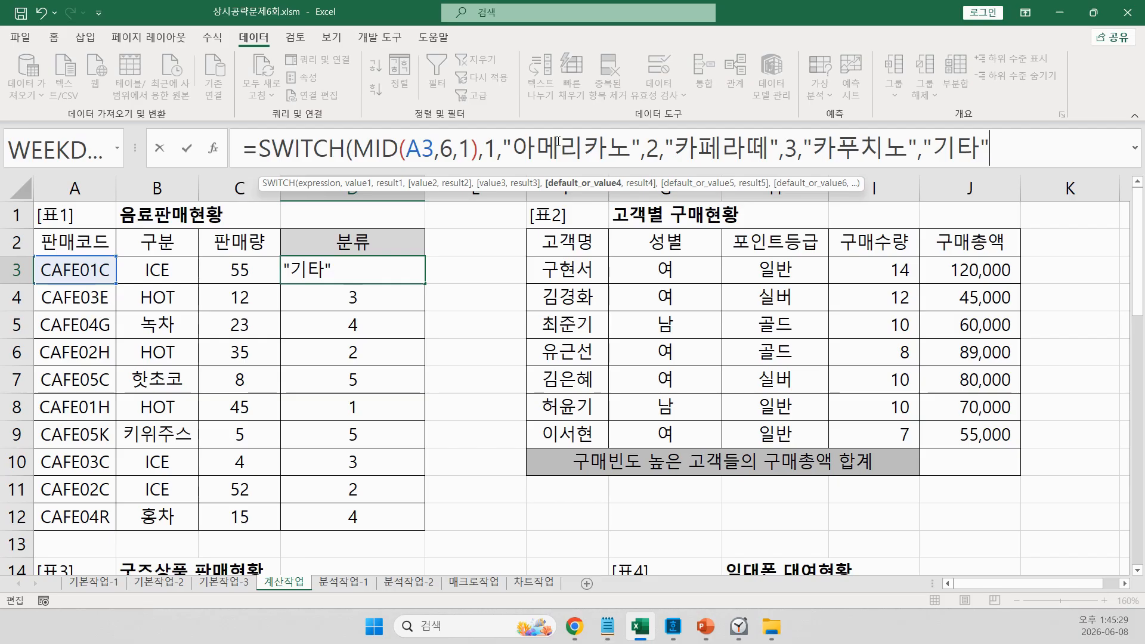
{"action": "key", "text": "BackSpace"}
{"action": "key", "text": "BackSpace"}
{"action": "key", "text": "BackSpace"}
{"action": "key", "text": "BackSpace"}
{"action": "key", "text": "BackSpace"}
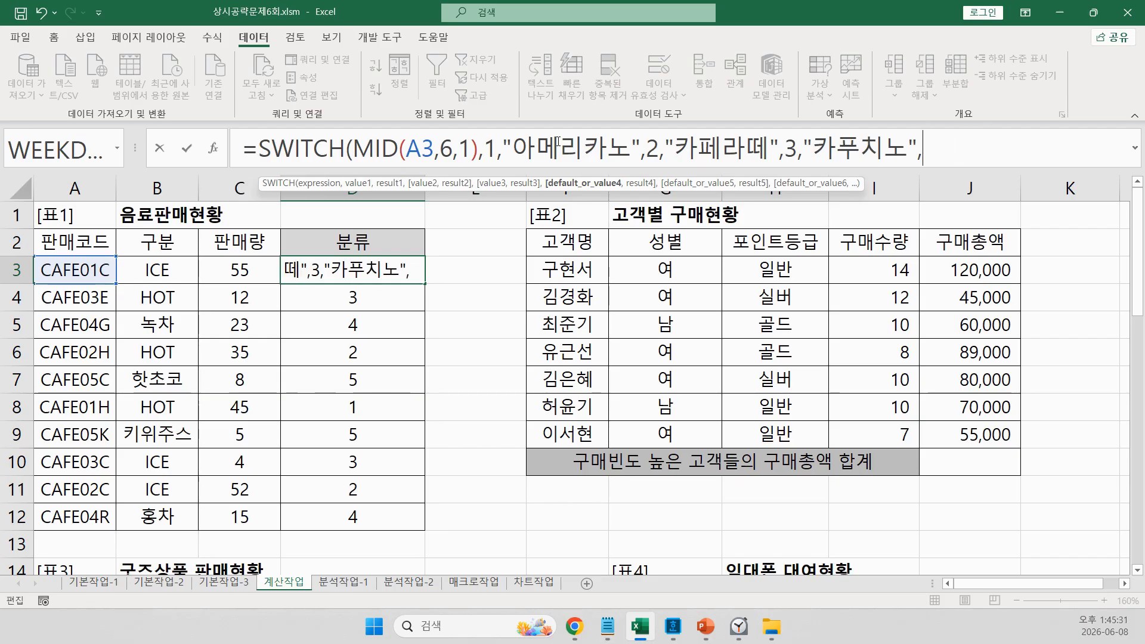
- Close the SWITCH formula in D3 without a default value, commit it and reselect D3
{"action": "type", "text": ")"}
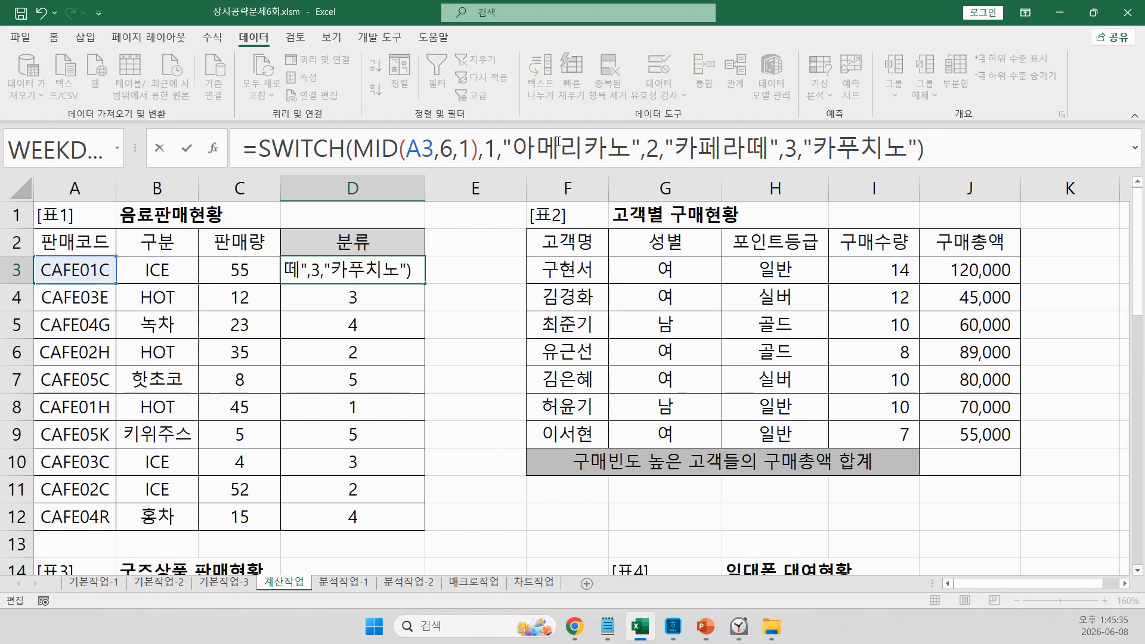
{"action": "key", "text": "Return"}
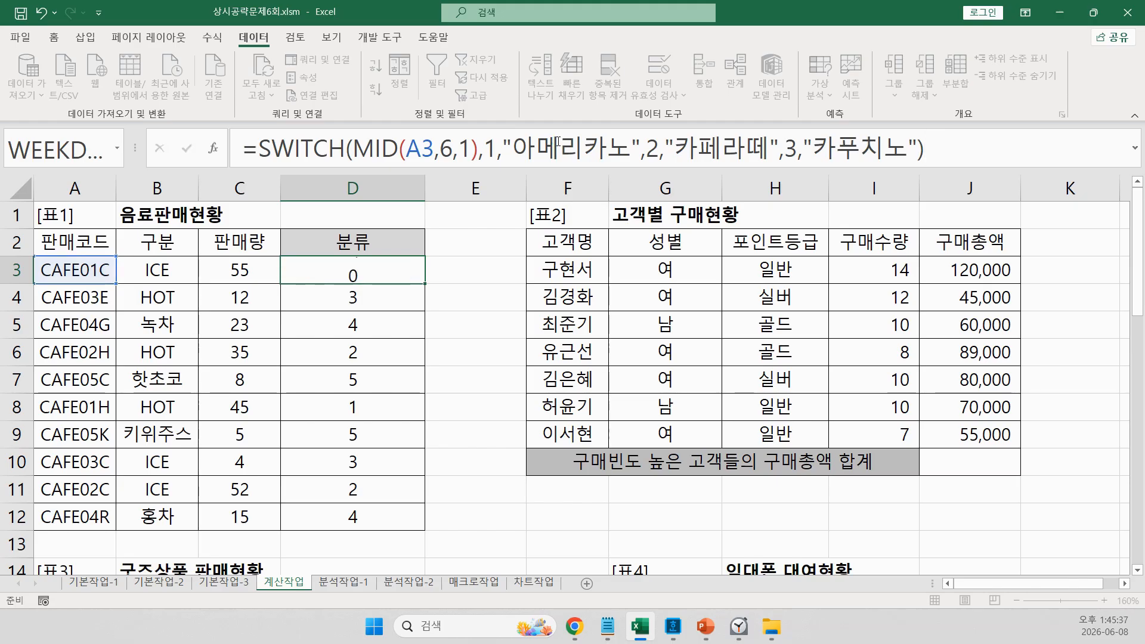
{"action": "key", "text": "Up"}
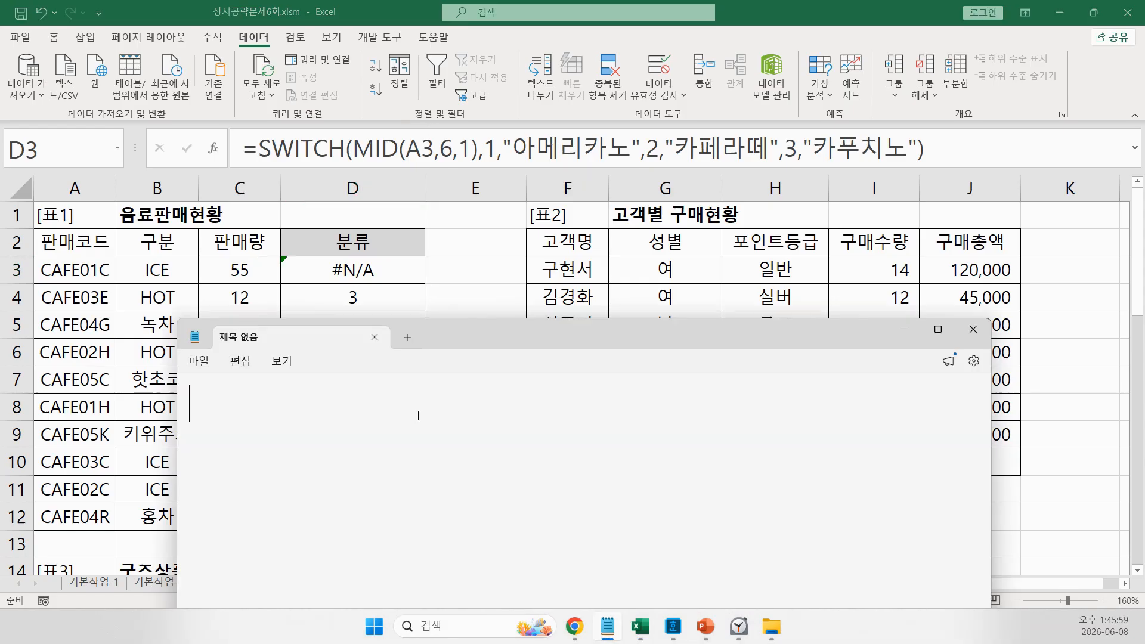
- Switch to Notepad, write the note "left, mid, right 문자" and minimize the note window
{"action": "type", "text": "left, m"}
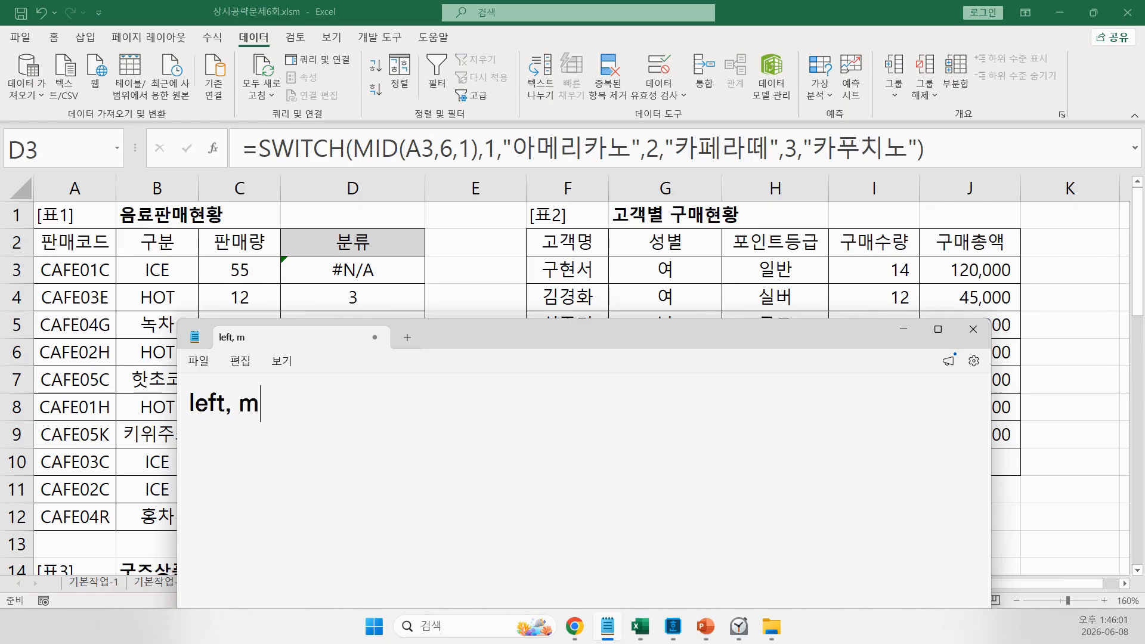
{"action": "type", "text": "id, right"}
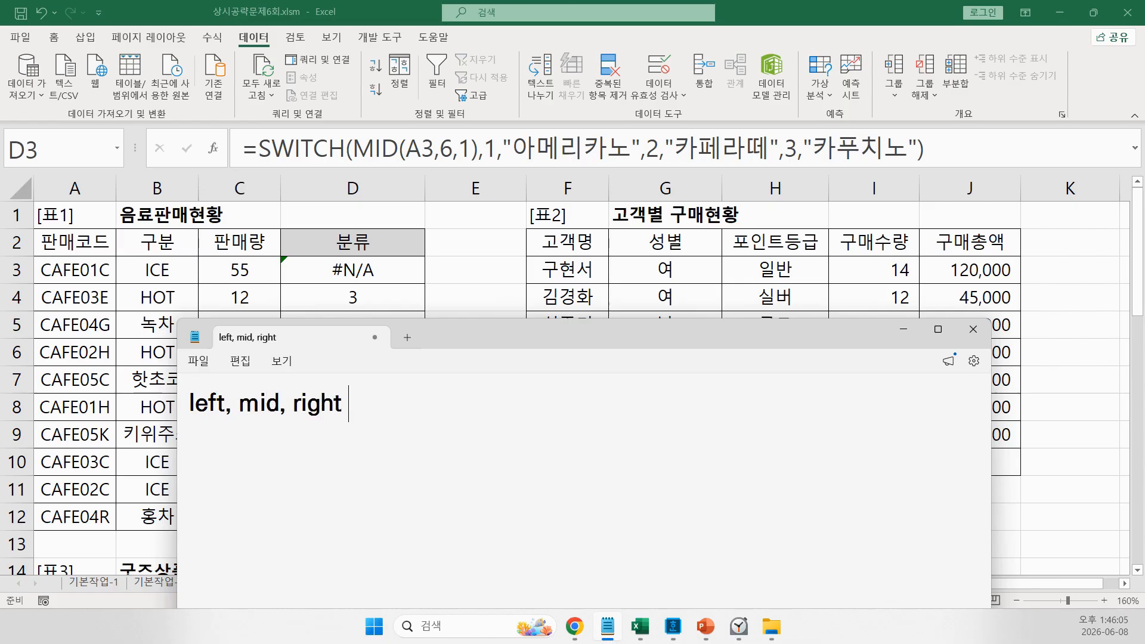
{"action": "type", "text": " answ"}
{"action": "key", "text": "BackSpace"}
{"action": "key", "text": "BackSpace"}
{"action": "key", "text": "BackSpace"}
{"action": "key", "text": "BackSpace"}
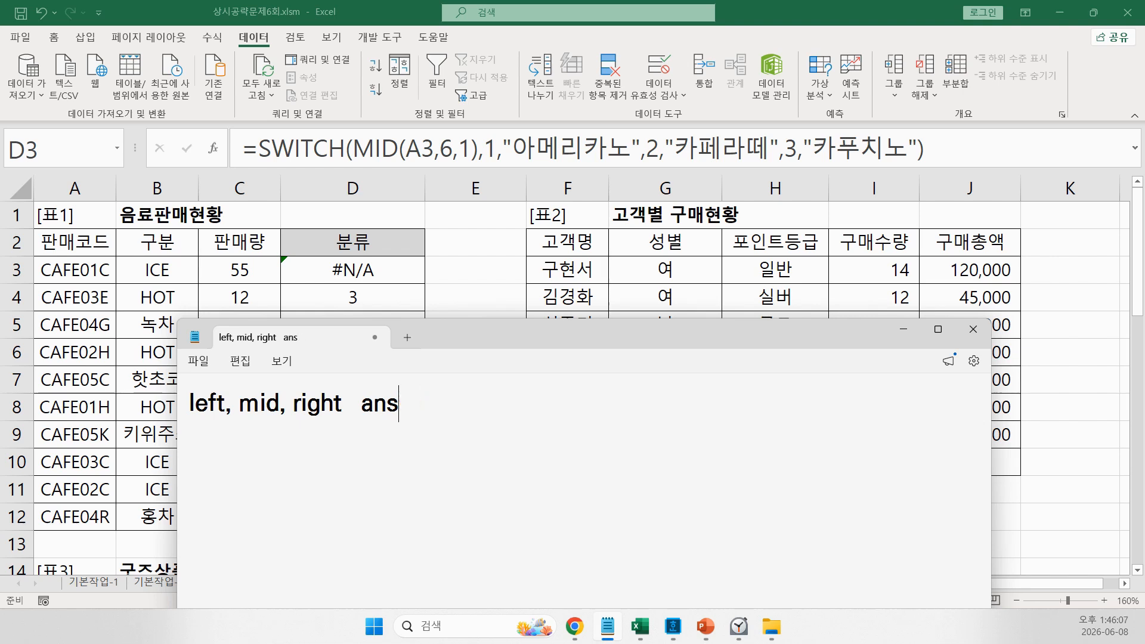
{"action": "type", "text": "문자"}
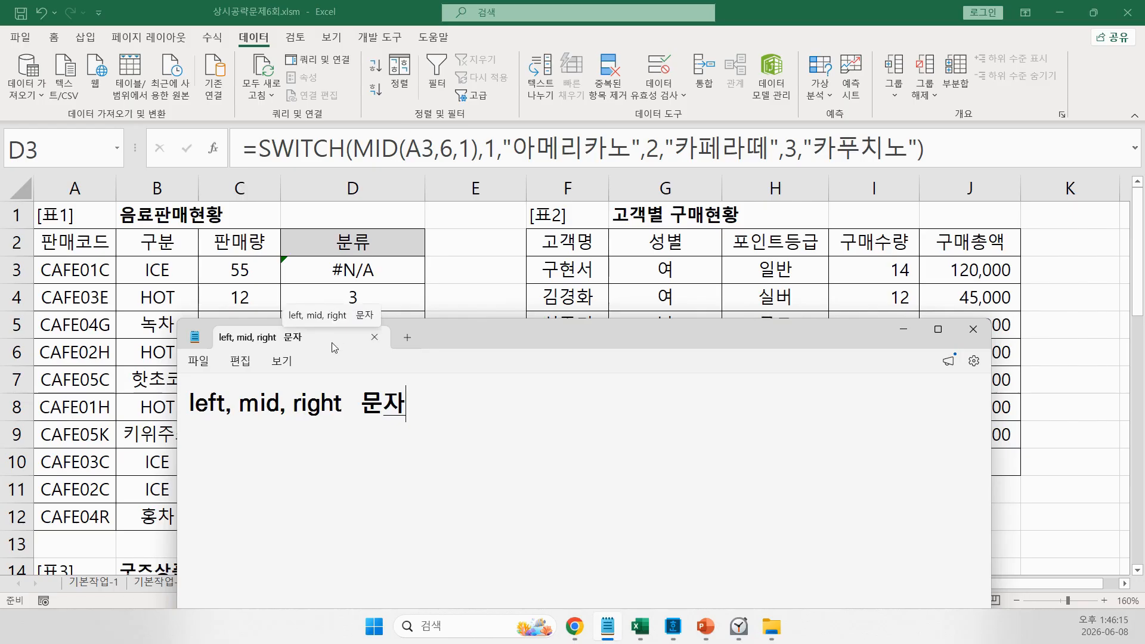
{"action": "left_click", "coordinate": [903, 329]}
- Enclose the comparison values 1 and 2 in quotation marks in D3's SWITCH formula
{"action": "left_click", "coordinate": [486, 149]}
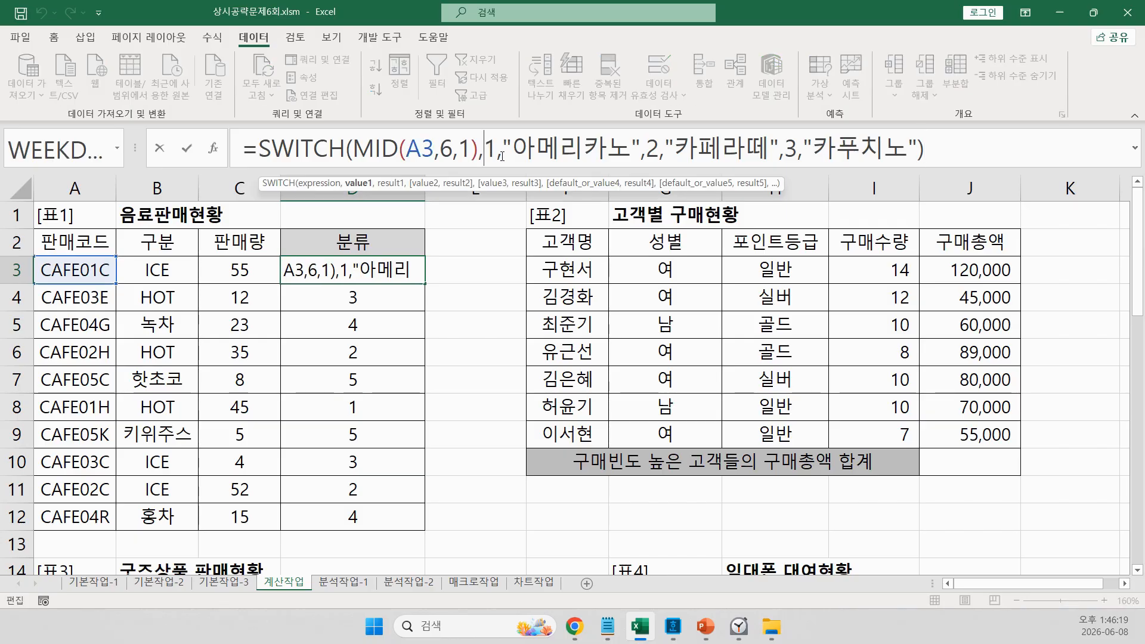
{"action": "type", "text": "\""}
{"action": "left_click", "coordinate": [506, 148]}
{"action": "type", "text": "\""}
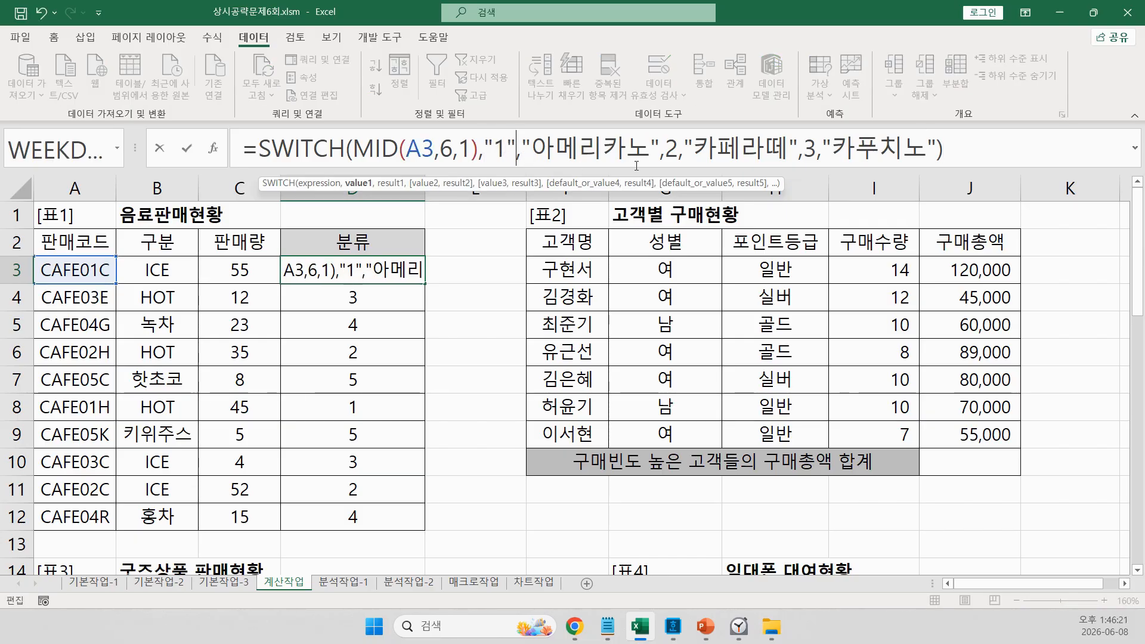
{"action": "left_click", "coordinate": [670, 147]}
{"action": "type", "text": "\""}
{"action": "left_click", "coordinate": [686, 148]}
{"action": "type", "text": "\"2"}
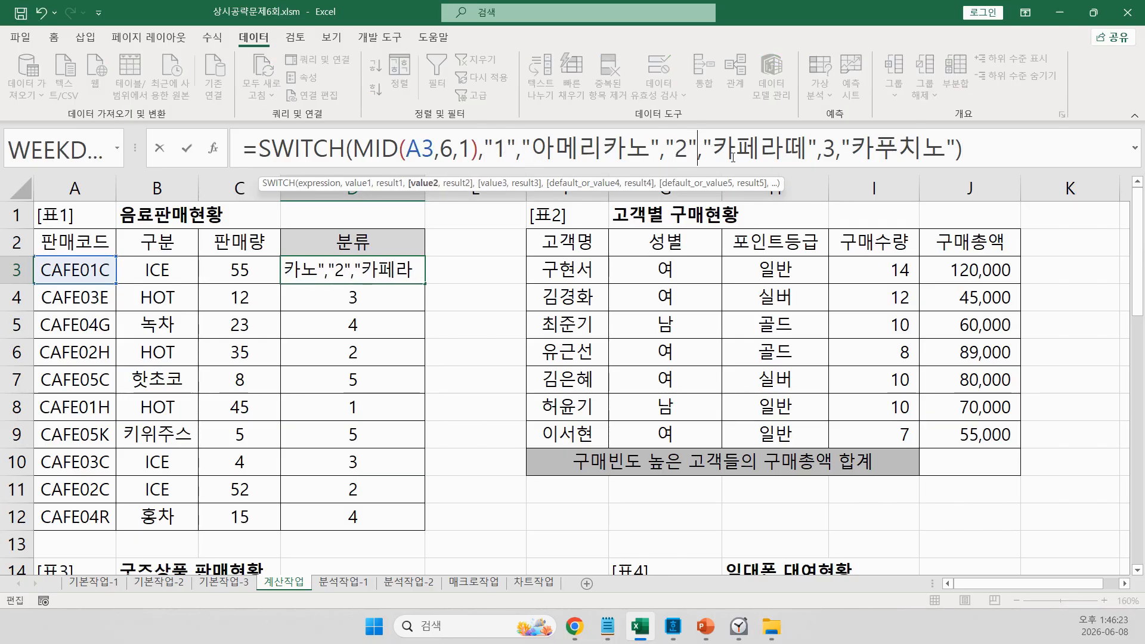
- Enclose the comparison value 3 in quotation marks, commit the D3 formula and fill it down through D12
{"action": "left_click", "coordinate": [834, 148]}
{"action": "type", "text": "\""}
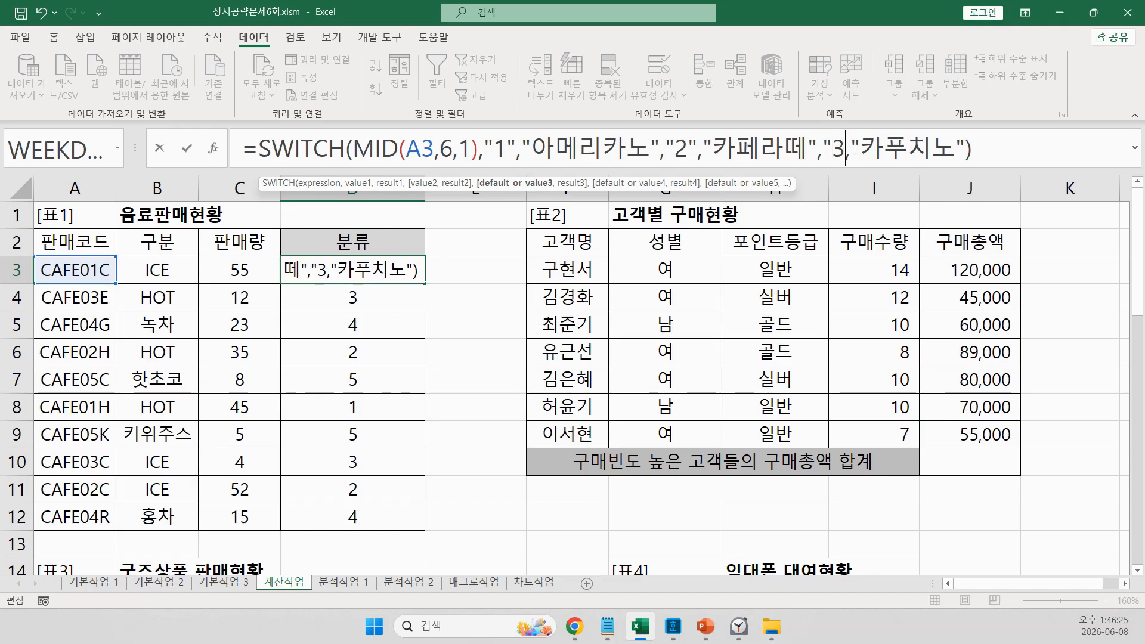
{"action": "left_click", "coordinate": [843, 148]}
{"action": "type", "text": "\""}
{"action": "key", "text": "Return"}
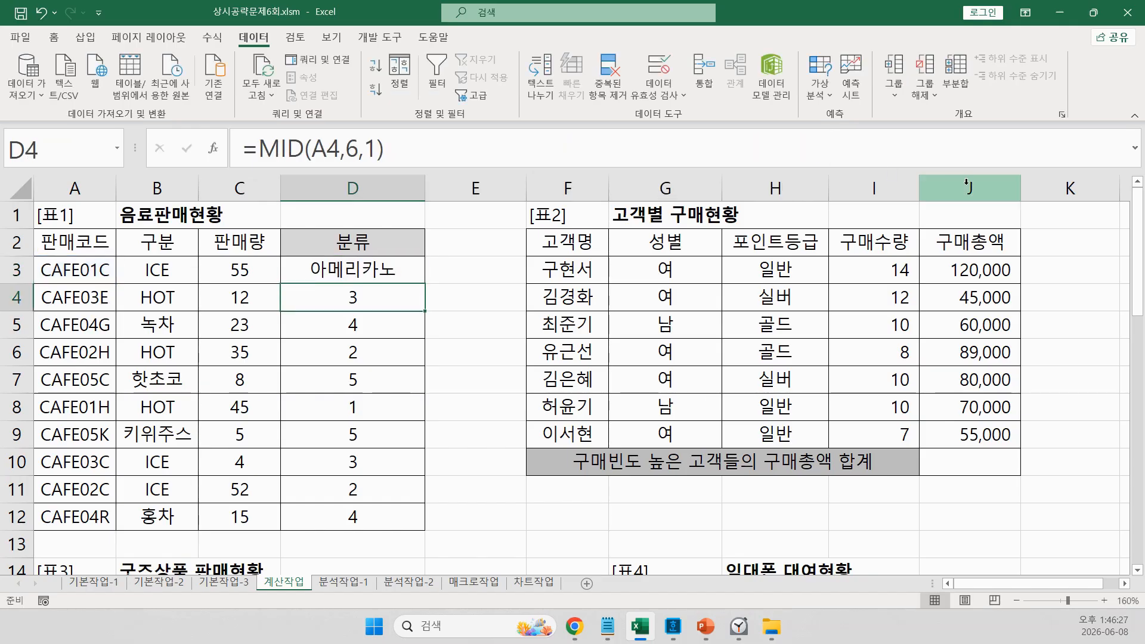
{"action": "left_click", "coordinate": [409, 270]}
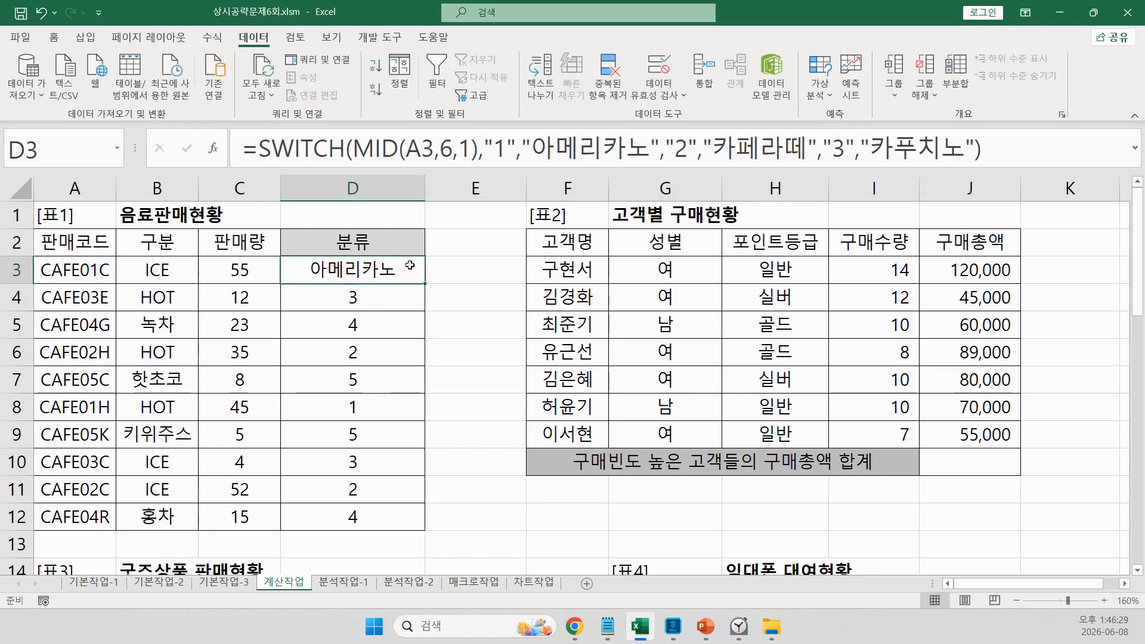
{"action": "left_click_drag", "start_coordinate": [425, 282], "coordinate": [421, 532]}
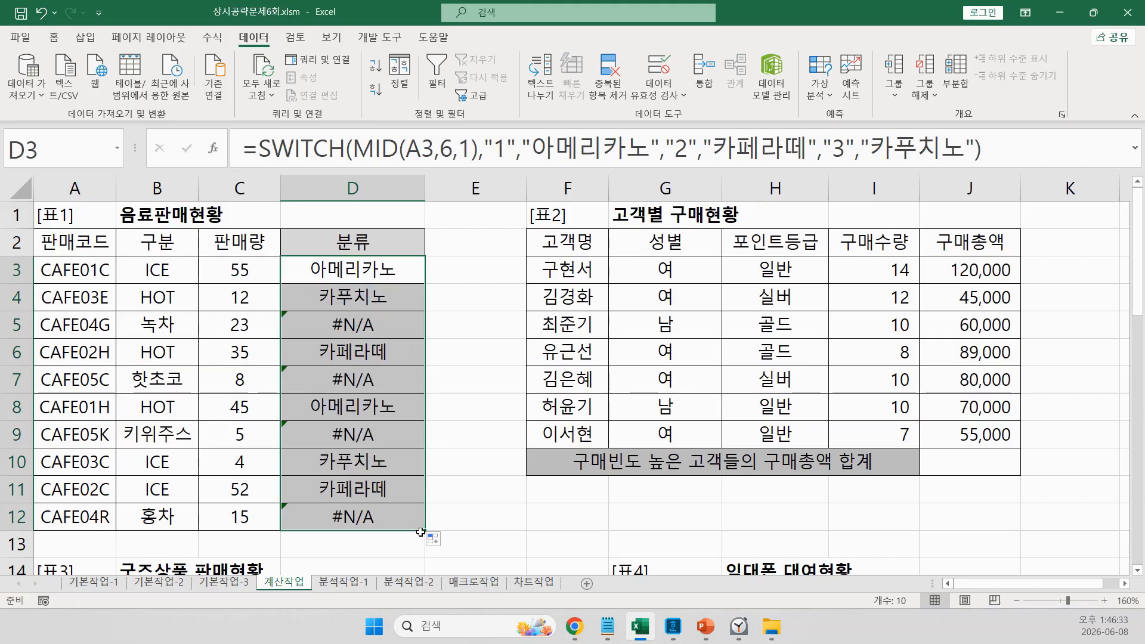
- Wrap D3's existing SWITCH formula in the IFERROR function
{"action": "left_click", "coordinate": [390, 270]}
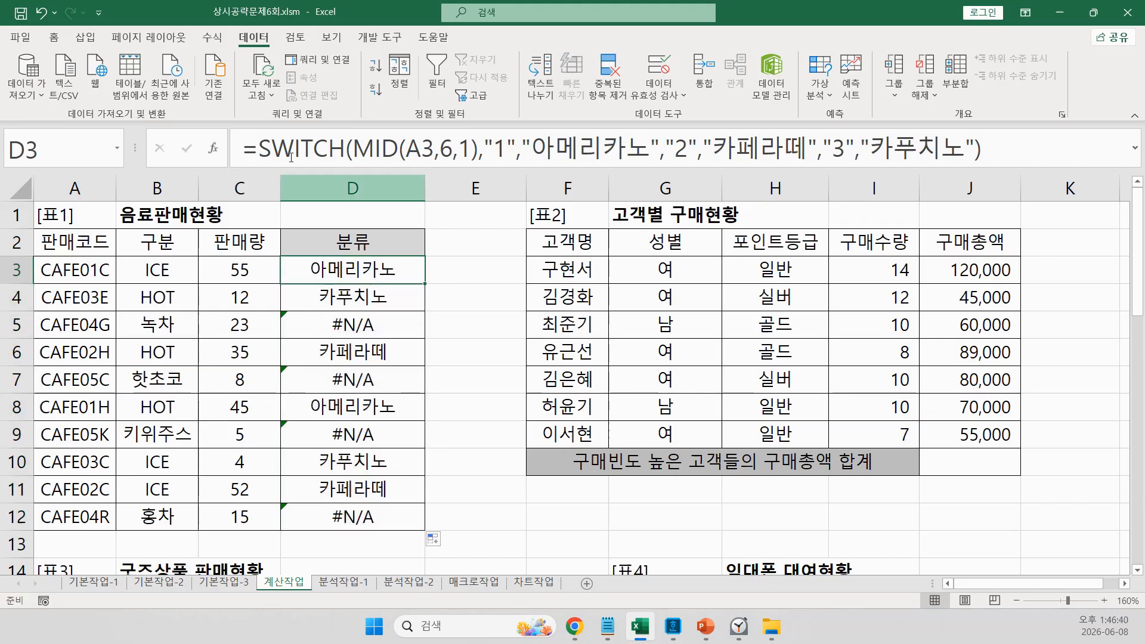
{"action": "left_click", "coordinate": [247, 149]}
{"action": "type", "text": "ㅑㄹ"}
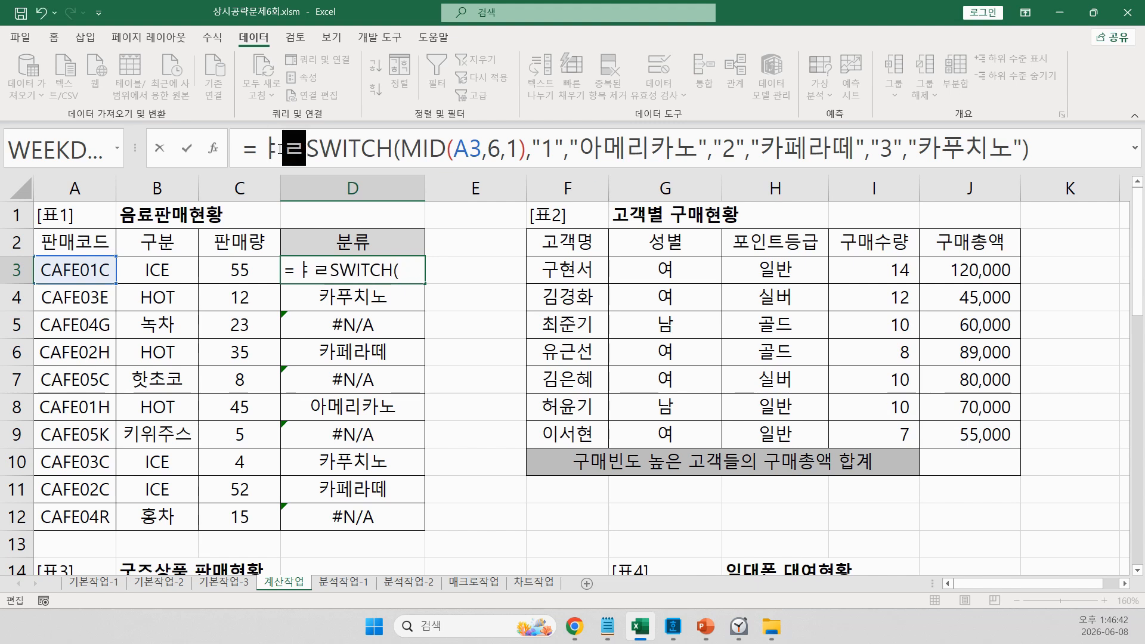
{"action": "key", "text": "BackSpace"}
{"action": "key", "text": "BackSpace"}
{"action": "key", "text": "Hangul"}
{"action": "type", "text": "if"}
{"action": "key", "text": "Down"}
{"action": "key", "text": "Tab"}
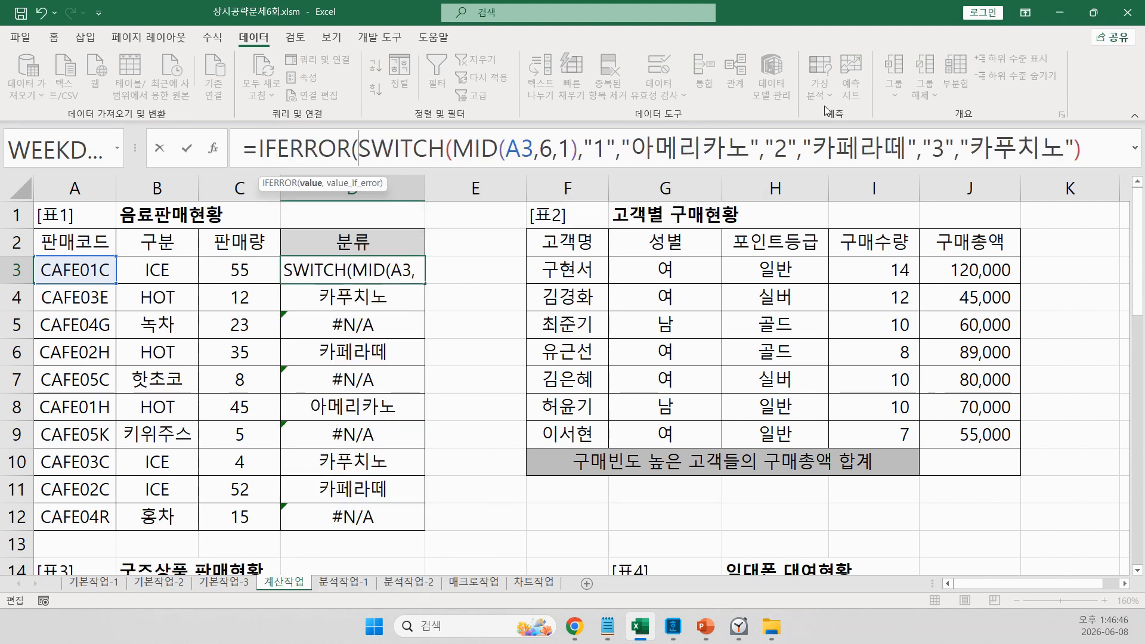
- Complete D3's IFERROR formula with "기타" as the error value and fill it down through D12
{"action": "left_click", "coordinate": [1108, 157]}
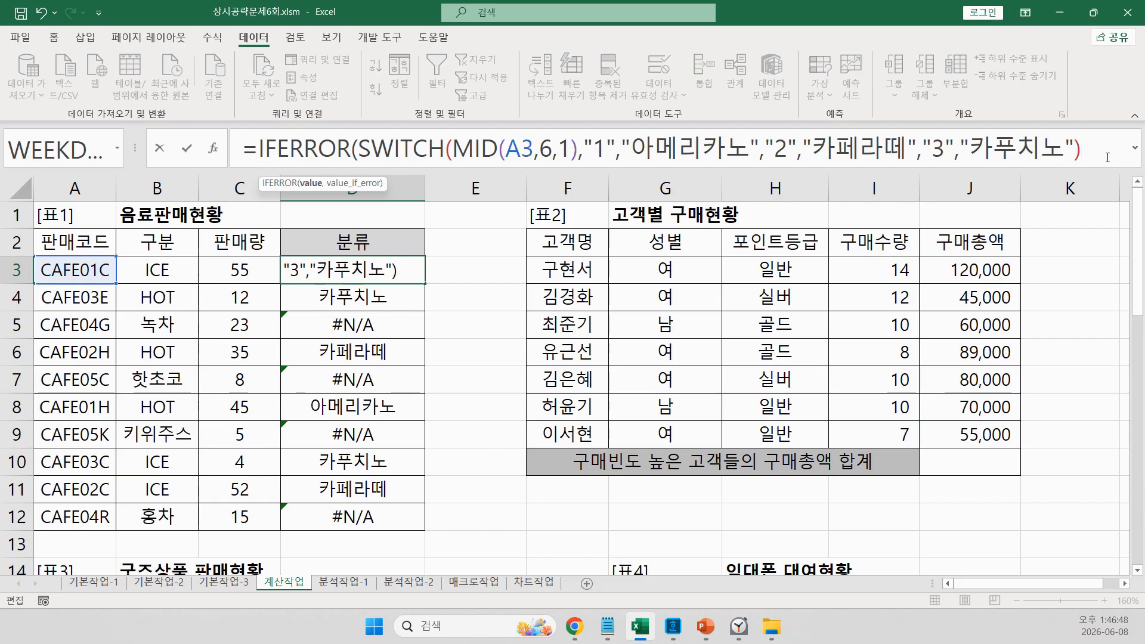
{"action": "type", "text": ",\"r"}
{"action": "key", "text": "BackSpace"}
{"action": "type", "text": "타\""}
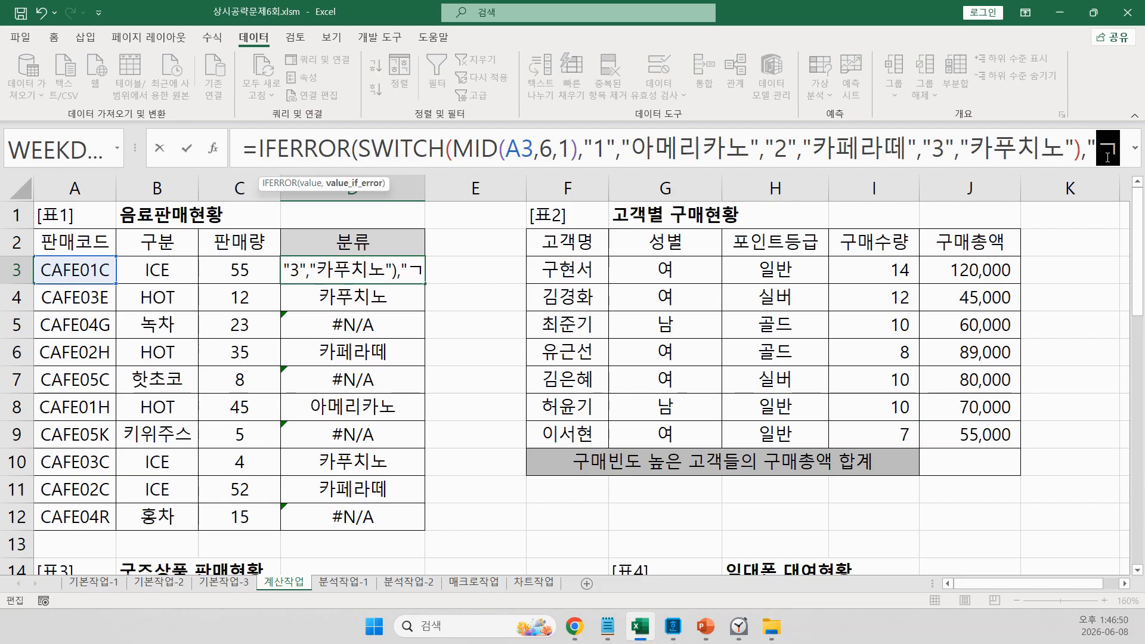
{"action": "type", "text": ")"}
{"action": "key", "text": "Return"}
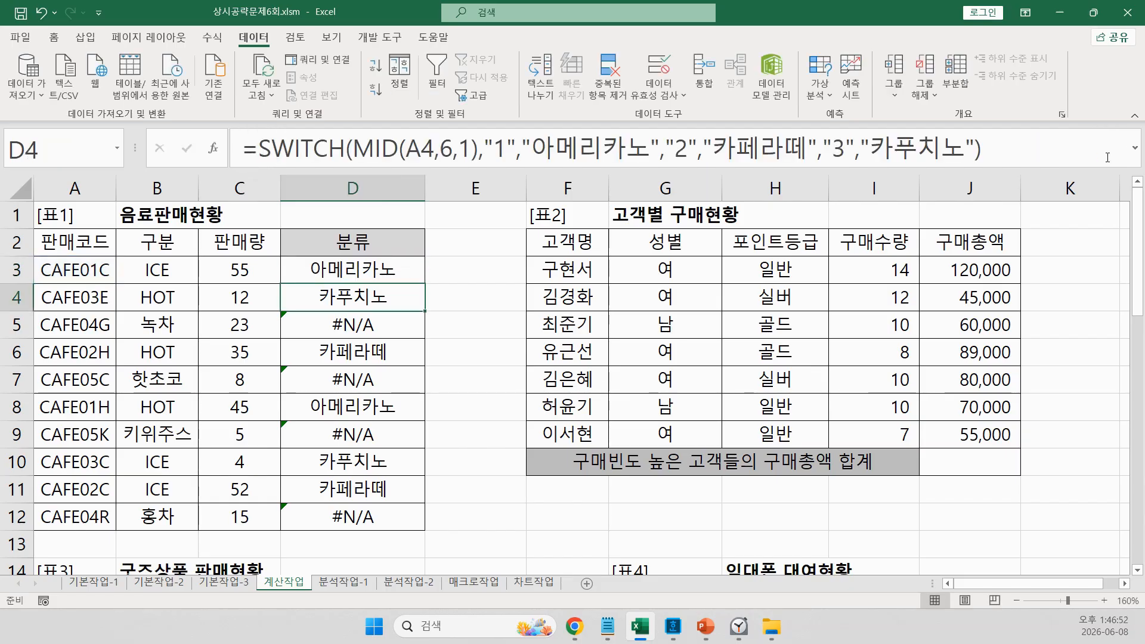
{"action": "key", "text": "Up"}
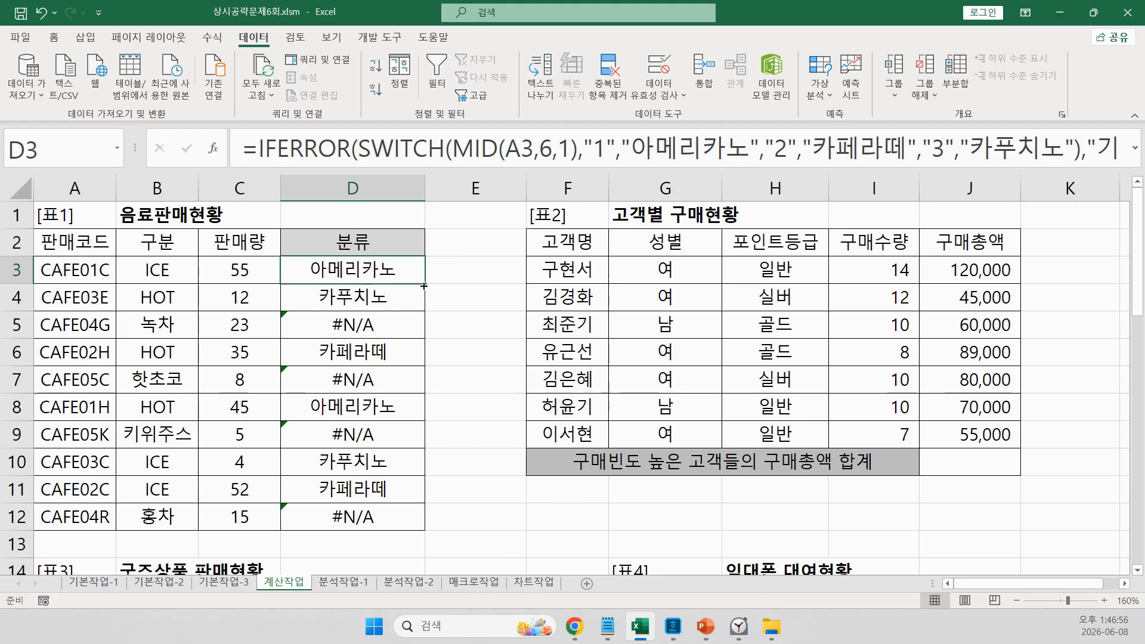
{"action": "left_click_drag", "start_coordinate": [425, 283], "coordinate": [414, 542]}
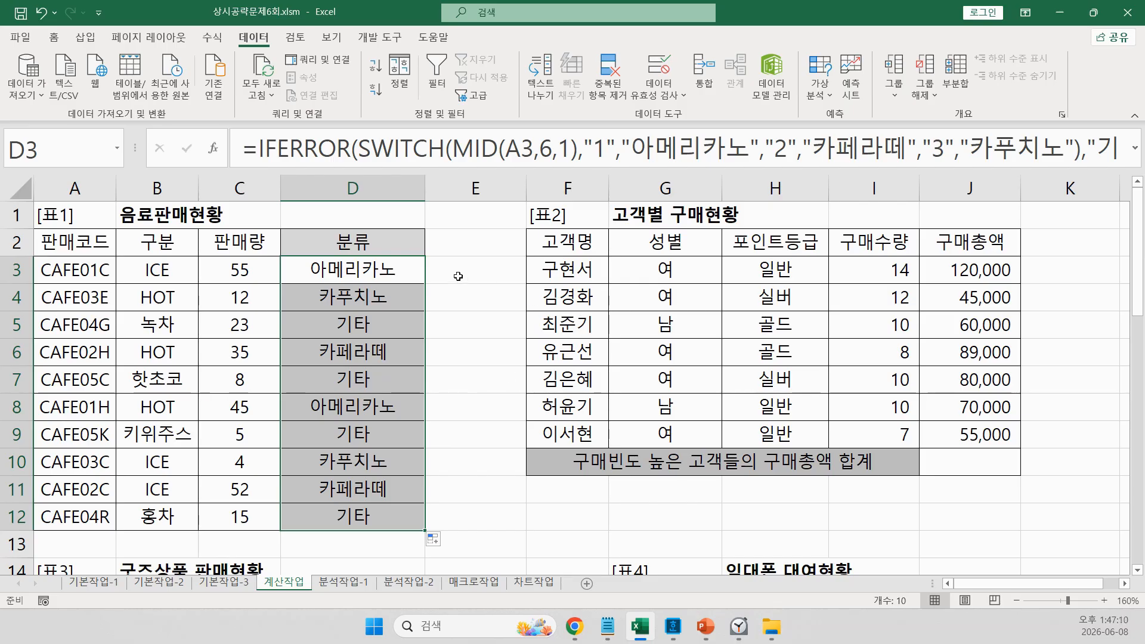
- Remove the IFERROR wrapper and its "기타" argument from D3's formula, leaving only the SWITCH function
{"action": "left_click", "coordinate": [417, 267]}
{"action": "left_click", "coordinate": [356, 142]}
{"action": "left_click_drag", "start_coordinate": [356, 142], "coordinate": [257, 148]}
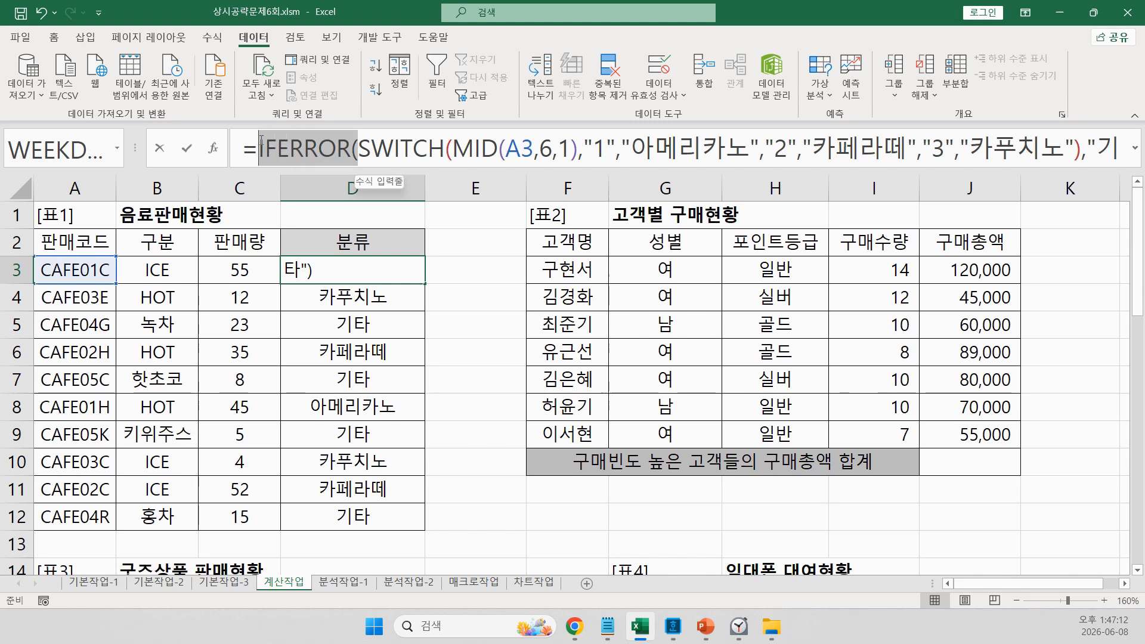
{"action": "key", "text": "BackSpace"}
{"action": "left_click", "coordinate": [1054, 142]}
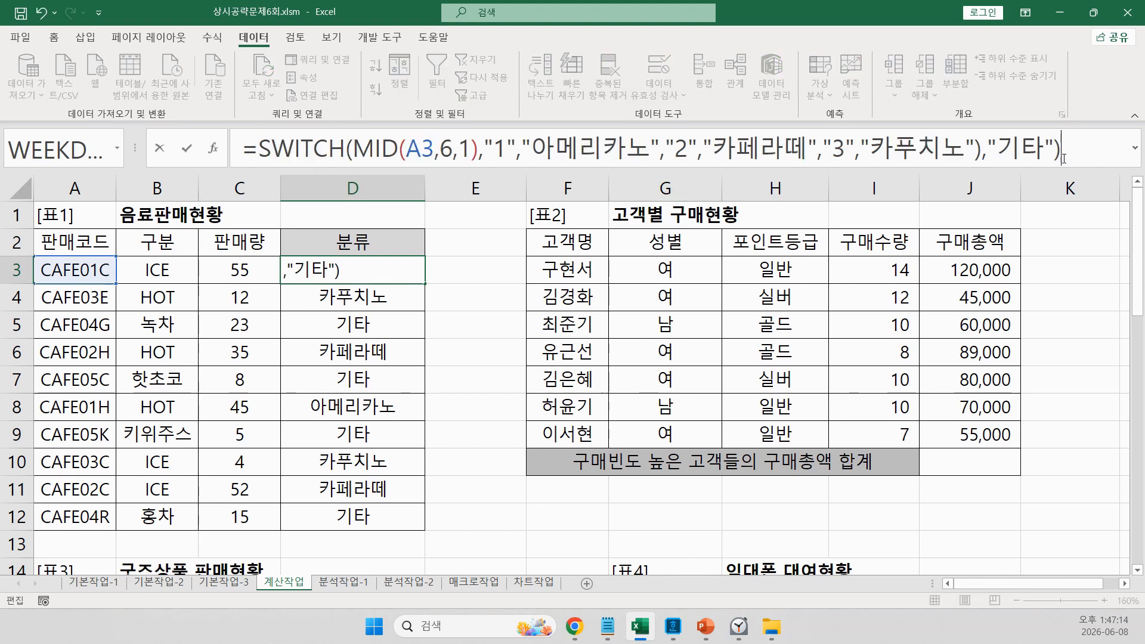
{"action": "key", "text": "BackSpace"}
{"action": "key", "text": "BackSpace"}
{"action": "key", "text": "BackSpace"}
{"action": "key", "text": "BackSpace"}
{"action": "key", "text": "BackSpace"}
{"action": "key", "text": "BackSpace"}
{"action": "key", "text": "BackSpace"}
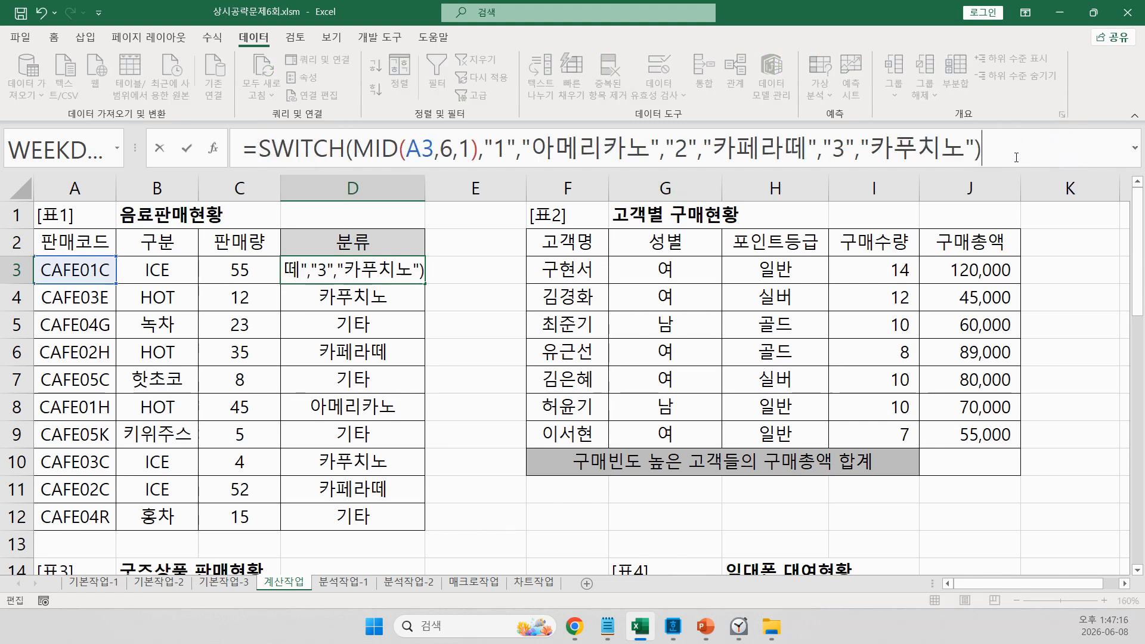
- Add "기타" as the default value of D3's SWITCH formula and fill it down through D12
{"action": "type", "text": ",\"기"}
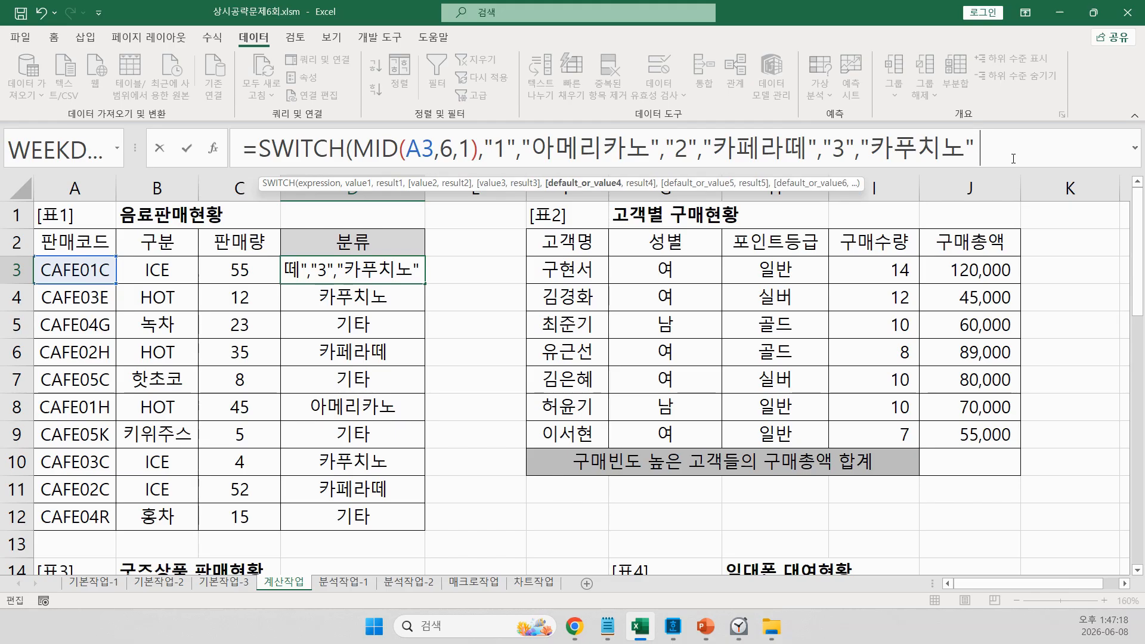
{"action": "type", "text": "타\")"}
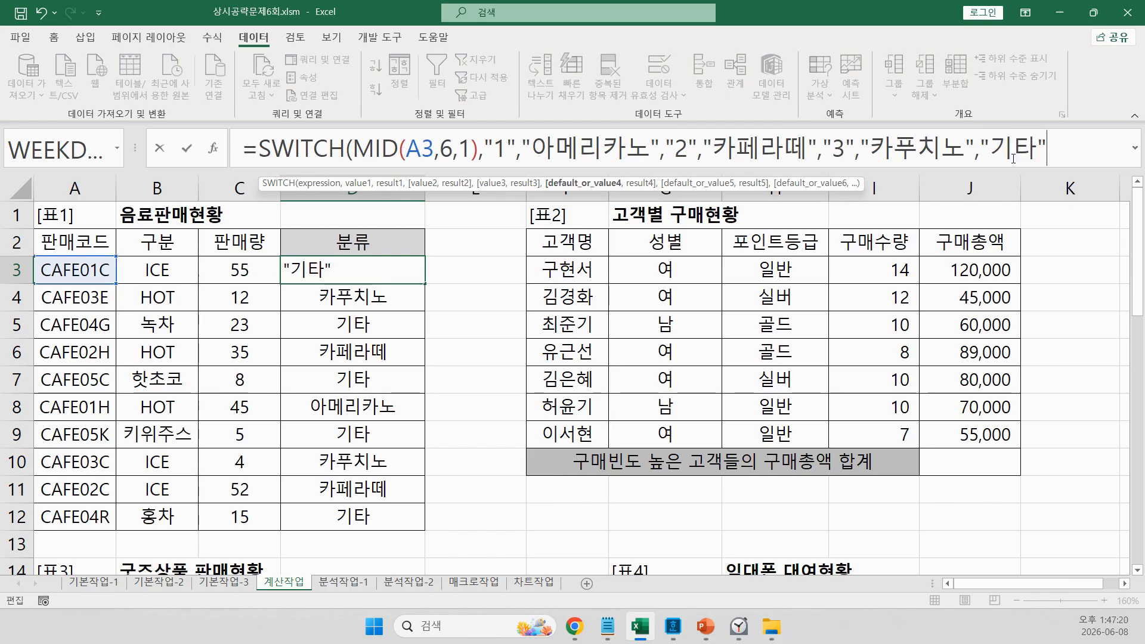
{"action": "key", "text": "Return"}
{"action": "key", "text": "Up"}
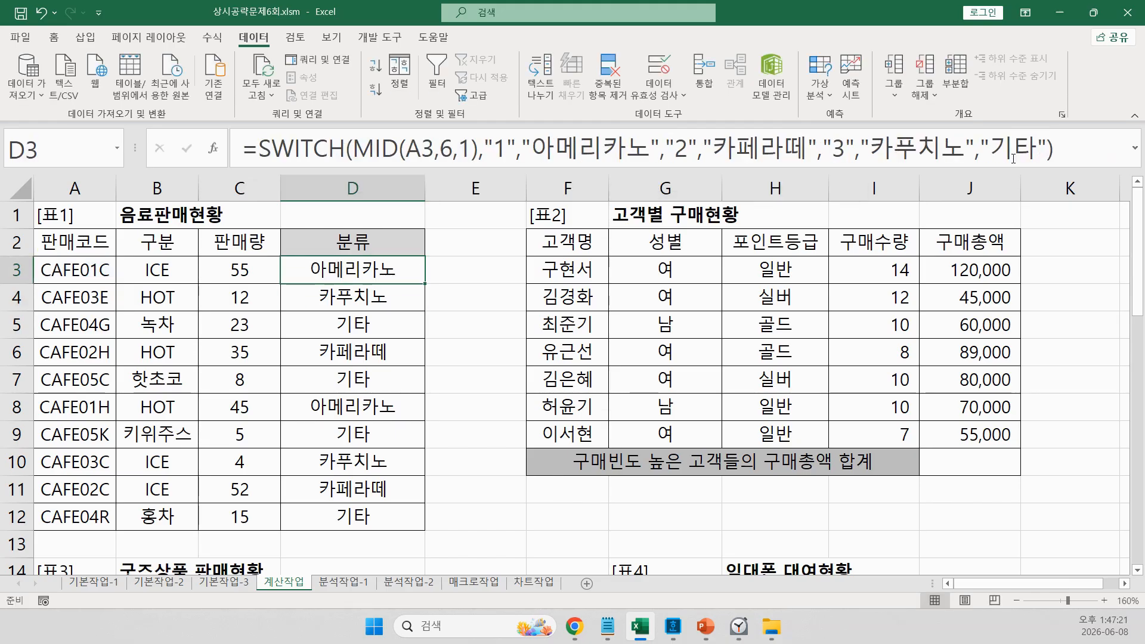
{"action": "double_click", "coordinate": [424, 283]}
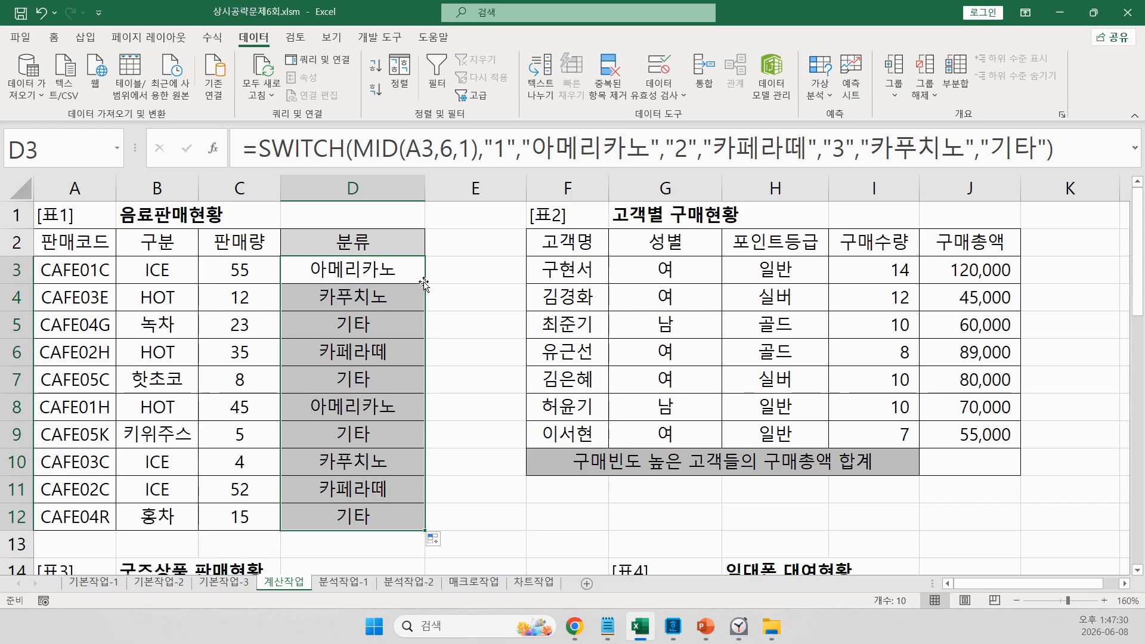
- Enter the test formula =MID(A3,6,1) in cell E3 and reselect the cell
{"action": "left_click", "coordinate": [489, 273]}
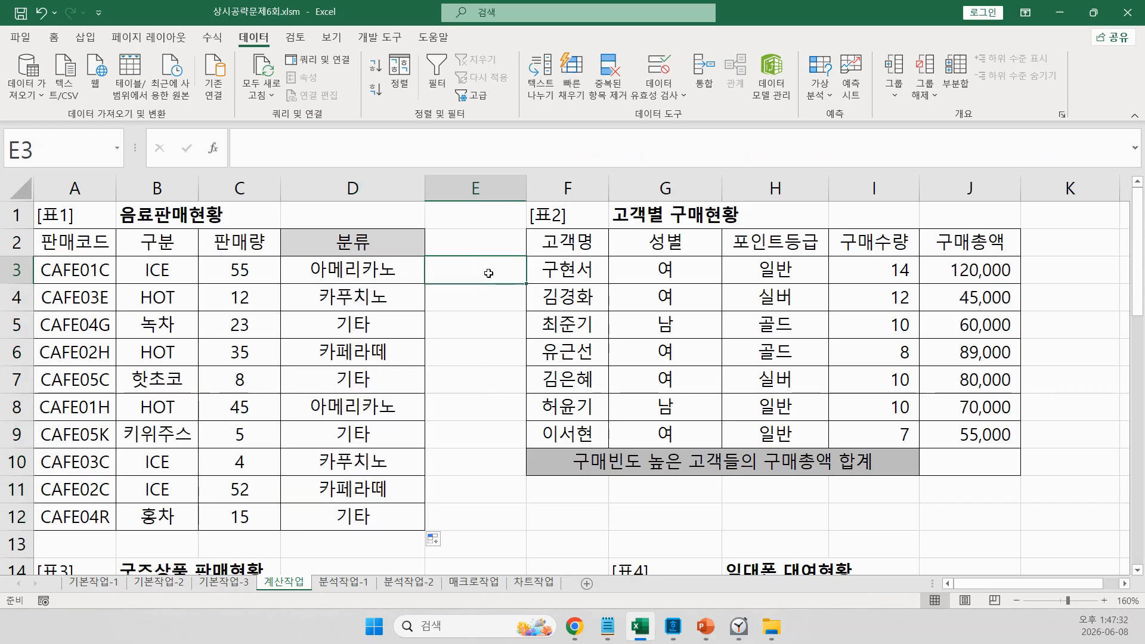
{"action": "type", "text": "=ㅡㅑ"}
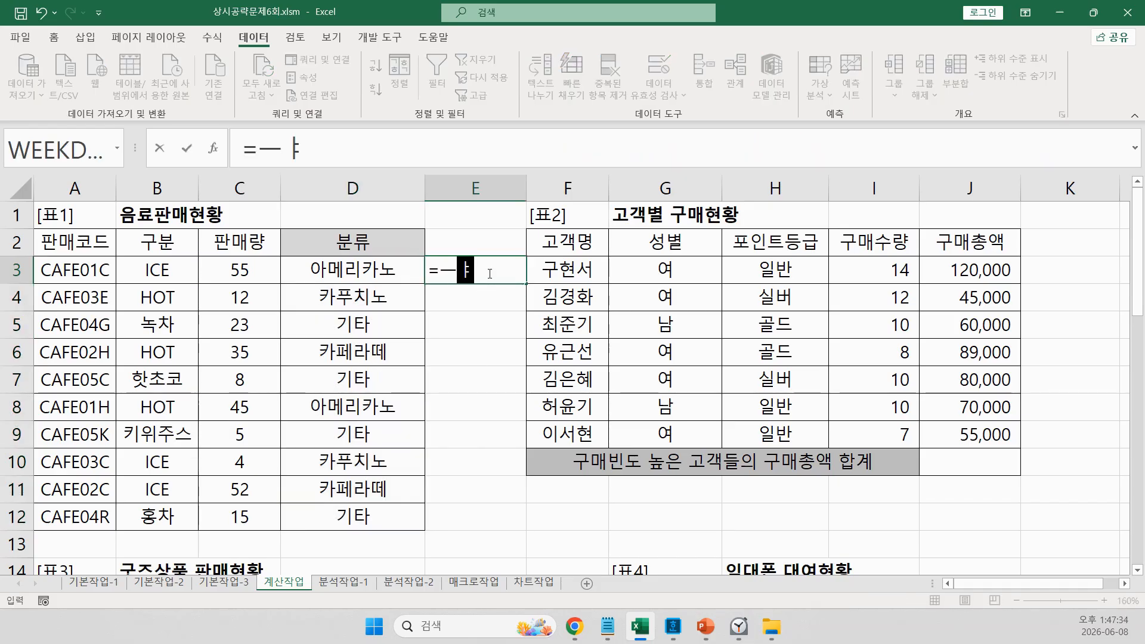
{"action": "key", "text": "BackSpace"}
{"action": "key", "text": "BackSpace"}
{"action": "type", "text": "mi"}
{"action": "key", "text": "Tab"}
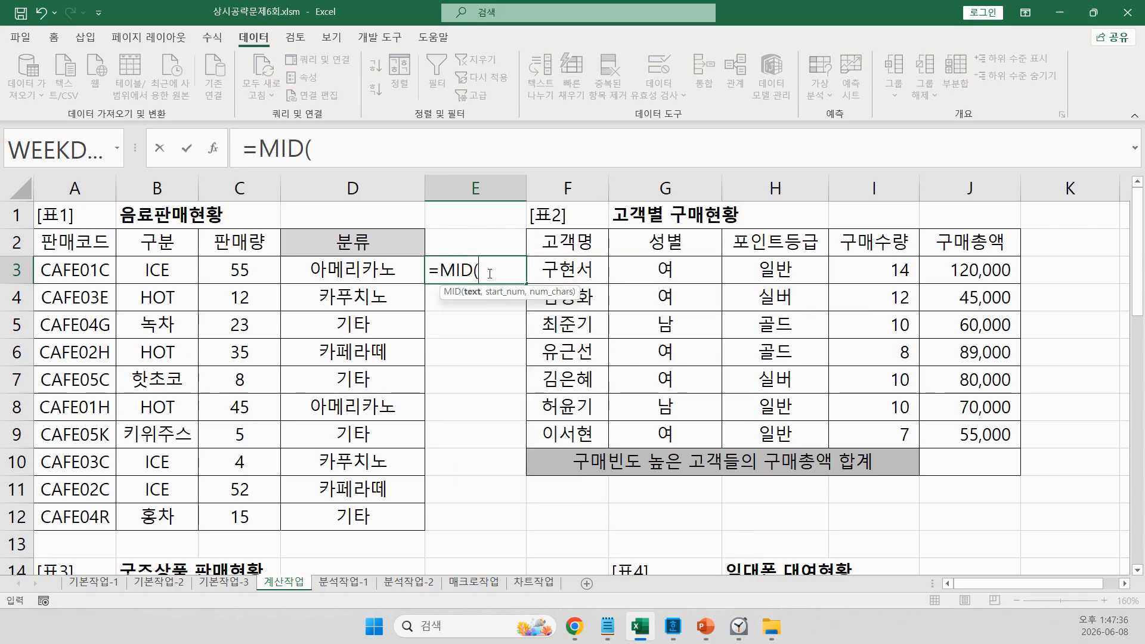
{"action": "left_click", "coordinate": [76, 275]}
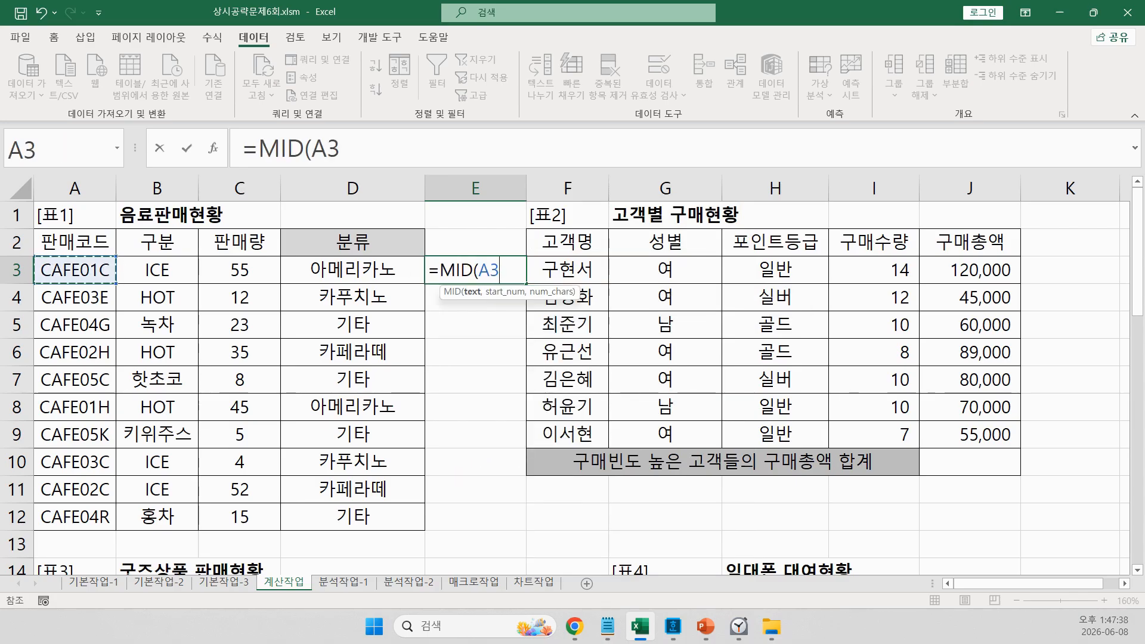
{"action": "type", "text": ",6,1)"}
{"action": "key", "text": "Return"}
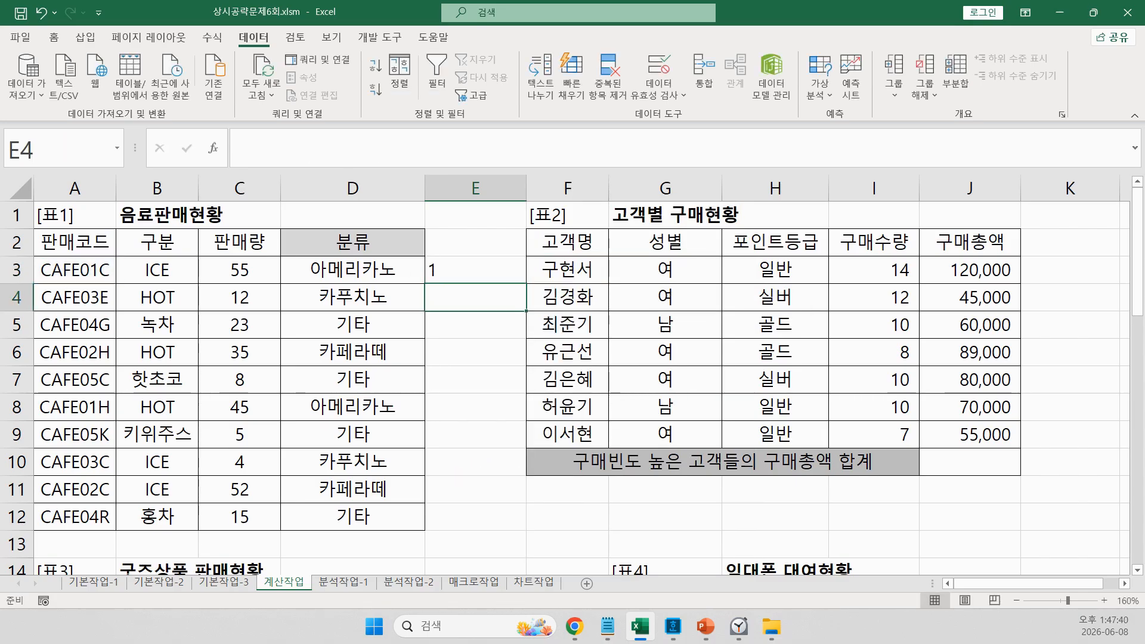
{"action": "key", "text": "Up"}
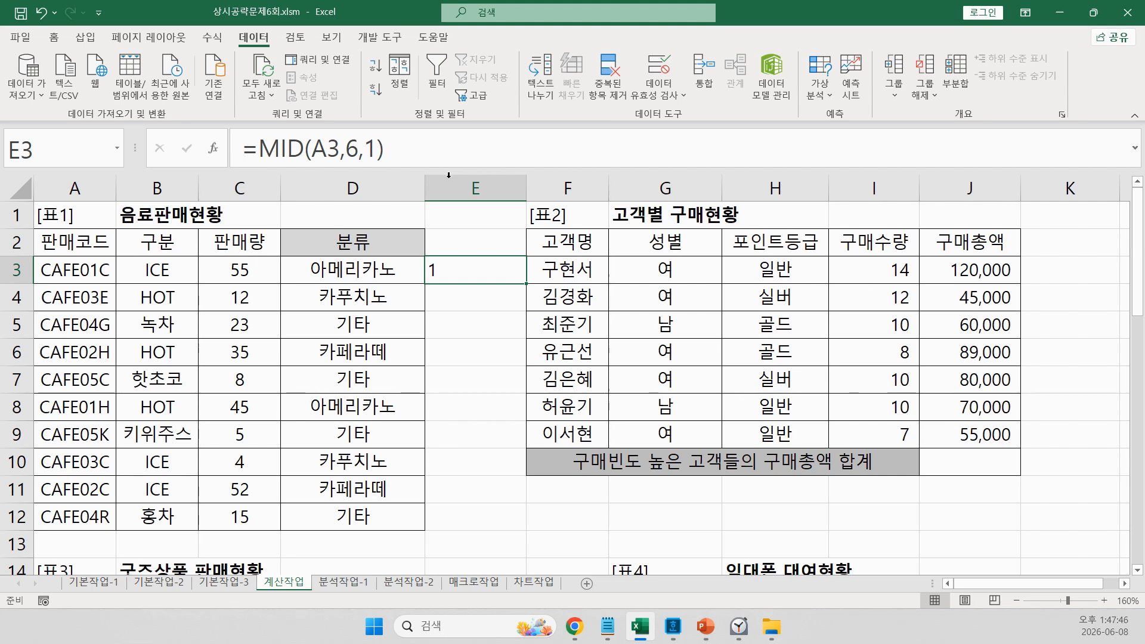
- Extend E3's formula to =IF(MID(A3,6,1)=1,"아메리카노") and commit it
{"action": "left_click", "coordinate": [260, 151]}
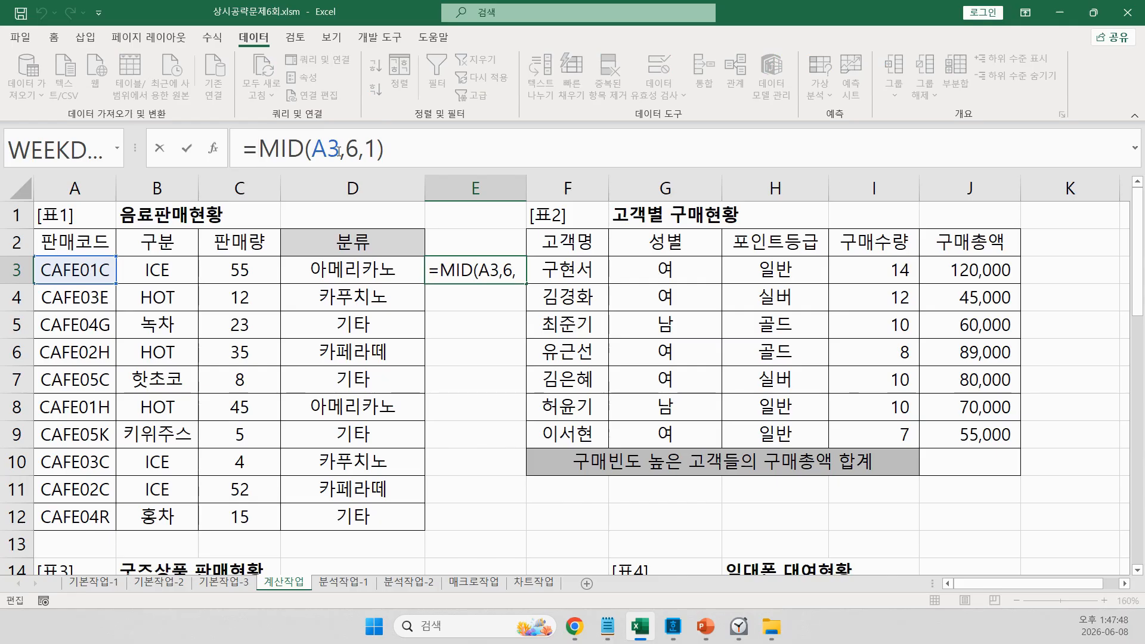
{"action": "type", "text": "IF("}
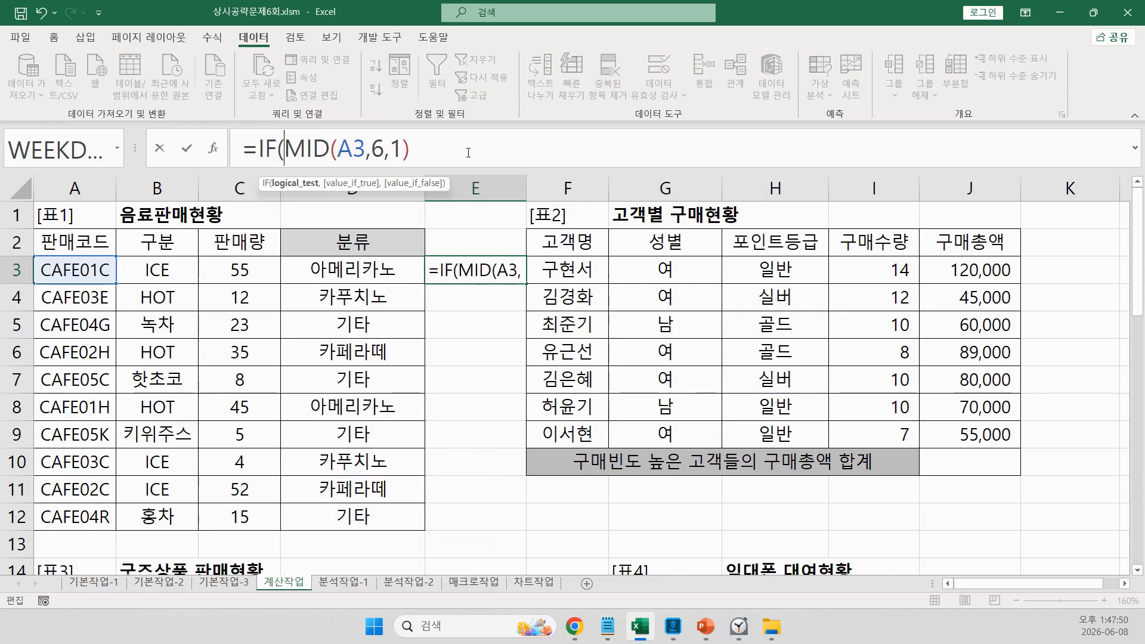
{"action": "left_click", "coordinate": [468, 152]}
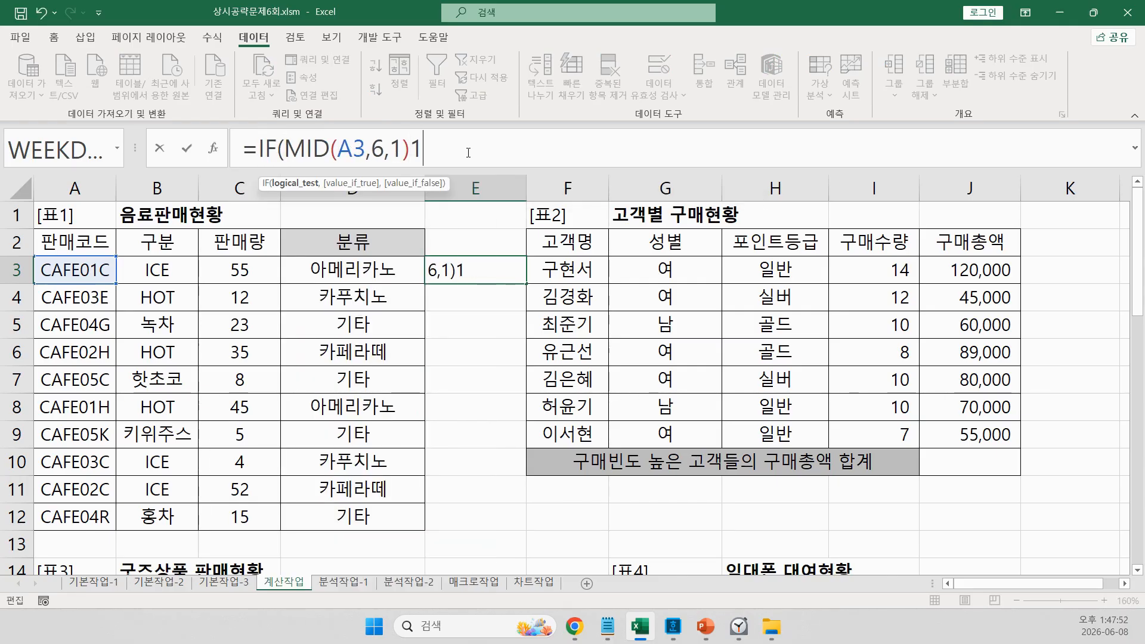
{"action": "type", "text": "=1,\""}
{"action": "type", "text": "아멜"}
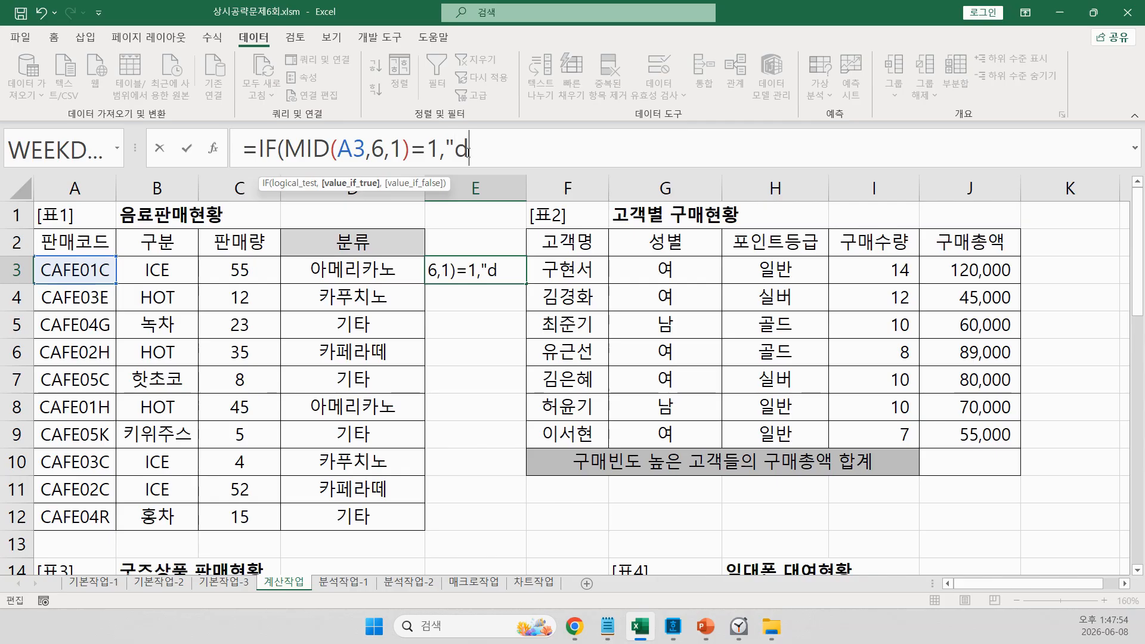
{"action": "type", "text": "리카노\""}
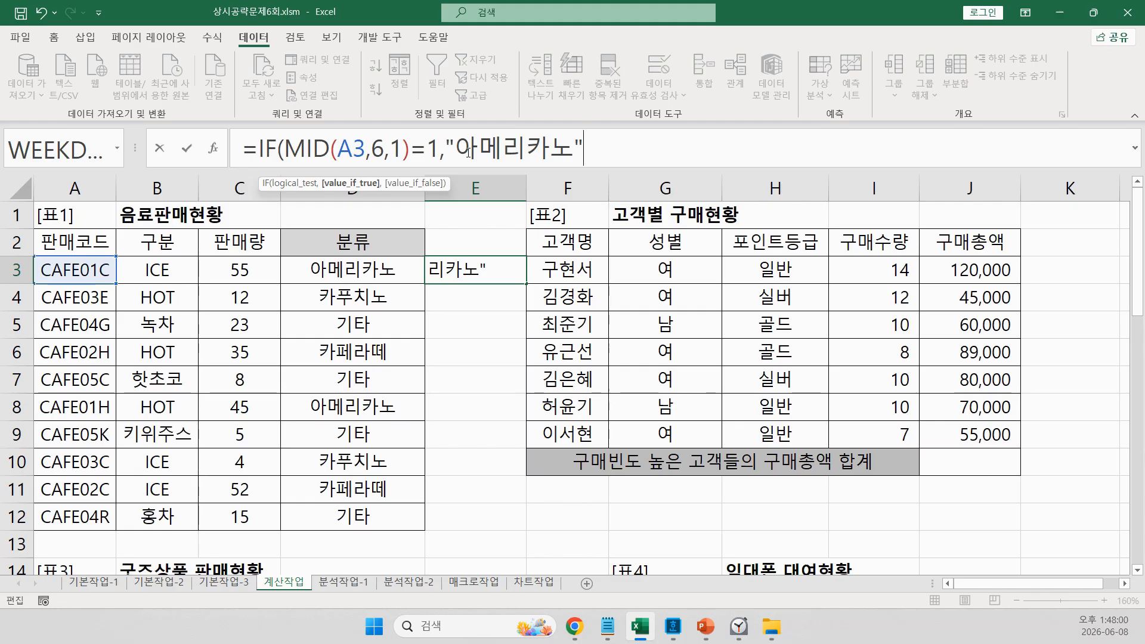
{"action": "type", "text": ")"}
{"action": "key", "text": "Return"}
{"action": "key", "text": "Up"}
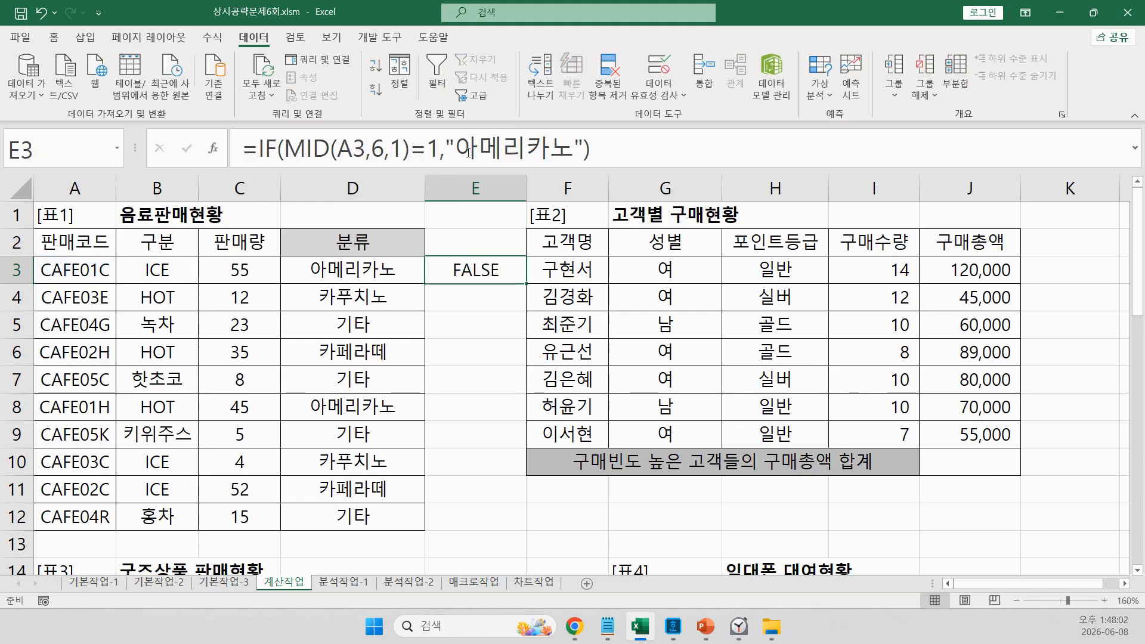
- Enclose the comparison value 1 in quotation marks in E3's IF formula and commit it
{"action": "left_click", "coordinate": [428, 135]}
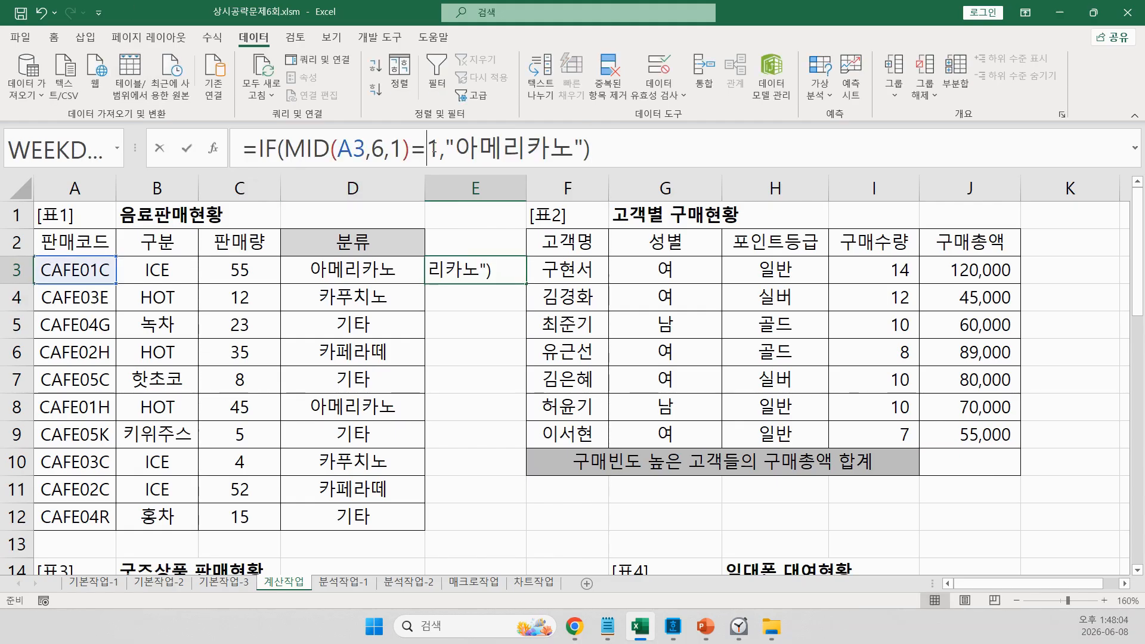
{"action": "type", "text": "\""}
{"action": "key", "text": "Right"}
{"action": "type", "text": "\""}
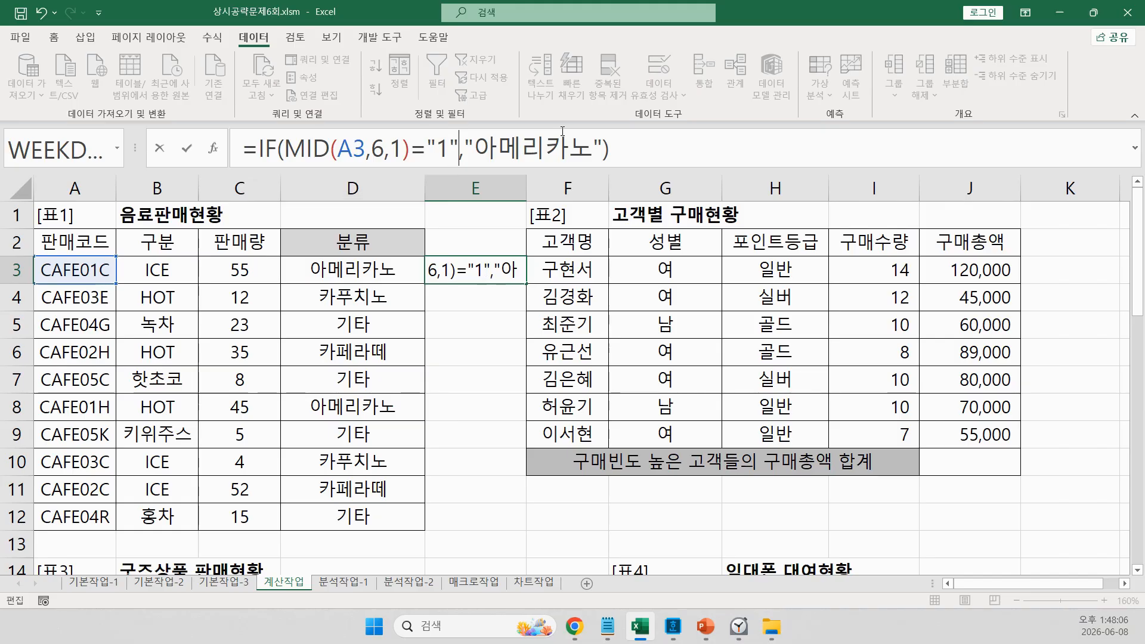
{"action": "key", "text": "Return"}
{"action": "key", "text": "Up"}
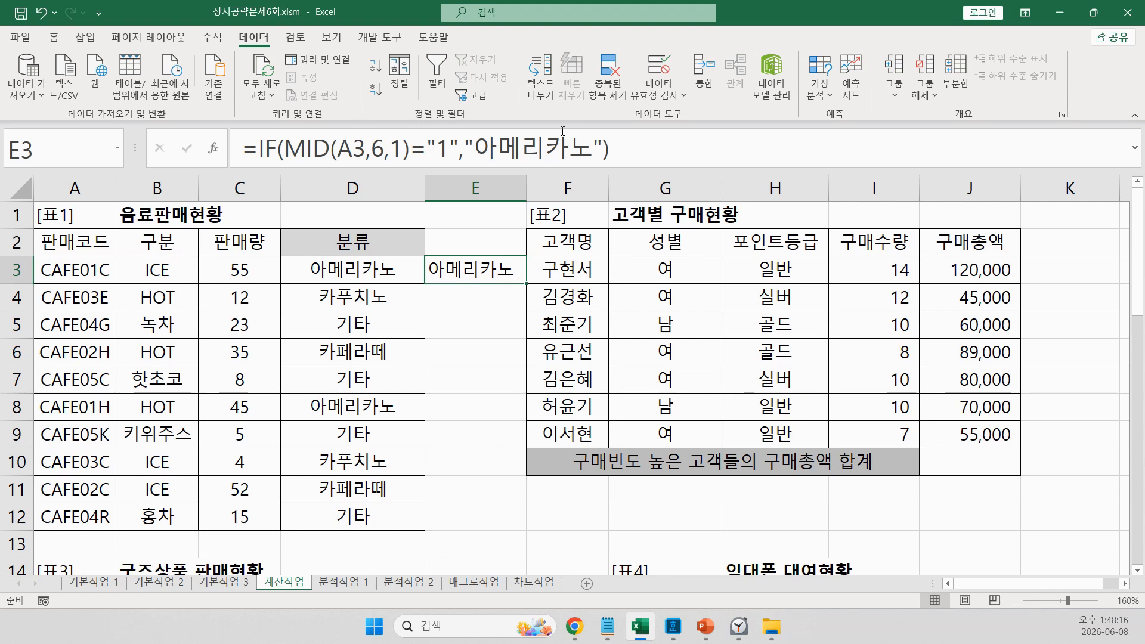
- Clear E3 and enter the formula =MID(A3,6,1) in it, reselecting the cell
{"action": "key", "text": "Delete"}
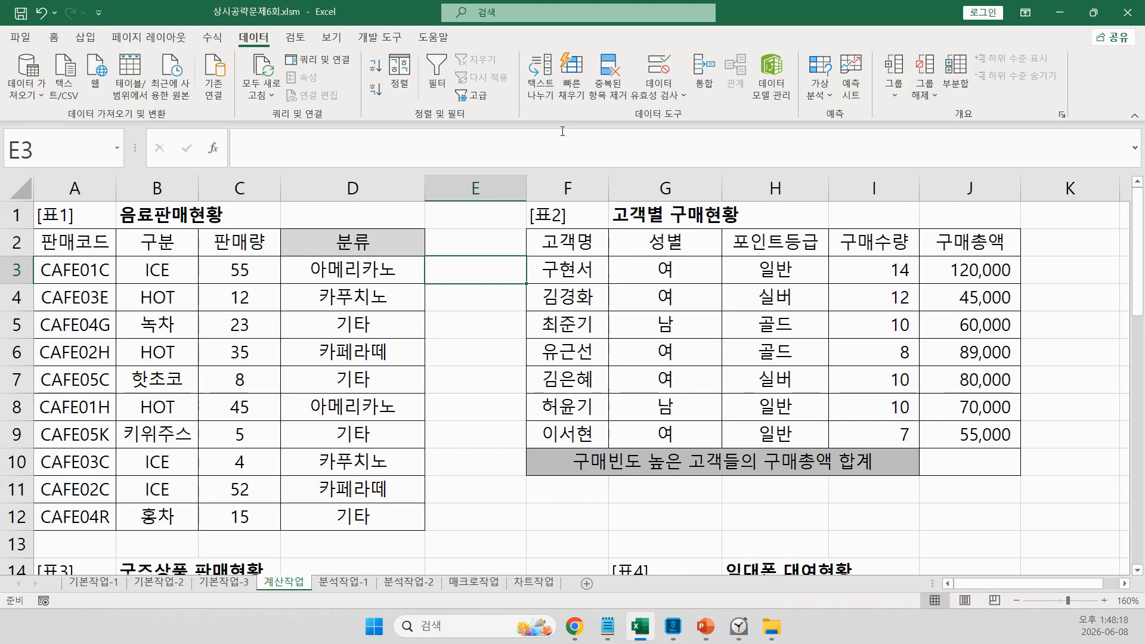
{"action": "type", "text": "=ㅡ"}
{"action": "key", "text": "Escape"}
{"action": "type", "text": "=ㅡ"}
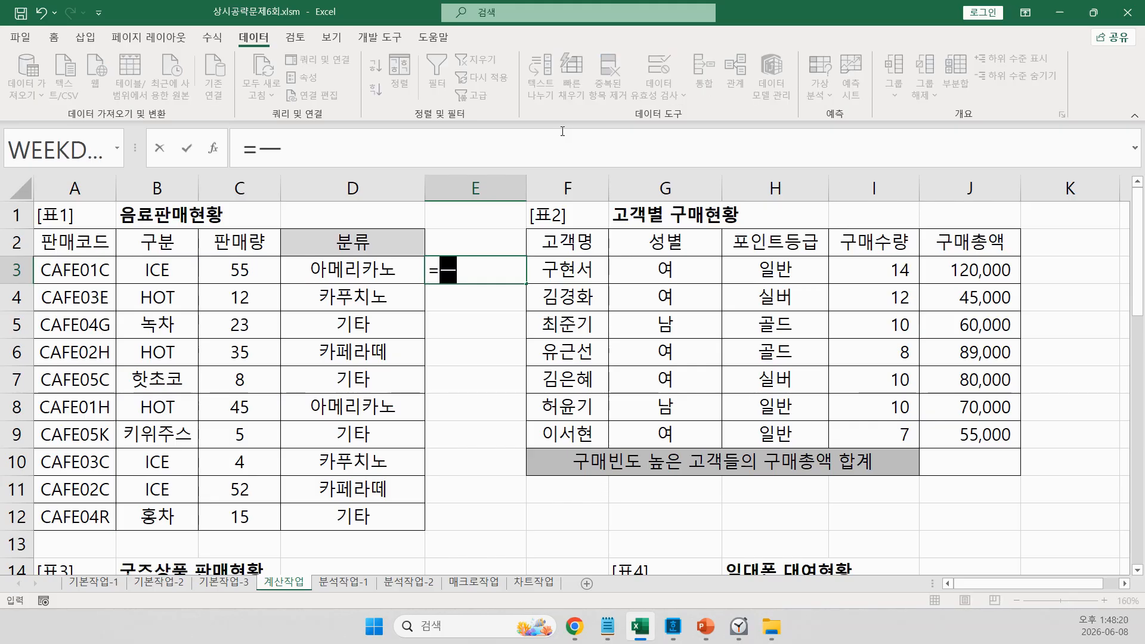
{"action": "key", "text": "BackSpace"}
{"action": "key", "text": "Hangul"}
{"action": "type", "text": "mi"}
{"action": "key", "text": "Tab"}
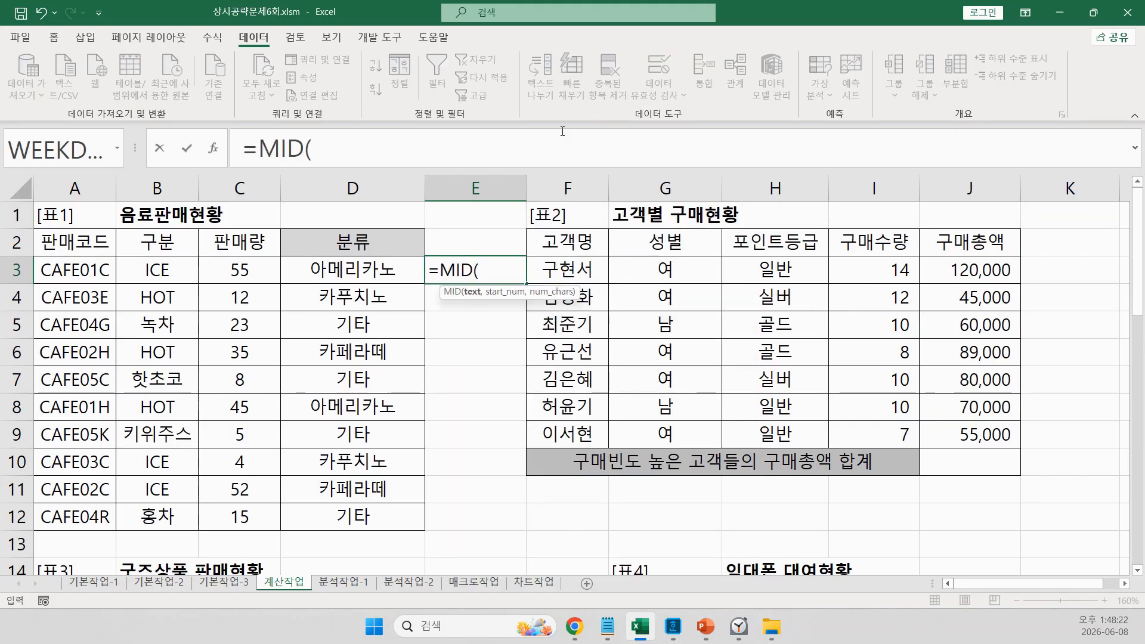
{"action": "left_click", "coordinate": [93, 272]}
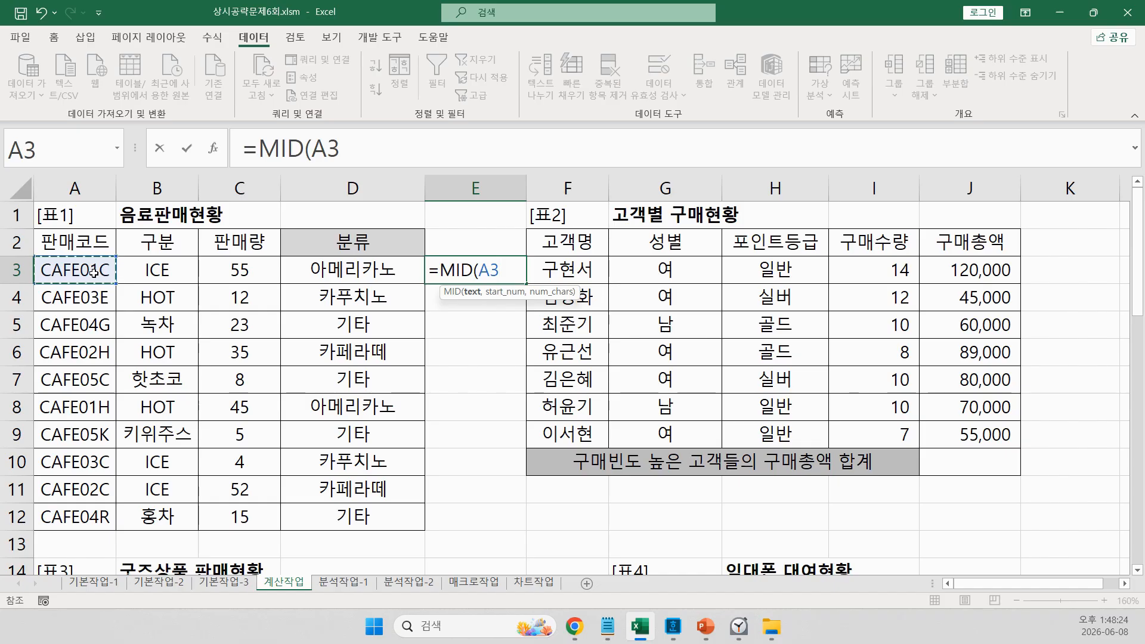
{"action": "type", "text": ",6,1)"}
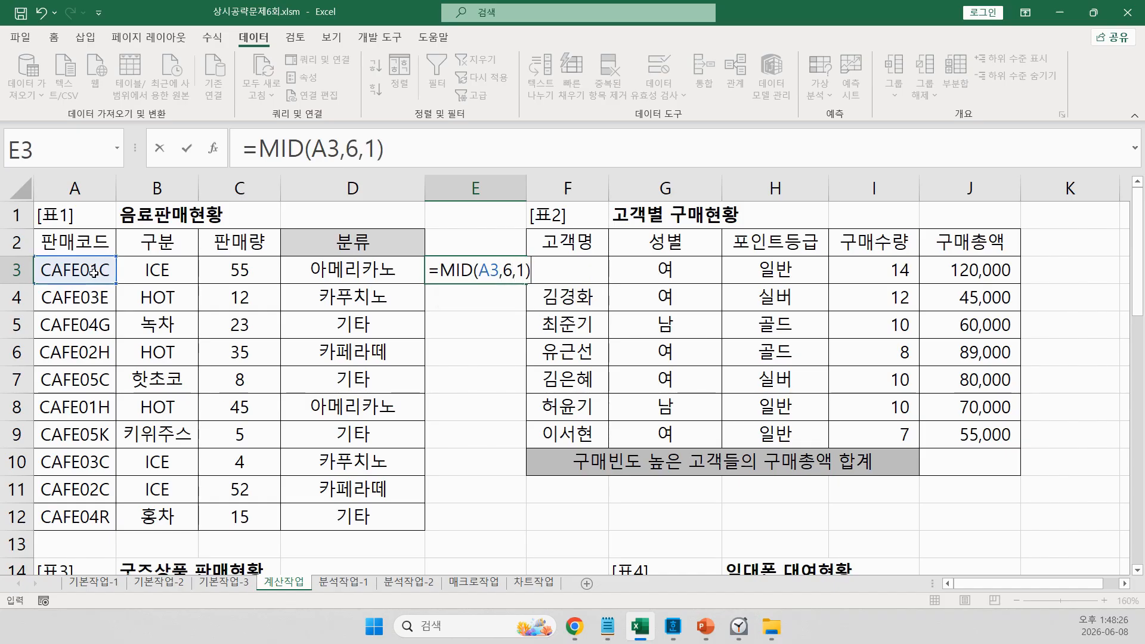
{"action": "key", "text": "Return"}
{"action": "key", "text": "Up"}
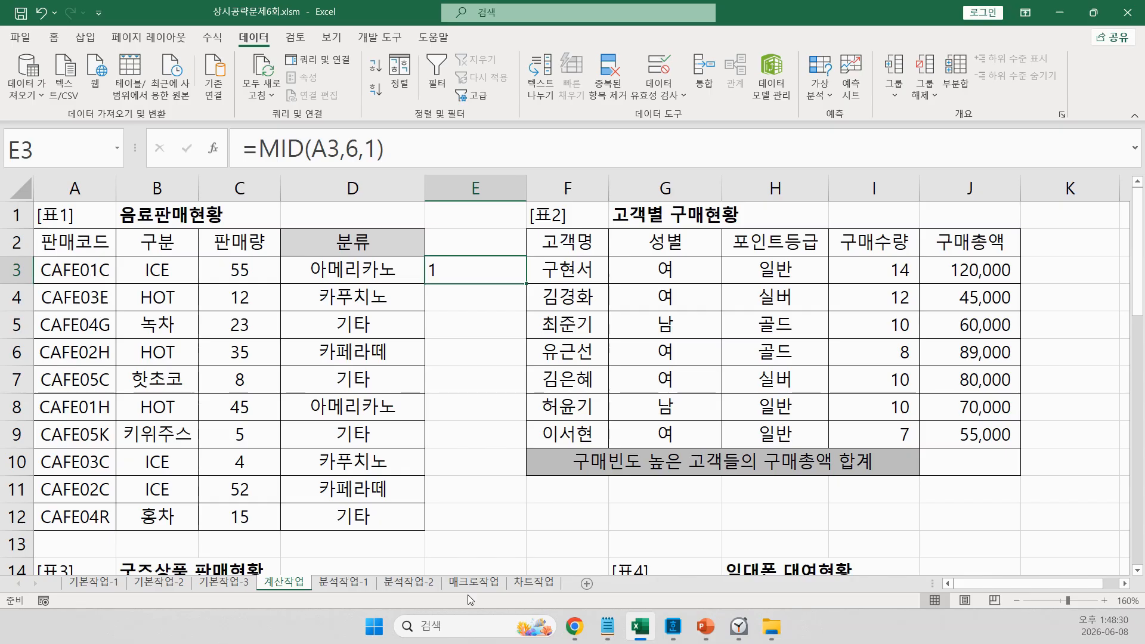
- Switch to Notepad and add the syntax note "choose( 숫자 , 값1, 값2, 값3, 값4....)" below the existing line
{"action": "left_click", "coordinate": [607, 626]}
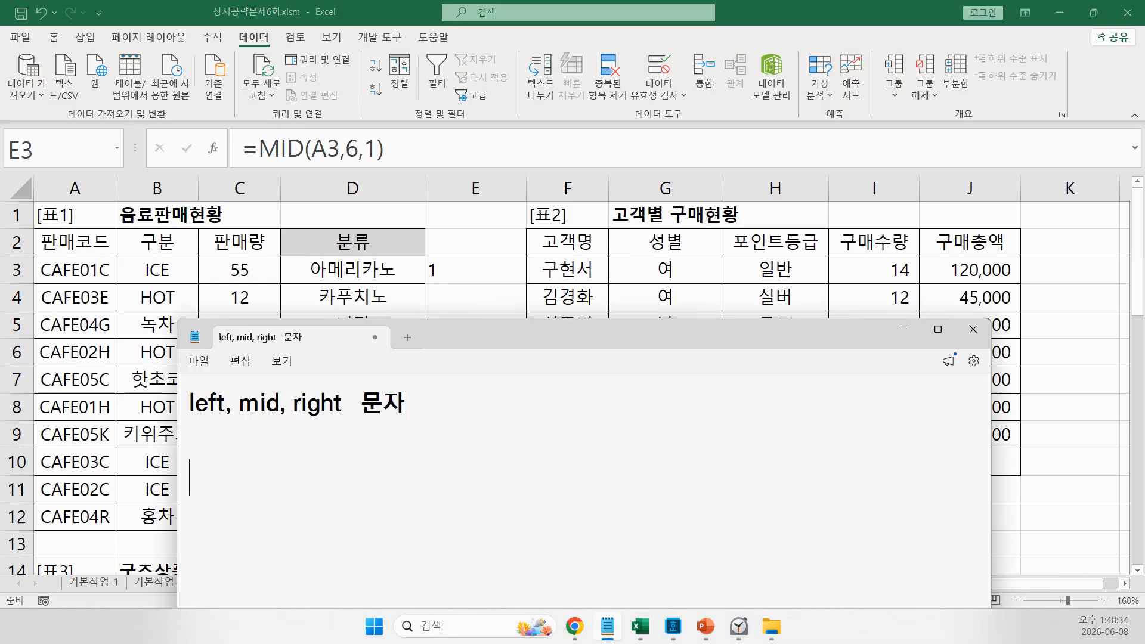
{"action": "type", "text": "choose("}
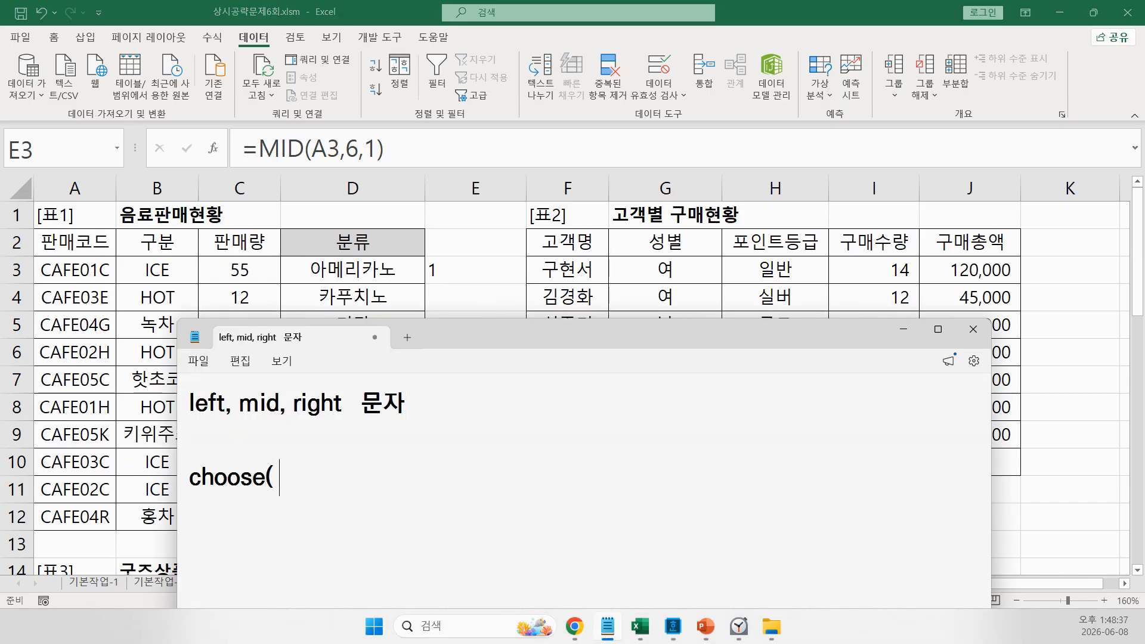
{"action": "type", "text": " 숫자"}
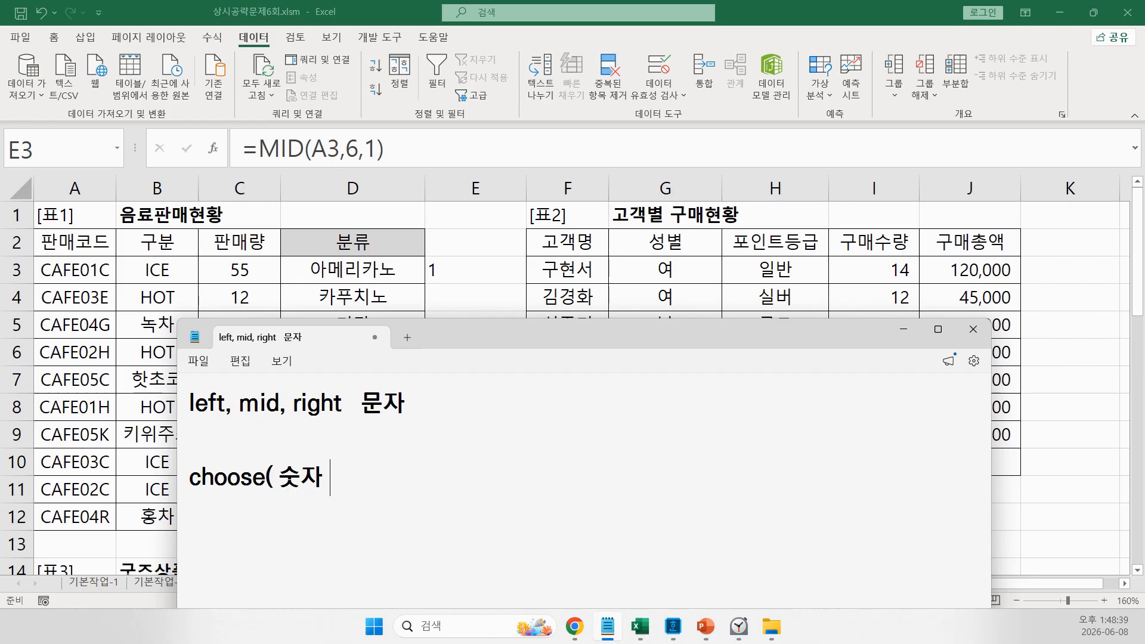
{"action": "type", "text": " , 값1, 값"}
{"action": "type", "text": "2, 값3, 값4"}
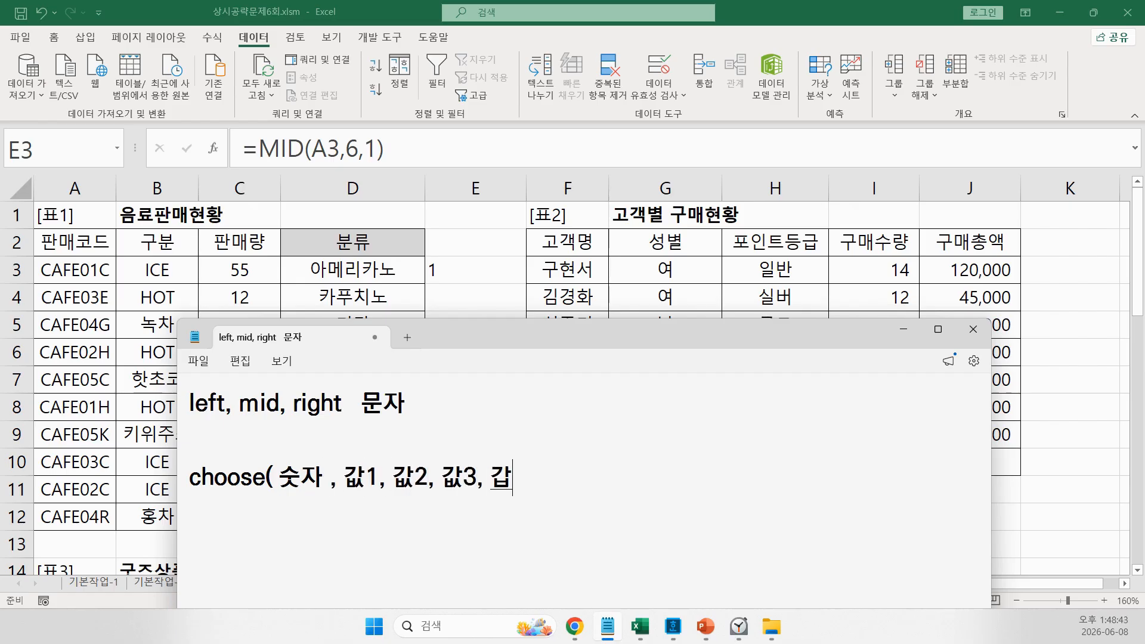
{"action": "type", "text": "....)"}
- Switch back to Excel and insert CHOOSE( before MID(A3,6,1) in E3's formula
{"action": "left_click", "coordinate": [462, 268]}
{"action": "key", "text": "F2"}
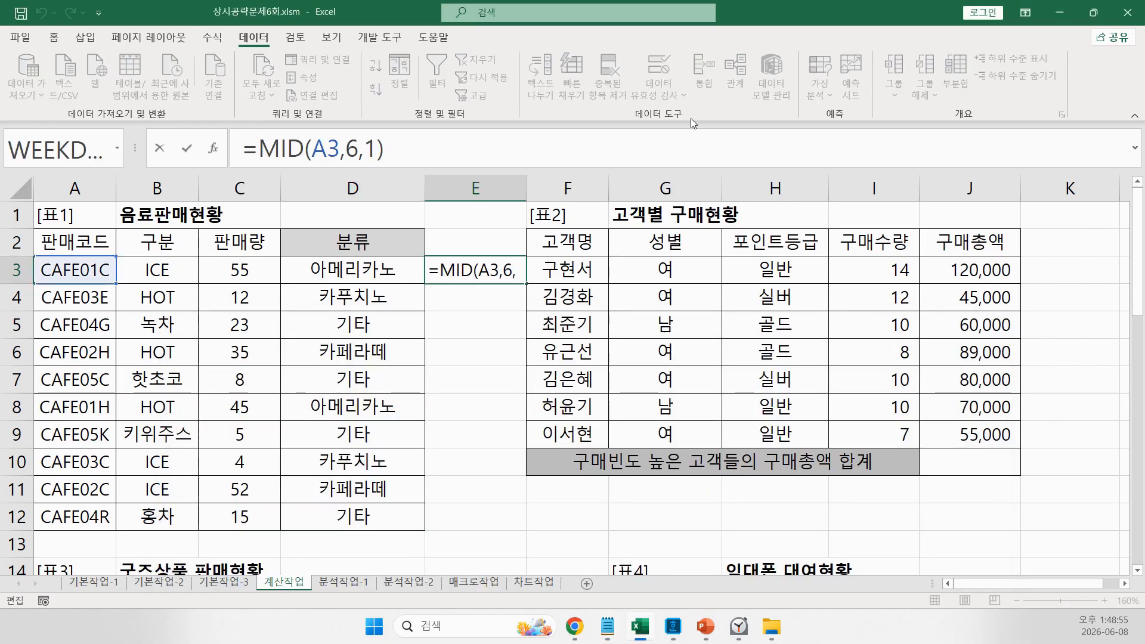
{"action": "type", "text": "cho"}
{"action": "key", "text": "Tab"}
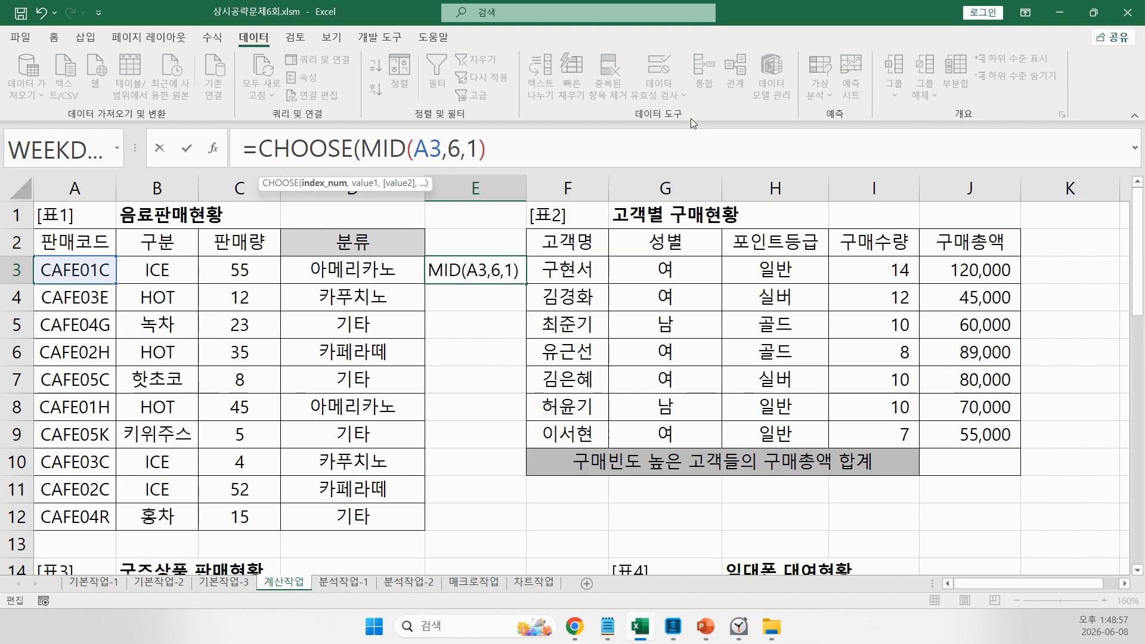
- Complete E3's CHOOSE formula with the values "아메리카노", "카페라떼" and "카푸치노", and fill it down through E12
{"action": "left_click", "coordinate": [643, 161]}
{"action": "type", "text": ",\"d"}
{"action": "key", "text": "BackSpace"}
{"action": "key", "text": "Hangul"}
{"action": "type", "text": "아메리카노"}
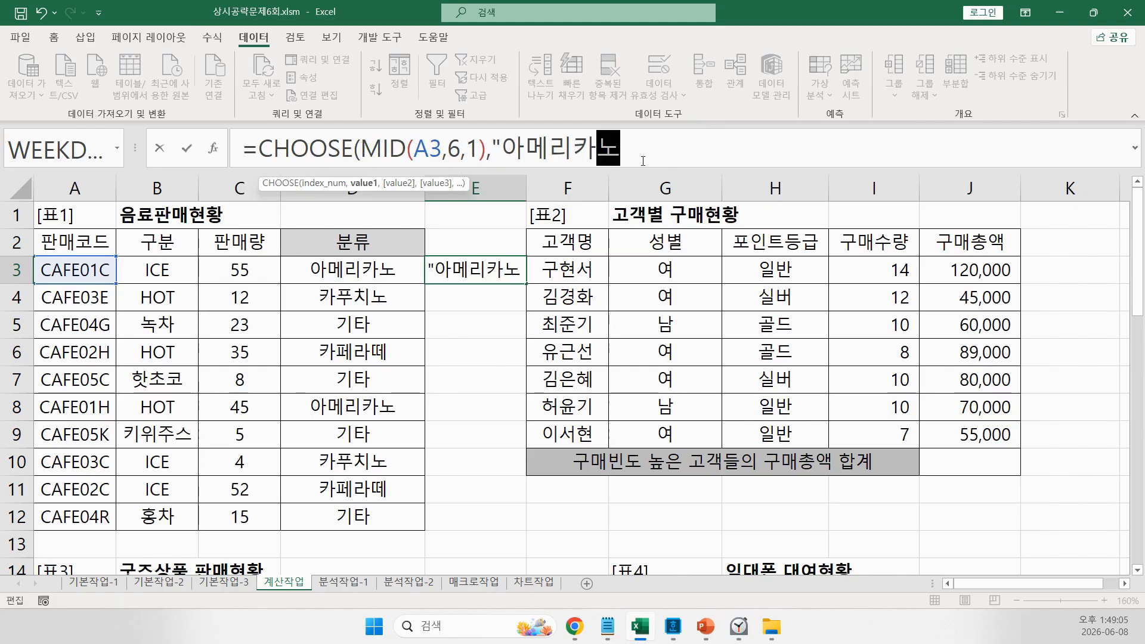
{"action": "type", "text": "\",\""}
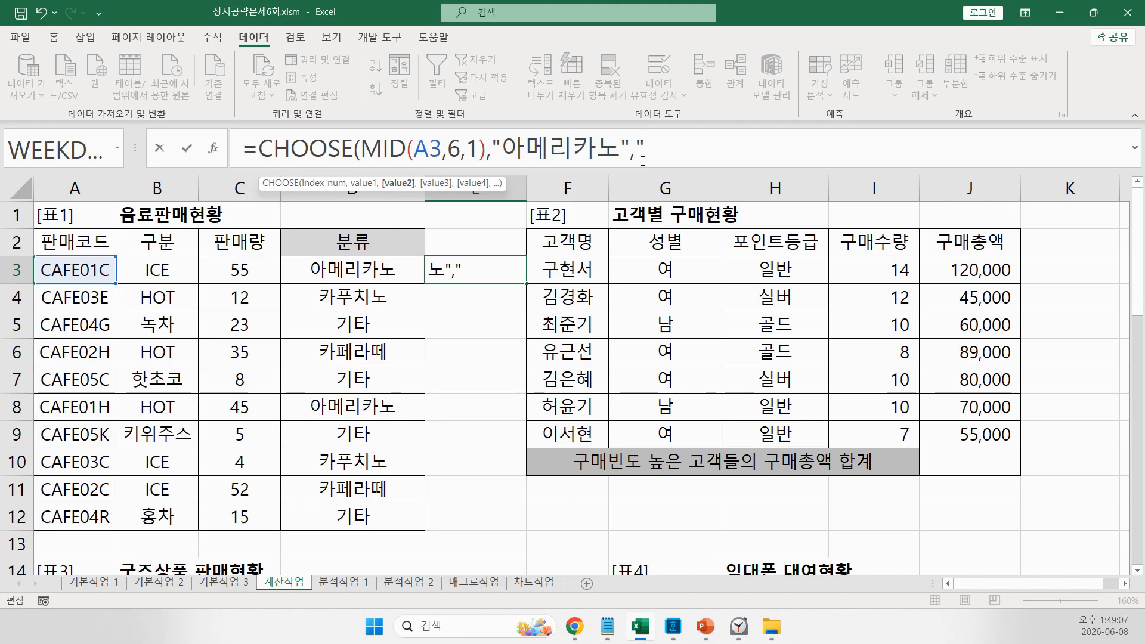
{"action": "type", "text": "카페라떼\","}
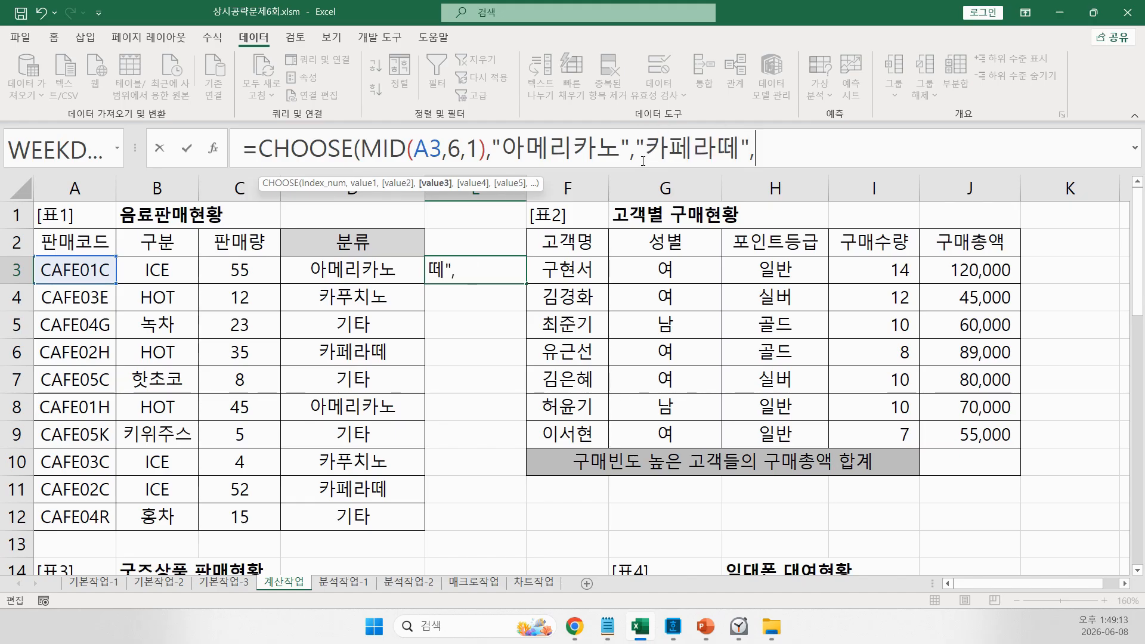
{"action": "type", "text": "\"카푸치노\""}
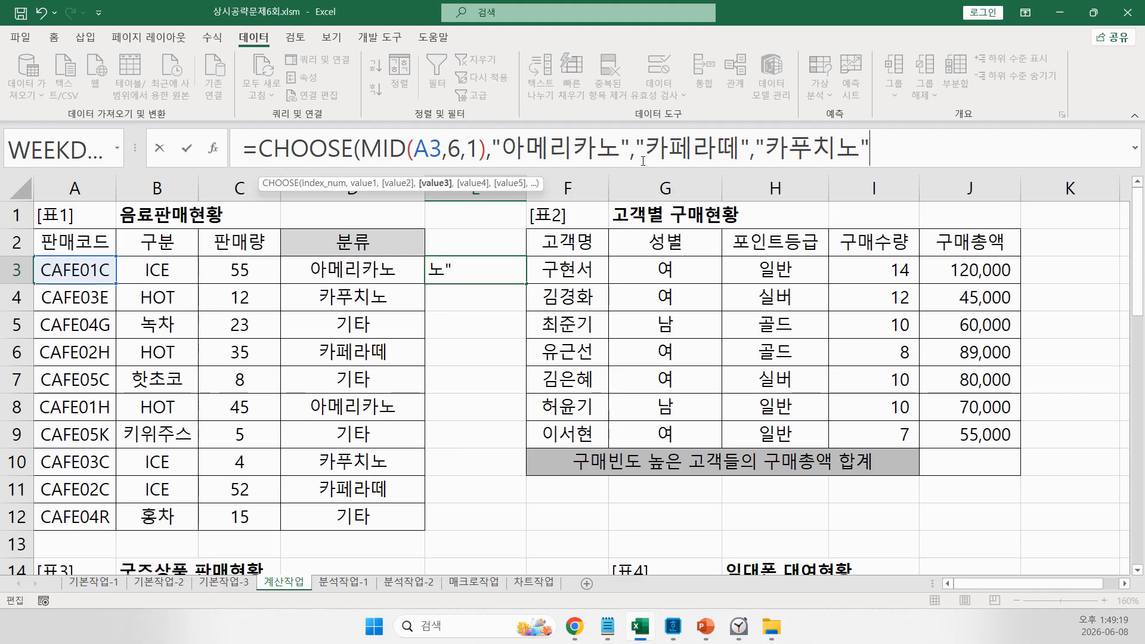
{"action": "type", "text": ")"}
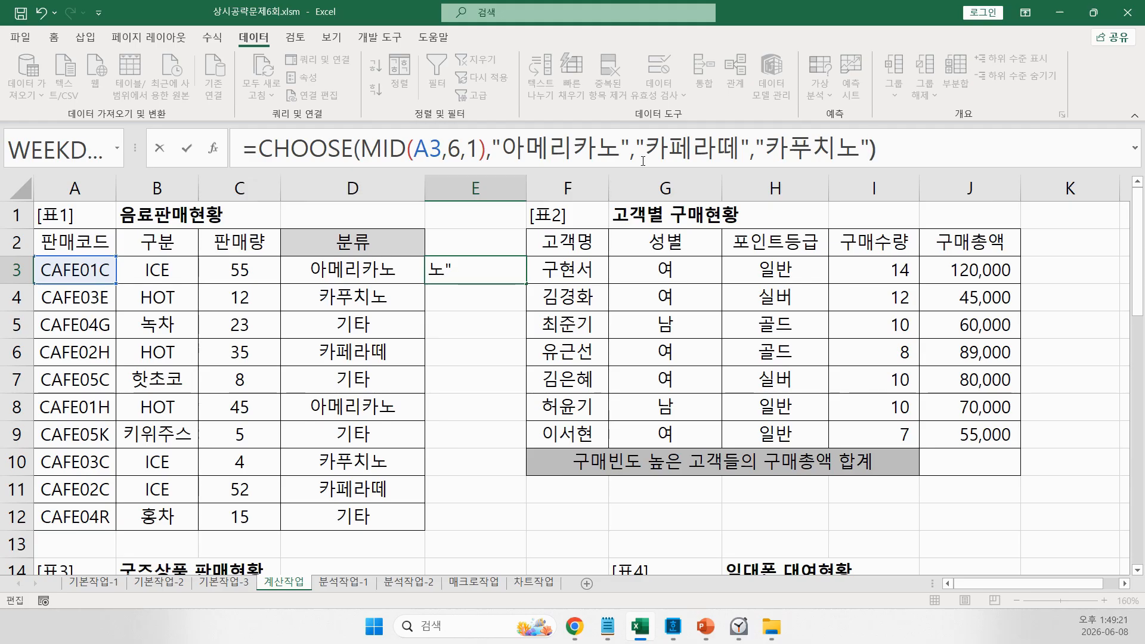
{"action": "key", "text": "Return"}
{"action": "key", "text": "Up"}
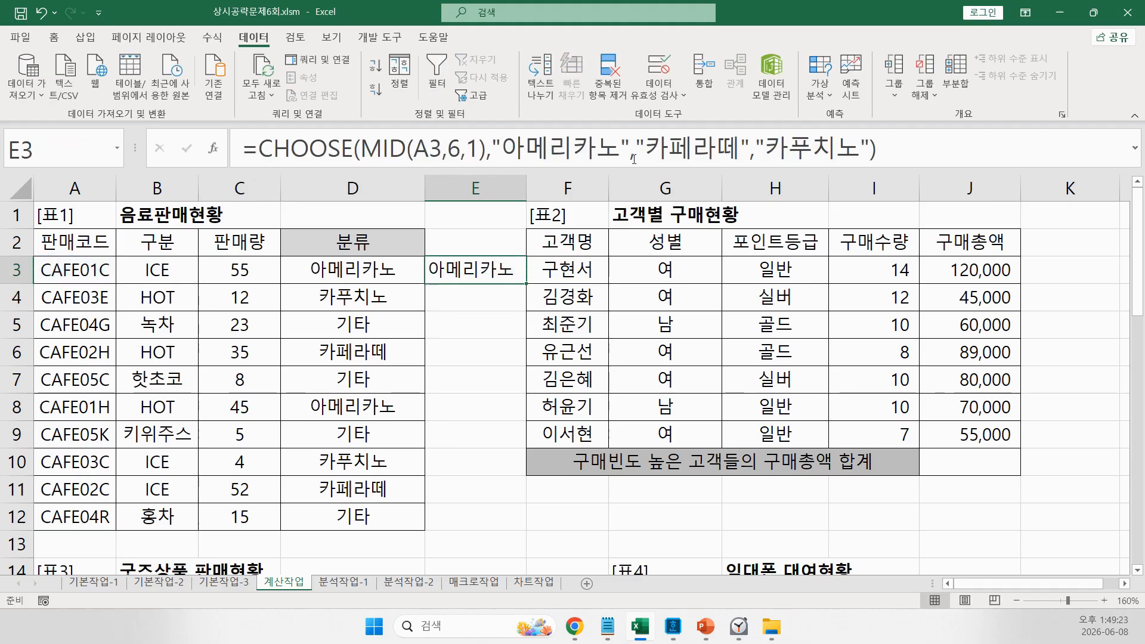
{"action": "left_click_drag", "start_coordinate": [526, 284], "coordinate": [525, 528]}
{"action": "left_click", "coordinate": [479, 273]}
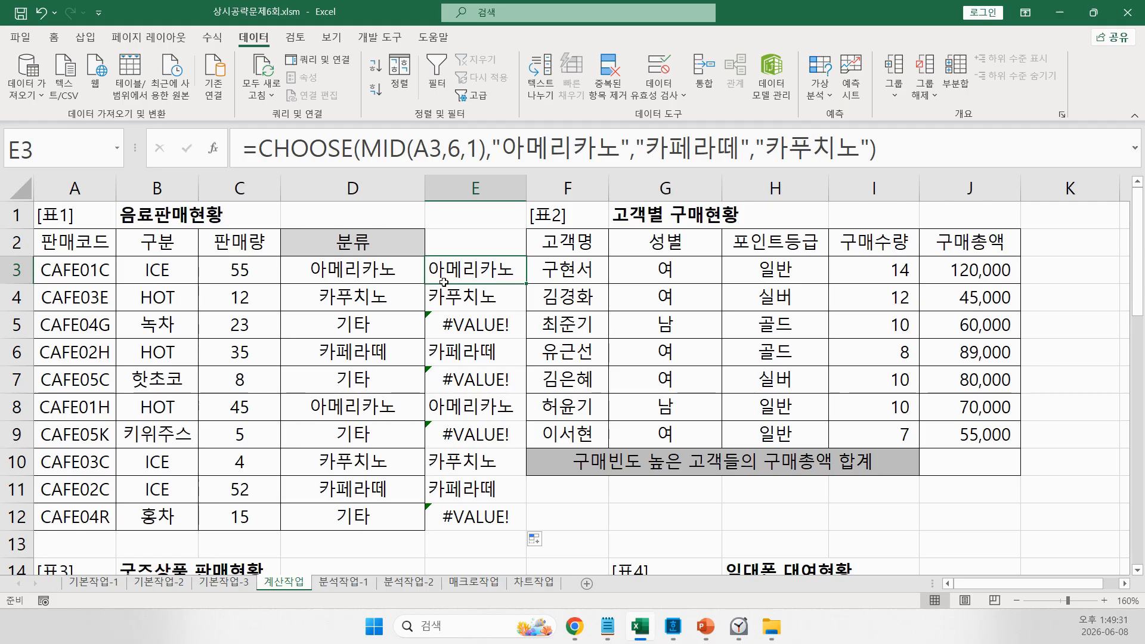
- Switch to Notepad to review the CHOOSE syntax note, and return to cell E3 in Excel
{"action": "mouse_move", "coordinate": [616, 624]}
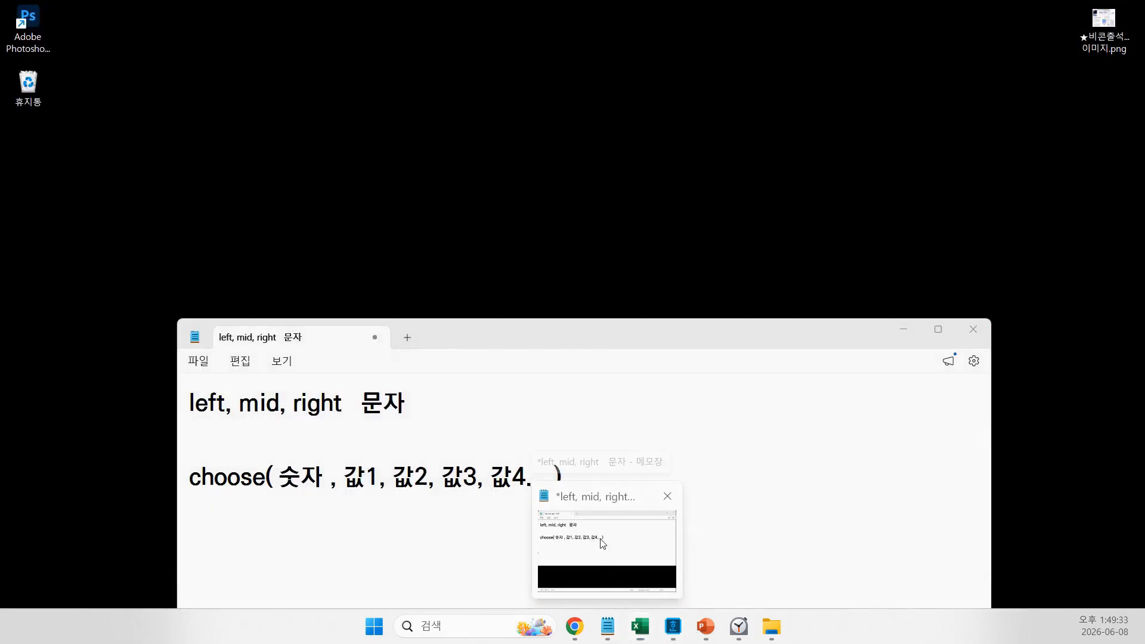
{"action": "left_click", "coordinate": [602, 543]}
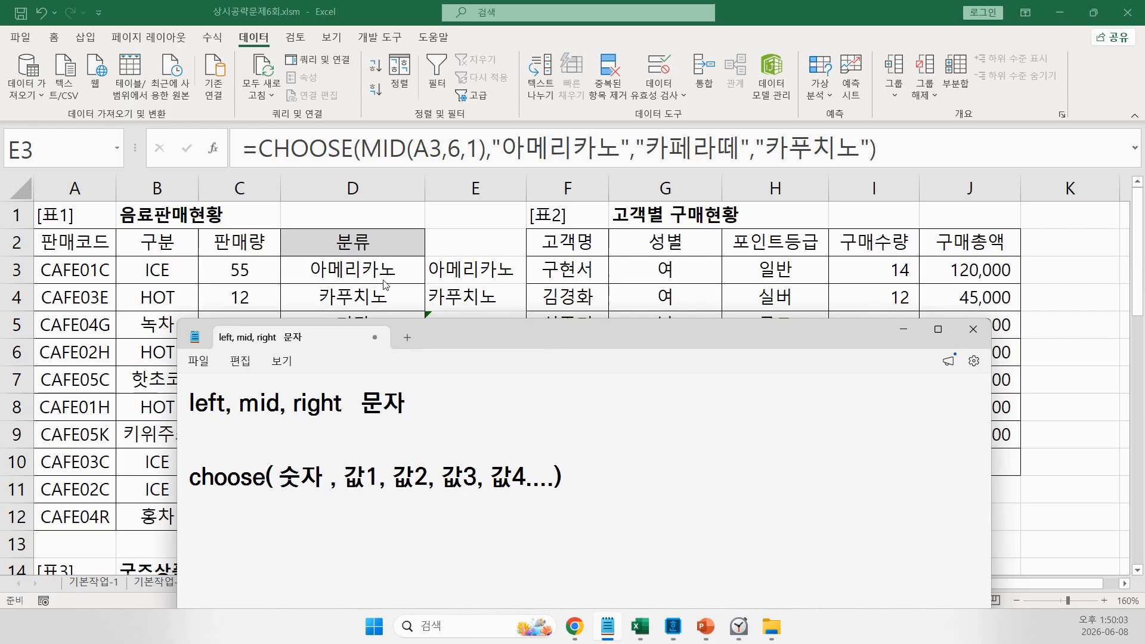
{"action": "left_click", "coordinate": [456, 263]}
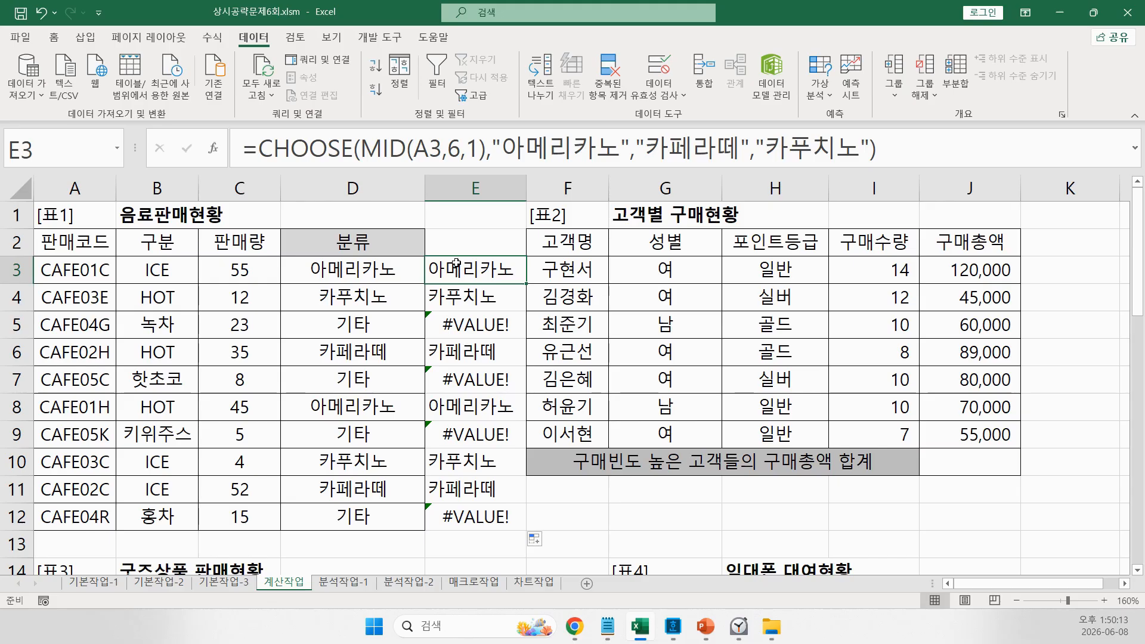
- Remove the quotation marks around the comparison value 1 in D3's SWITCH formula
{"action": "key", "text": "Left"}
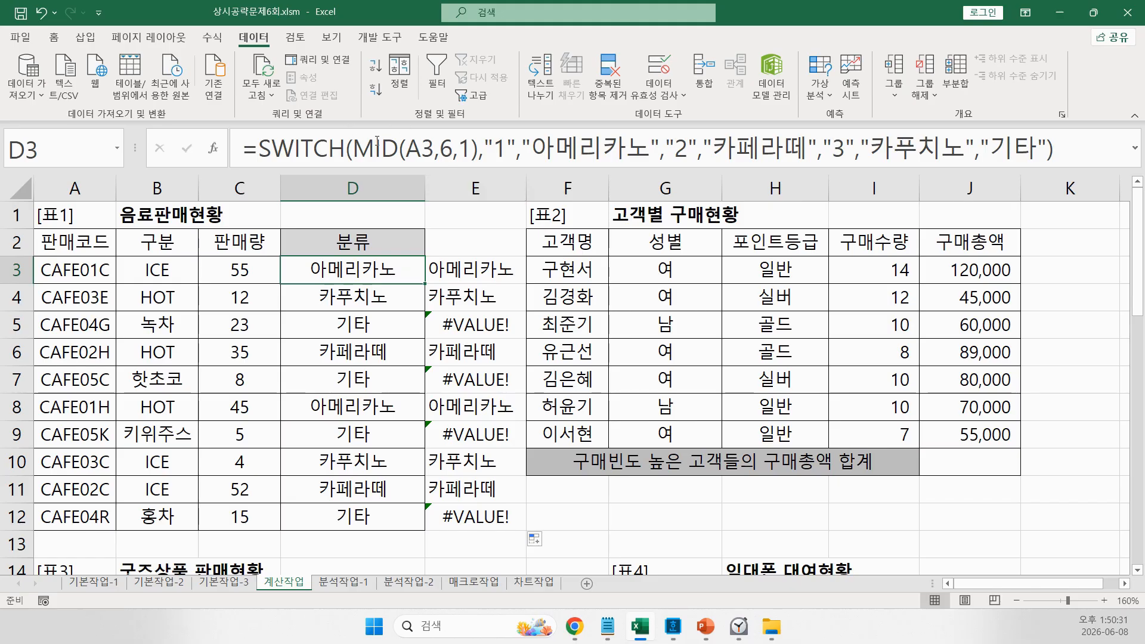
{"action": "left_click", "coordinate": [484, 148]}
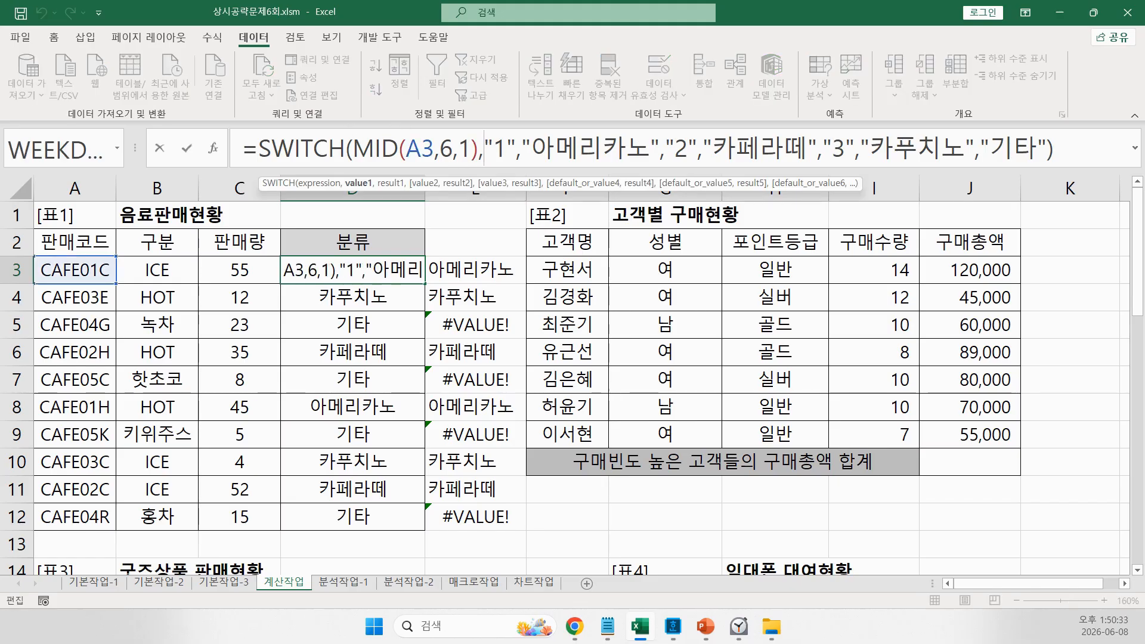
{"action": "key", "text": "Delete"}
{"action": "key", "text": "Right"}
{"action": "key", "text": "Delete"}
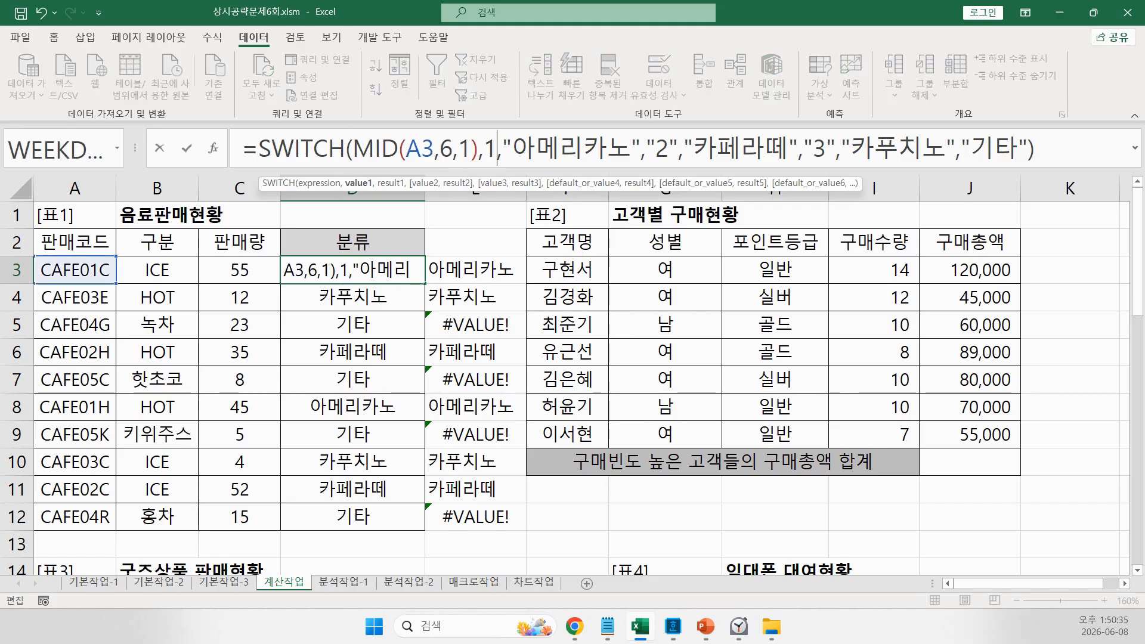
- Remove the quotation marks around the comparison values 2 and 3 in D3's SWITCH formula and fill it down through D12
{"action": "key", "text": "Right"}
{"action": "key", "text": "Right"}
{"action": "key", "text": "Right"}
{"action": "key", "text": "Right"}
{"action": "key", "text": "Right"}
{"action": "key", "text": "Right"}
{"action": "key", "text": "Right"}
{"action": "key", "text": "Right"}
{"action": "key", "text": "Right"}
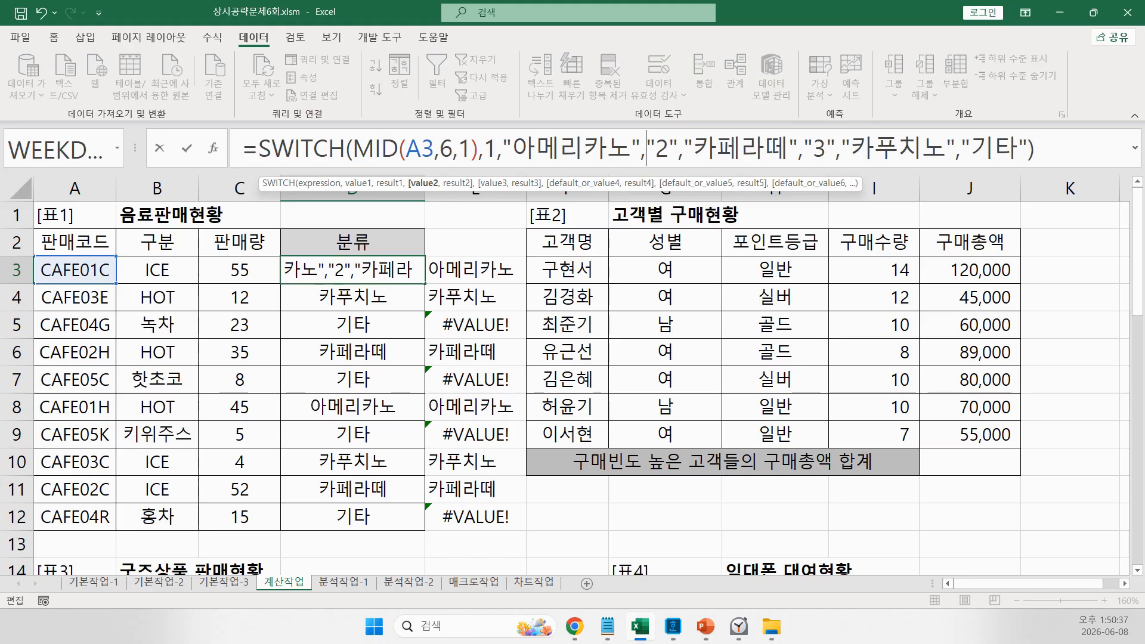
{"action": "key", "text": "Delete"}
{"action": "key", "text": "Right"}
{"action": "key", "text": "Delete"}
{"action": "key", "text": "Right"}
{"action": "key", "text": "Right"}
{"action": "key", "text": "Right"}
{"action": "key", "text": "Right"}
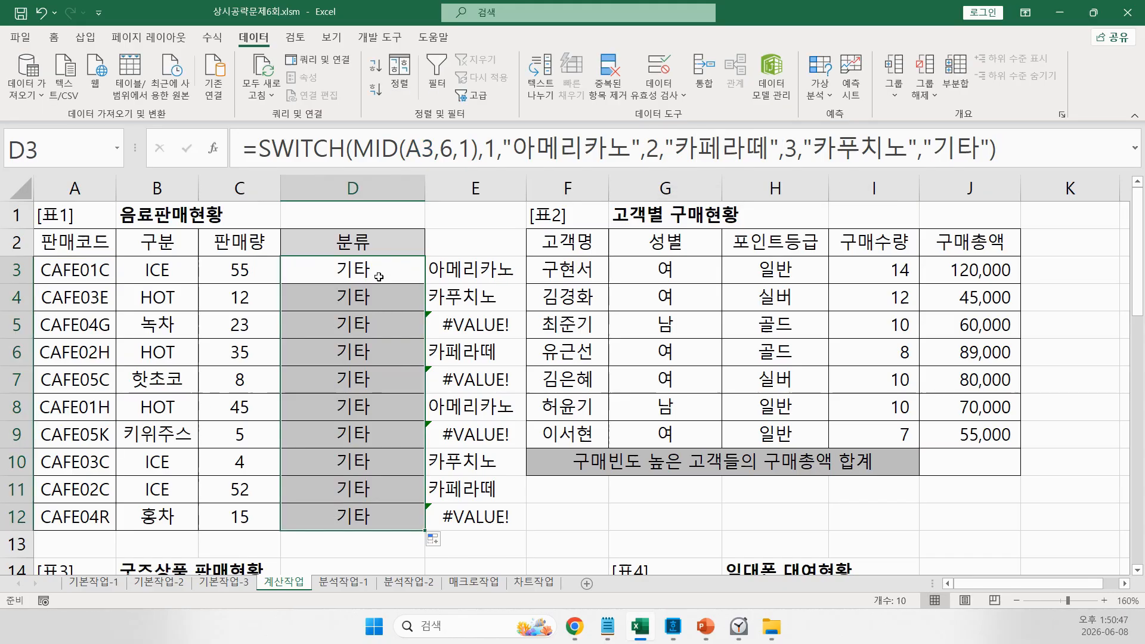
- Append *1 to MID(A3,6,1) in D3's SWITCH formula, fill it down through D12 and check the copied formula in D4
{"action": "left_click", "coordinate": [379, 276]}
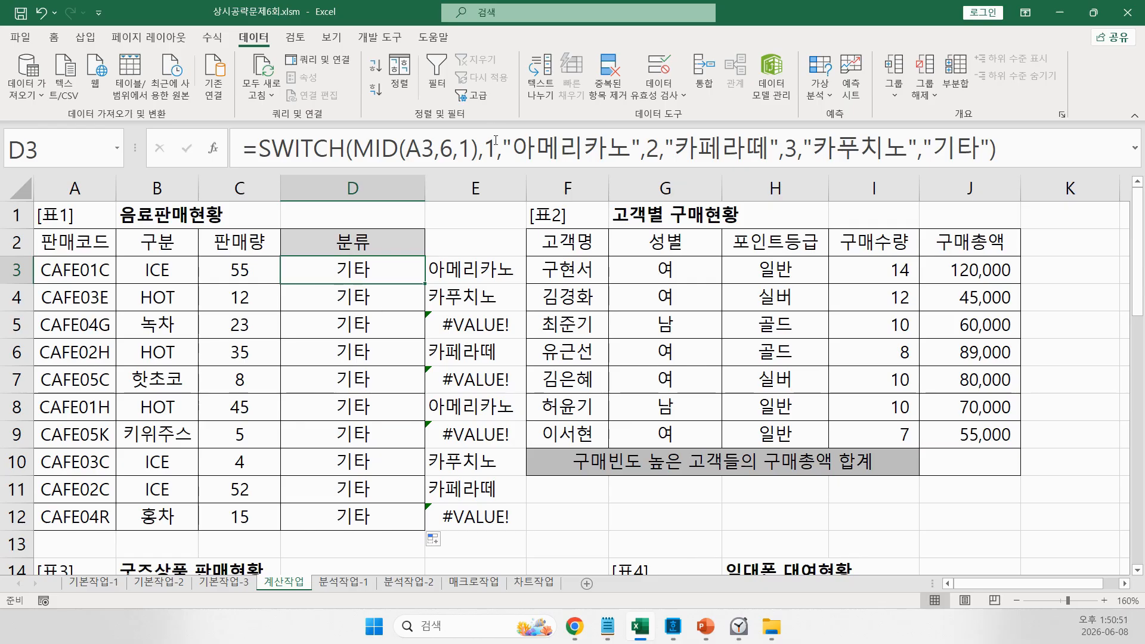
{"action": "left_click", "coordinate": [475, 149]}
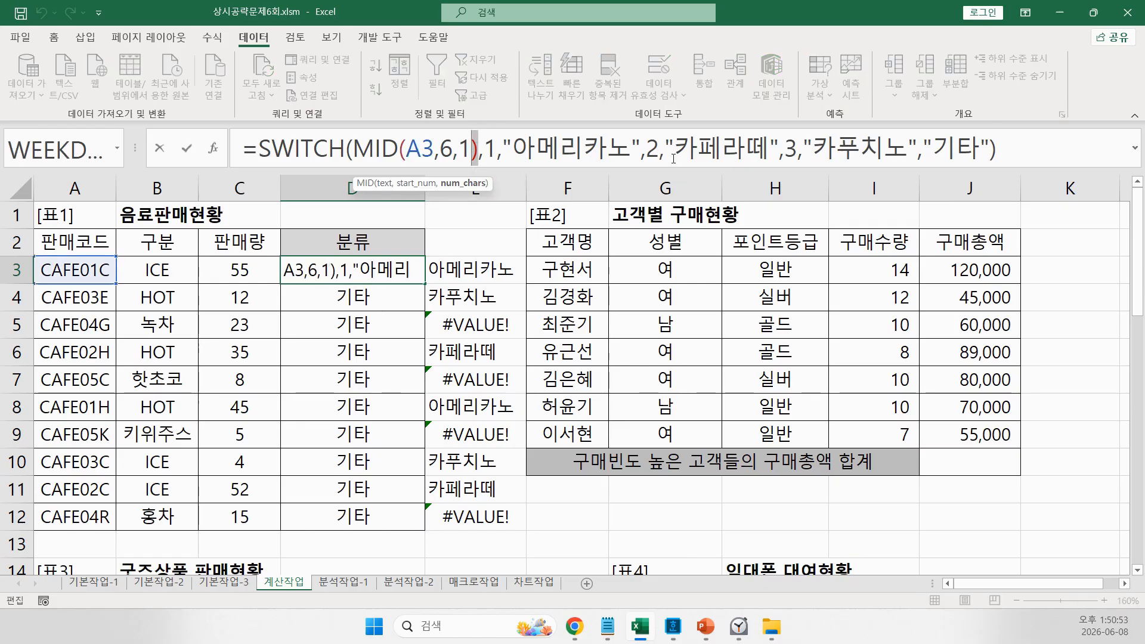
{"action": "type", "text": "*1"}
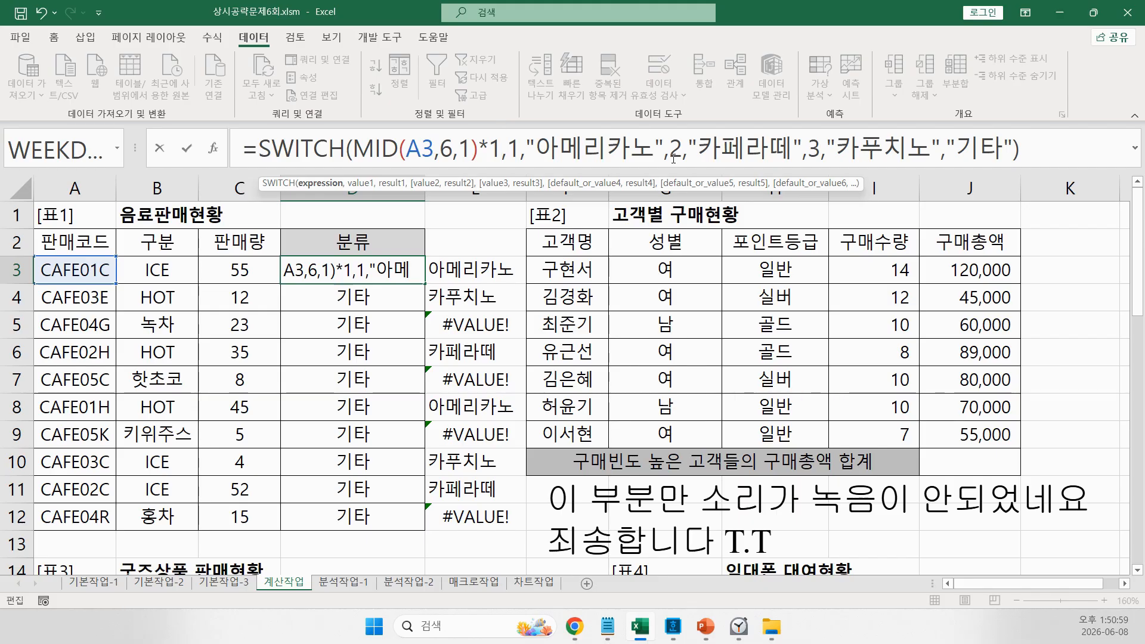
{"action": "key", "text": "Return"}
{"action": "left_click", "coordinate": [398, 263]}
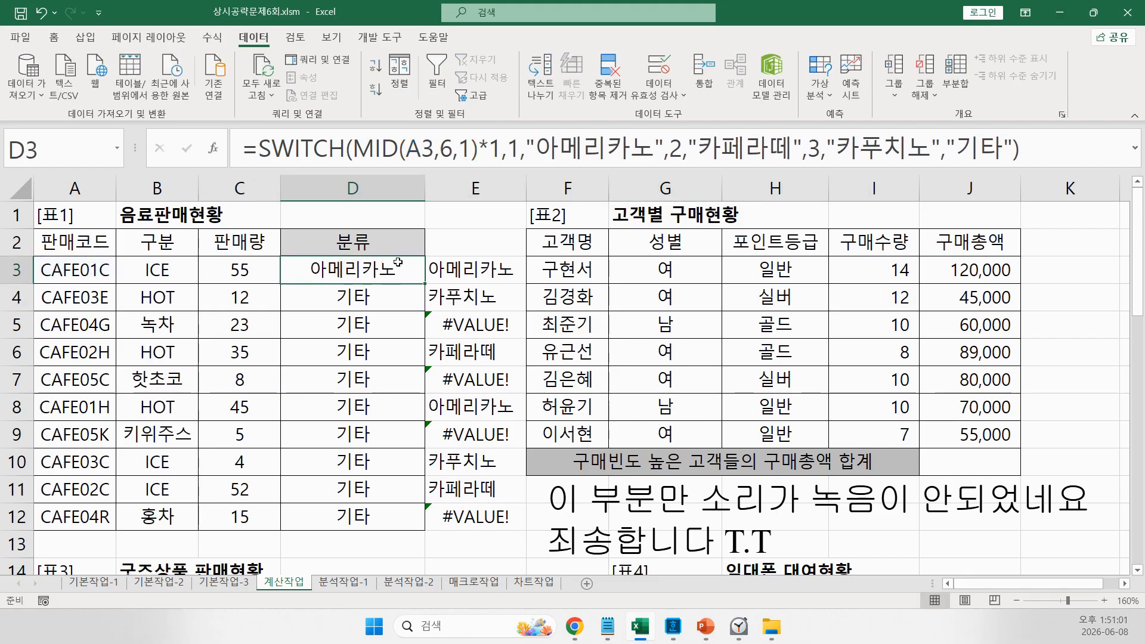
{"action": "left_click_drag", "start_coordinate": [424, 284], "coordinate": [420, 520]}
{"action": "left_click", "coordinate": [341, 287]}
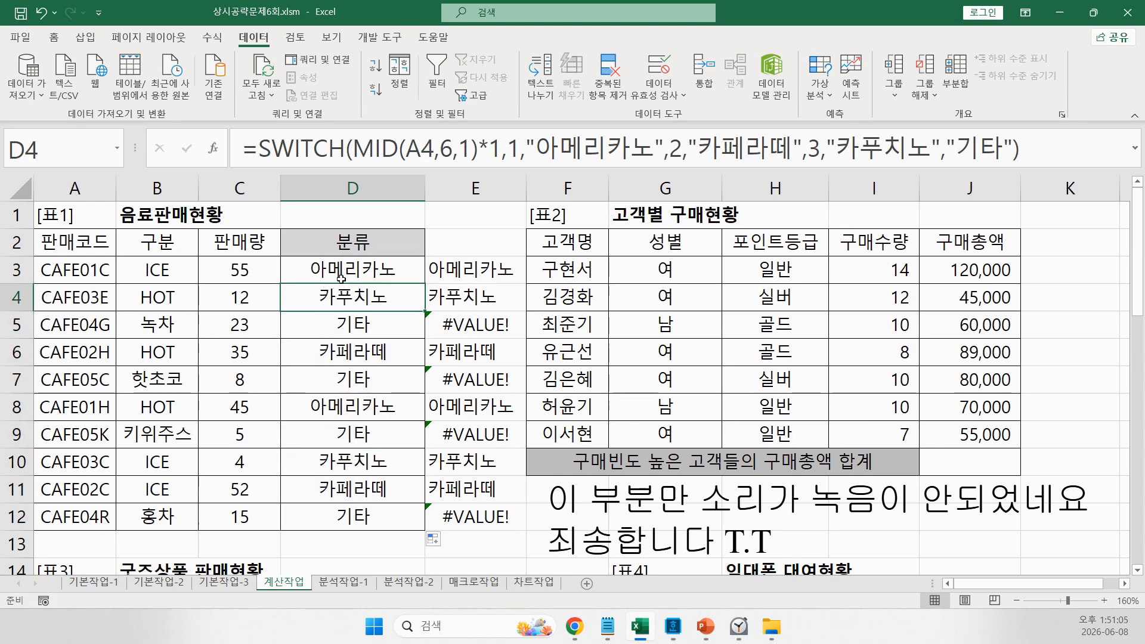
{"action": "left_click", "coordinate": [341, 278]}
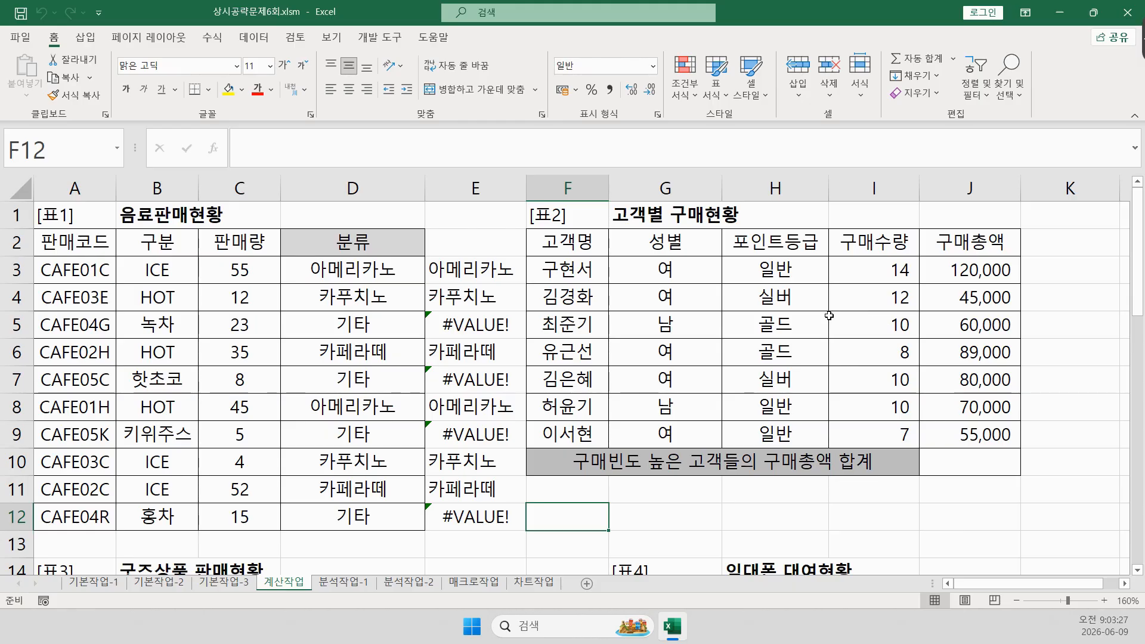
- Examine the 구매수량 values in I3:I9 of 표2 to compare how often each quantity occurs
{"action": "left_click_drag", "start_coordinate": [883, 269], "coordinate": [852, 401]}
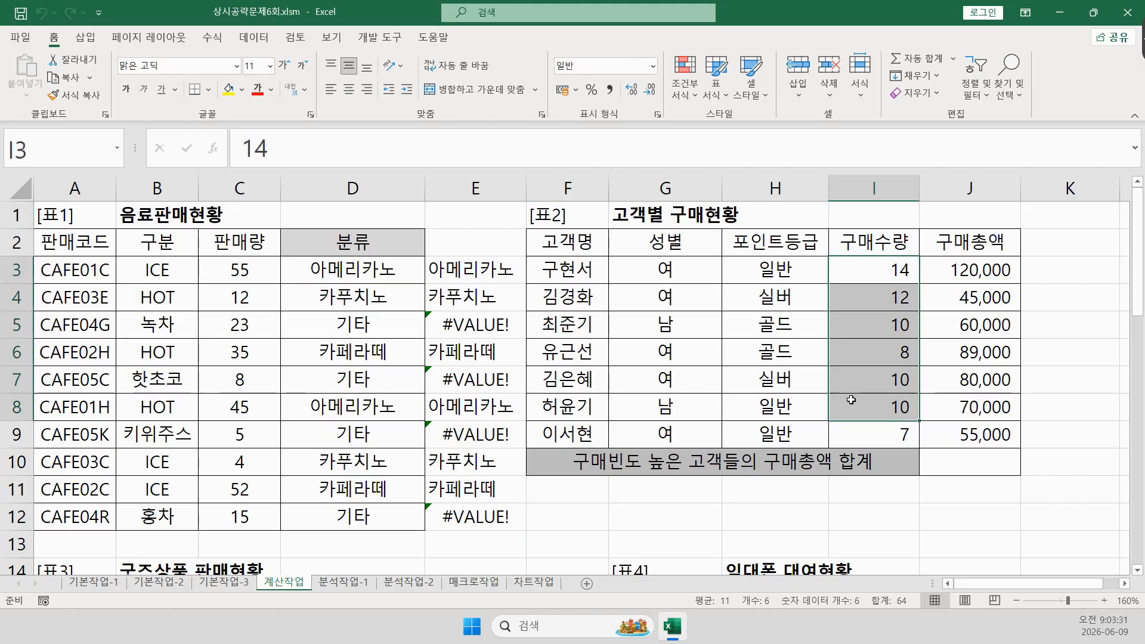
{"action": "left_click", "coordinate": [1125, 584]}
{"action": "left_click", "coordinate": [1124, 584]}
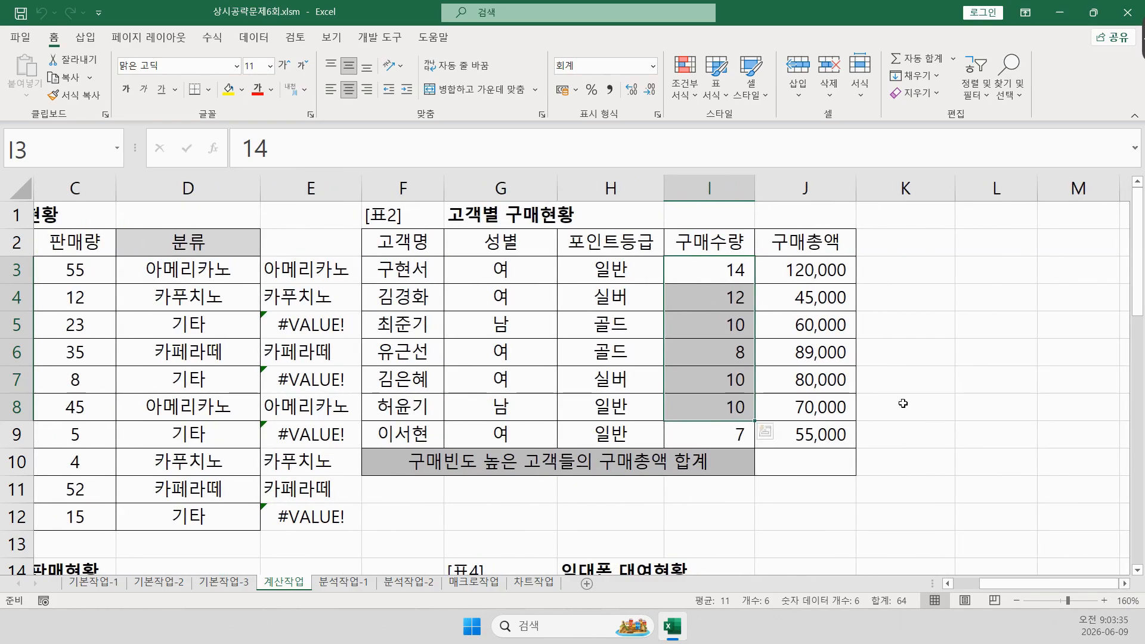
{"action": "left_click", "coordinate": [888, 357]}
{"action": "left_click", "coordinate": [704, 269]}
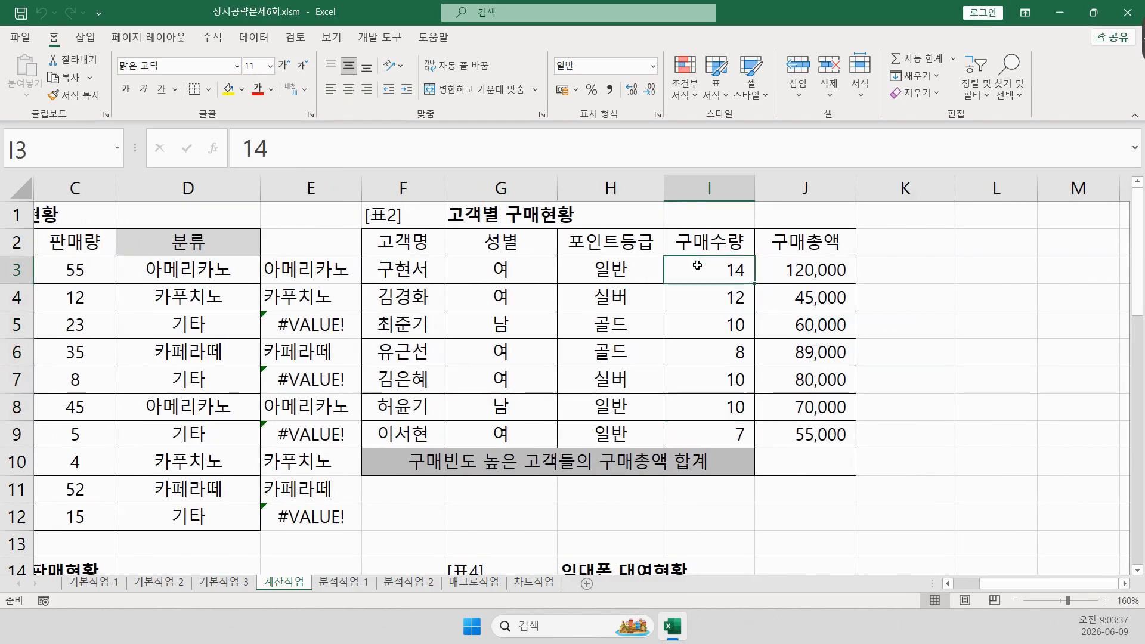
{"action": "left_click", "coordinate": [723, 328]}
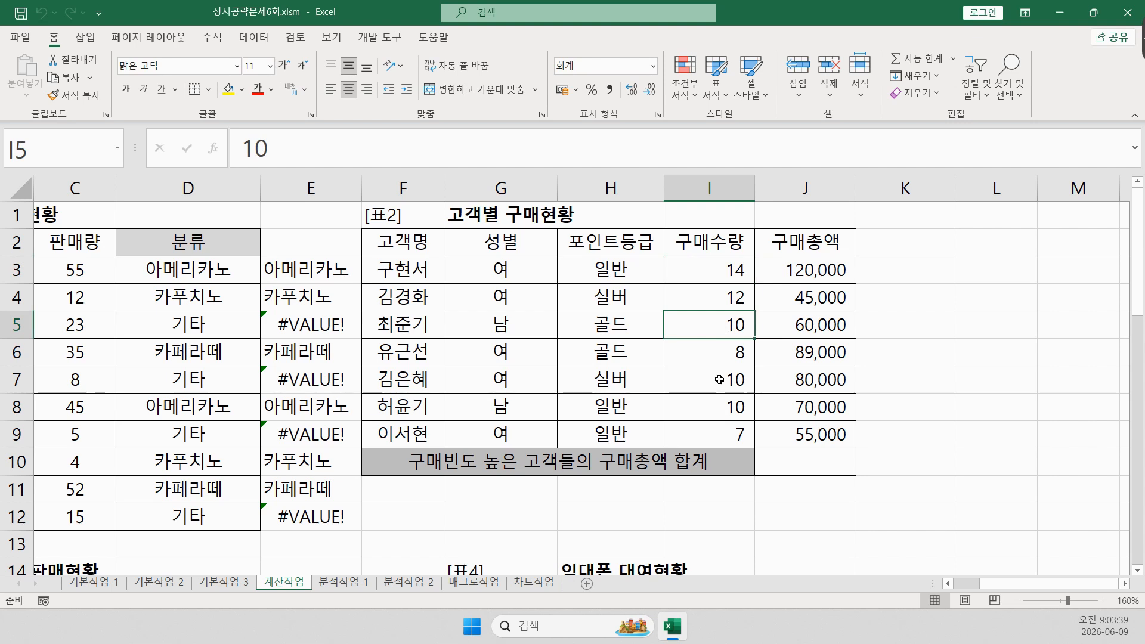
{"action": "left_click", "coordinate": [718, 380]}
{"action": "left_click", "coordinate": [720, 406]}
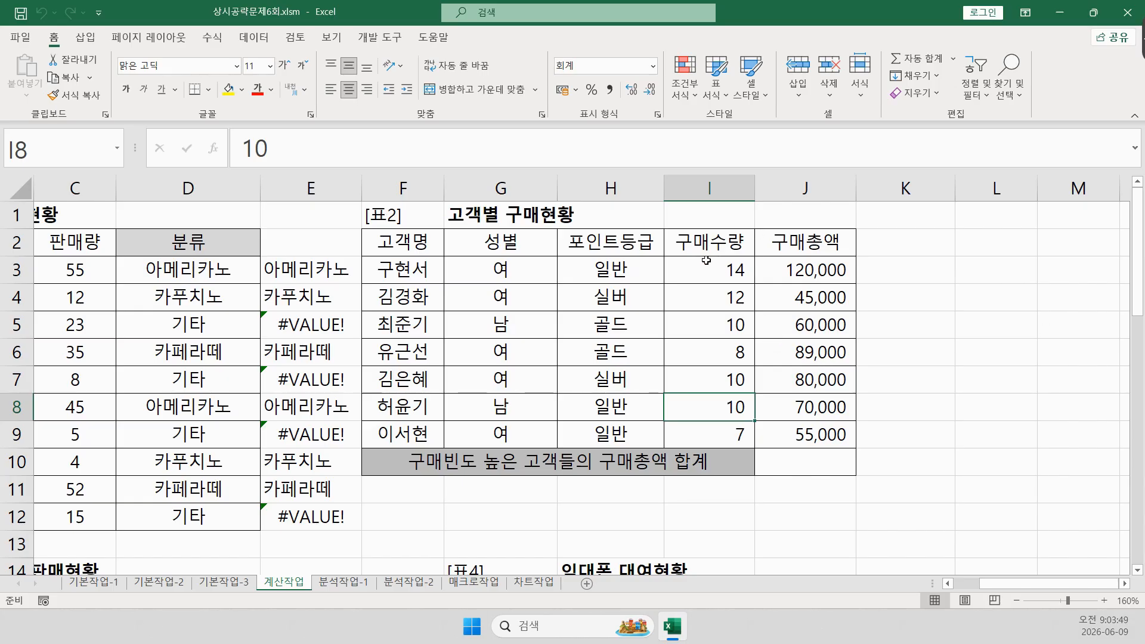
{"action": "mouse_move", "coordinate": [667, 256]}
{"action": "left_mouse_down"}
{"action": "mouse_move", "coordinate": [669, 294]}
{"action": "mouse_move", "coordinate": [752, 447]}
{"action": "left_mouse_up"}
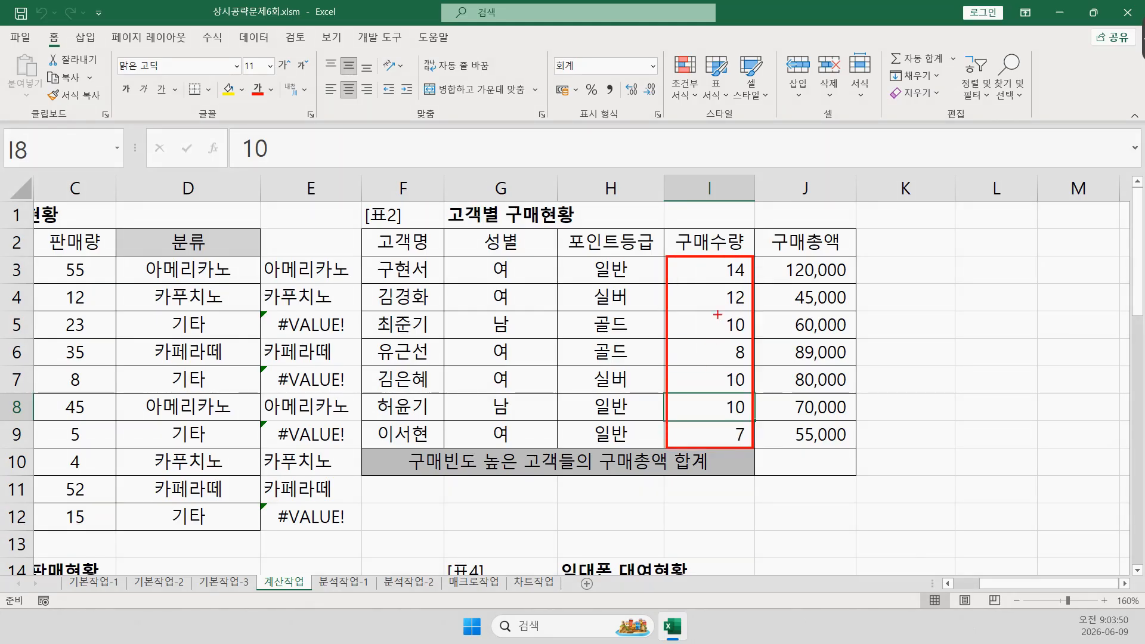
{"action": "mouse_move", "coordinate": [722, 316]}
{"action": "left_mouse_down"}
{"action": "mouse_move", "coordinate": [727, 340]}
{"action": "mouse_move", "coordinate": [750, 339]}
{"action": "mouse_move", "coordinate": [720, 377]}
{"action": "mouse_move", "coordinate": [737, 392]}
{"action": "mouse_move", "coordinate": [739, 367]}
{"action": "left_mouse_up"}
{"action": "mouse_move", "coordinate": [731, 396]}
{"action": "left_mouse_down"}
{"action": "mouse_move", "coordinate": [724, 405]}
{"action": "mouse_move", "coordinate": [750, 407]}
{"action": "left_mouse_up"}
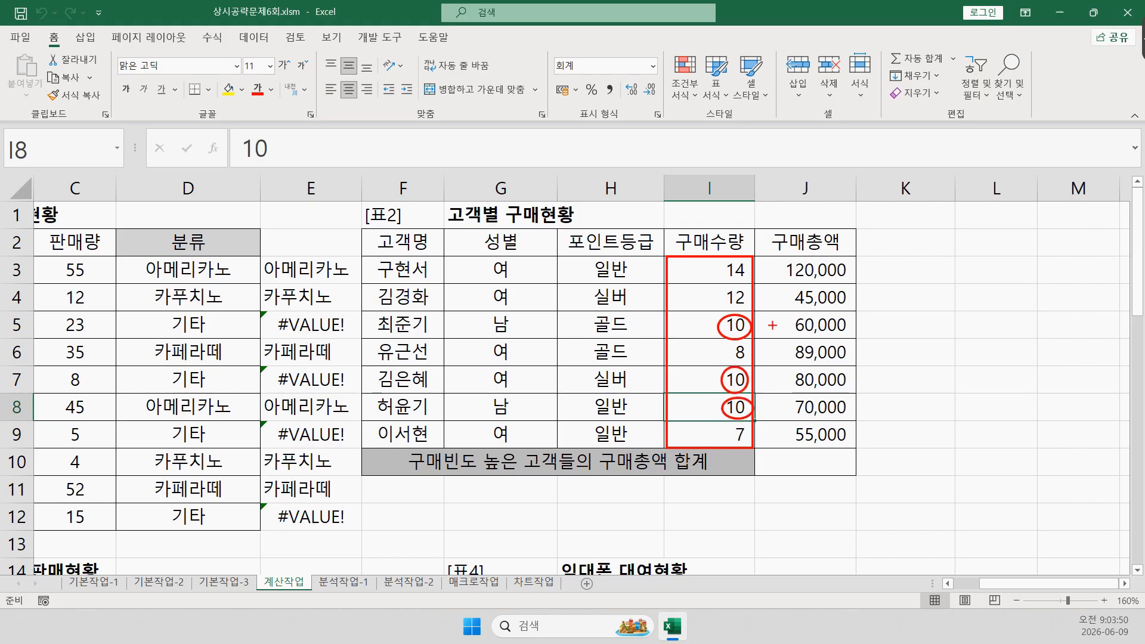
{"action": "left_click_drag", "start_coordinate": [778, 313], "coordinate": [854, 336]}
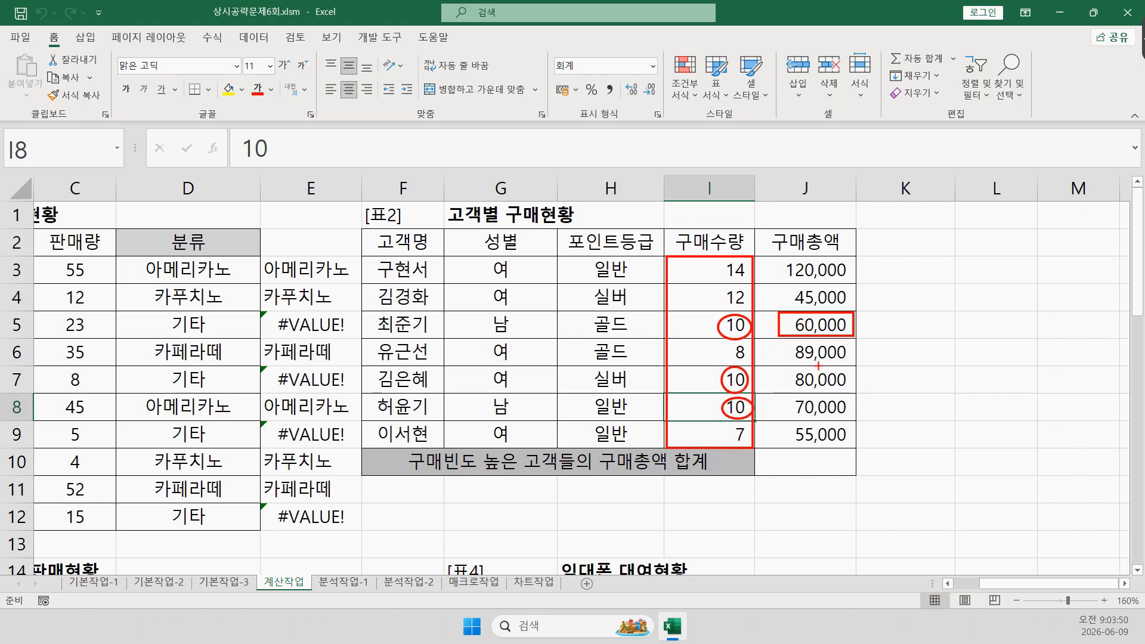
{"action": "mouse_move", "coordinate": [791, 370]}
{"action": "left_mouse_down"}
{"action": "mouse_move", "coordinate": [847, 388]}
{"action": "mouse_move", "coordinate": [852, 418]}
{"action": "left_mouse_up"}
{"action": "left_click", "coordinate": [875, 341]}
{"action": "type", "text": "S"}
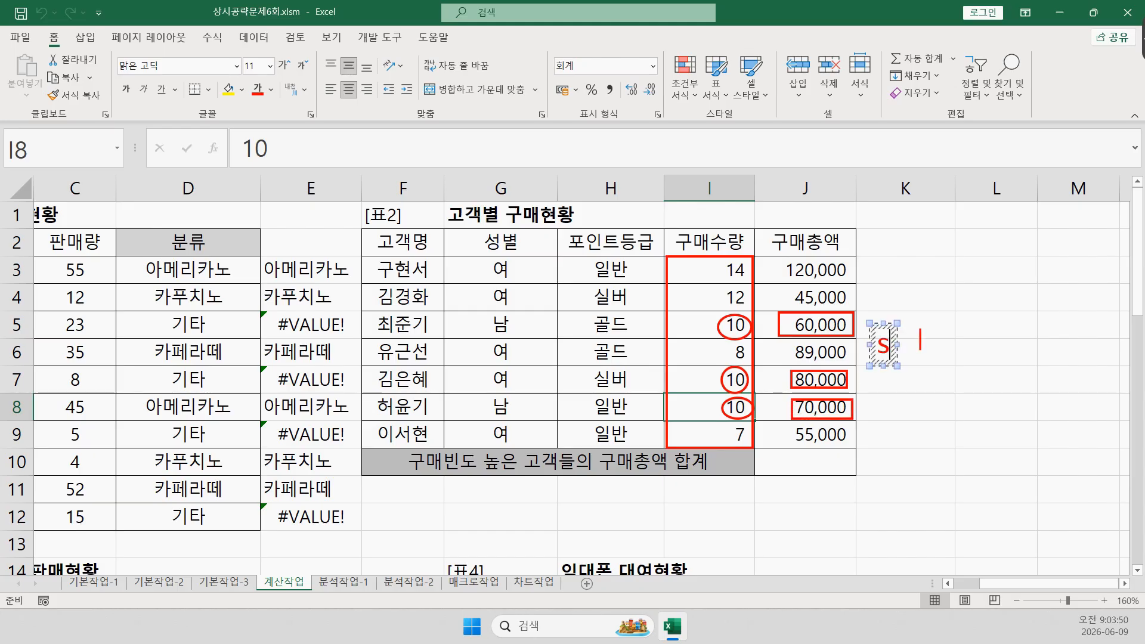
{"action": "type", "text": "umif"}
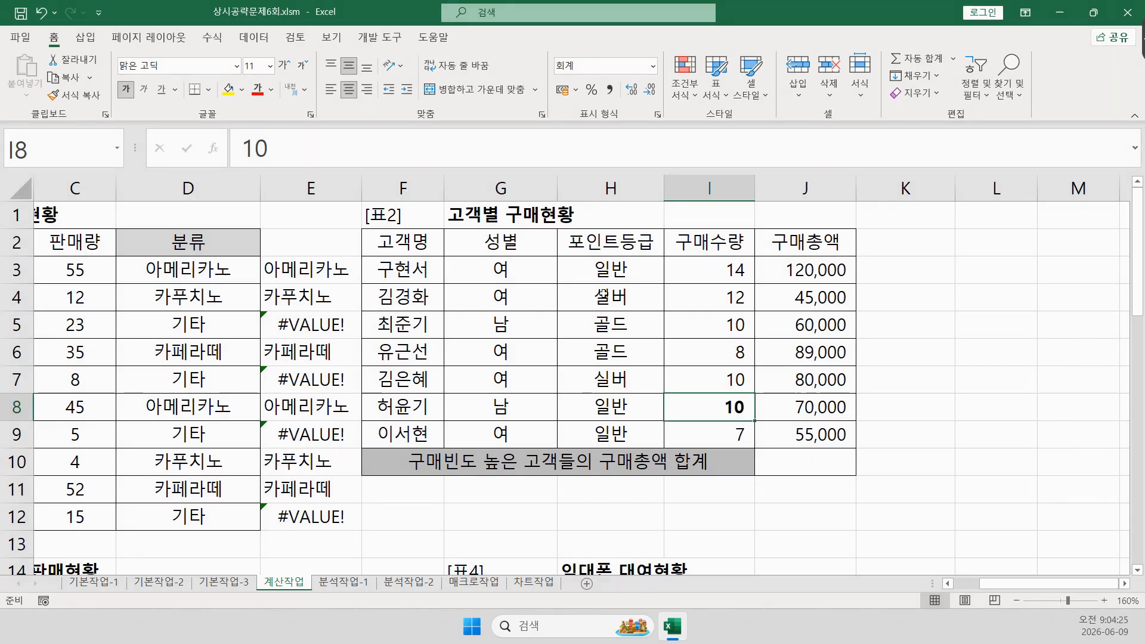
- Remove the bold formatting from I8 and enter =MODE.SNGL(I3:I9) in J10
{"action": "left_click", "coordinate": [125, 89]}
{"action": "left_click", "coordinate": [811, 464]}
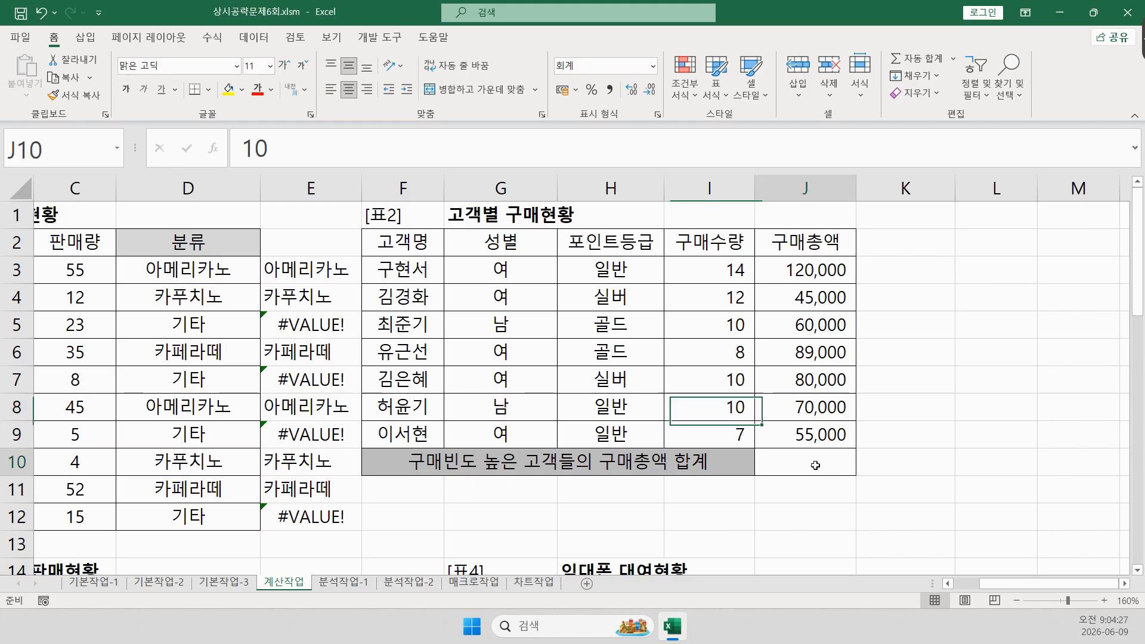
{"action": "type", "text": "=mo"}
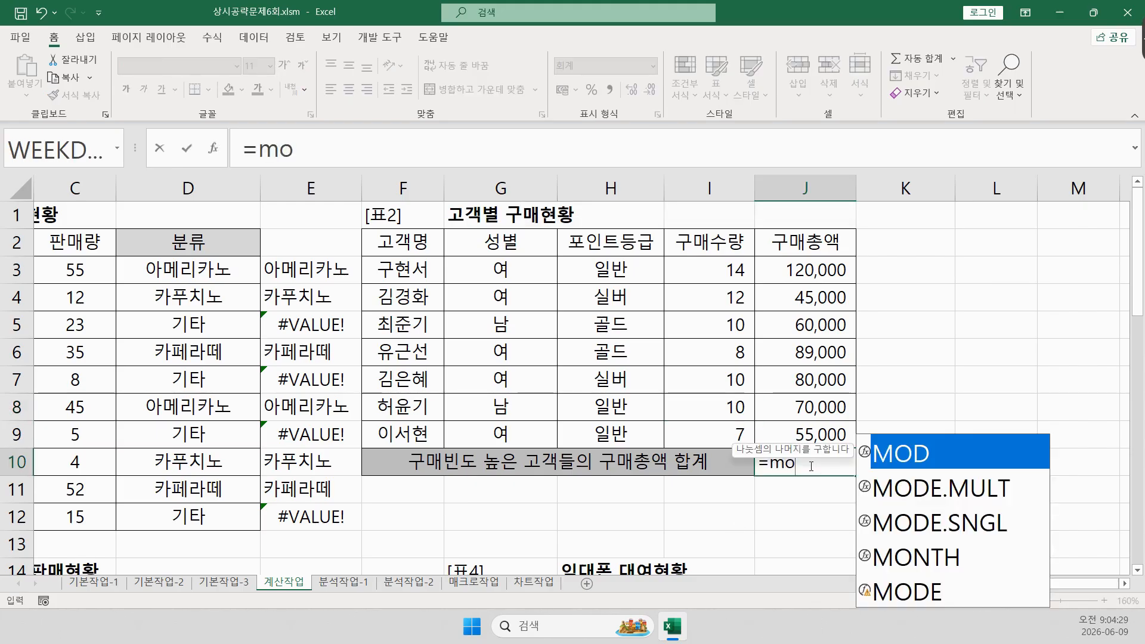
{"action": "key", "text": "Down"}
{"action": "key", "text": "Down"}
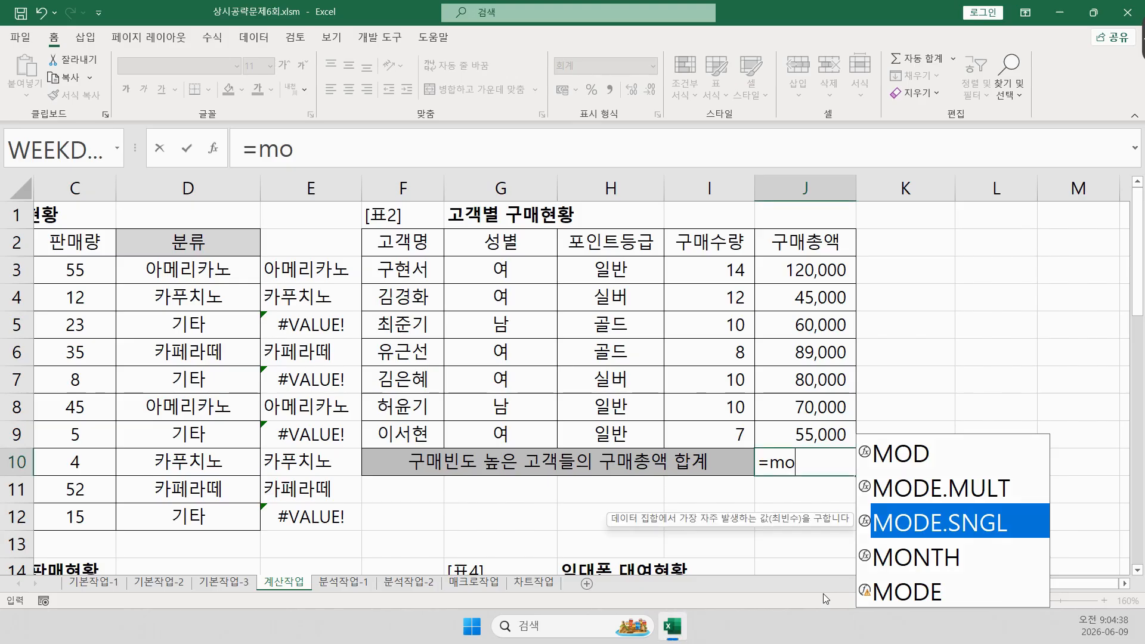
{"action": "key", "text": "Tab"}
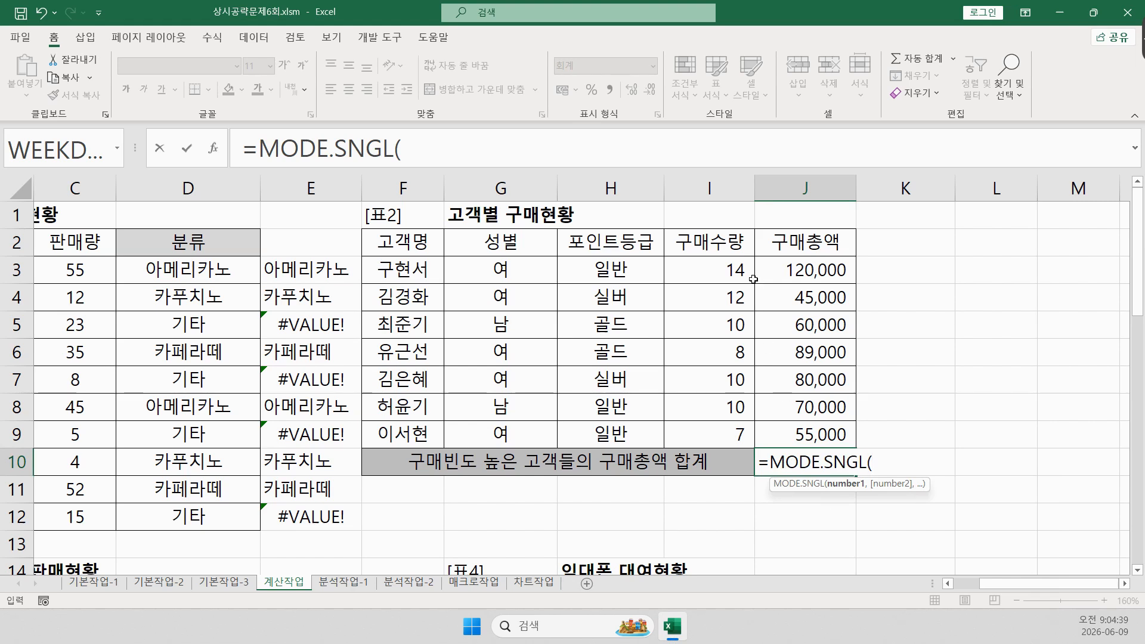
{"action": "left_click_drag", "start_coordinate": [719, 265], "coordinate": [710, 437]}
{"action": "type", "text": ")"}
{"action": "key", "text": "Return"}
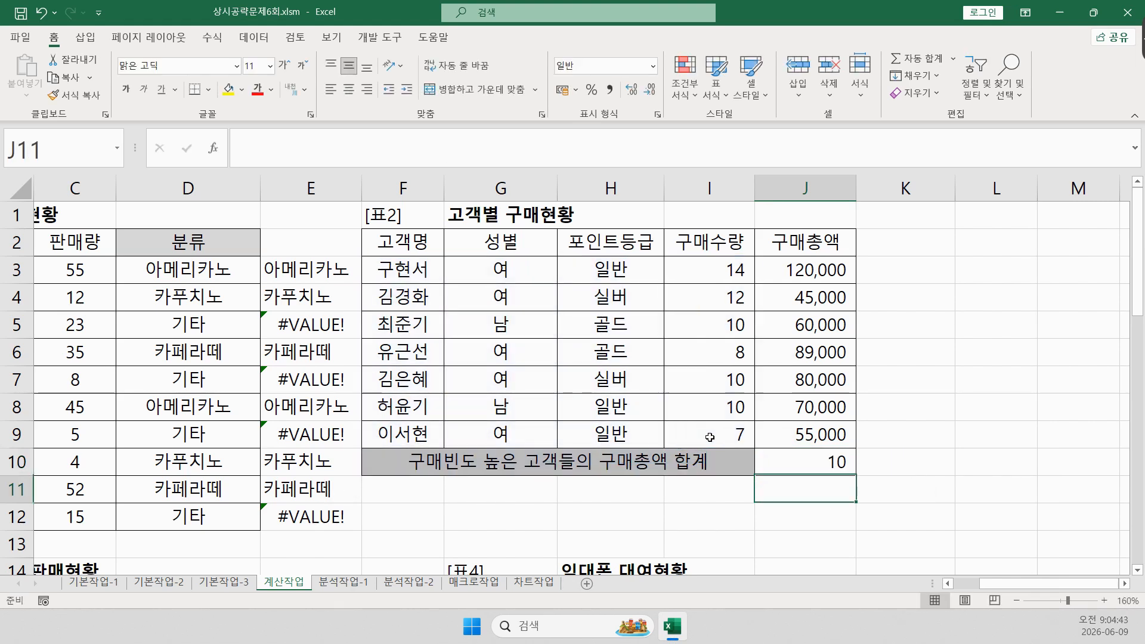
- Cut MODE.SNGL(I3:I9) out of J10's formula and start a SUMIF function with I3:I9 as its range
{"action": "key", "text": "Up"}
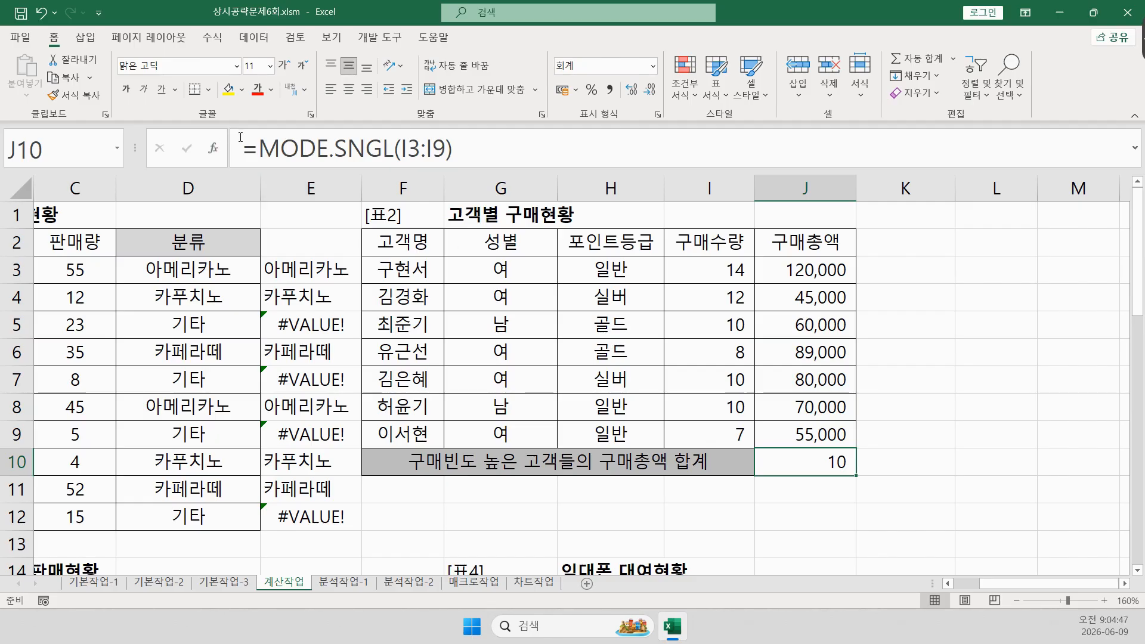
{"action": "left_click_drag", "start_coordinate": [258, 149], "coordinate": [670, 129]}
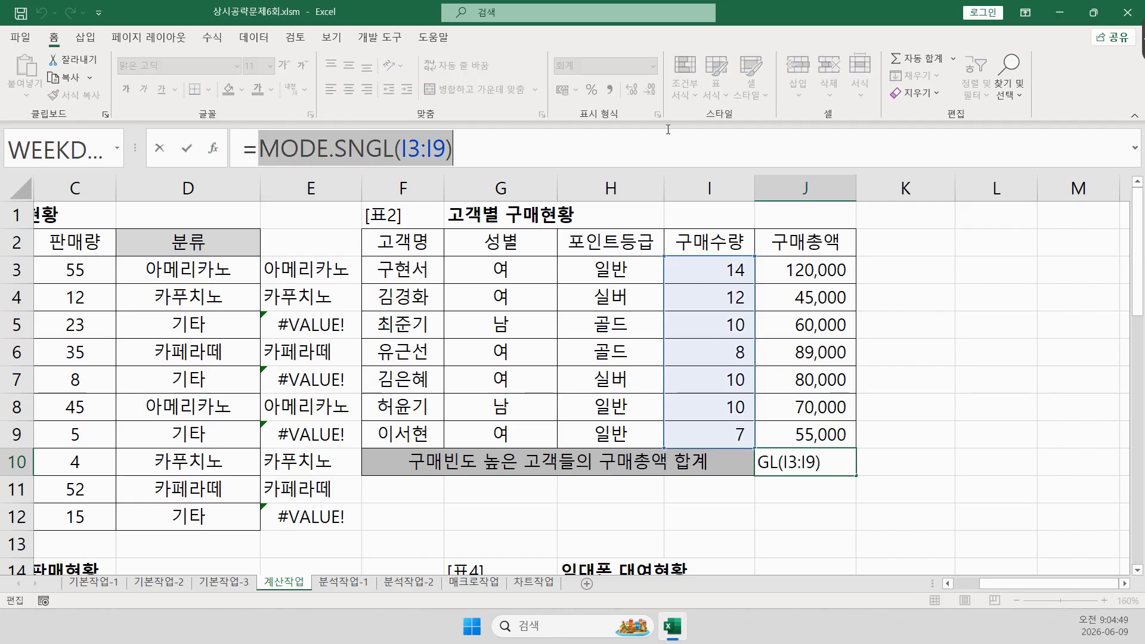
{"action": "key", "text": "BackSpace"}
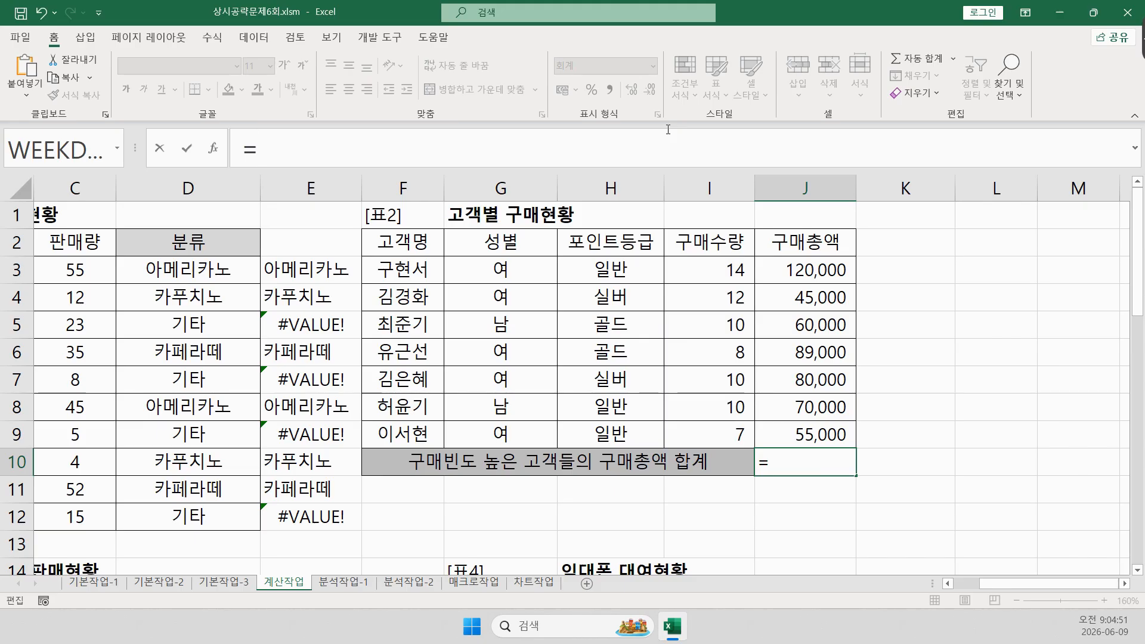
{"action": "type", "text": "sumi"}
{"action": "key", "text": "Tab"}
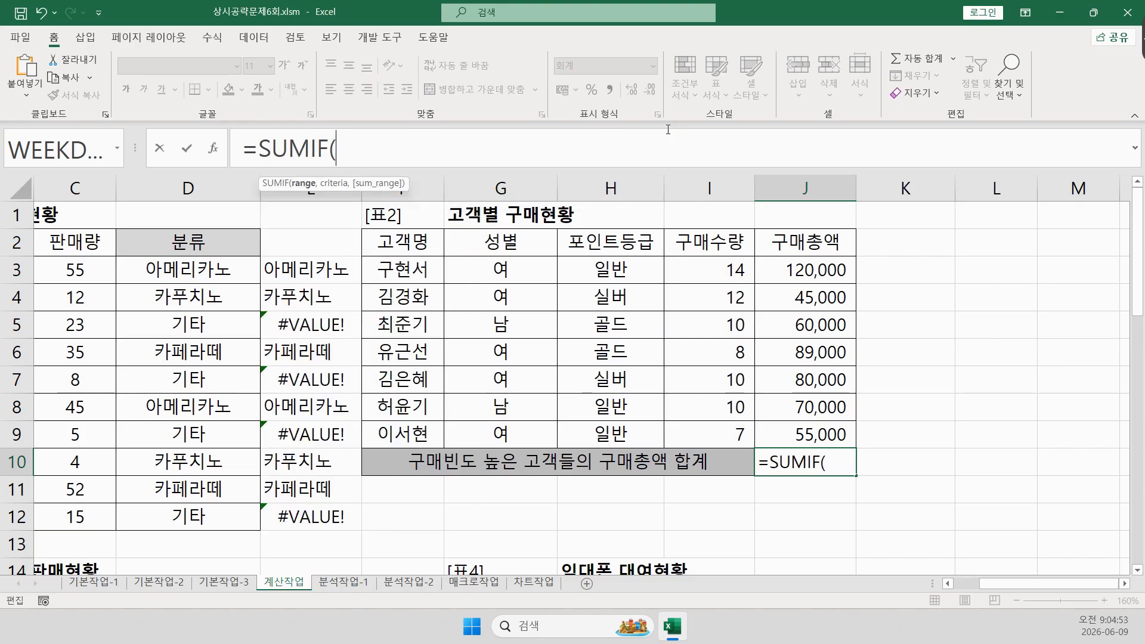
{"action": "left_click_drag", "start_coordinate": [718, 257], "coordinate": [715, 441]}
{"action": "type", "text": ","}
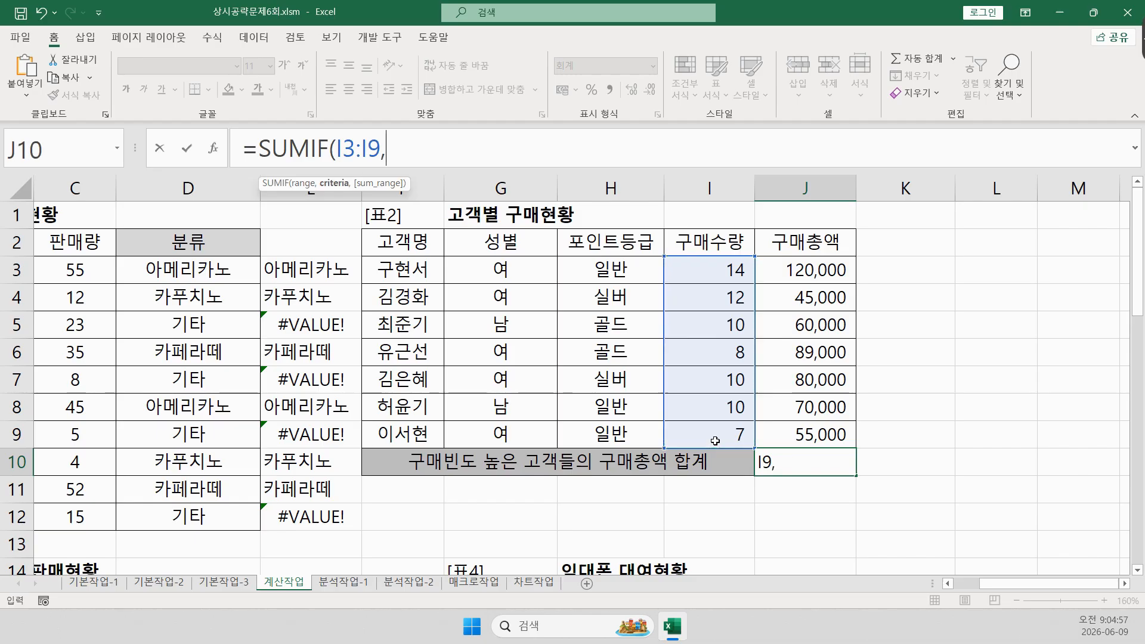
- Complete J10's SUMIF with MODE.SNGL(I3:I9) as the criteria and J3:J9 as the sum range
{"action": "type", "text": "MODE.SNGL(I3:I9),"}
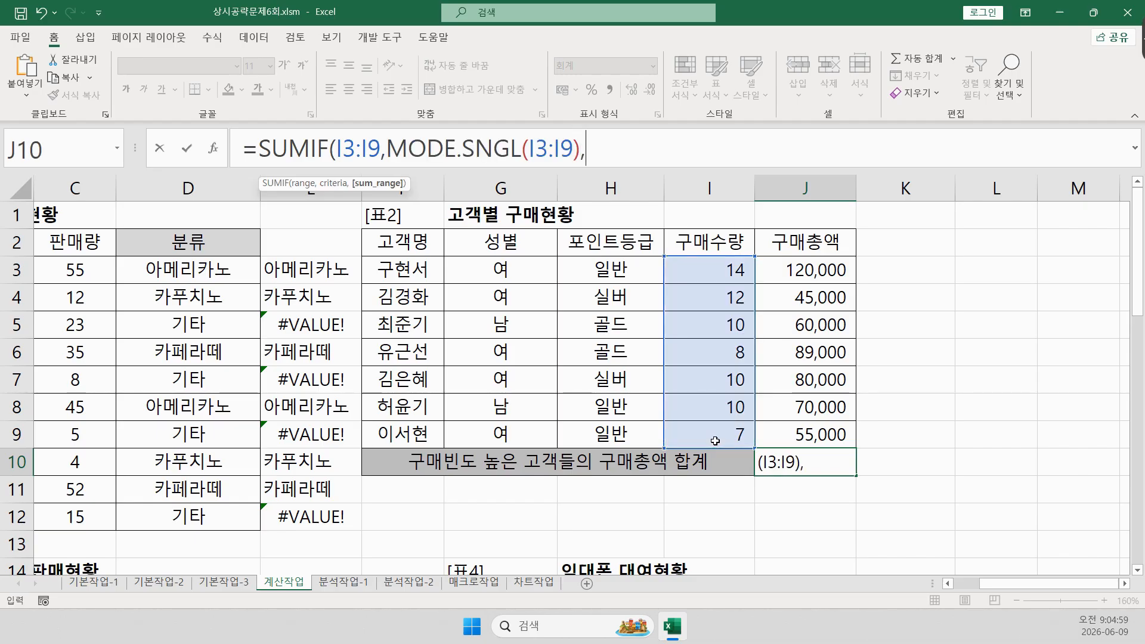
{"action": "left_click_drag", "start_coordinate": [790, 276], "coordinate": [786, 434]}
{"action": "type", "text": ")"}
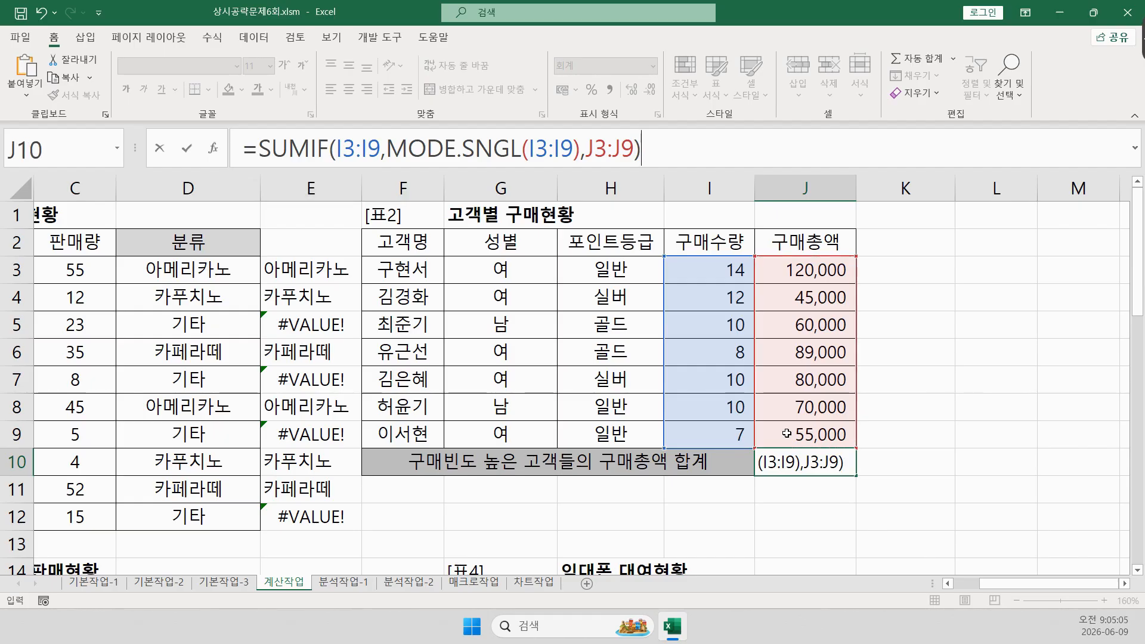
{"action": "key", "text": "Return"}
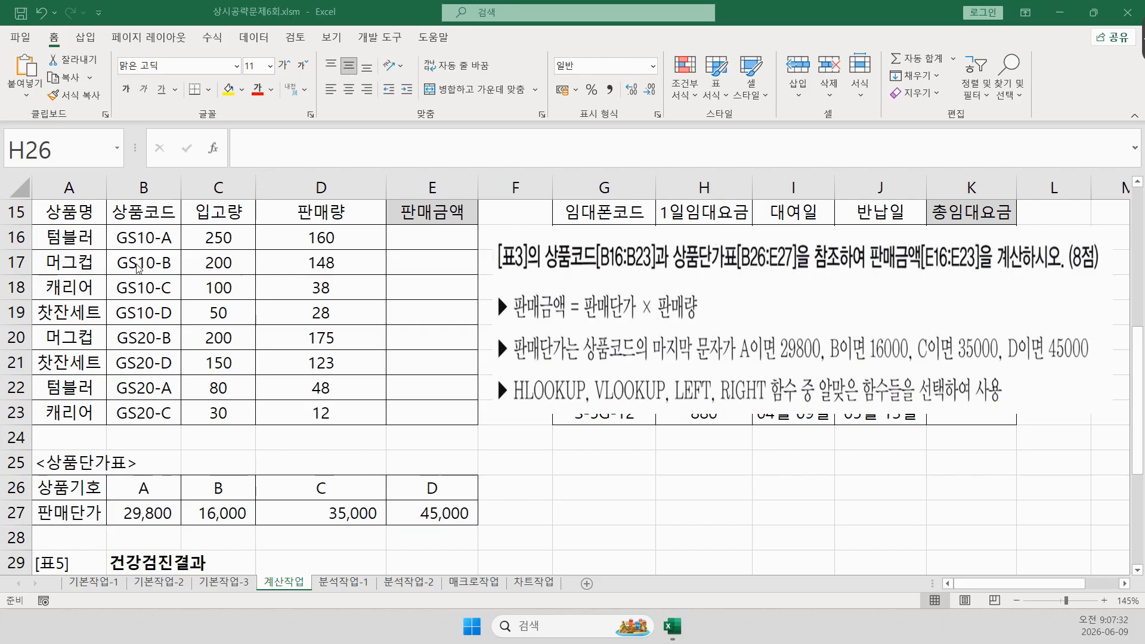
{"action": "left_click_drag", "start_coordinate": [107, 229], "coordinate": [180, 424]}
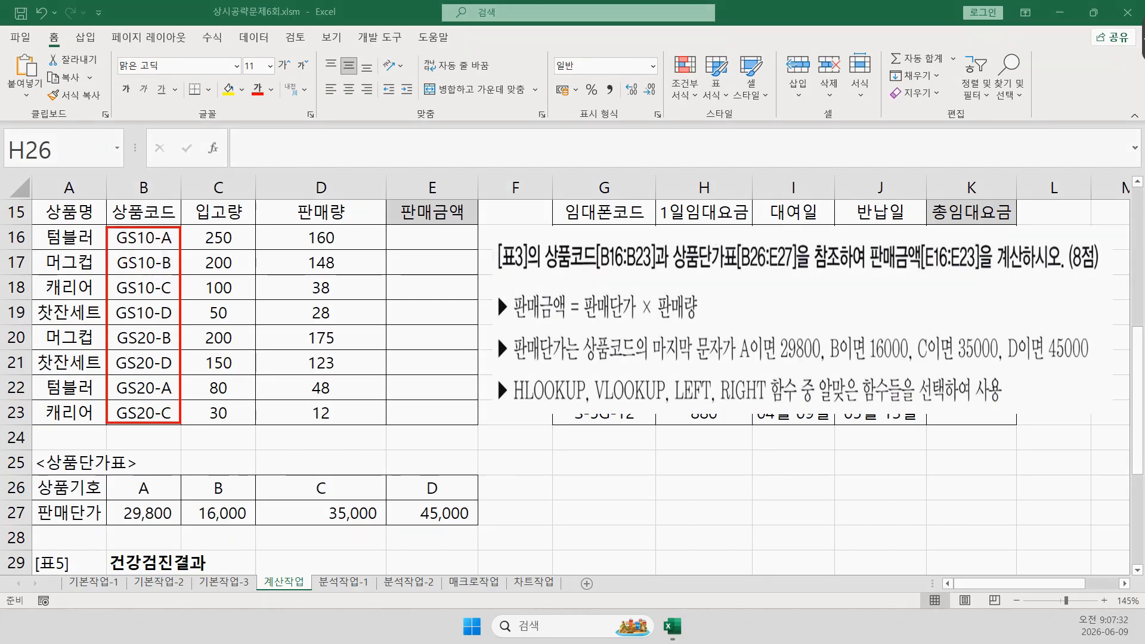
{"action": "mouse_move", "coordinate": [119, 476]}
{"action": "left_mouse_down"}
{"action": "mouse_move", "coordinate": [558, 531]}
{"action": "mouse_move", "coordinate": [496, 531]}
{"action": "left_mouse_up"}
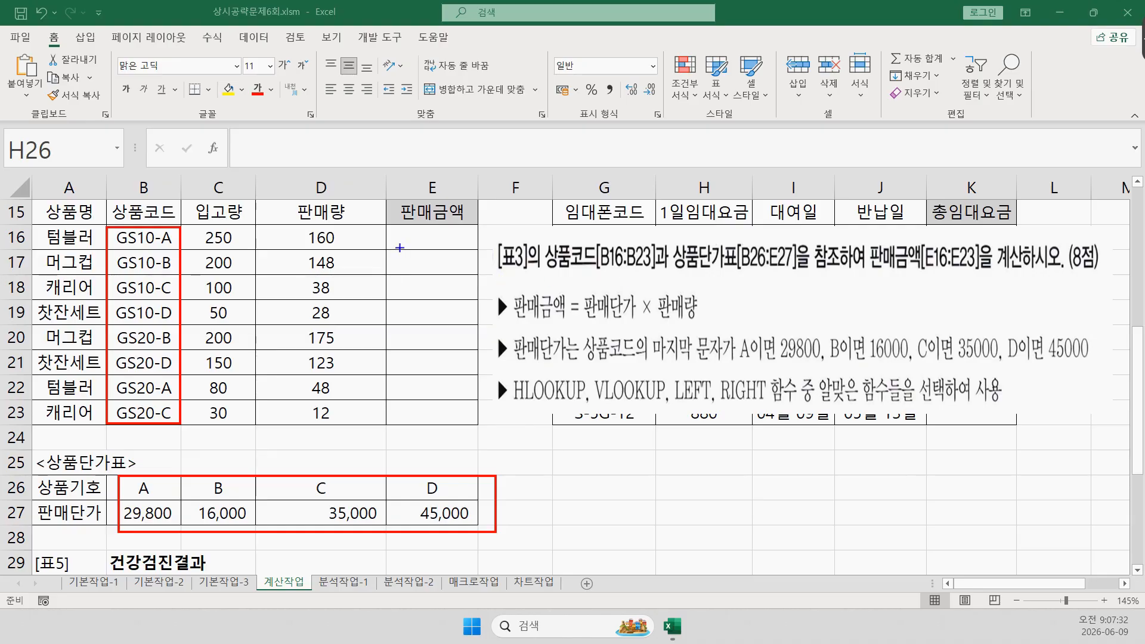
{"action": "mouse_move", "coordinate": [383, 227]}
{"action": "left_mouse_down"}
{"action": "mouse_move", "coordinate": [465, 339]}
{"action": "mouse_move", "coordinate": [484, 434]}
{"action": "left_mouse_up"}
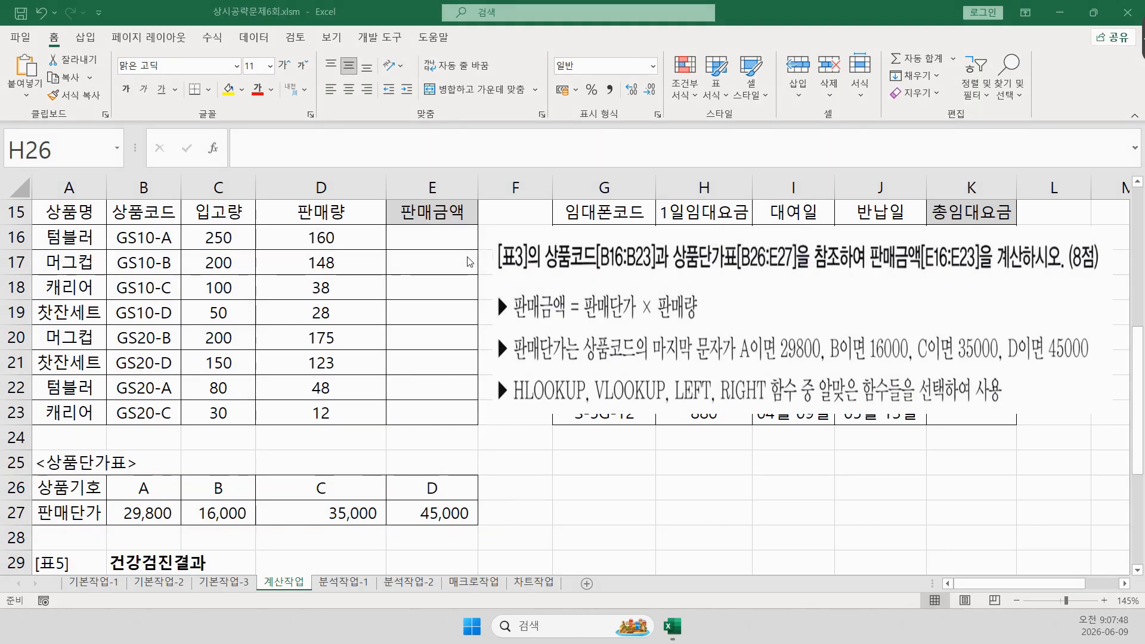
- Try calculating the first sales amount in E16 with =B27*D16, and clear the cell again
{"action": "left_click", "coordinate": [452, 232]}
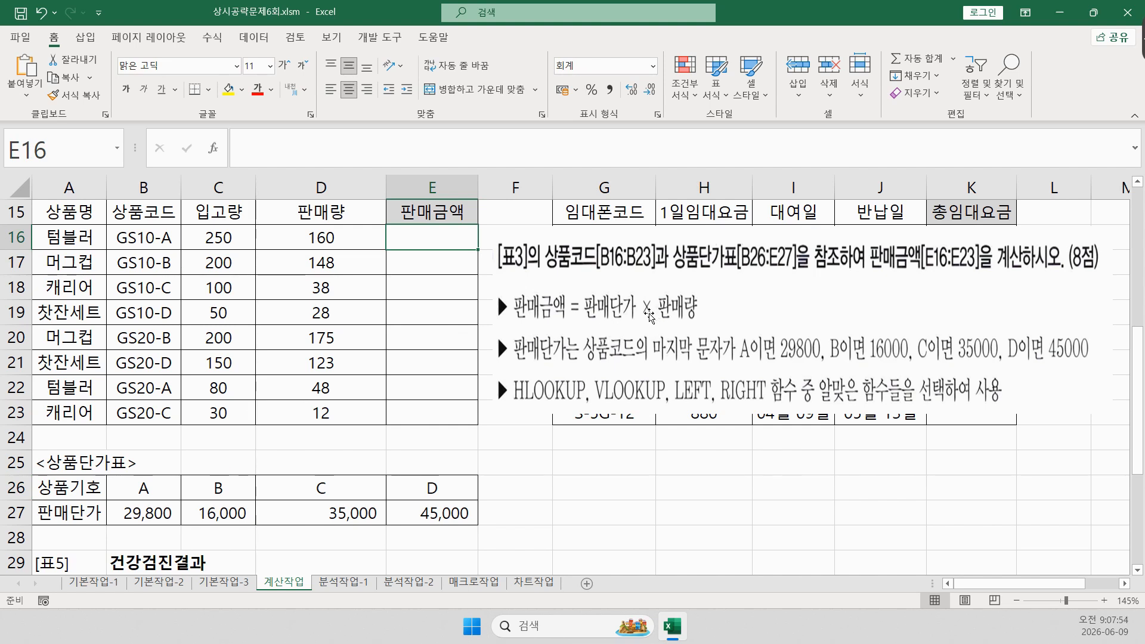
{"action": "type", "text": "="}
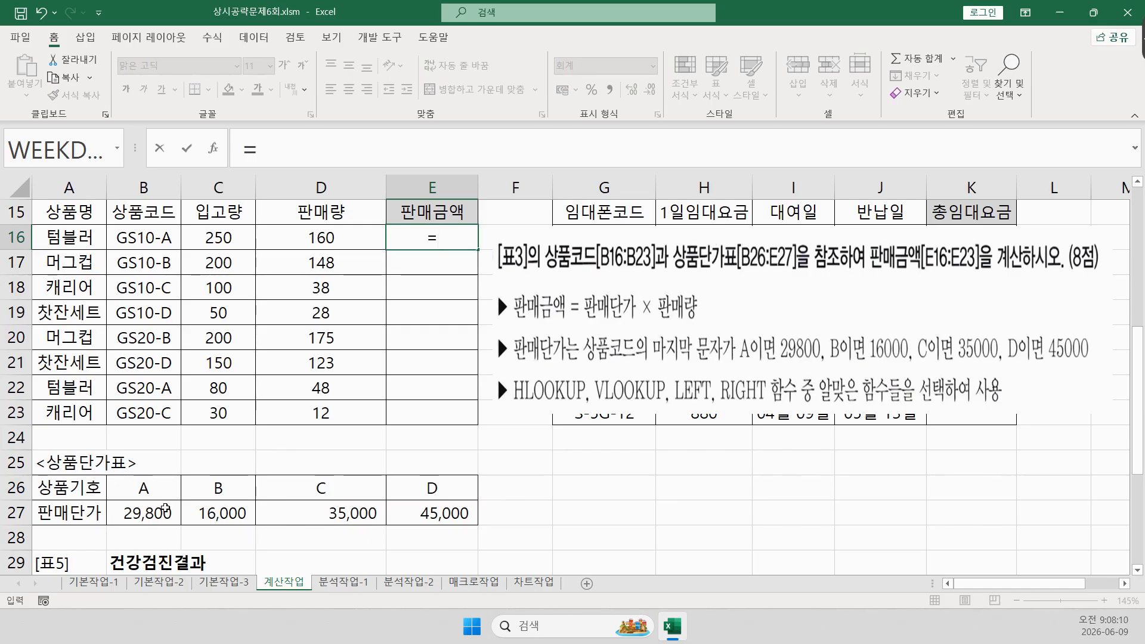
{"action": "left_click", "coordinate": [145, 512]}
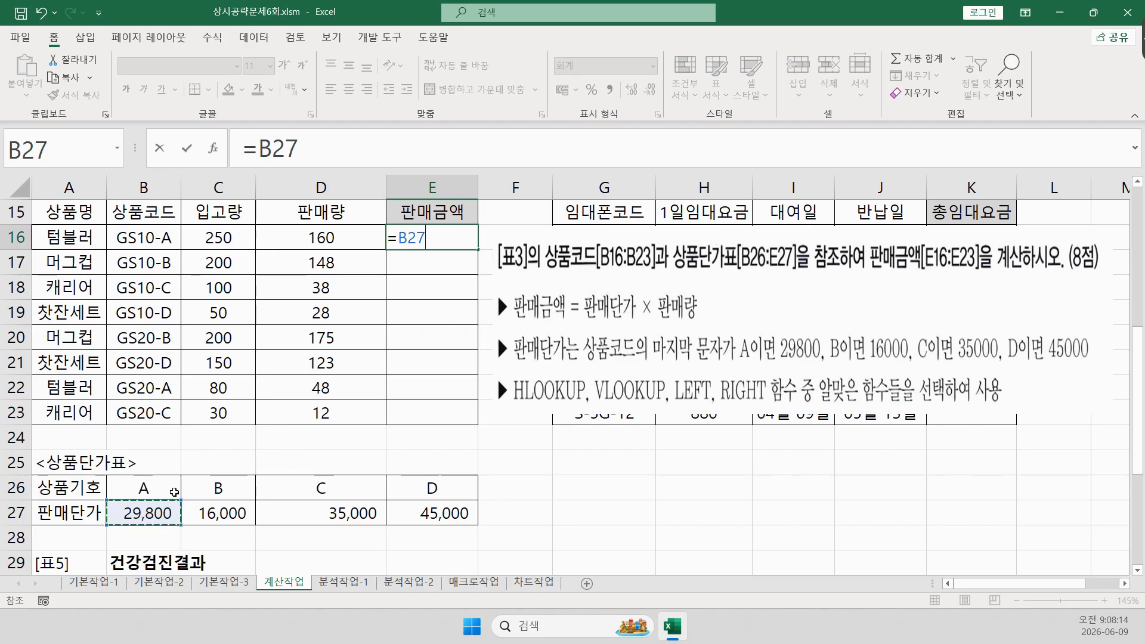
{"action": "type", "text": "*"}
{"action": "left_click", "coordinate": [288, 236]}
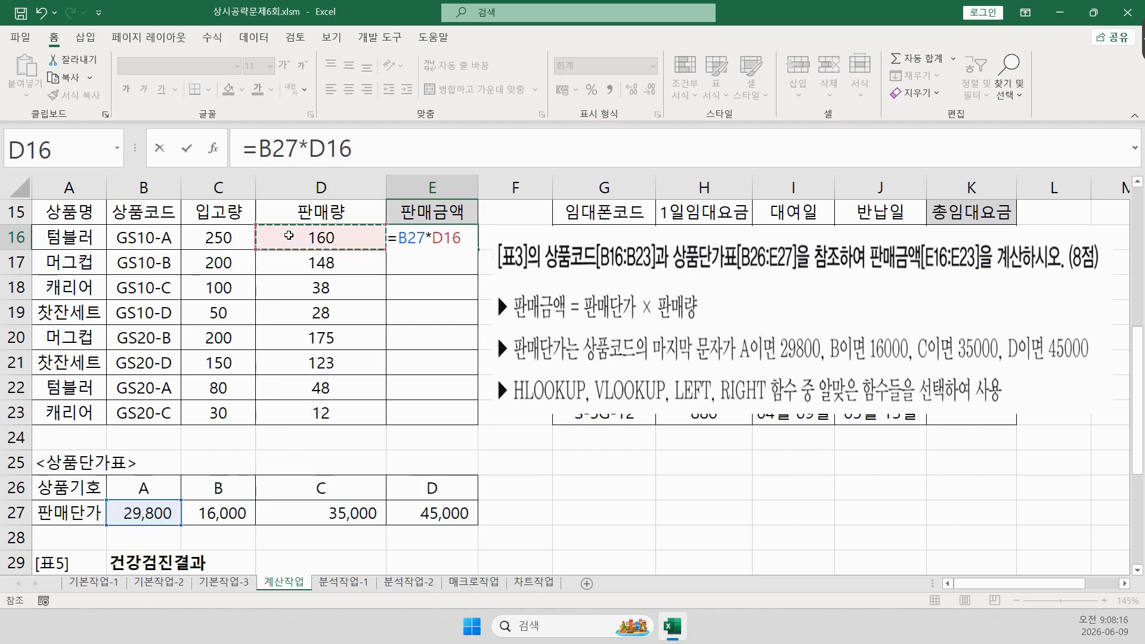
{"action": "key", "text": "Return"}
{"action": "key", "text": "Up"}
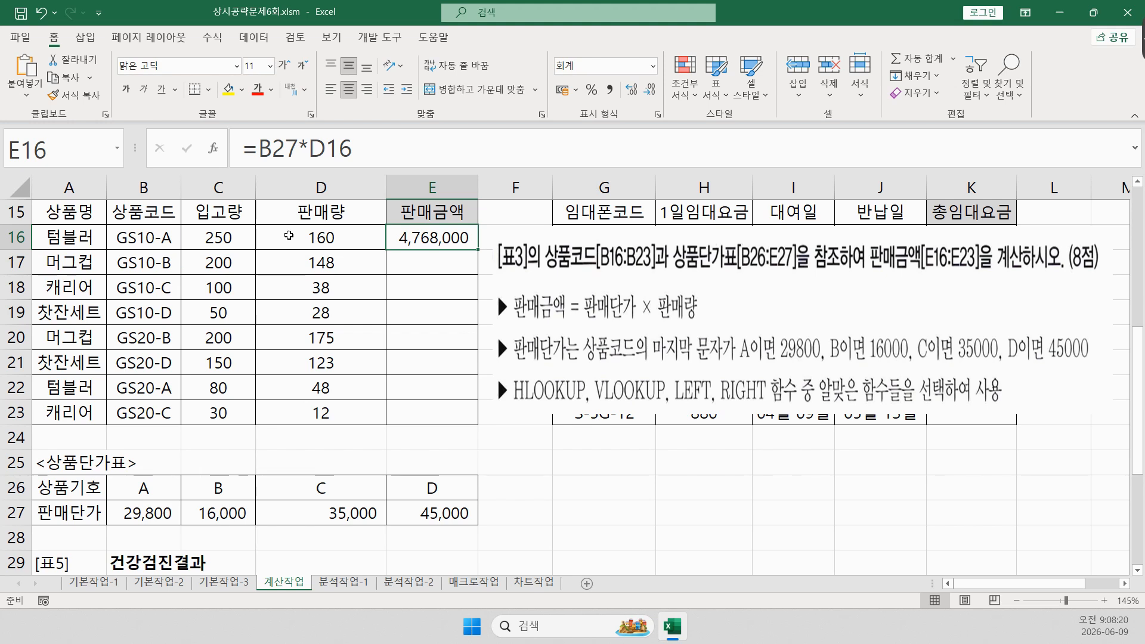
{"action": "left_click", "coordinate": [352, 149]}
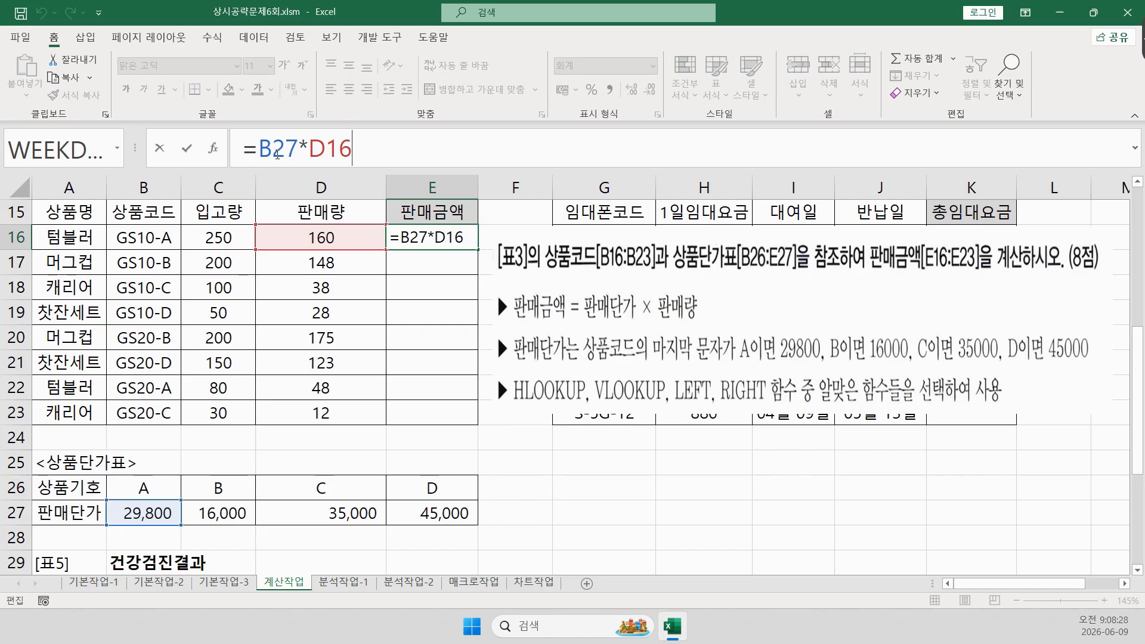
{"action": "key", "text": "ctrl+Return"}
{"action": "key", "text": "Delete"}
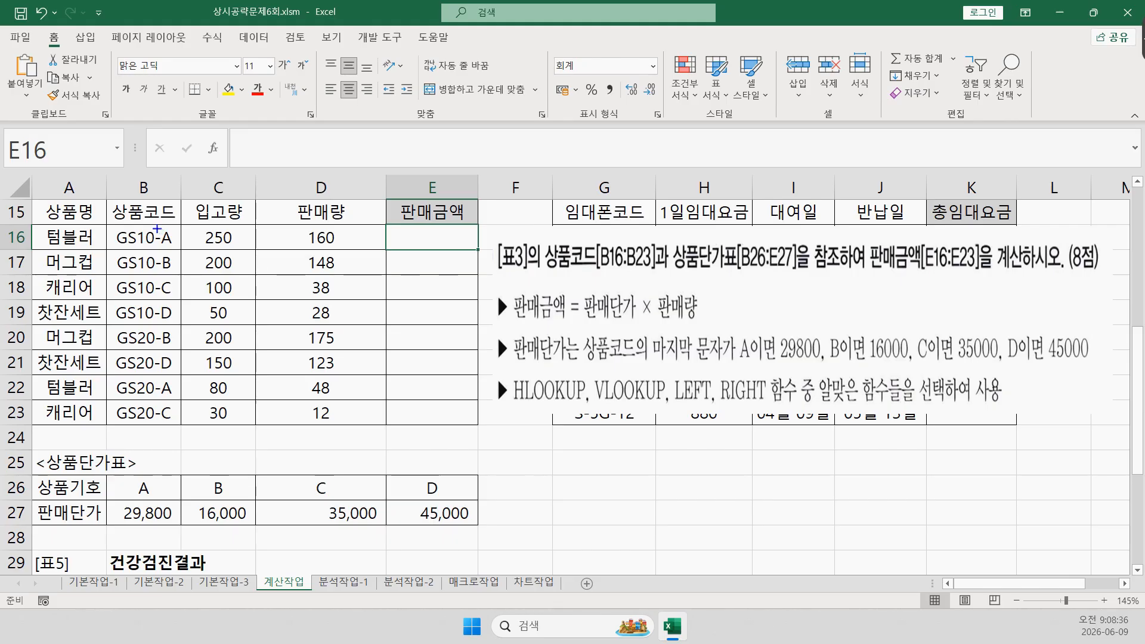
{"action": "mouse_move", "coordinate": [196, 213]}
{"action": "left_mouse_down"}
{"action": "mouse_move", "coordinate": [370, 210]}
{"action": "mouse_move", "coordinate": [403, 229]}
{"action": "left_mouse_up"}
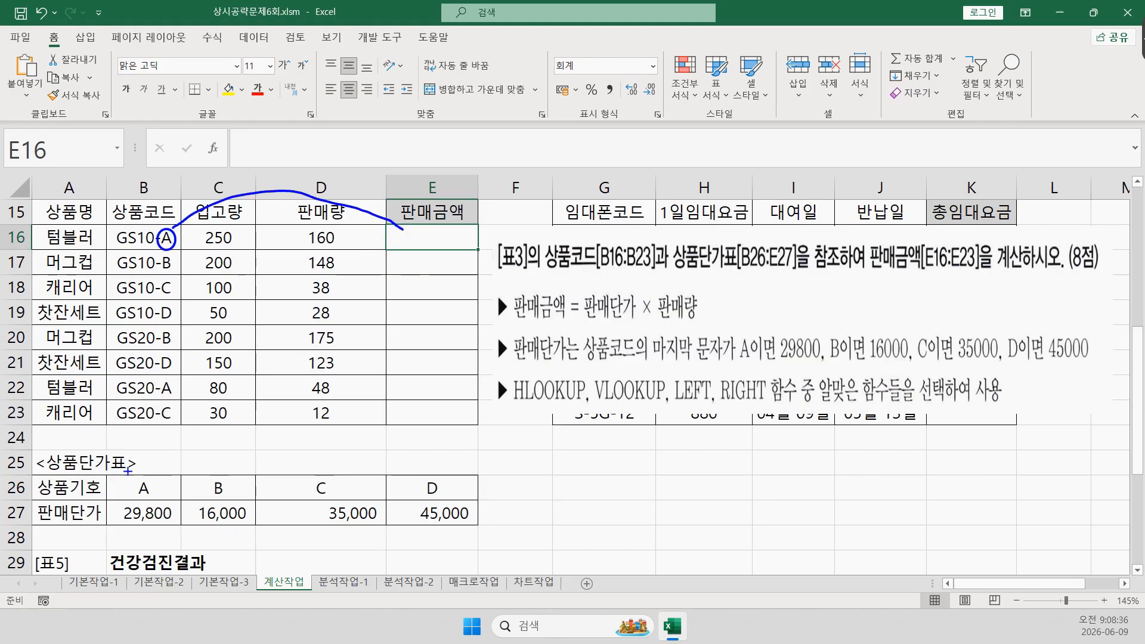
{"action": "left_click_drag", "start_coordinate": [152, 483], "coordinate": [477, 532]}
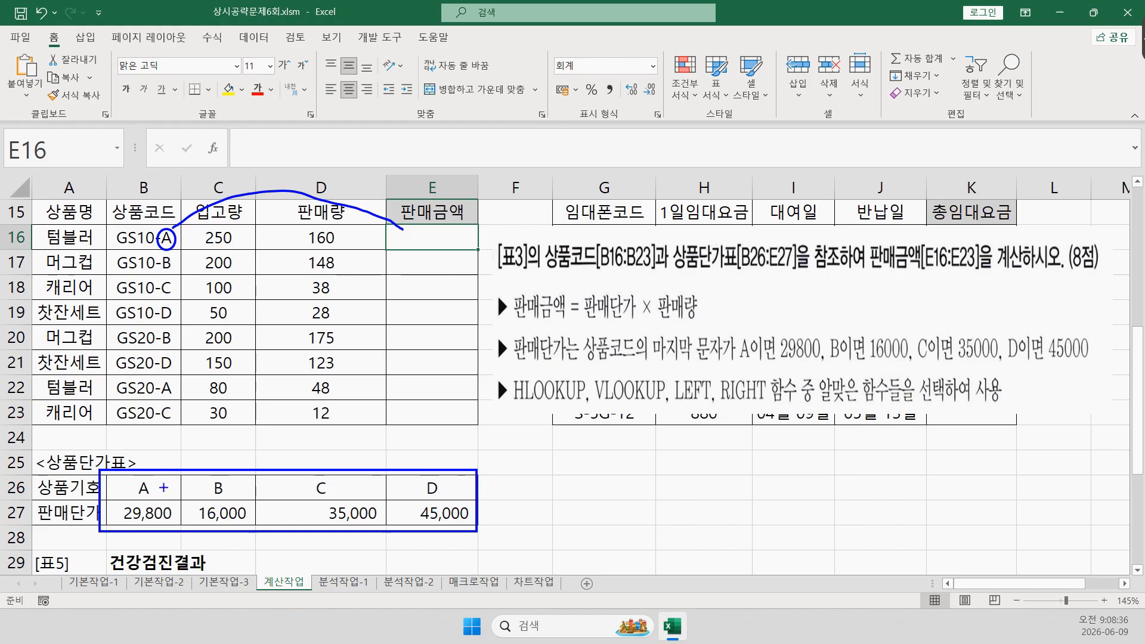
{"action": "left_click_drag", "start_coordinate": [164, 488], "coordinate": [457, 488]}
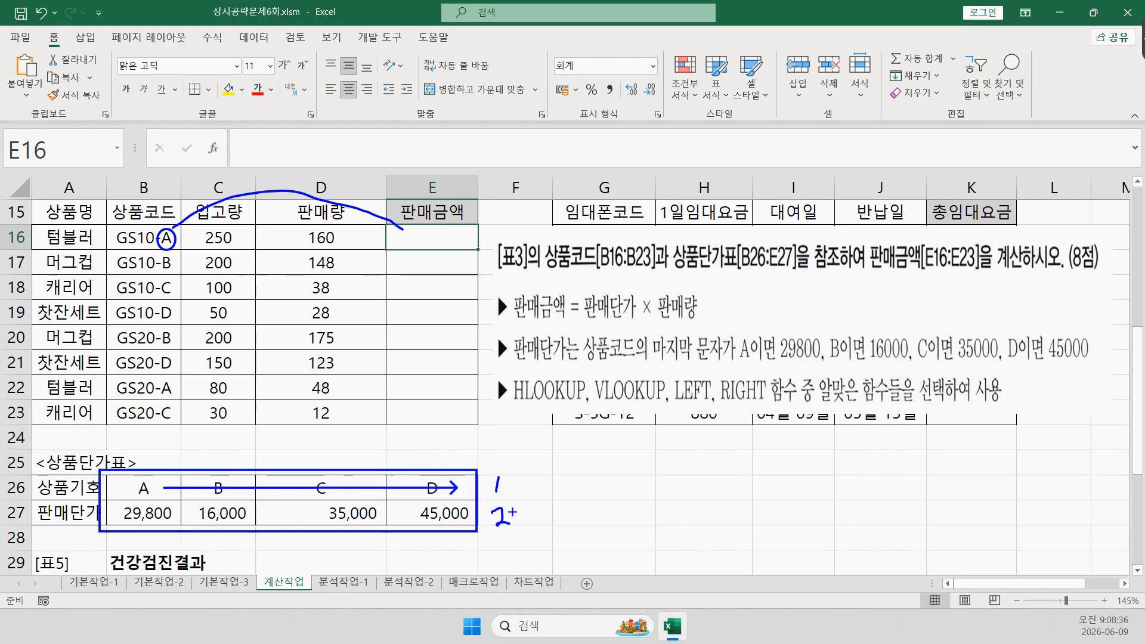
{"action": "mouse_move", "coordinate": [514, 508]}
{"action": "left_mouse_down"}
{"action": "mouse_move", "coordinate": [527, 423]}
{"action": "mouse_move", "coordinate": [422, 274]}
{"action": "left_mouse_up"}
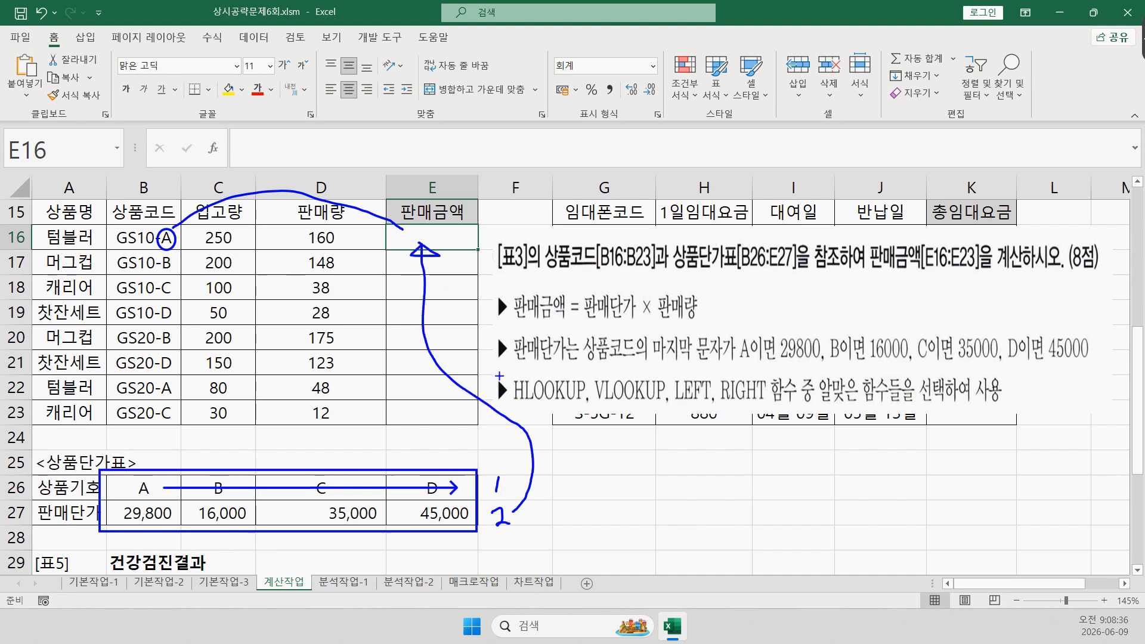
{"action": "mouse_move", "coordinate": [545, 365]}
{"action": "left_mouse_down"}
{"action": "mouse_move", "coordinate": [519, 409]}
{"action": "mouse_move", "coordinate": [587, 393]}
{"action": "mouse_move", "coordinate": [589, 374]}
{"action": "left_mouse_up"}
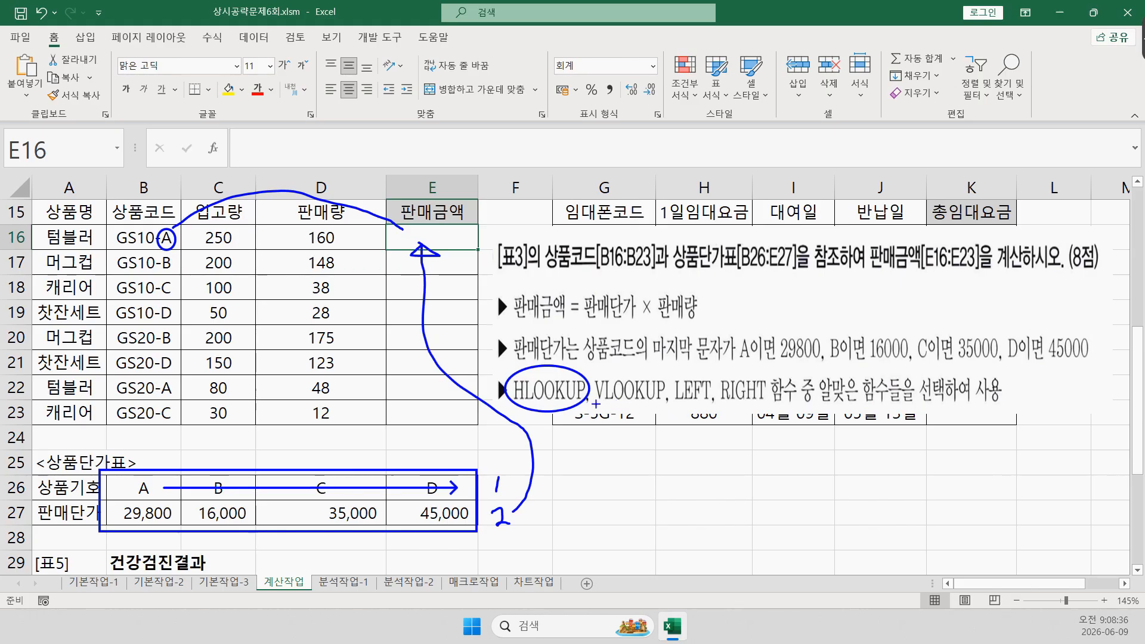
{"action": "left_click_drag", "start_coordinate": [609, 395], "coordinate": [653, 370]}
{"action": "left_click_drag", "start_coordinate": [713, 372], "coordinate": [674, 410]}
{"action": "mouse_move", "coordinate": [709, 374]}
{"action": "left_mouse_down"}
{"action": "mouse_move", "coordinate": [773, 398]}
{"action": "mouse_move", "coordinate": [716, 382]}
{"action": "left_mouse_up"}
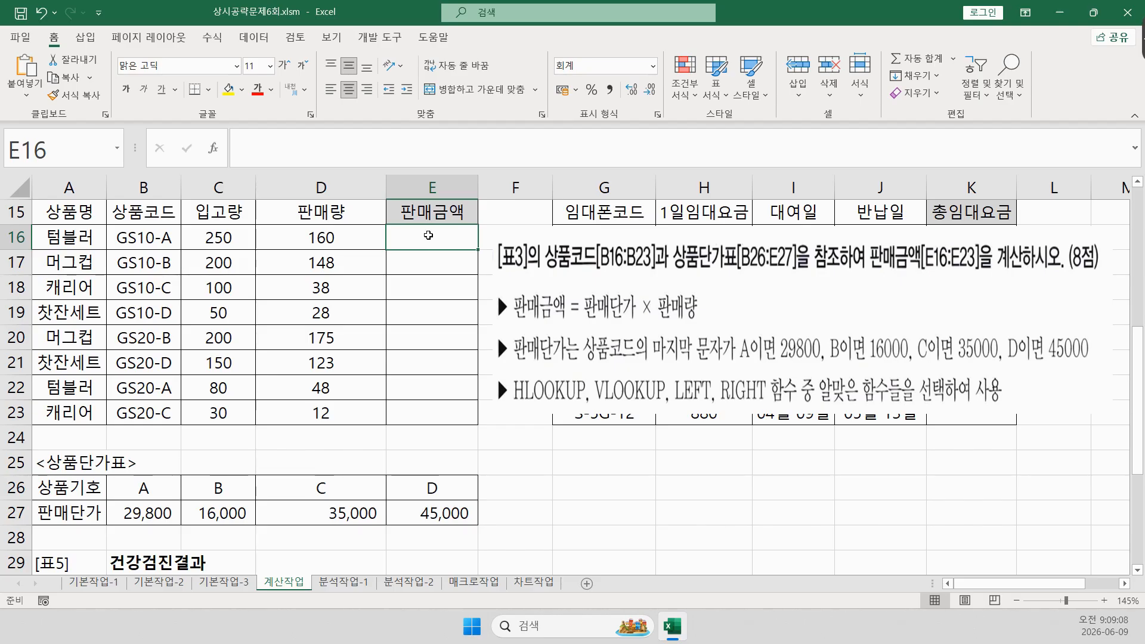
- Extract the last character of the product code in E16 with =RIGHT(B16,1) and fill the formula down to E23
{"action": "type", "text": "=ri"}
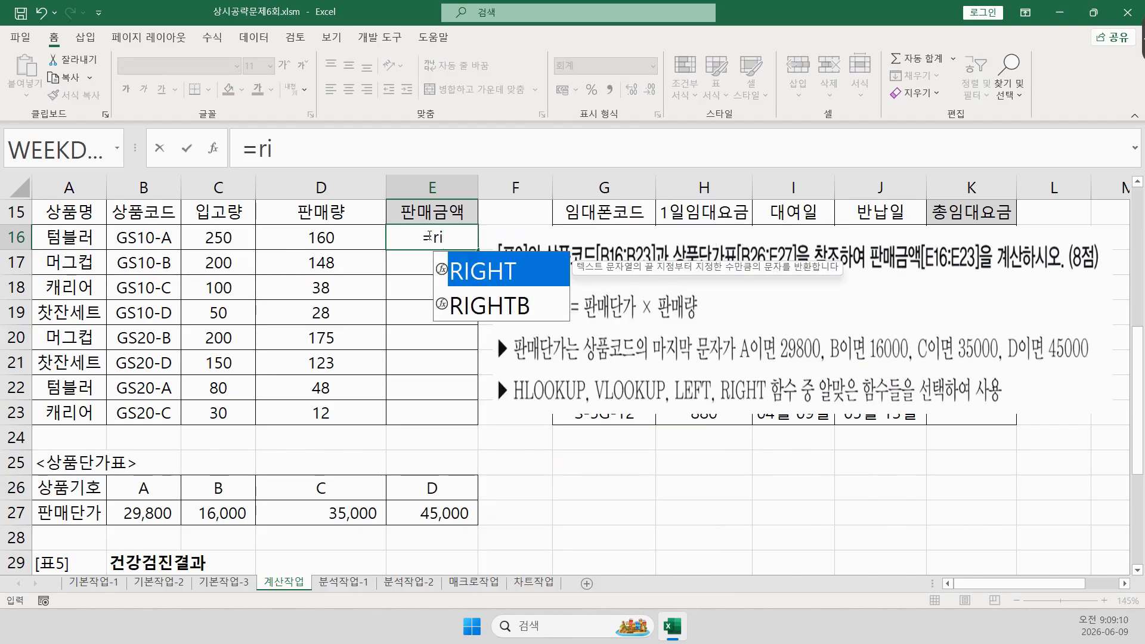
{"action": "key", "text": "Tab"}
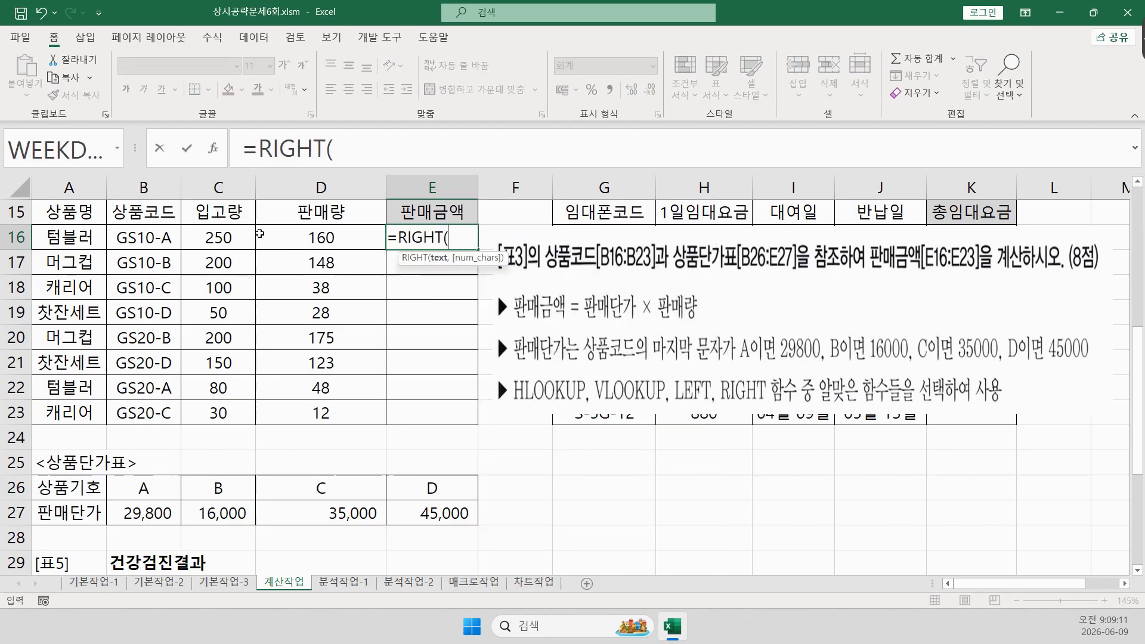
{"action": "left_click", "coordinate": [166, 232]}
{"action": "type", "text": ",1)"}
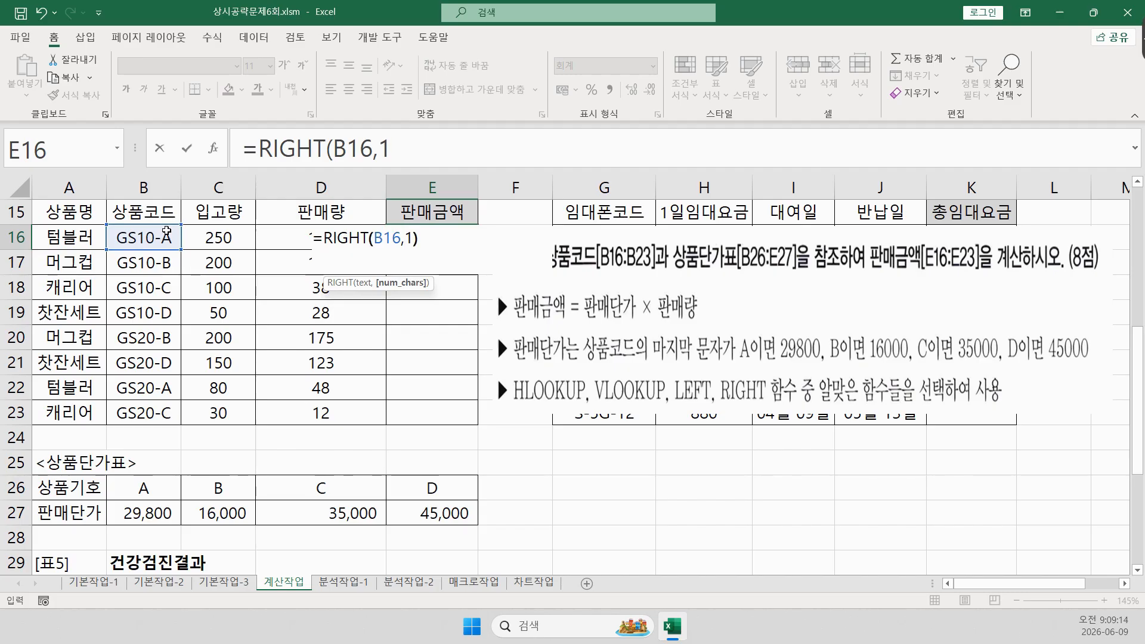
{"action": "key", "text": "Return"}
{"action": "key", "text": "Up"}
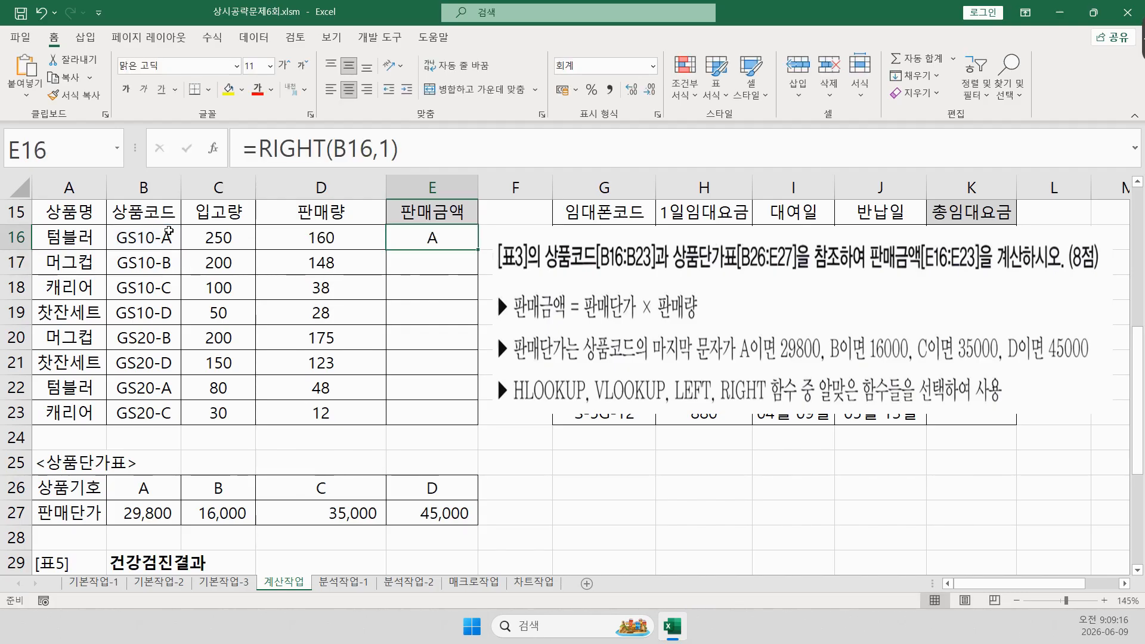
{"action": "left_click_drag", "start_coordinate": [478, 249], "coordinate": [467, 418]}
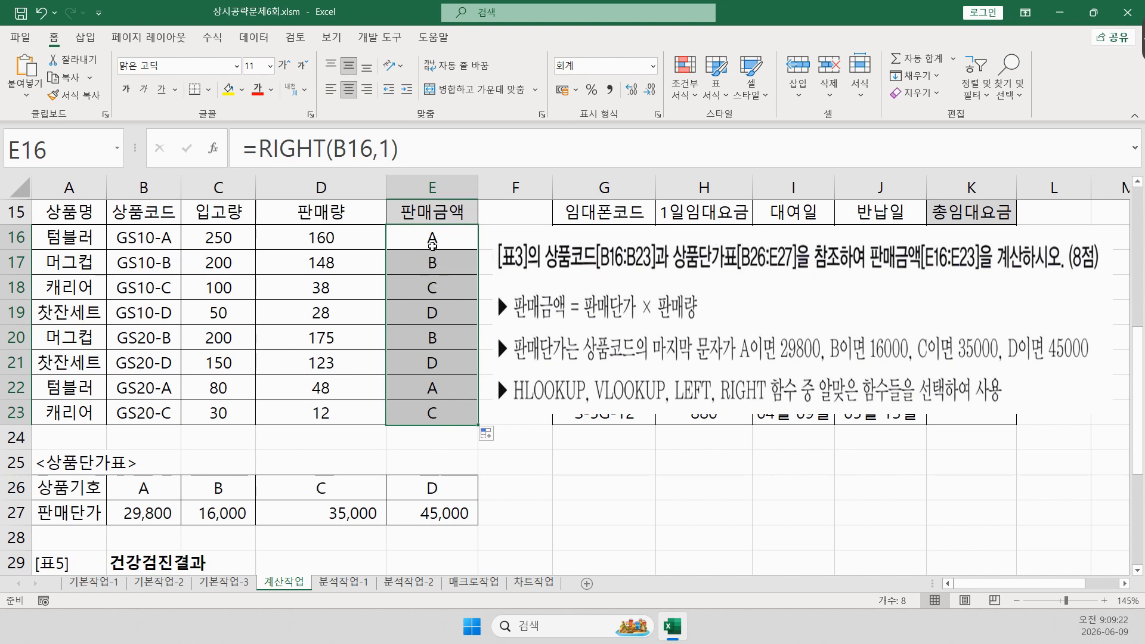
- Wrap the RIGHT formula in E16 in HLOOKUP as the lookup value, with the absolute range $B$26:$E$27 as the table
{"action": "left_click", "coordinate": [406, 234]}
{"action": "left_click", "coordinate": [258, 150]}
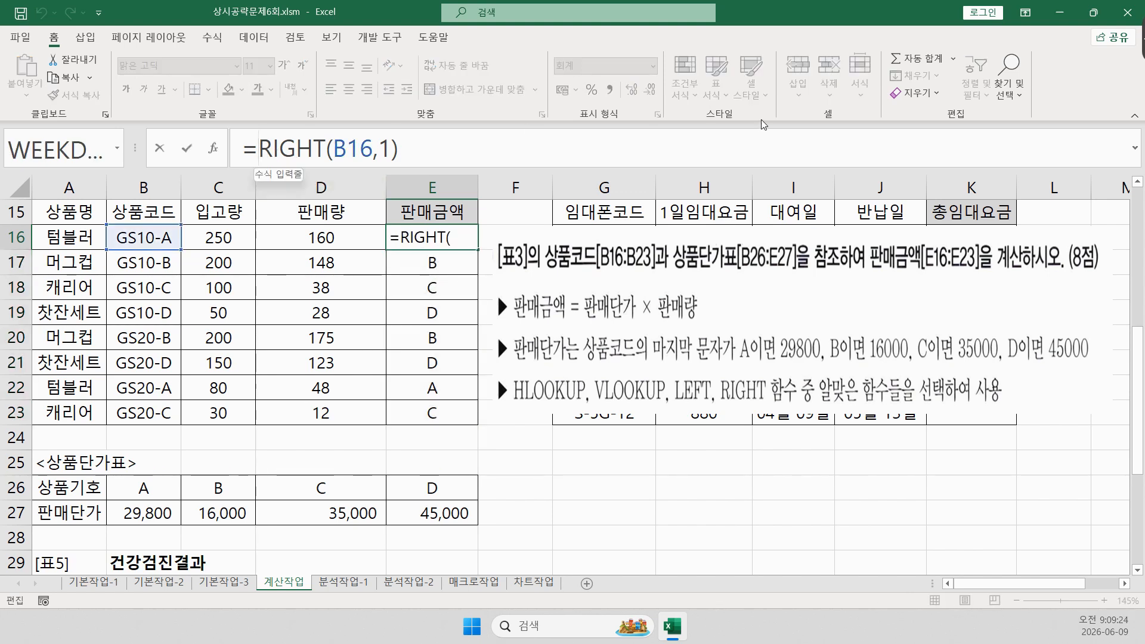
{"action": "type", "text": "hl"}
{"action": "key", "text": "Tab"}
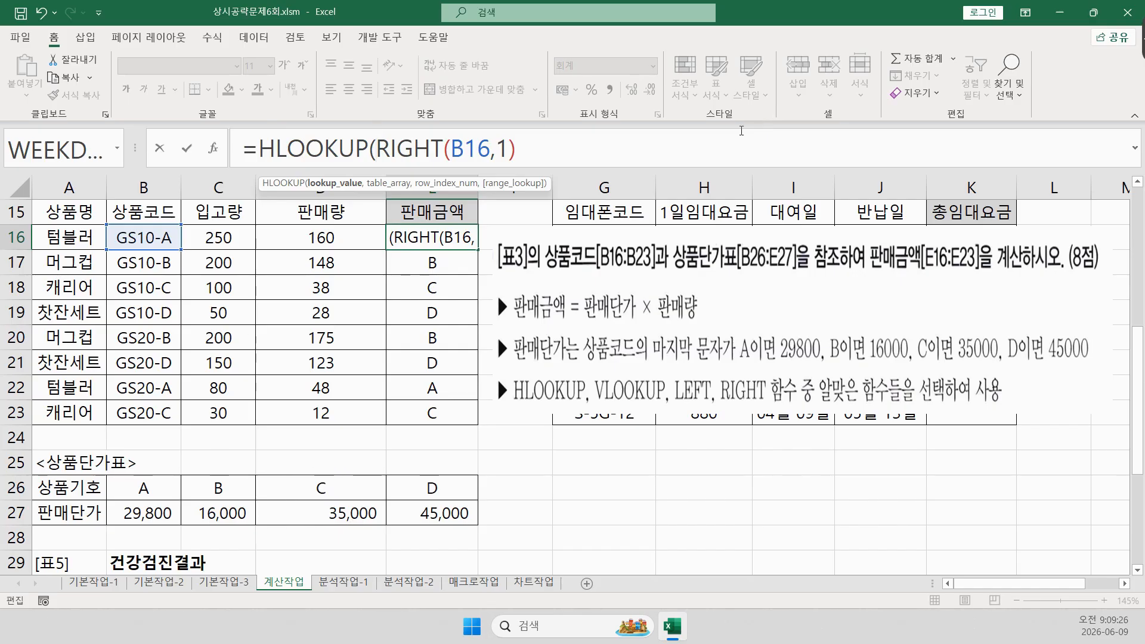
{"action": "left_click", "coordinate": [565, 149]}
{"action": "type", "text": ","}
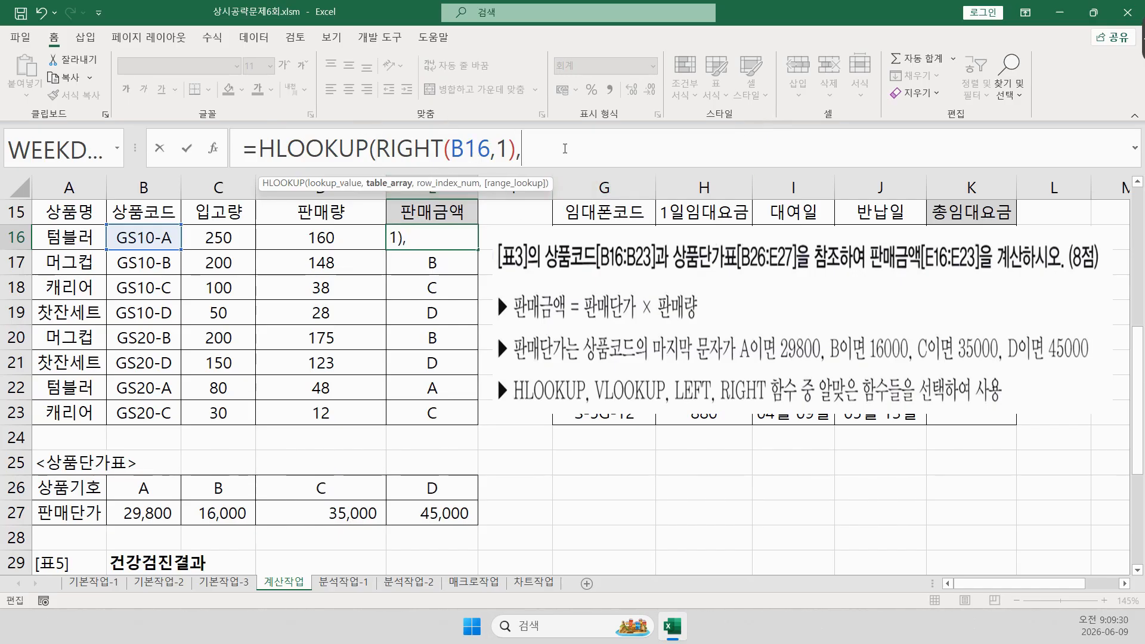
{"action": "left_click_drag", "start_coordinate": [143, 488], "coordinate": [438, 514]}
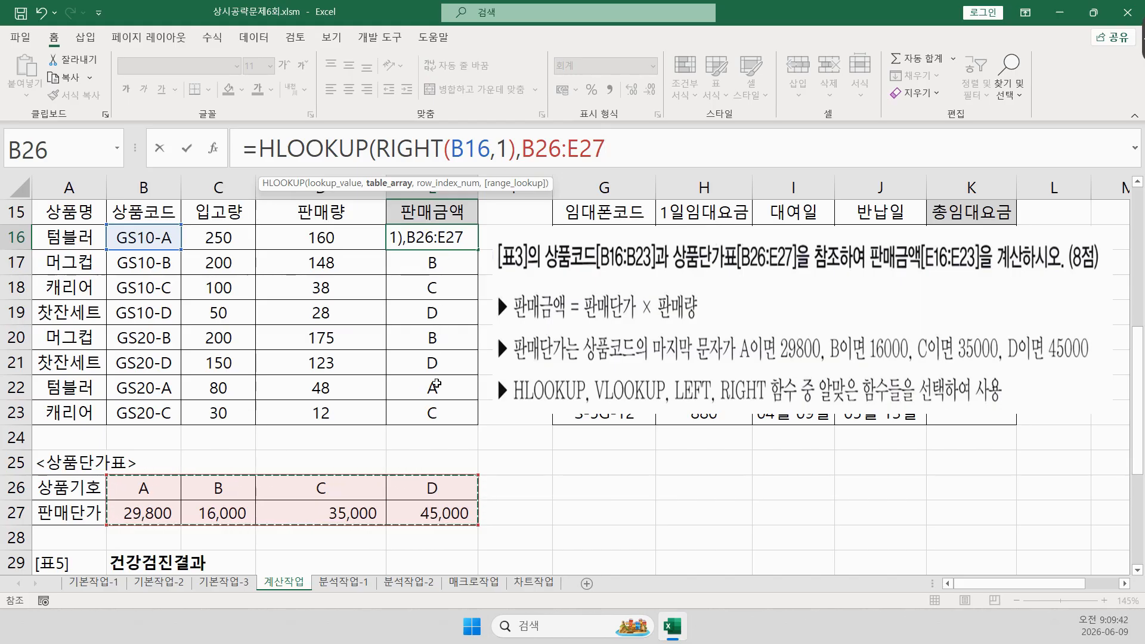
{"action": "key", "text": "F4"}
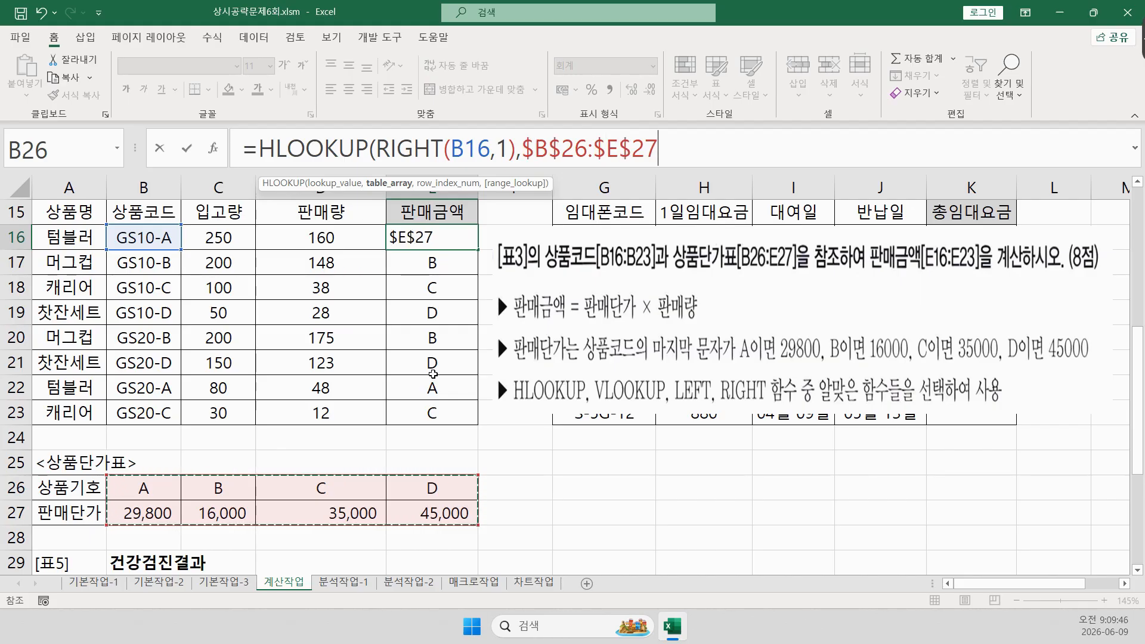
{"action": "type", "text": ","}
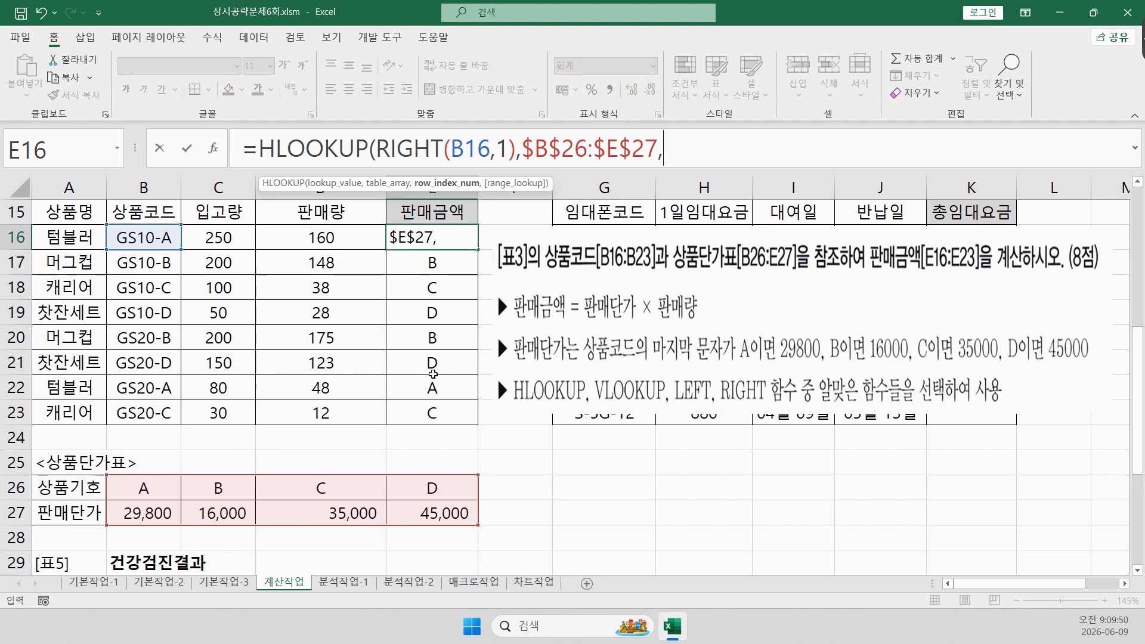
- Complete the HLOOKUP in E16 with row index 2 and exact match 0, and fill it down to E23
{"action": "key", "text": "F2"}
{"action": "type", "text": "2,"}
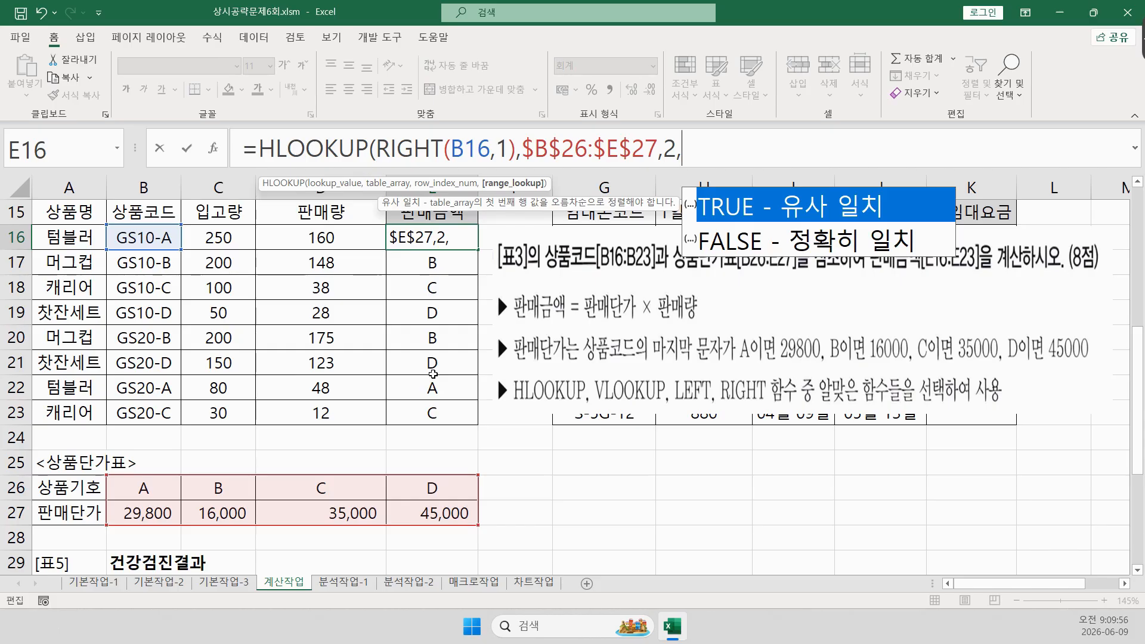
{"action": "type", "text": "0)"}
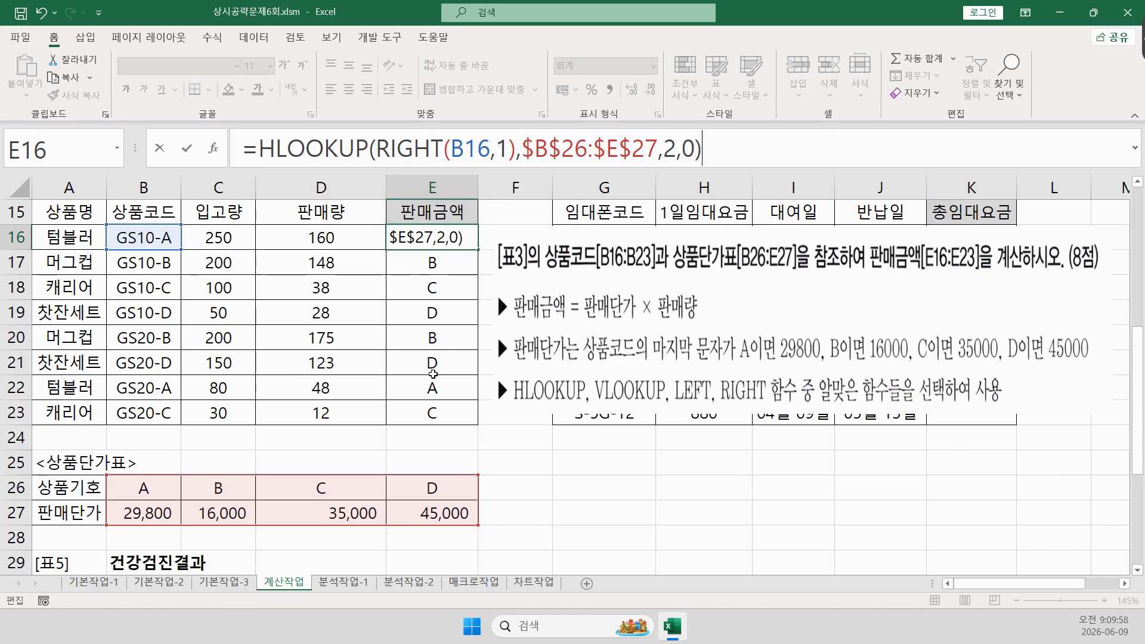
{"action": "key", "text": "Return"}
{"action": "key", "text": "Up"}
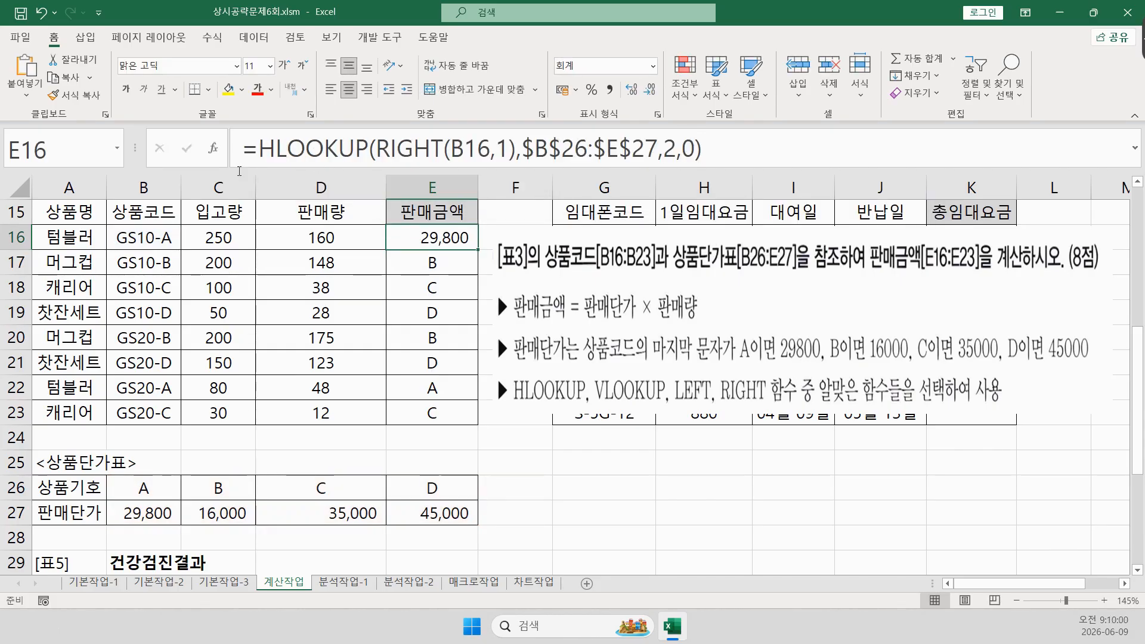
{"action": "left_click_drag", "start_coordinate": [477, 249], "coordinate": [487, 422]}
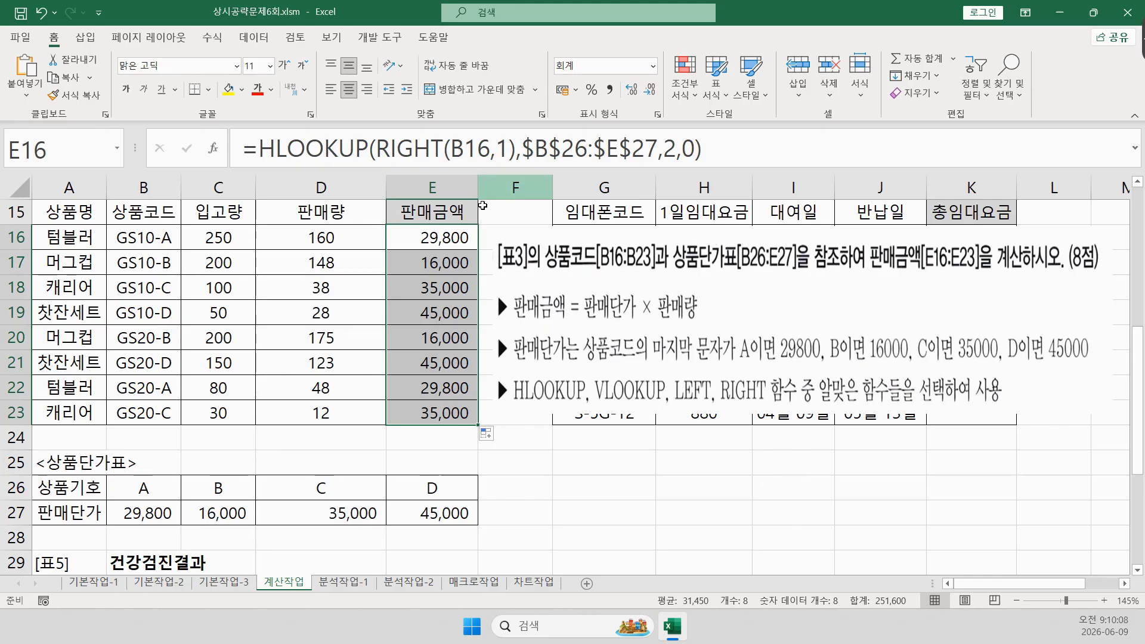
- Multiply the HLOOKUP result in E16 by the sales quantity in D16 and fill the formula down to E23
{"action": "left_click", "coordinate": [447, 238]}
{"action": "left_click", "coordinate": [757, 158]}
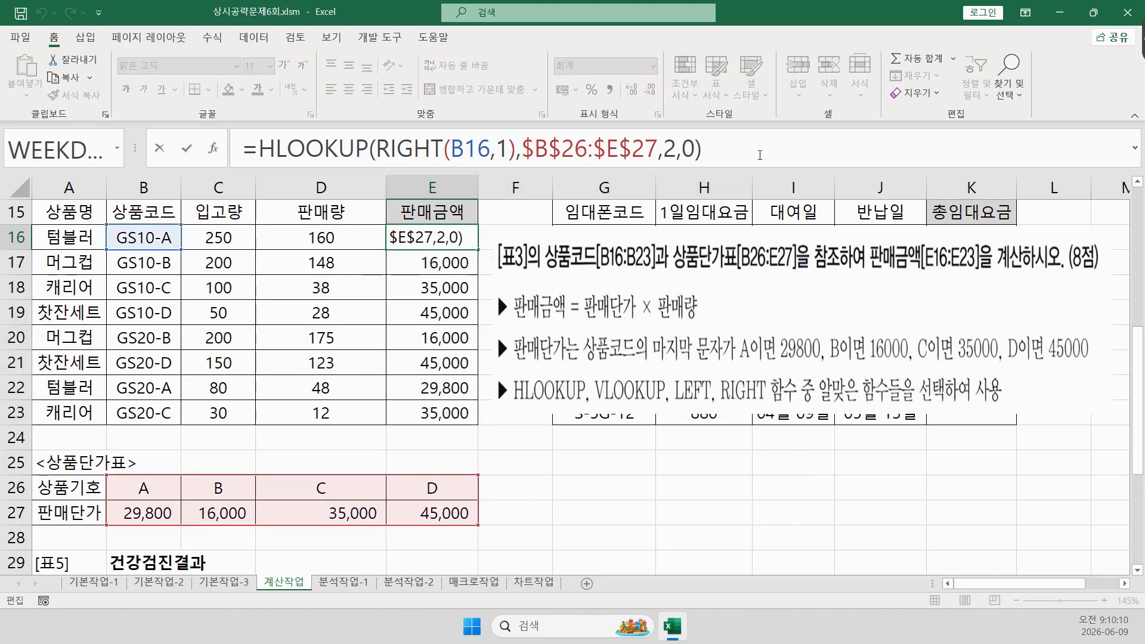
{"action": "type", "text": "*"}
{"action": "left_click", "coordinate": [318, 227]}
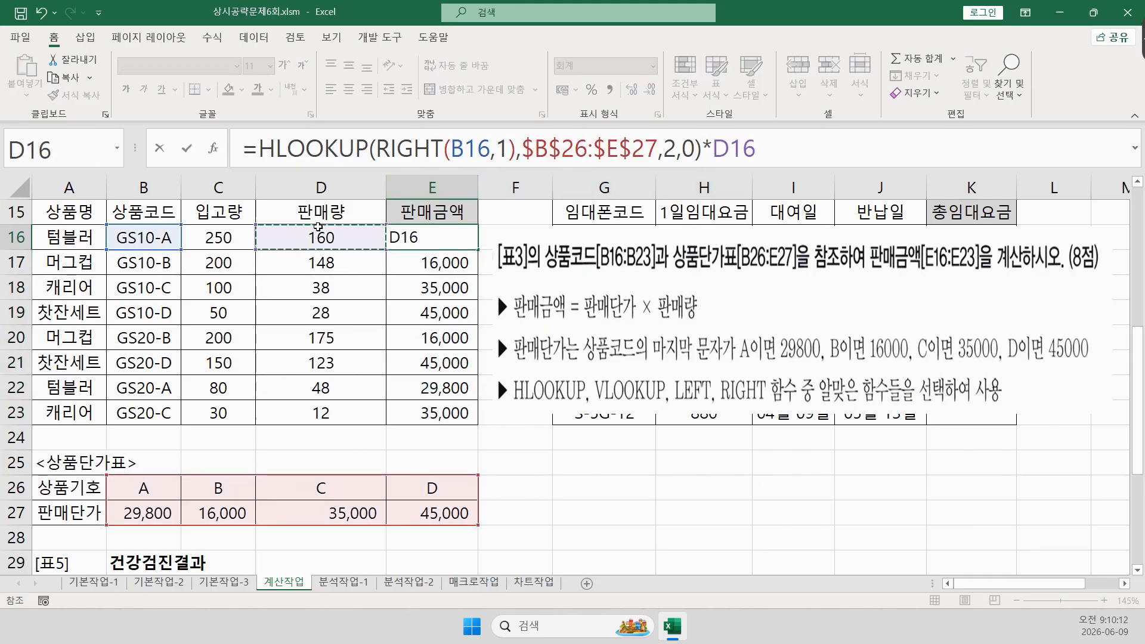
{"action": "key", "text": "Return"}
{"action": "key", "text": "Up"}
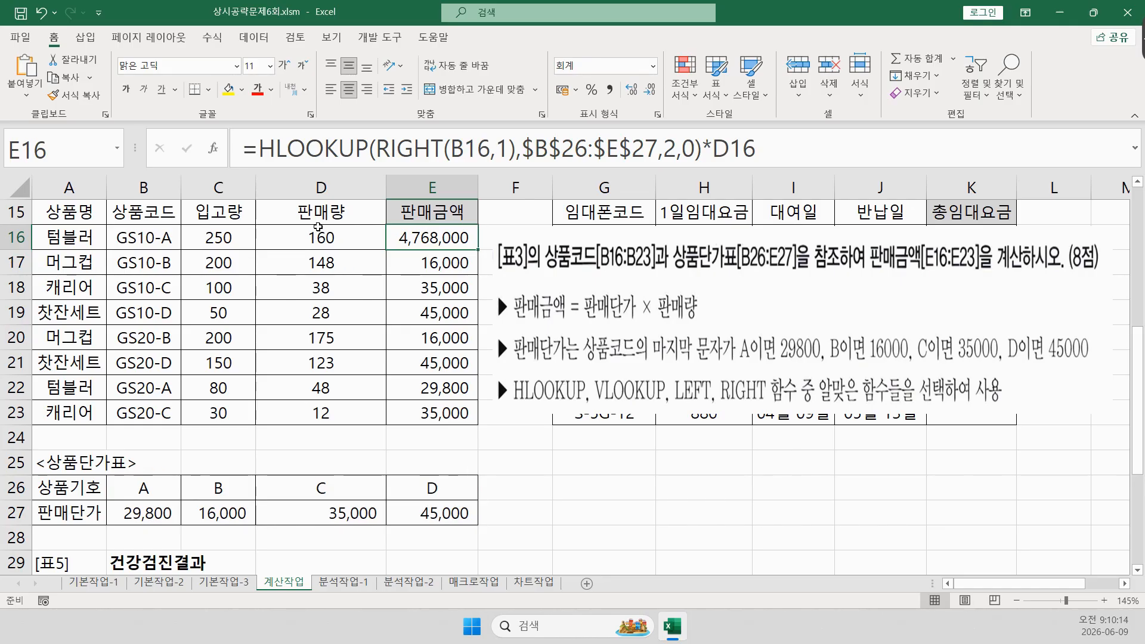
{"action": "left_click_drag", "start_coordinate": [477, 250], "coordinate": [467, 423]}
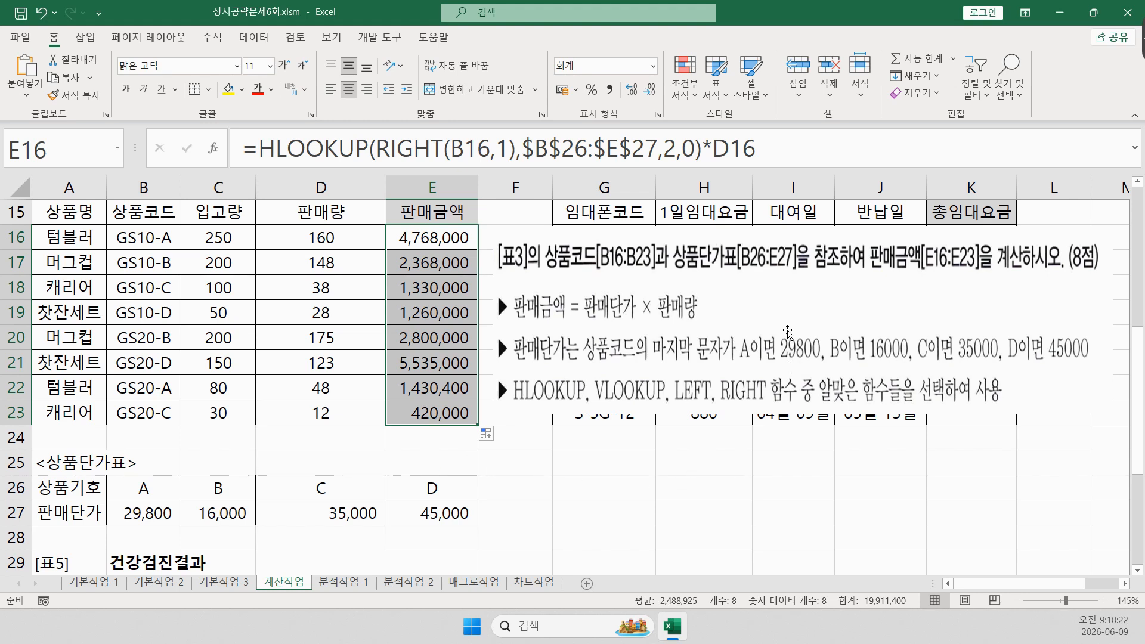
- Delete the picture with the [표3] problem text that covers the phone rental table
{"action": "left_click_drag", "start_coordinate": [787, 331], "coordinate": [447, 336]}
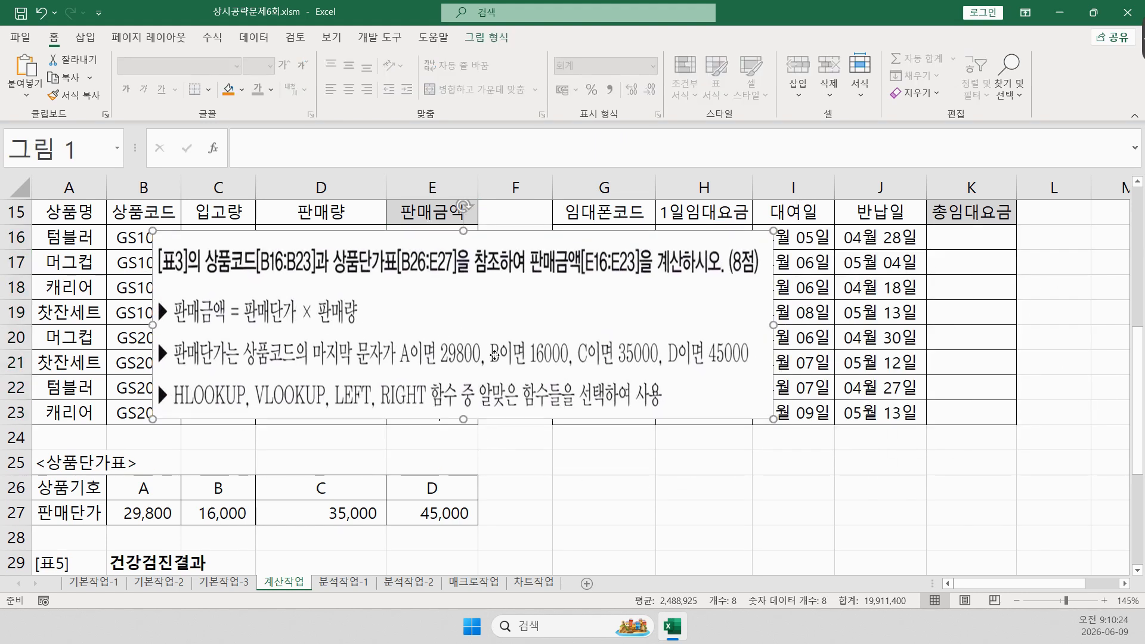
{"action": "key", "text": "Delete"}
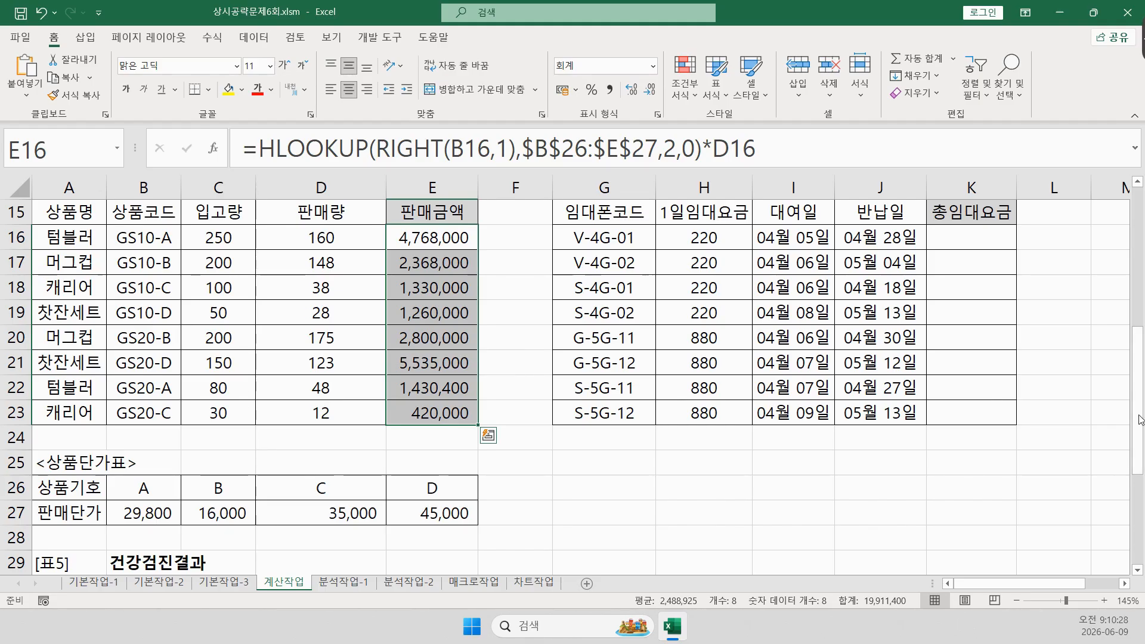
{"action": "scroll", "coordinate": [996, 442], "scroll_direction": "right", "scroll_amount": 4}
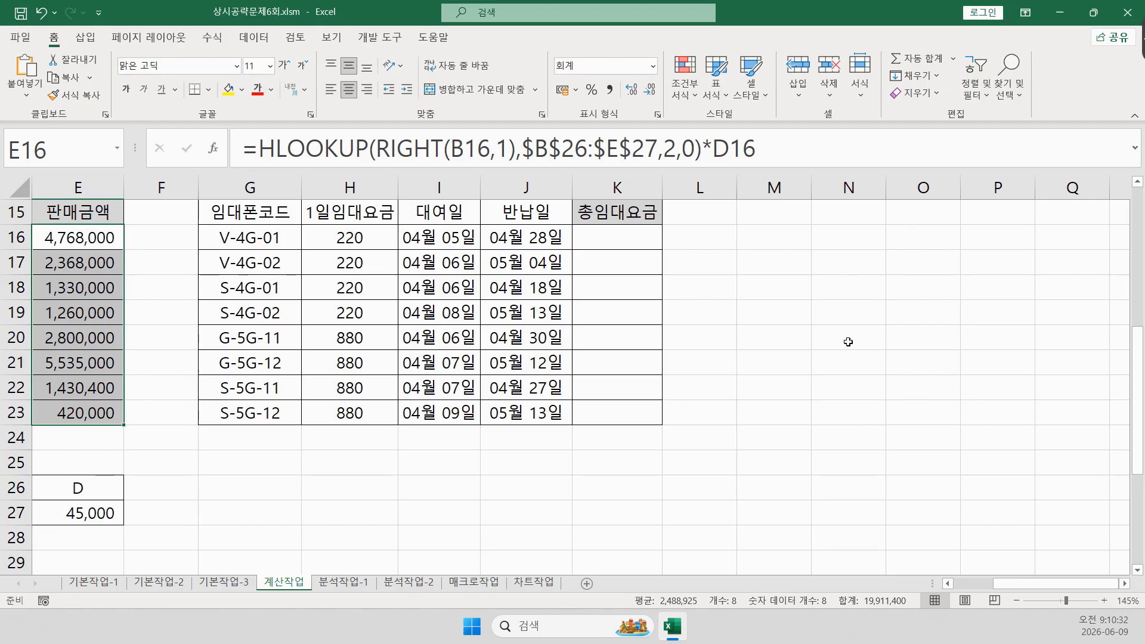
{"action": "left_click_drag", "start_coordinate": [418, 233], "coordinate": [448, 385]}
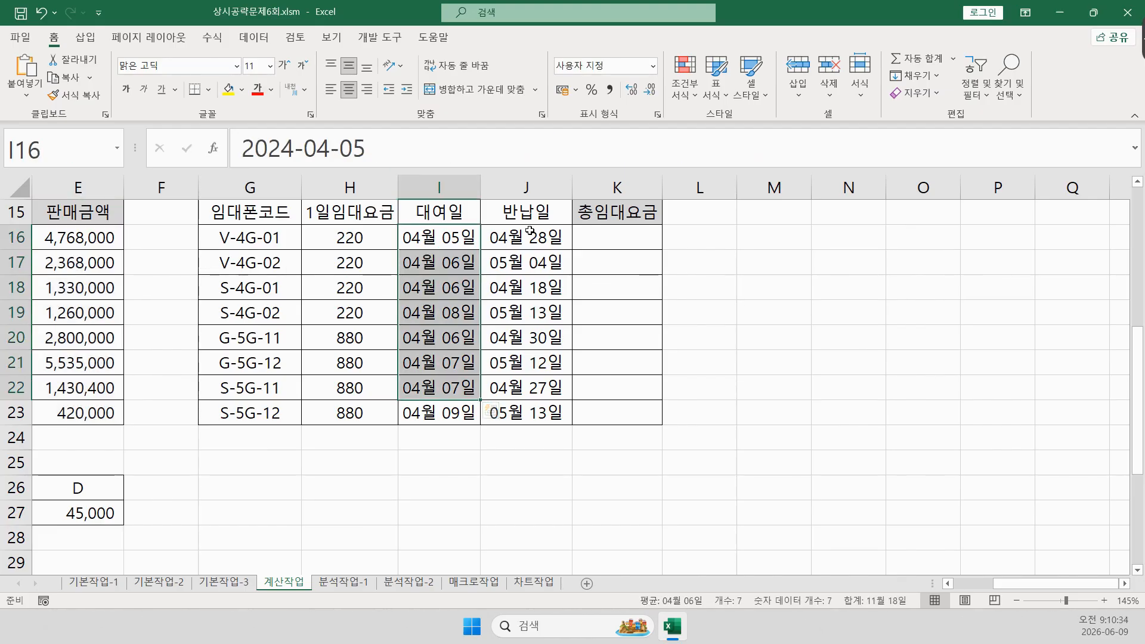
{"action": "left_click_drag", "start_coordinate": [530, 233], "coordinate": [535, 389]}
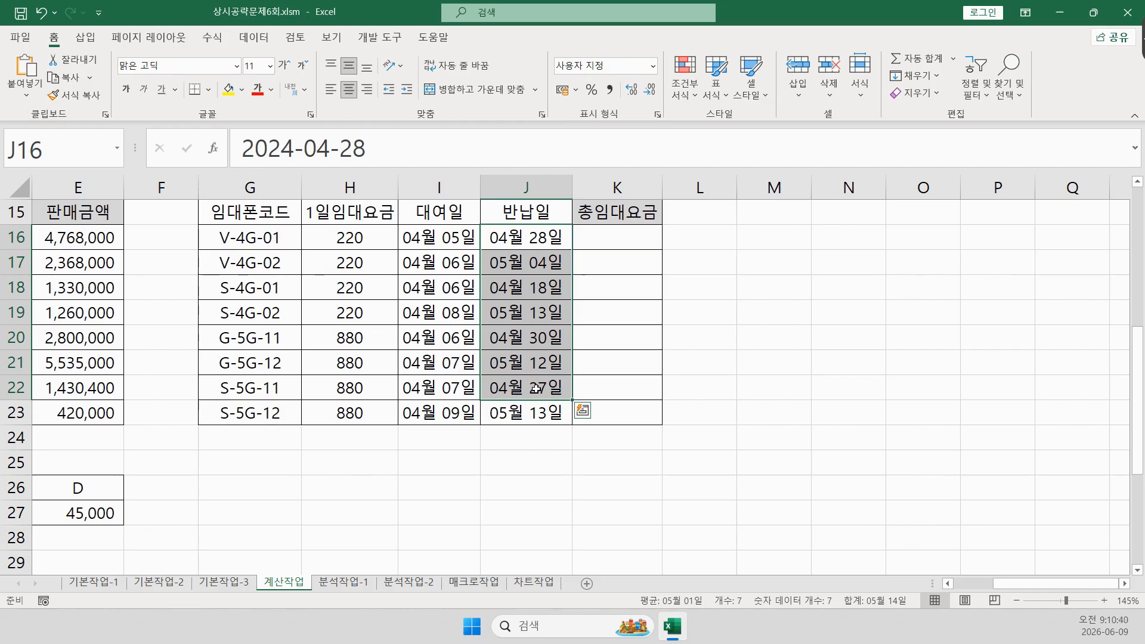
{"action": "left_click", "coordinate": [369, 240]}
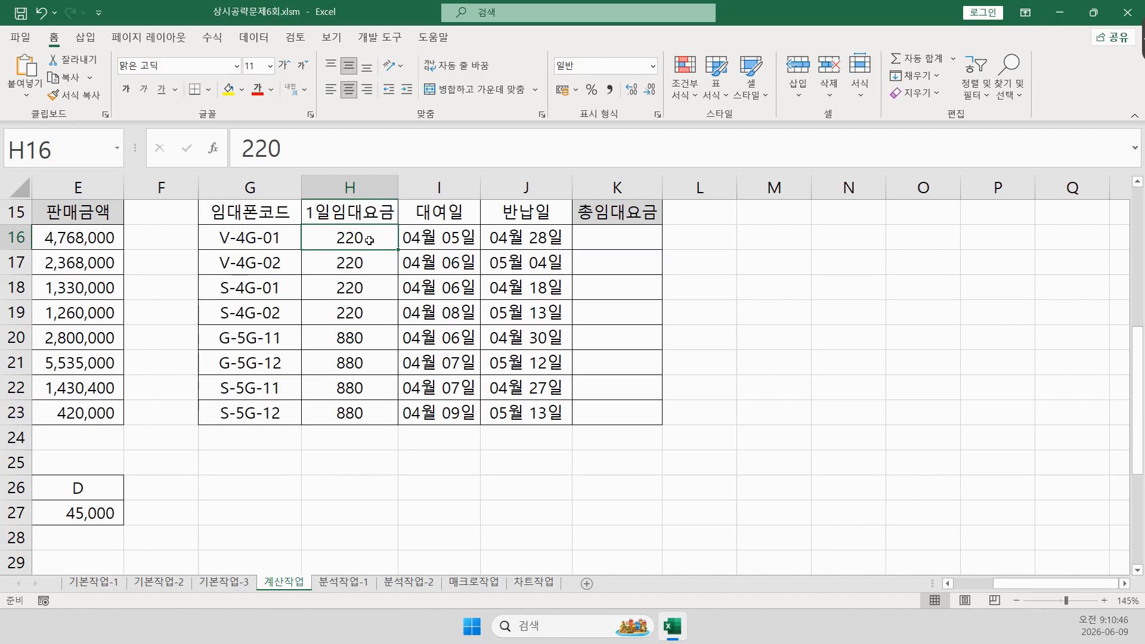
{"action": "left_click_drag", "start_coordinate": [468, 237], "coordinate": [465, 388]}
{"action": "left_click", "coordinate": [519, 239]}
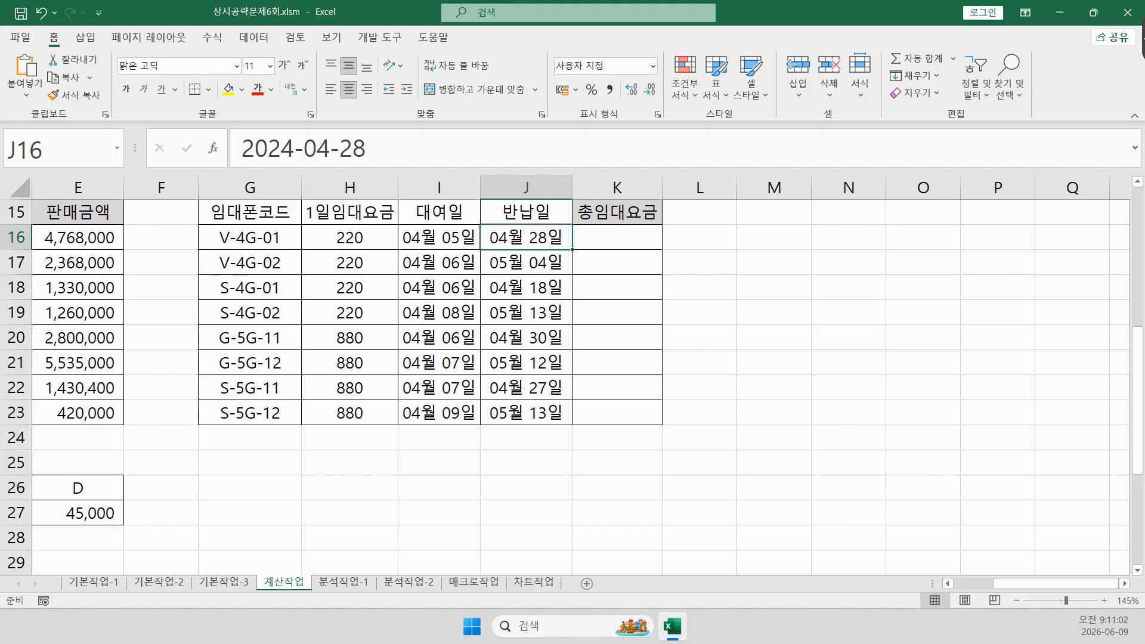
- Start a DAYS formula in K16, the first 총임대요금 cell of the phone rental table
{"action": "left_click", "coordinate": [639, 245]}
{"action": "type", "text": "=days"}
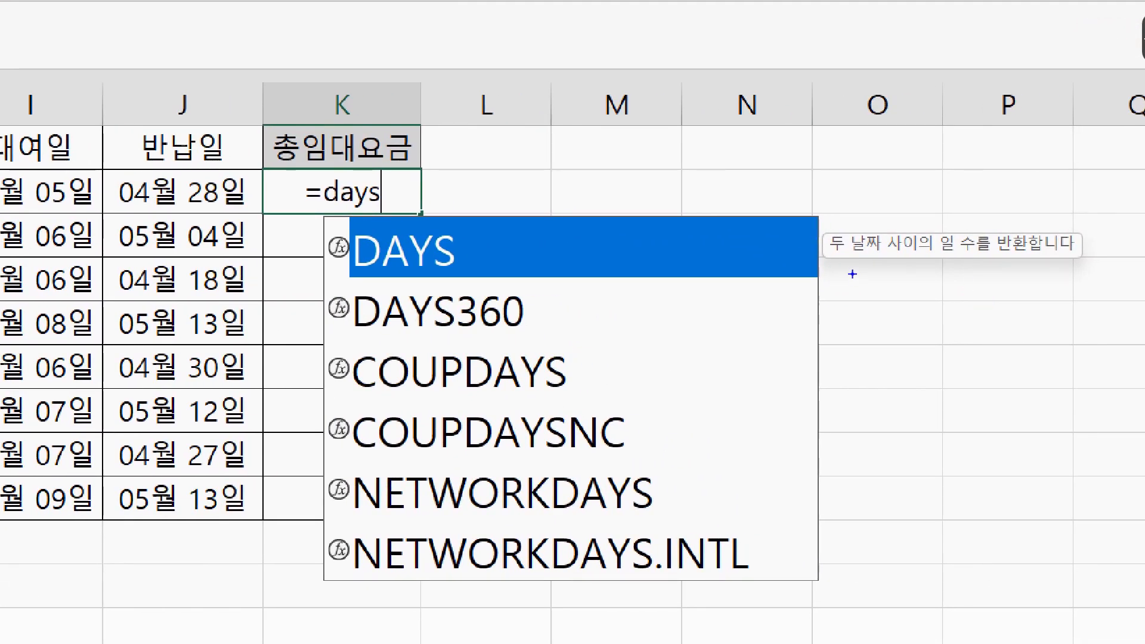
{"action": "left_click_drag", "start_coordinate": [834, 267], "coordinate": [1007, 272]}
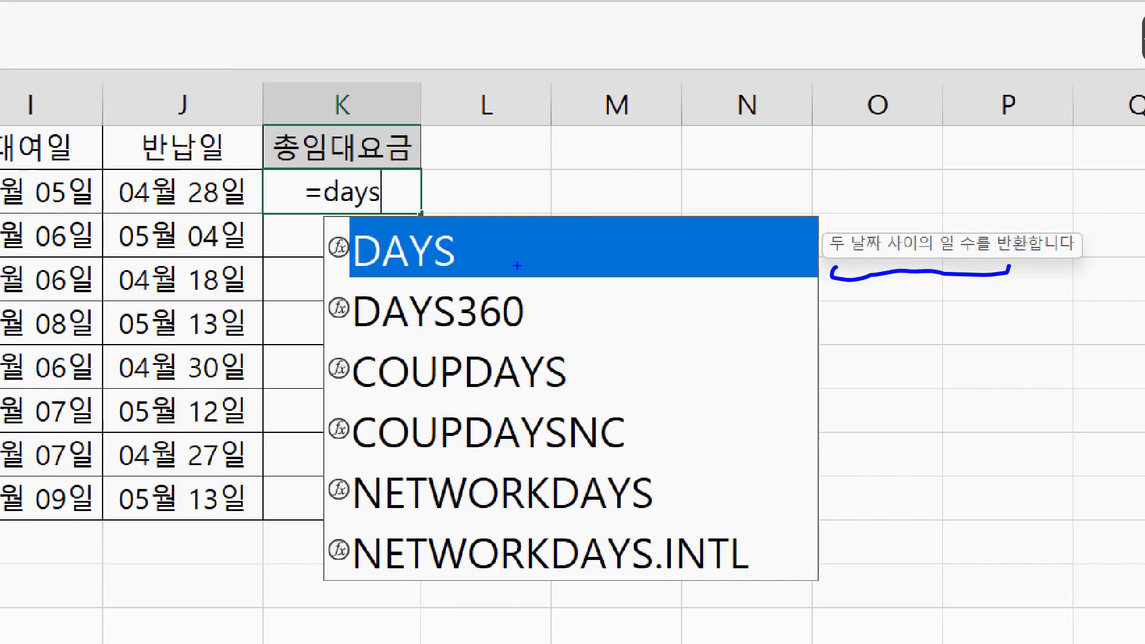
{"action": "key", "text": "Tab"}
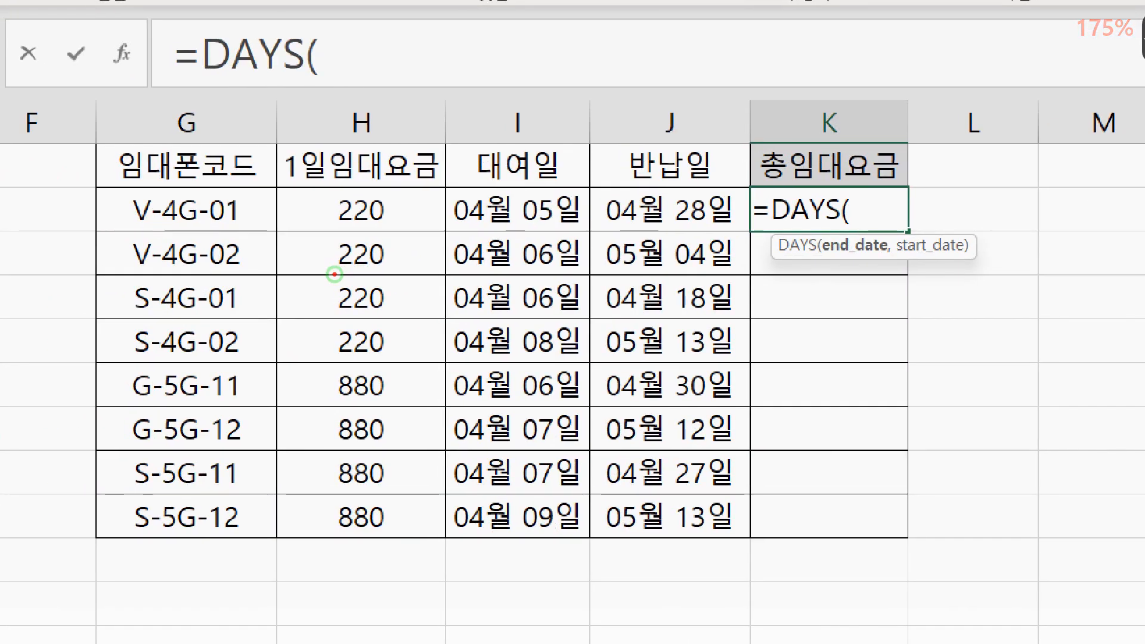
{"action": "left_click_drag", "start_coordinate": [840, 302], "coordinate": [844, 264]}
{"action": "left_click_drag", "start_coordinate": [913, 302], "coordinate": [915, 266]}
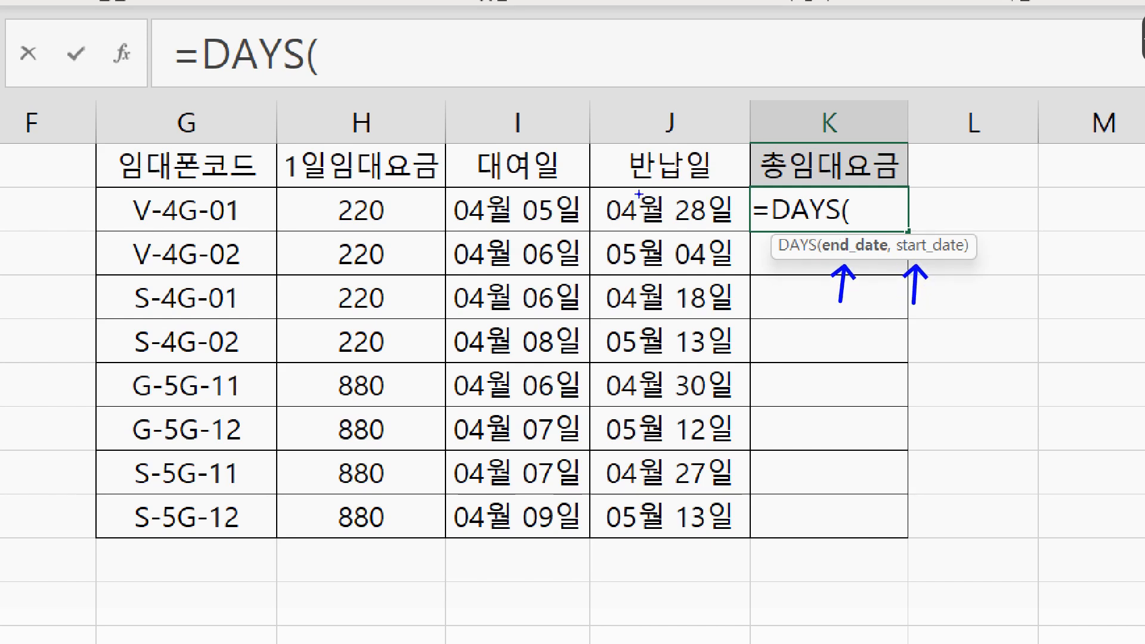
{"action": "left_click_drag", "start_coordinate": [602, 188], "coordinate": [604, 191]}
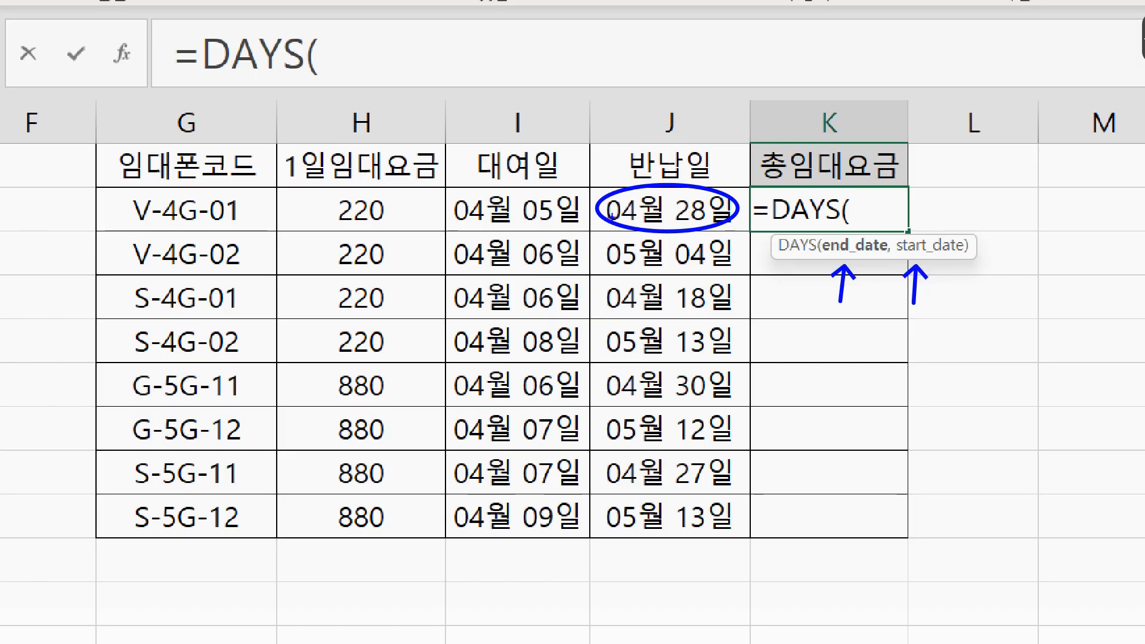
{"action": "left_click_drag", "start_coordinate": [447, 179], "coordinate": [451, 183]}
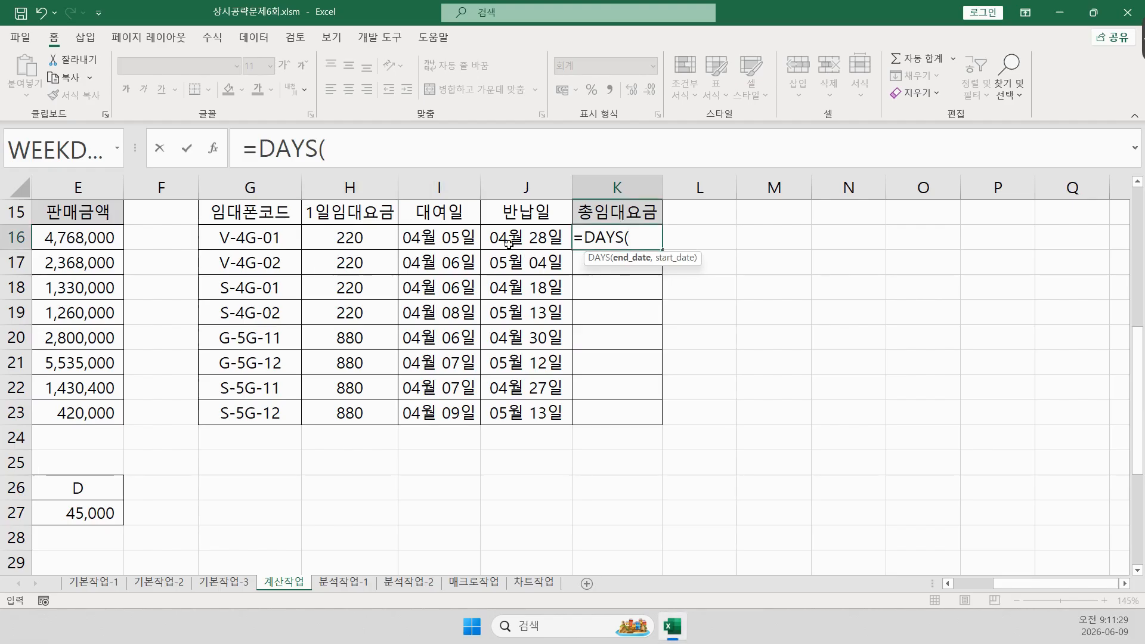
- Complete DAYS in K16 with the return date J16 as end date and the rental date I16 as start date
{"action": "left_click", "coordinate": [557, 282]}
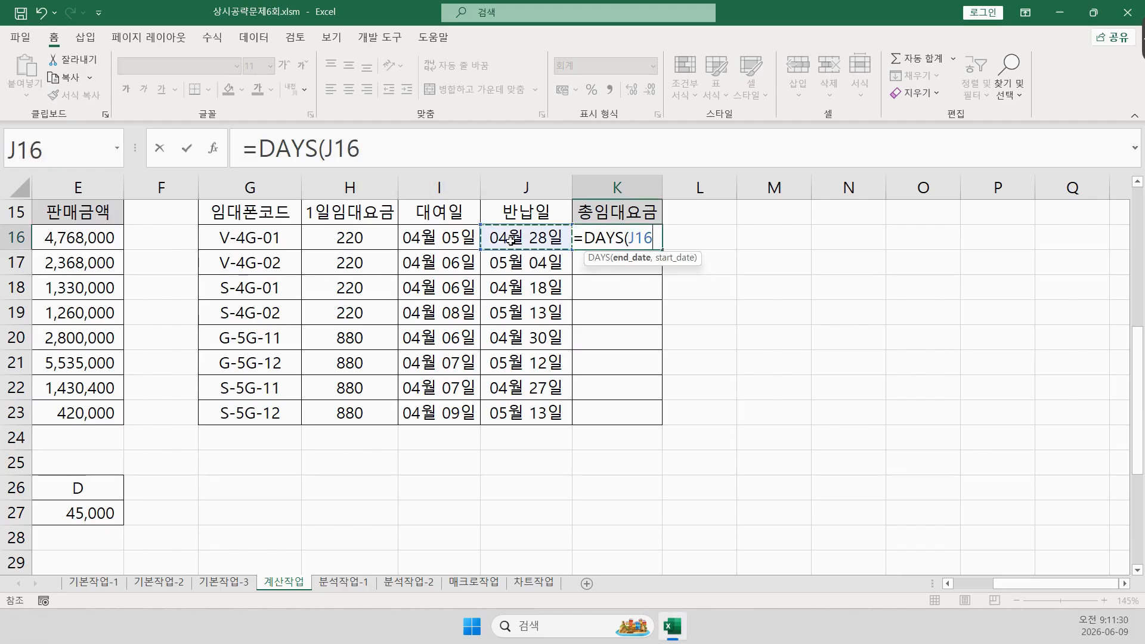
{"action": "type", "text": ","}
{"action": "left_click", "coordinate": [426, 232]}
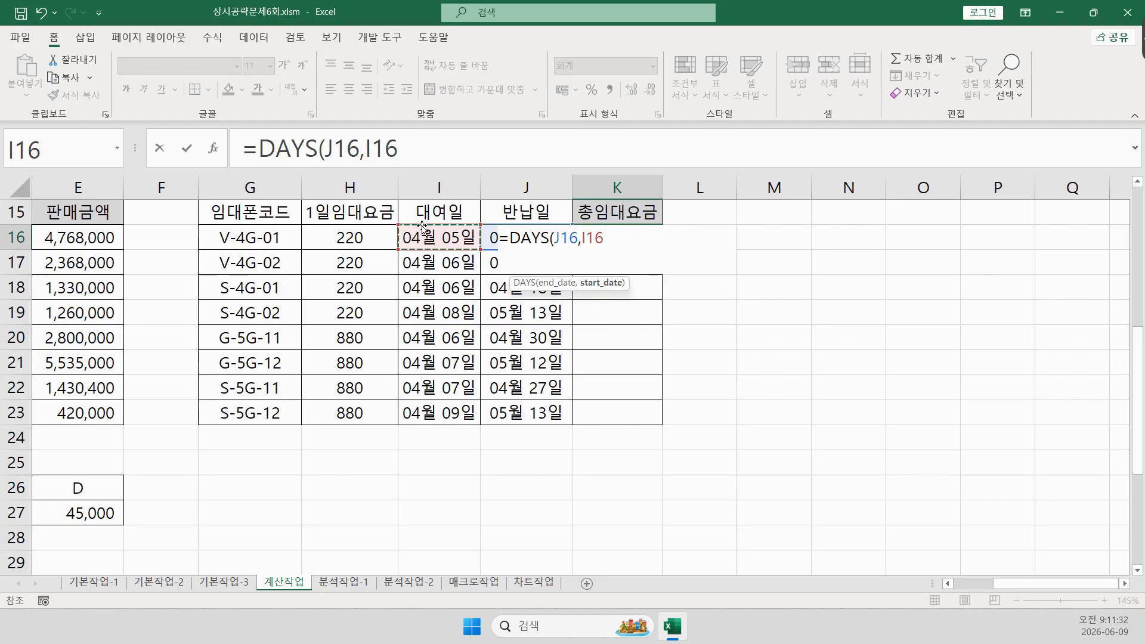
{"action": "key", "text": "Return"}
{"action": "key", "text": "Up"}
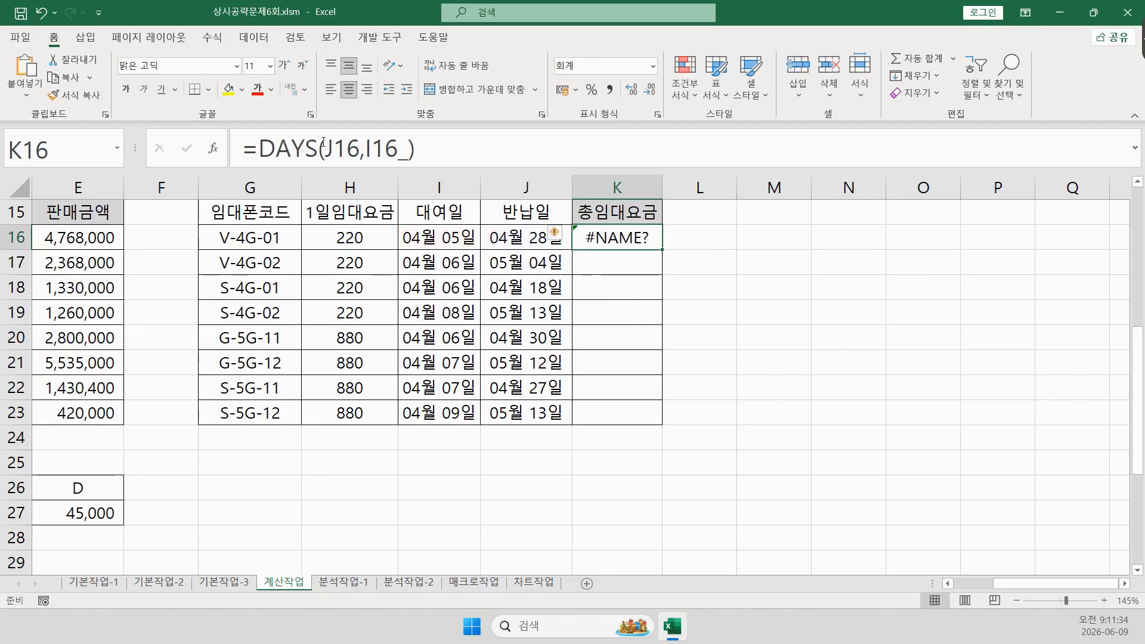
- Remove the stray underscore so K16 reads =DAYS(J16,I16), and fill the formula down to K23
{"action": "left_click", "coordinate": [495, 150]}
{"action": "key", "text": "BackSpace"}
{"action": "key", "text": "Return"}
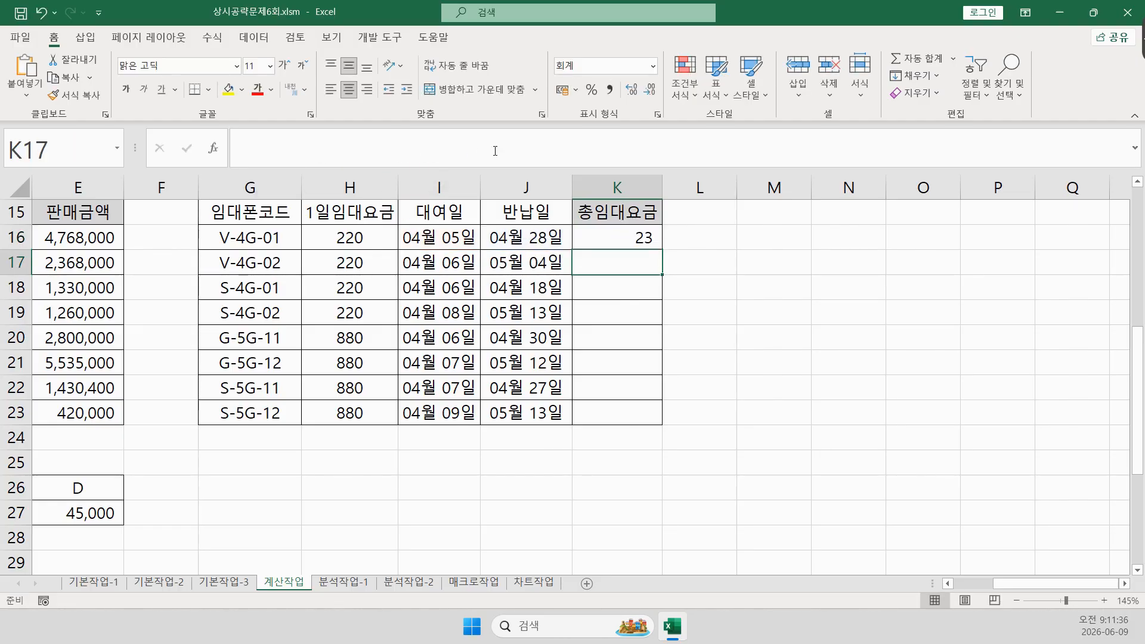
{"action": "key", "text": "Up"}
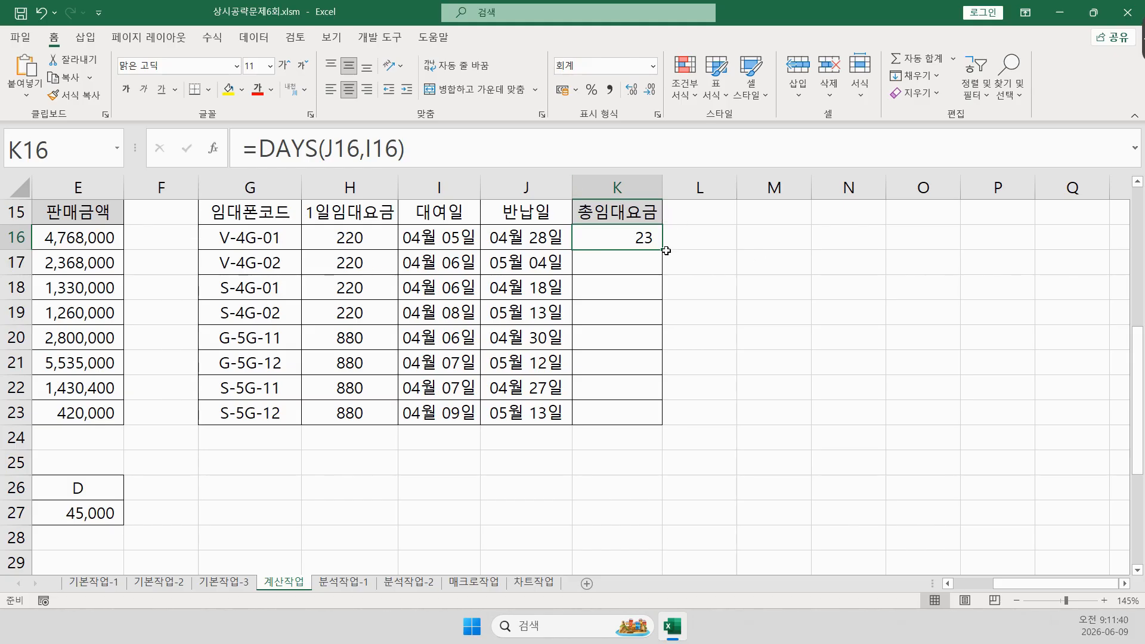
{"action": "left_click_drag", "start_coordinate": [666, 251], "coordinate": [671, 417]}
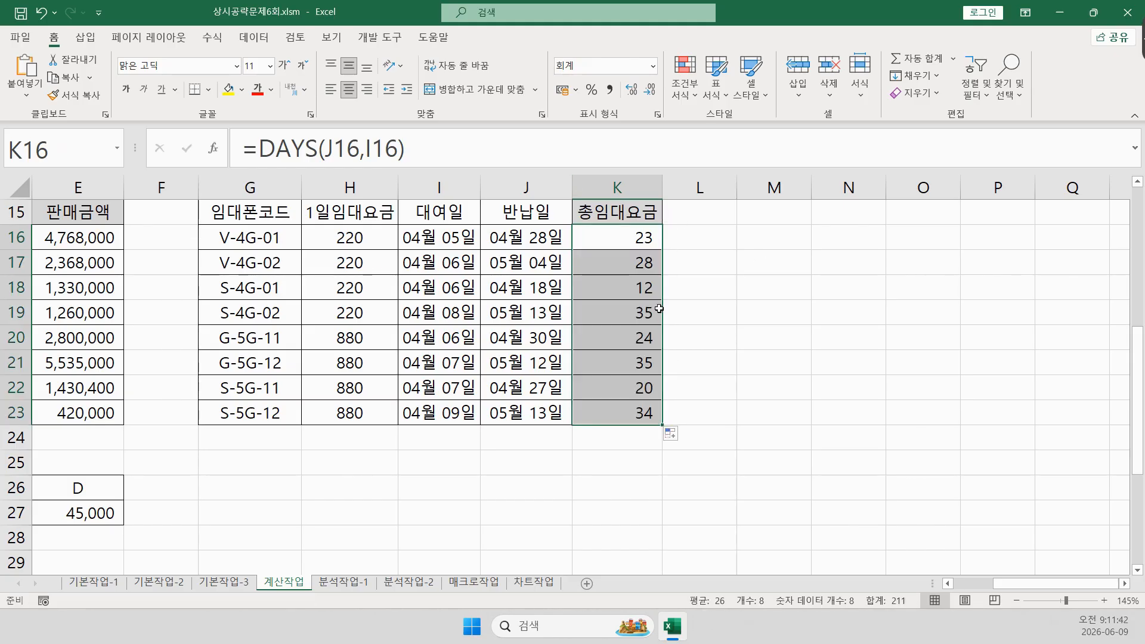
- Multiply the DAYS result in K16 by the daily rental fee in H16 and fill the formula down to K23
{"action": "left_click", "coordinate": [636, 243]}
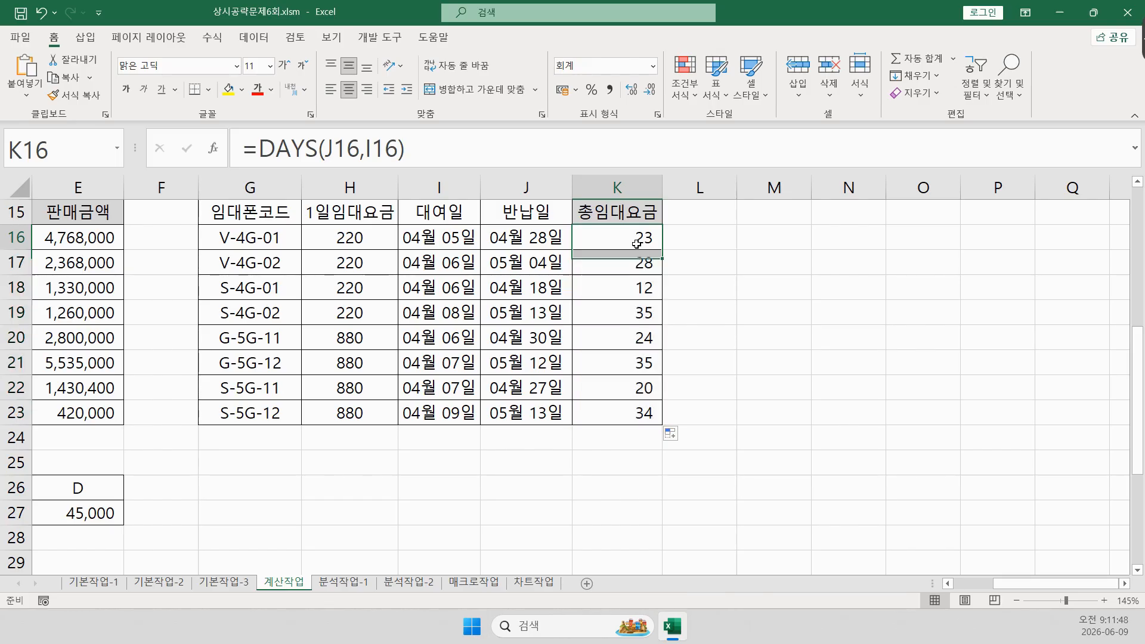
{"action": "left_click", "coordinate": [459, 144]}
{"action": "type", "text": "*"}
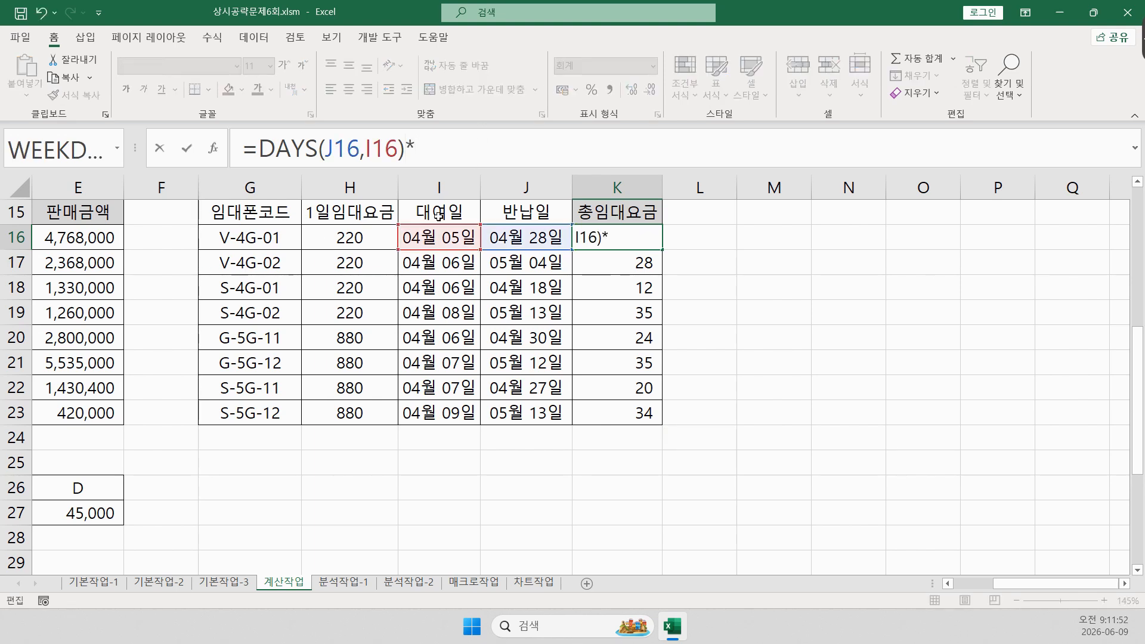
{"action": "left_click", "coordinate": [373, 237]}
{"action": "key", "text": "Return"}
{"action": "key", "text": "Up"}
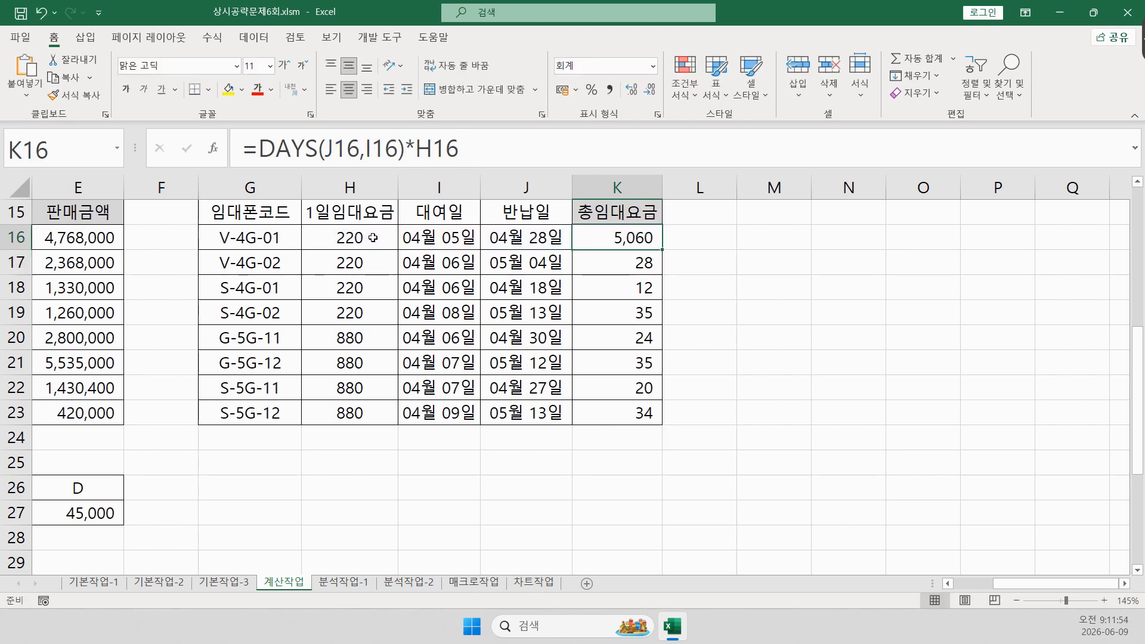
{"action": "double_click", "coordinate": [662, 250]}
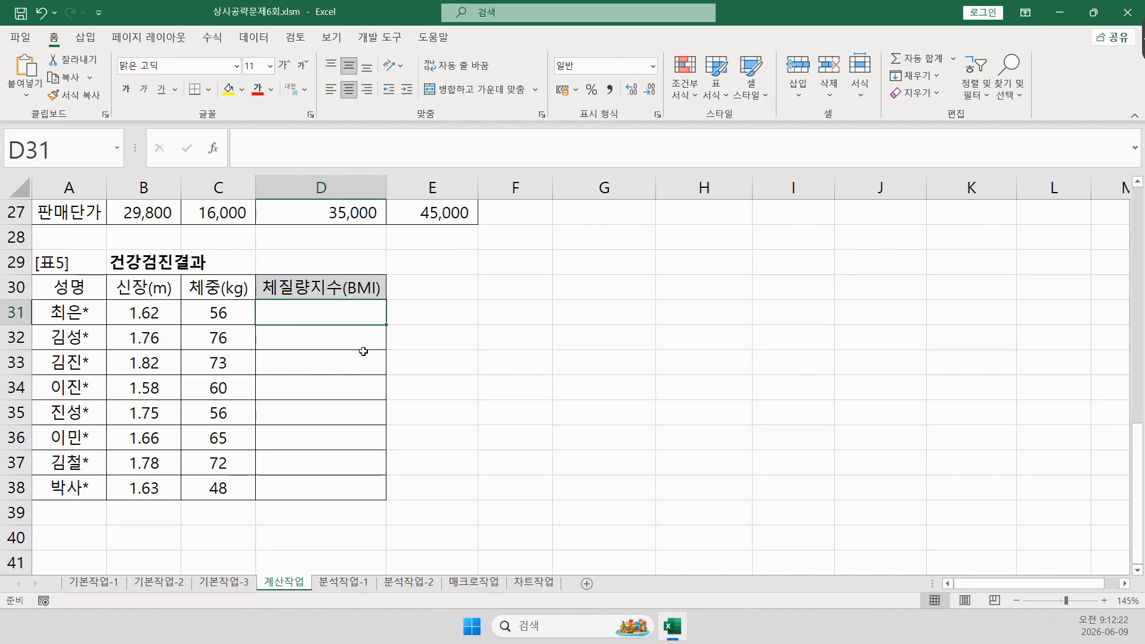
{"action": "left_click", "coordinate": [224, 313]}
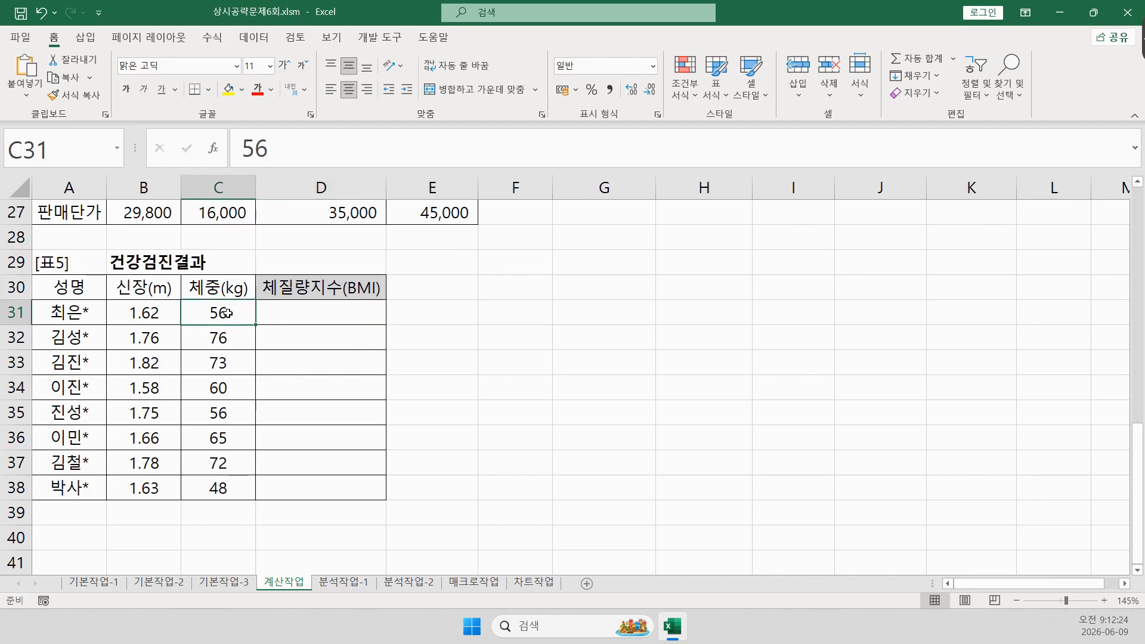
{"action": "left_click", "coordinate": [289, 316]}
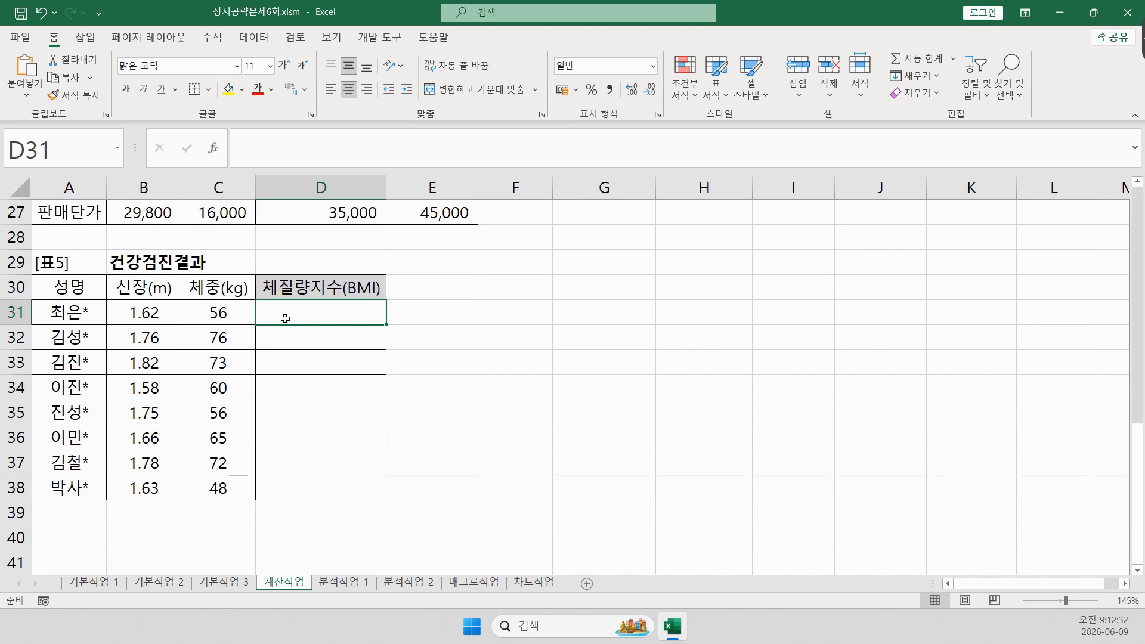
{"action": "left_click", "coordinate": [468, 304]}
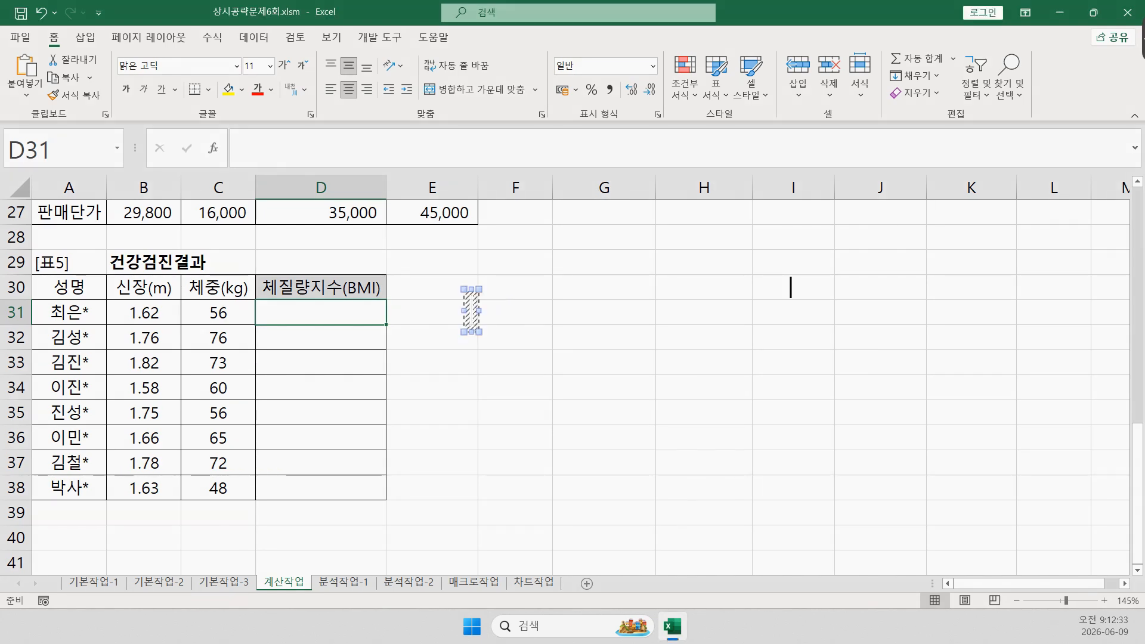
{"action": "type", "text": "=Power("}
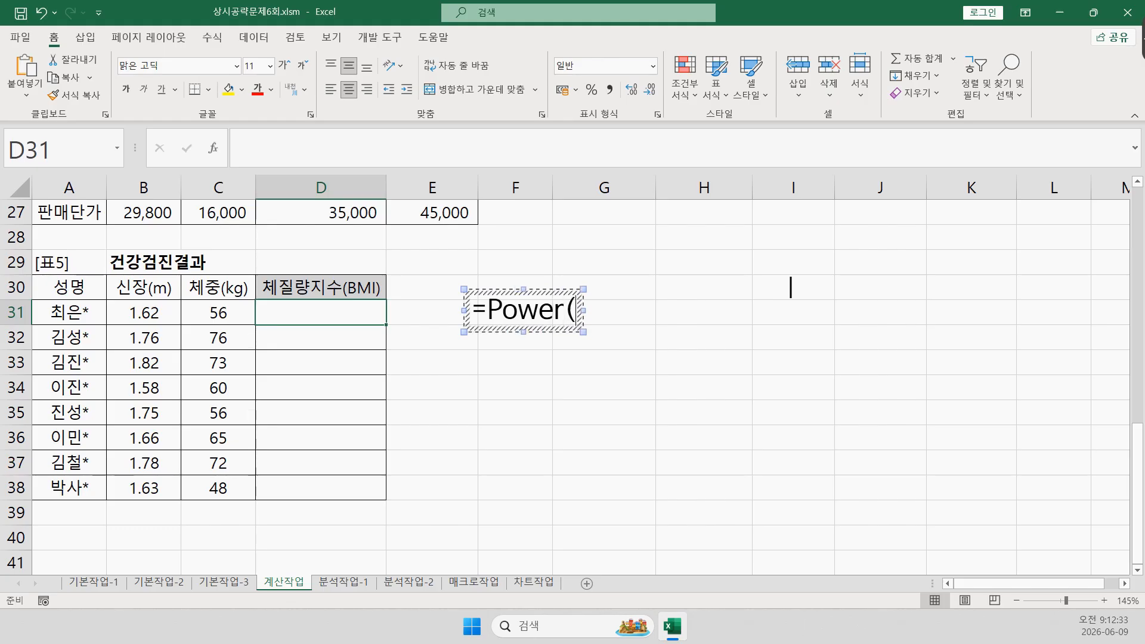
{"action": "type", "text": "2,3)"}
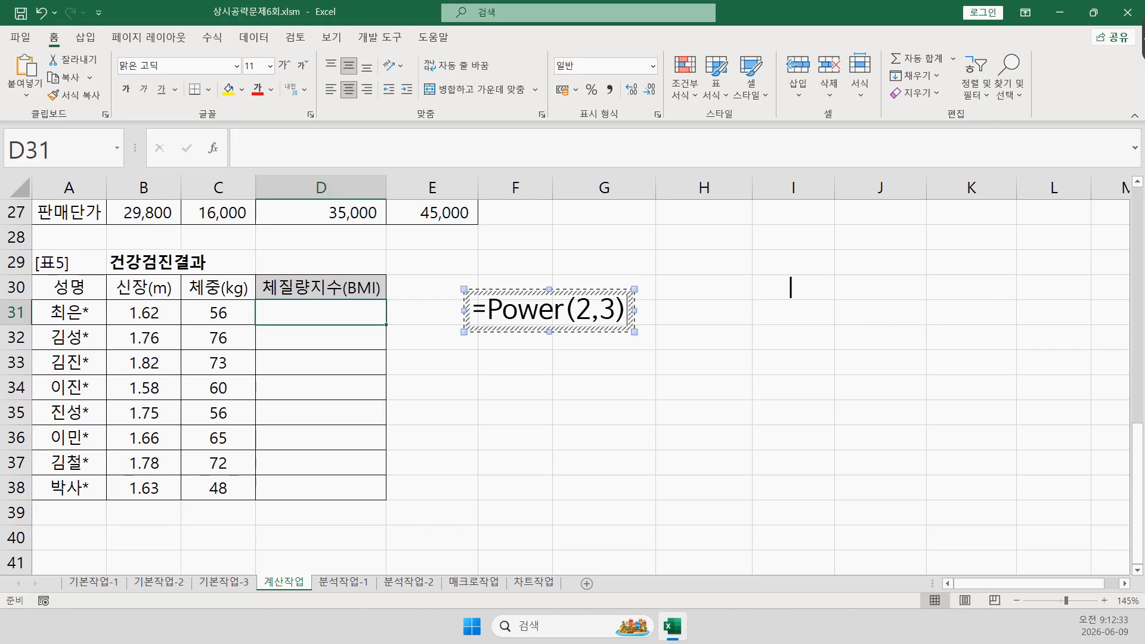
{"action": "left_click", "coordinate": [791, 288]}
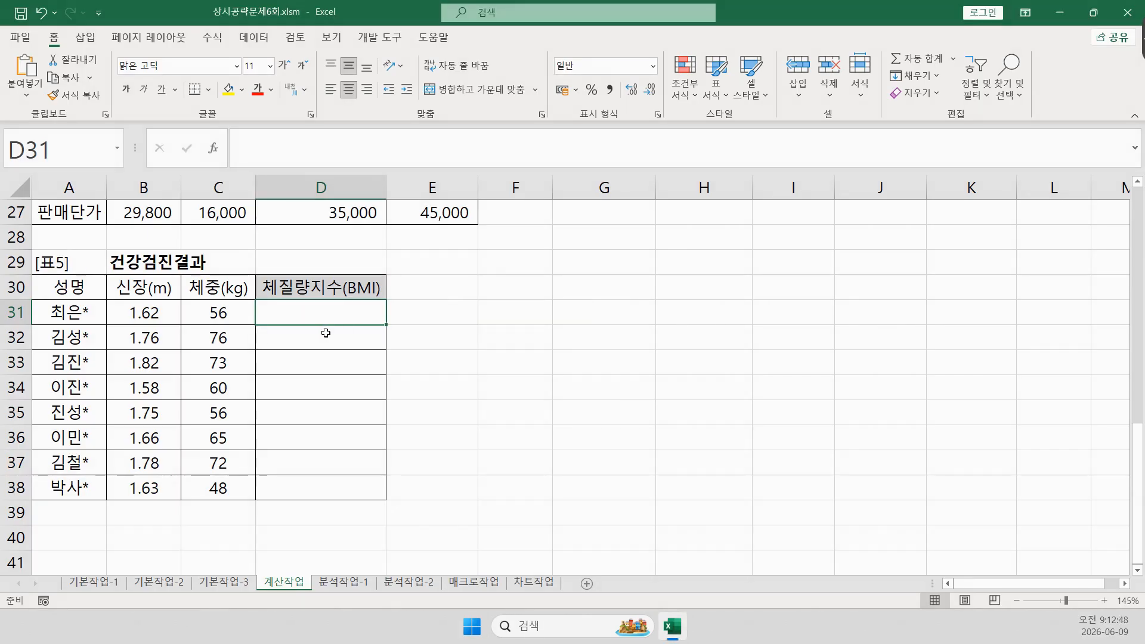
- Enter =C31/POWER(B31,2) in D31 of [표5] to divide the weight by the squared height
{"action": "type", "text": "="}
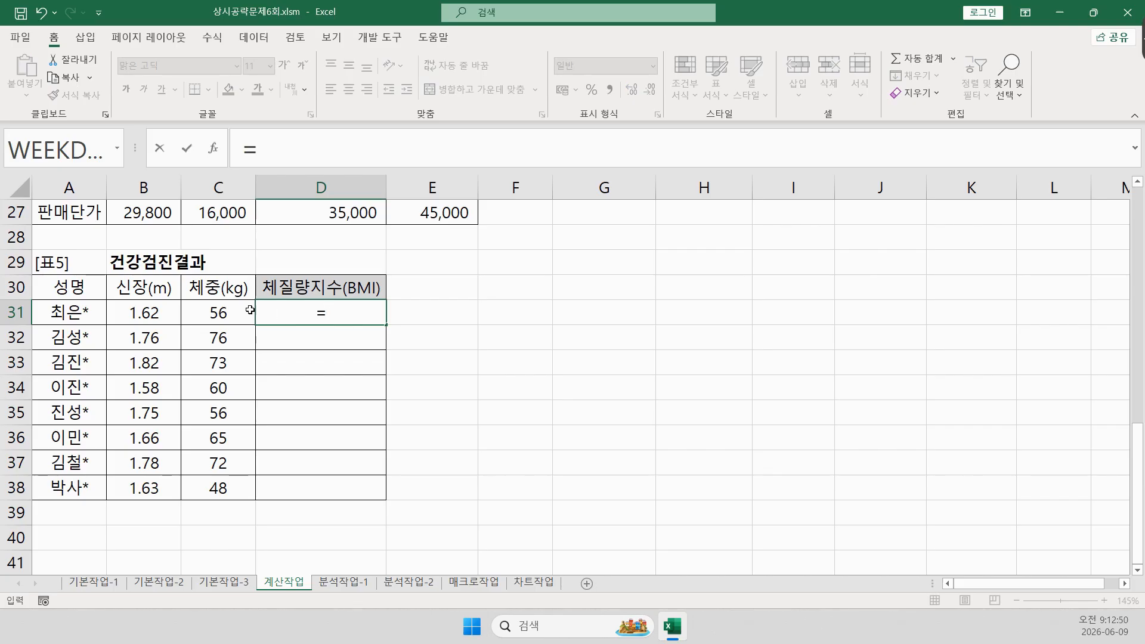
{"action": "left_click", "coordinate": [228, 321]}
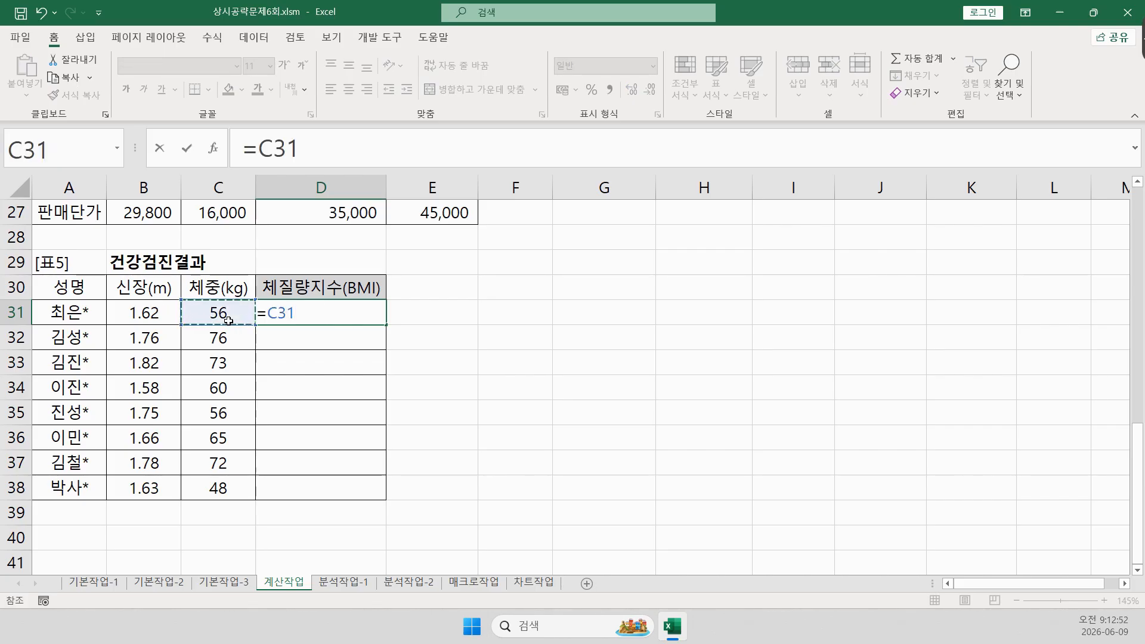
{"action": "type", "text": "/"}
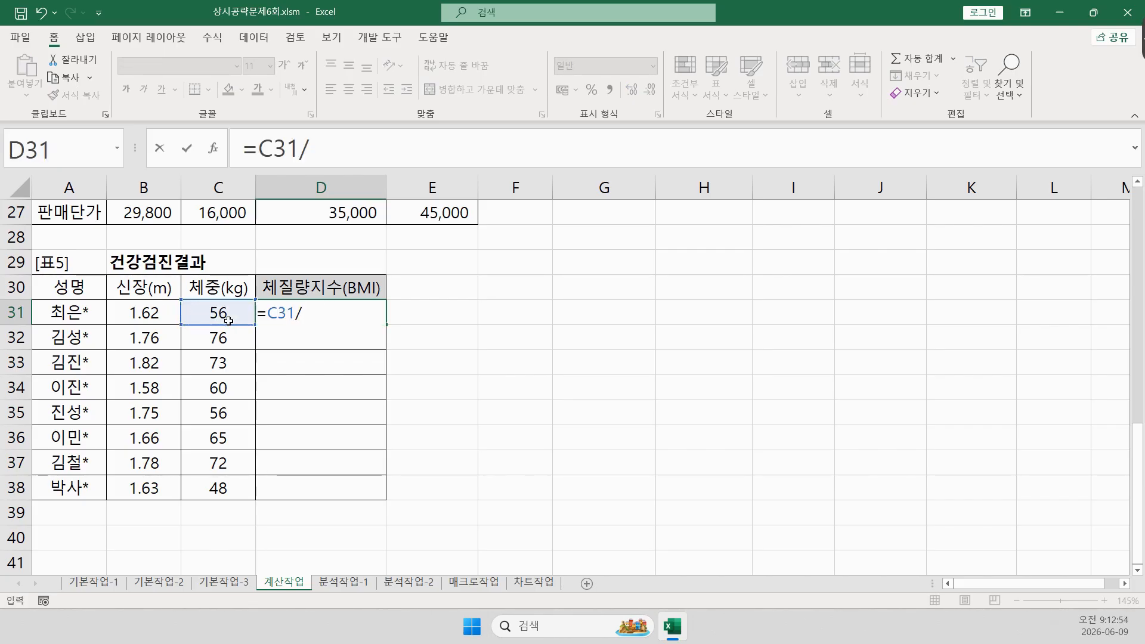
{"action": "type", "text": "po"}
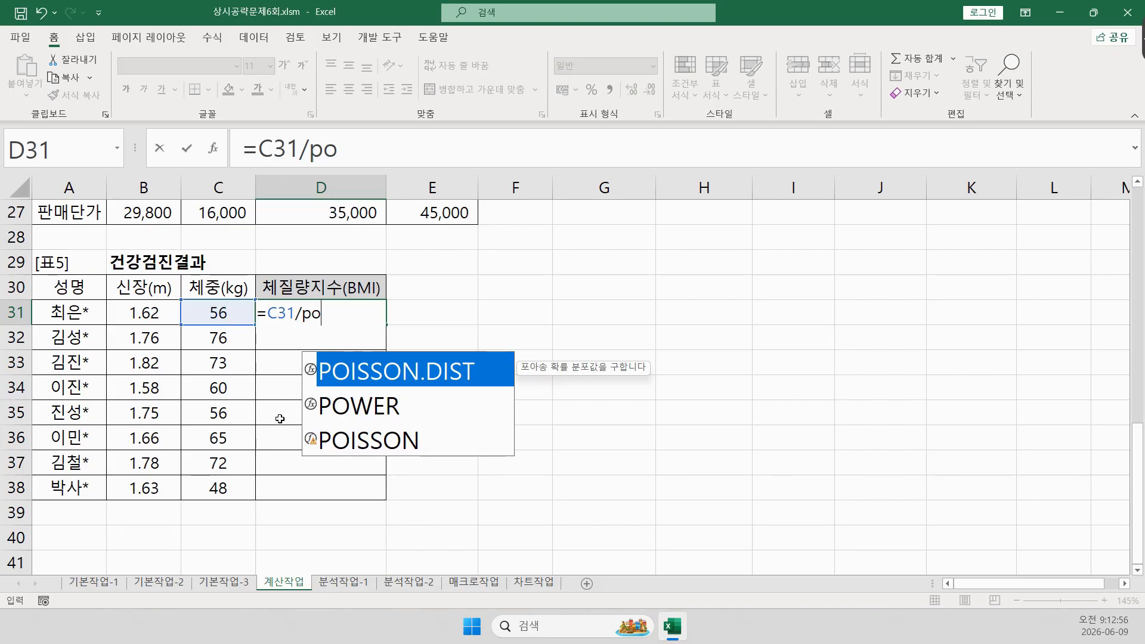
{"action": "key", "text": "Down"}
{"action": "key", "text": "Tab"}
{"action": "left_click", "coordinate": [141, 313]}
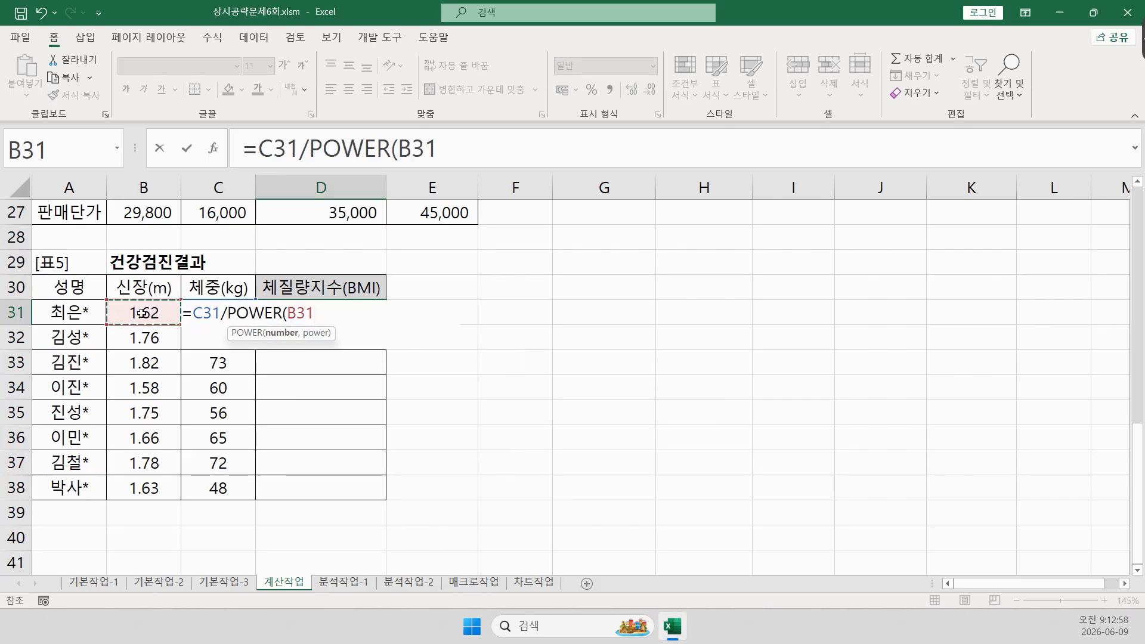
{"action": "type", "text": ",2)"}
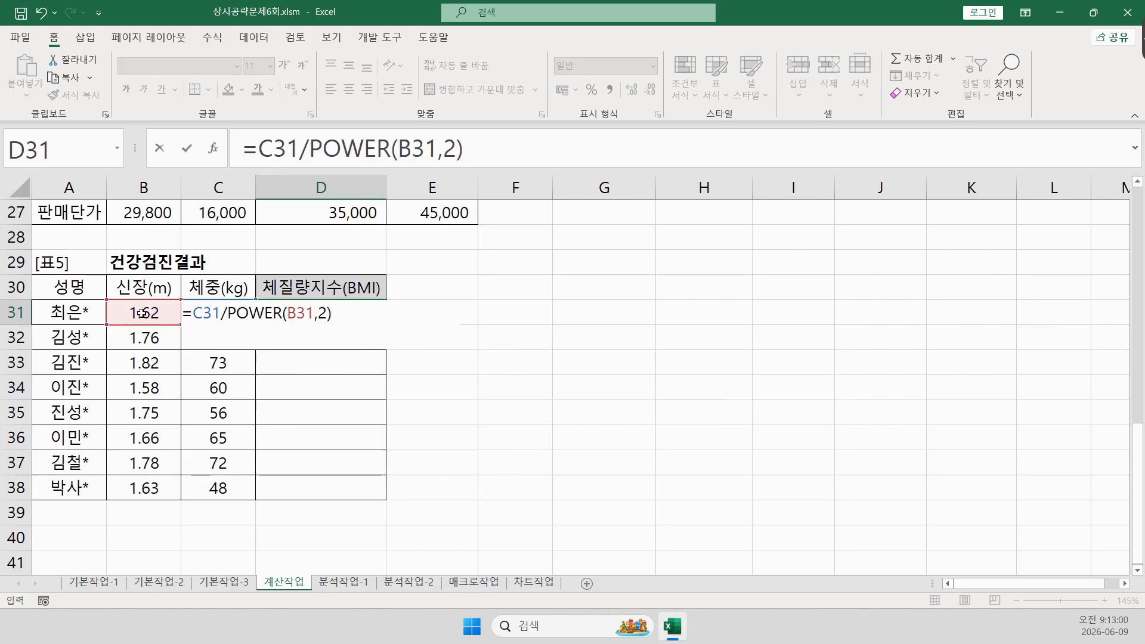
{"action": "key", "text": "Return"}
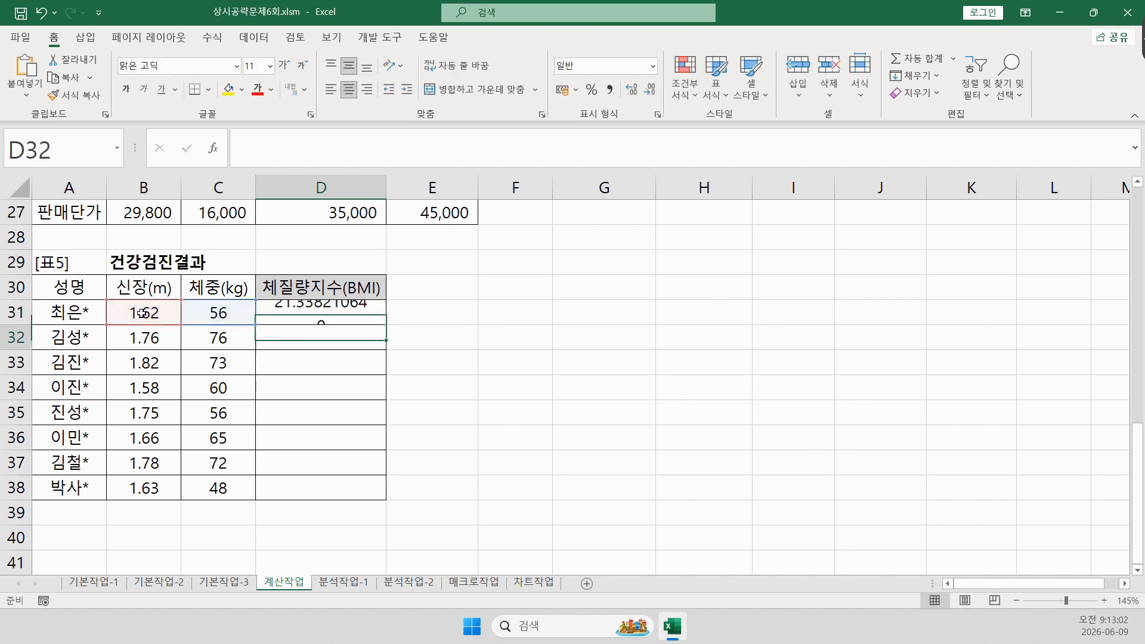
- Append the comparison <19 to the BMI formula in D31 so it reads =C31/POWER(B31,2)<19
{"action": "key", "text": "Up"}
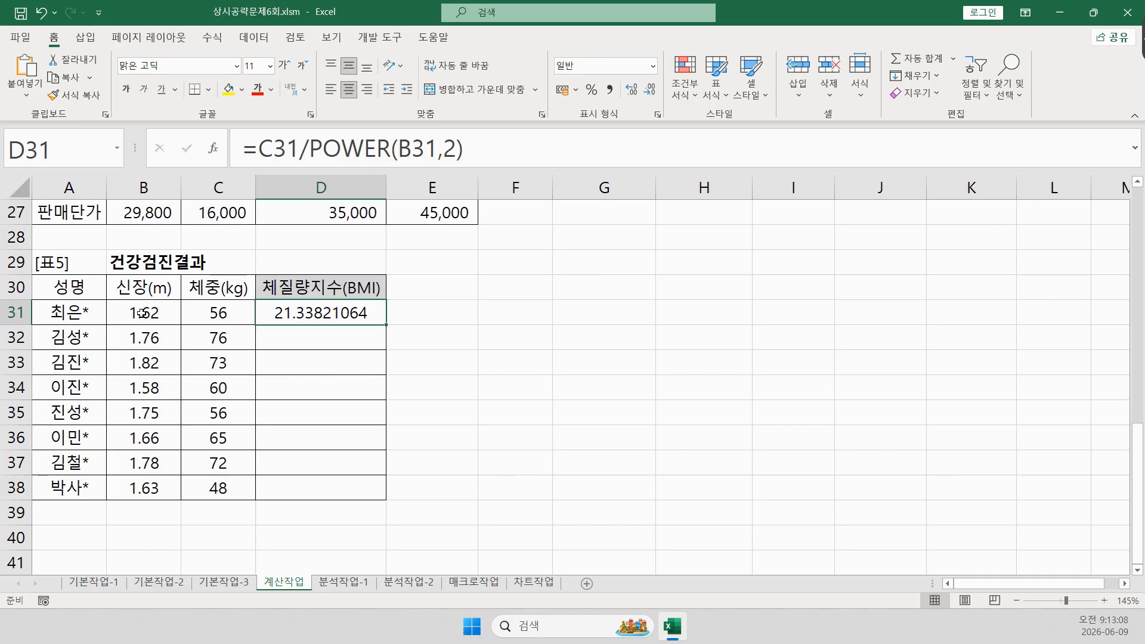
{"action": "left_click", "coordinate": [534, 151]}
{"action": "type", "text": "<"}
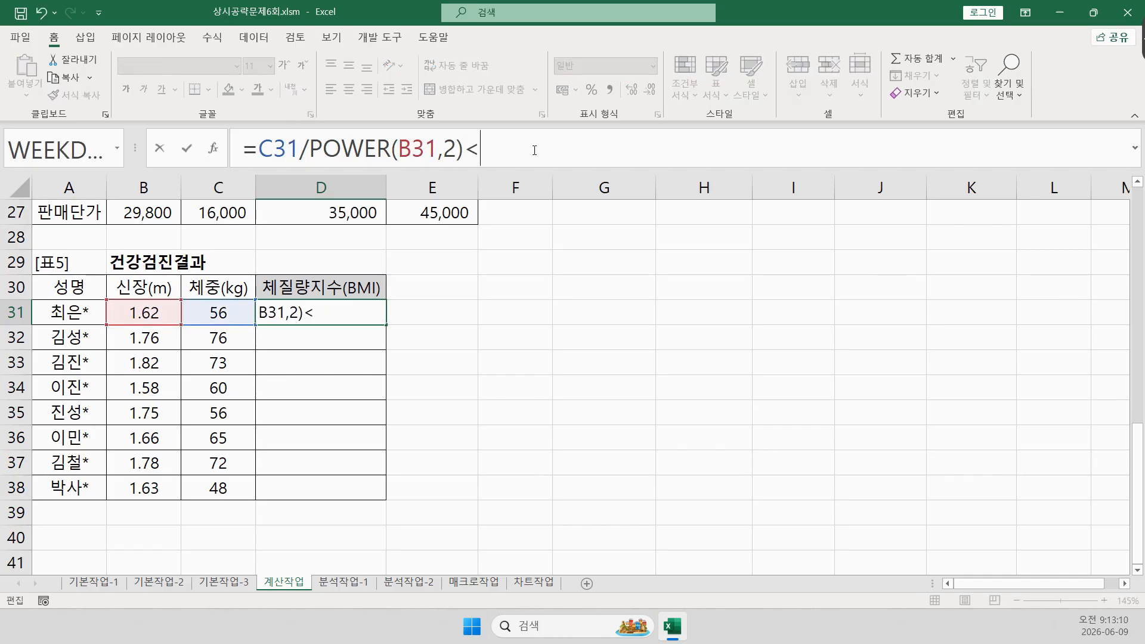
{"action": "type", "text": "19"}
{"action": "key", "text": "Return"}
{"action": "key", "text": "Up"}
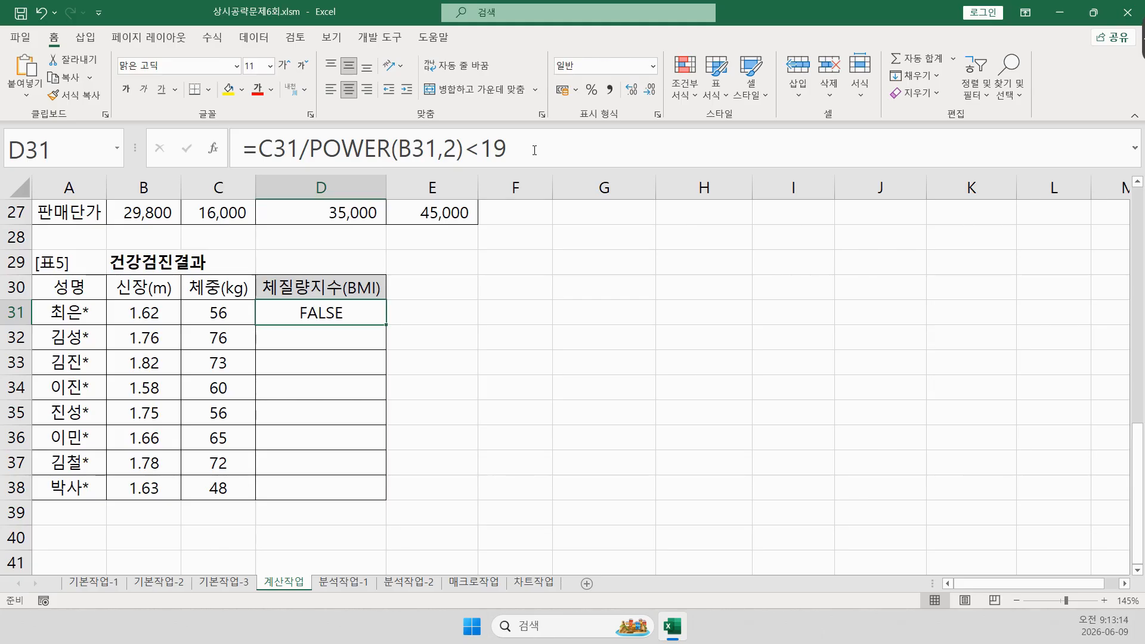
- Copy the expression C31/POWER(B31,2) in D31, then wrap the comparison in an IF that returns "저체중" when it is true
{"action": "left_click", "coordinate": [264, 150]}
{"action": "left_click_drag", "start_coordinate": [264, 150], "coordinate": [463, 150]}
{"action": "key", "text": "ctrl+c"}
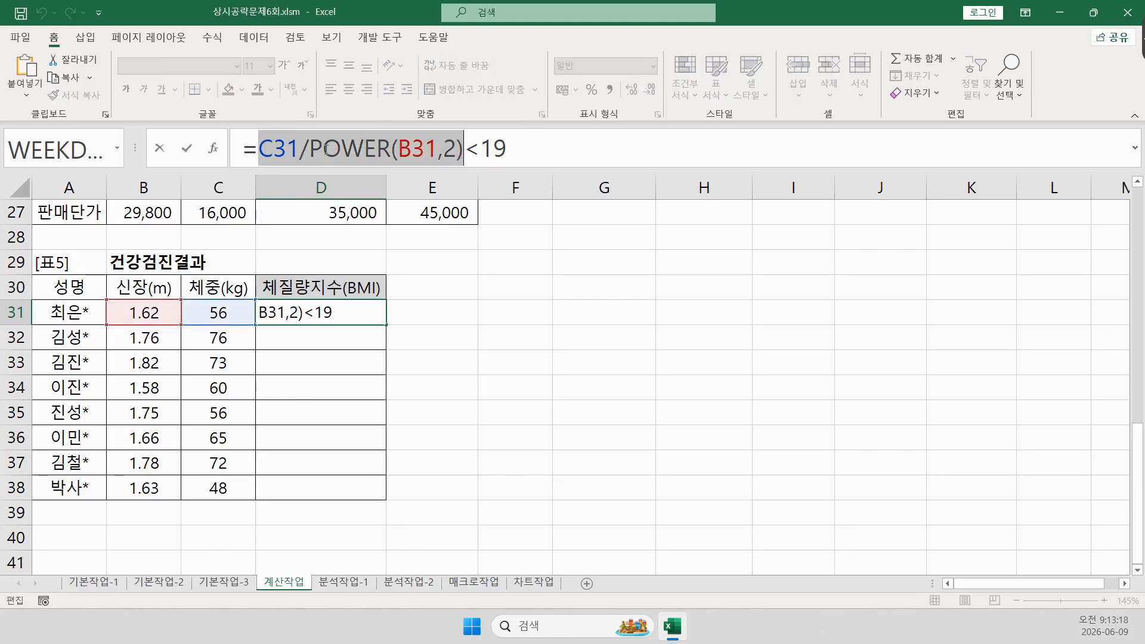
{"action": "key", "text": "Left"}
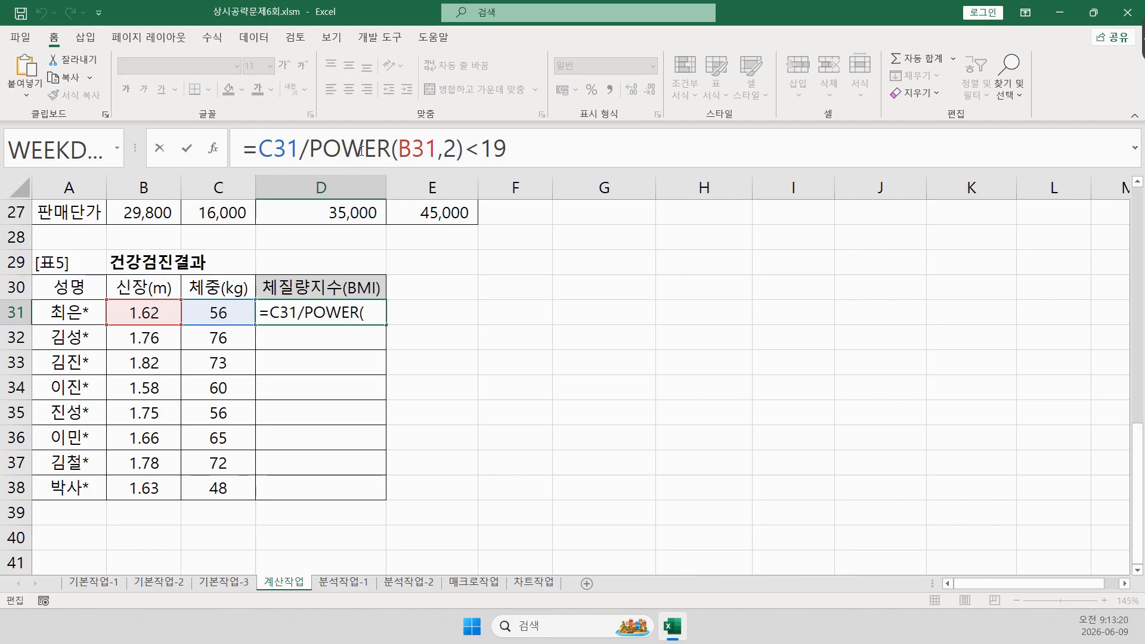
{"action": "type", "text": "if"}
{"action": "key", "text": "Tab"}
{"action": "left_click", "coordinate": [607, 156]}
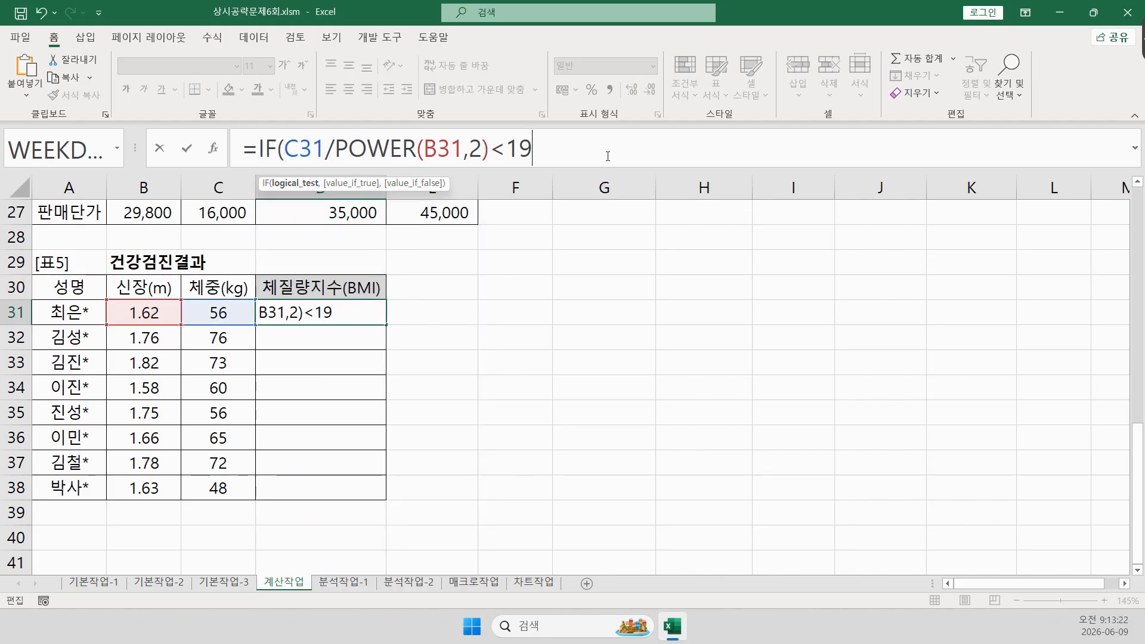
{"action": "type", "text": ",\"wj"}
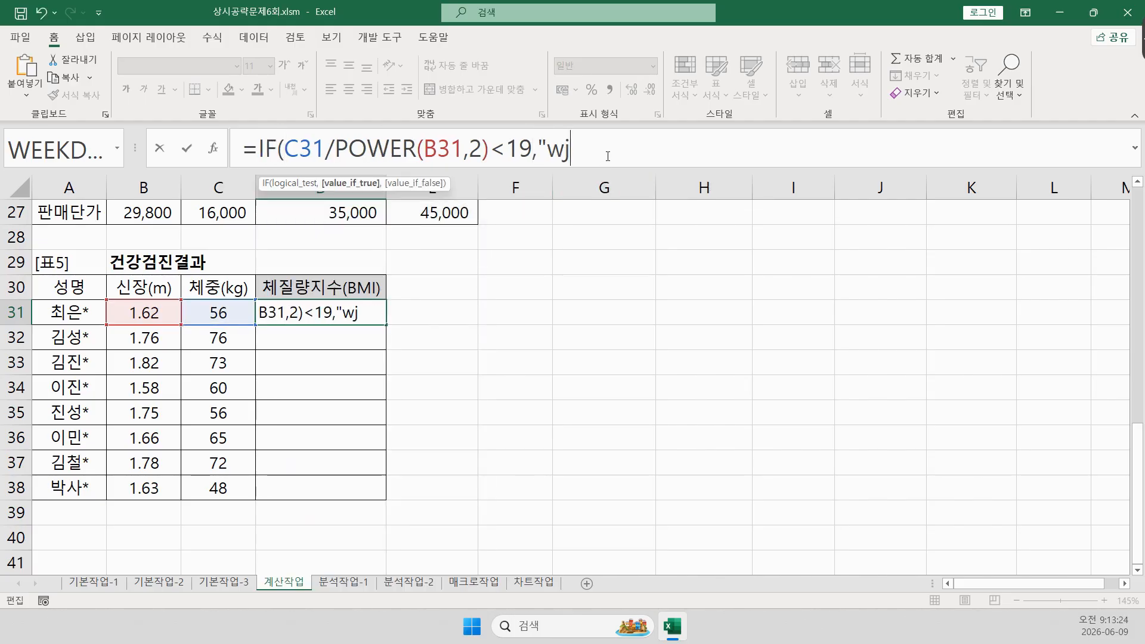
{"action": "key", "text": "BackSpace"}
{"action": "key", "text": "BackSpace"}
{"action": "type", "text": "저체중"}
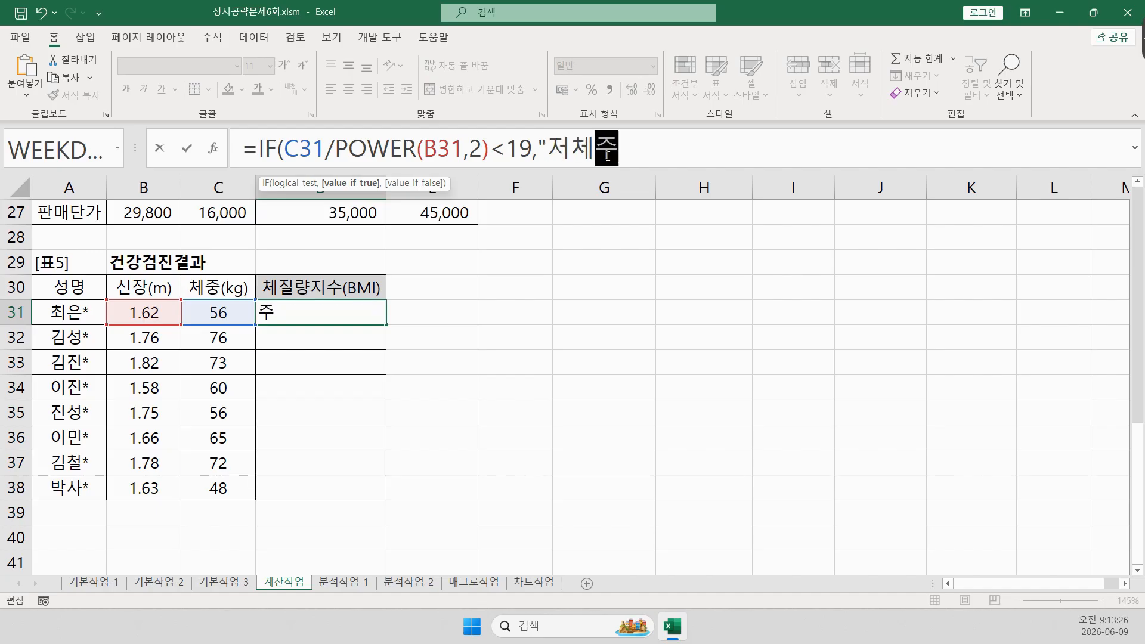
- Add a nested IF as the false argument in D31, testing the copied C31/POWER(B31,2) against <23
{"action": "type", "text": "\", ㅑㄹ"}
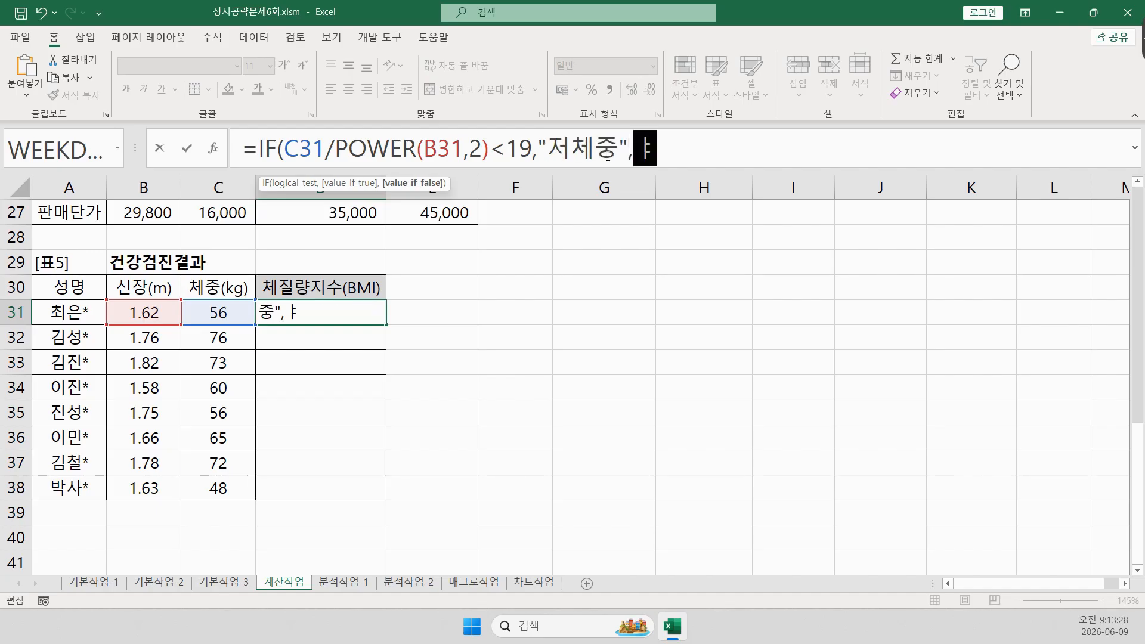
{"action": "key", "text": "BackSpace"}
{"action": "key", "text": "BackSpace"}
{"action": "key", "text": "BackSpace"}
{"action": "type", "text": "if("}
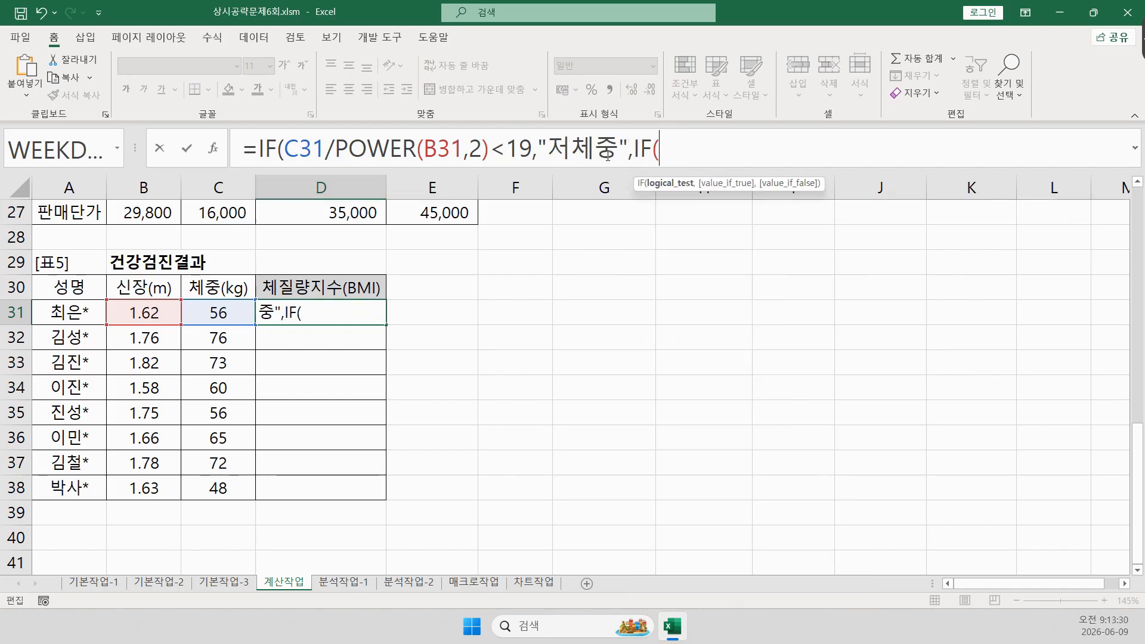
{"action": "key", "text": "ctrl+v"}
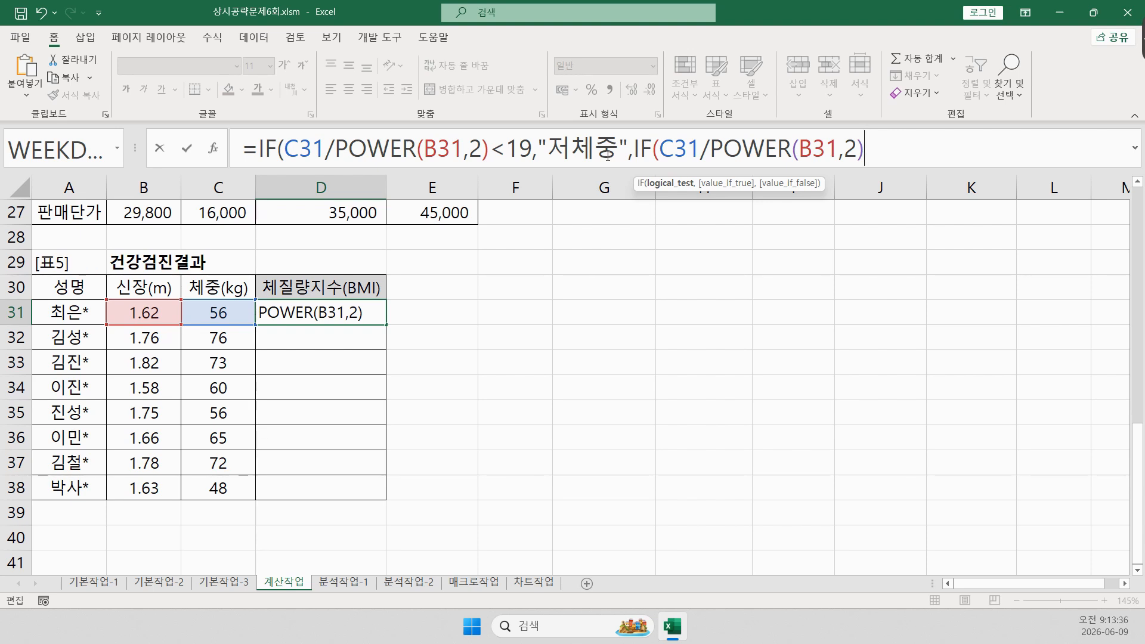
{"action": "type", "text": "<23"}
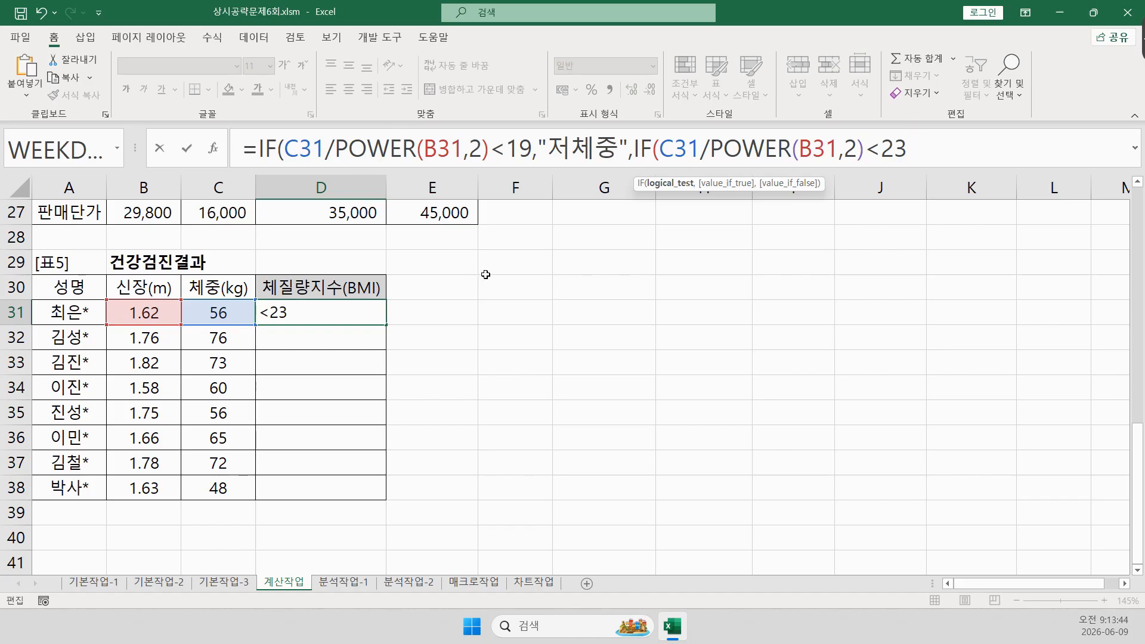
{"action": "left_click_drag", "start_coordinate": [483, 247], "coordinate": [569, 469]}
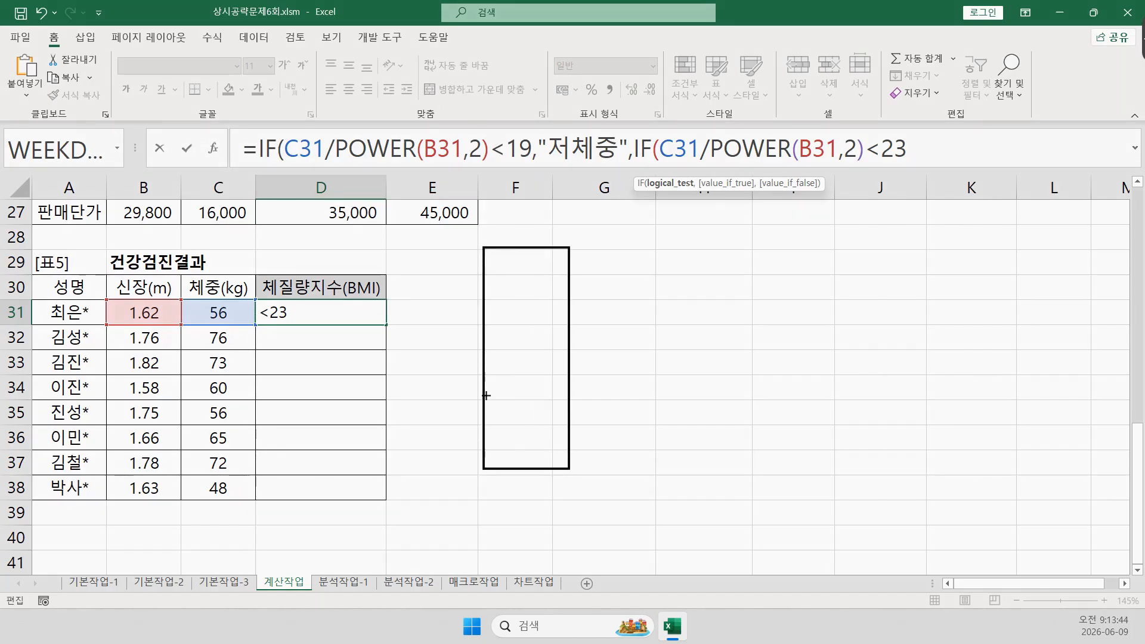
{"action": "mouse_move", "coordinate": [475, 399]}
{"action": "left_mouse_down"}
{"action": "mouse_move", "coordinate": [585, 399]}
{"action": "mouse_move", "coordinate": [596, 409]}
{"action": "mouse_move", "coordinate": [623, 396]}
{"action": "mouse_move", "coordinate": [620, 417]}
{"action": "left_mouse_up"}
{"action": "left_click_drag", "start_coordinate": [497, 403], "coordinate": [488, 460]}
{"action": "mouse_move", "coordinate": [543, 417]}
{"action": "left_mouse_down"}
{"action": "mouse_move", "coordinate": [508, 463]}
{"action": "mouse_move", "coordinate": [536, 460]}
{"action": "left_mouse_up"}
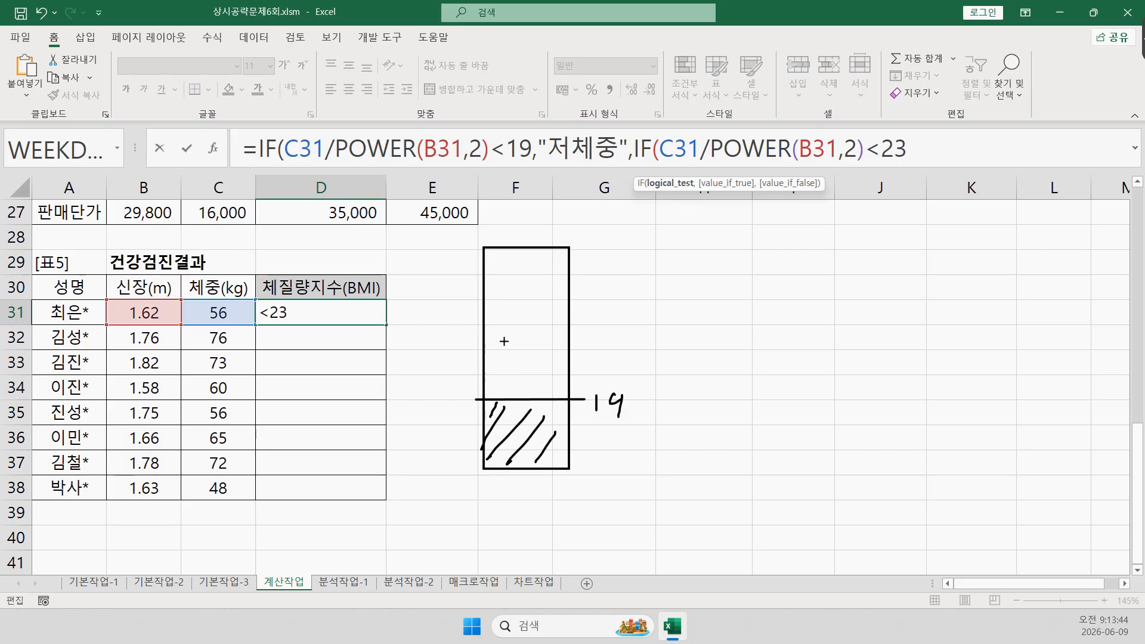
{"action": "mouse_move", "coordinate": [474, 332]}
{"action": "left_mouse_down"}
{"action": "mouse_move", "coordinate": [582, 330]}
{"action": "mouse_move", "coordinate": [603, 341]}
{"action": "left_mouse_up"}
{"action": "left_click_drag", "start_coordinate": [603, 332], "coordinate": [608, 337]}
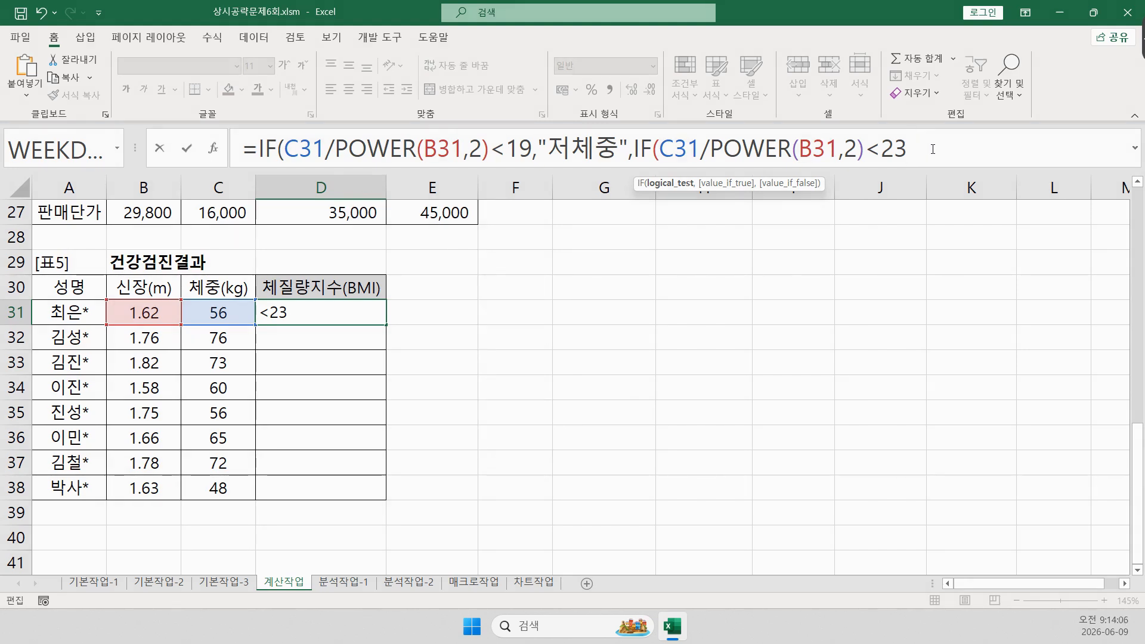
- Complete the nested IF in D31 with "정상" and "과체중" as its results, and fill the formula down to D38
{"action": "type", "text": ",\"wjdtkd\",\""}
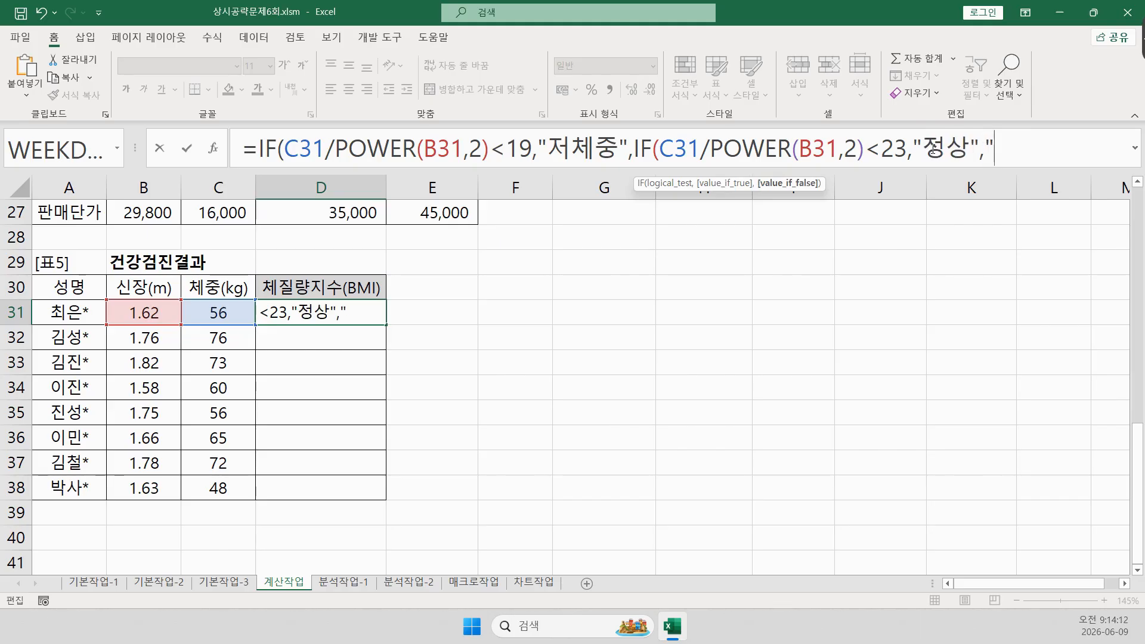
{"action": "type", "text": "rhkcpwnd"}
{"action": "type", "text": "\""}
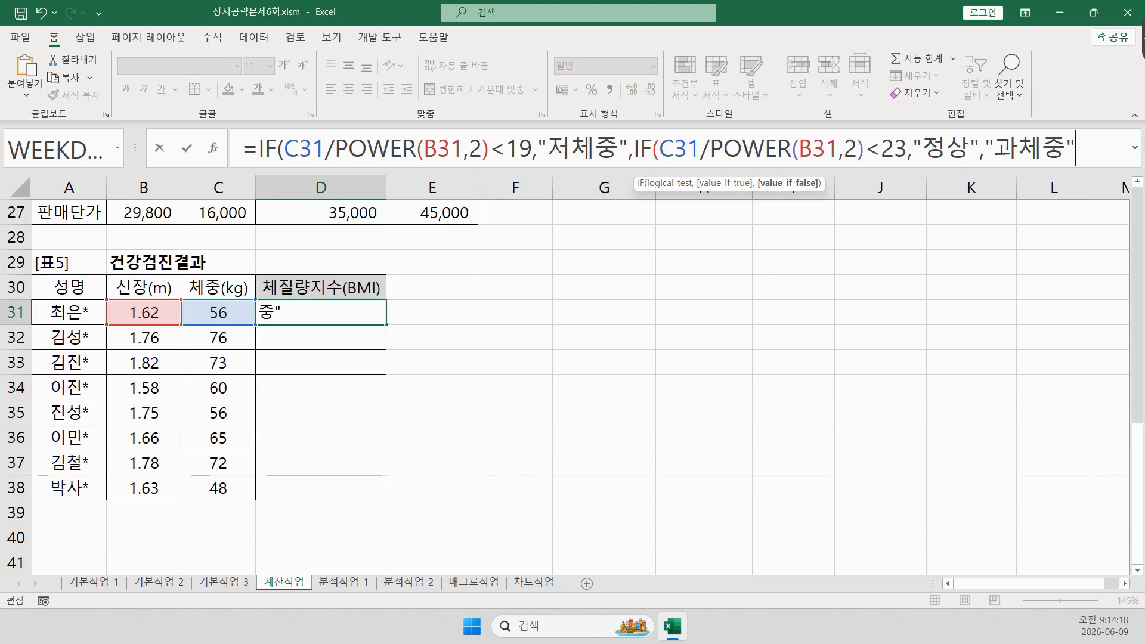
{"action": "type", "text": "))"}
{"action": "key", "text": "Return"}
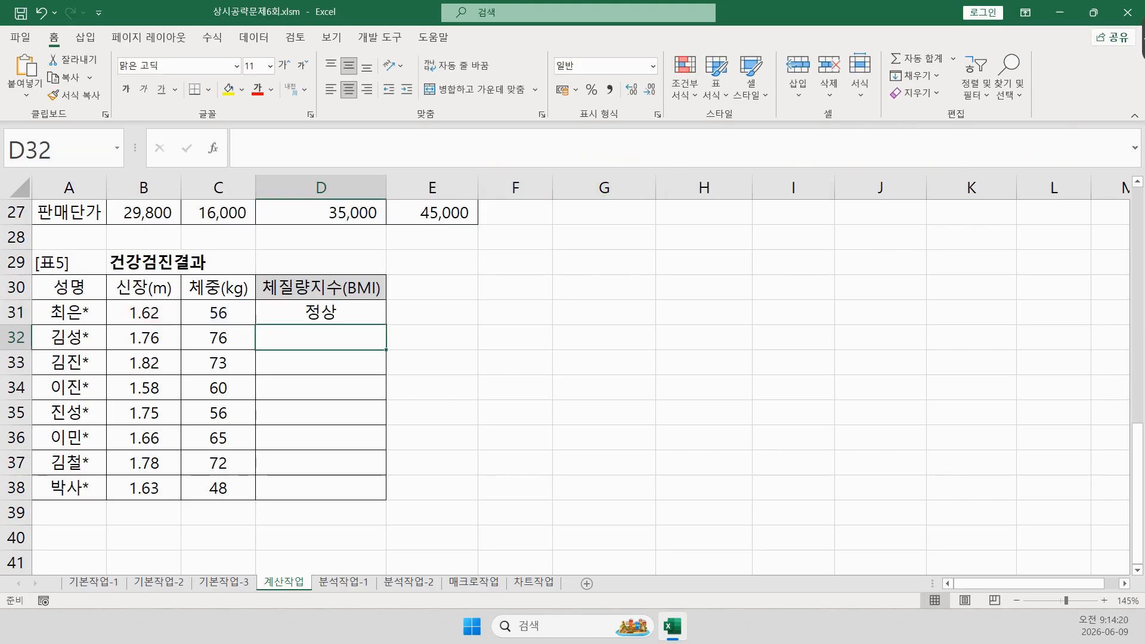
{"action": "key", "text": "Up"}
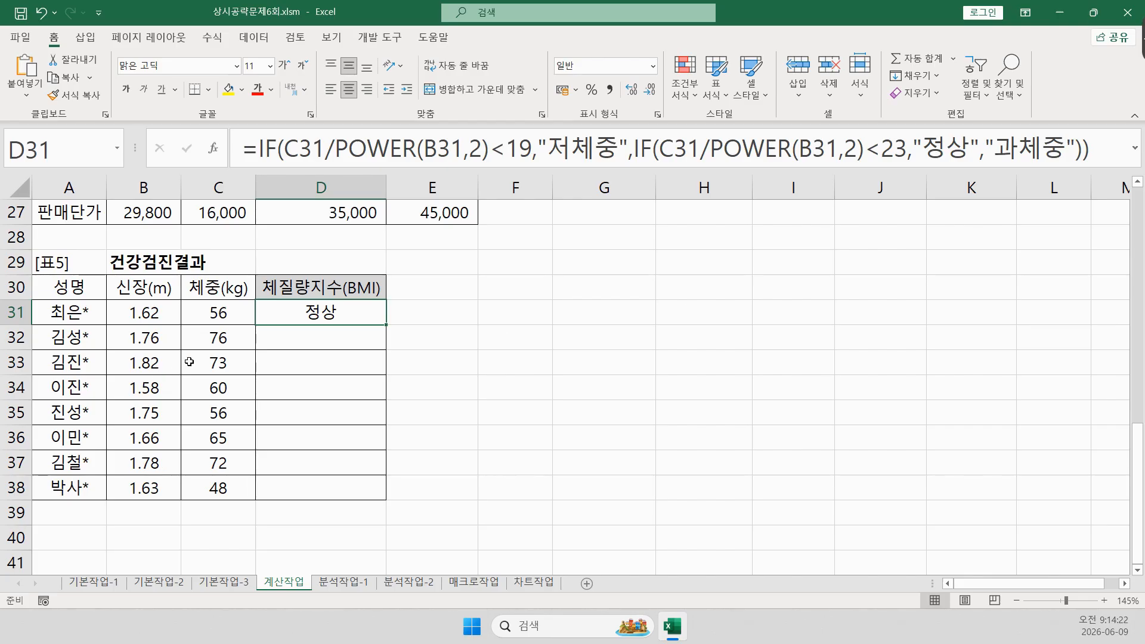
{"action": "left_click_drag", "start_coordinate": [385, 325], "coordinate": [381, 496]}
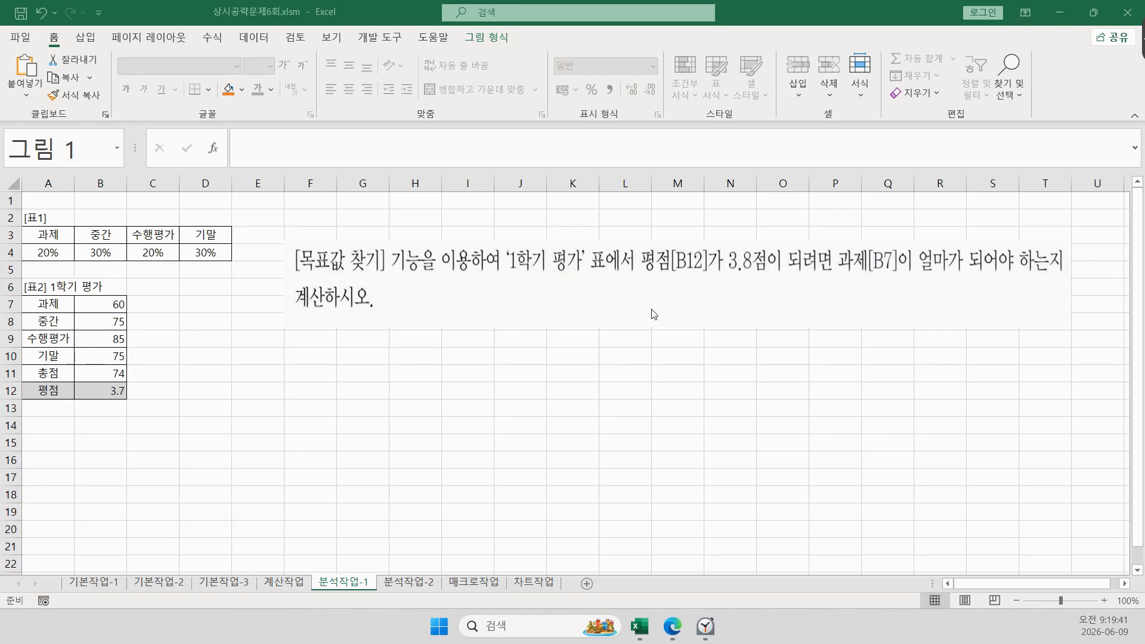
- Check the 평점 formula in B12 and the 과제 cells A4 and B7 on 분석작업-1, and move the instruction picture closer to [표2]
{"action": "left_click", "coordinate": [90, 391]}
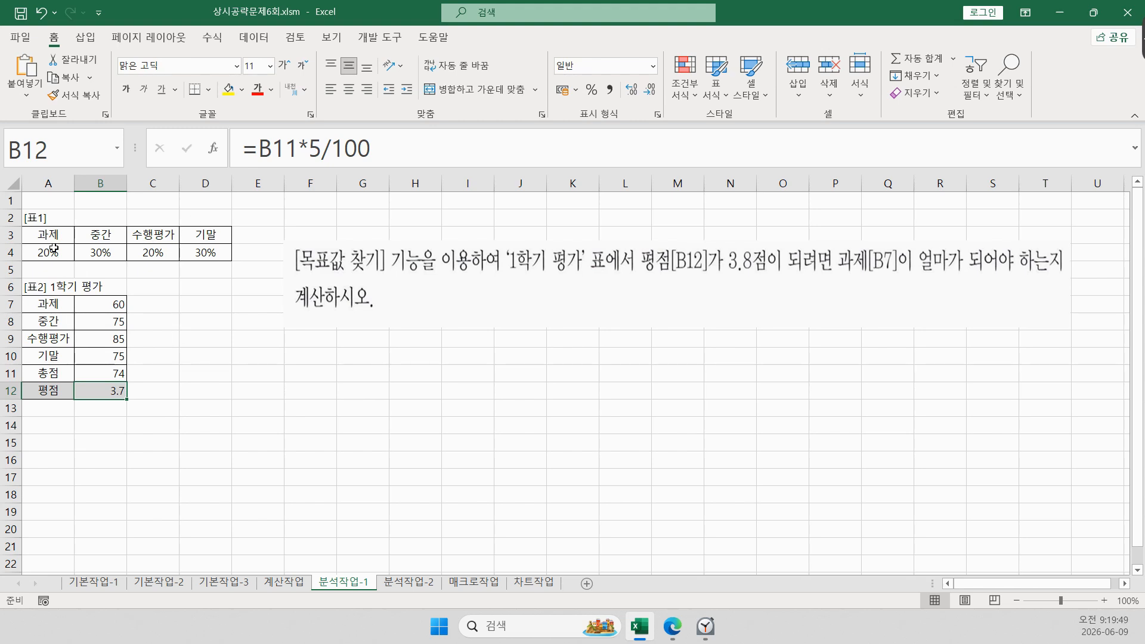
{"action": "left_click", "coordinate": [53, 249]}
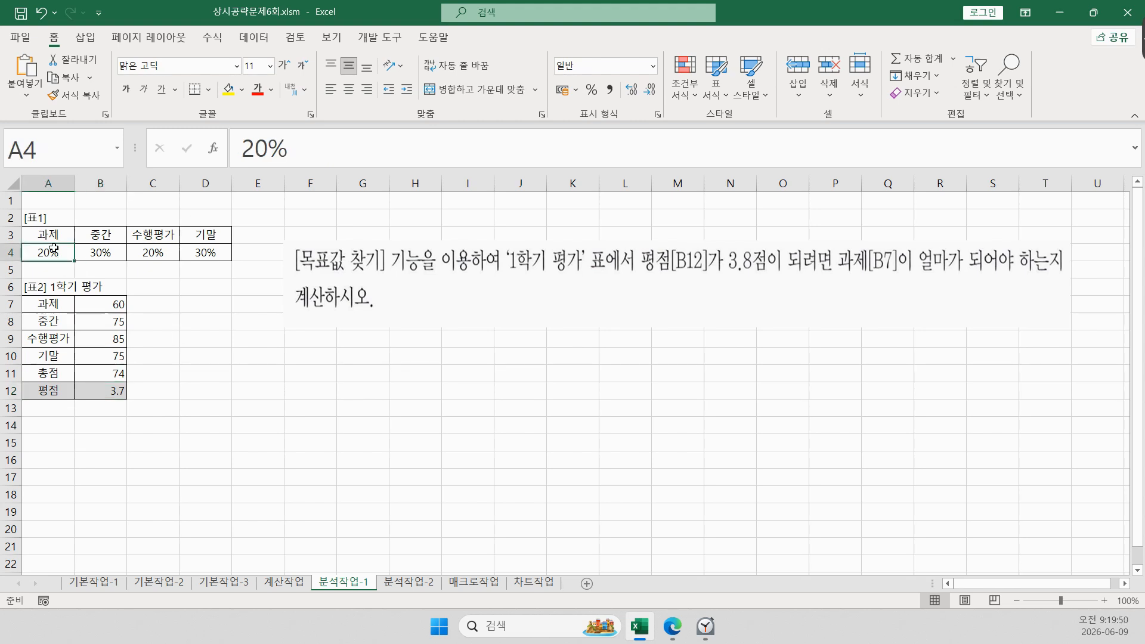
{"action": "left_click", "coordinate": [105, 309]}
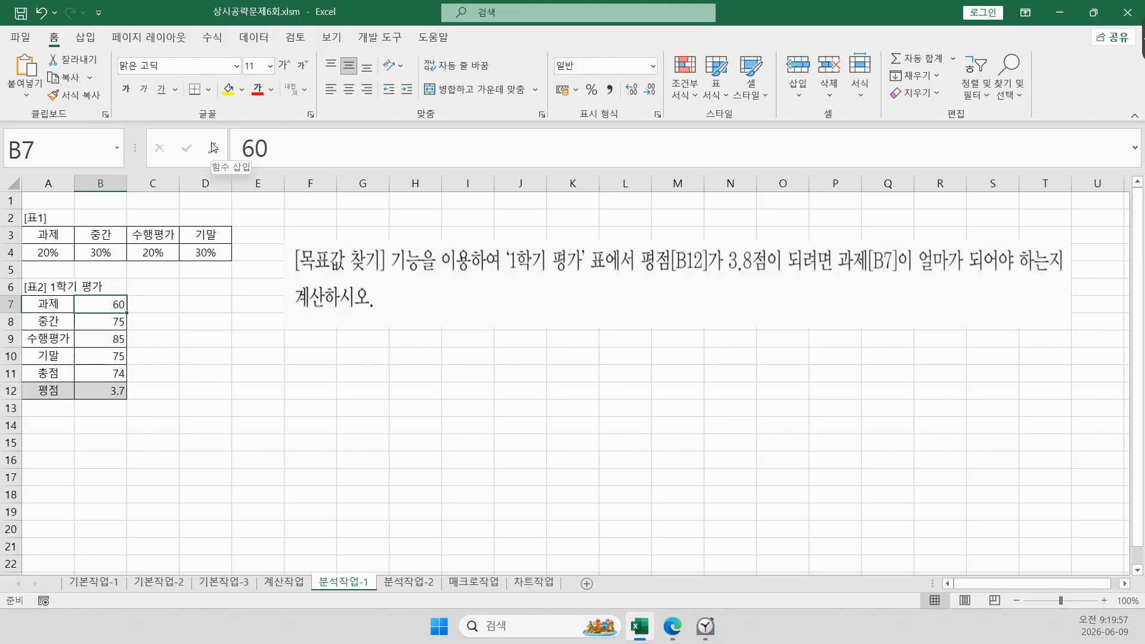
{"action": "left_click", "coordinate": [92, 392]}
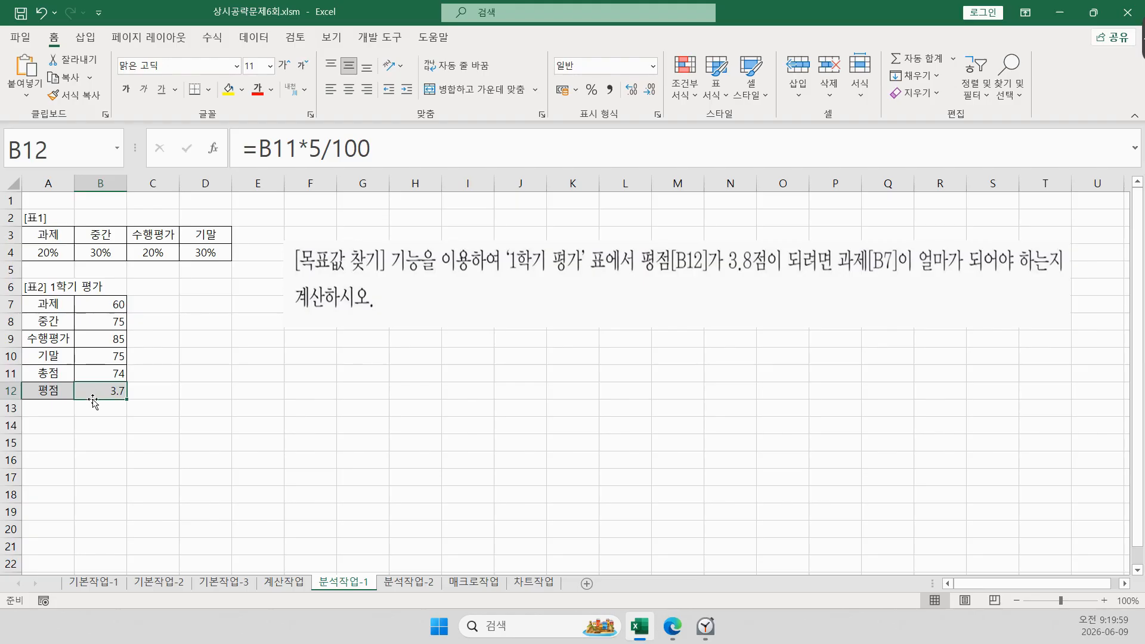
{"action": "left_click_drag", "start_coordinate": [423, 284], "coordinate": [301, 346]}
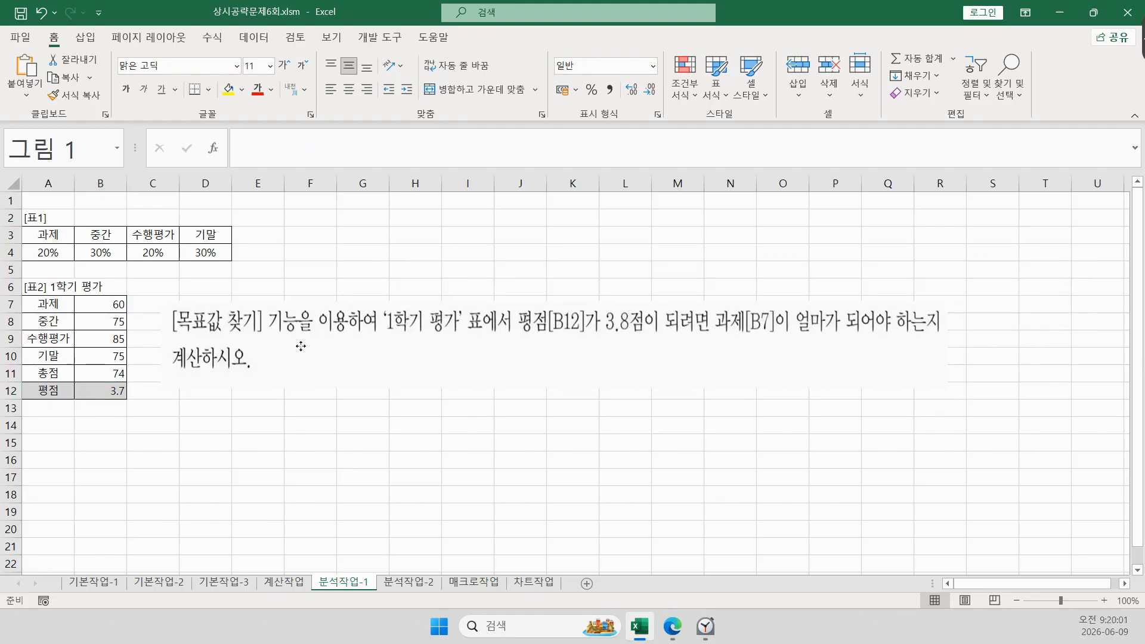
- Run Goal Seek on 평점 in B12 with a target value of 3.8, changing the 과제 cell B7
{"action": "left_click", "coordinate": [102, 396]}
{"action": "scroll", "coordinate": [144, 452], "scroll_direction": "up", "scroll_amount": 3}
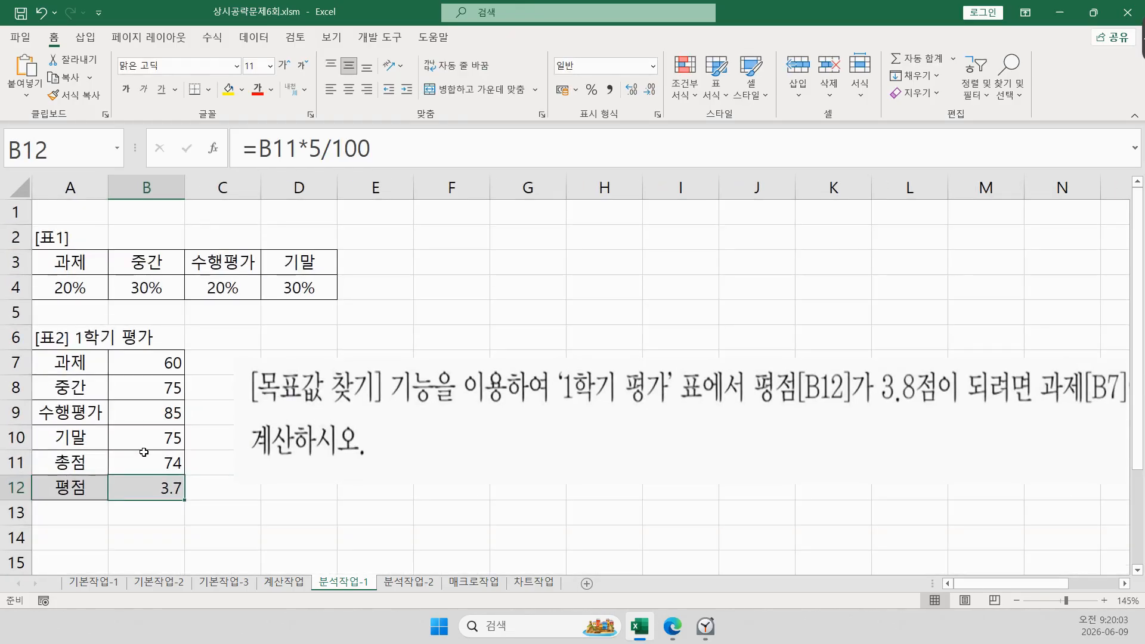
{"action": "scroll", "coordinate": [144, 452], "scroll_direction": "down", "scroll_amount": 1}
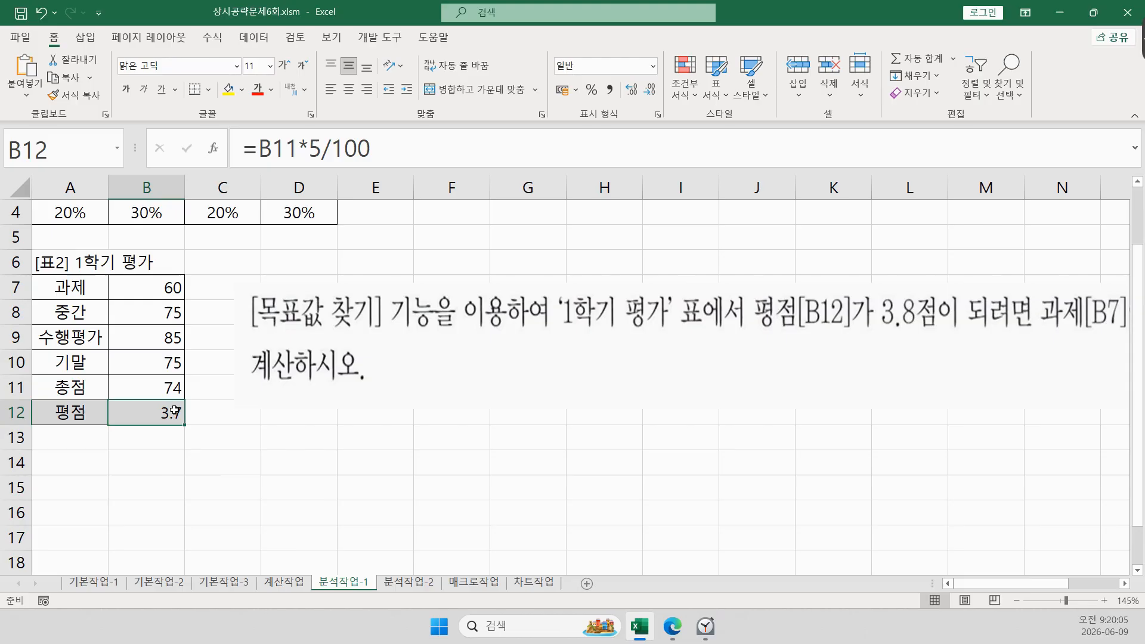
{"action": "left_click", "coordinate": [254, 37]}
{"action": "left_click", "coordinate": [818, 95]}
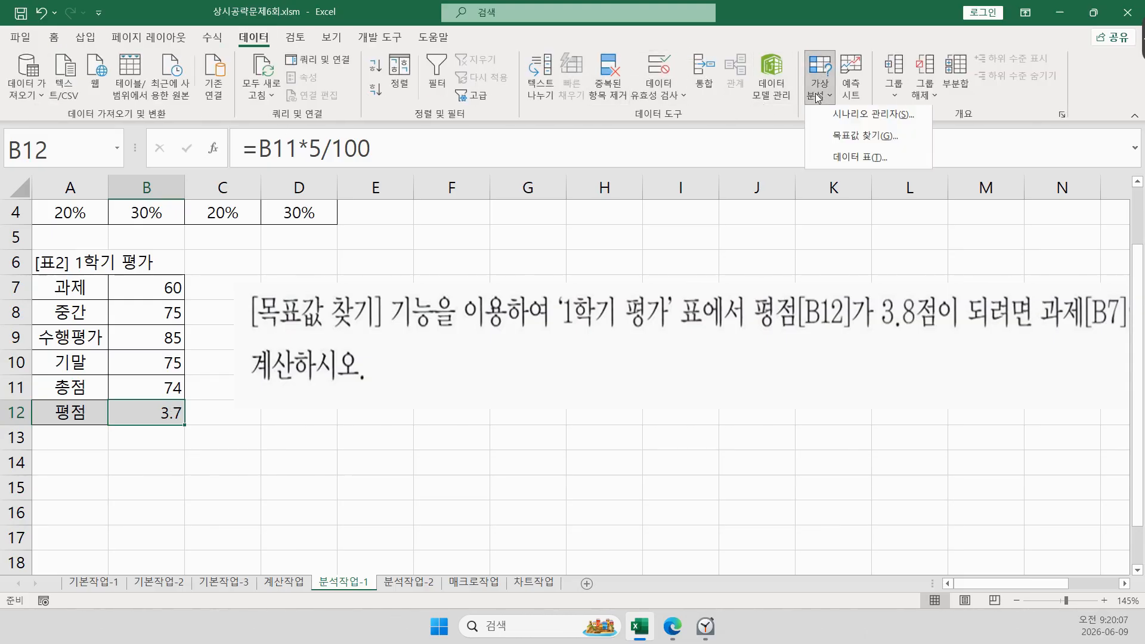
{"action": "left_click", "coordinate": [831, 137]}
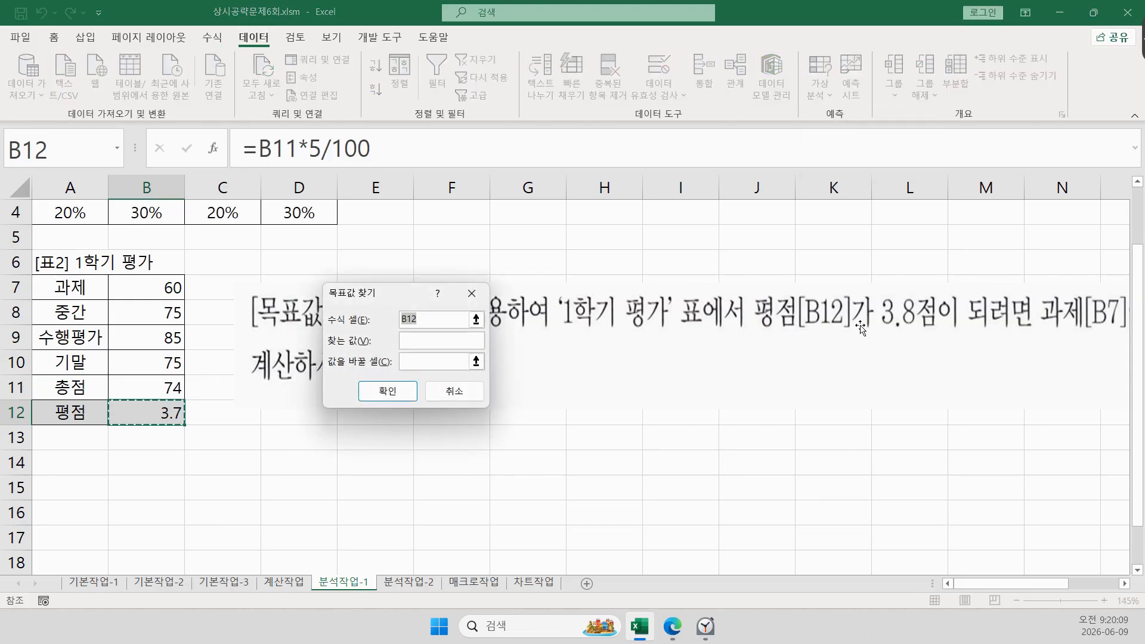
{"action": "left_click", "coordinate": [416, 341]}
{"action": "type", "text": "3.8"}
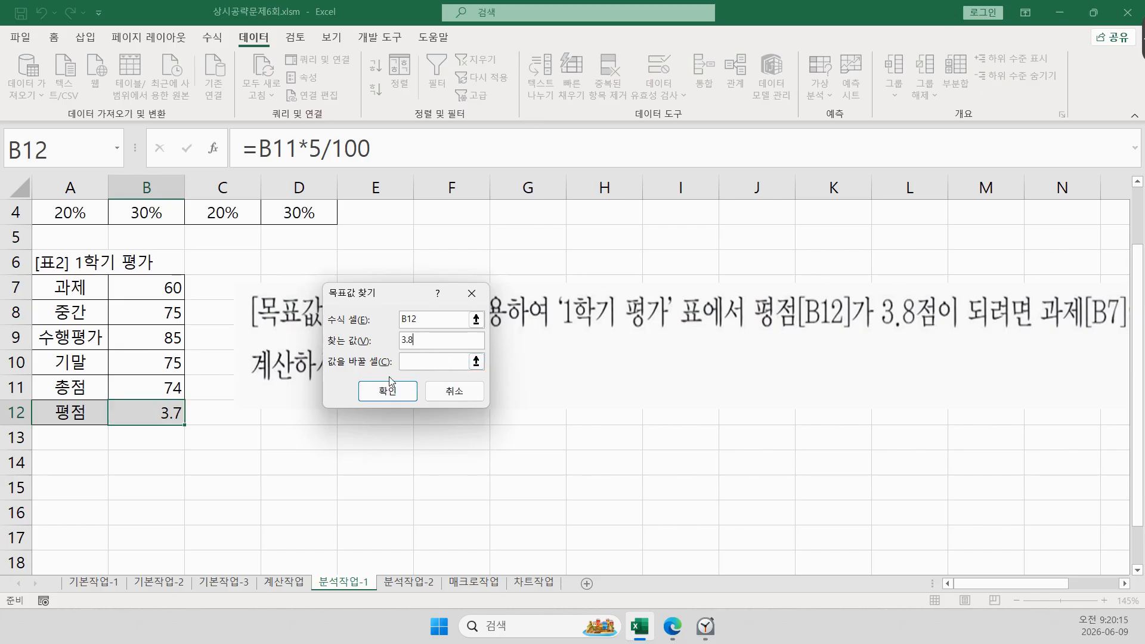
{"action": "left_click", "coordinate": [418, 358]}
{"action": "left_click", "coordinate": [154, 287]}
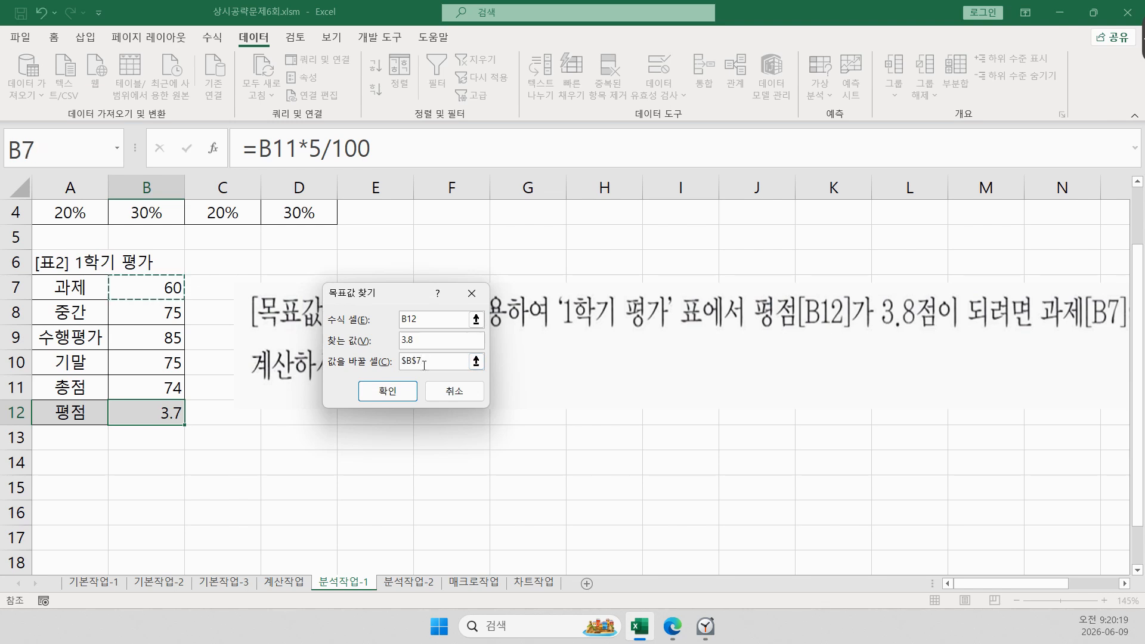
{"action": "left_click", "coordinate": [401, 391]}
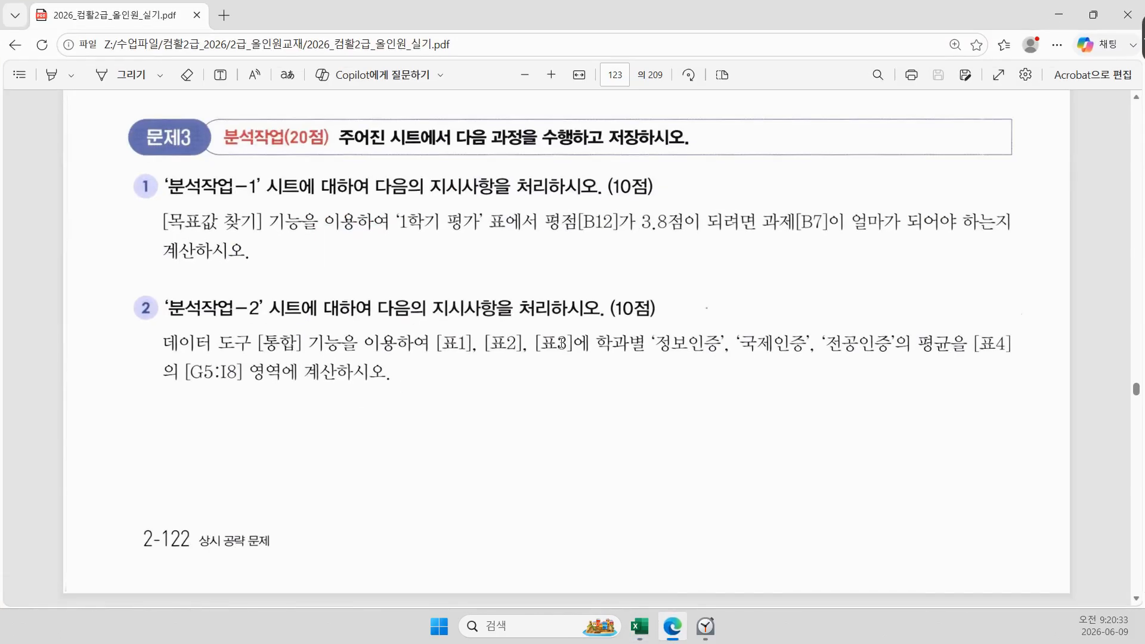
- Return from the PDF task sheet to Excel and open the 분석작업-2 sheet, selecting cell H5 in [표4]
{"action": "left_click", "coordinate": [1058, 14]}
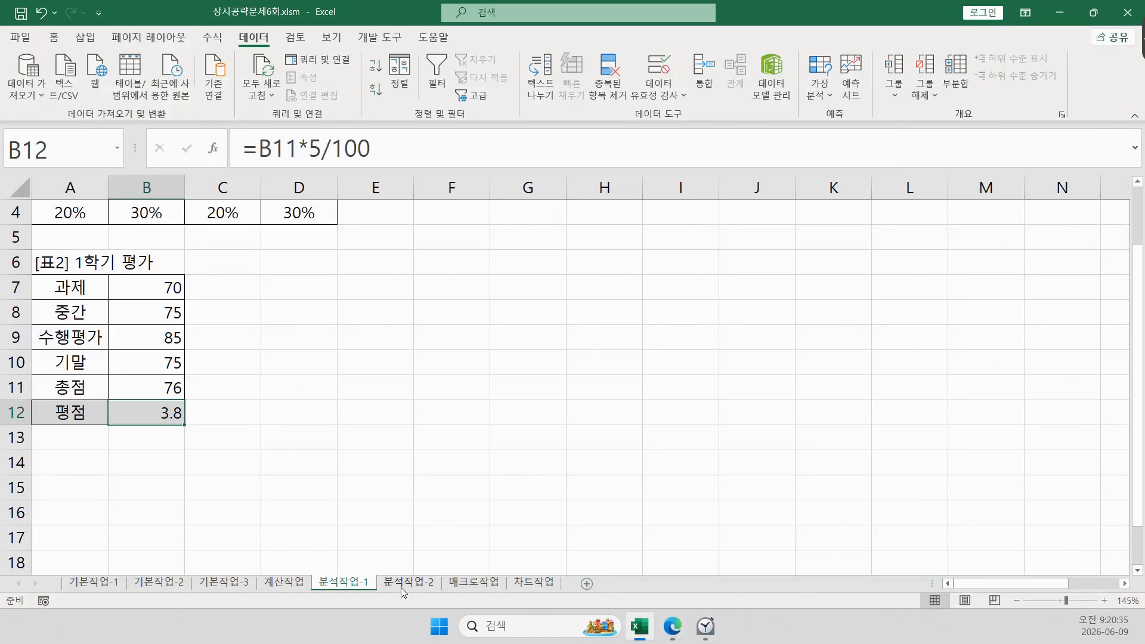
{"action": "left_click", "coordinate": [401, 588]}
{"action": "left_click", "coordinate": [71, 278]}
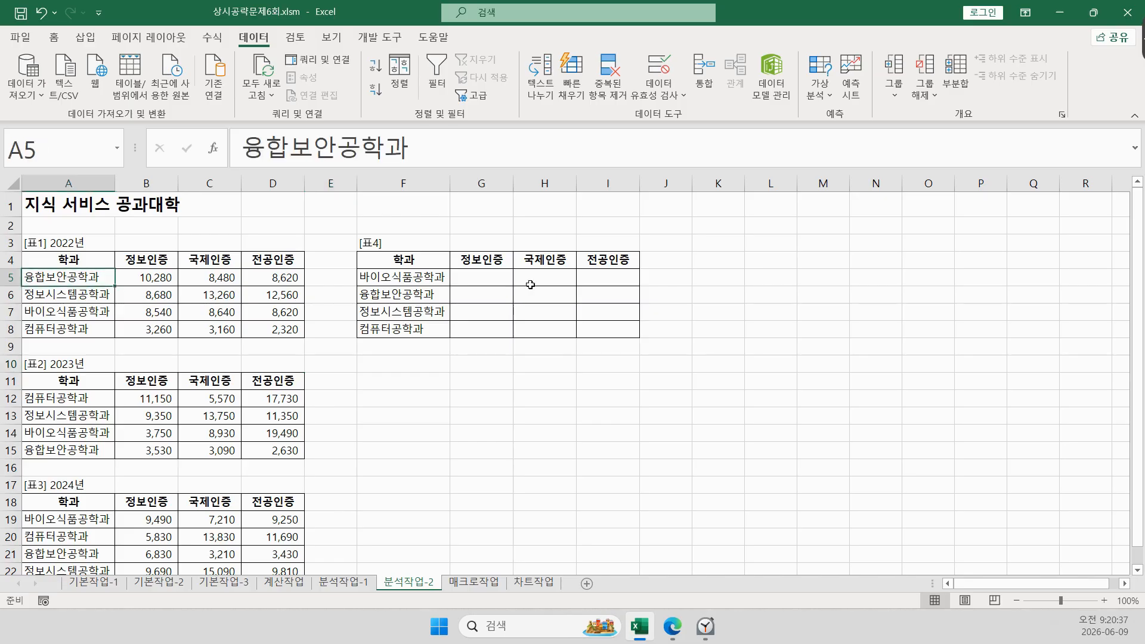
{"action": "left_click", "coordinate": [530, 285]}
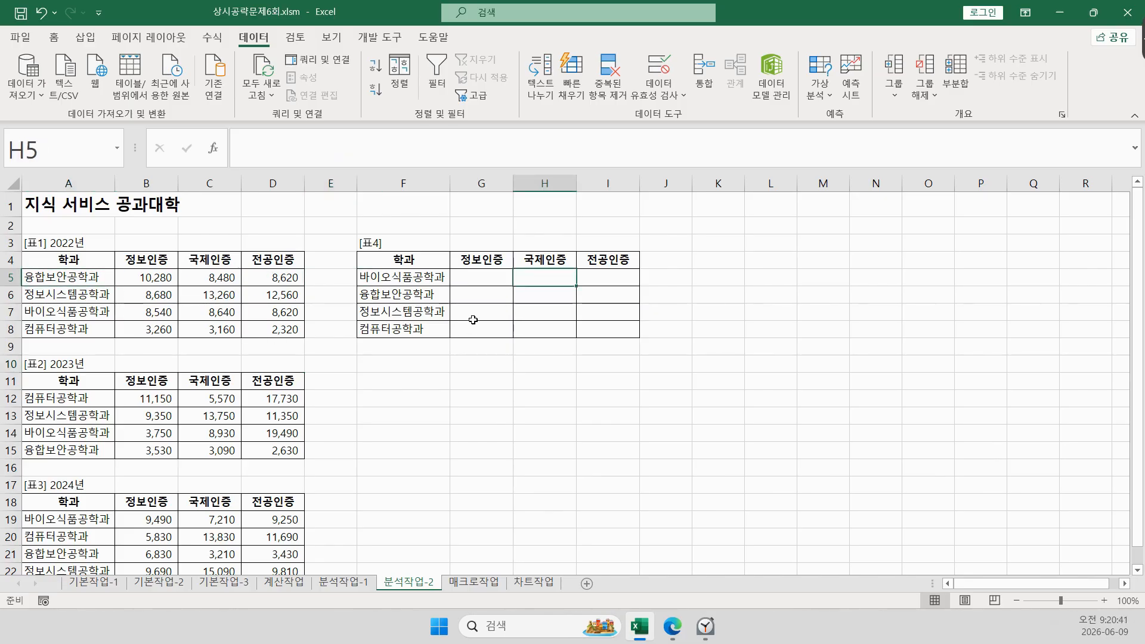
- Set up a consolidation for F4:I8 in [표4] with 첫 행 and 왼쪽 열 labels and 평균 as the function
{"action": "left_click_drag", "start_coordinate": [422, 261], "coordinate": [590, 328]}
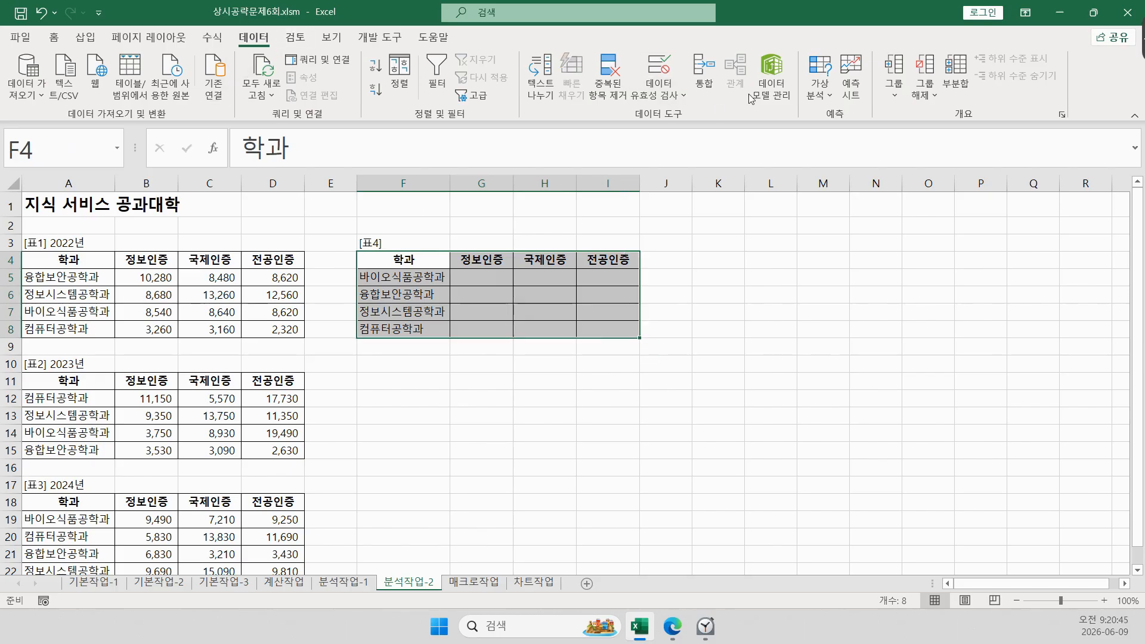
{"action": "left_click", "coordinate": [705, 78]}
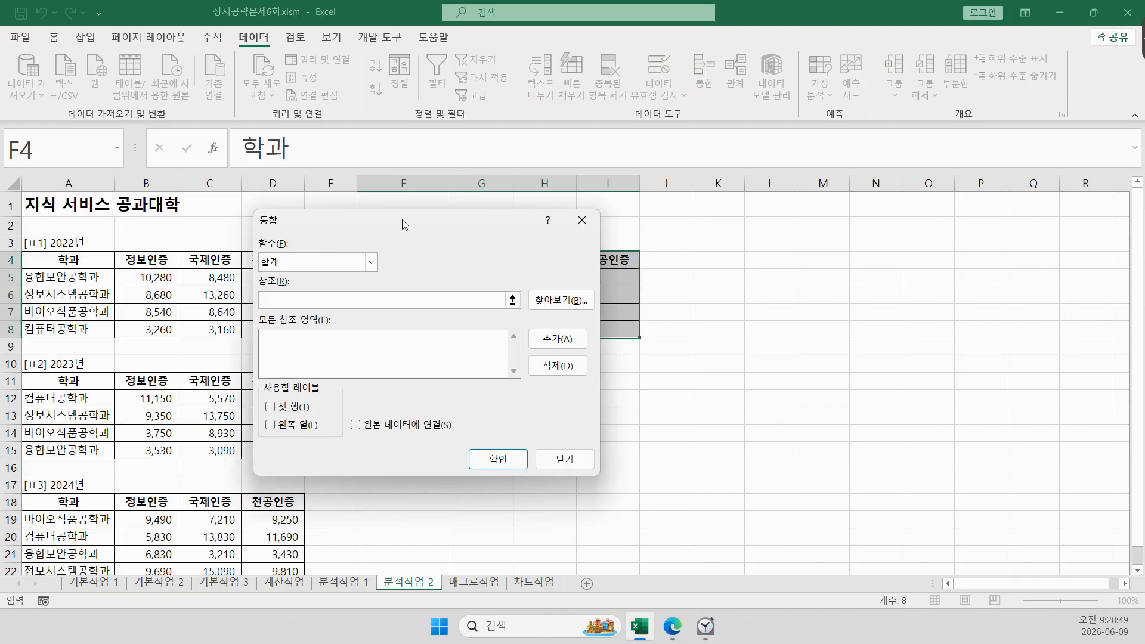
{"action": "left_click_drag", "start_coordinate": [405, 223], "coordinate": [867, 124]}
{"action": "left_click", "coordinate": [742, 307]}
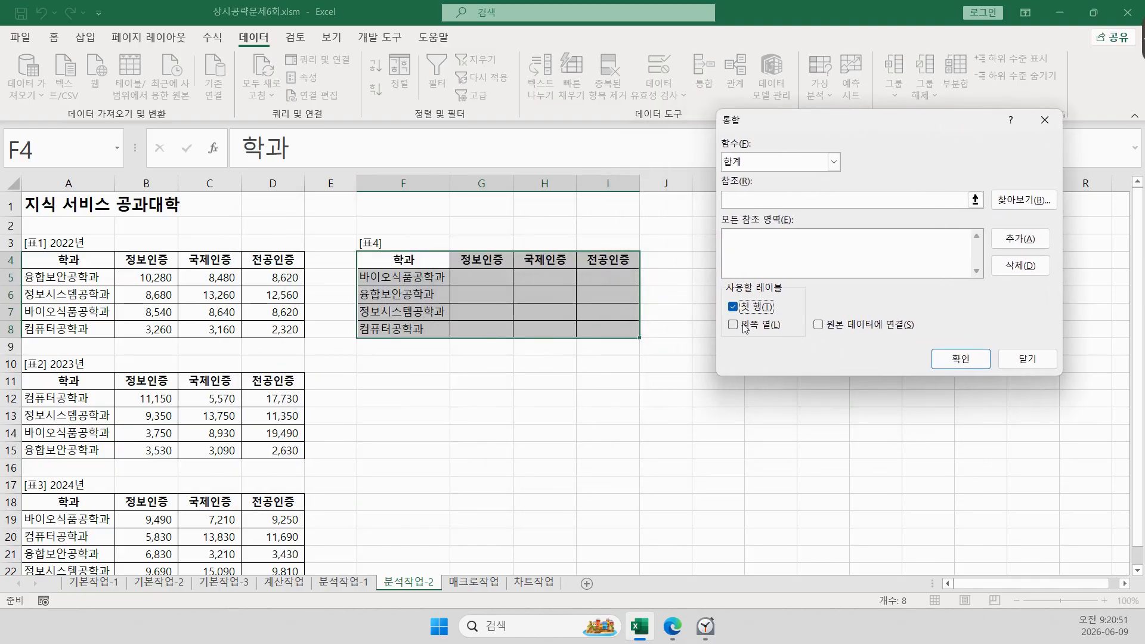
{"action": "left_click", "coordinate": [742, 325]}
{"action": "left_click", "coordinate": [673, 627]}
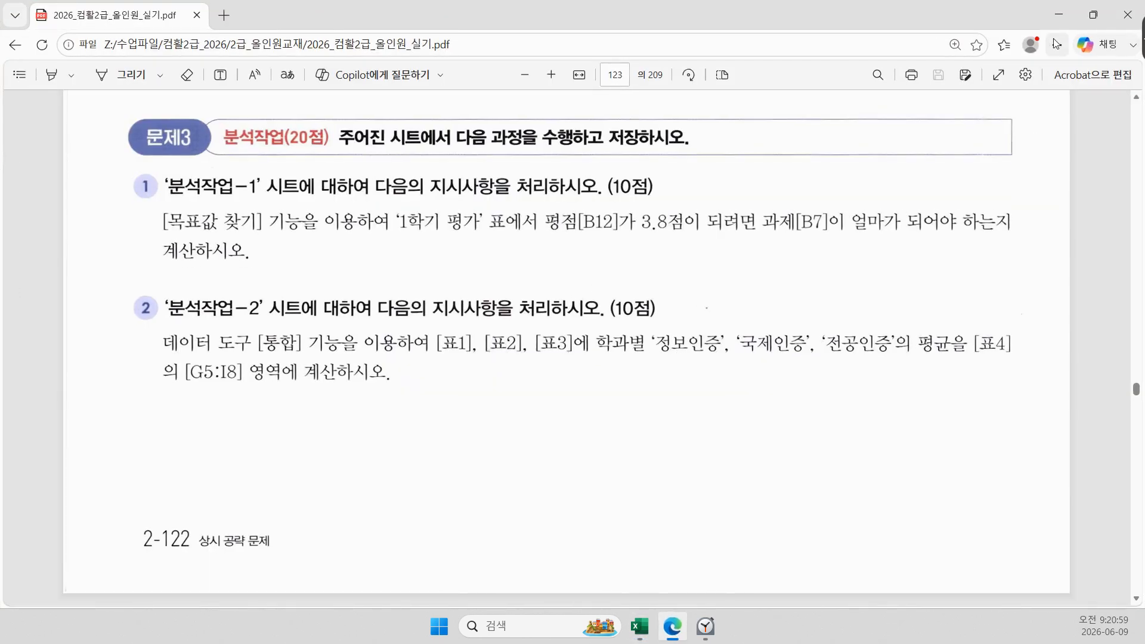
{"action": "left_click", "coordinate": [1050, 11]}
{"action": "left_click", "coordinate": [769, 162]}
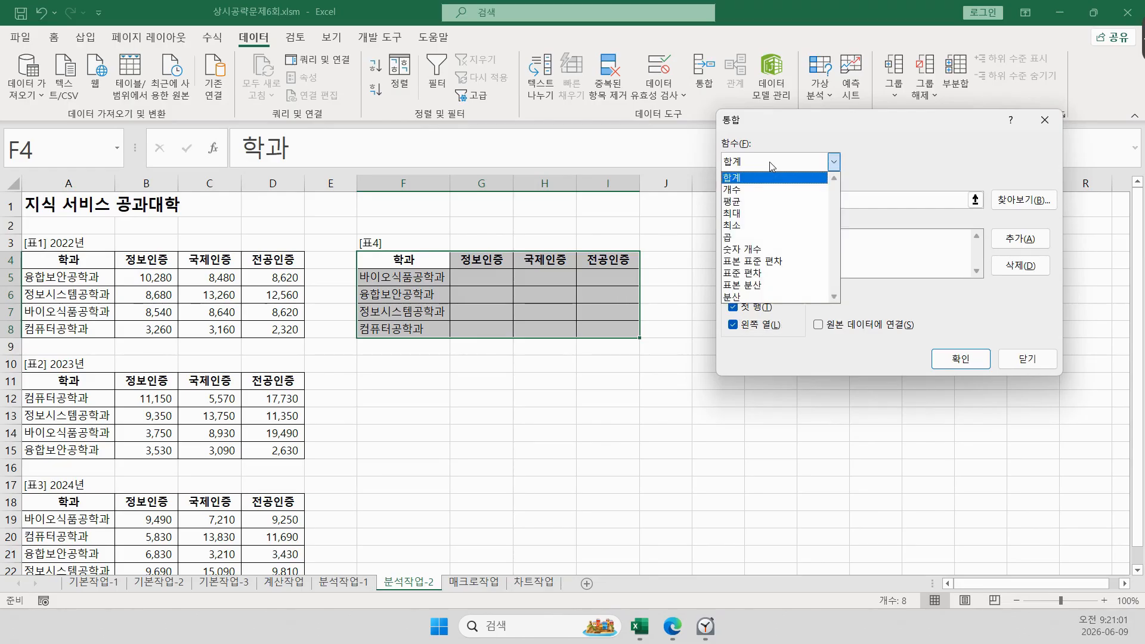
{"action": "left_click", "coordinate": [766, 201]}
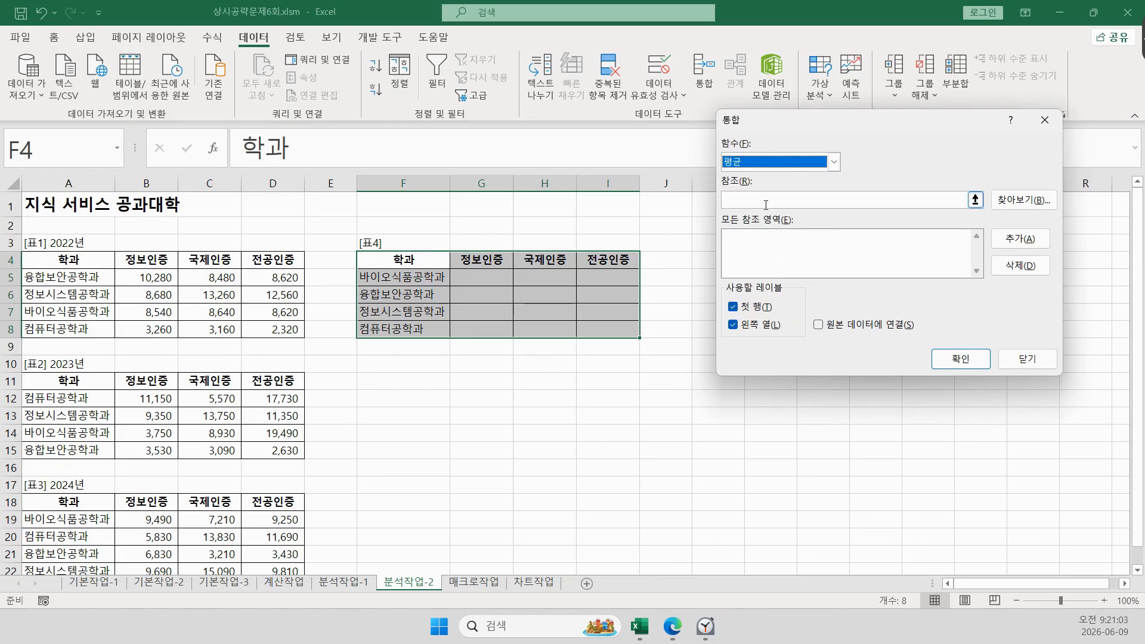
- Add A4:D8, A11:D15 and A18:D22 as the consolidation's reference ranges and run it
{"action": "left_click", "coordinate": [765, 202]}
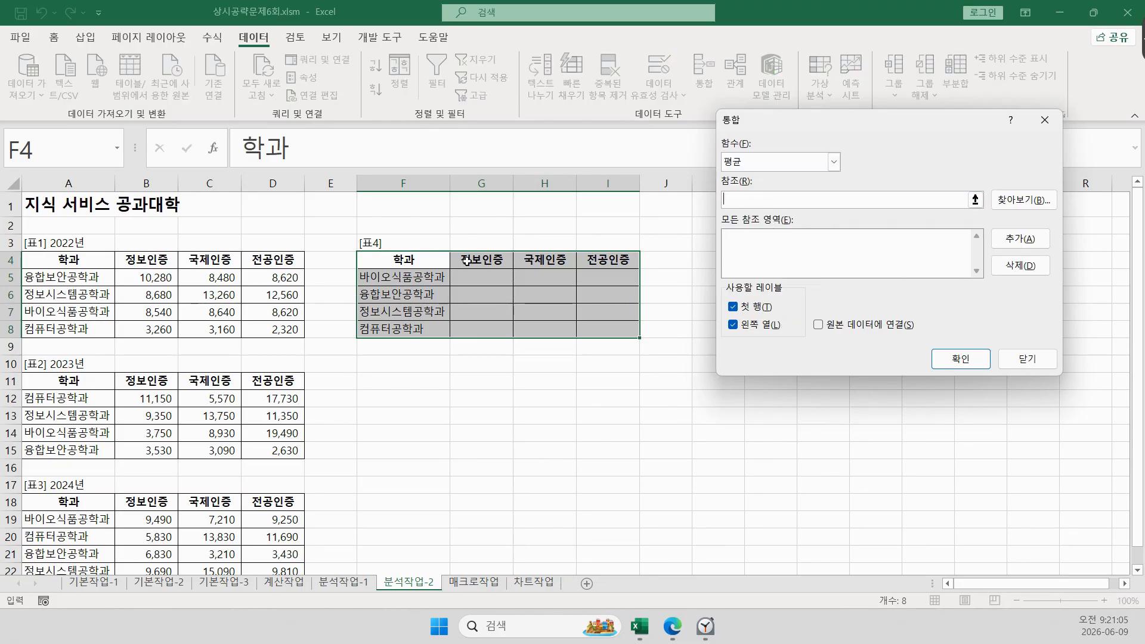
{"action": "left_click", "coordinate": [70, 263]}
{"action": "left_click_drag", "start_coordinate": [71, 262], "coordinate": [280, 329]}
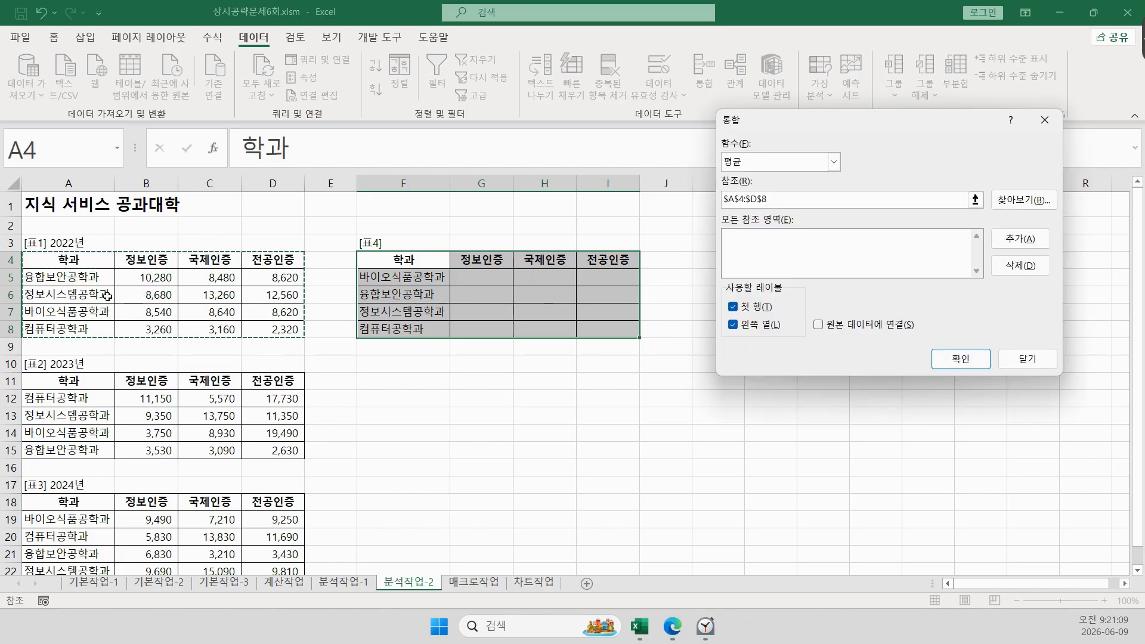
{"action": "left_click", "coordinate": [1030, 241]}
{"action": "left_click_drag", "start_coordinate": [68, 384], "coordinate": [245, 449]}
{"action": "left_click", "coordinate": [1020, 239]}
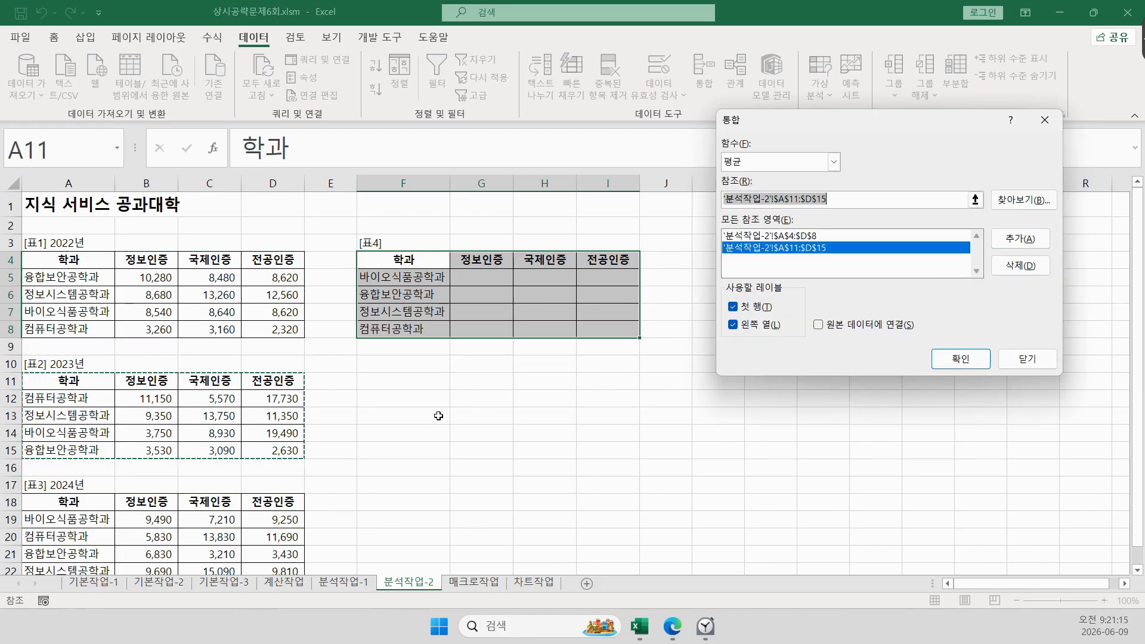
{"action": "scroll", "coordinate": [154, 443], "scroll_direction": "down", "scroll_amount": 2}
{"action": "left_click_drag", "start_coordinate": [67, 392], "coordinate": [266, 460]}
{"action": "left_click", "coordinate": [1020, 239]}
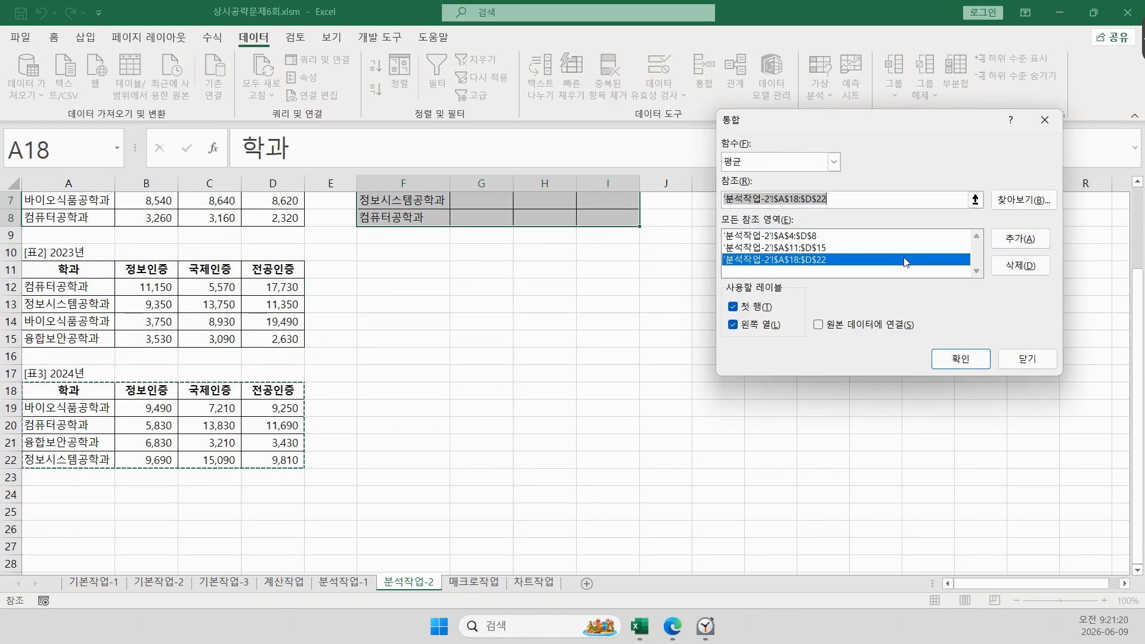
{"action": "left_click", "coordinate": [966, 360]}
{"action": "scroll", "coordinate": [631, 360], "scroll_direction": "up", "scroll_amount": 2}
{"action": "left_click", "coordinate": [571, 361]}
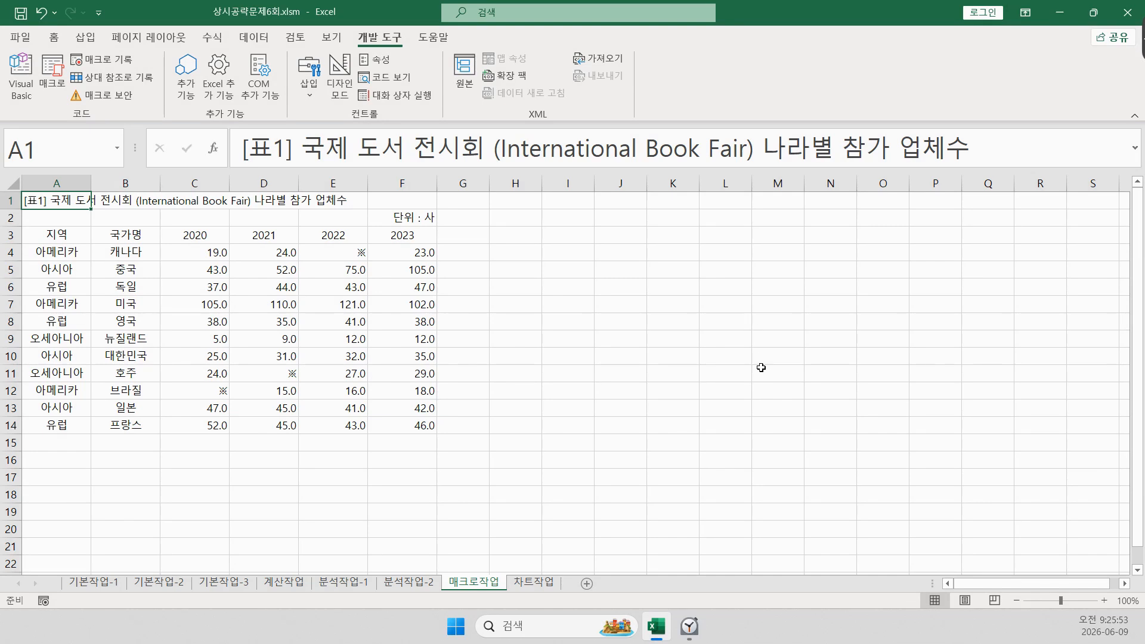
- Preview the 강조색6 cell style on header cells A3:F3 of the 매크로작업 sheet without applying it
{"action": "left_click_drag", "start_coordinate": [63, 235], "coordinate": [398, 427]}
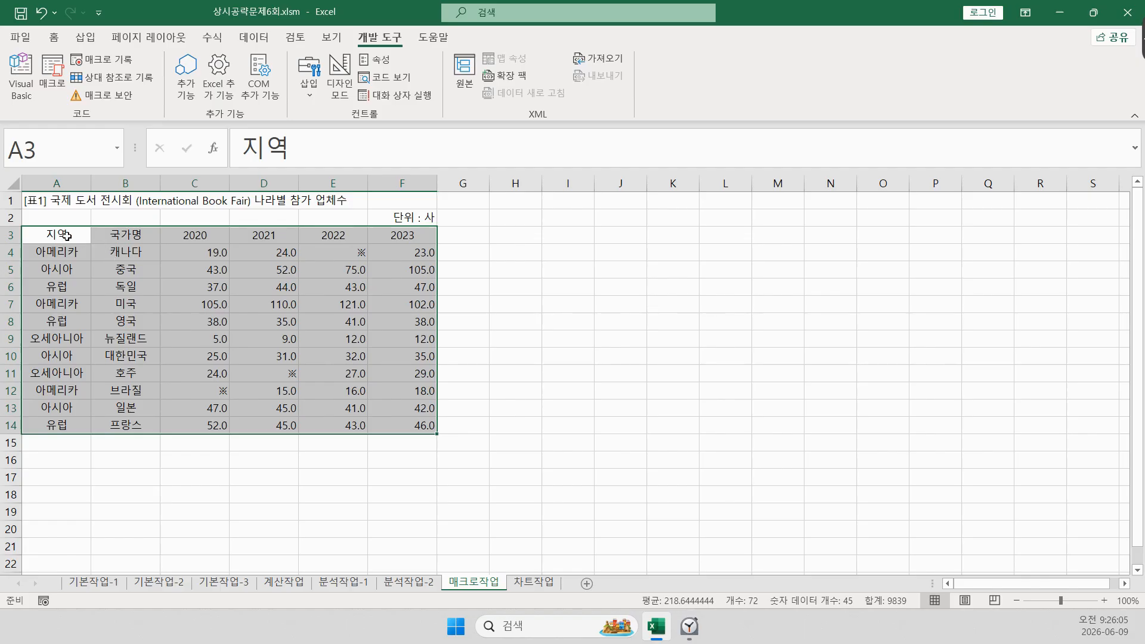
{"action": "left_click_drag", "start_coordinate": [66, 236], "coordinate": [418, 236]}
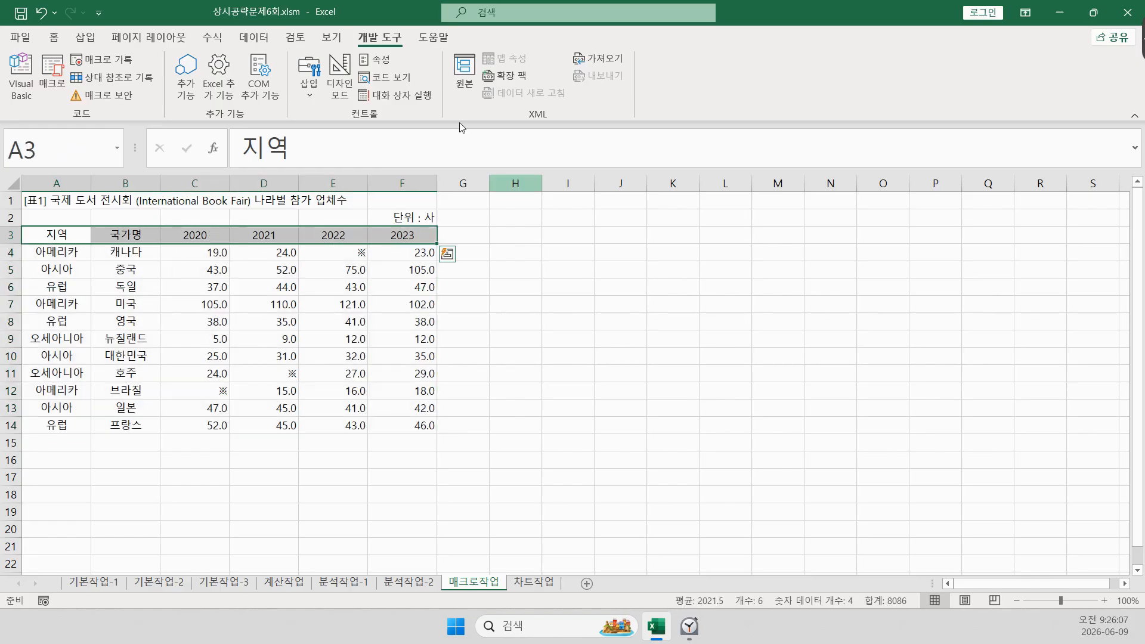
{"action": "left_click", "coordinate": [54, 37]}
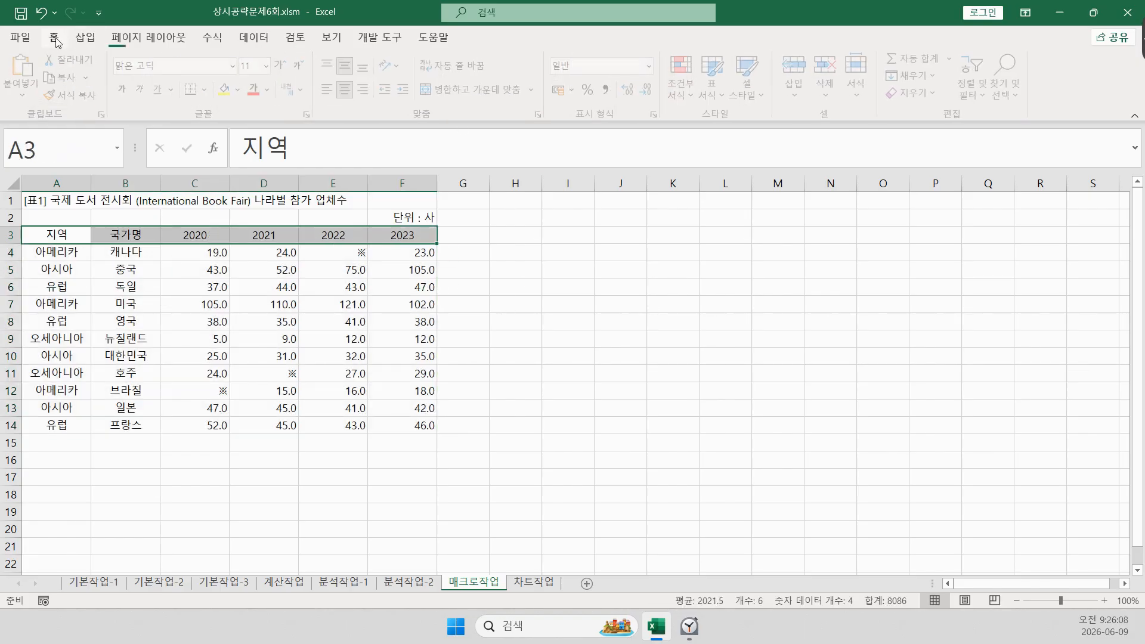
{"action": "left_click", "coordinate": [750, 88]}
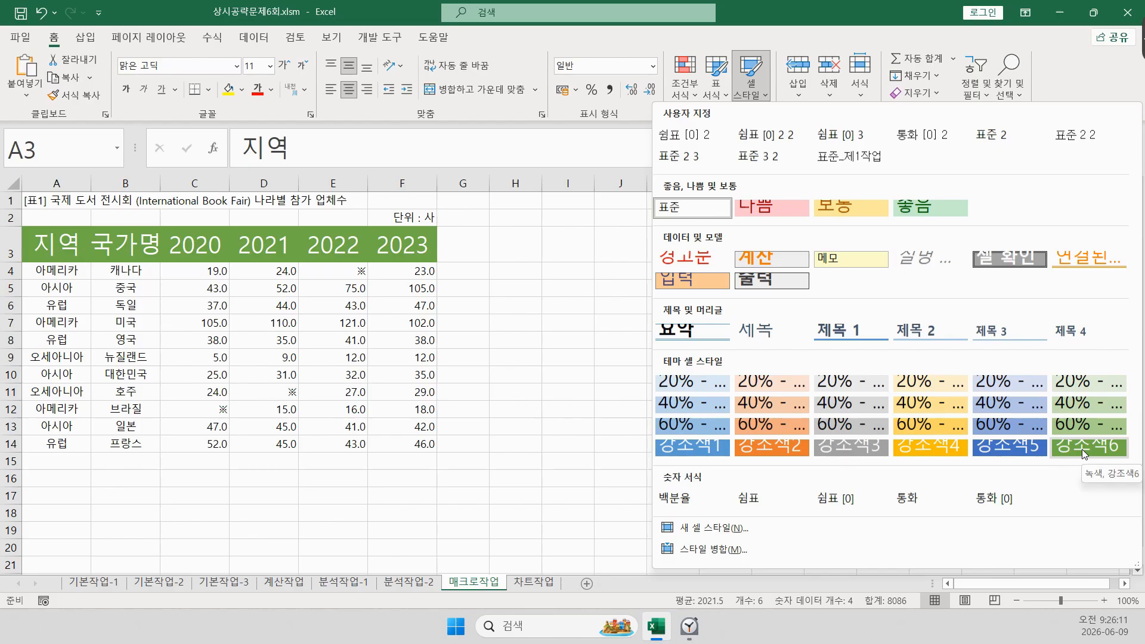
{"action": "left_click", "coordinate": [561, 295]}
{"action": "left_click", "coordinate": [673, 287]}
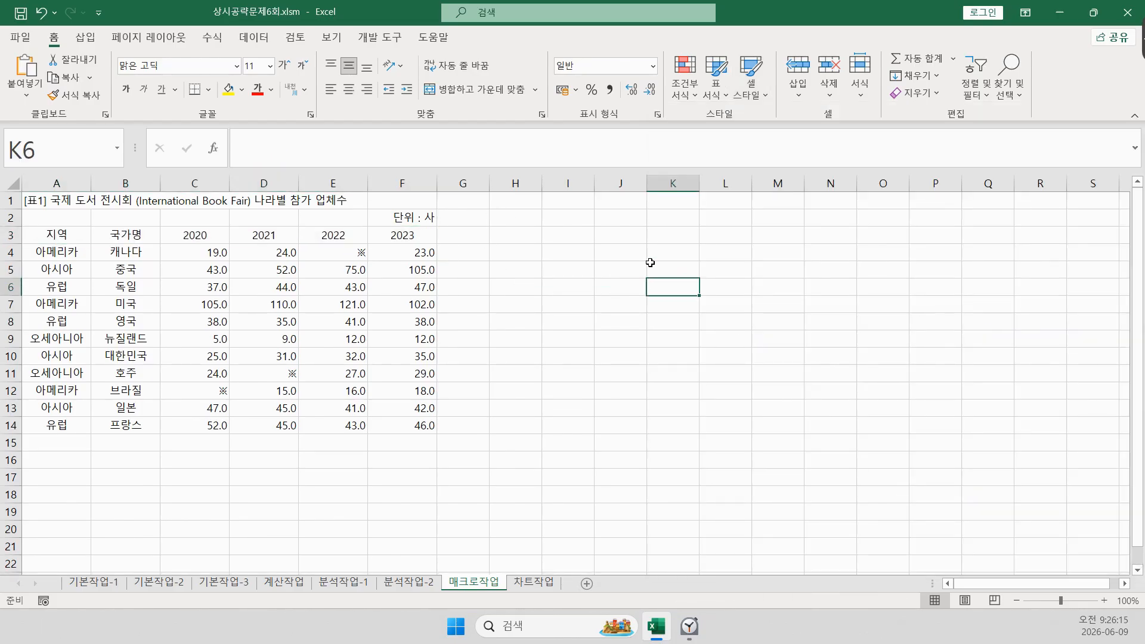
- Start recording a macro named 테두리 in the current workbook
{"action": "left_click", "coordinate": [376, 37]}
{"action": "left_click", "coordinate": [102, 59]}
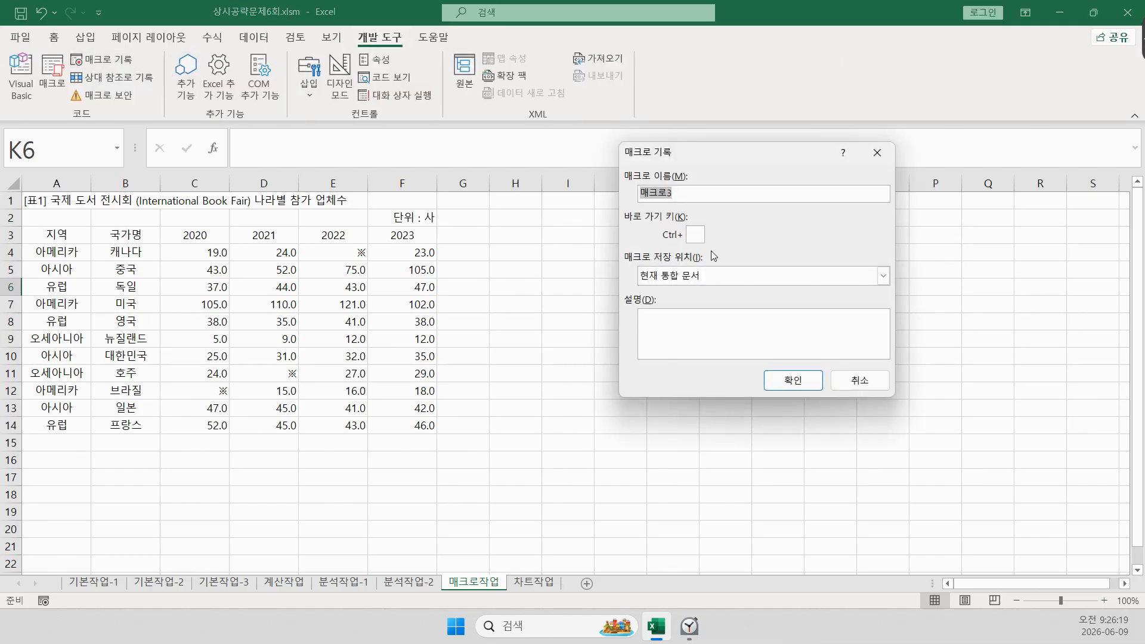
{"action": "type", "text": "테두리"}
{"action": "key", "text": "Return"}
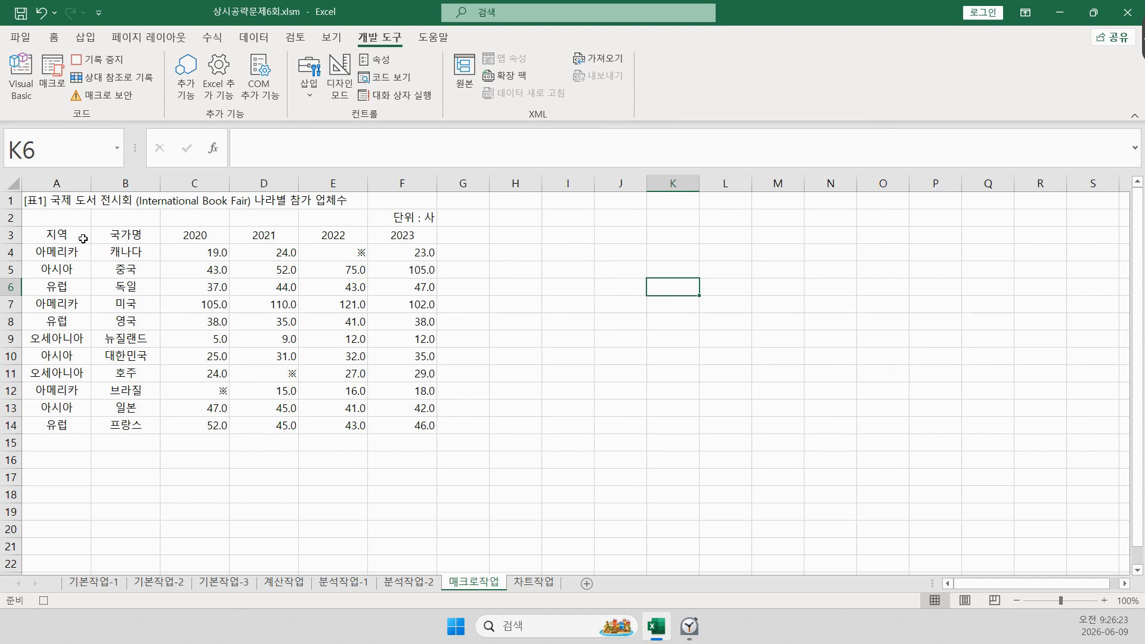
- Apply all borders to the table range A3:F14 and stop recording the macro
{"action": "left_click", "coordinate": [62, 236]}
{"action": "left_click", "coordinate": [420, 424], "text": "shift"}
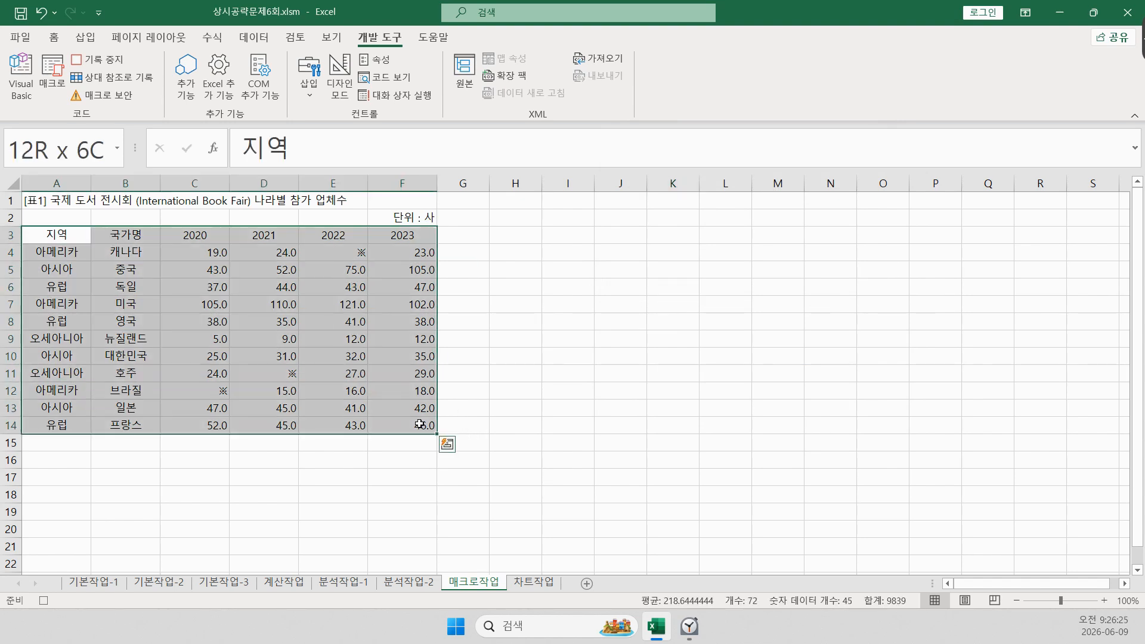
{"action": "key", "text": "alt+h"}
{"action": "key", "text": "b"}
{"action": "key", "text": "a"}
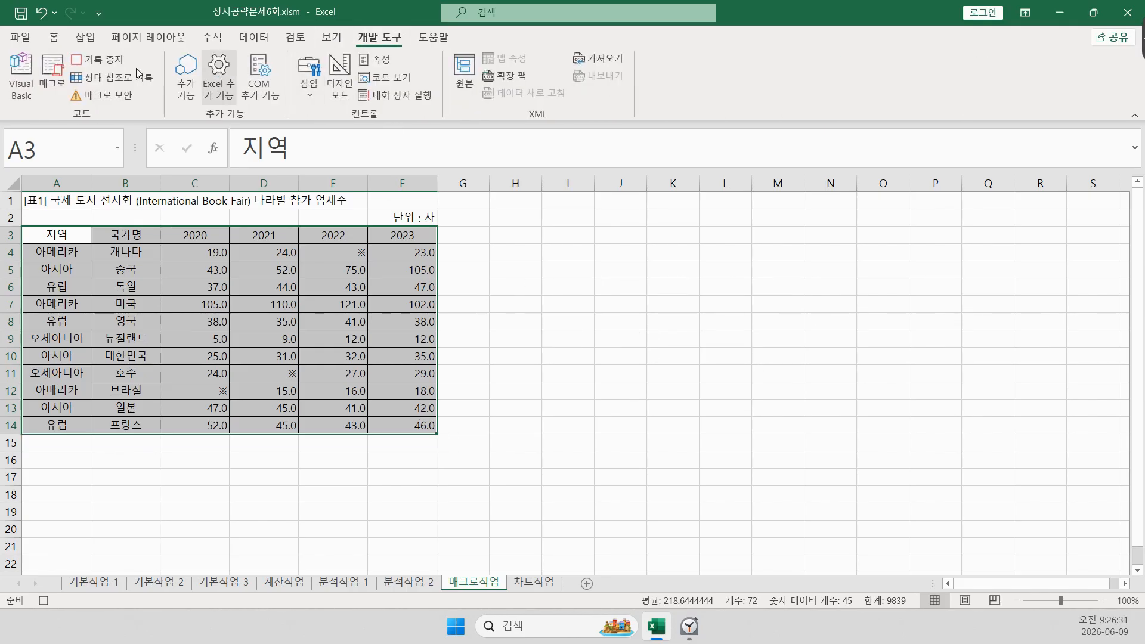
{"action": "left_click", "coordinate": [380, 37]}
{"action": "left_click", "coordinate": [101, 59]}
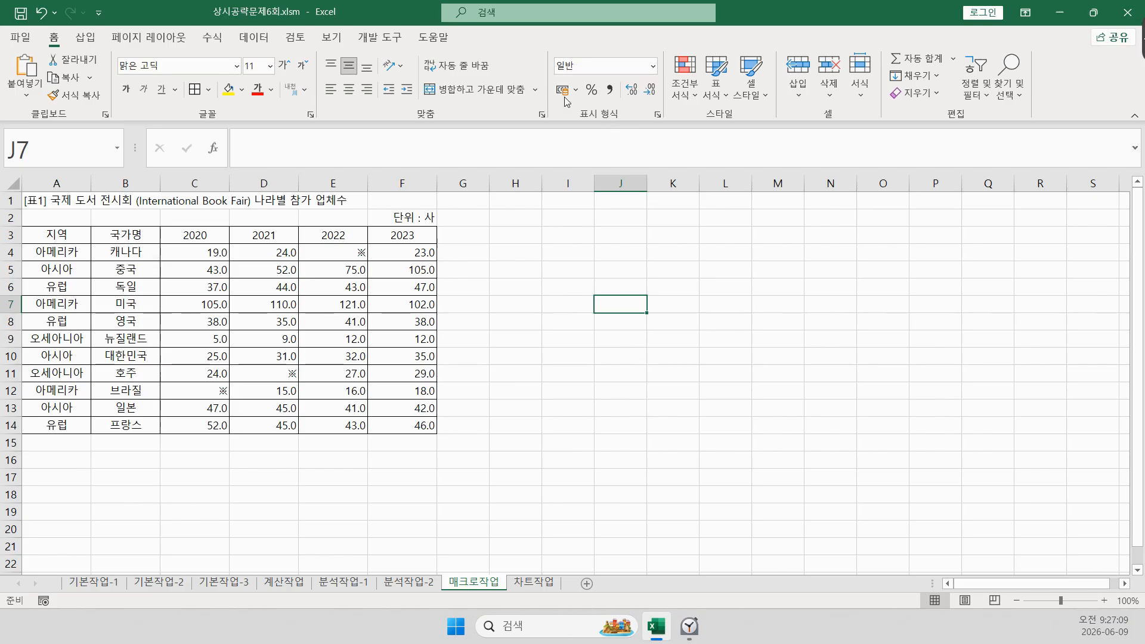
- Draw a form button over B16:C18 below the table and assign the 테두리 macro to it
{"action": "left_click", "coordinate": [380, 36]}
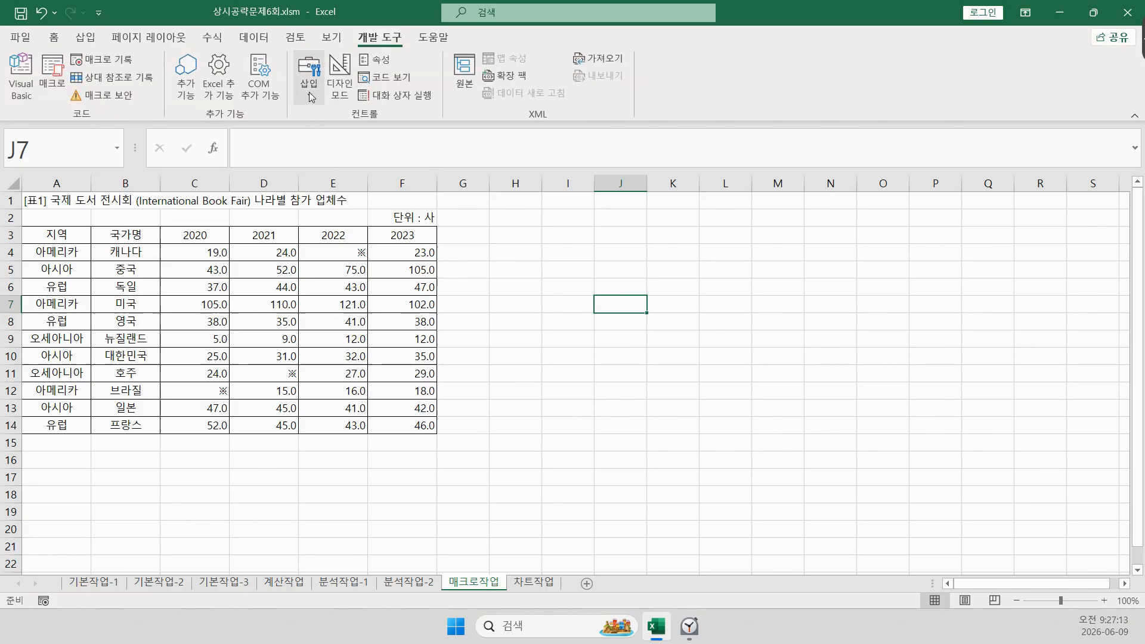
{"action": "left_click", "coordinate": [309, 72]}
{"action": "left_click", "coordinate": [301, 136]}
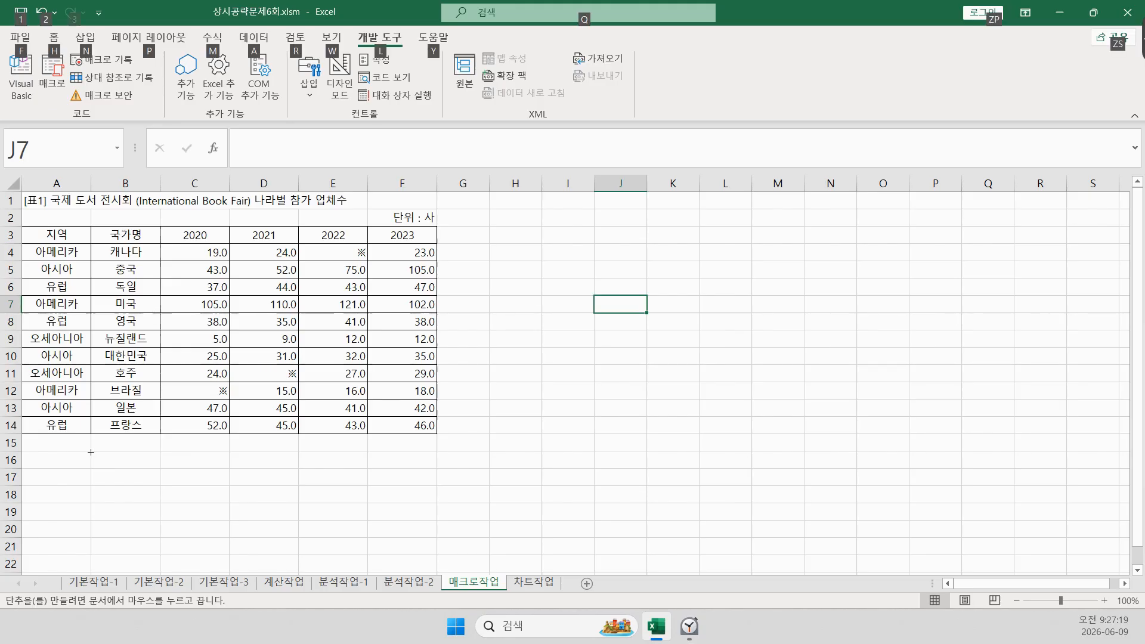
{"action": "left_click_drag", "start_coordinate": [89, 452], "coordinate": [101, 501]}
{"action": "left_click_drag", "start_coordinate": [195, 507], "coordinate": [203, 495]}
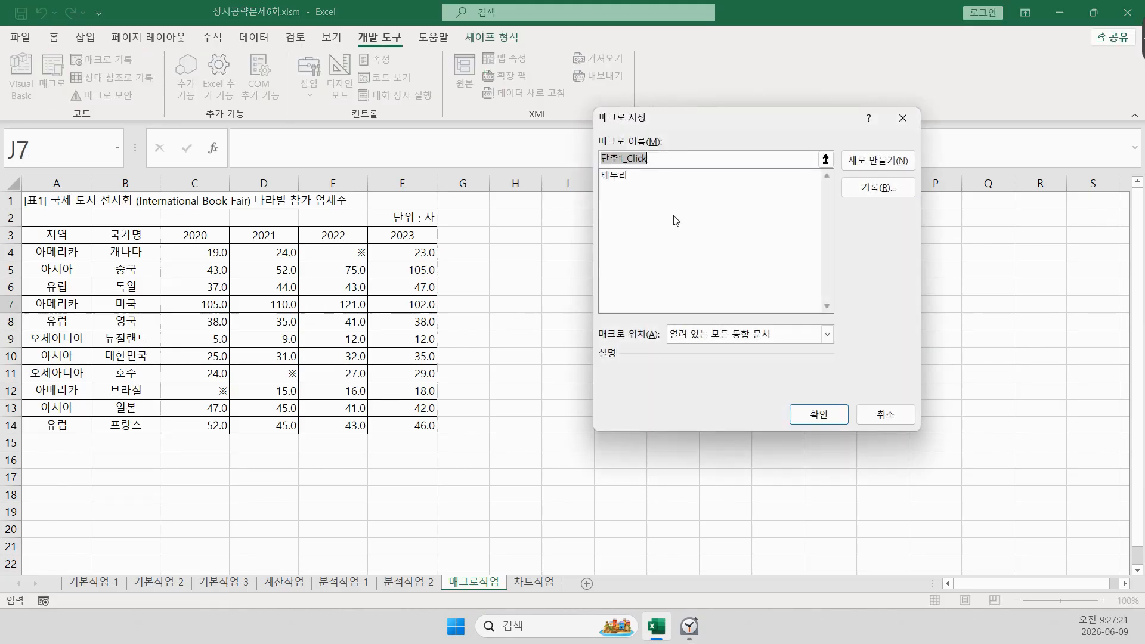
{"action": "left_click", "coordinate": [620, 175]}
{"action": "left_click", "coordinate": [808, 413]}
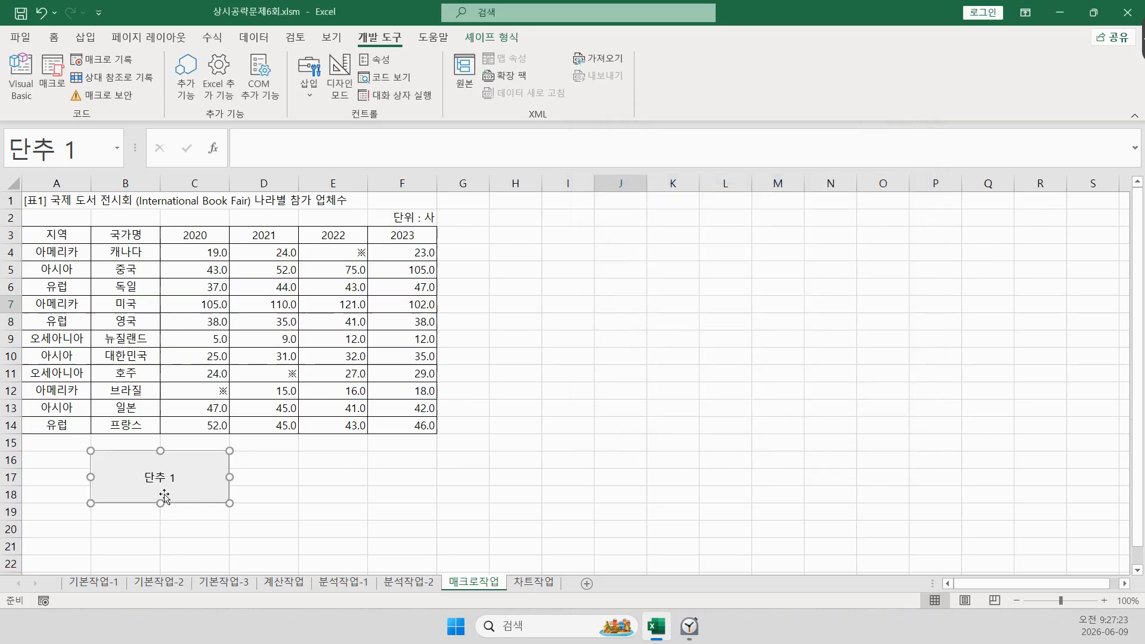
- Replace the button's caption with 테두리
{"action": "key", "text": "Delete"}
{"action": "key", "text": "Delete"}
{"action": "key", "text": "Delete"}
{"action": "key", "text": "Delete"}
{"action": "type", "text": "테두리"}
{"action": "left_click", "coordinate": [497, 450]}
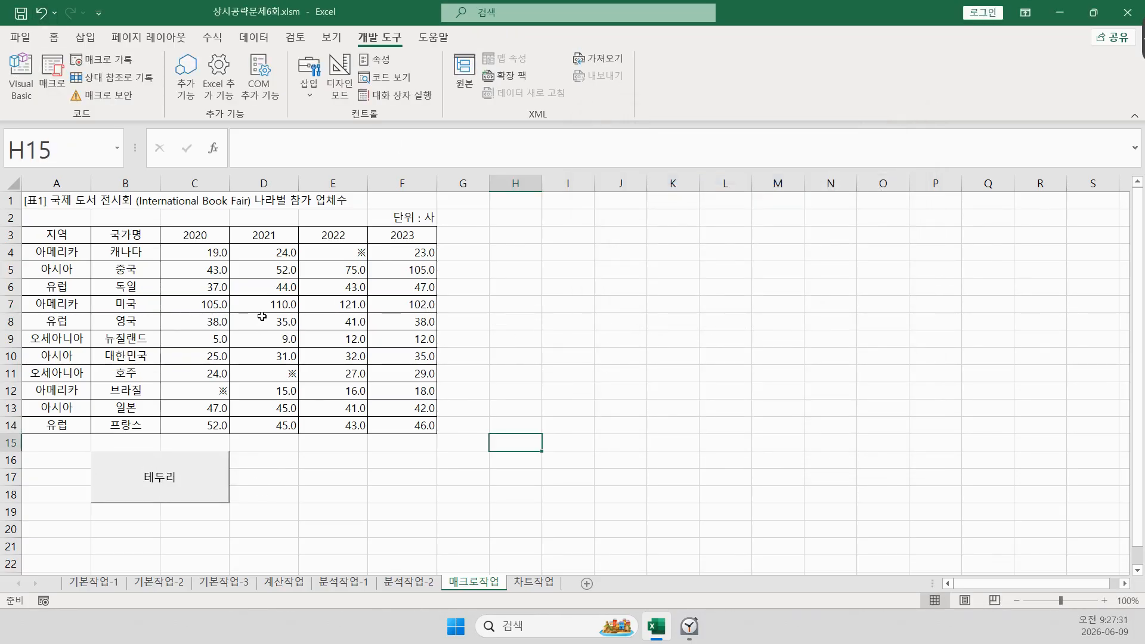
- Start recording a second macro named 셀스타일 in the current workbook
{"action": "left_click", "coordinate": [101, 59]}
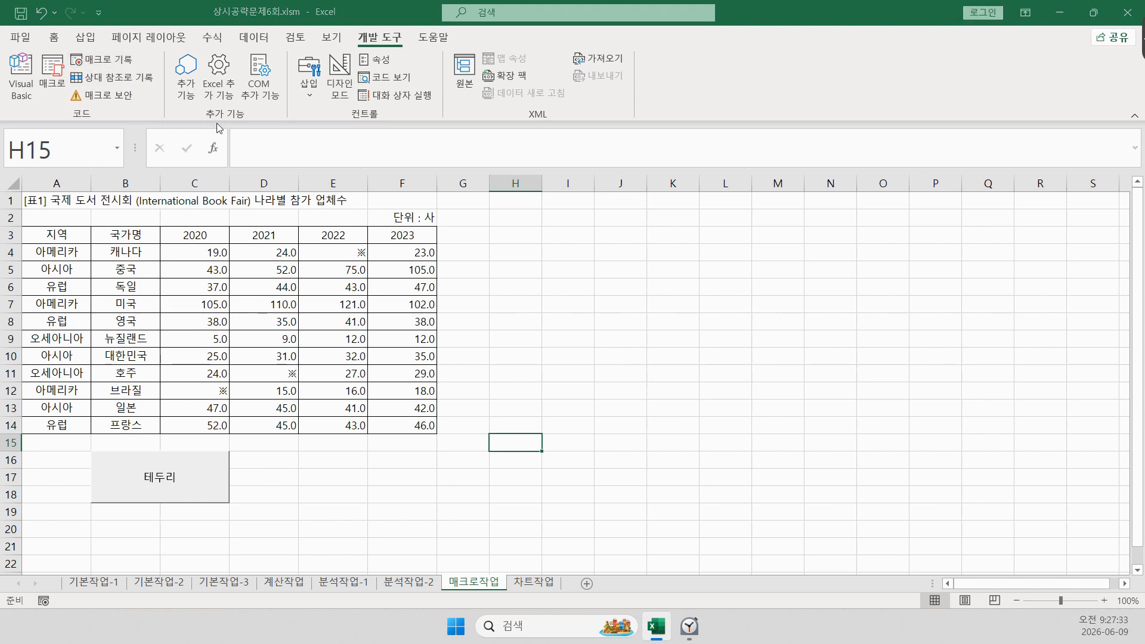
{"action": "type", "text": "셀스타일"}
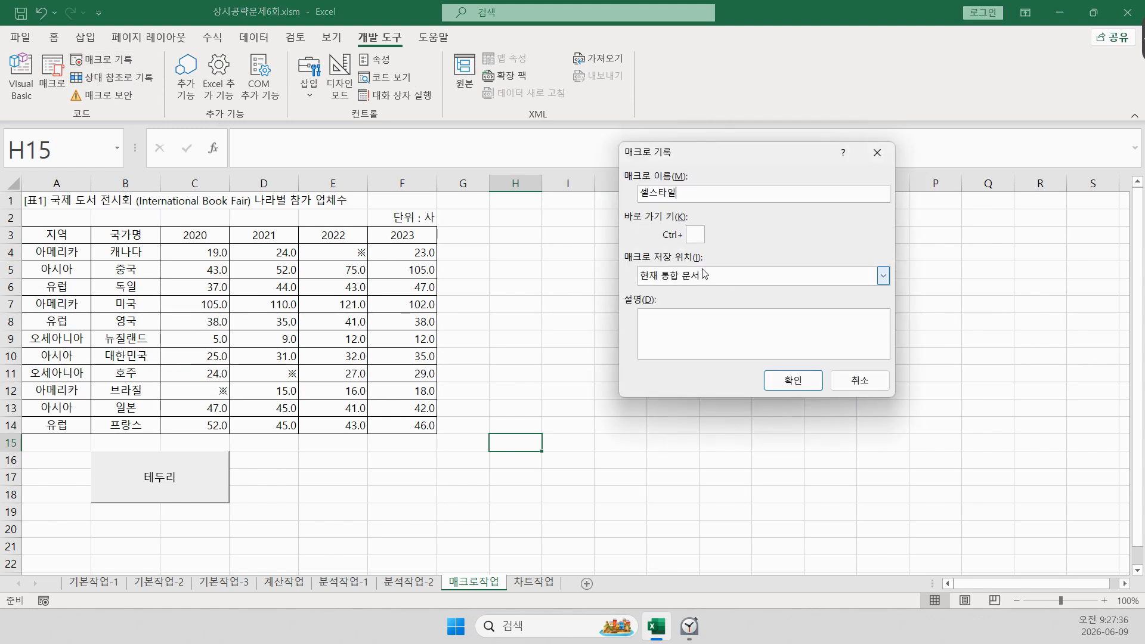
{"action": "key", "text": "Return"}
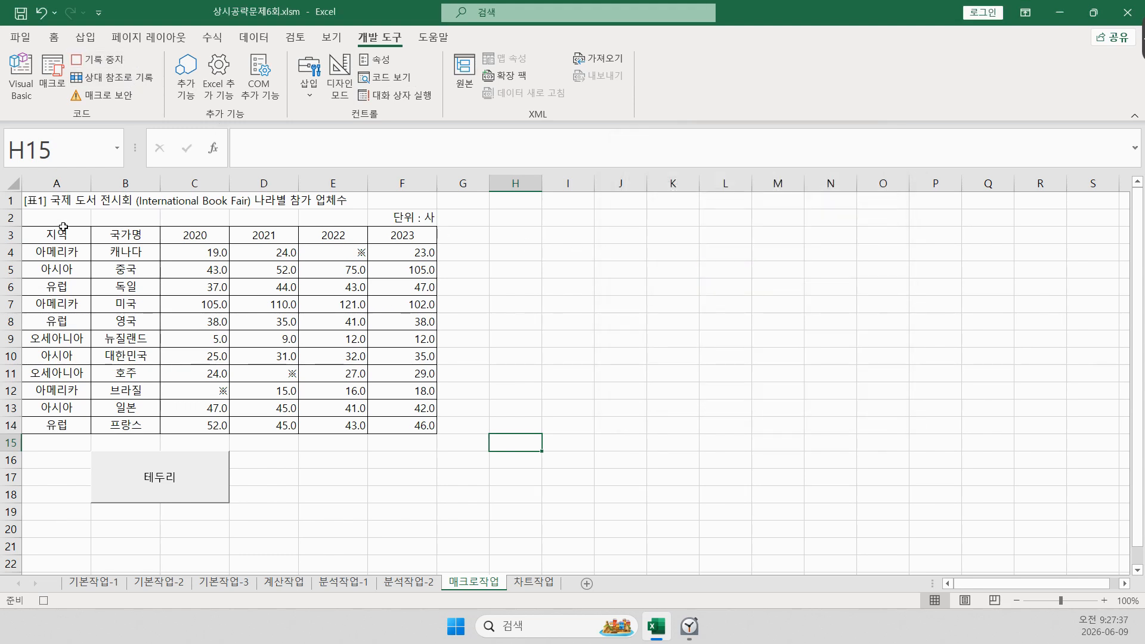
- Apply the theme cell style 강조색6 to the table's header row A3:F3
{"action": "left_click_drag", "start_coordinate": [34, 230], "coordinate": [417, 245]}
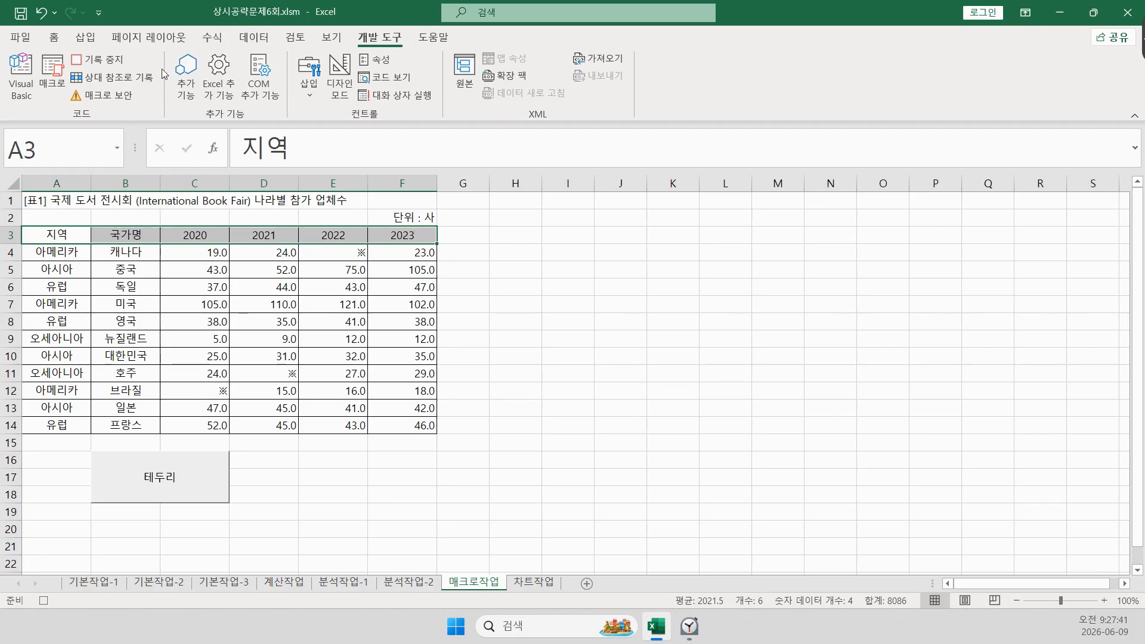
{"action": "left_click", "coordinate": [53, 37]}
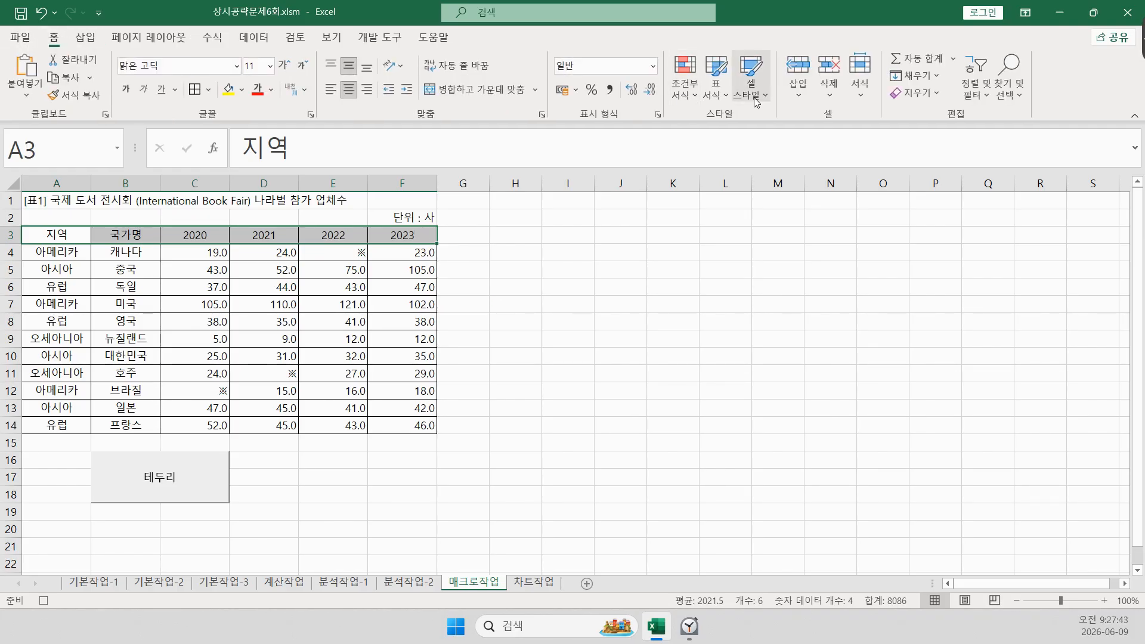
{"action": "left_click", "coordinate": [750, 77]}
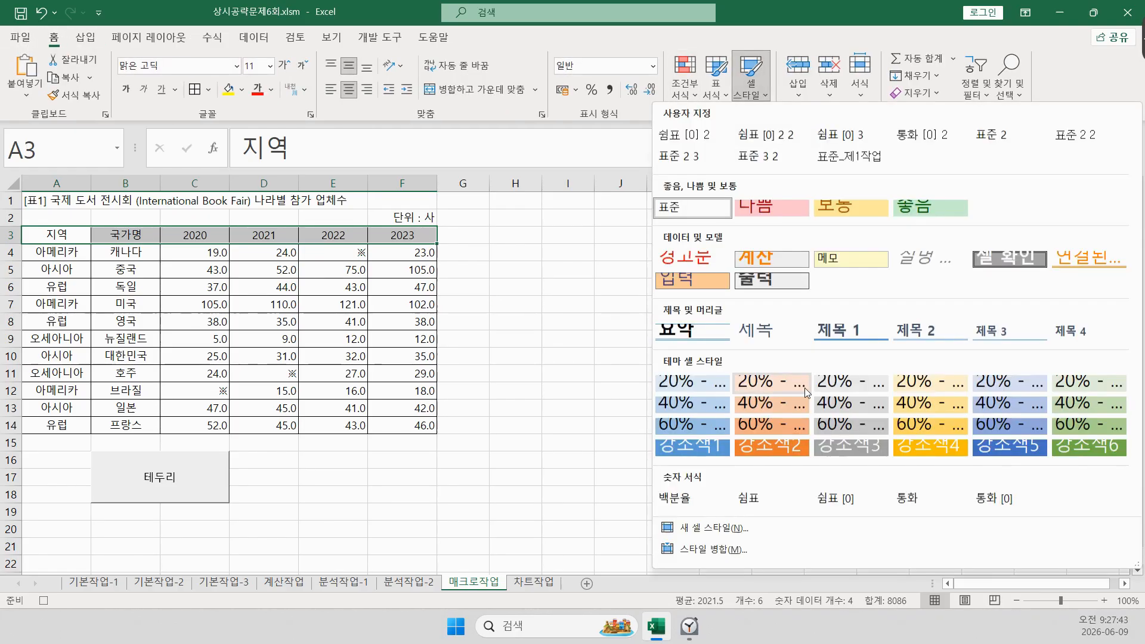
{"action": "left_click", "coordinate": [1101, 453]}
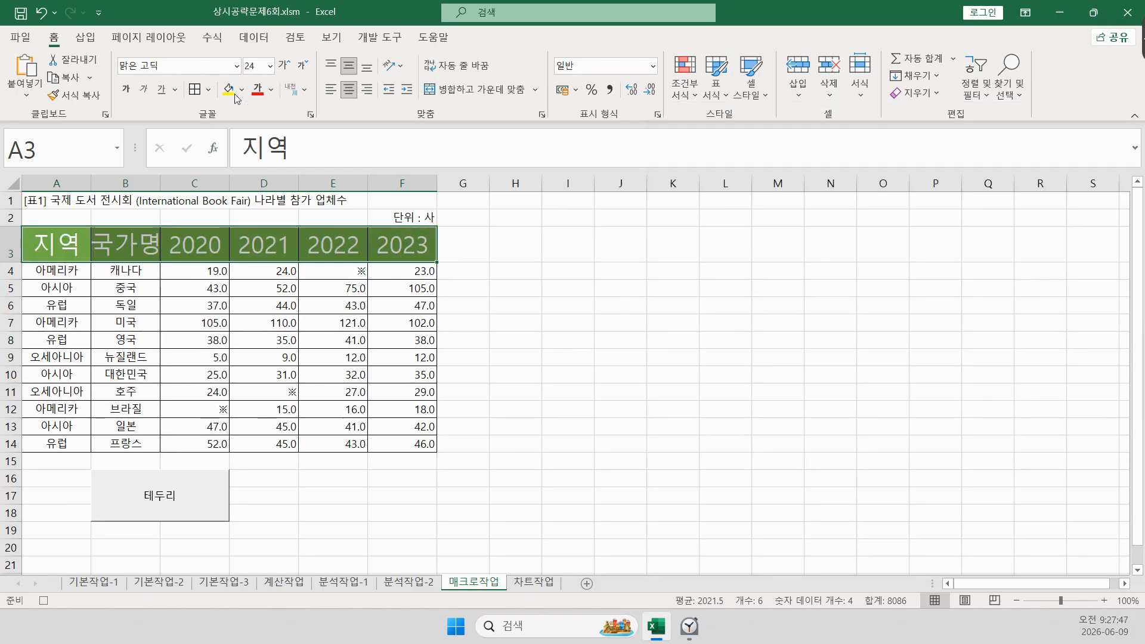
- Set the header row's font size to 11 and stop recording the macro
{"action": "left_click", "coordinate": [249, 66]}
{"action": "type", "text": "11"}
{"action": "key", "text": "Return"}
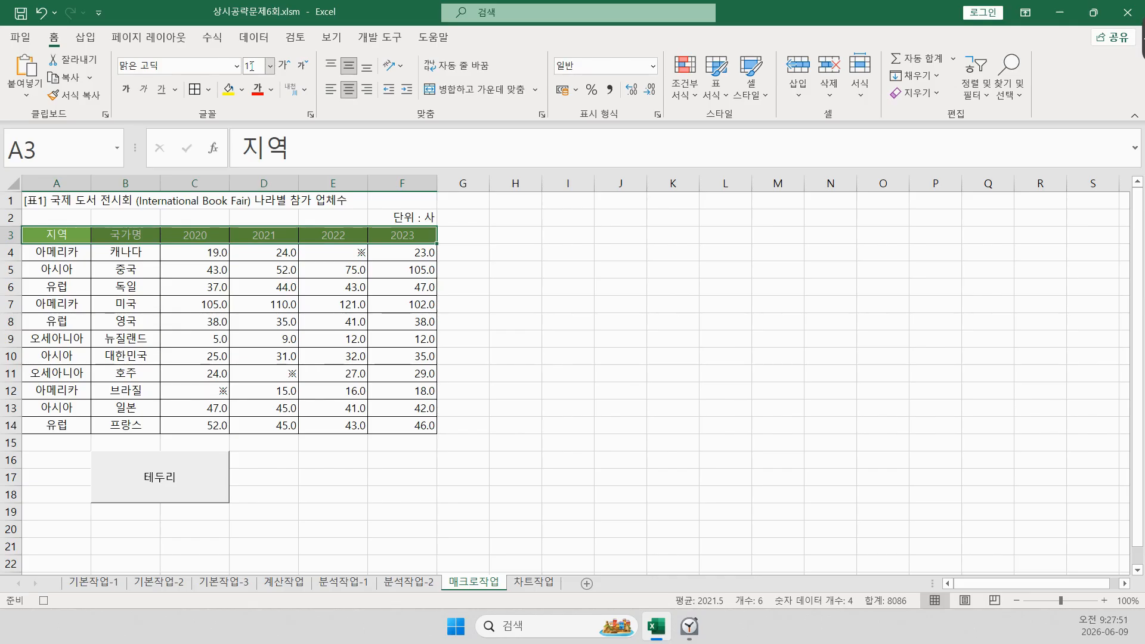
{"action": "left_click", "coordinate": [382, 37]}
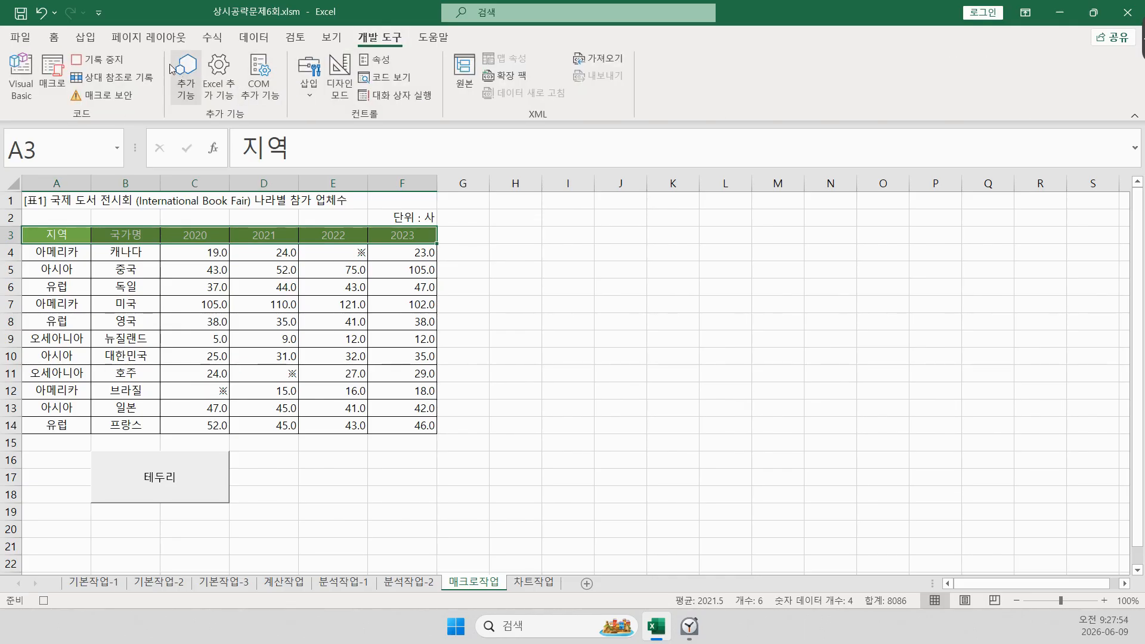
{"action": "left_click", "coordinate": [128, 62]}
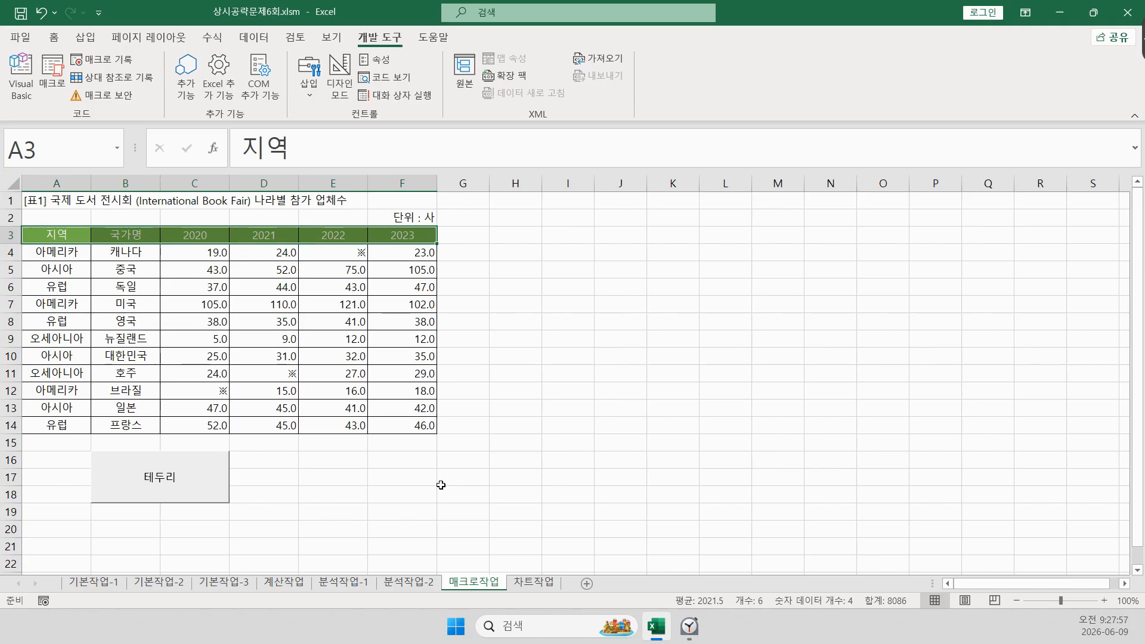
{"action": "left_click", "coordinate": [350, 461]}
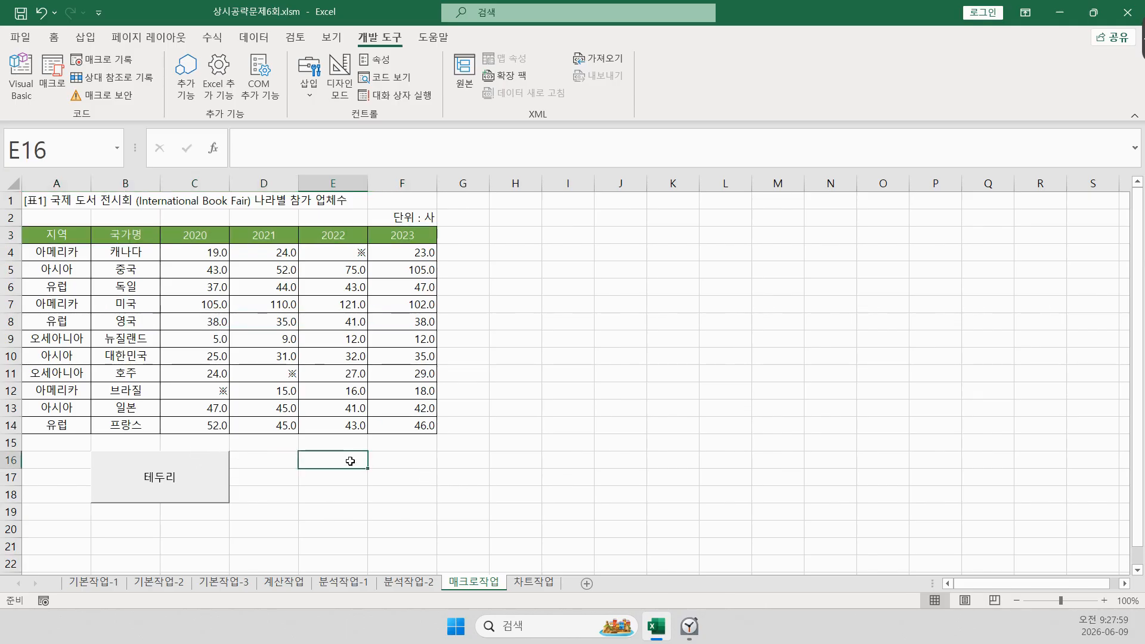
{"action": "left_click_drag", "start_coordinate": [350, 461], "coordinate": [420, 498]}
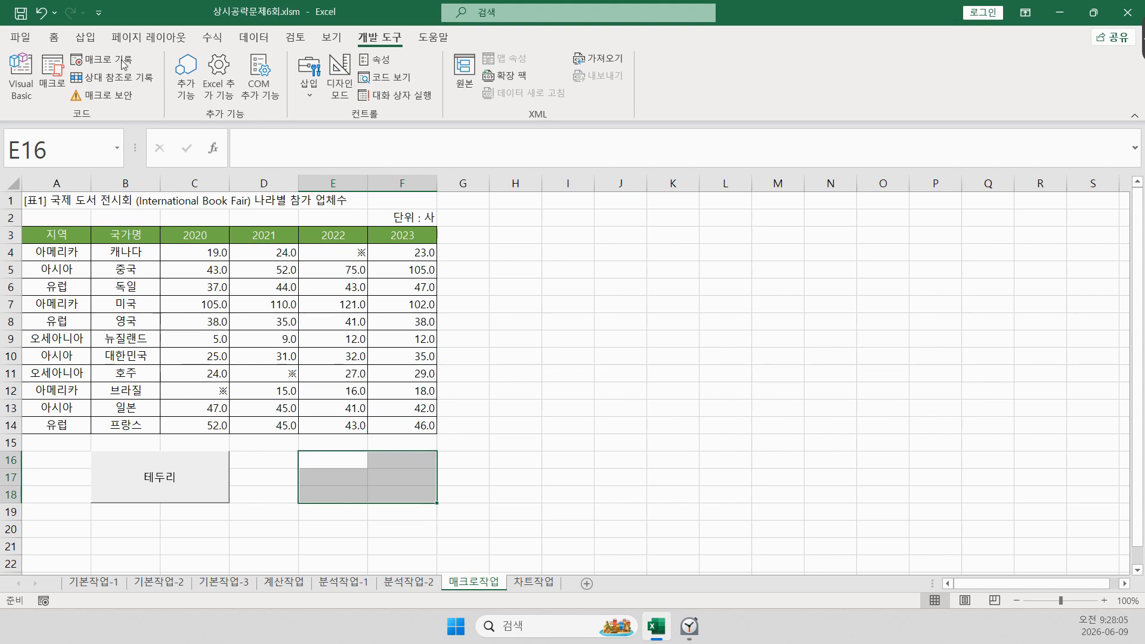
{"action": "left_click", "coordinate": [85, 37]}
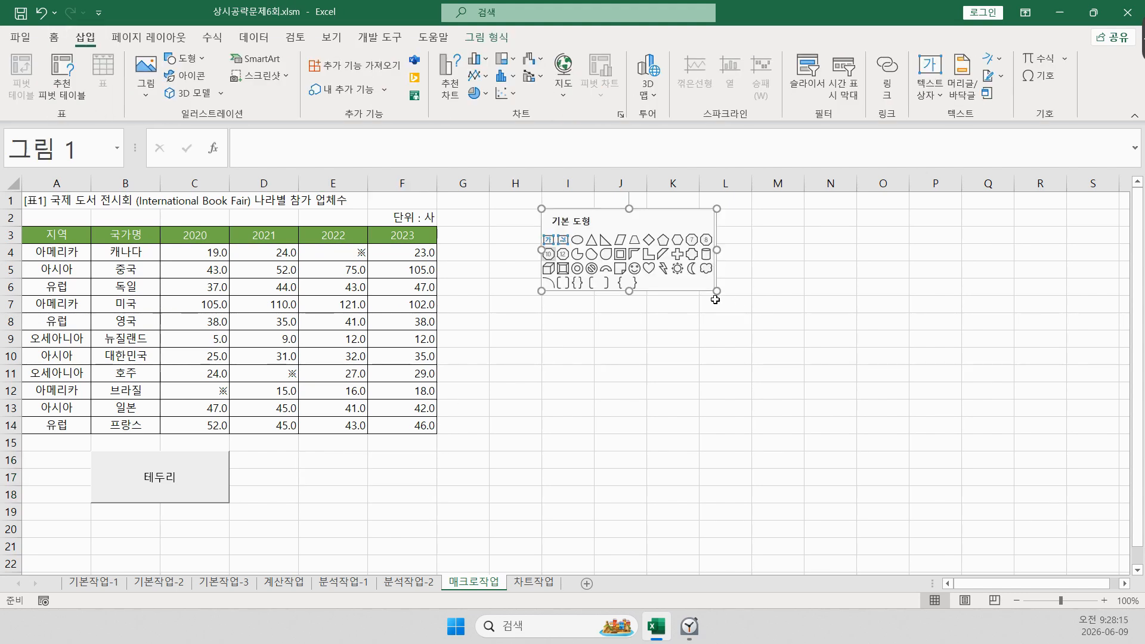
{"action": "left_click_drag", "start_coordinate": [717, 291], "coordinate": [905, 438]}
{"action": "left_click_drag", "start_coordinate": [892, 381], "coordinate": [814, 377]}
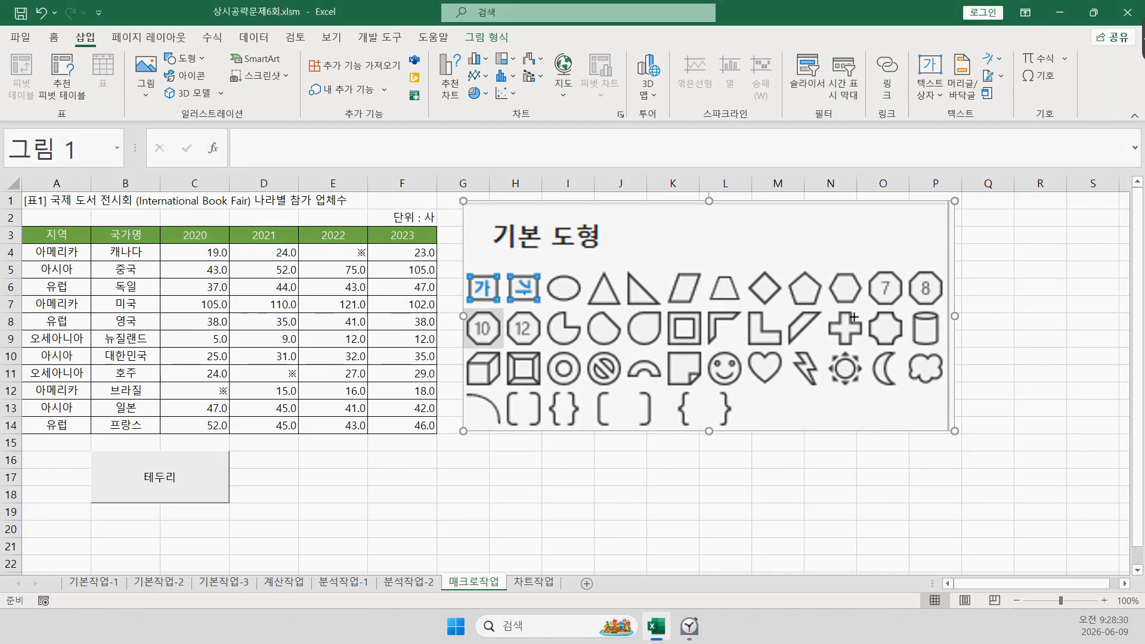
{"action": "left_click_drag", "start_coordinate": [863, 306], "coordinate": [909, 351]}
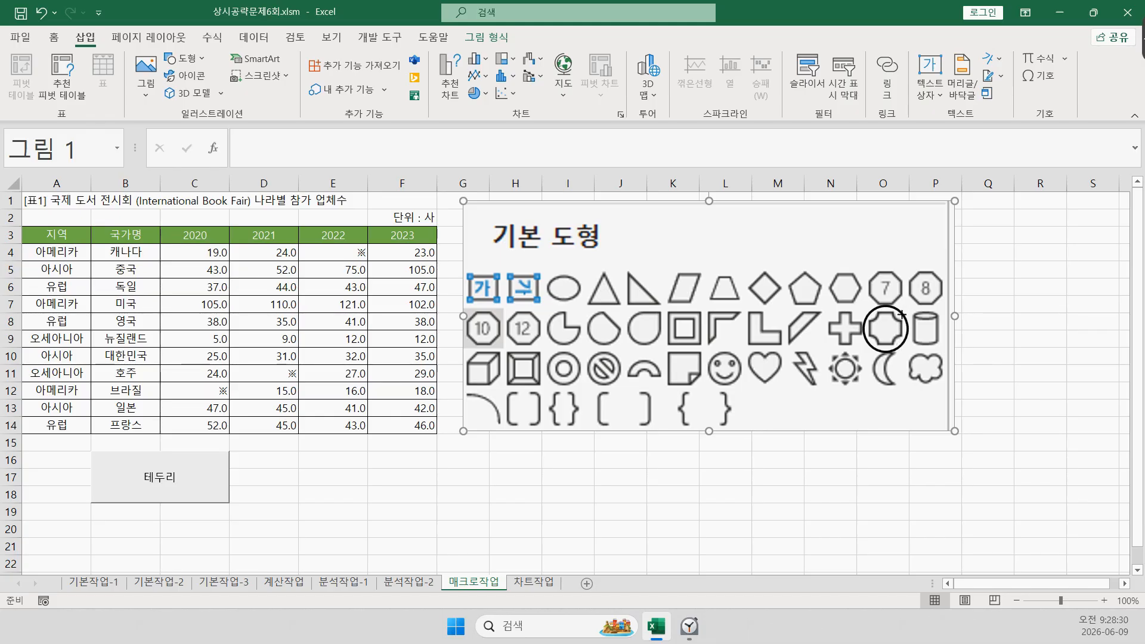
{"action": "mouse_move", "coordinate": [902, 314]}
{"action": "left_mouse_down"}
{"action": "mouse_move", "coordinate": [920, 298]}
{"action": "mouse_move", "coordinate": [989, 288]}
{"action": "left_mouse_up"}
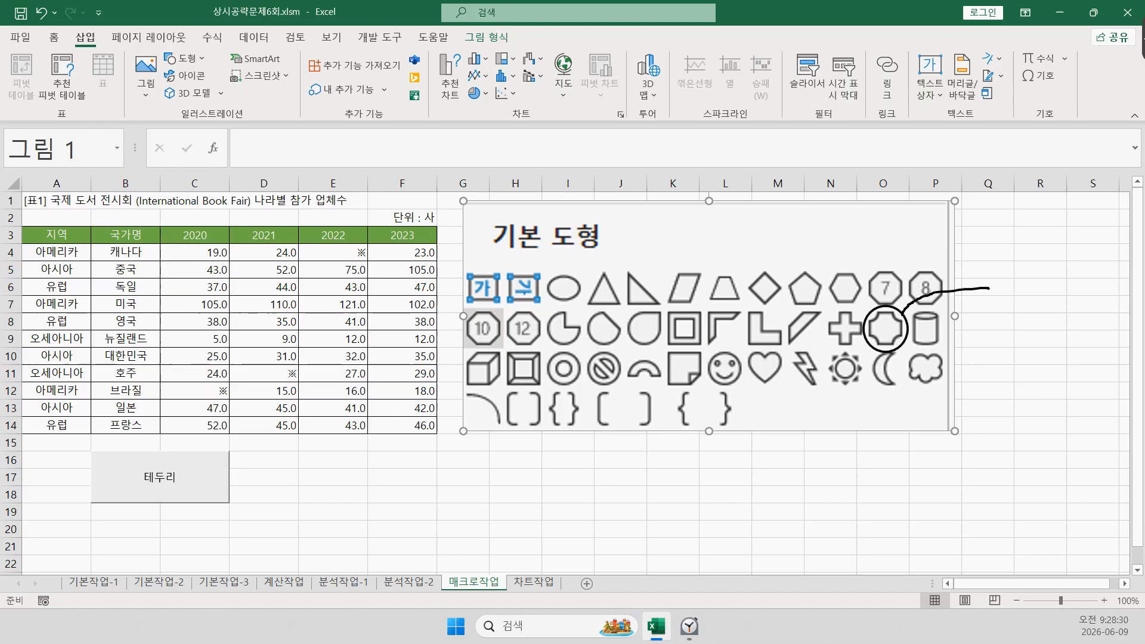
{"action": "left_click", "coordinate": [1000, 291]}
{"action": "type", "text": "배"}
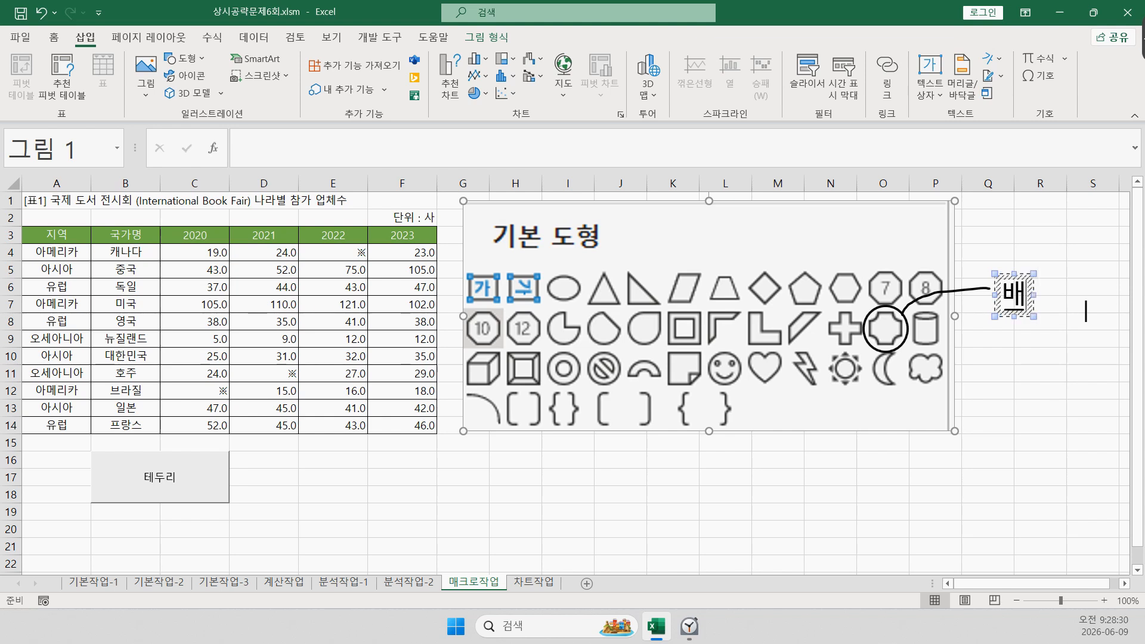
{"action": "type", "text": "지"}
{"action": "left_click", "coordinate": [1085, 311]}
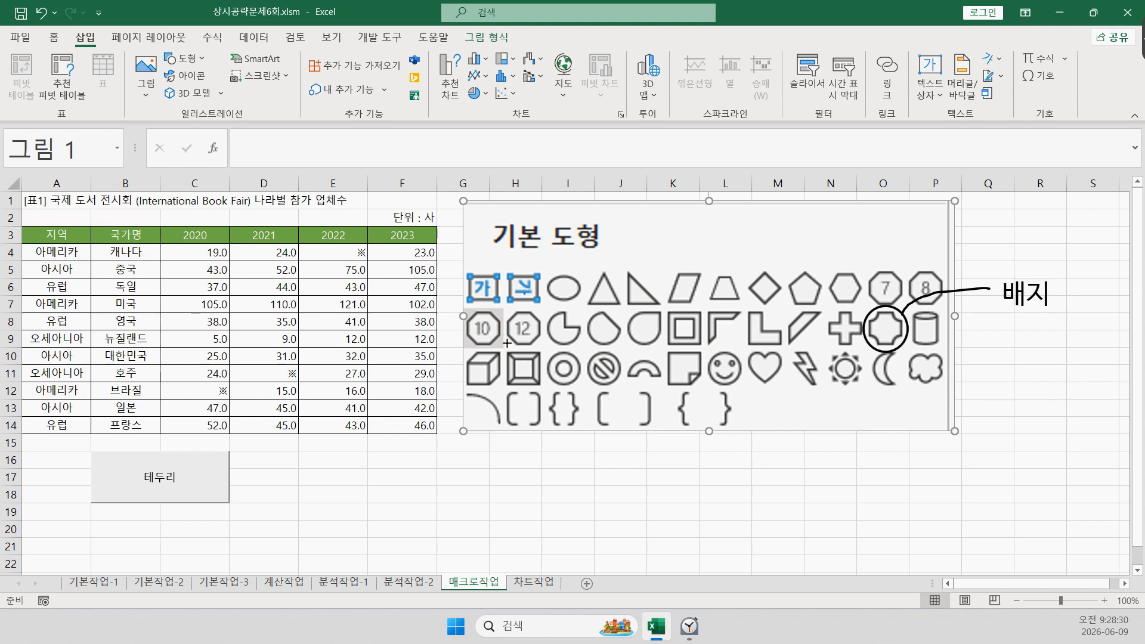
{"action": "mouse_move", "coordinate": [505, 345]}
{"action": "left_mouse_down"}
{"action": "mouse_move", "coordinate": [533, 391]}
{"action": "mouse_move", "coordinate": [548, 357]}
{"action": "mouse_move", "coordinate": [512, 345]}
{"action": "left_mouse_up"}
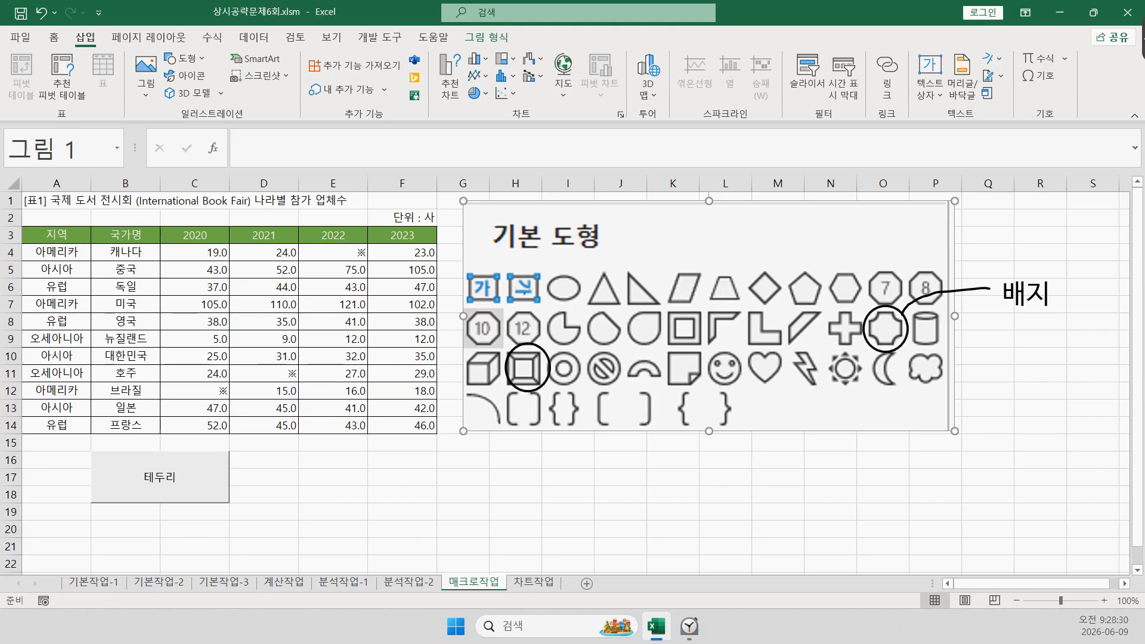
{"action": "mouse_move", "coordinate": [519, 388]}
{"action": "left_mouse_down"}
{"action": "mouse_move", "coordinate": [511, 451]}
{"action": "mouse_move", "coordinate": [544, 481]}
{"action": "left_mouse_up"}
{"action": "type", "text": "t빗면"}
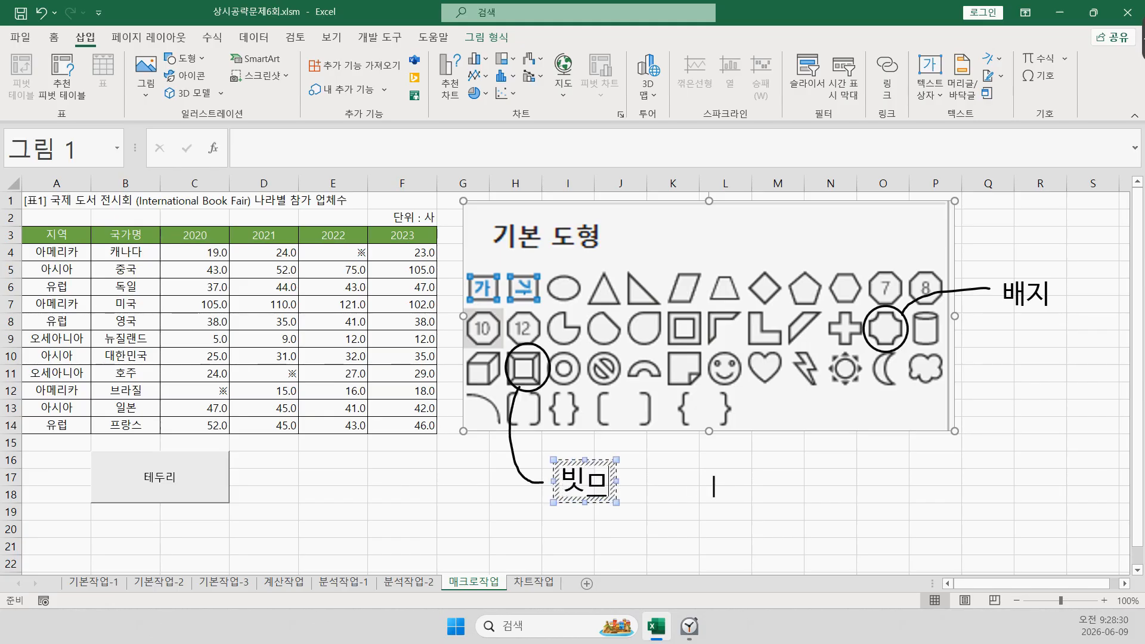
{"action": "left_click", "coordinate": [714, 486]}
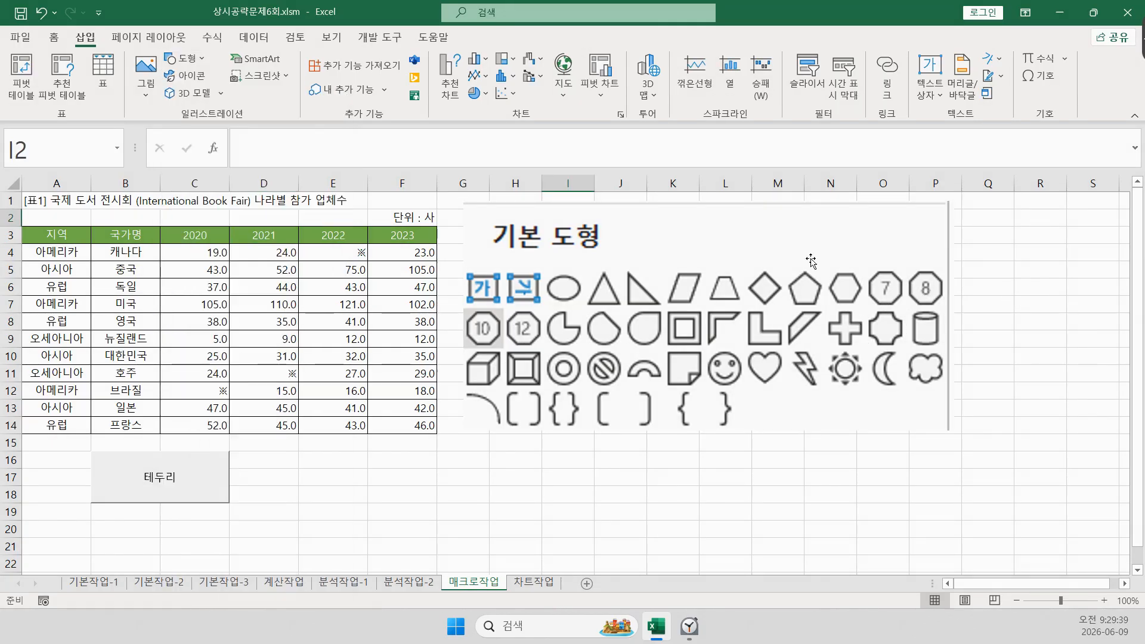
{"action": "left_click", "coordinate": [784, 270]}
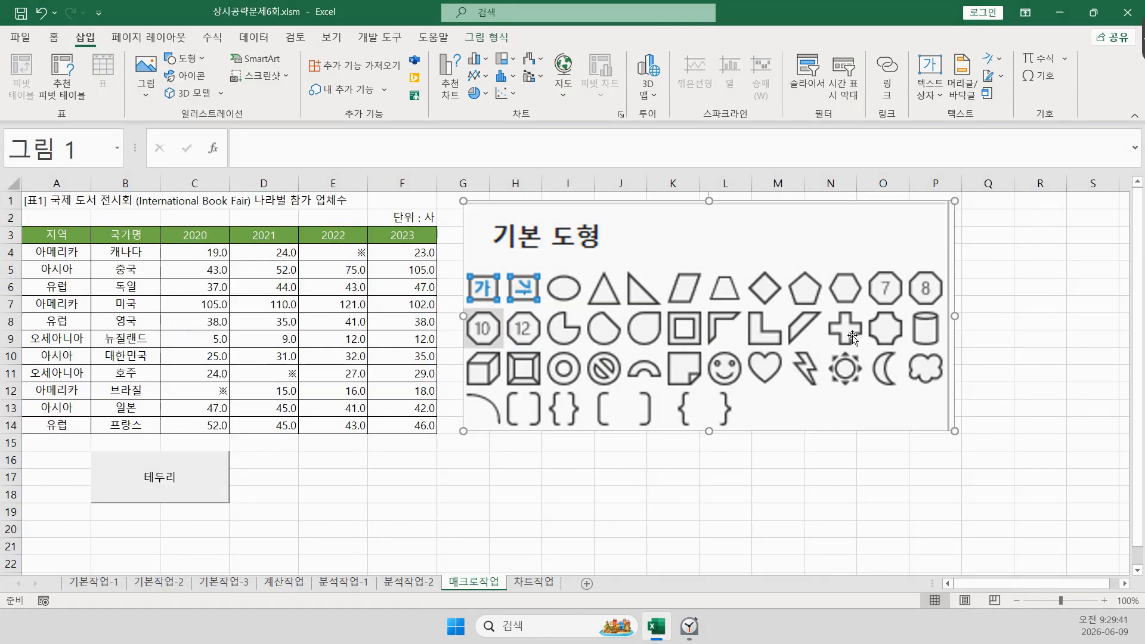
{"action": "key", "text": "Delete"}
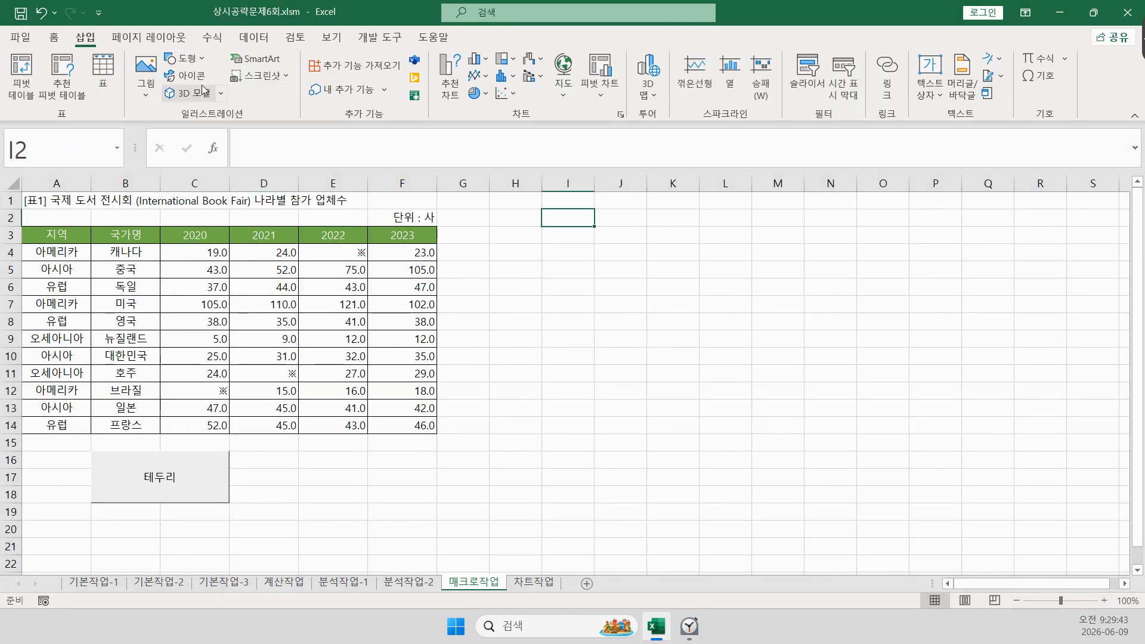
- Draw a basic 배지 (plaque) shape over E16:F18 below the table and label it 셀스타일
{"action": "left_click", "coordinate": [172, 63]}
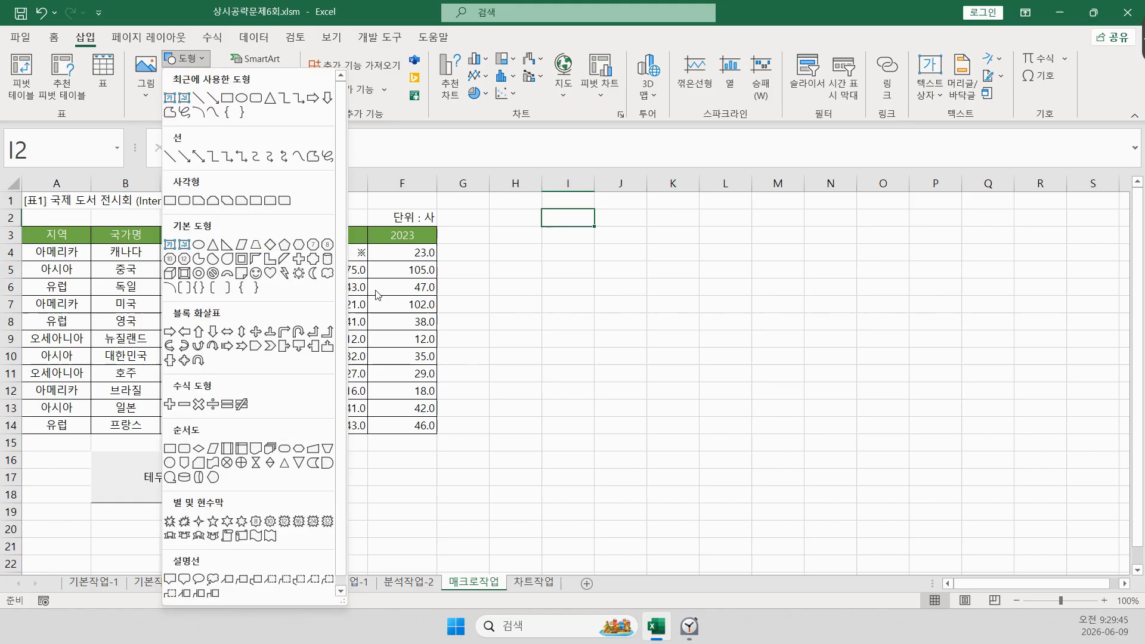
{"action": "left_click", "coordinate": [309, 255]}
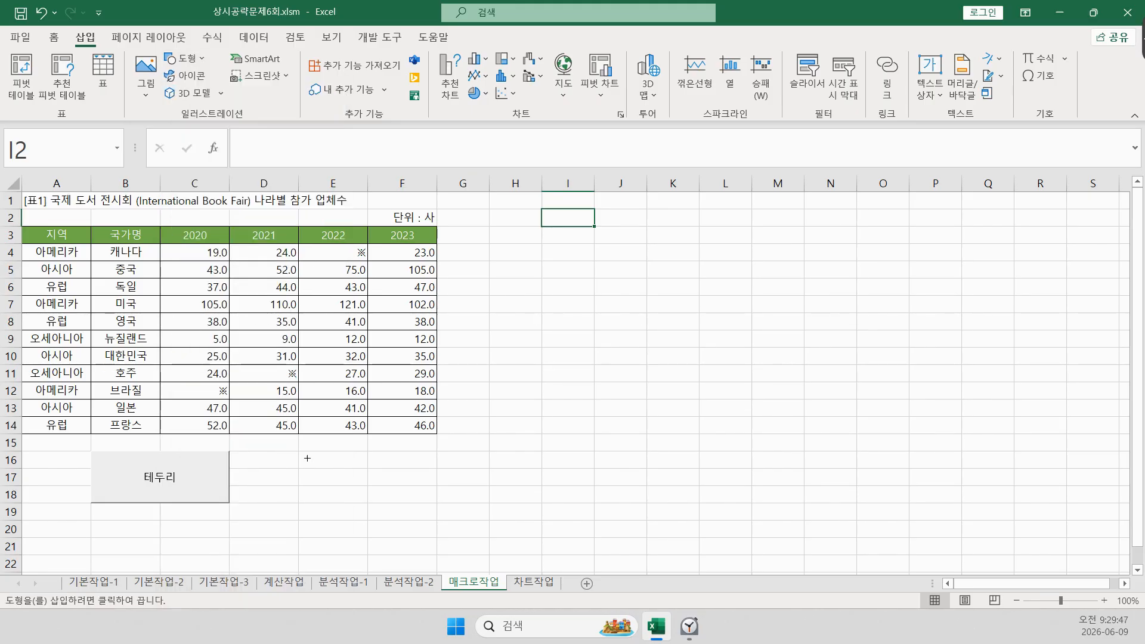
{"action": "mouse_move", "coordinate": [307, 457]}
{"action": "left_mouse_down"}
{"action": "mouse_move", "coordinate": [345, 501]}
{"action": "mouse_move", "coordinate": [415, 499]}
{"action": "left_mouse_up"}
{"action": "right_click", "coordinate": [382, 470]}
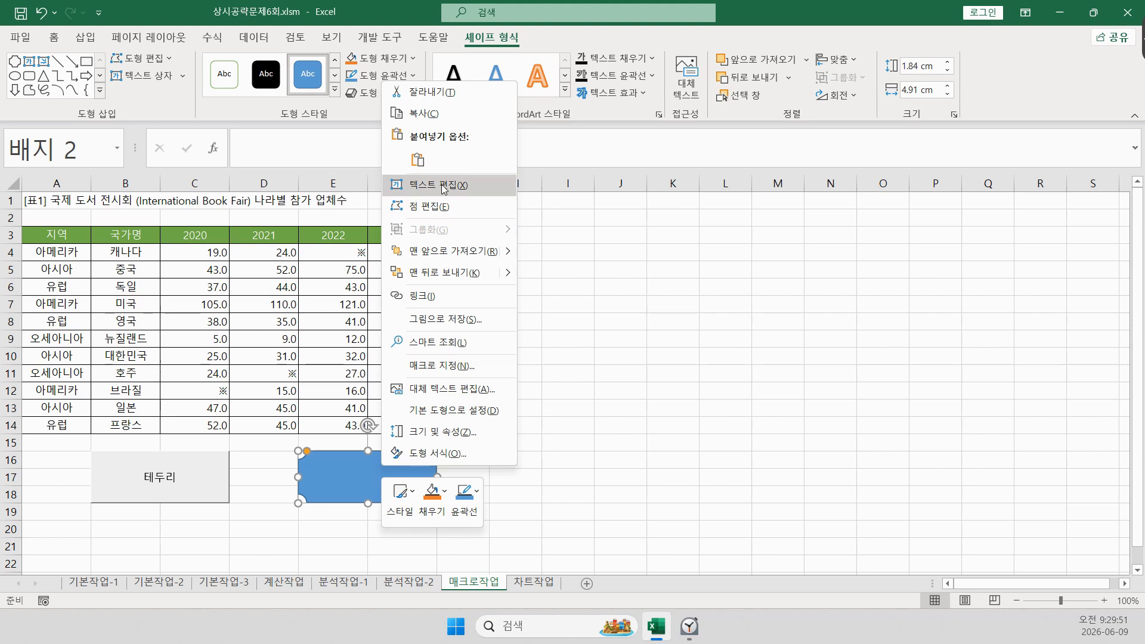
{"action": "left_click", "coordinate": [442, 188]}
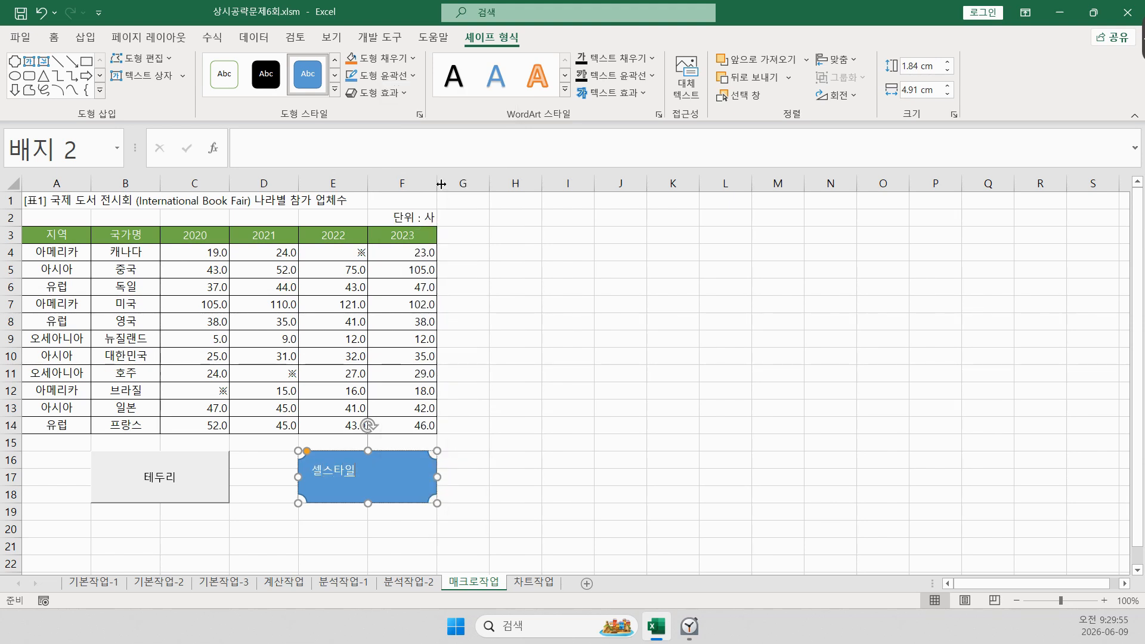
- Assign the 셀스타일 macro to the plaque shape and deselect the shape
{"action": "right_click", "coordinate": [412, 473]}
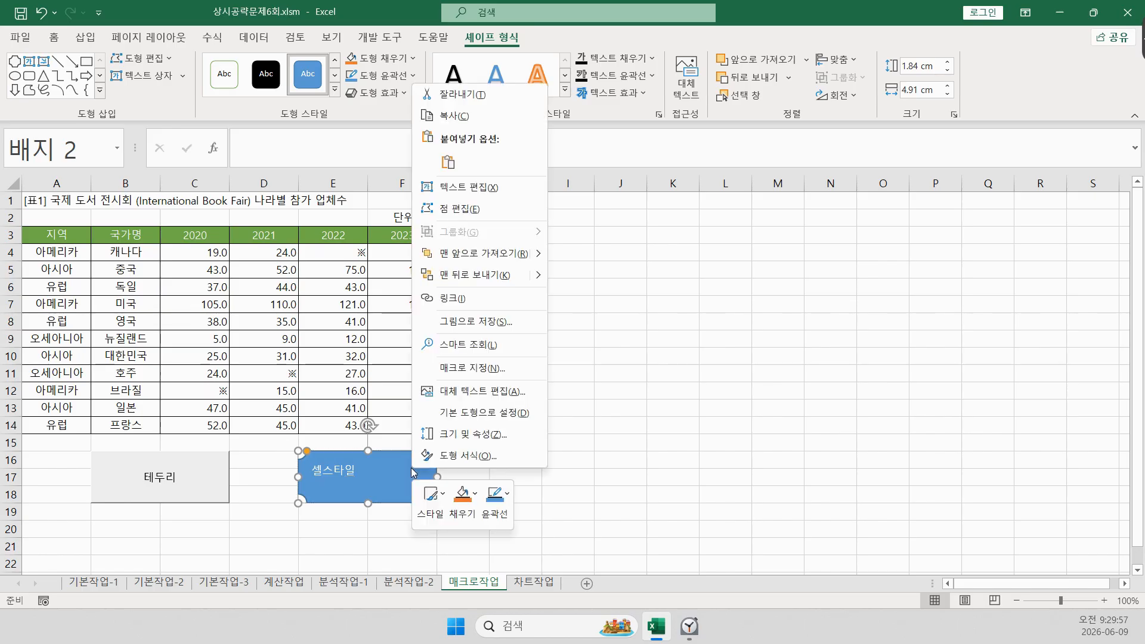
{"action": "left_click", "coordinate": [463, 368]}
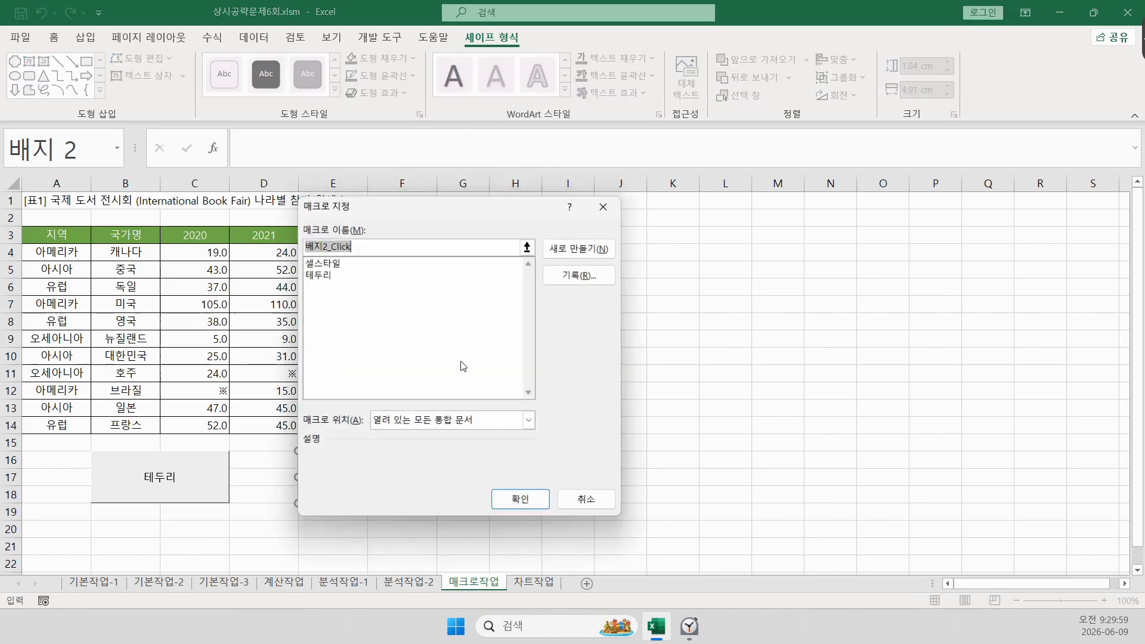
{"action": "left_click", "coordinate": [325, 262]}
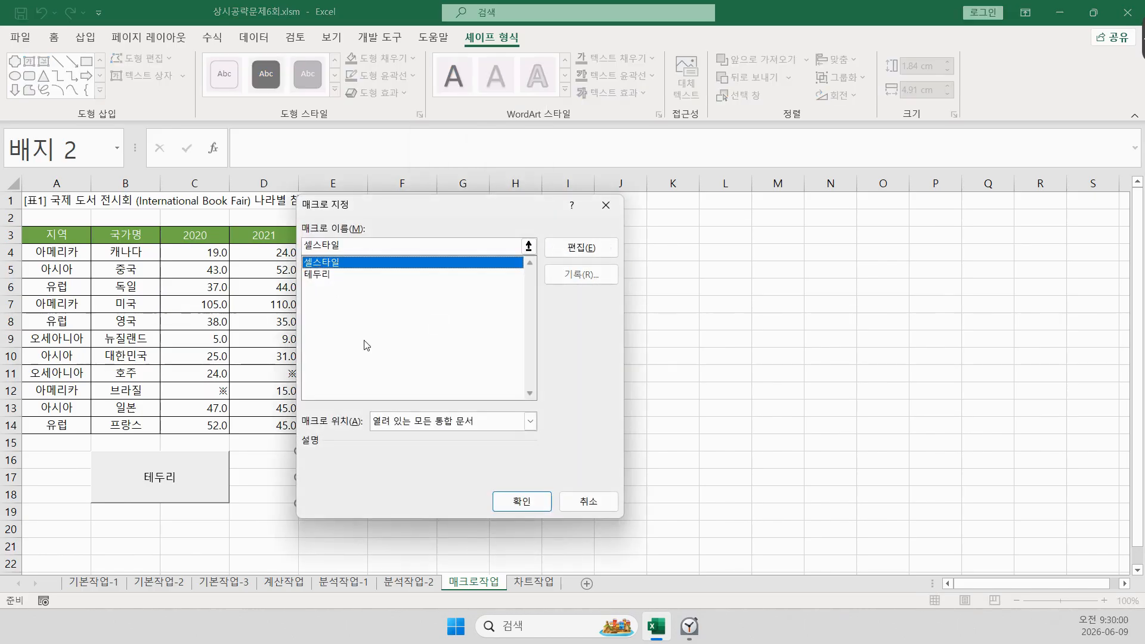
{"action": "left_click", "coordinate": [514, 507]}
{"action": "left_click", "coordinate": [540, 411]}
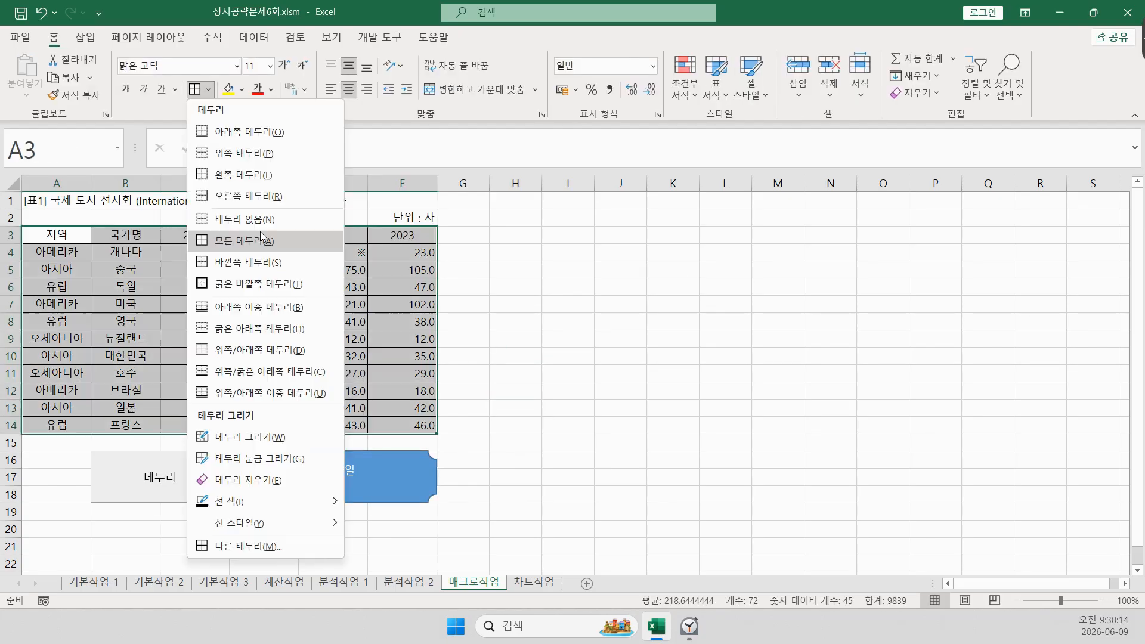
- Remove all borders from A3:F14 and test the 테두리 button and the 셀스타일 shape by running their macros
{"action": "left_click", "coordinate": [250, 217]}
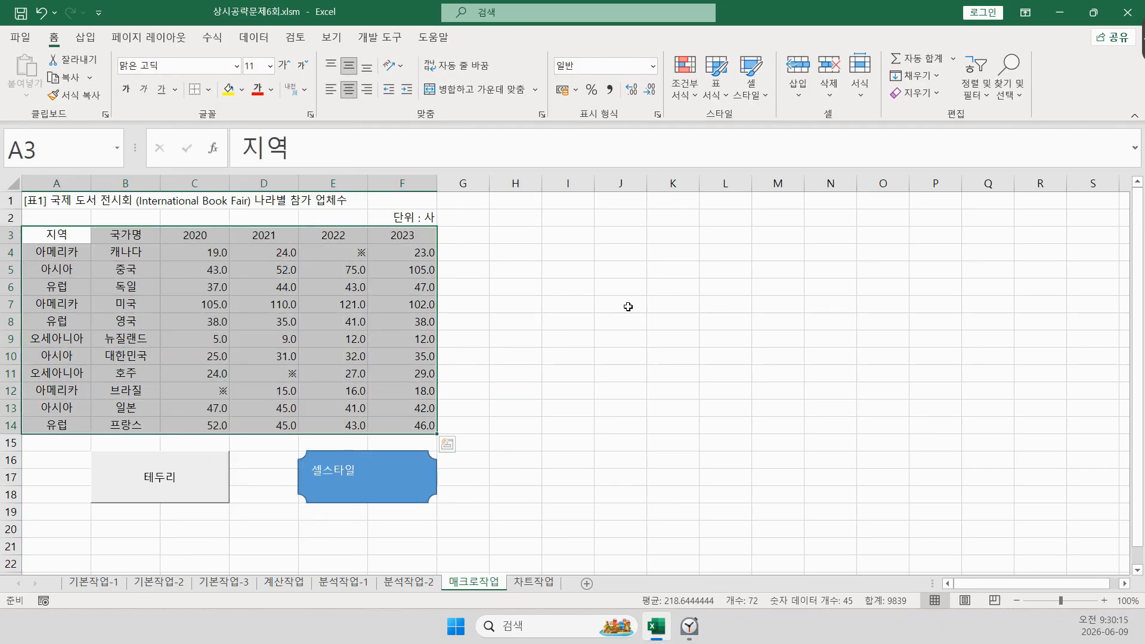
{"action": "left_click", "coordinate": [626, 320]}
{"action": "left_click", "coordinate": [191, 479]}
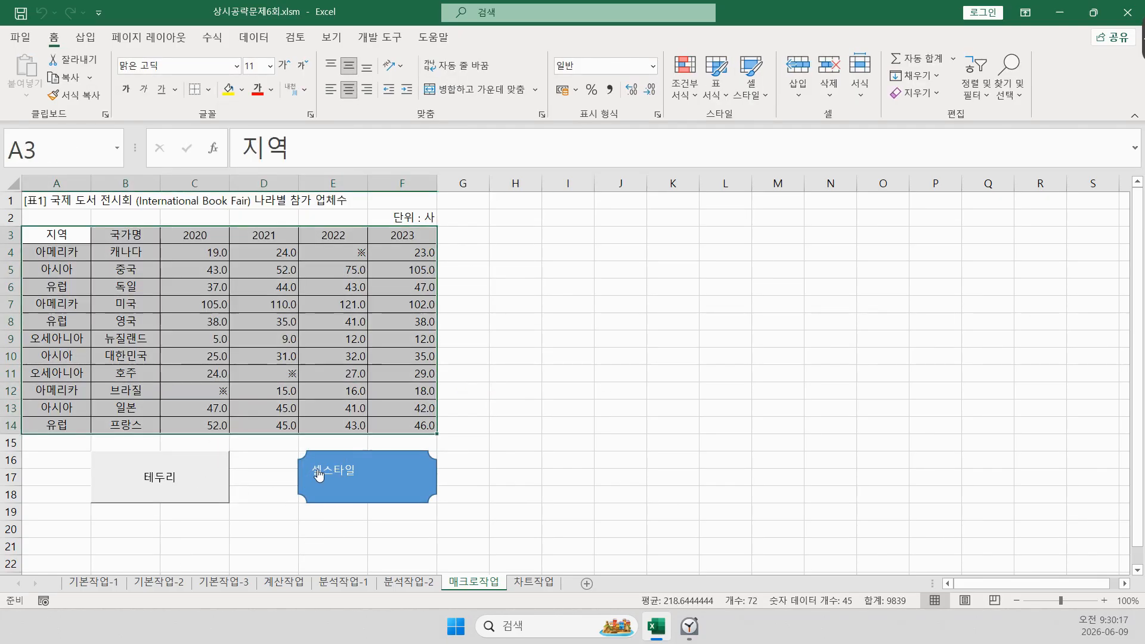
{"action": "left_click", "coordinate": [344, 483]}
{"action": "left_click", "coordinate": [586, 451]}
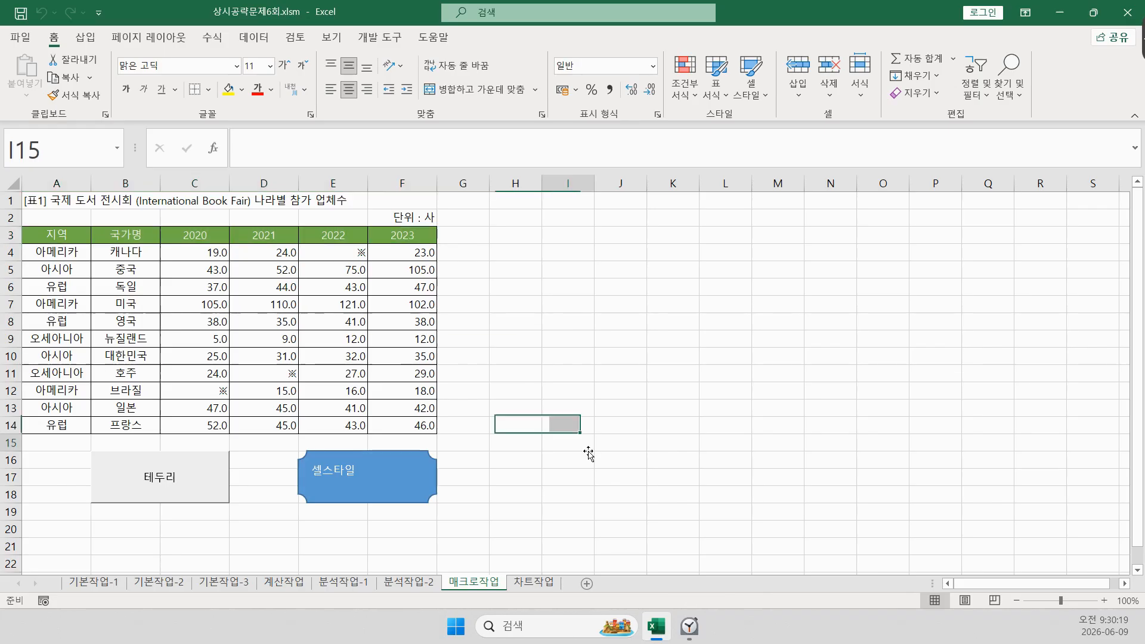
{"action": "scroll", "coordinate": [522, 357], "scroll_direction": "down", "scroll_amount": 1}
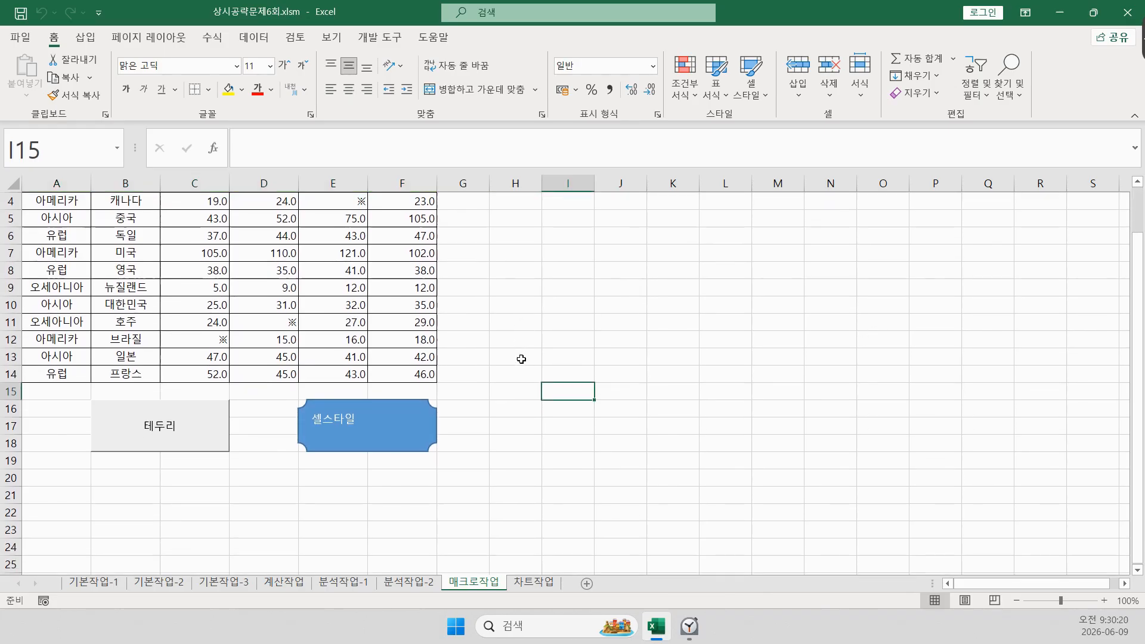
- Switch to the 차트작업 sheet, paste the copied chart reference picture and position it beside the data table
{"action": "left_click", "coordinate": [526, 586]}
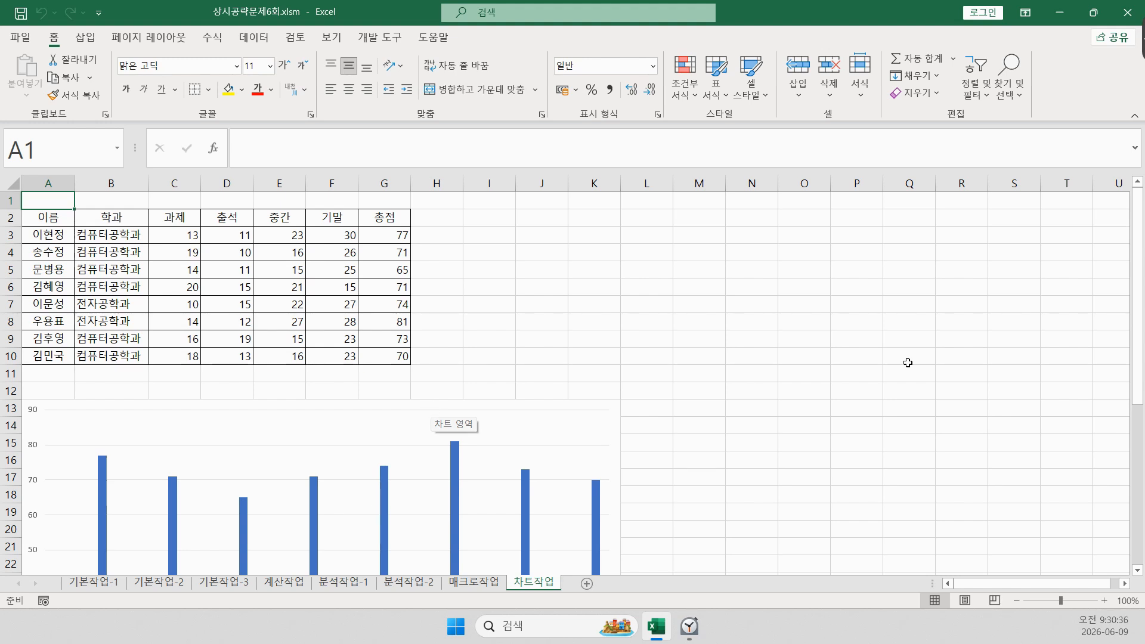
{"action": "key", "text": "ctrl+v"}
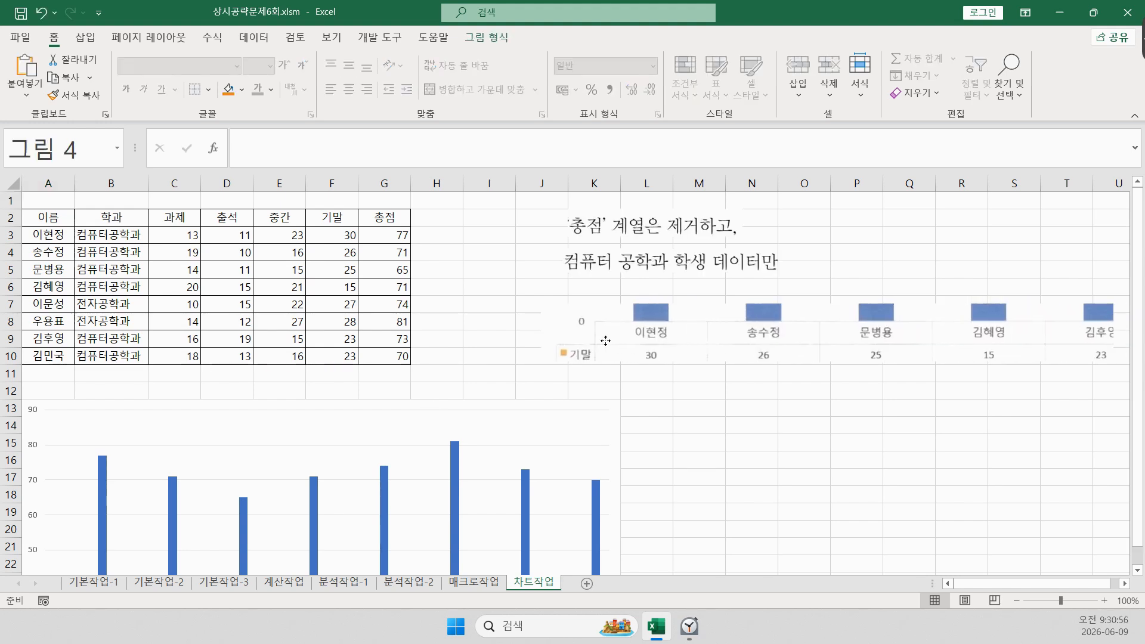
{"action": "left_click_drag", "start_coordinate": [606, 340], "coordinate": [582, 322]}
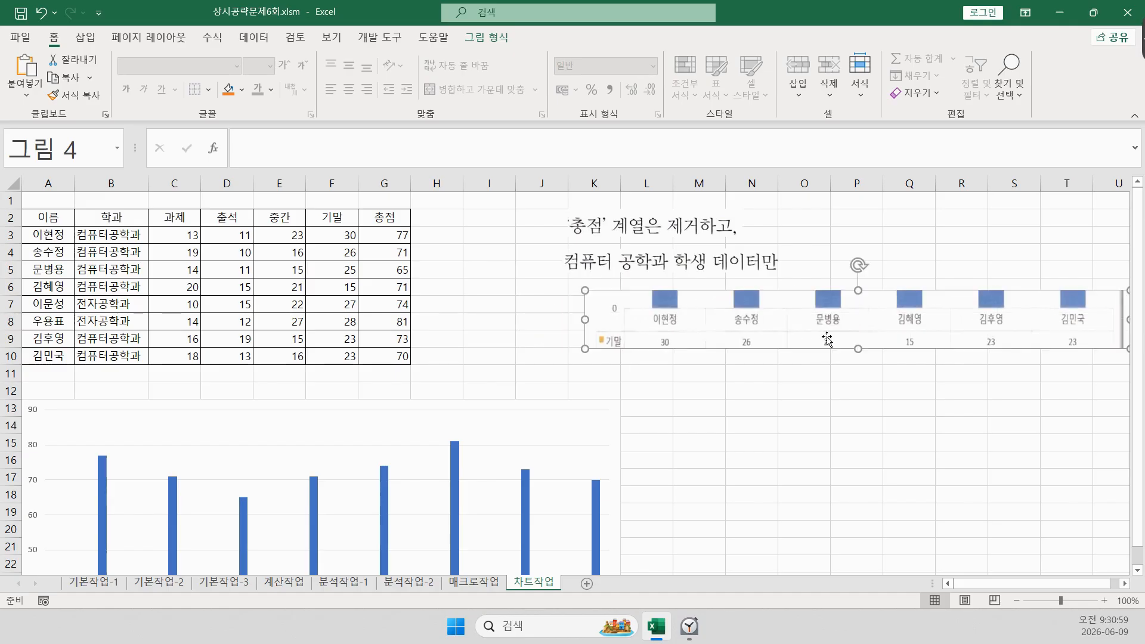
- Shift the chart reference picture and examine the existing chart's series and category axis labels for differences
{"action": "left_click_drag", "start_coordinate": [823, 332], "coordinate": [750, 346]}
{"action": "scroll", "coordinate": [492, 419], "scroll_direction": "down", "scroll_amount": 4}
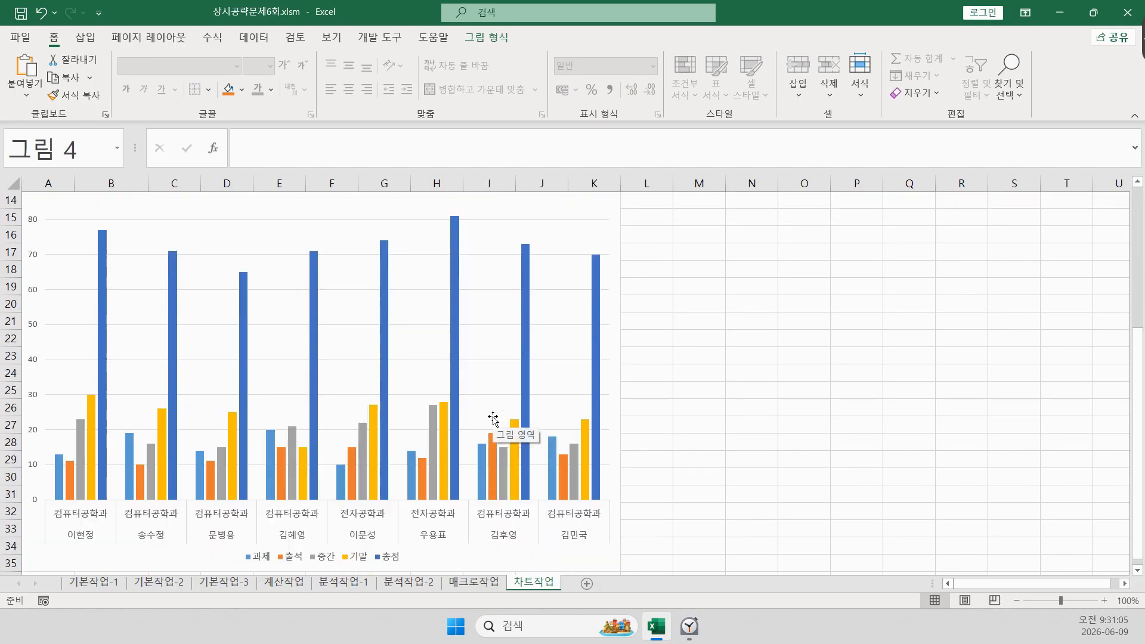
{"action": "scroll", "coordinate": [492, 418], "scroll_direction": "down", "scroll_amount": 2}
{"action": "scroll", "coordinate": [418, 456], "scroll_direction": "up", "scroll_amount": 3}
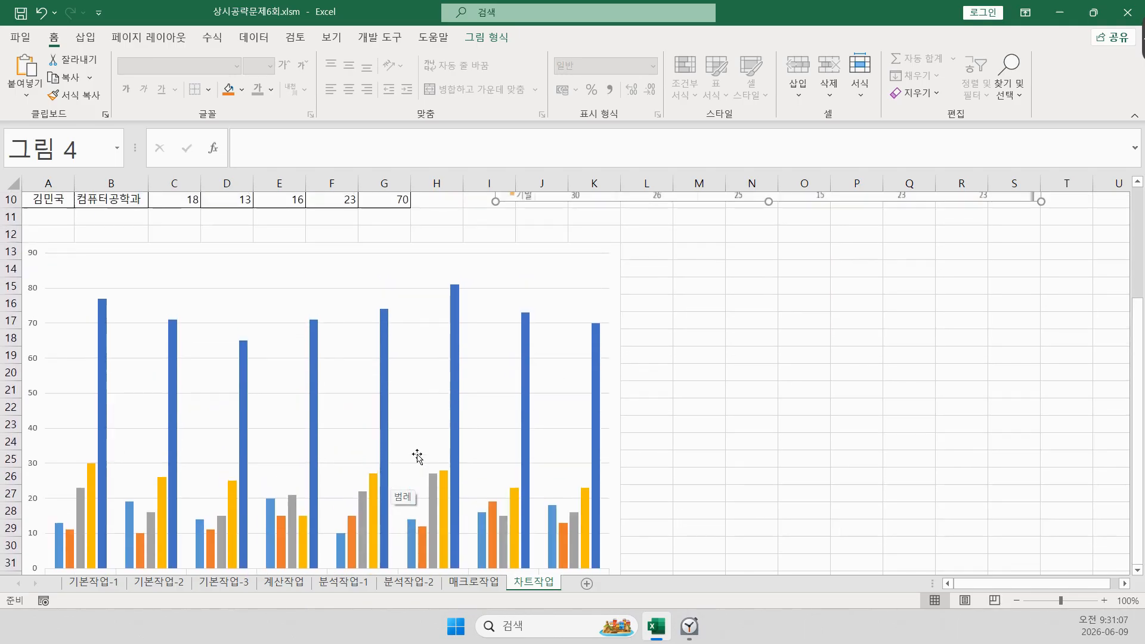
{"action": "mouse_move", "coordinate": [450, 328]}
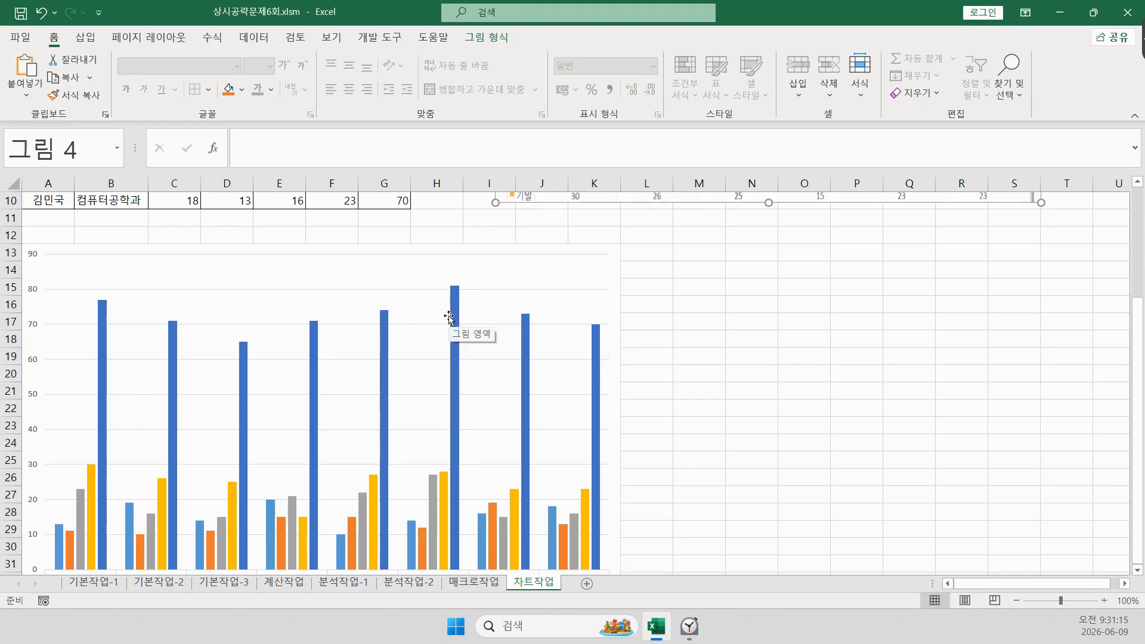
{"action": "scroll", "coordinate": [402, 365], "scroll_direction": "down", "scroll_amount": 2}
{"action": "scroll", "coordinate": [455, 324], "scroll_direction": "up", "scroll_amount": 3}
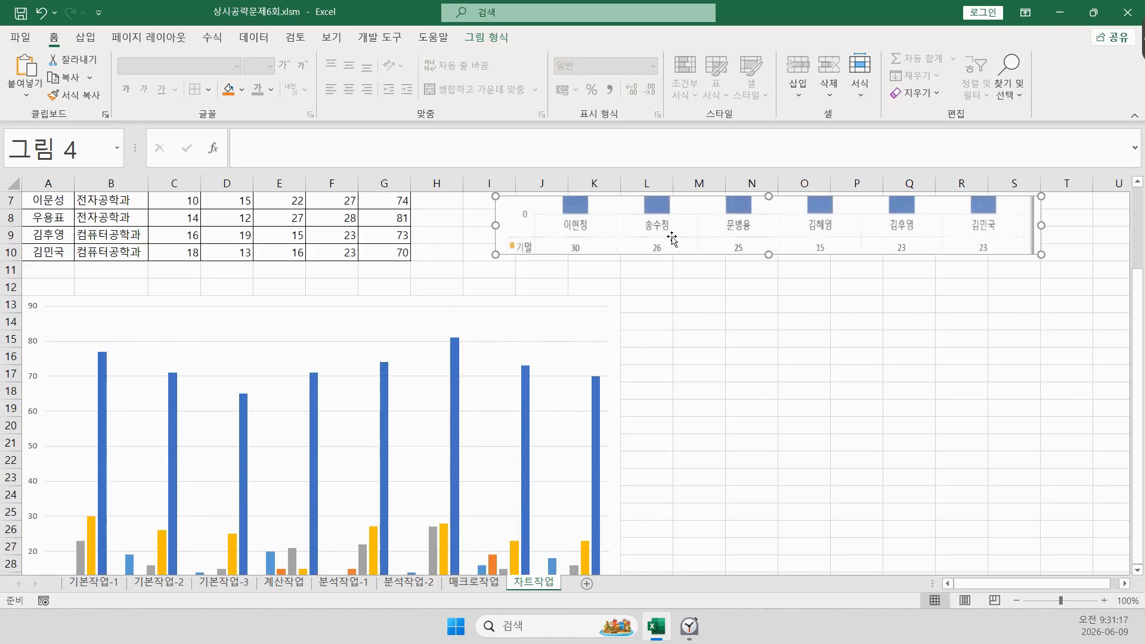
- Lay the reference picture over the chart to compare their category labels, and move it back up over the data table
{"action": "left_click_drag", "start_coordinate": [672, 238], "coordinate": [137, 428]}
{"action": "scroll", "coordinate": [131, 442], "scroll_direction": "down", "scroll_amount": 1}
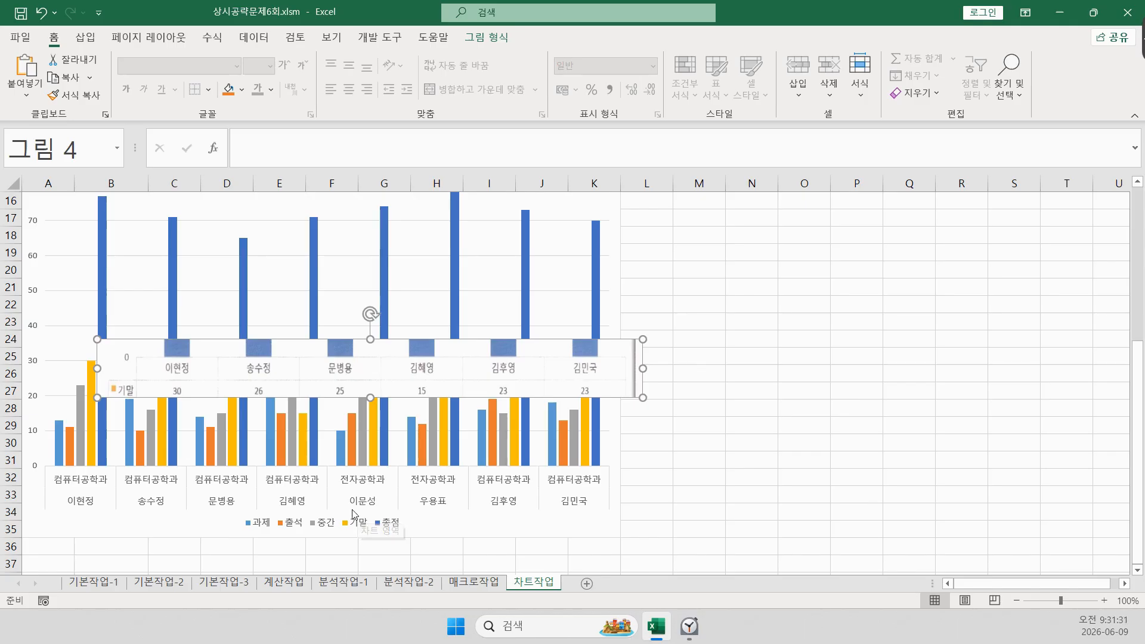
{"action": "scroll", "coordinate": [353, 514], "scroll_direction": "up", "scroll_amount": 4}
{"action": "scroll", "coordinate": [314, 480], "scroll_direction": "down", "scroll_amount": 2}
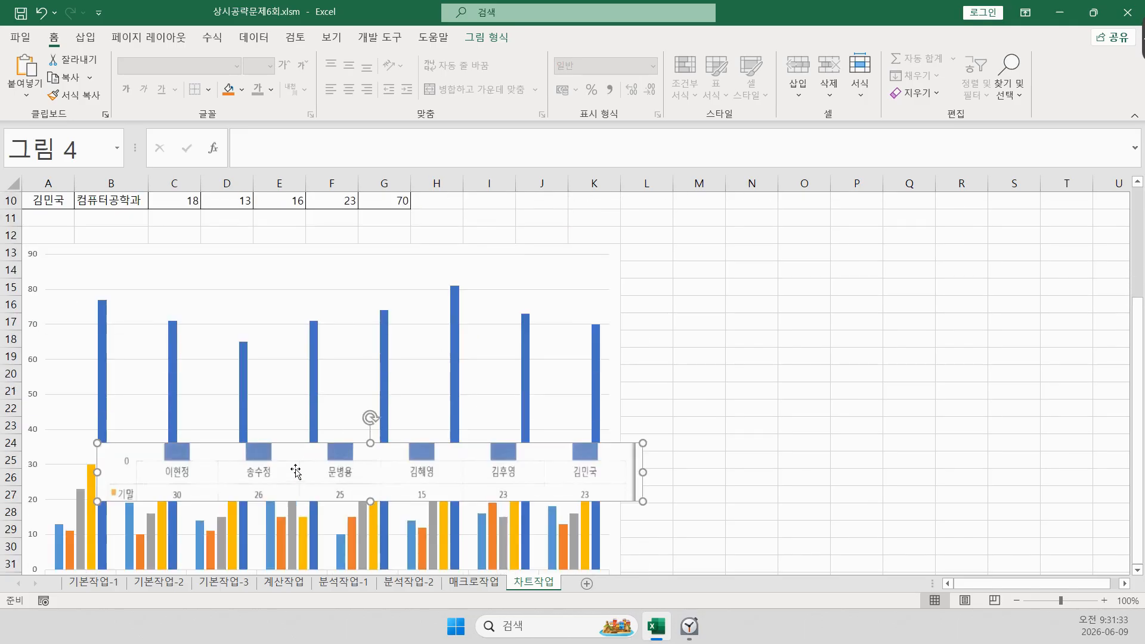
{"action": "left_click_drag", "start_coordinate": [294, 470], "coordinate": [571, 206]}
{"action": "scroll", "coordinate": [290, 336], "scroll_direction": "up", "scroll_amount": 3}
{"action": "left_click_drag", "start_coordinate": [437, 379], "coordinate": [312, 324]}
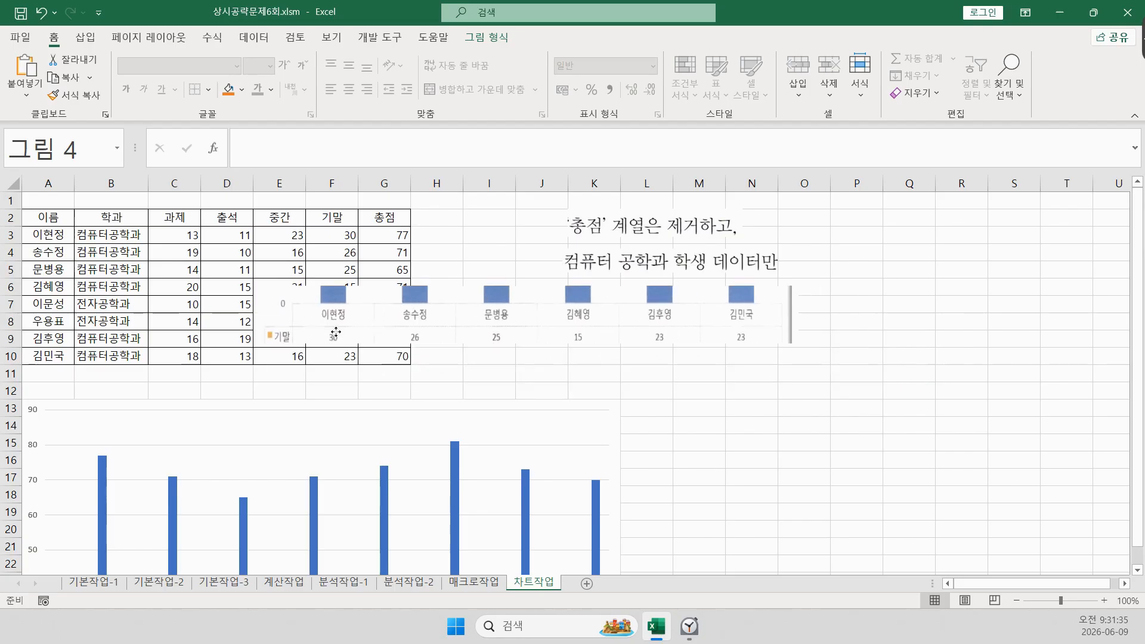
- Mark the 컴퓨터공학과 rows A3:B6 and A9:B10 in the table, and move the reference picture beside the table
{"action": "left_click_drag", "start_coordinate": [95, 238], "coordinate": [66, 289]}
{"action": "left_click_drag", "start_coordinate": [60, 339], "coordinate": [106, 356]}
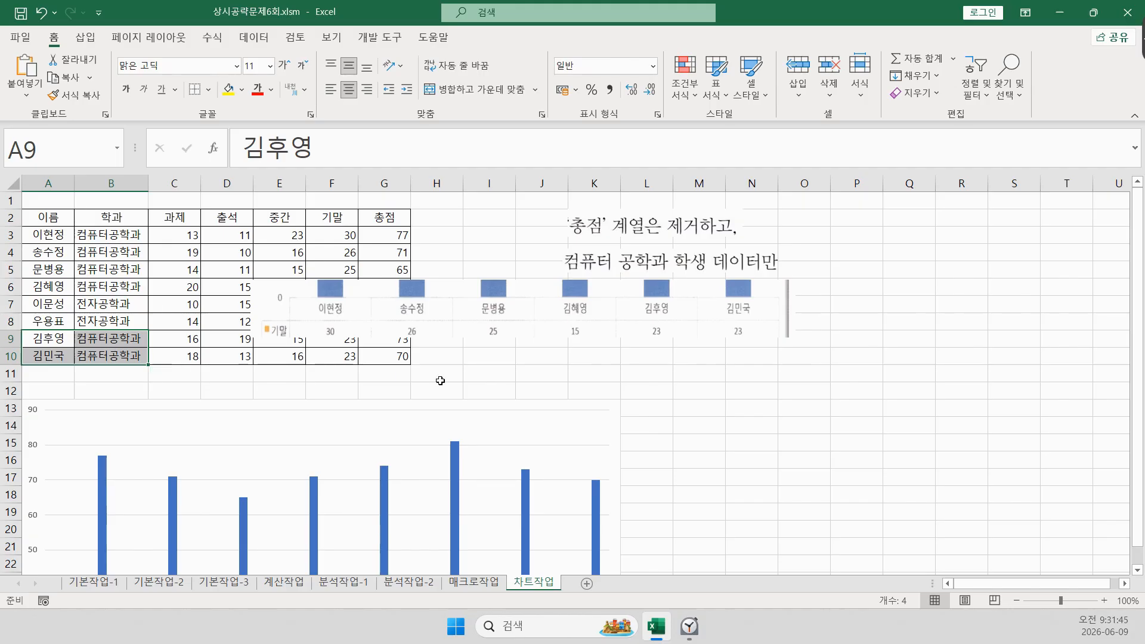
{"action": "left_click_drag", "start_coordinate": [527, 292], "coordinate": [727, 314]}
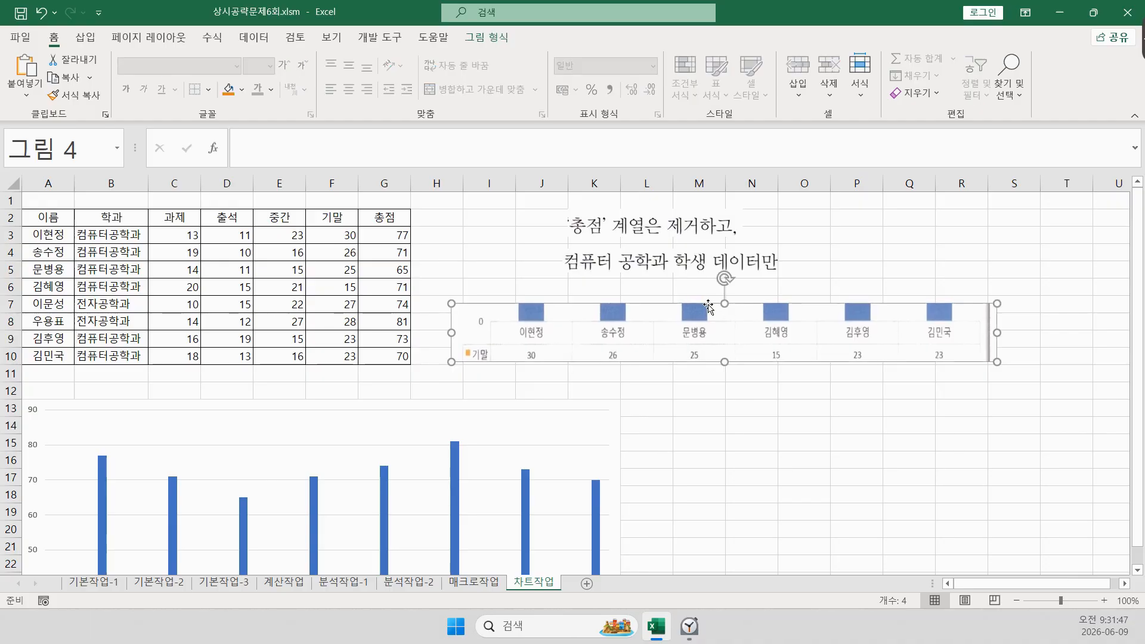
{"action": "left_click", "coordinate": [509, 254]}
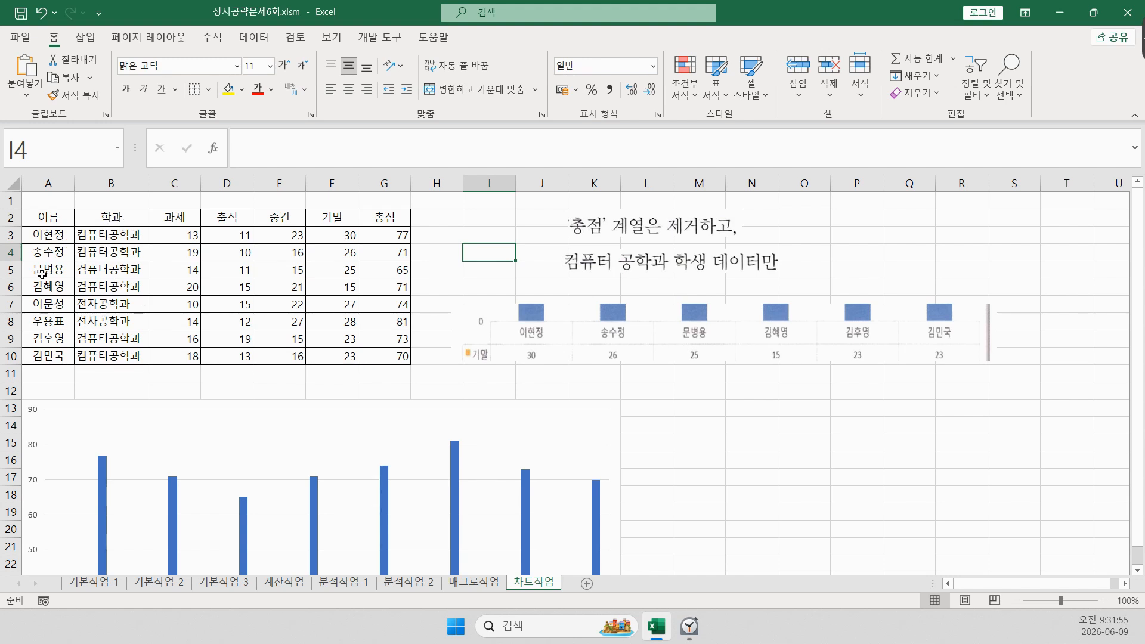
- Select the non-adjacent ranges A2:A6, A9:A10, C2:F2, C3:F6 and C9:F10 in the data table
{"action": "left_click", "coordinate": [46, 216]}
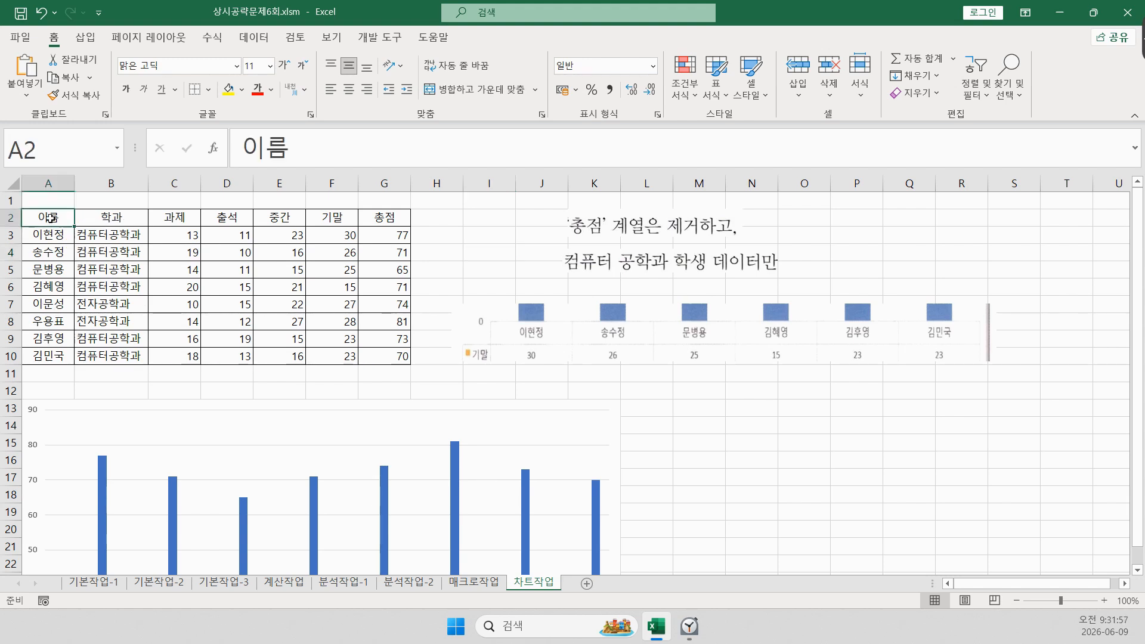
{"action": "left_click_drag", "start_coordinate": [49, 234], "coordinate": [55, 287]}
{"action": "left_click_drag", "start_coordinate": [53, 337], "coordinate": [56, 355]}
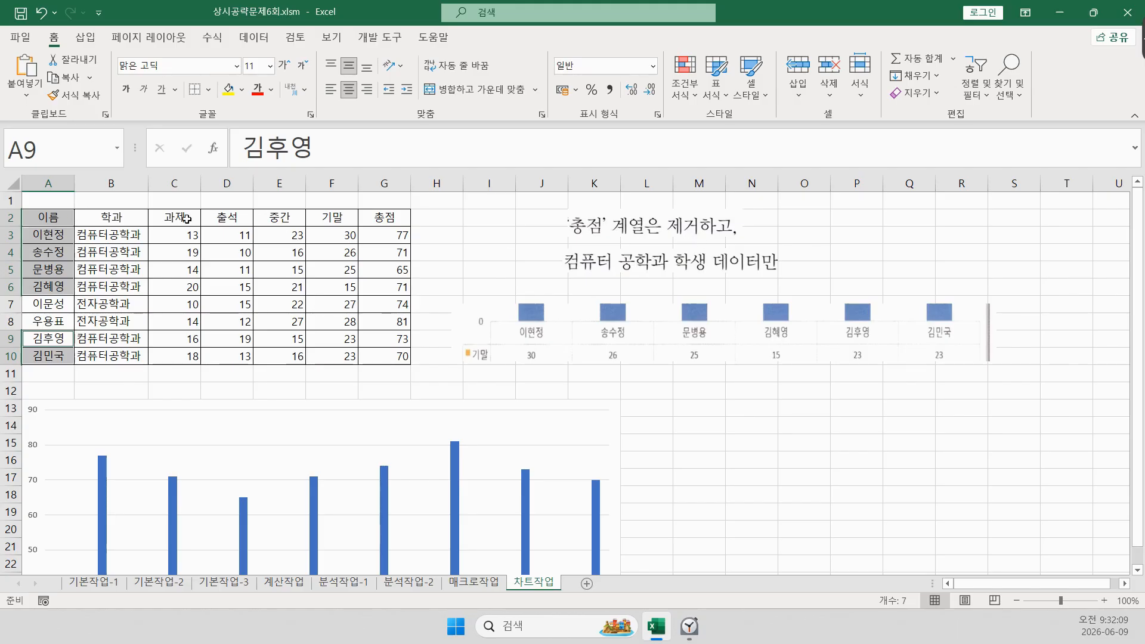
{"action": "left_click_drag", "start_coordinate": [186, 219], "coordinate": [334, 219], "text": "ctrl"}
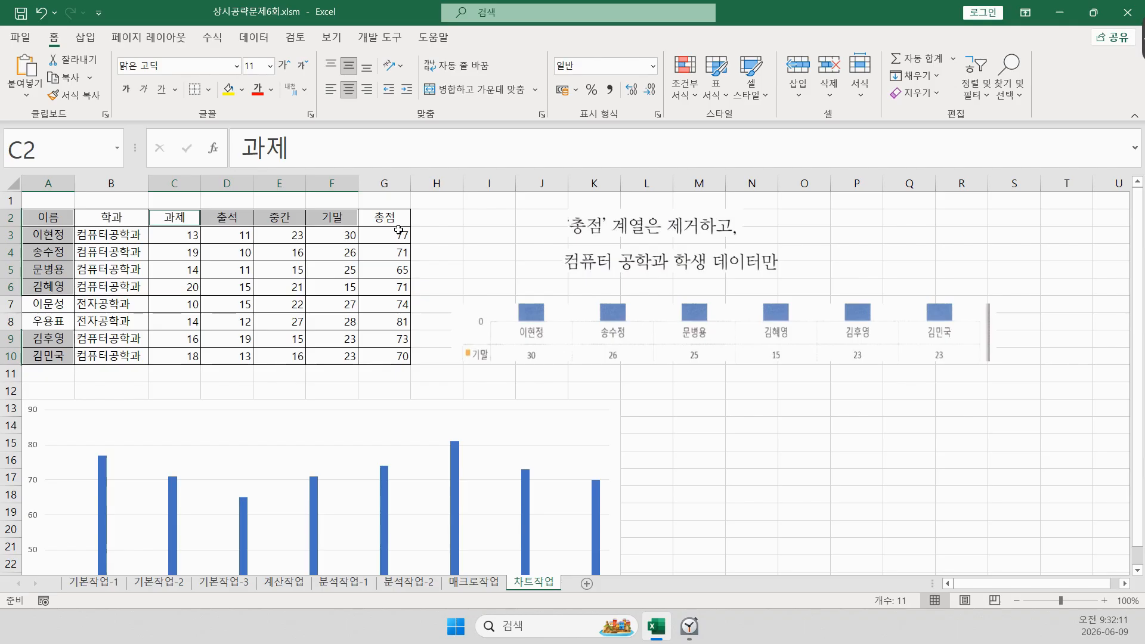
{"action": "left_click_drag", "start_coordinate": [192, 239], "coordinate": [333, 289], "text": "ctrl"}
{"action": "left_click_drag", "start_coordinate": [179, 340], "coordinate": [347, 368], "text": "ctrl"}
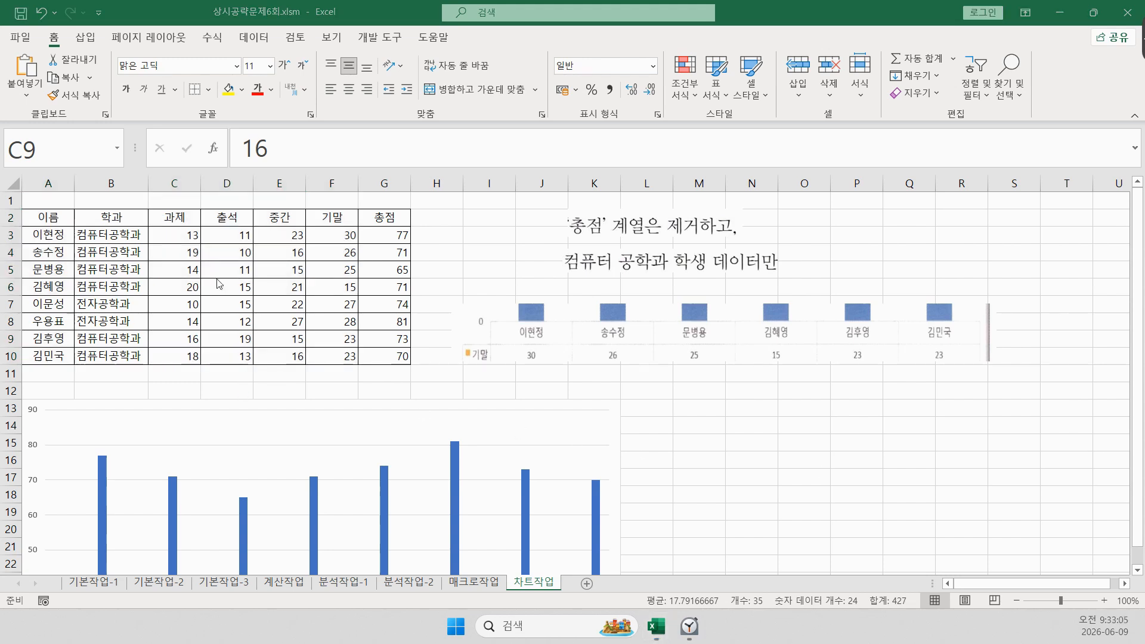
{"action": "left_click", "coordinate": [206, 261]}
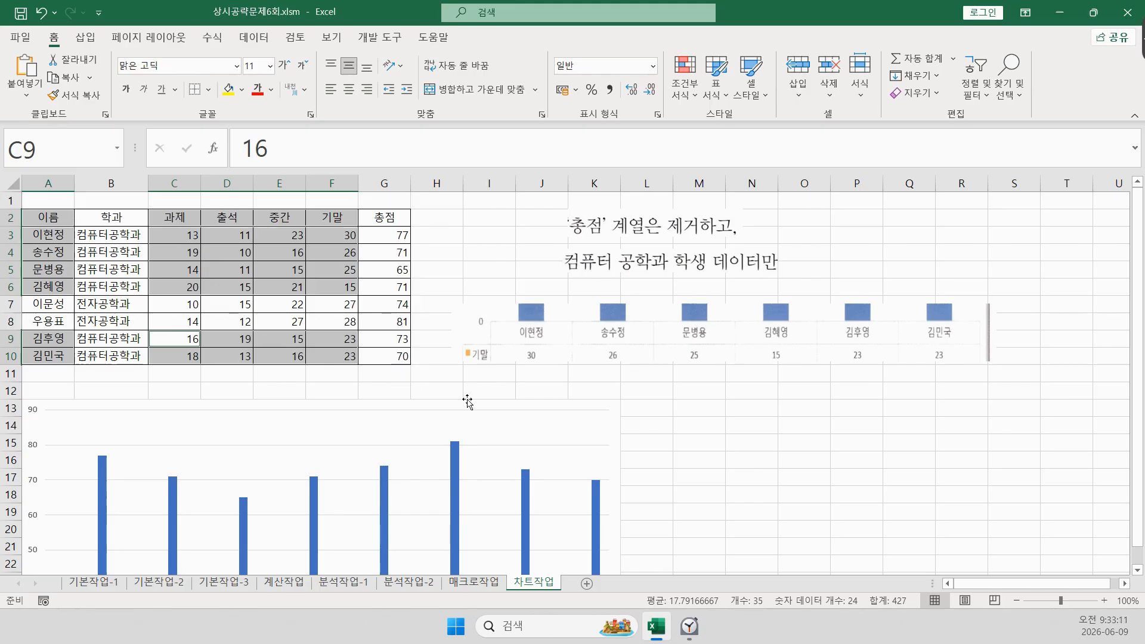
- Replace the chart's source data range with A2:A6, C2:F6, A9:A10 and C9:F10 on the 차트작업 sheet
{"action": "right_click", "coordinate": [577, 428]}
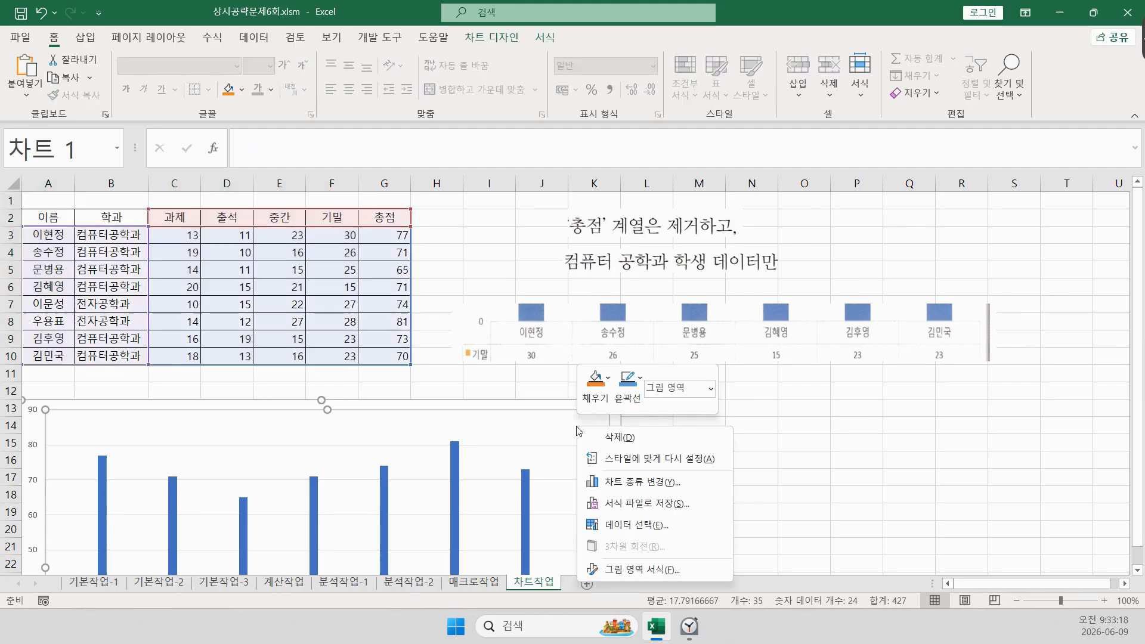
{"action": "left_click", "coordinate": [663, 526]}
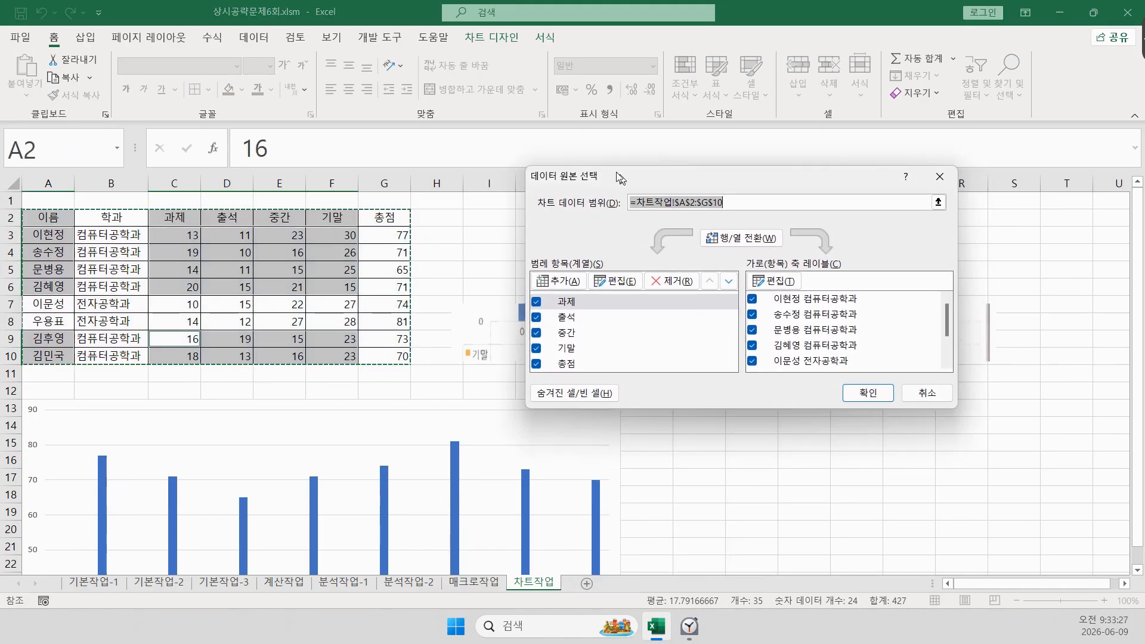
{"action": "left_click_drag", "start_coordinate": [620, 178], "coordinate": [553, 123]}
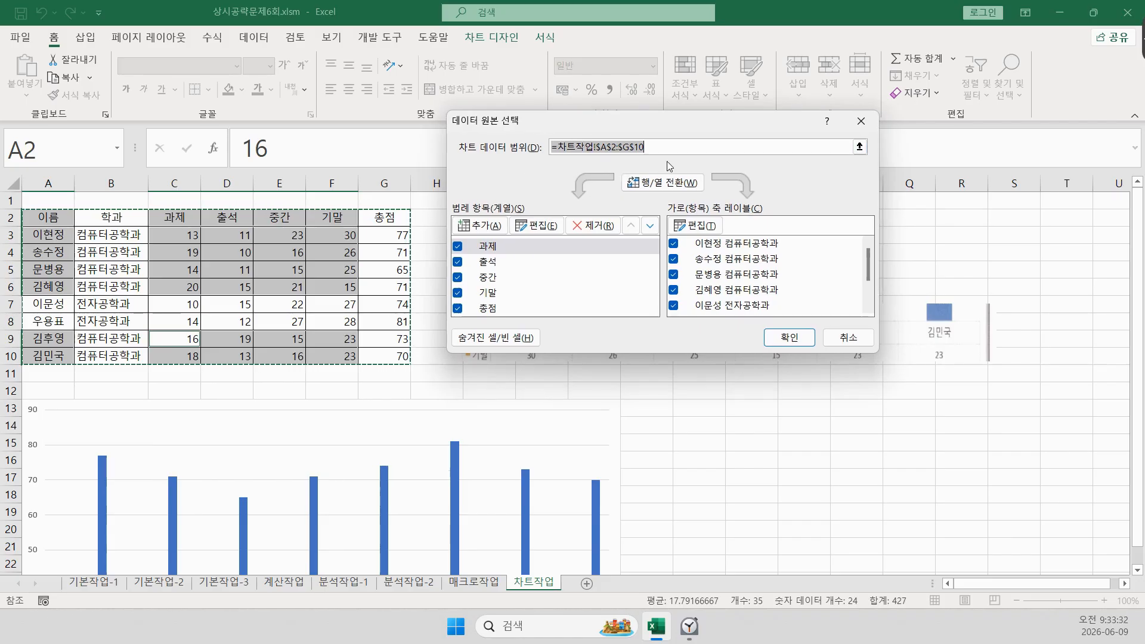
{"action": "key", "text": "Delete"}
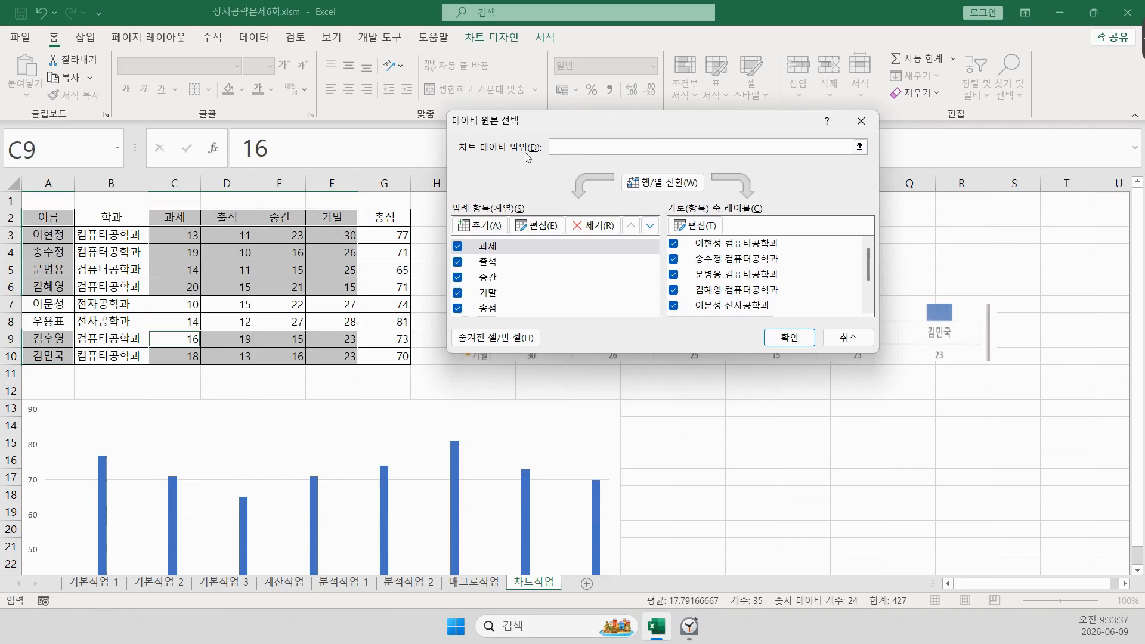
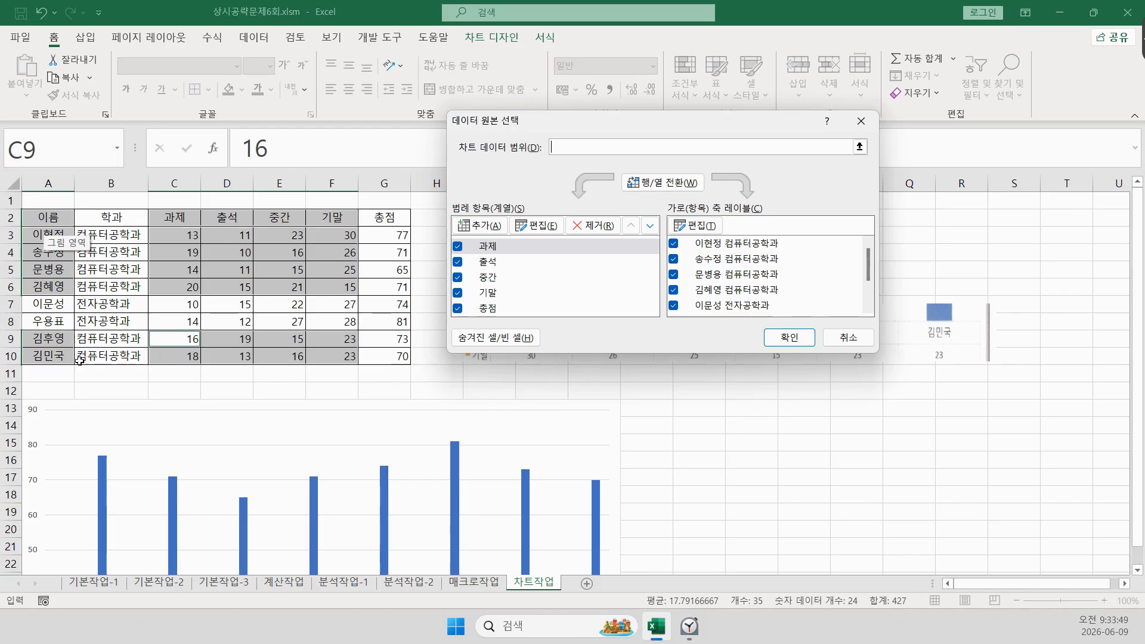
{"action": "left_click", "coordinate": [40, 224]}
{"action": "left_click_drag", "start_coordinate": [40, 226], "coordinate": [45, 293]}
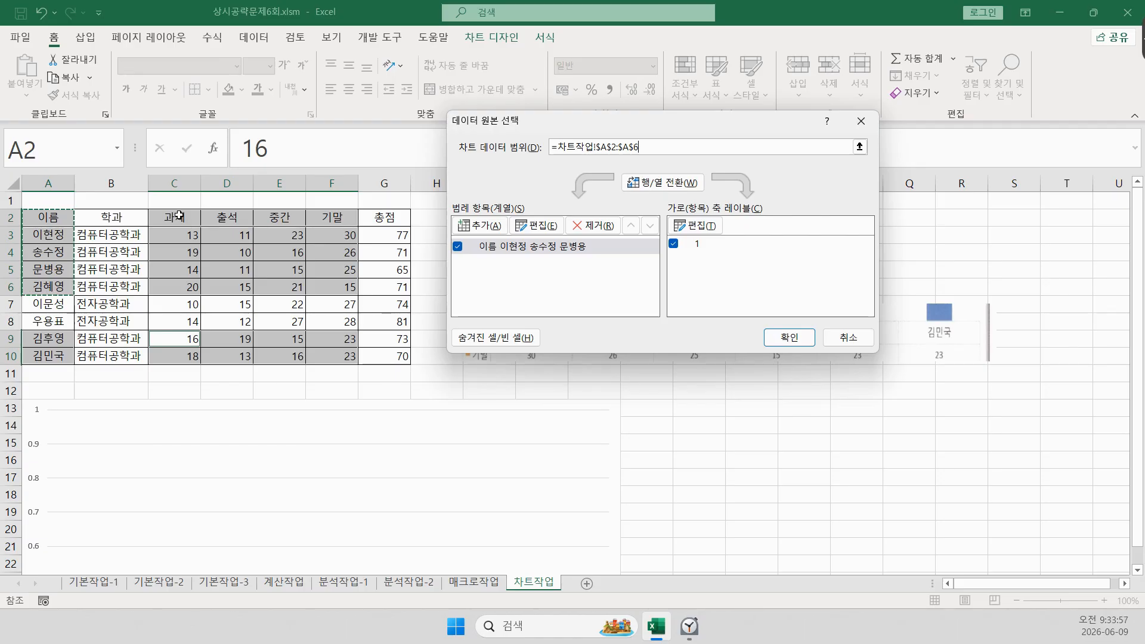
{"action": "left_click_drag", "start_coordinate": [179, 216], "coordinate": [328, 280]}
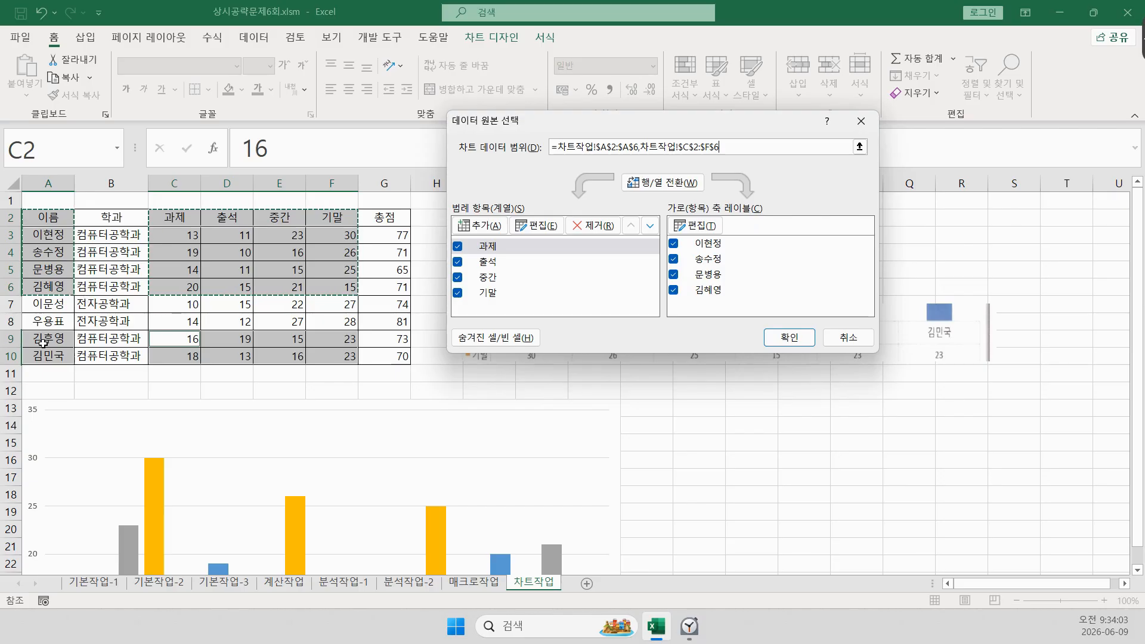
{"action": "left_click_drag", "start_coordinate": [43, 343], "coordinate": [43, 356], "text": "ctrl"}
{"action": "left_click_drag", "start_coordinate": [167, 338], "coordinate": [335, 357], "text": "ctrl"}
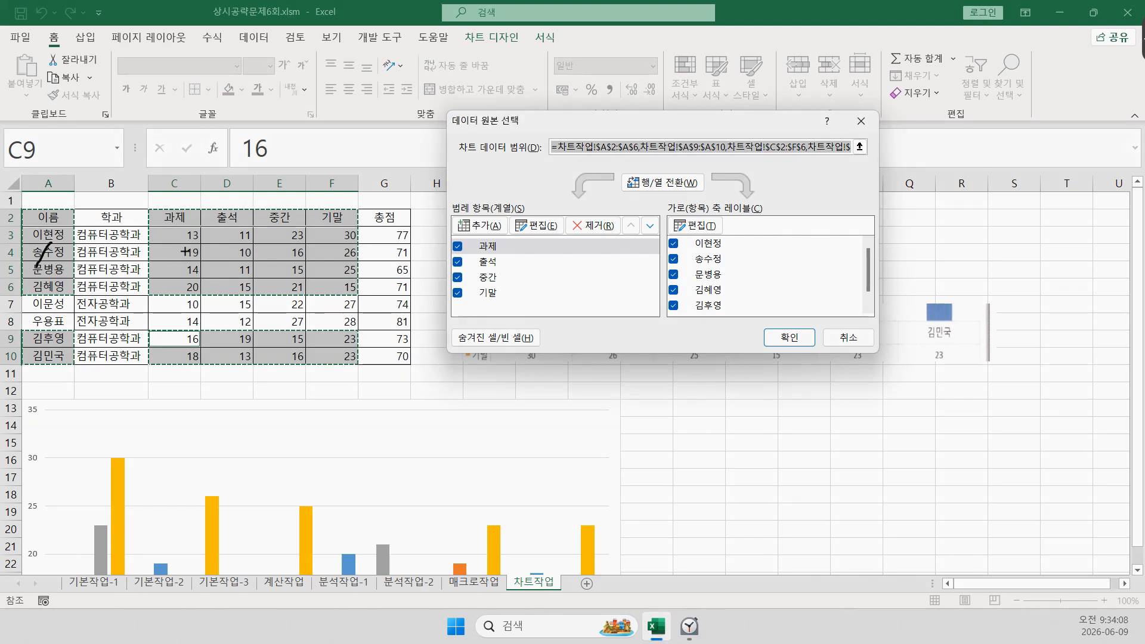
{"action": "left_click_drag", "start_coordinate": [188, 253], "coordinate": [204, 270]}
{"action": "left_click_drag", "start_coordinate": [71, 258], "coordinate": [158, 257]}
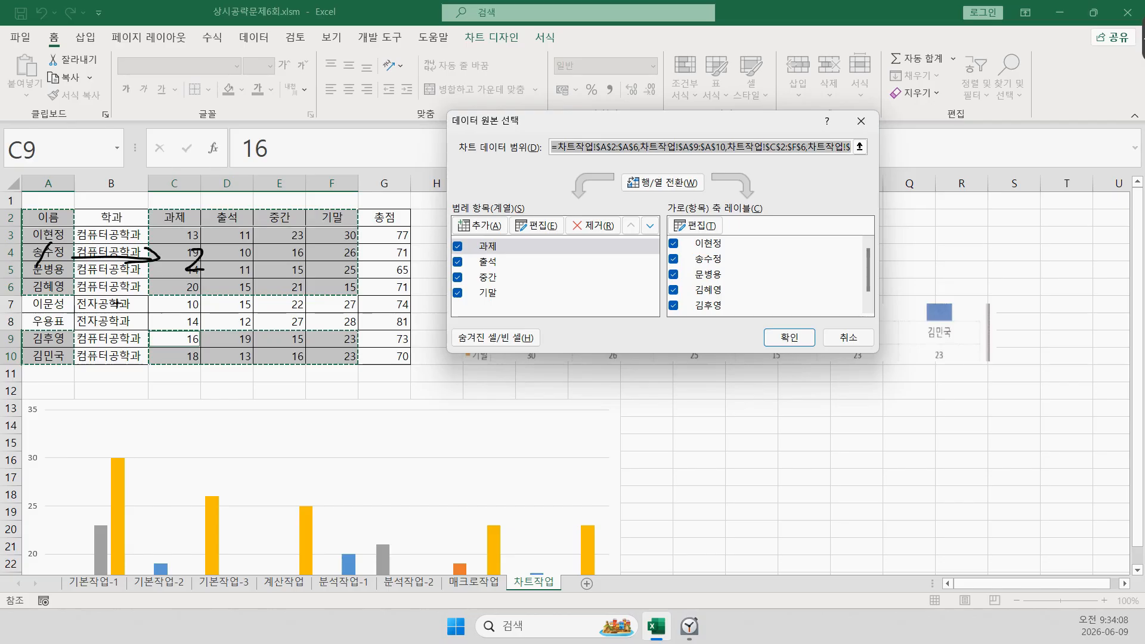
{"action": "mouse_move", "coordinate": [37, 332]}
{"action": "left_mouse_down"}
{"action": "mouse_move", "coordinate": [60, 335]}
{"action": "mouse_move", "coordinate": [69, 353]}
{"action": "mouse_move", "coordinate": [27, 370]}
{"action": "left_mouse_up"}
{"action": "mouse_move", "coordinate": [210, 338]}
{"action": "left_mouse_down"}
{"action": "mouse_move", "coordinate": [201, 351]}
{"action": "mouse_move", "coordinate": [247, 356]}
{"action": "mouse_move", "coordinate": [205, 388]}
{"action": "left_mouse_up"}
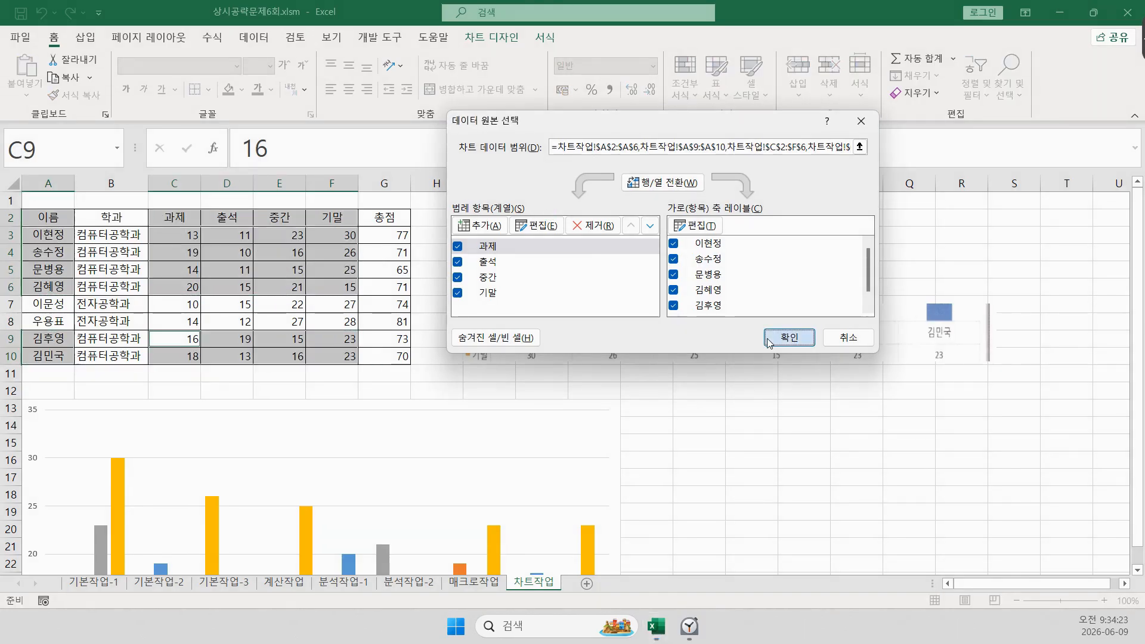
- Apply the new source range to the chart and review its series and categories
{"action": "left_click", "coordinate": [789, 338]}
{"action": "scroll", "coordinate": [534, 354], "scroll_direction": "down", "scroll_amount": 3}
{"action": "scroll", "coordinate": [534, 352], "scroll_direction": "down", "scroll_amount": 1}
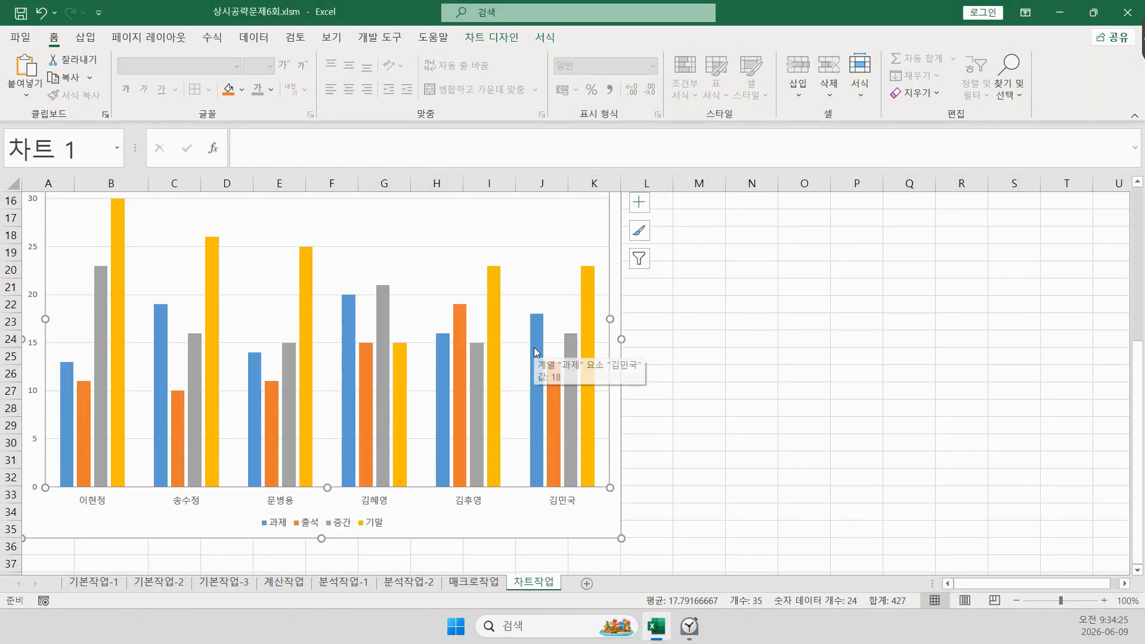
{"action": "scroll", "coordinate": [534, 349], "scroll_direction": "up", "scroll_amount": 2}
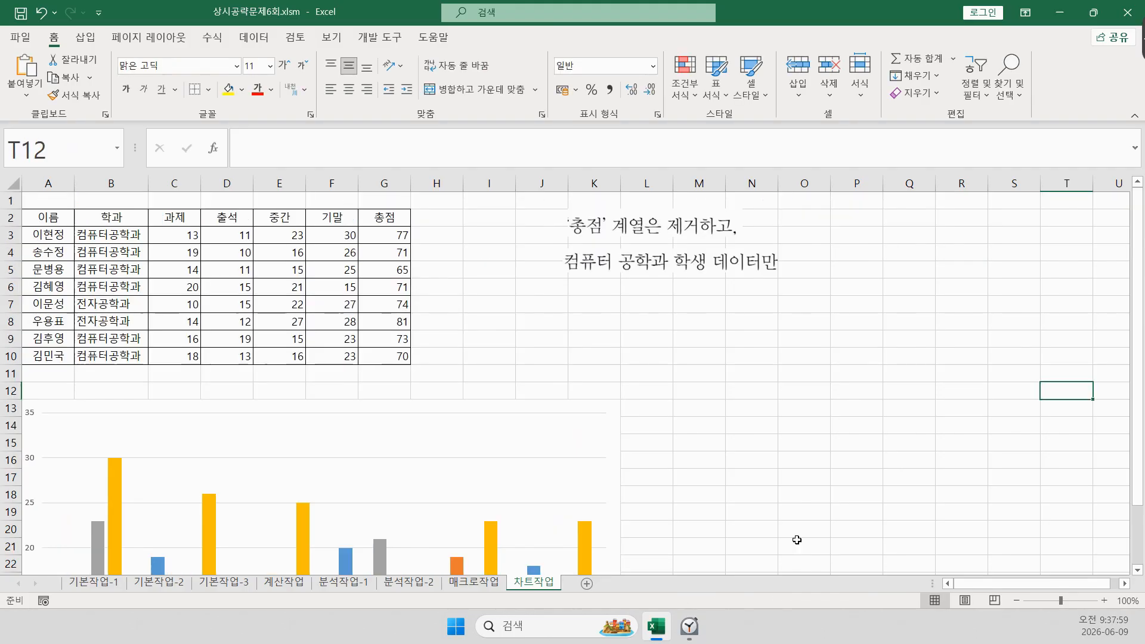
- Change the chart type to 누적 세로 막대형 (stacked column) and check the redrawn chart
{"action": "scroll", "coordinate": [775, 531], "scroll_direction": "down", "scroll_amount": 2}
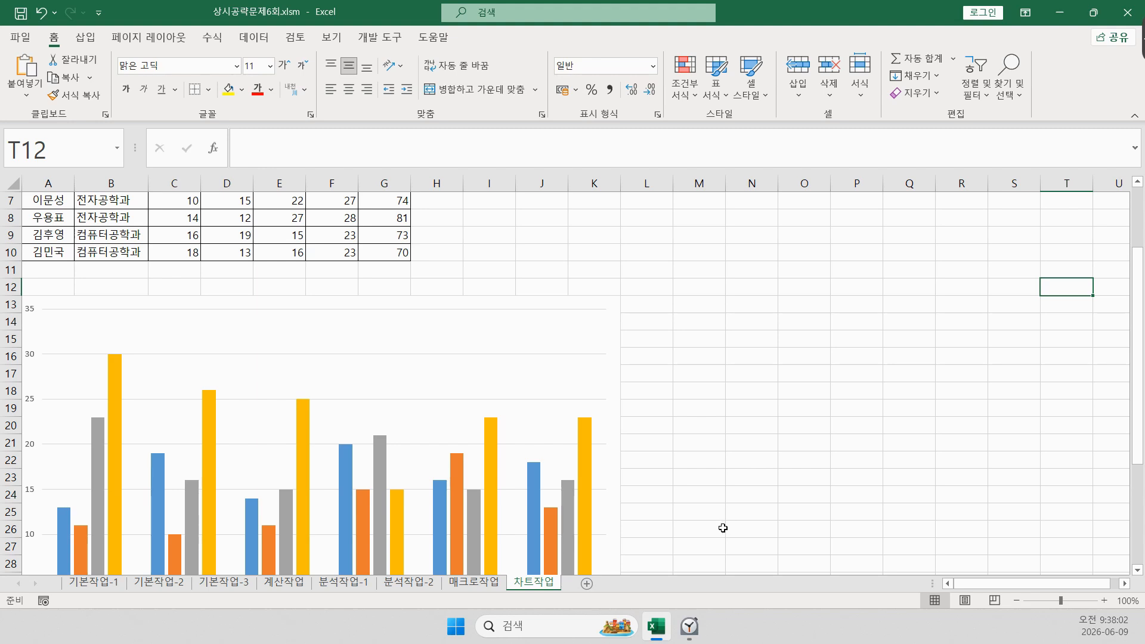
{"action": "scroll", "coordinate": [585, 438], "scroll_direction": "down", "scroll_amount": 1}
{"action": "scroll", "coordinate": [585, 438], "scroll_direction": "up", "scroll_amount": 1}
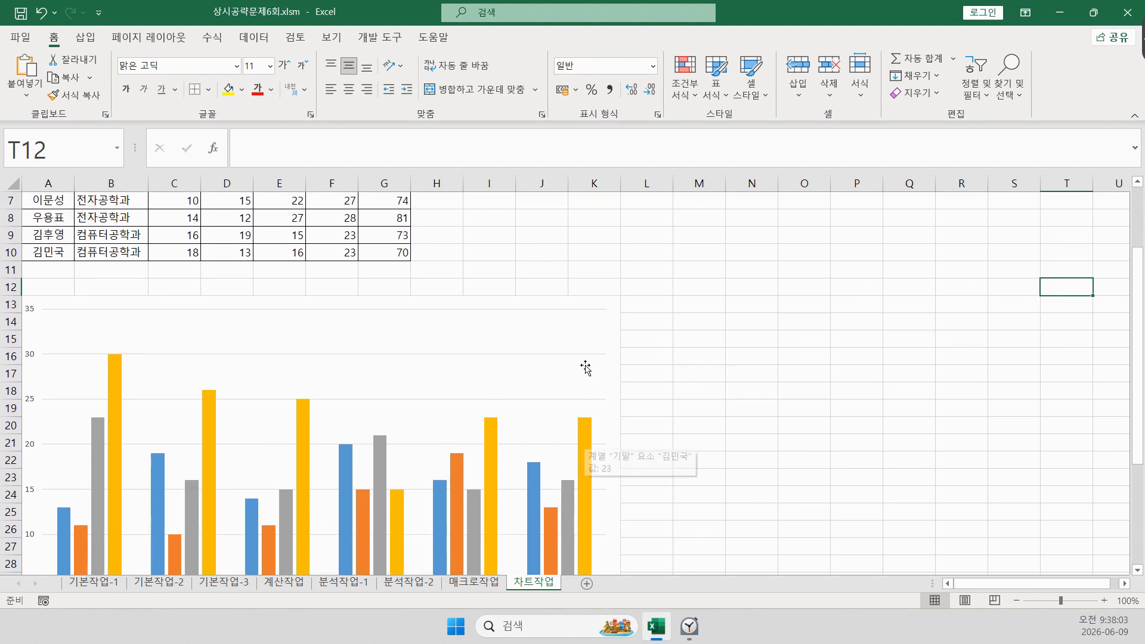
{"action": "right_click", "coordinate": [574, 338]}
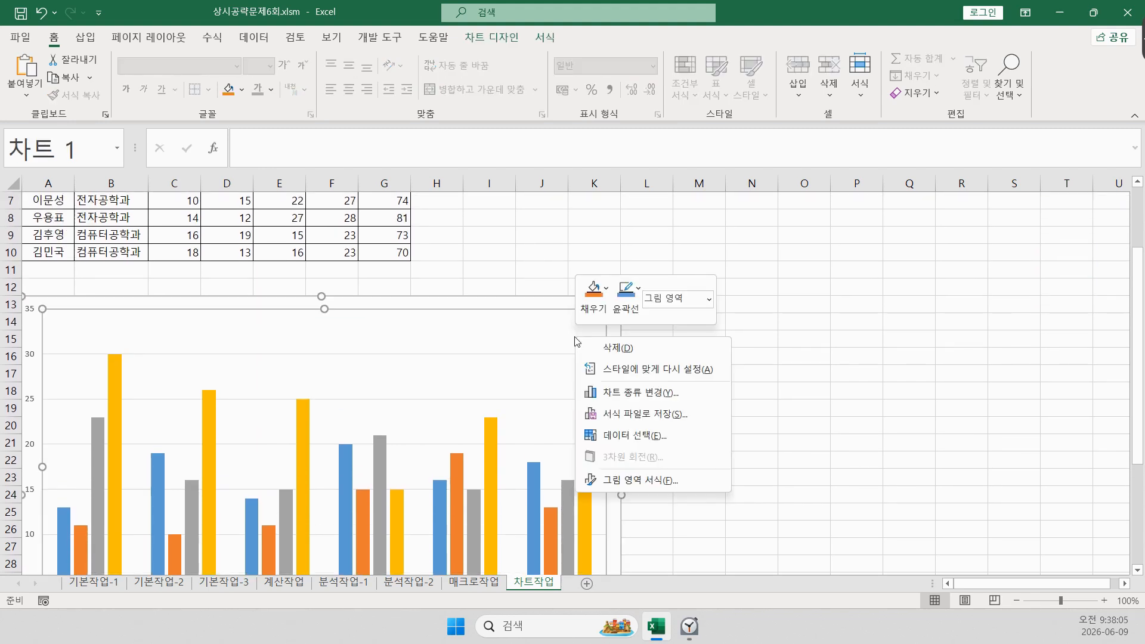
{"action": "left_click", "coordinate": [636, 399]}
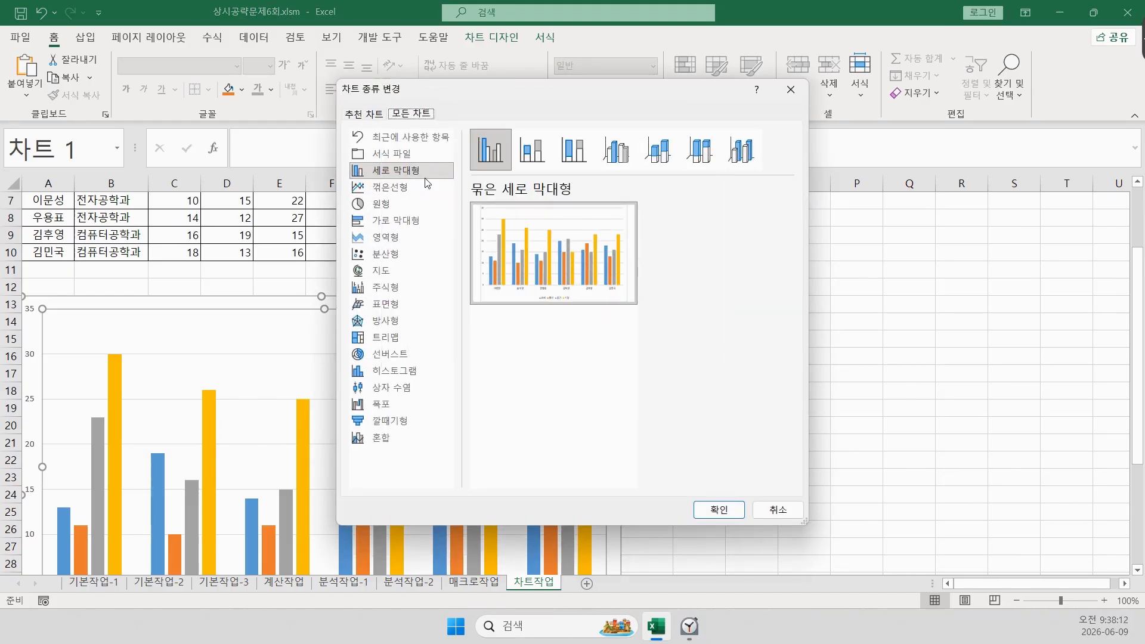
{"action": "left_click", "coordinate": [535, 156]}
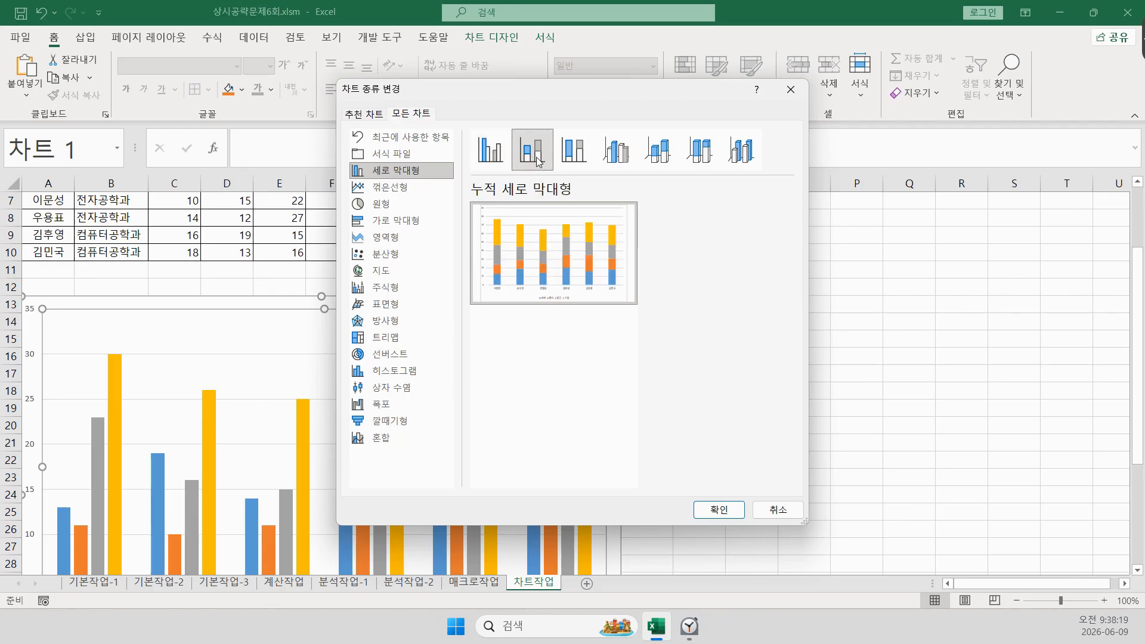
{"action": "left_click", "coordinate": [718, 510]}
{"action": "mouse_move", "coordinate": [567, 429]}
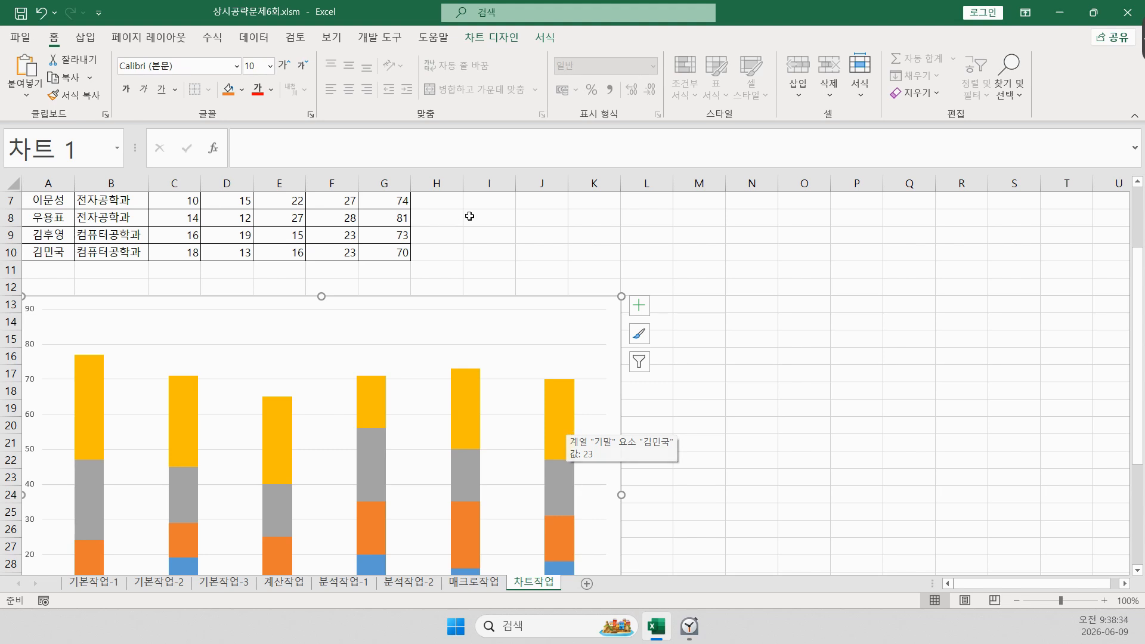
{"action": "scroll", "coordinate": [315, 340], "scroll_direction": "down", "scroll_amount": 2}
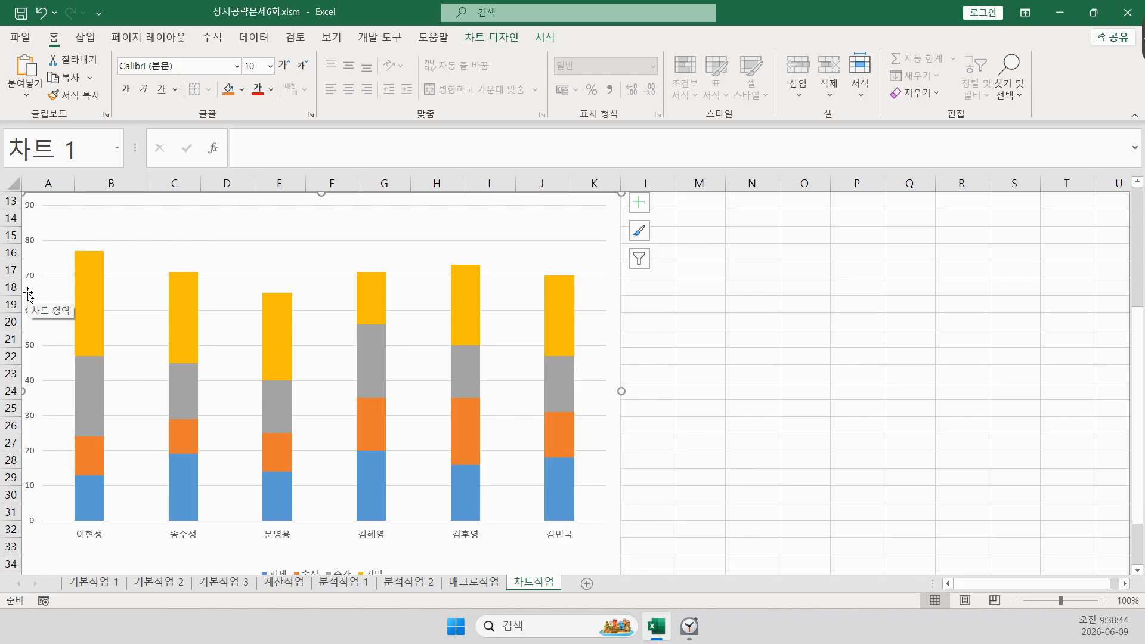
{"action": "scroll", "coordinate": [28, 294], "scroll_direction": "up", "scroll_amount": 1}
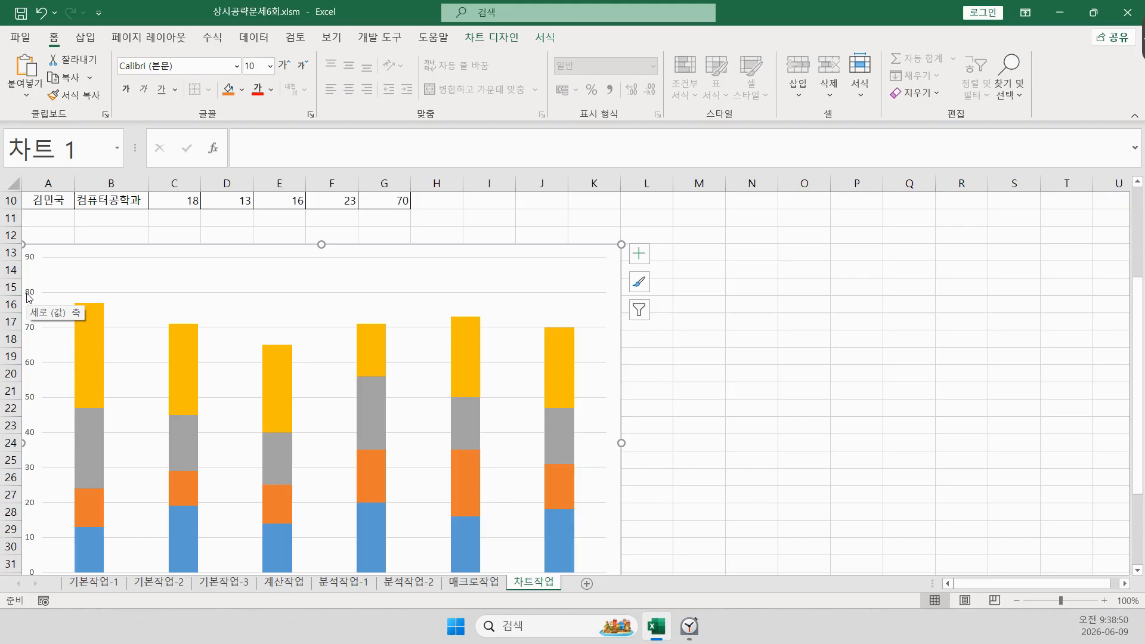
- Set the maximum bound of the chart's vertical value axis (세로 (값) 축) to 80
{"action": "left_click", "coordinate": [27, 299]}
{"action": "right_click", "coordinate": [28, 297]}
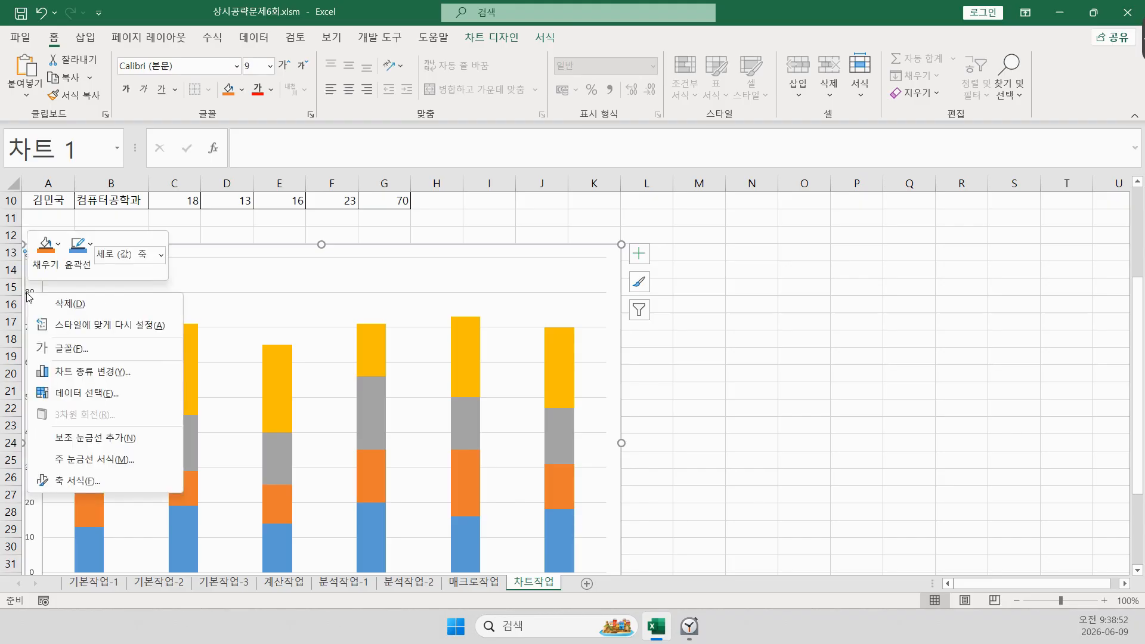
{"action": "left_click", "coordinate": [73, 480]}
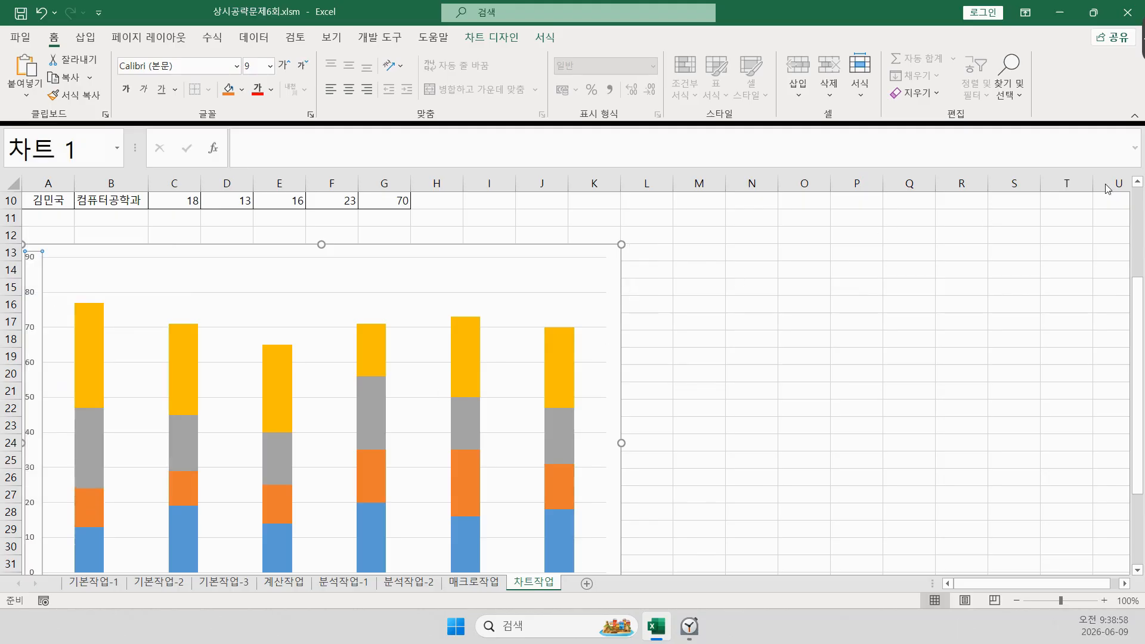
{"action": "left_click_drag", "start_coordinate": [1036, 192], "coordinate": [212, 194]}
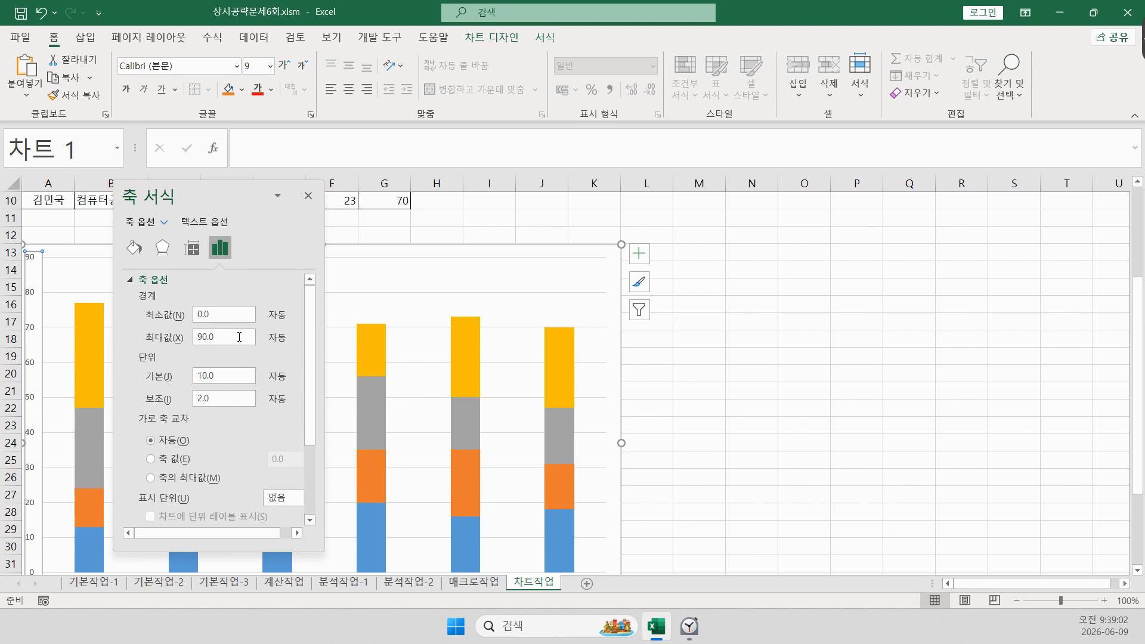
{"action": "left_click", "coordinate": [198, 337]}
{"action": "key", "text": "Delete"}
{"action": "key", "text": "Delete"}
{"action": "key", "text": "Delete"}
{"action": "key", "text": "Delete"}
{"action": "type", "text": "80"}
- Set the value axis's major unit (기본) to 10 and move the axis formatting pane clear of the chart
{"action": "left_click", "coordinate": [236, 377]}
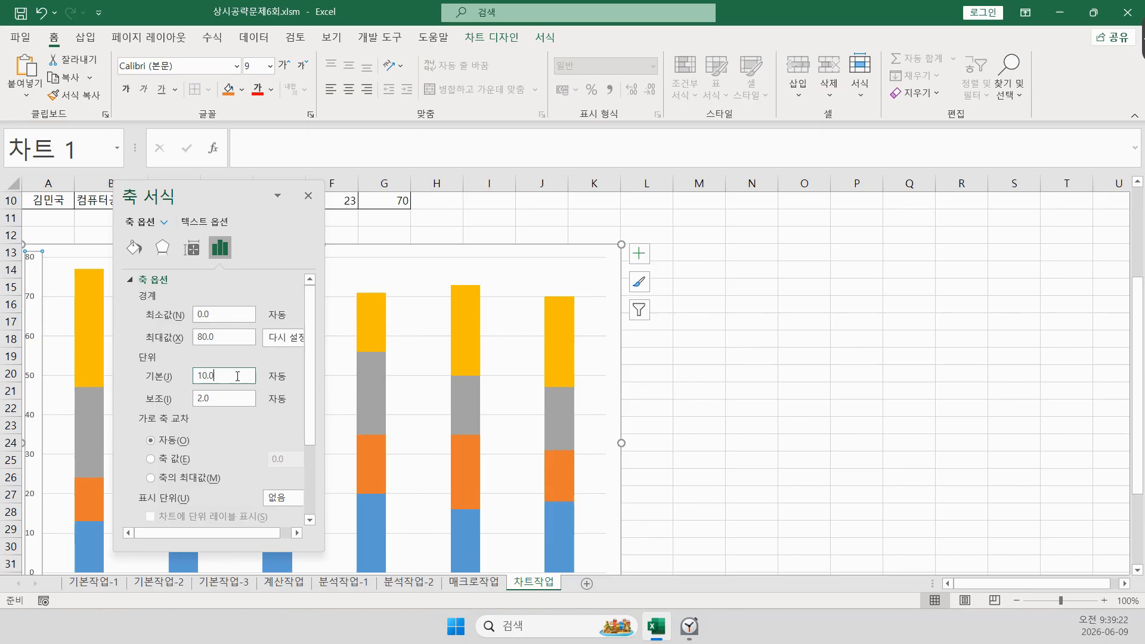
{"action": "left_click_drag", "start_coordinate": [238, 375], "coordinate": [155, 376]}
{"action": "type", "text": "10"}
{"action": "key", "text": "Return"}
{"action": "left_click_drag", "start_coordinate": [166, 185], "coordinate": [774, 212]}
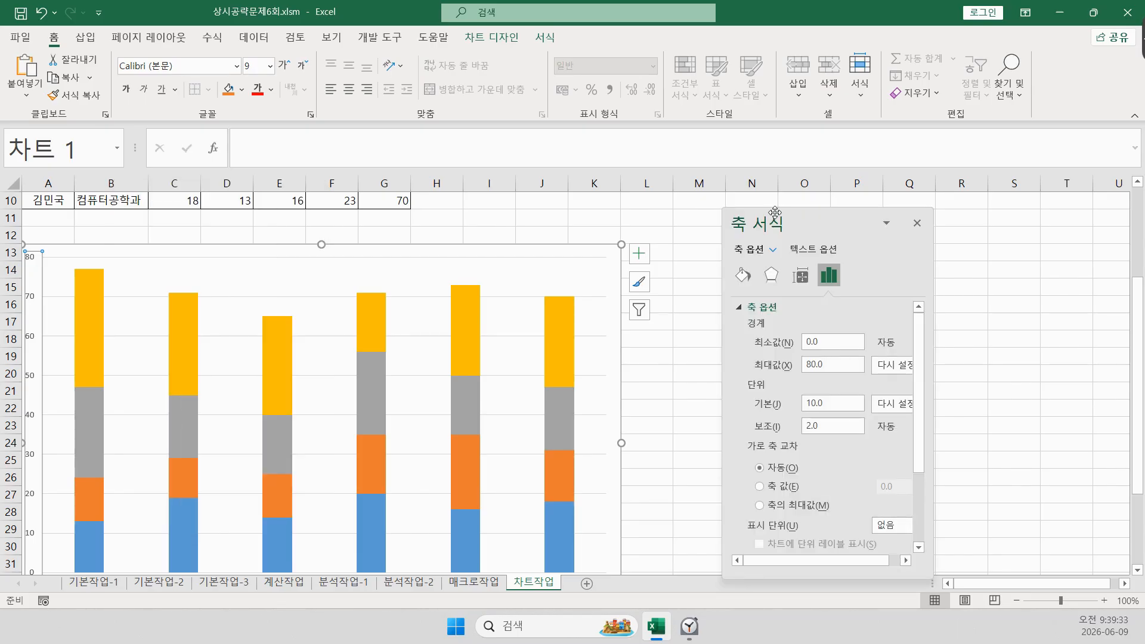
{"action": "left_click_drag", "start_coordinate": [839, 217], "coordinate": [970, 200]}
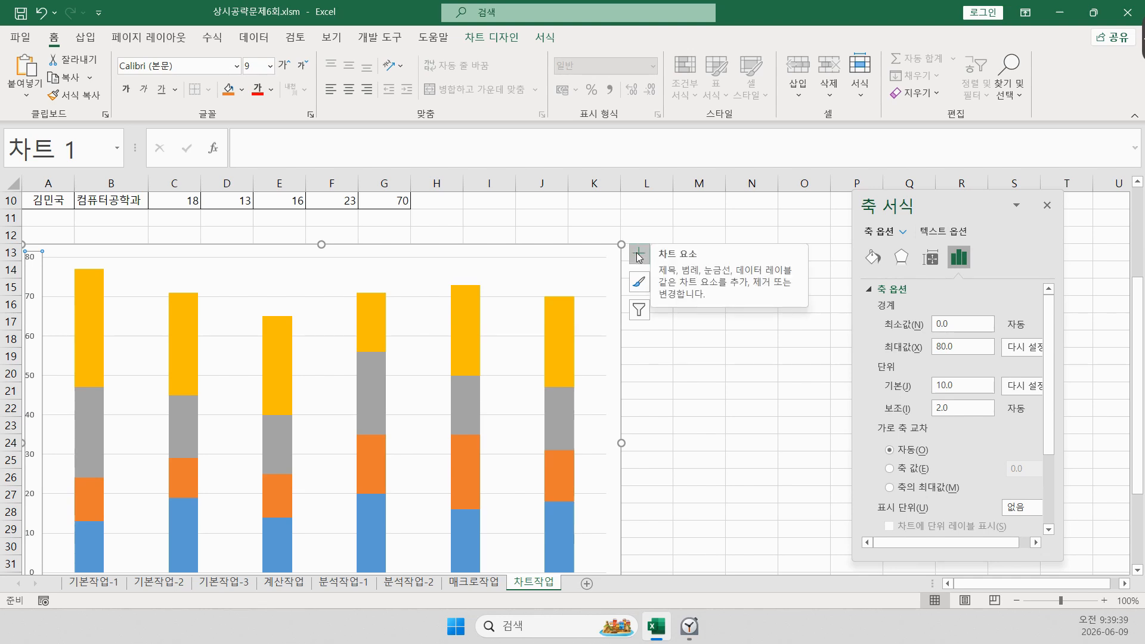
- Add a chart title (차트 제목) and shrink the plot area so that it starts below the title
{"action": "left_click", "coordinate": [637, 252]}
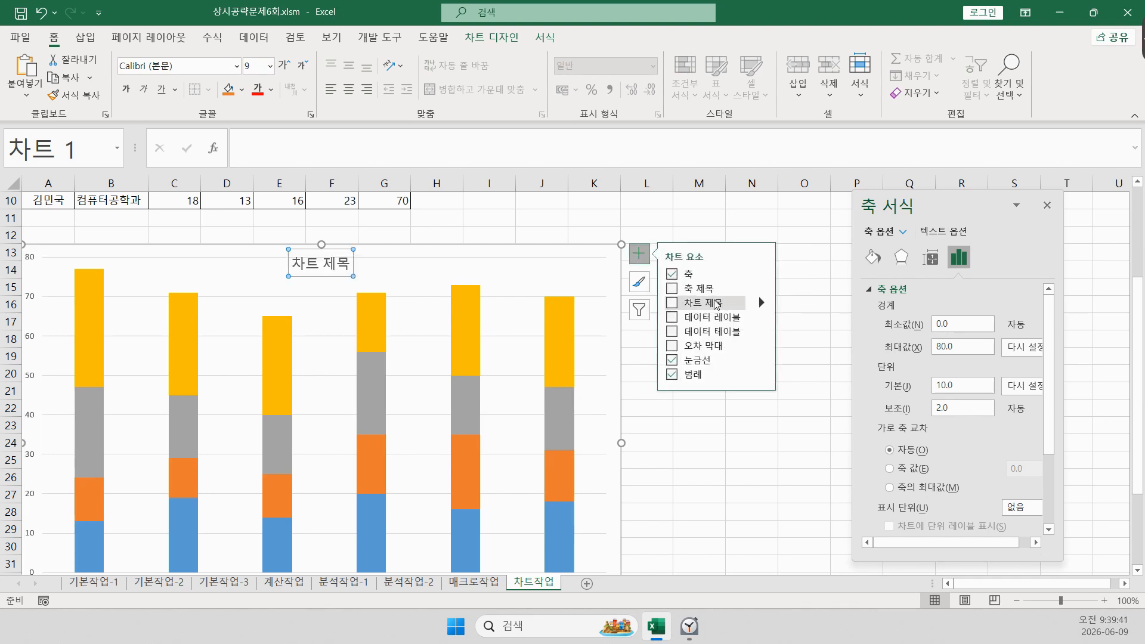
{"action": "left_click", "coordinate": [672, 307]}
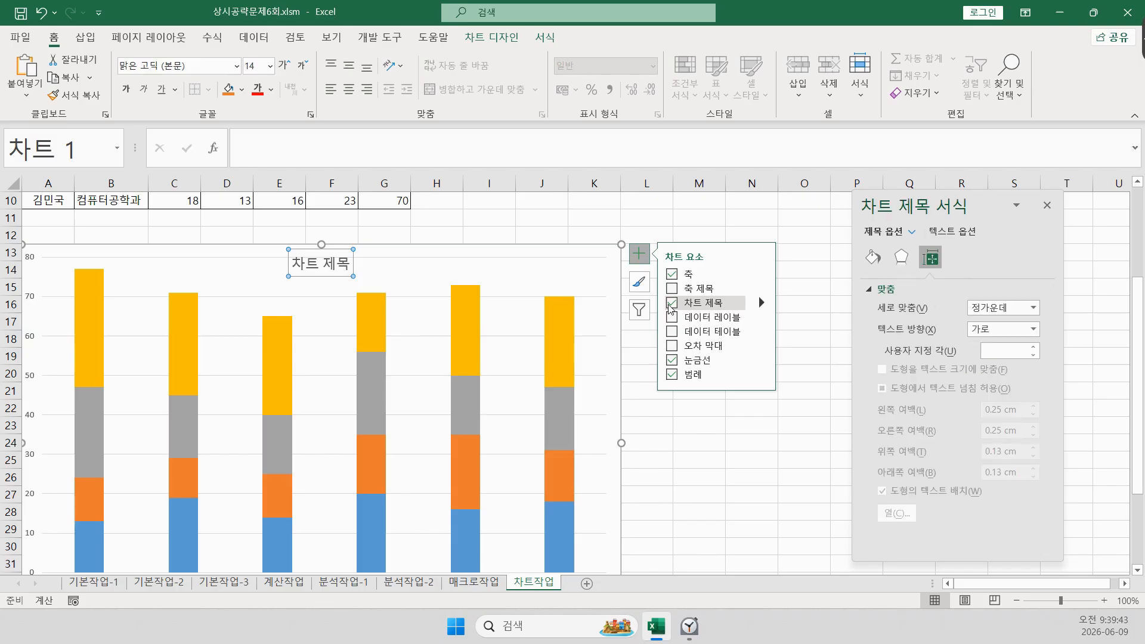
{"action": "left_click", "coordinate": [752, 215]}
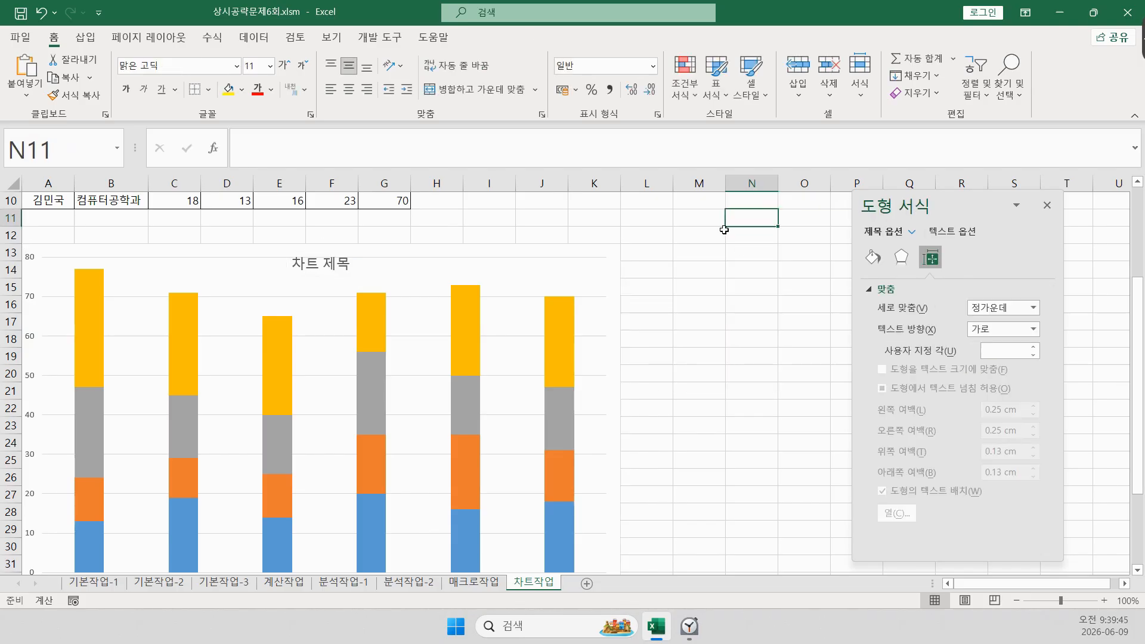
{"action": "left_click", "coordinate": [567, 281]}
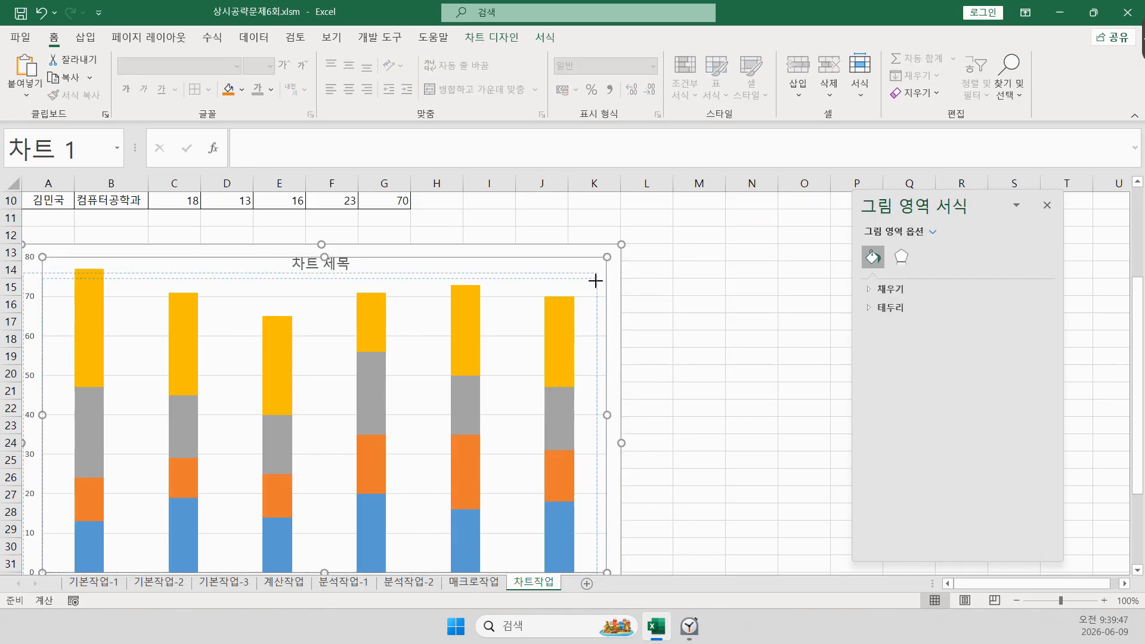
{"action": "left_click_drag", "start_coordinate": [596, 281], "coordinate": [606, 287]}
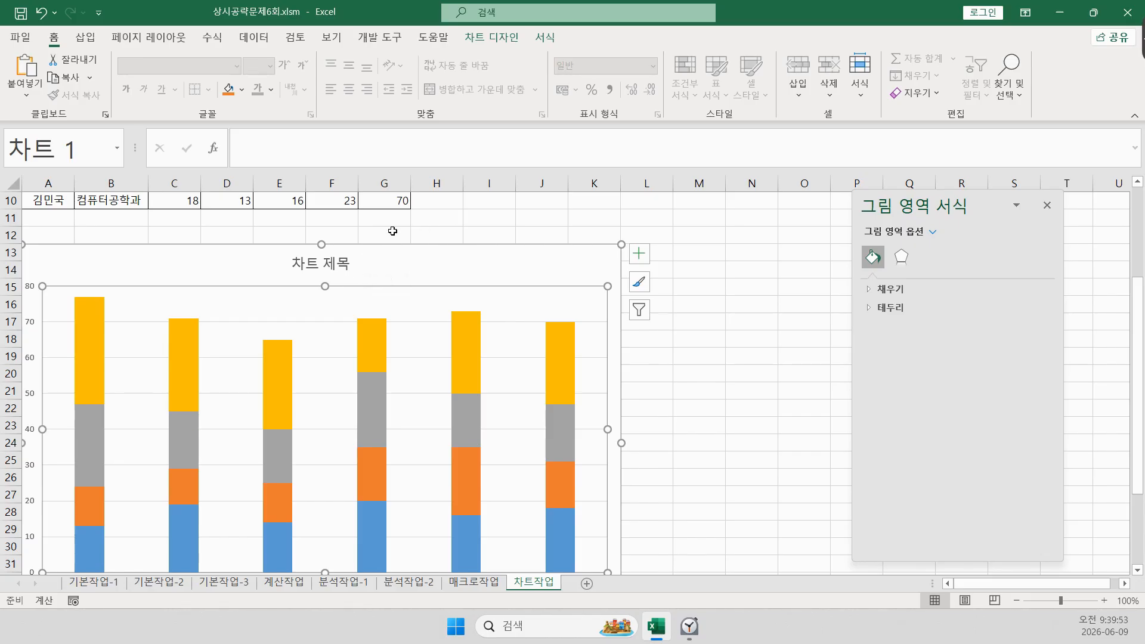
- Replace the chart title text with "1학기 컴퓨터공하과 성적" and close the title formatting pane
{"action": "left_click", "coordinate": [331, 266]}
{"action": "left_click_drag", "start_coordinate": [349, 263], "coordinate": [266, 258]}
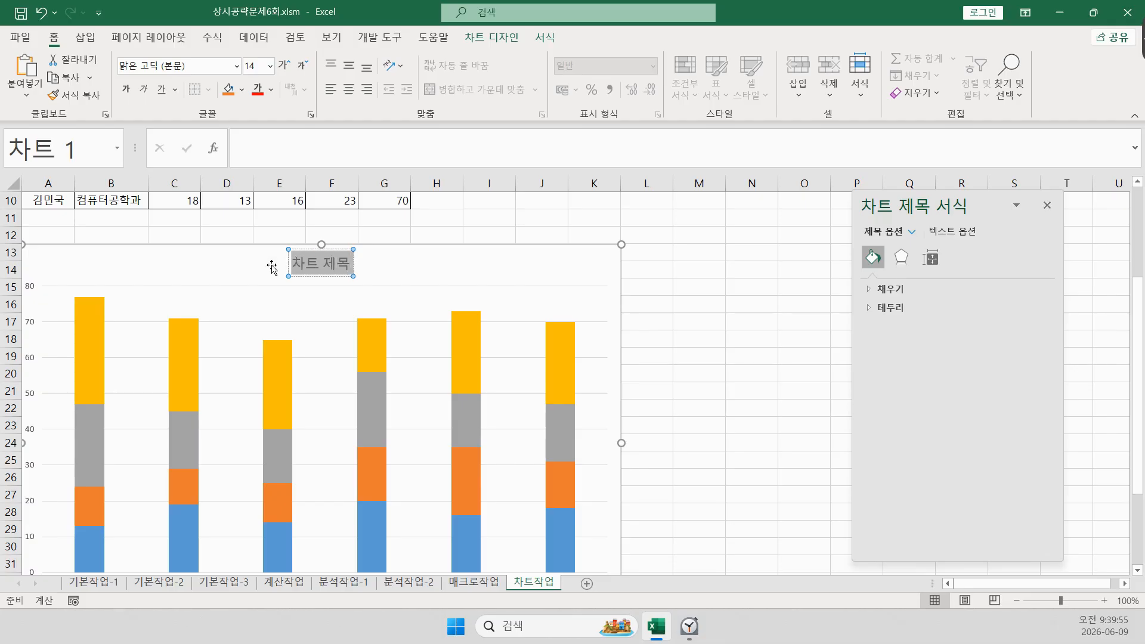
{"action": "key", "text": "Delete"}
{"action": "type", "text": "1학기 컴"}
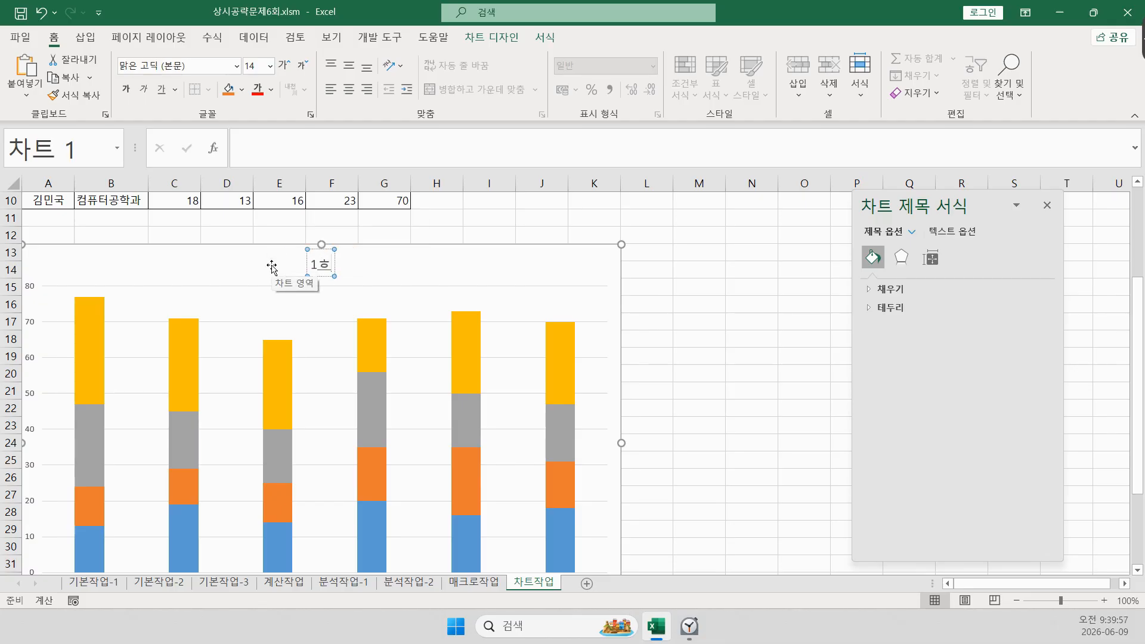
{"action": "type", "text": "퓨"}
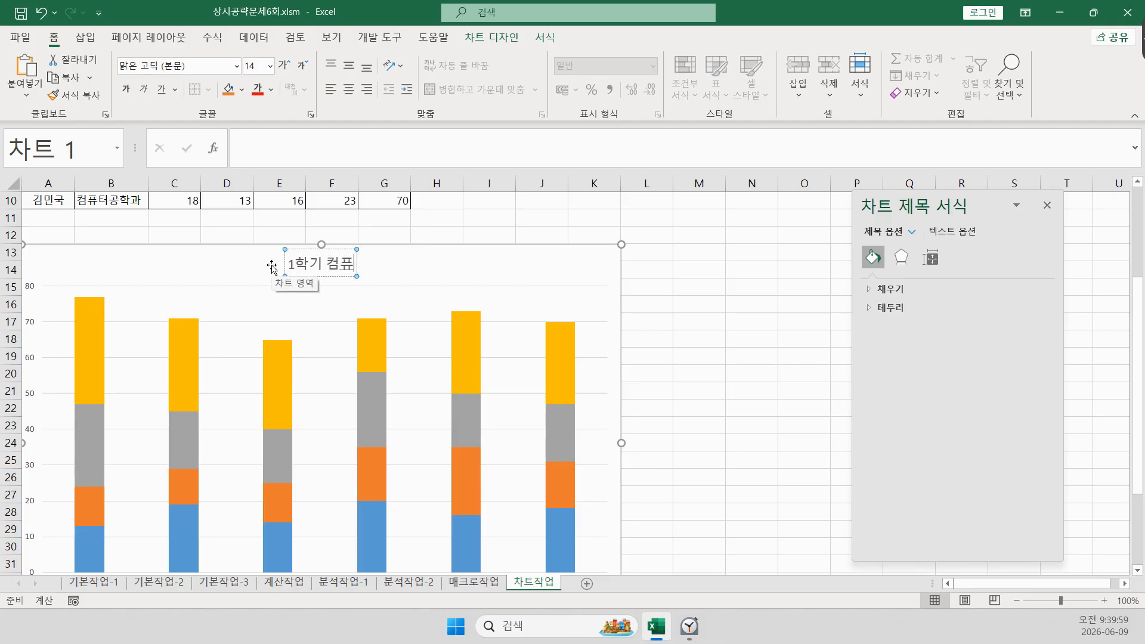
{"action": "type", "text": "터공하과"}
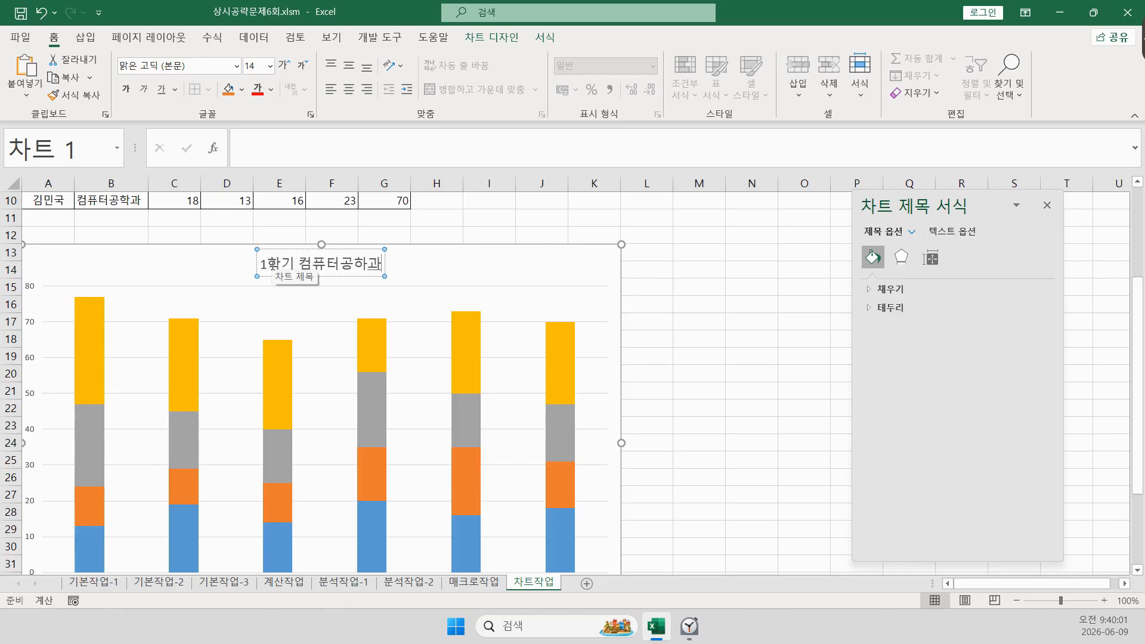
{"action": "type", "text": " 성적"}
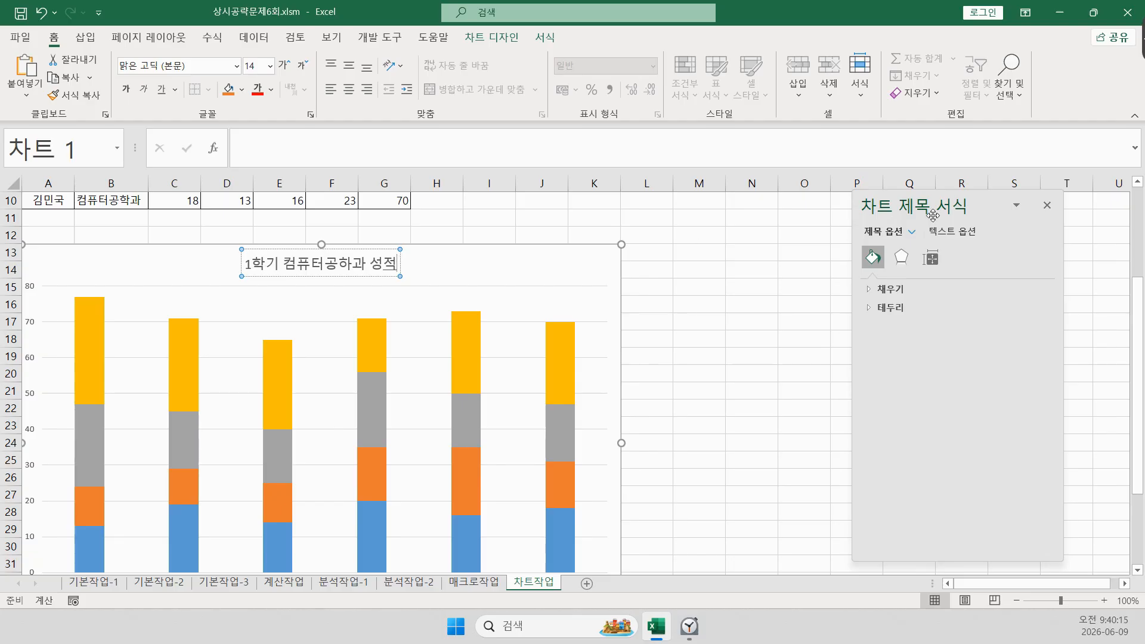
{"action": "left_click_drag", "start_coordinate": [936, 207], "coordinate": [939, 206]}
{"action": "left_click", "coordinate": [544, 38]}
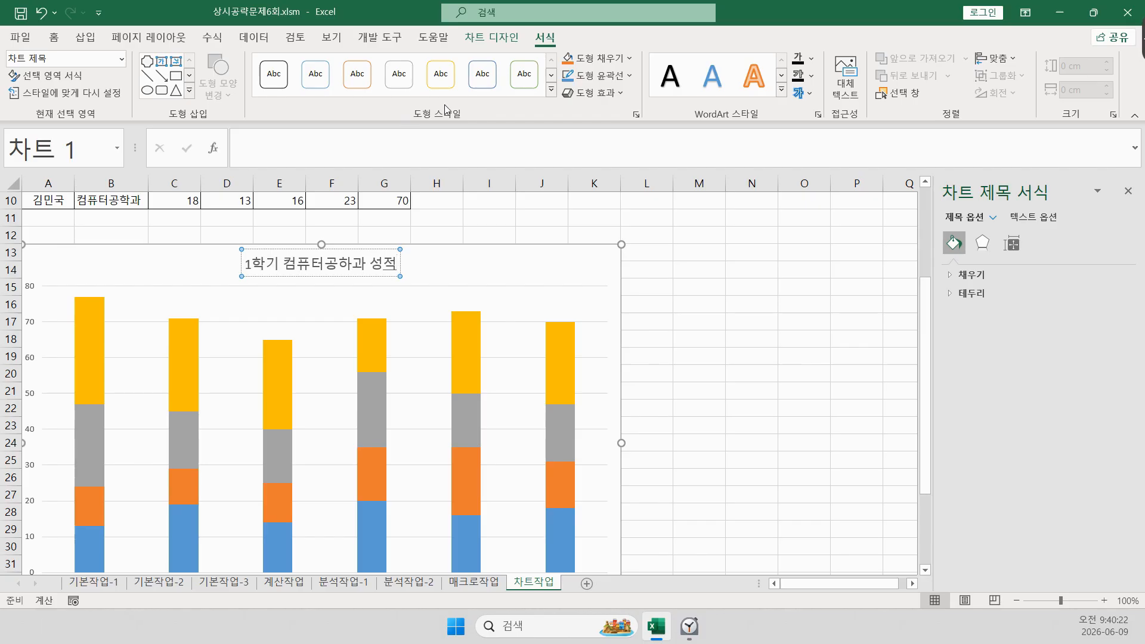
{"action": "left_click", "coordinate": [1127, 191]}
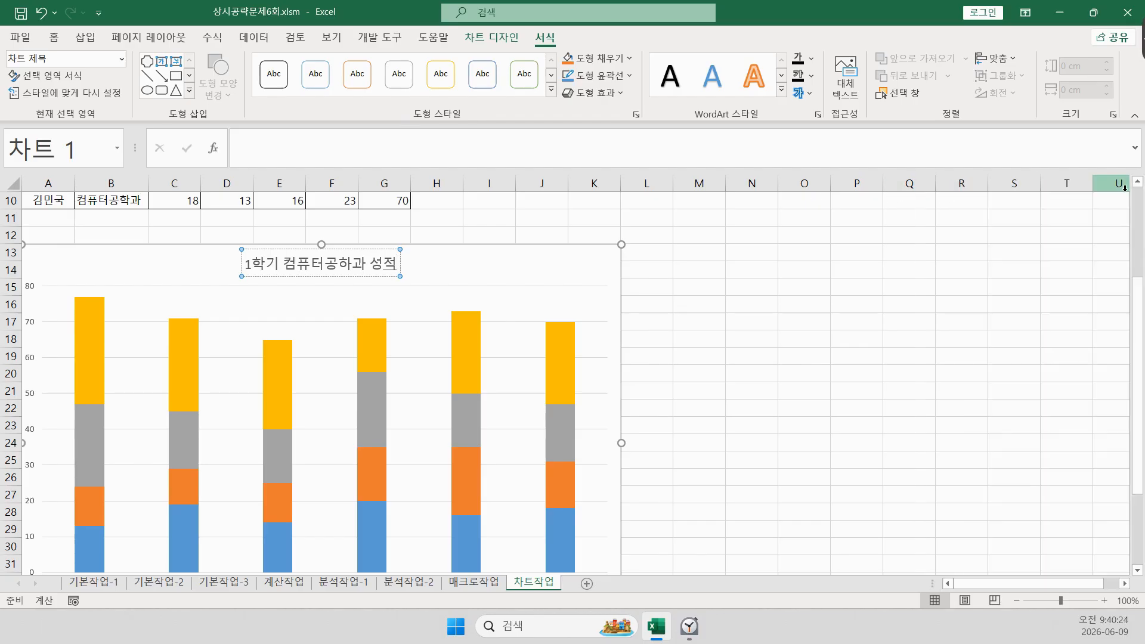
- Capture the lower three rows of theme shape styles, paste the picture beside the chart and enlarge it to about 6.73 by 15.76 cm
{"action": "left_click", "coordinate": [551, 90]}
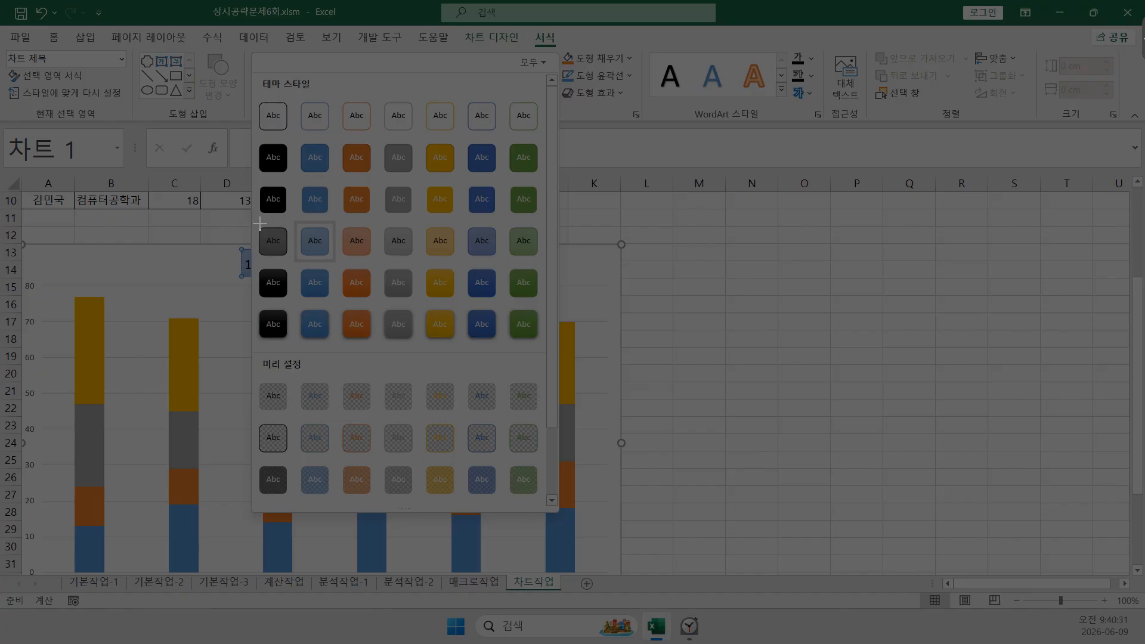
{"action": "left_click_drag", "start_coordinate": [260, 224], "coordinate": [544, 345]}
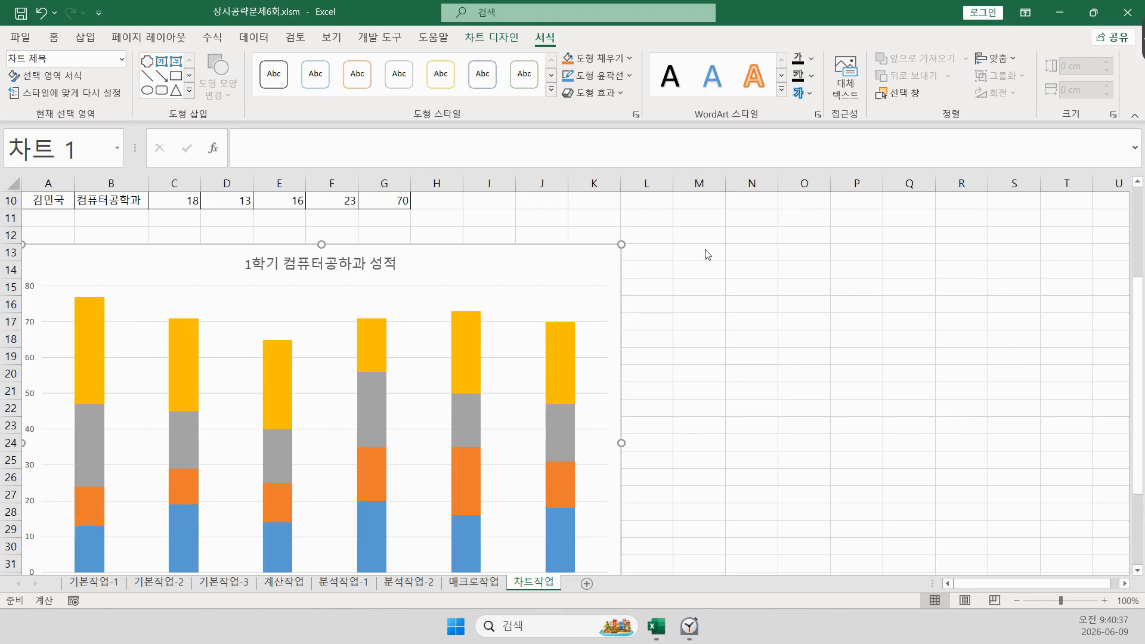
{"action": "left_click", "coordinate": [706, 251]}
{"action": "left_click", "coordinate": [768, 249]}
{"action": "key", "text": "ctrl+v"}
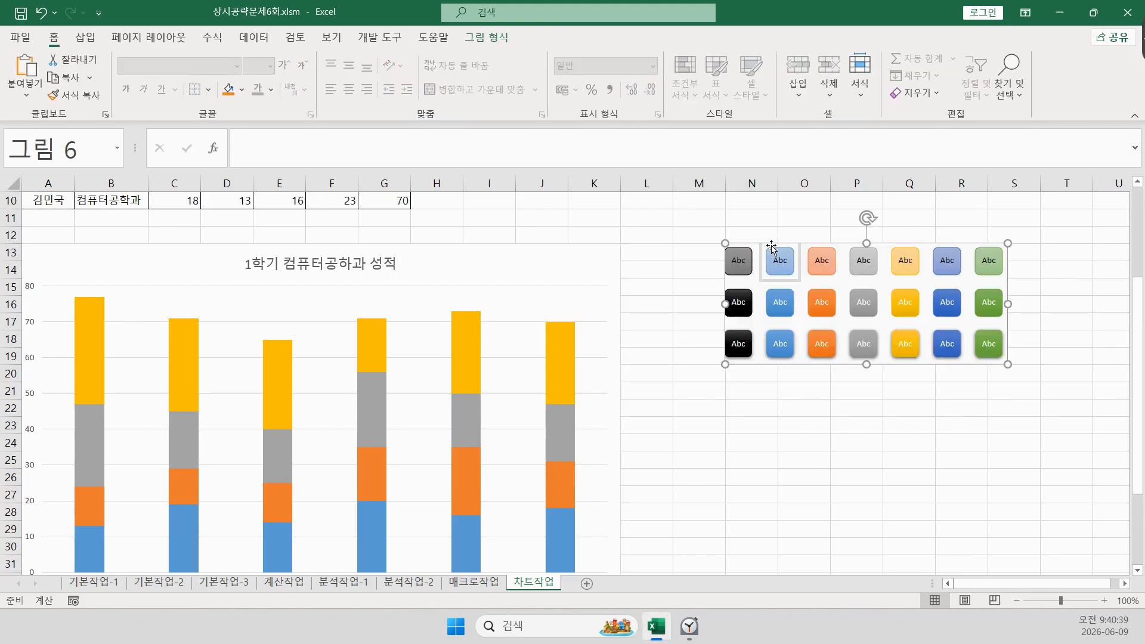
{"action": "left_click_drag", "start_coordinate": [799, 290], "coordinate": [732, 282]}
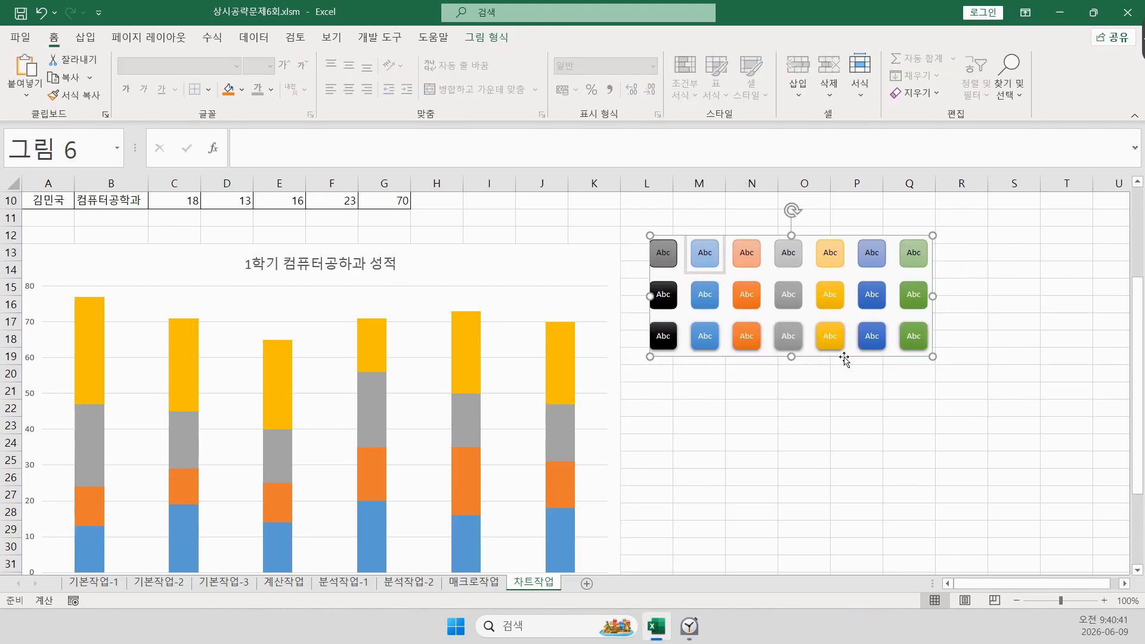
{"action": "left_click_drag", "start_coordinate": [934, 357], "coordinate": [1095, 426]}
{"action": "left_click", "coordinate": [477, 39]}
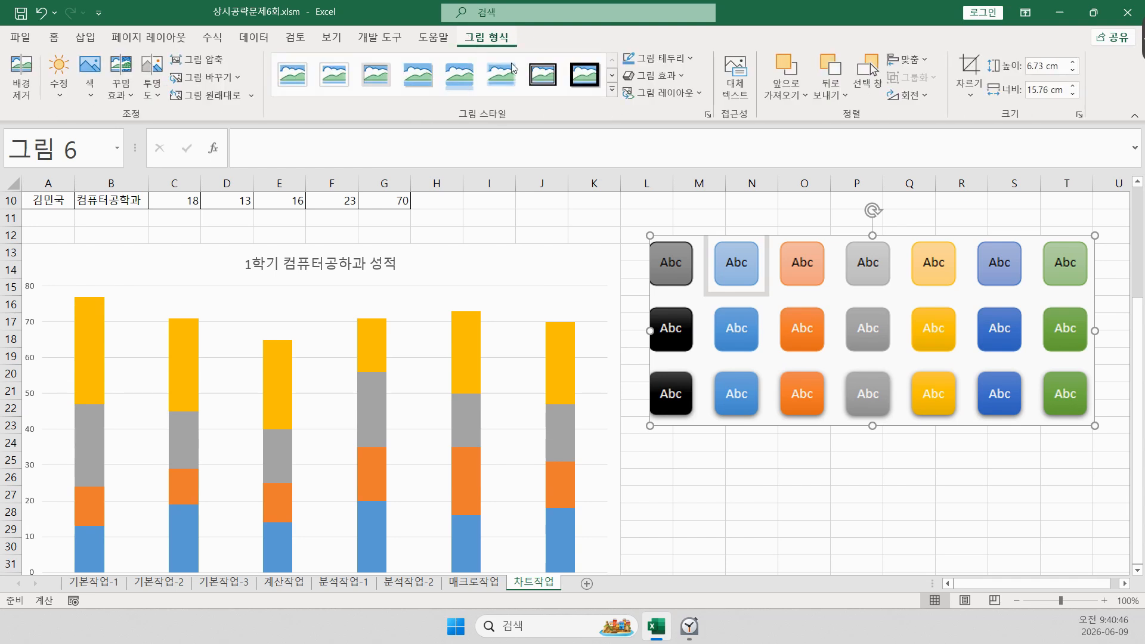
- Apply the pale blue theme shape style from the fourth row, second column, to the chart title
{"action": "left_click", "coordinate": [345, 271]}
{"action": "left_click", "coordinate": [551, 90]}
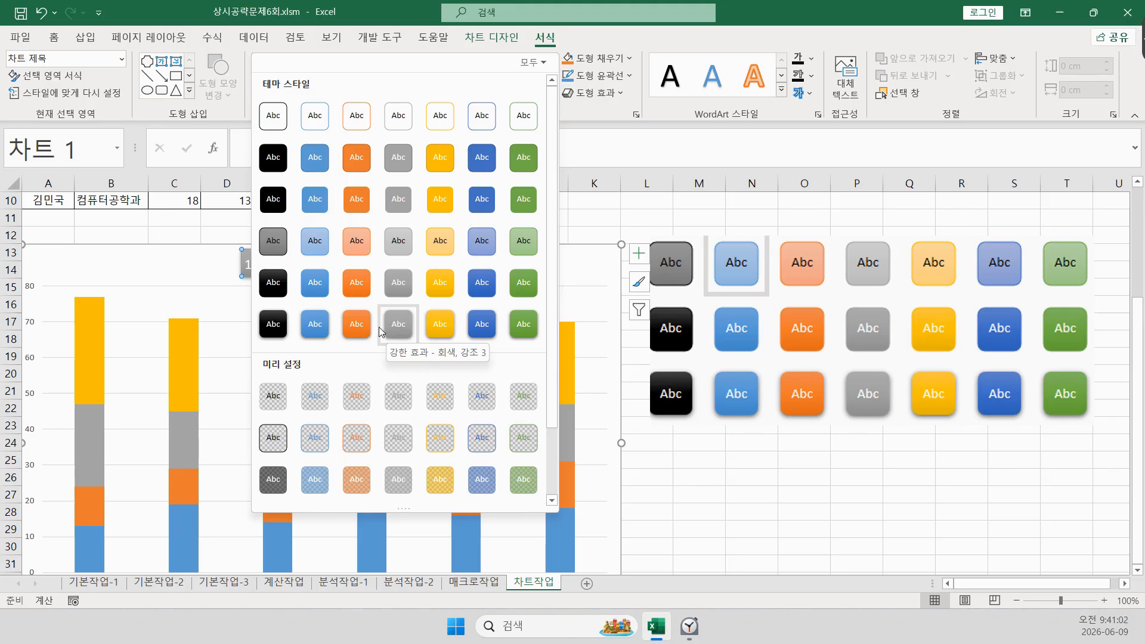
{"action": "key", "text": "Escape"}
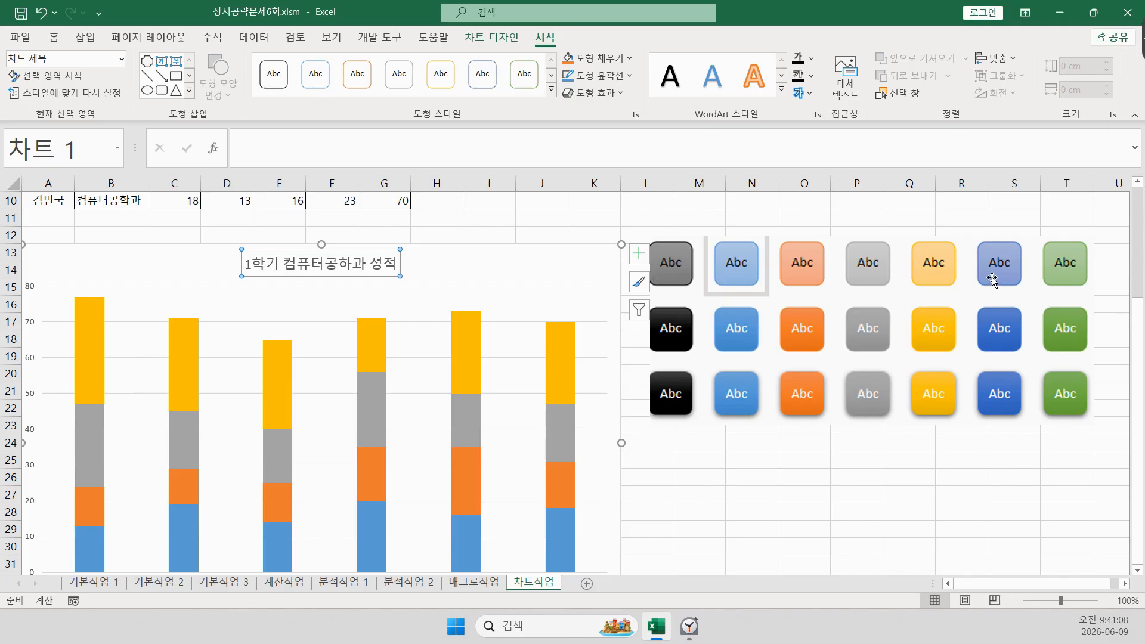
{"action": "left_click", "coordinate": [551, 90]}
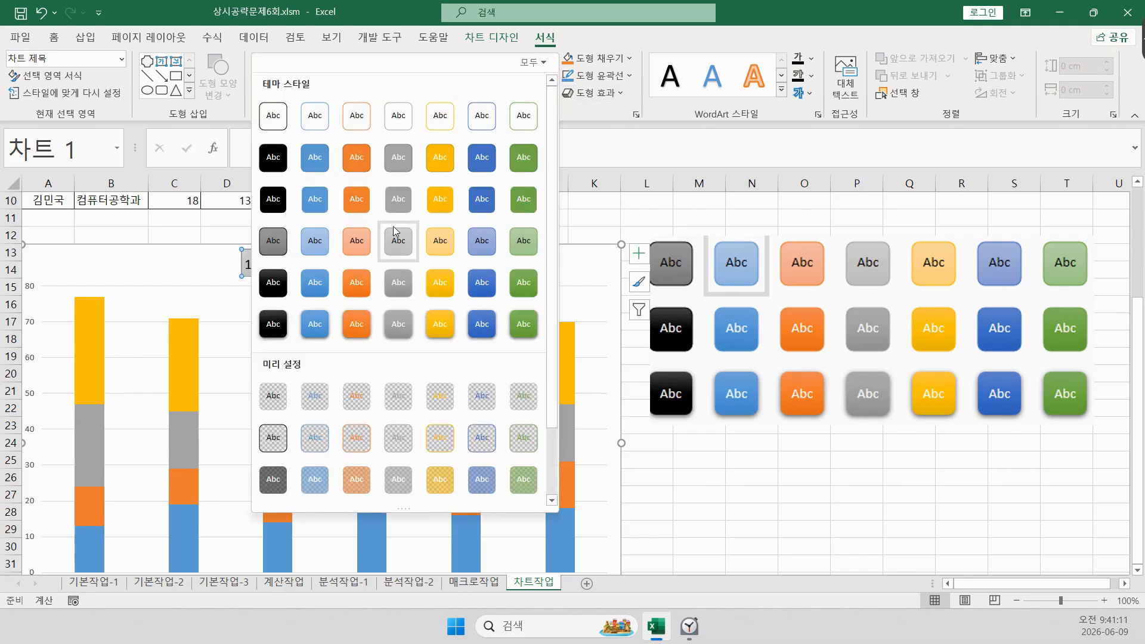
{"action": "left_click", "coordinate": [322, 246]}
- Delete the pasted picture of shape styles beside the chart
{"action": "left_click", "coordinate": [869, 321]}
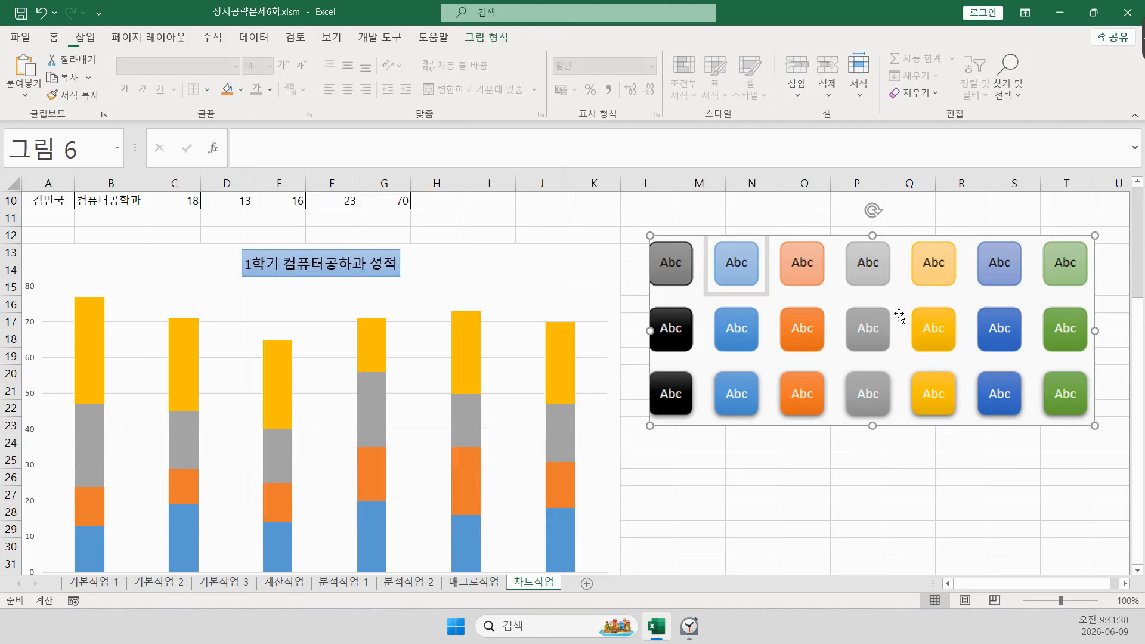
{"action": "key", "text": "Delete"}
- Delete the legend below the chart's horizontal axis
{"action": "scroll", "coordinate": [660, 284], "scroll_direction": "down", "scroll_amount": 3}
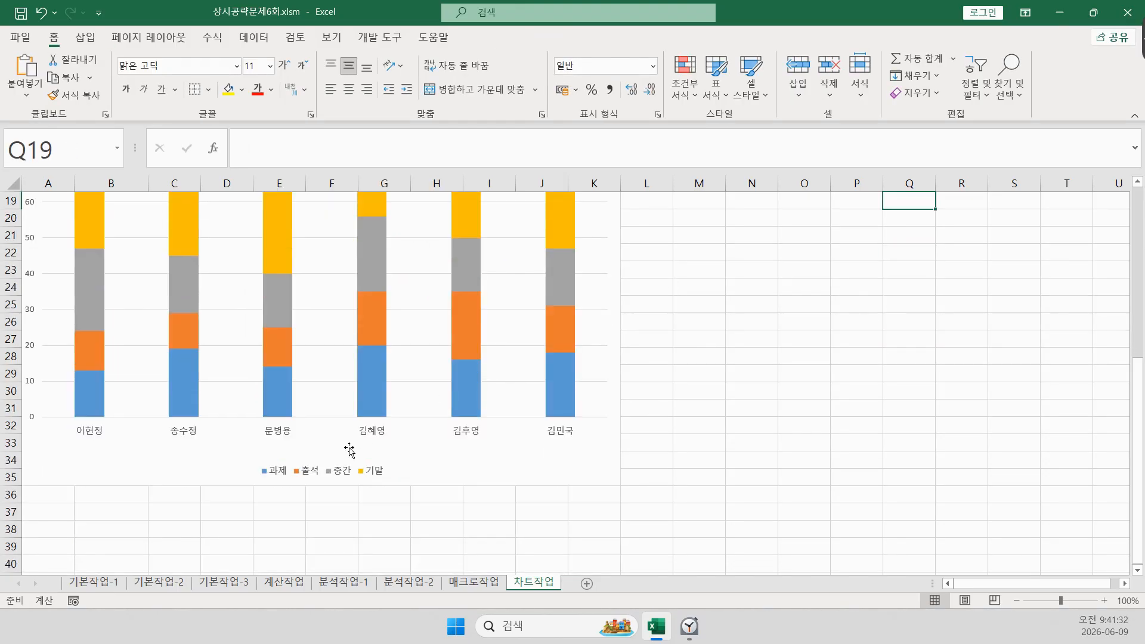
{"action": "left_click", "coordinate": [345, 476]}
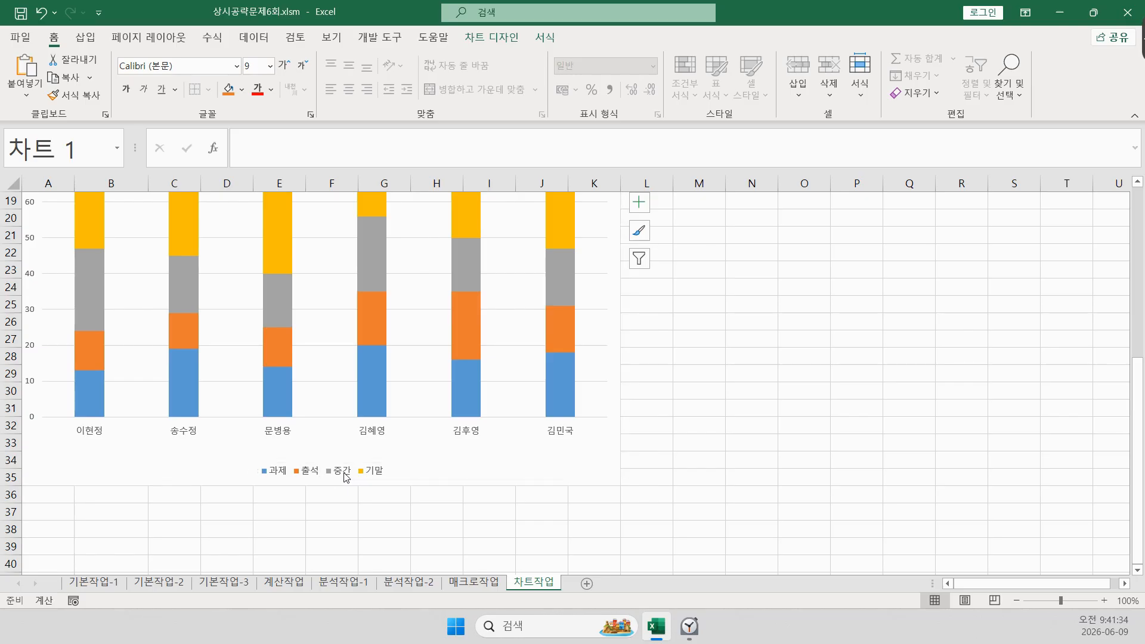
{"action": "key", "text": "Delete"}
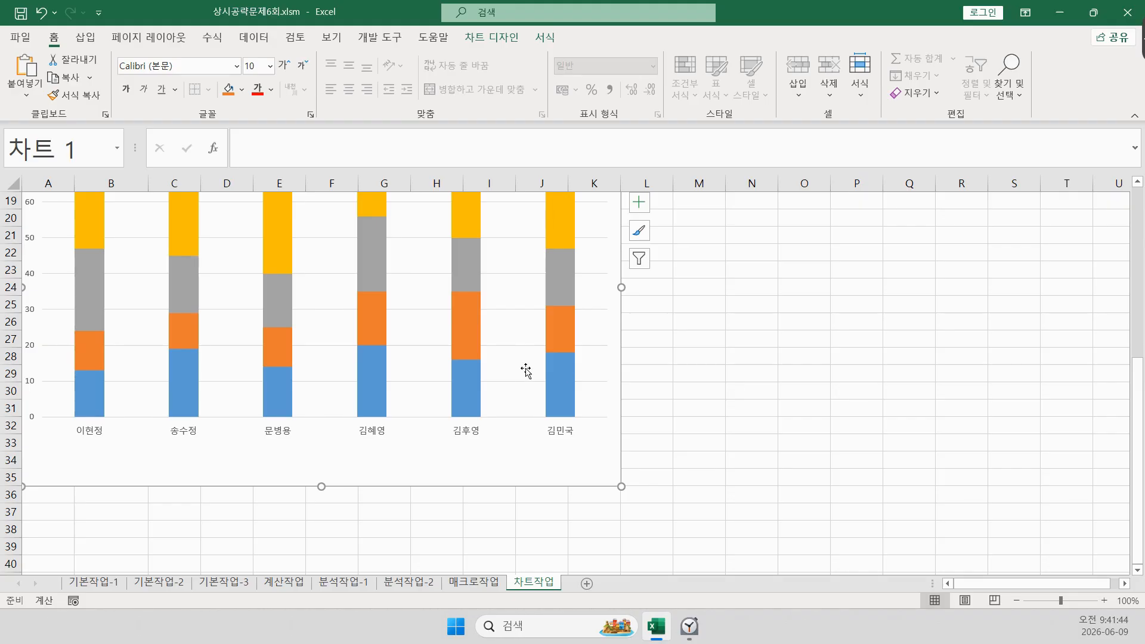
- Add a data table with legend keys (범례 표지 포함) to the chart and recheck the data table options
{"action": "left_click", "coordinate": [505, 37]}
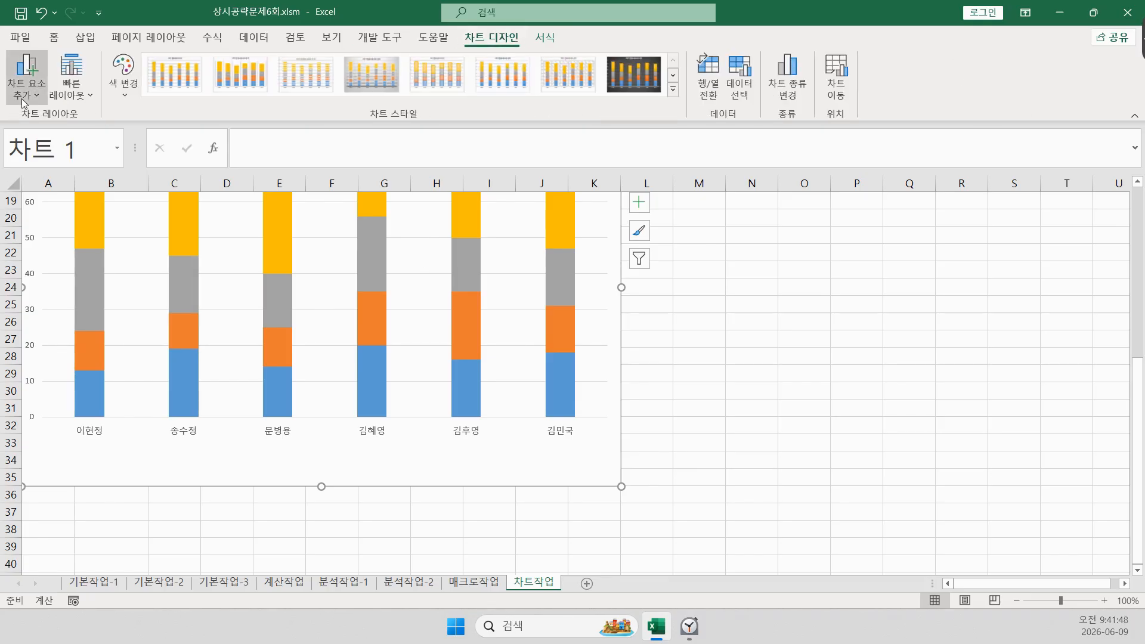
{"action": "left_click", "coordinate": [26, 74]}
{"action": "mouse_move", "coordinate": [72, 192]}
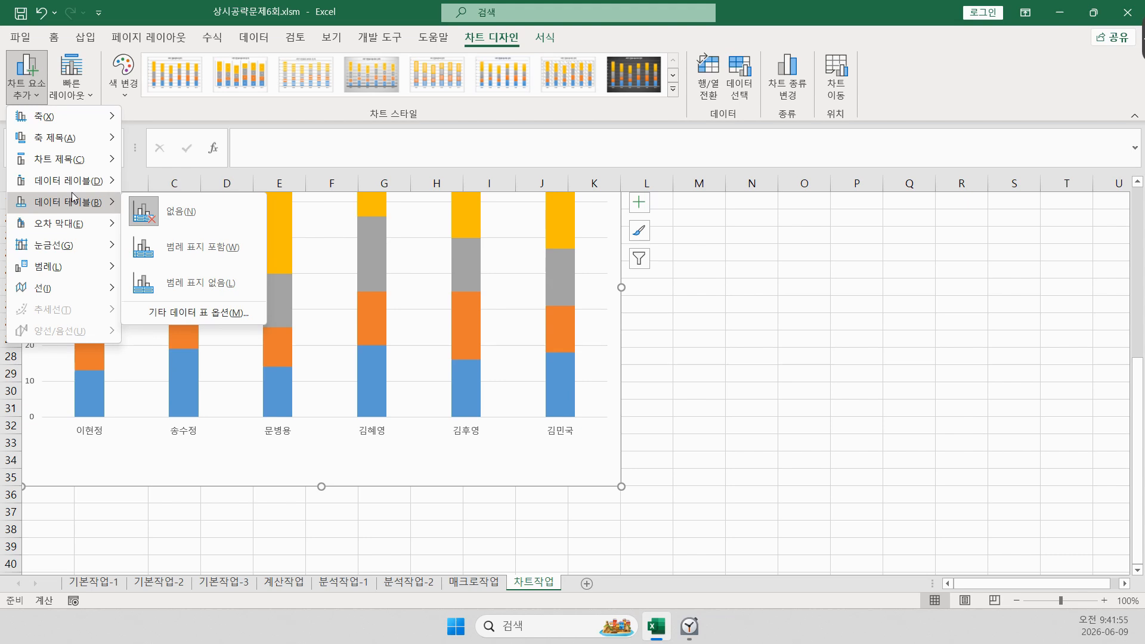
{"action": "left_click", "coordinate": [189, 239]}
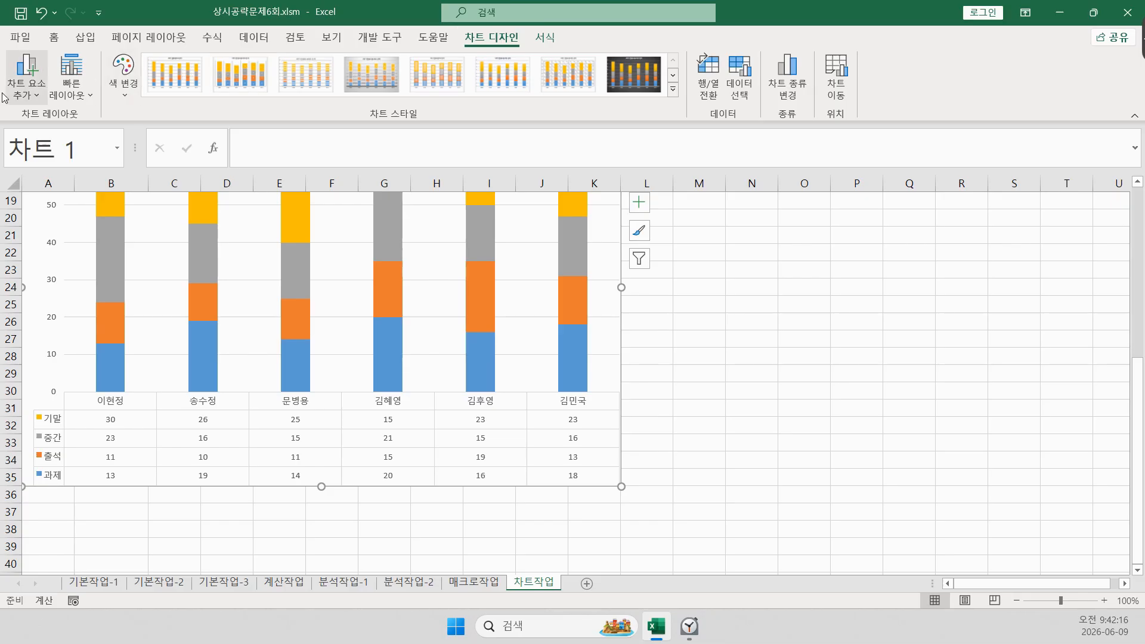
{"action": "left_click", "coordinate": [27, 76]}
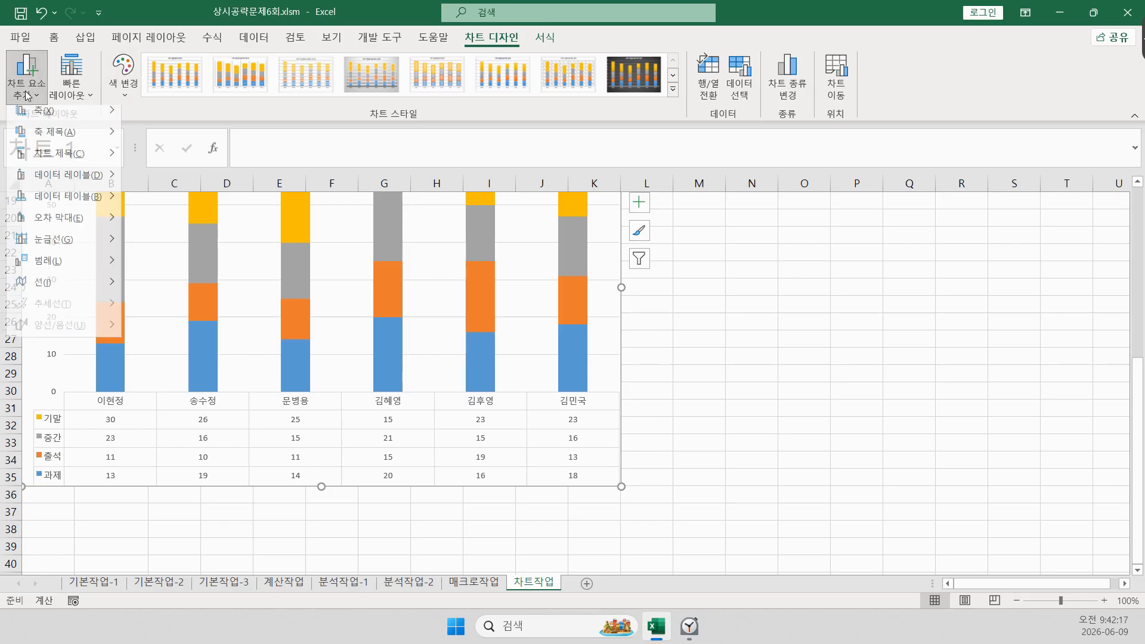
{"action": "mouse_move", "coordinate": [85, 203]}
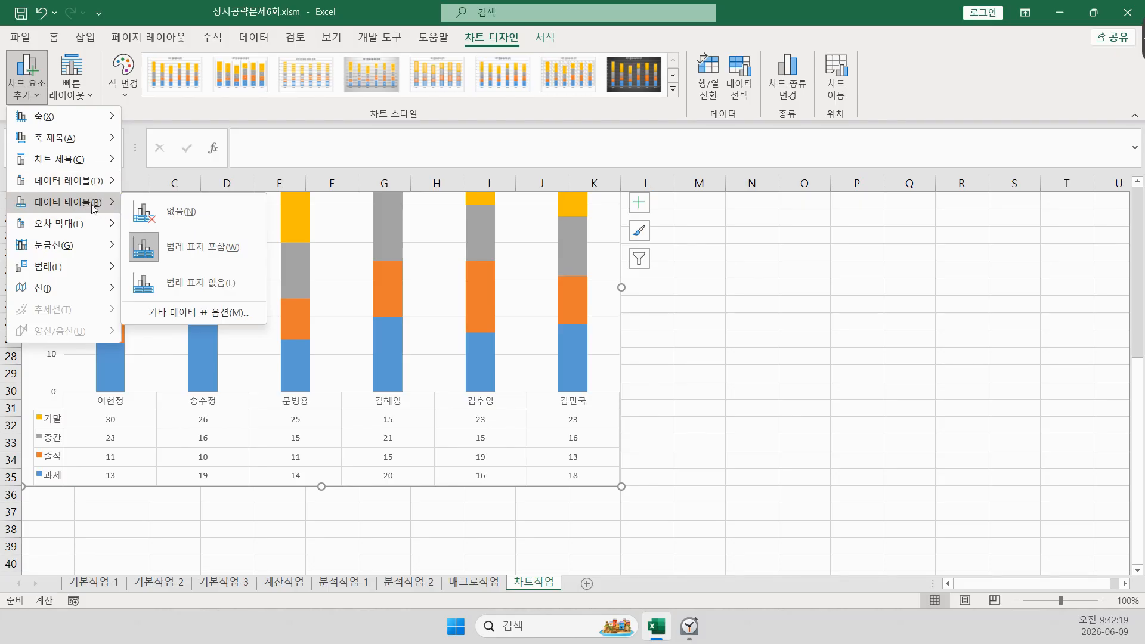
- Add a primary vertical (기본 세로) axis title to the stacked column chart
{"action": "left_click", "coordinate": [222, 288]}
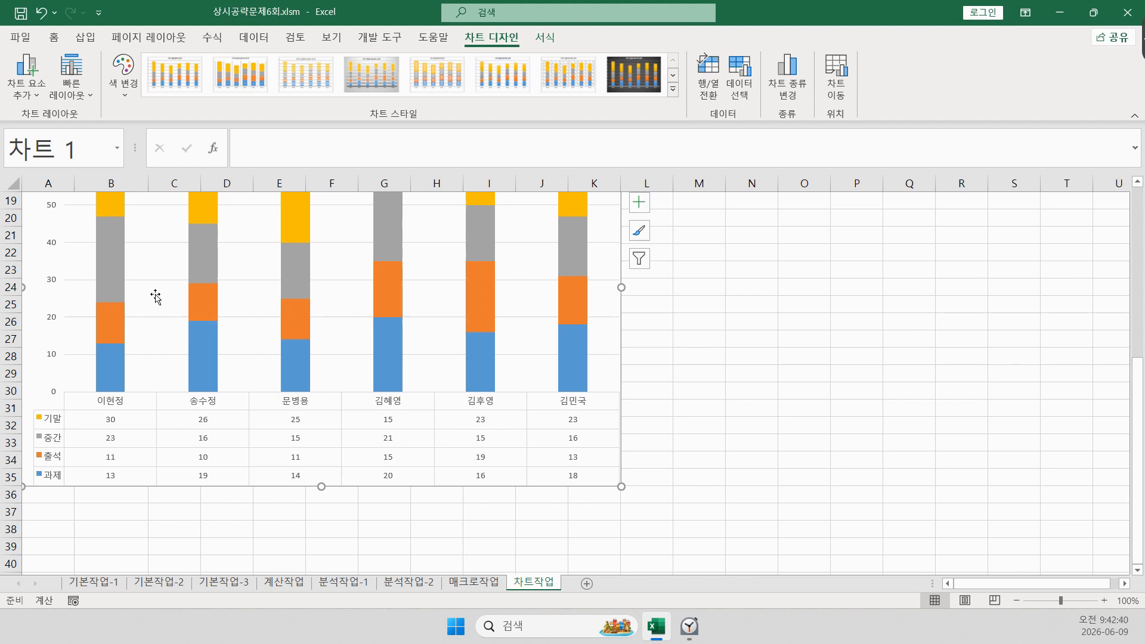
{"action": "scroll", "coordinate": [155, 296], "scroll_direction": "up", "scroll_amount": 2}
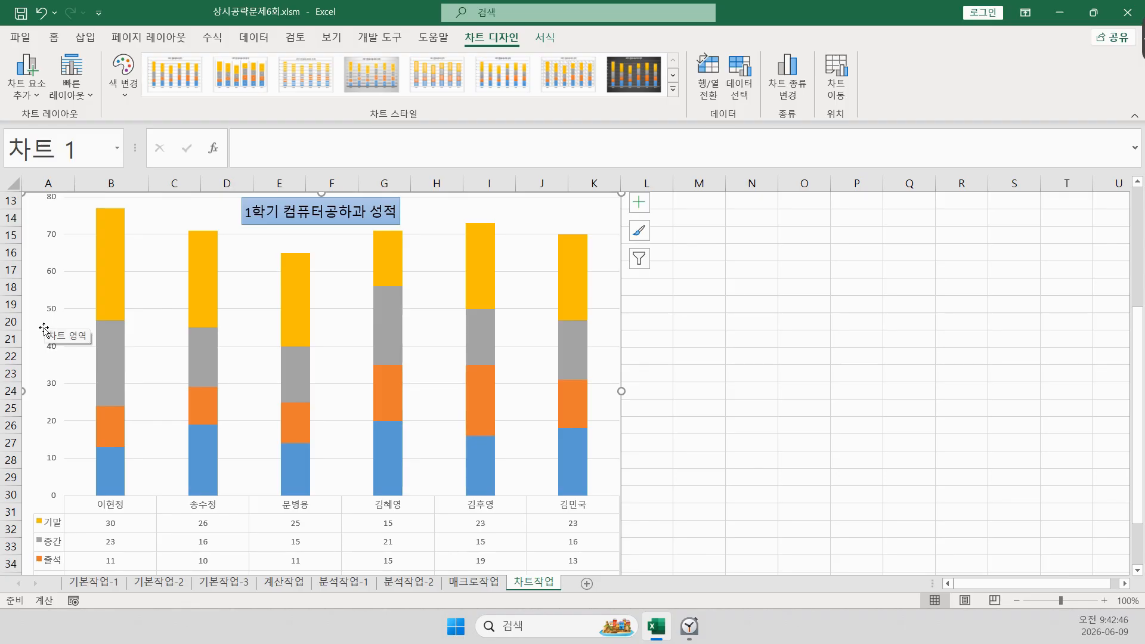
{"action": "scroll", "coordinate": [205, 333], "scroll_direction": "up", "scroll_amount": 1}
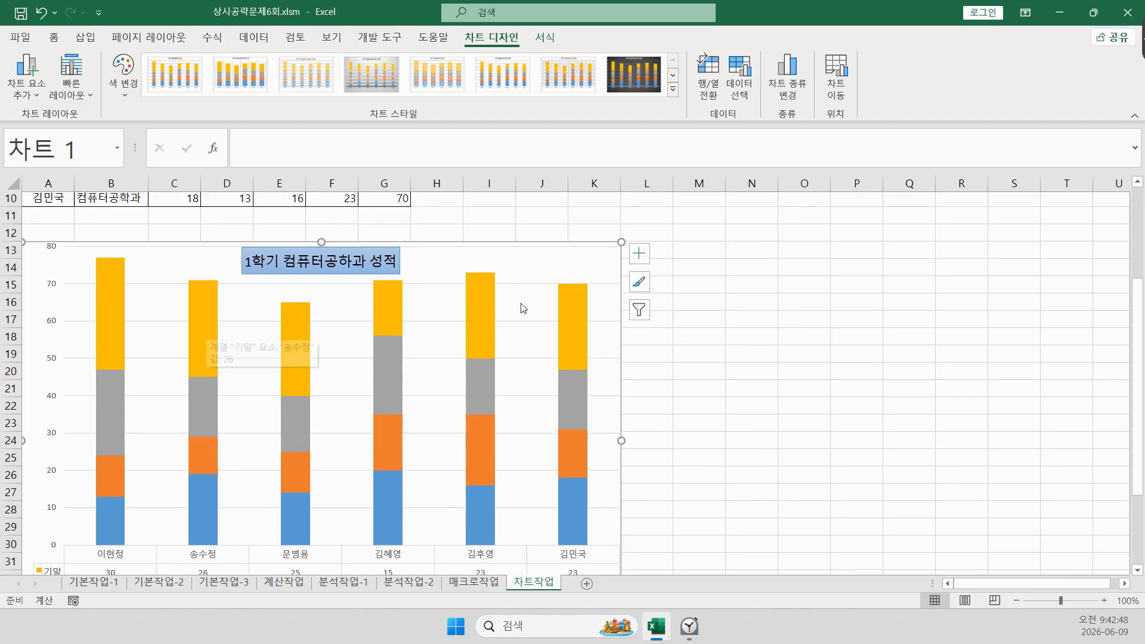
{"action": "left_click", "coordinate": [640, 256]}
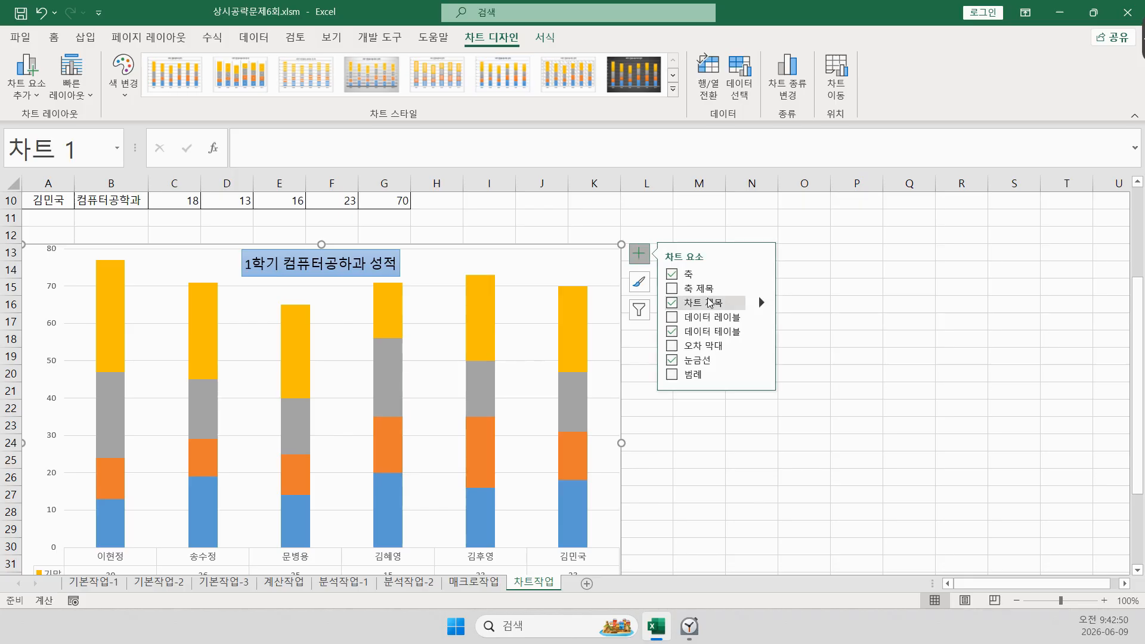
{"action": "left_click", "coordinate": [763, 290]}
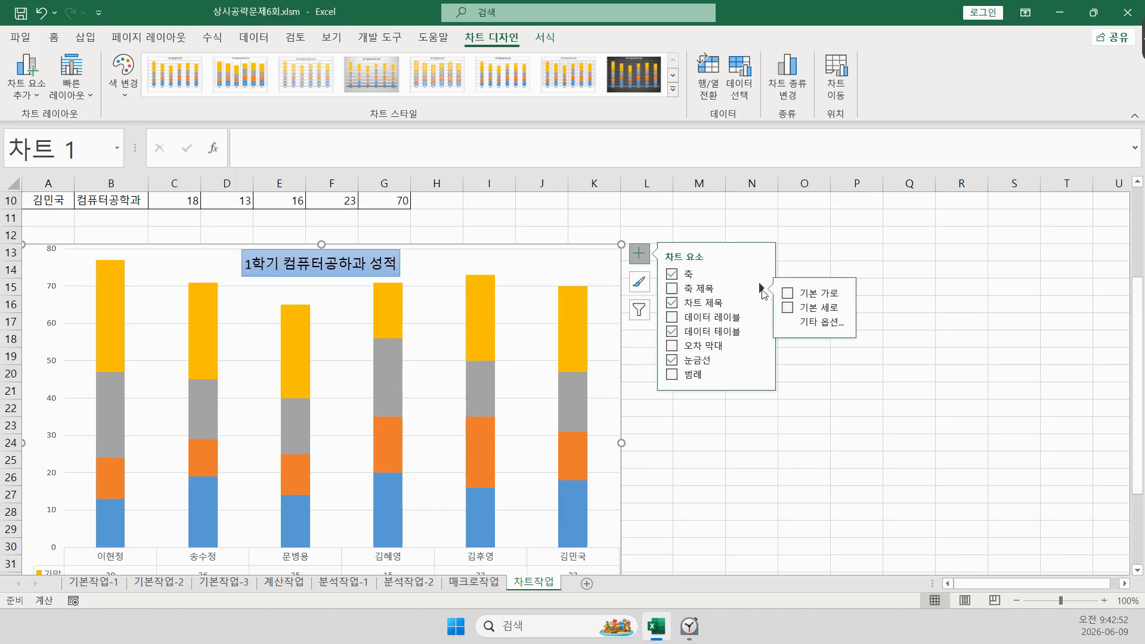
{"action": "left_click", "coordinate": [784, 311]}
- Replace the vertical axis title's placeholder text with 점수
{"action": "left_click", "coordinate": [33, 398]}
{"action": "key", "text": "BackSpace"}
{"action": "key", "text": "BackSpace"}
{"action": "key", "text": "BackSpace"}
{"action": "key", "text": "BackSpace"}
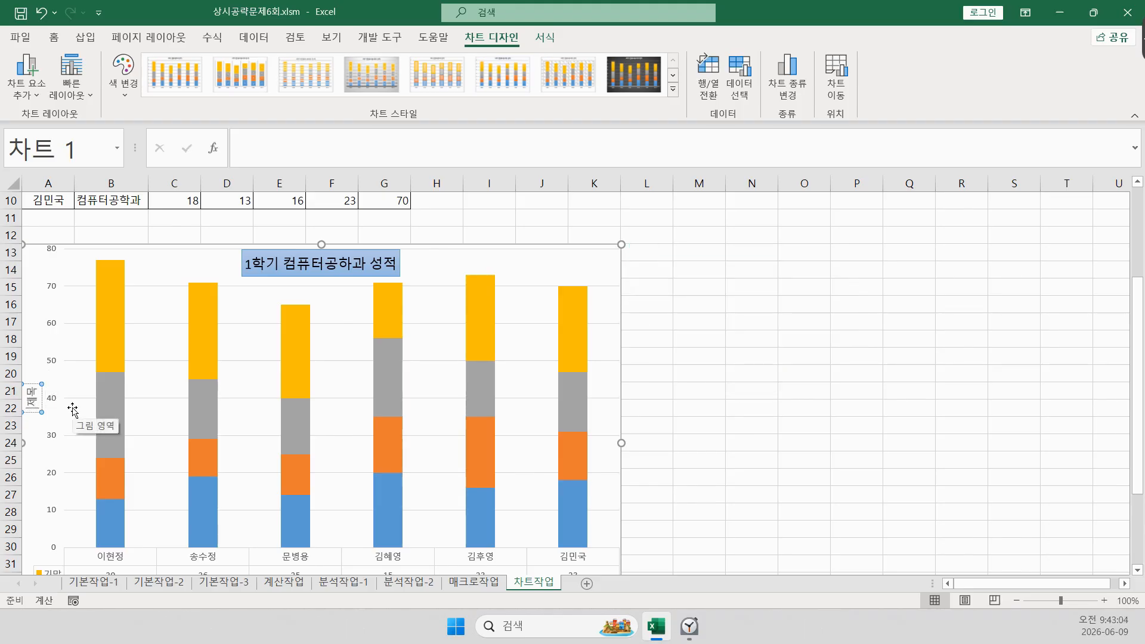
{"action": "type", "text": "점수"}
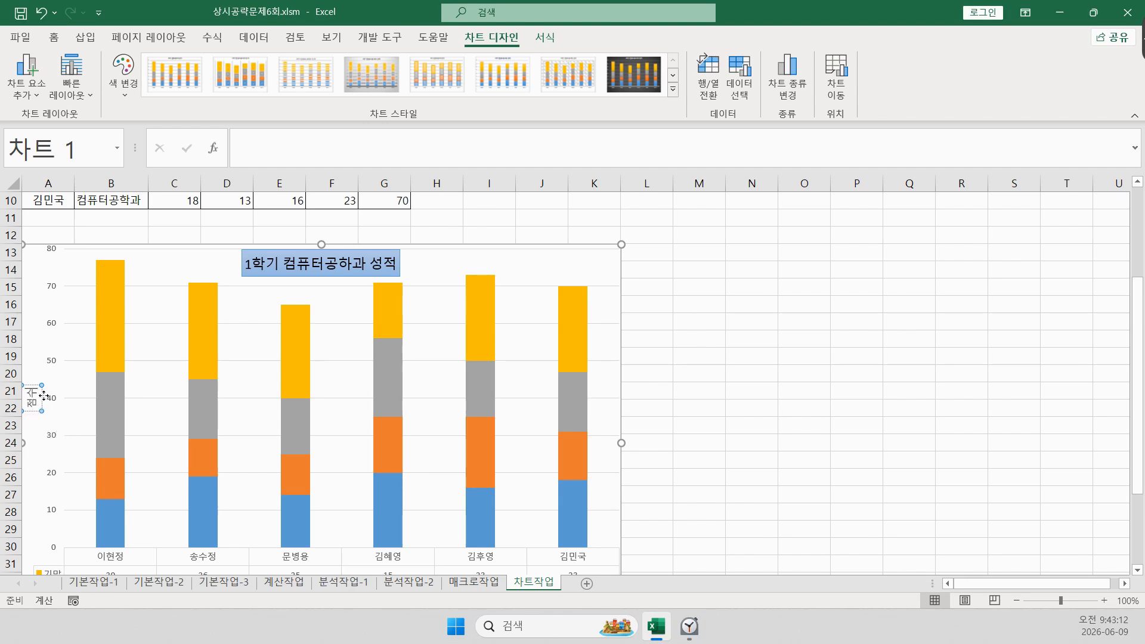
- Set the text direction of the 점수 axis title to stacked (스택형)
{"action": "right_click", "coordinate": [39, 395]}
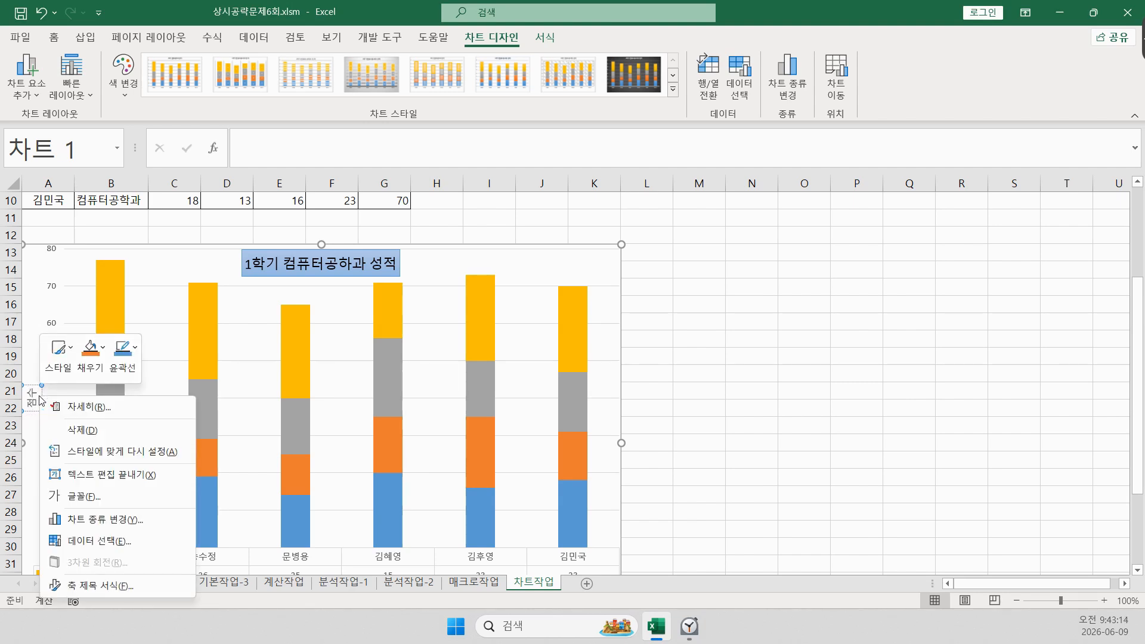
{"action": "left_click", "coordinate": [72, 583]}
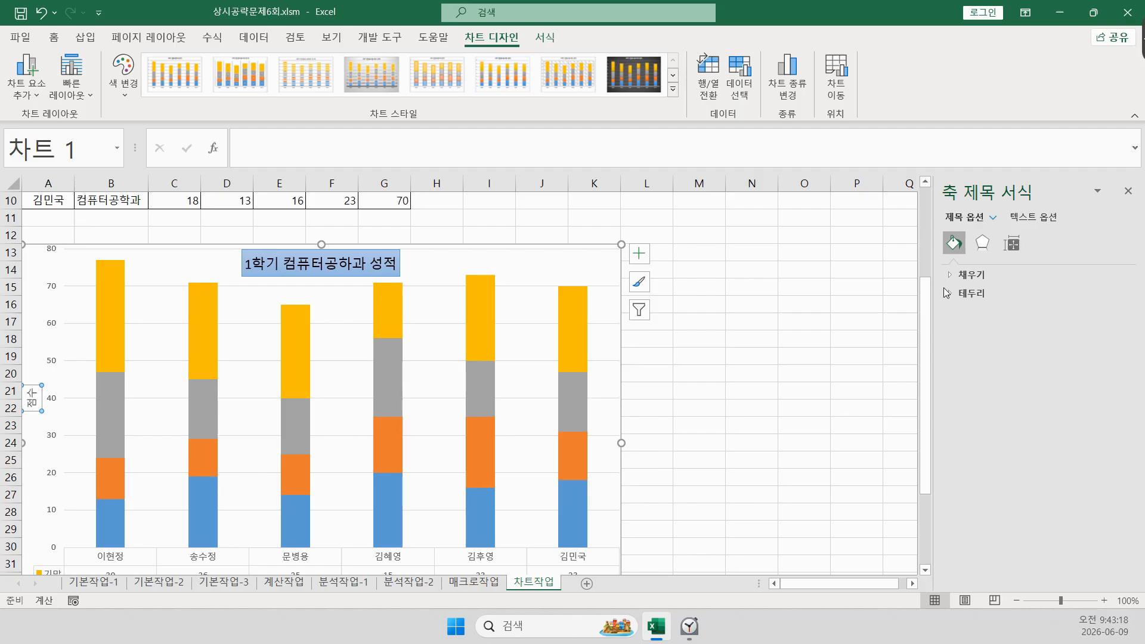
{"action": "mouse_move", "coordinate": [101, 398]}
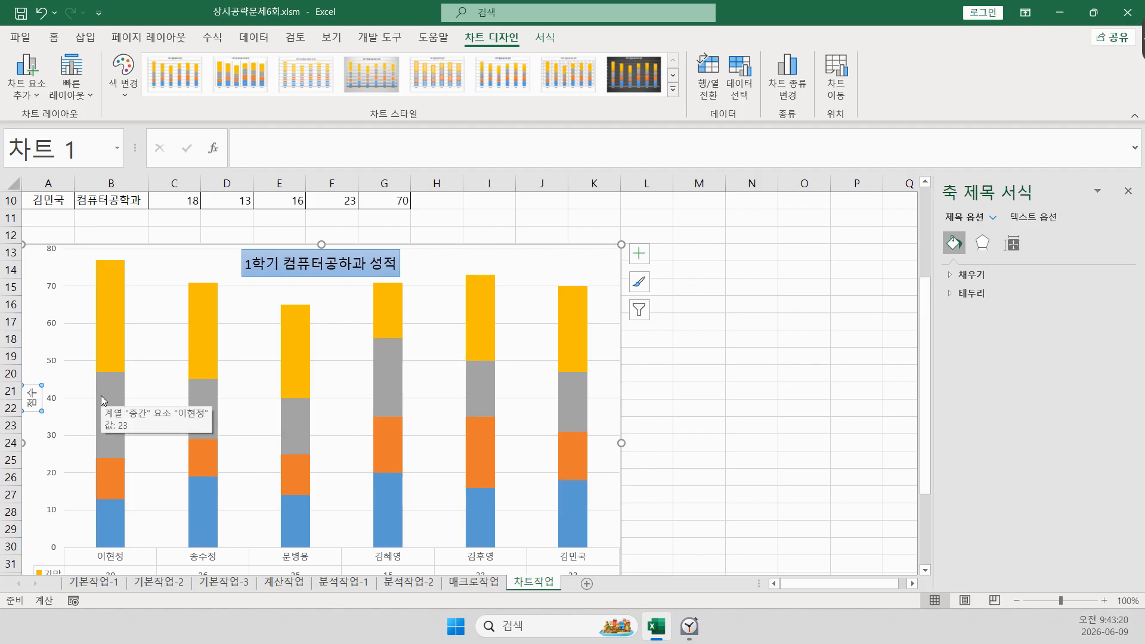
{"action": "left_click", "coordinate": [1021, 247]}
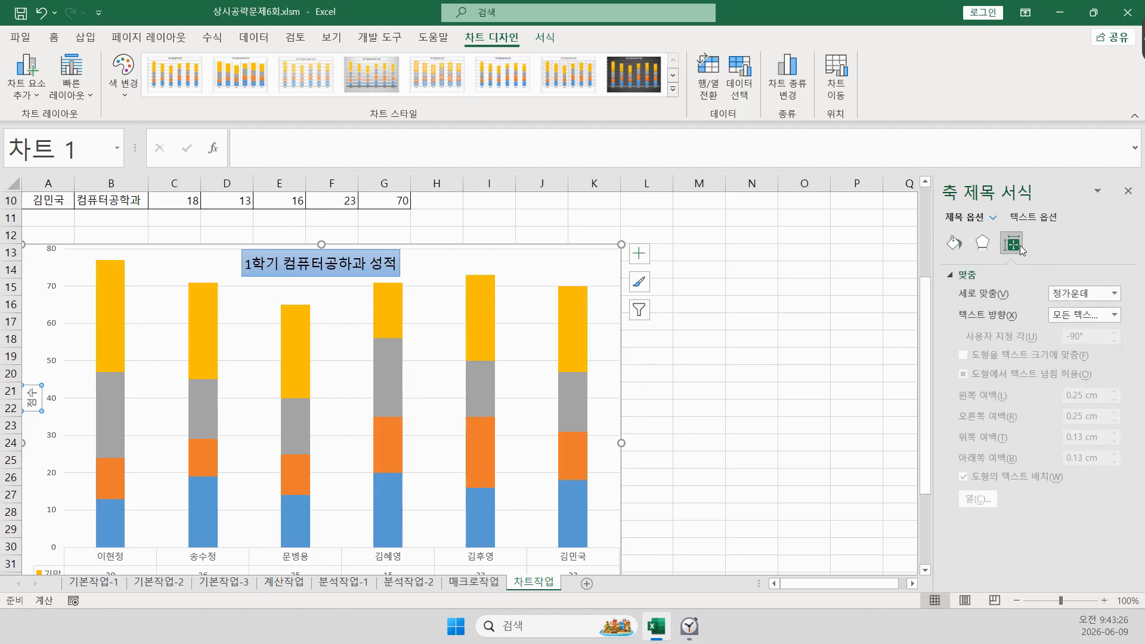
{"action": "left_click", "coordinate": [1094, 318]}
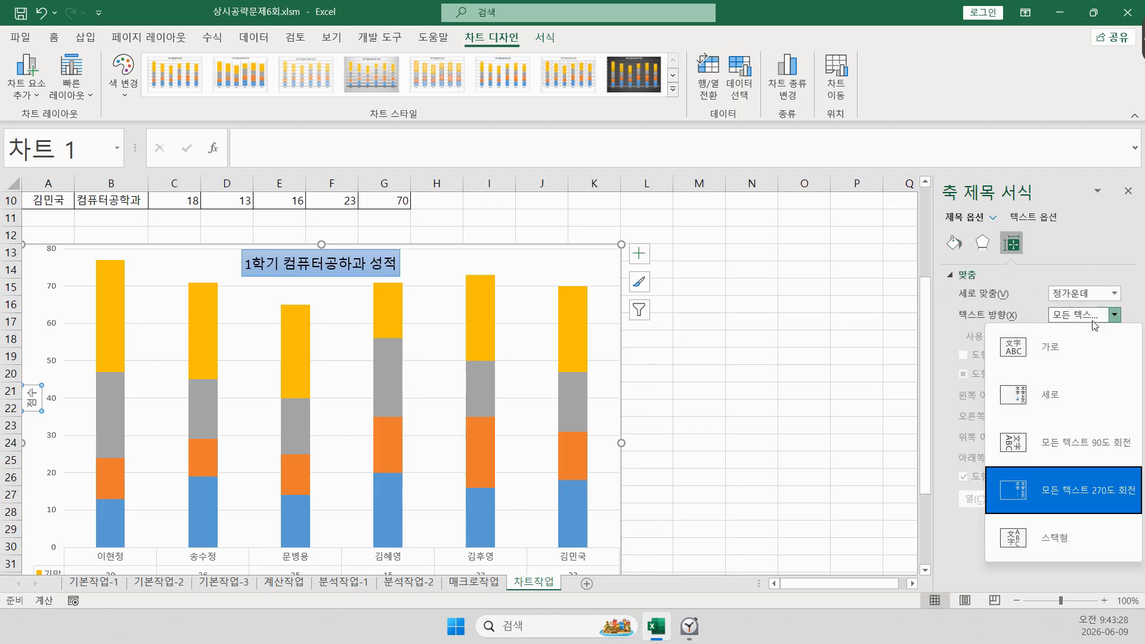
{"action": "left_click", "coordinate": [1060, 533]}
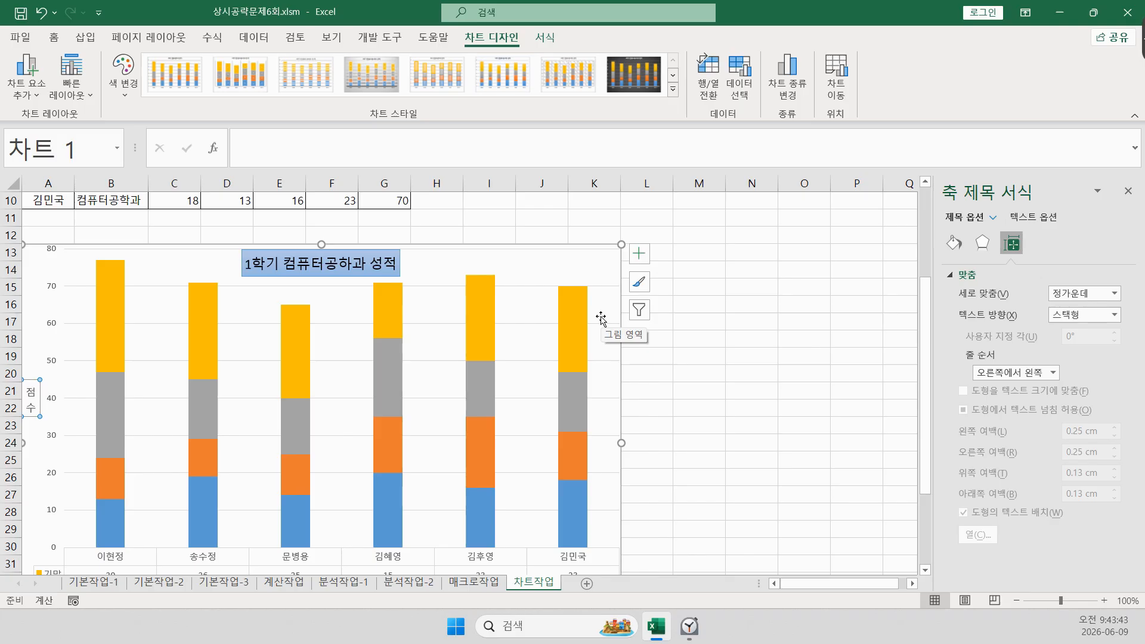
{"action": "left_click", "coordinate": [770, 304]}
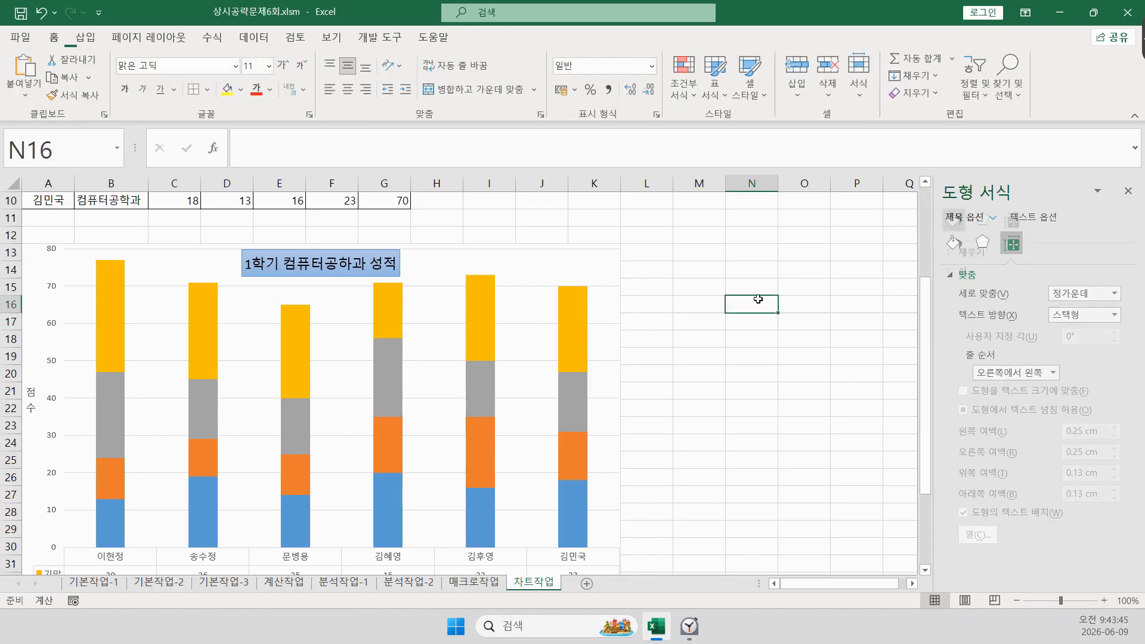
- Open the shadow (그림자) presets for the chart area and browse to the inner (안쪽) group
{"action": "left_click", "coordinate": [601, 269]}
{"action": "right_click", "coordinate": [616, 275]}
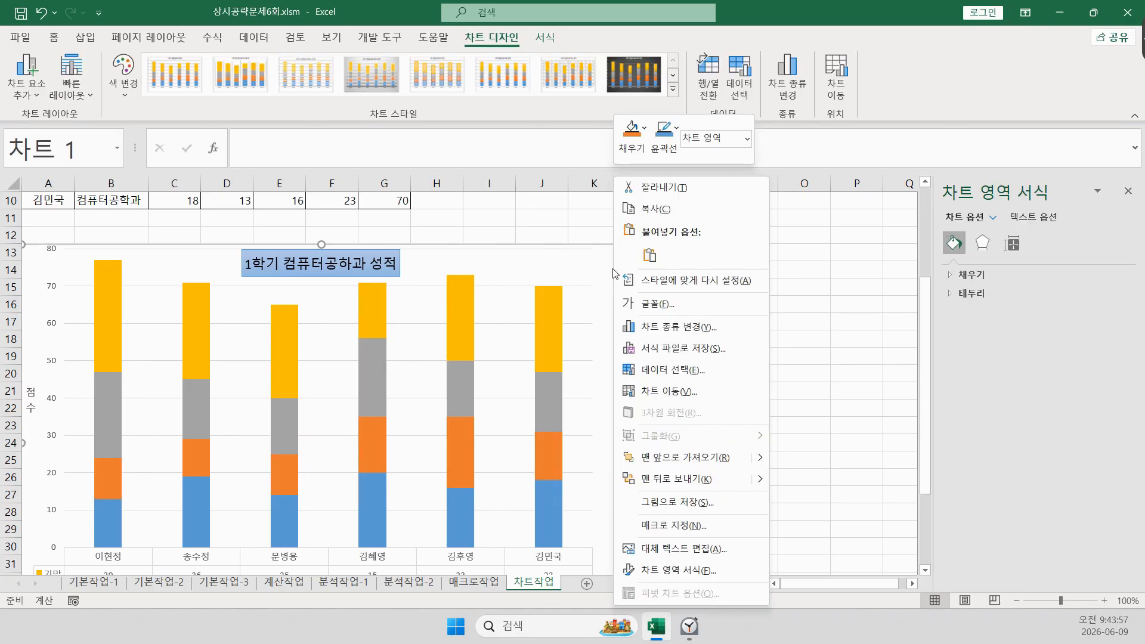
{"action": "left_click", "coordinate": [653, 572]}
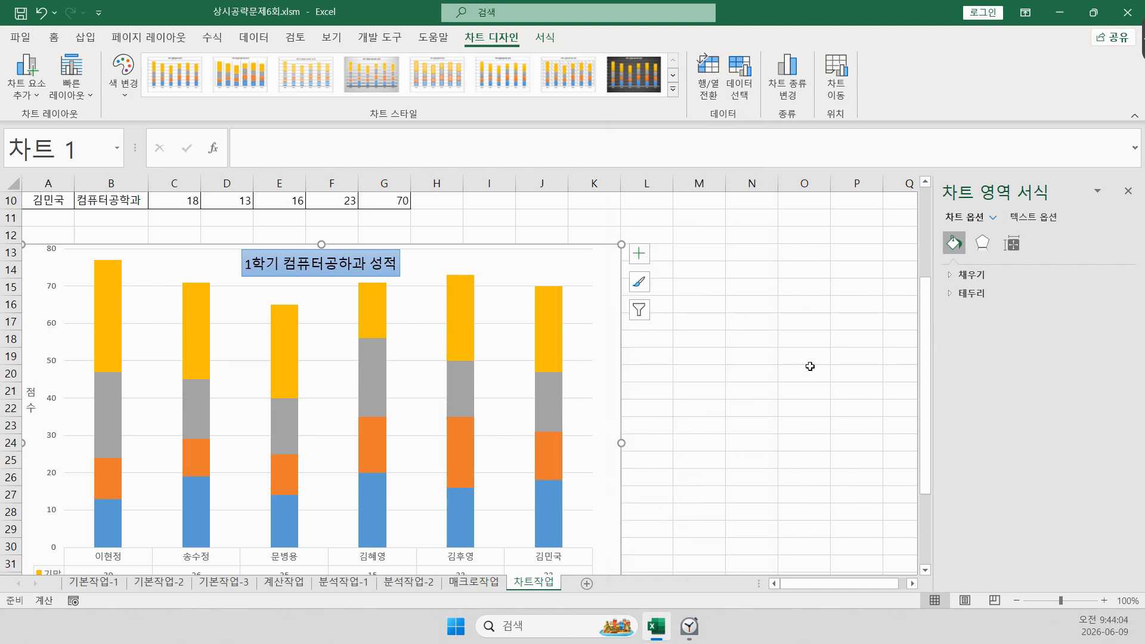
{"action": "left_click", "coordinate": [983, 244]}
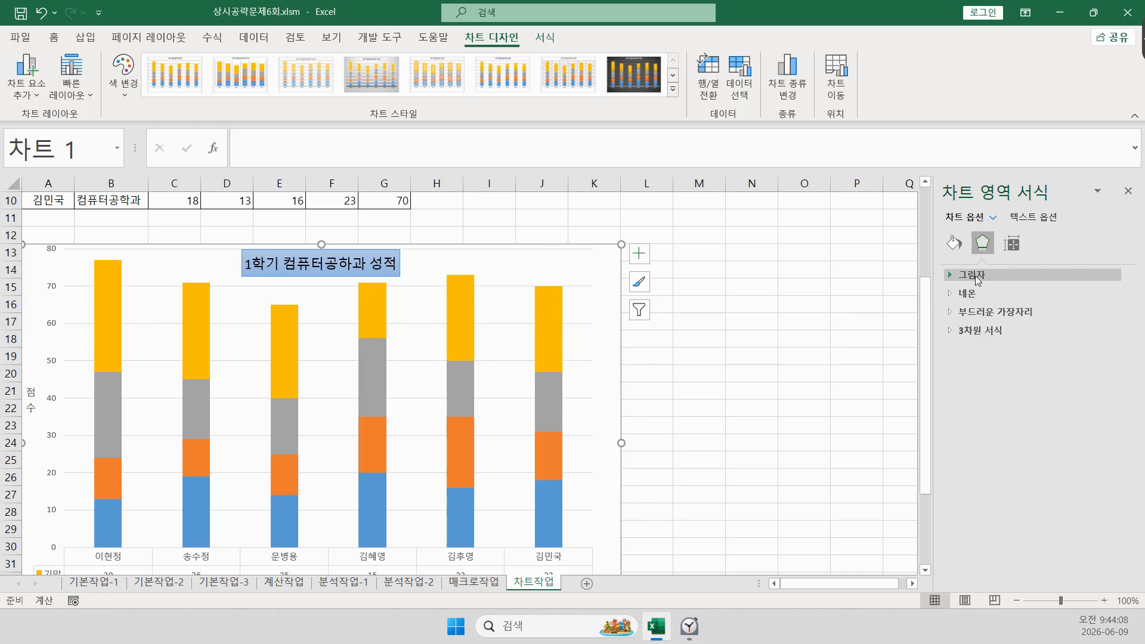
{"action": "left_click", "coordinate": [947, 274]}
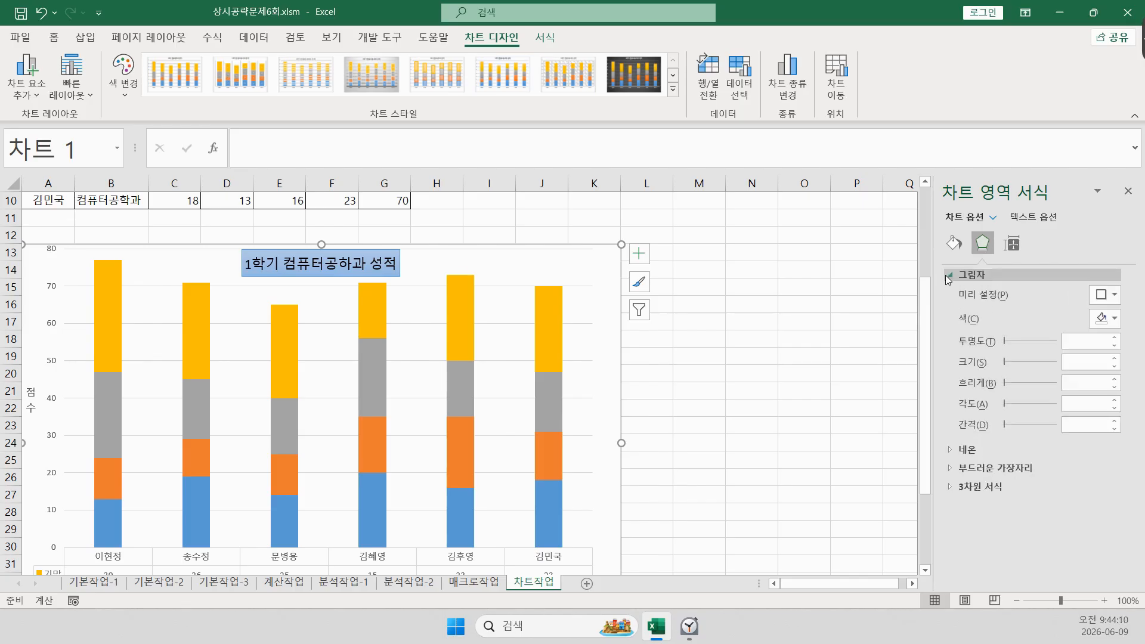
{"action": "left_click", "coordinate": [1109, 295]}
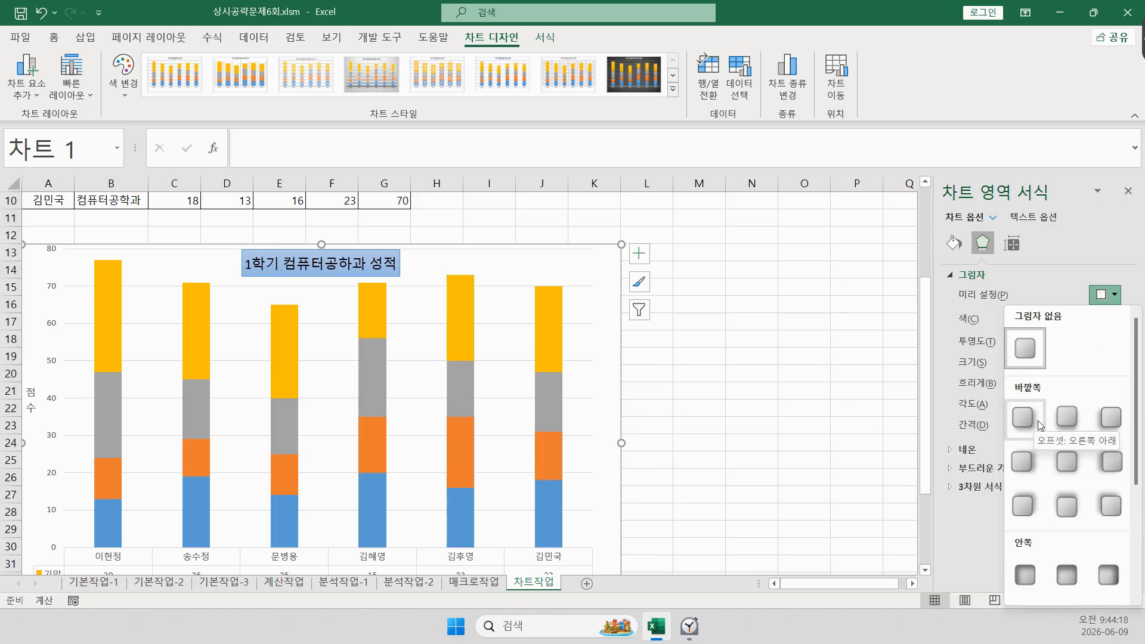
{"action": "scroll", "coordinate": [1041, 425], "scroll_direction": "down", "scroll_amount": 3}
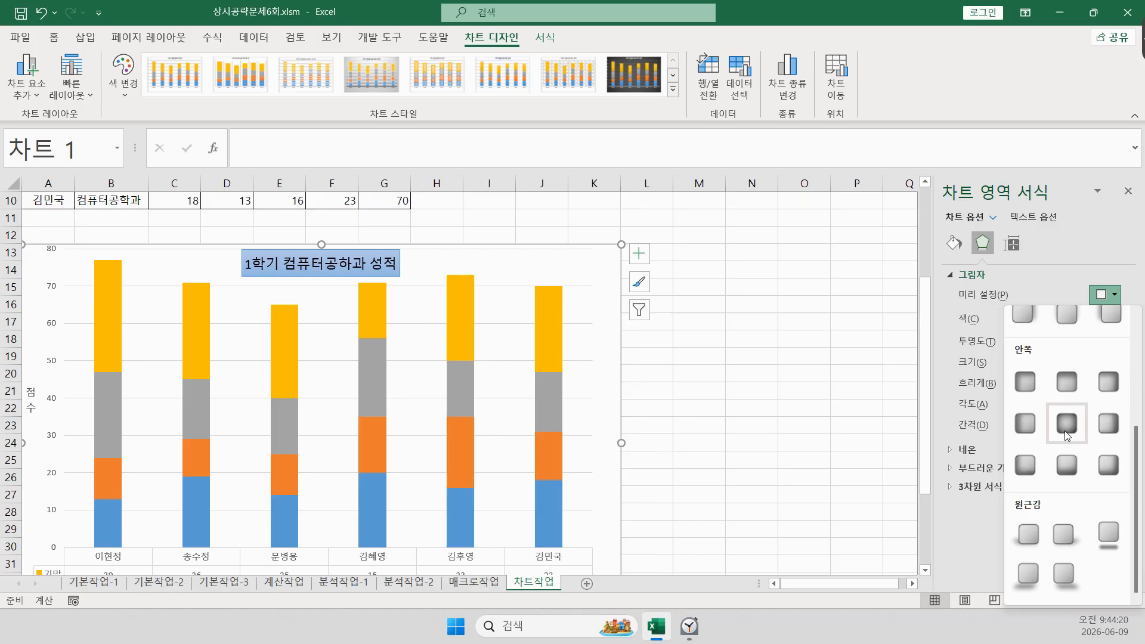